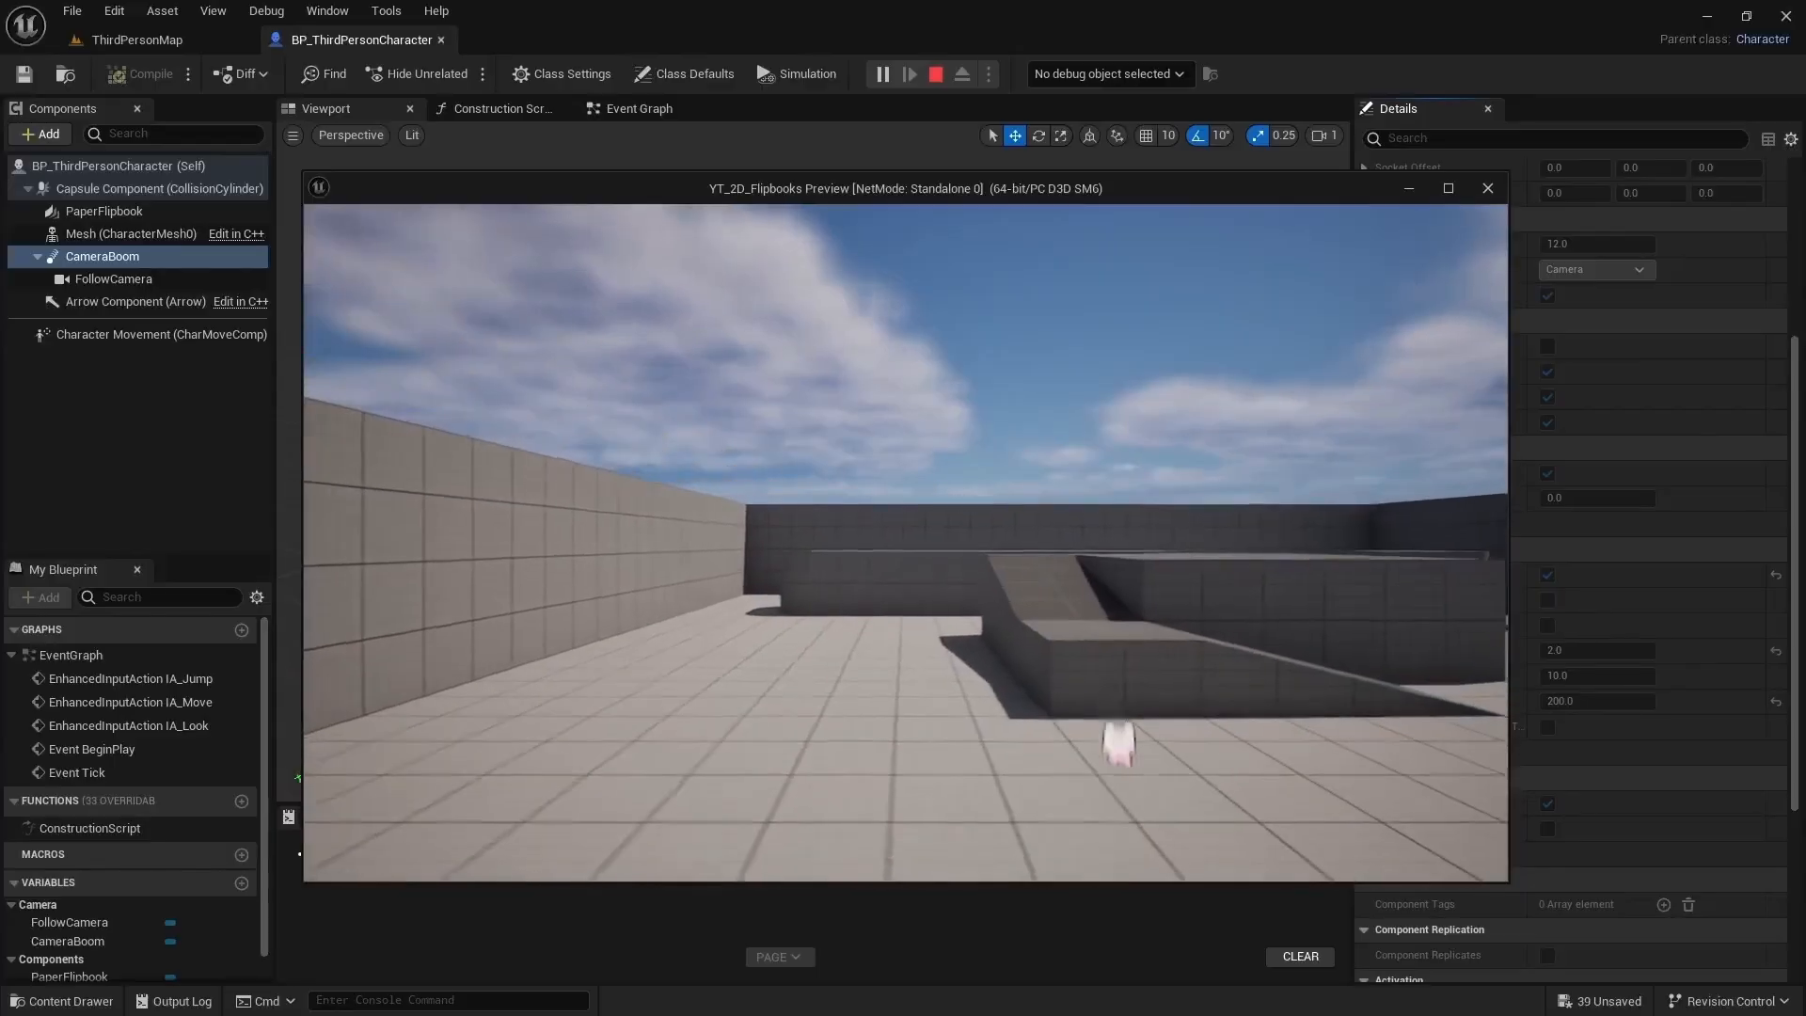
Play-test the 2D flipbook character in the preview level by moving it around and jumping.
key("a")
key("d")
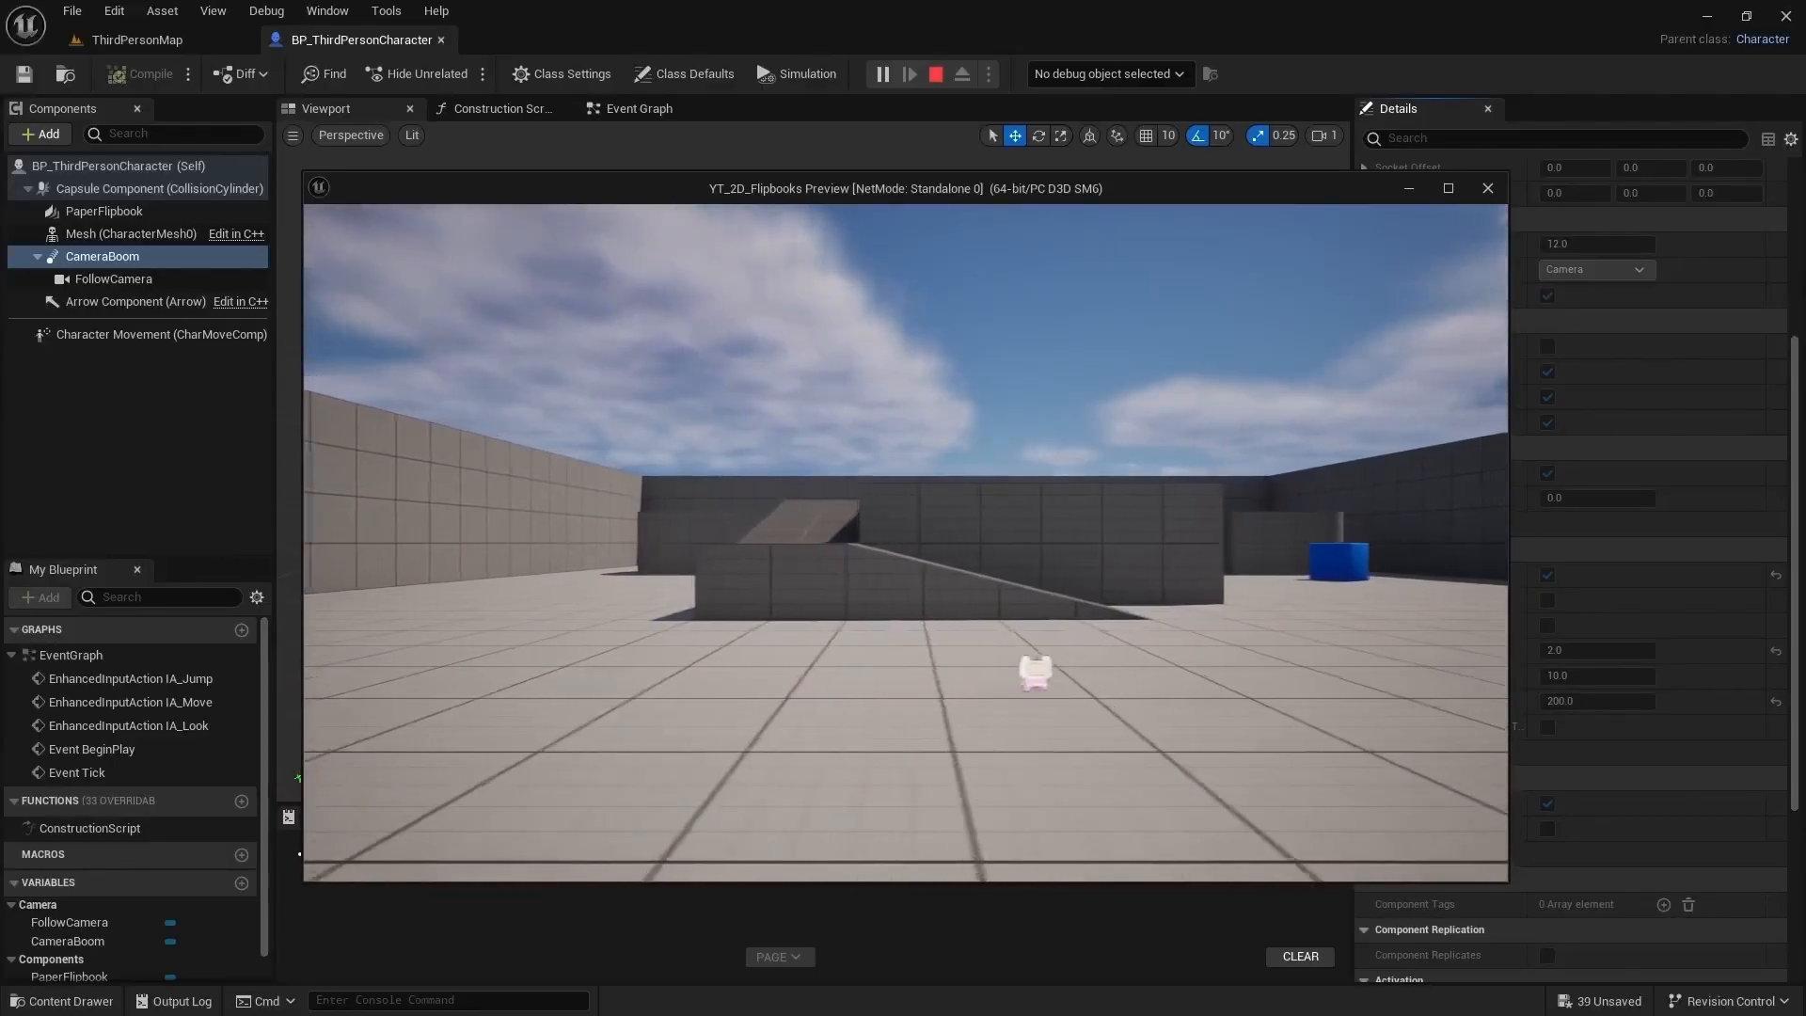
key("space")
key("space")
key("a")
key("s")
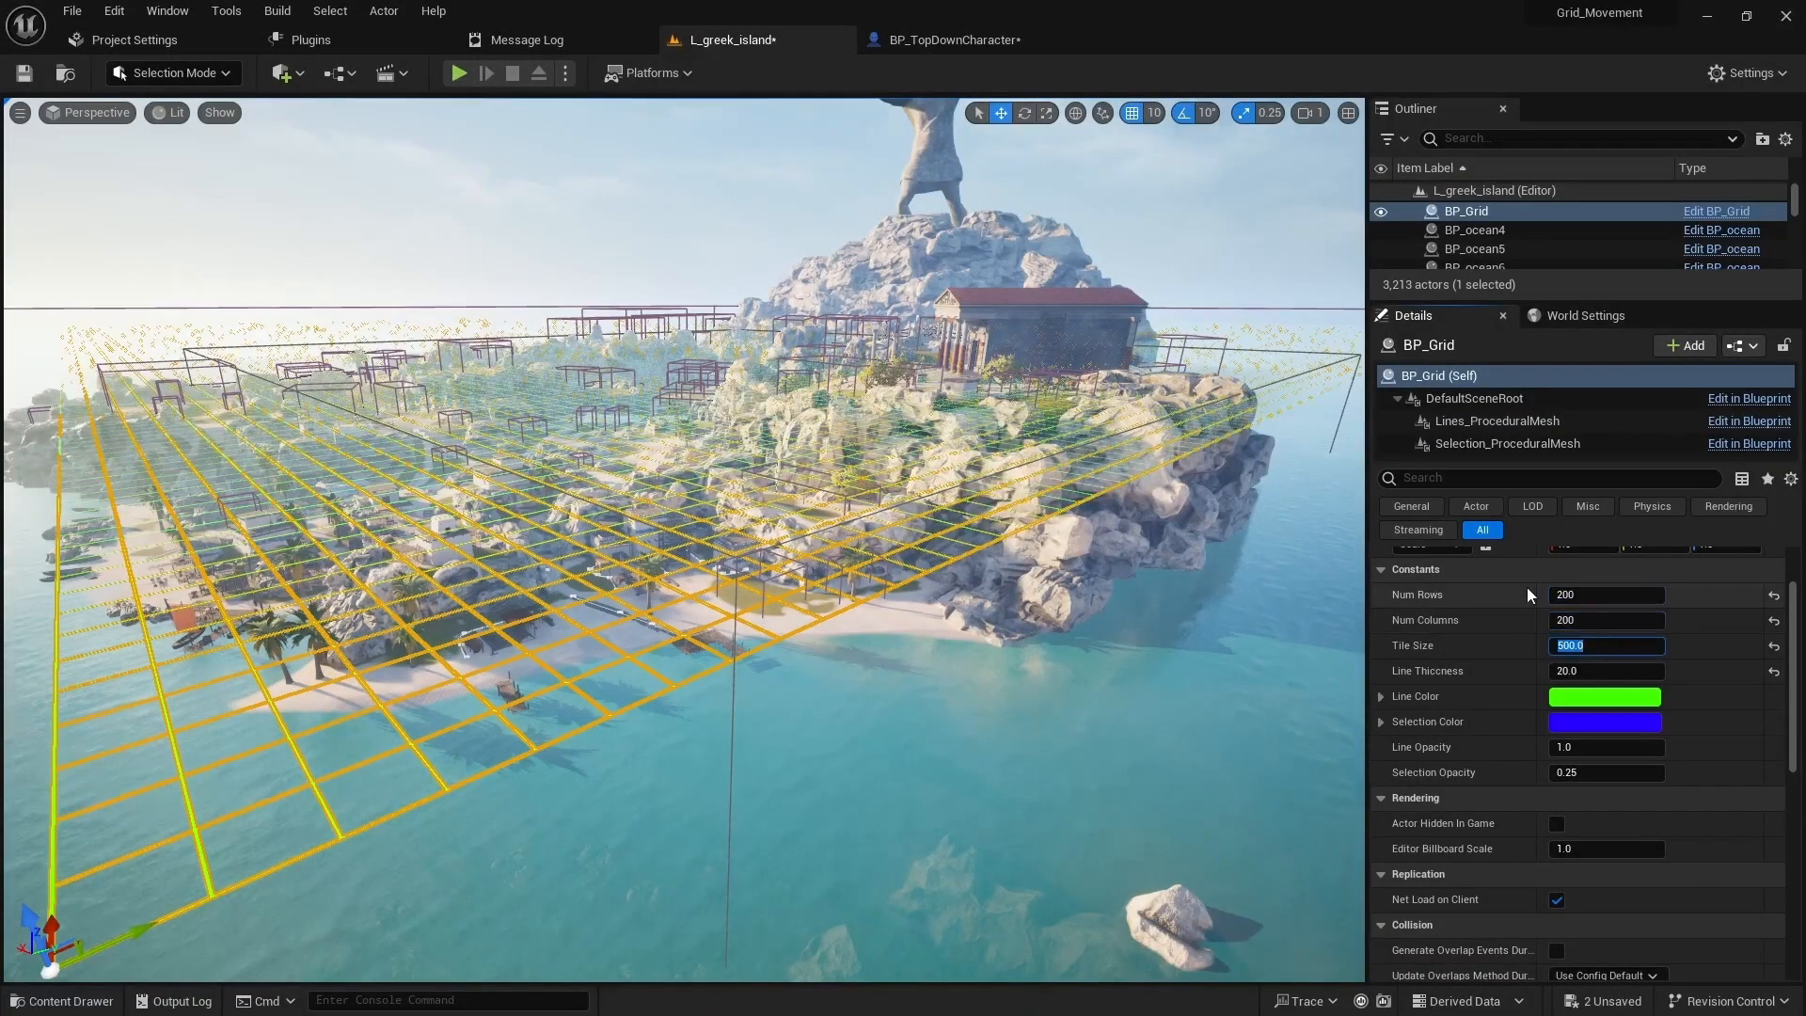
left_click_drag(1599, 671, 1637, 645)
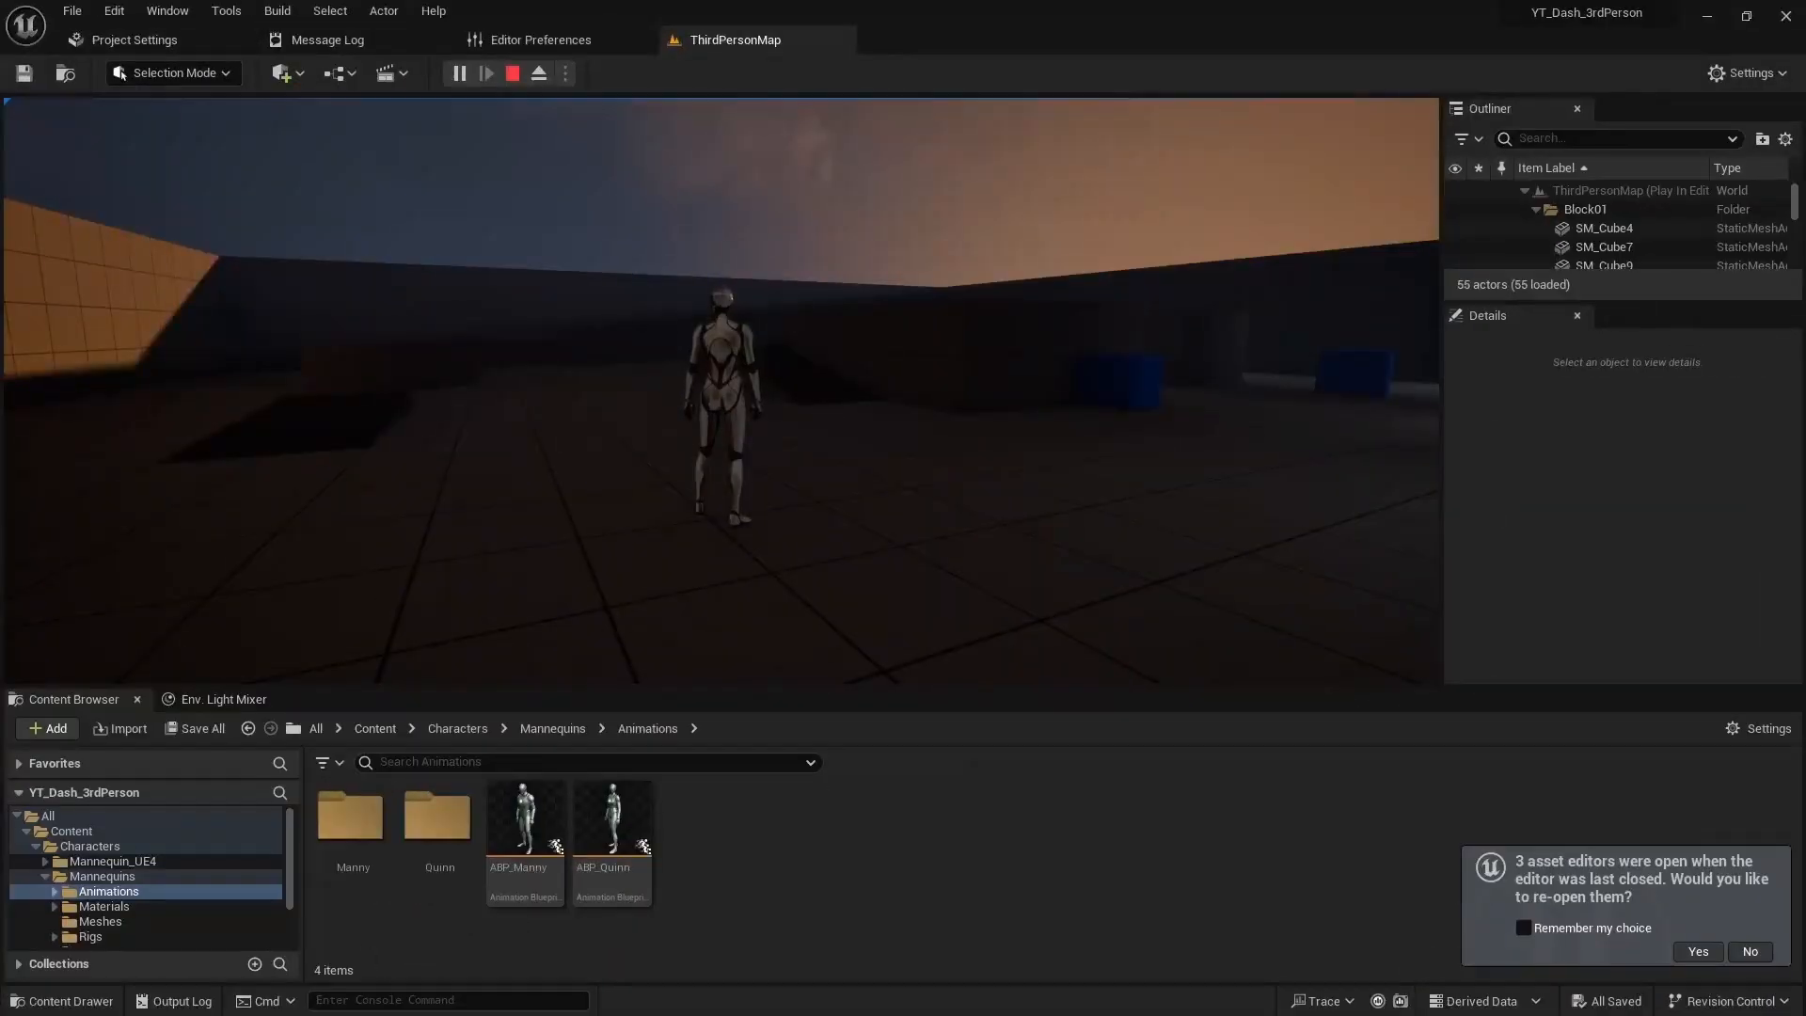
Play-test the third-person character's fiery dash ability repeatedly around ThirdPersonMap.
key("shift")
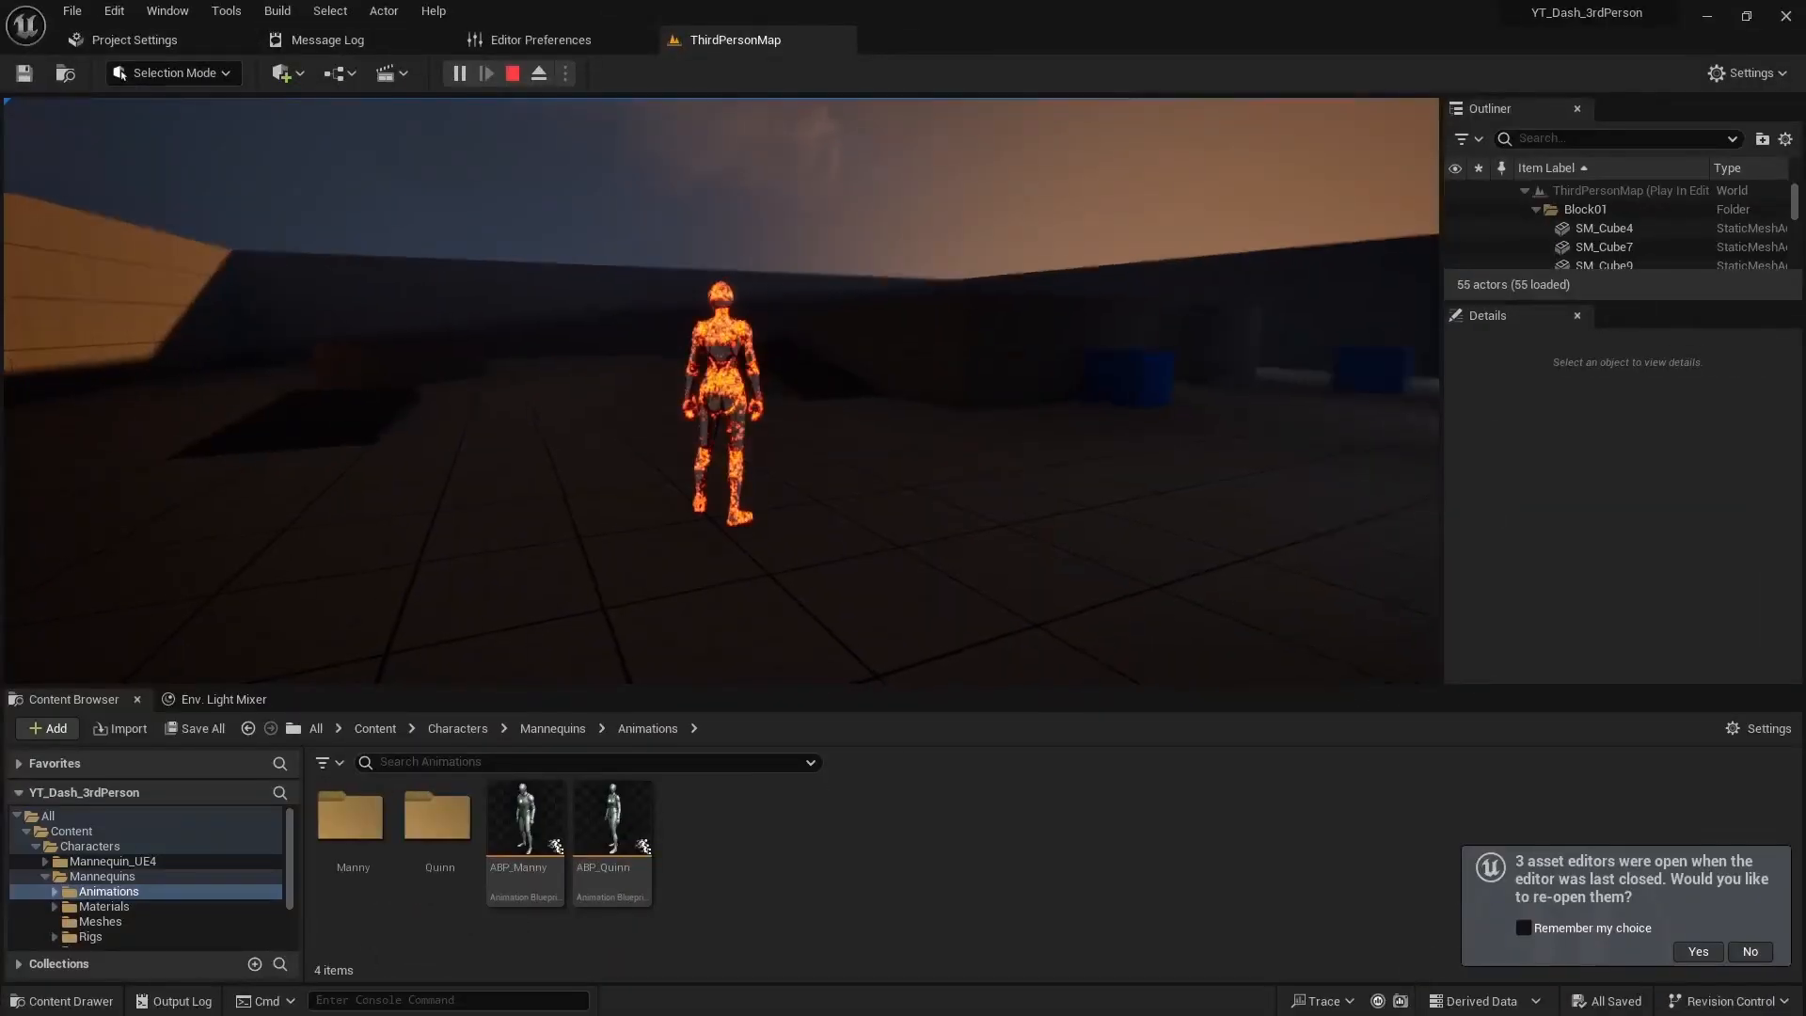
key("shift")
key("shift")
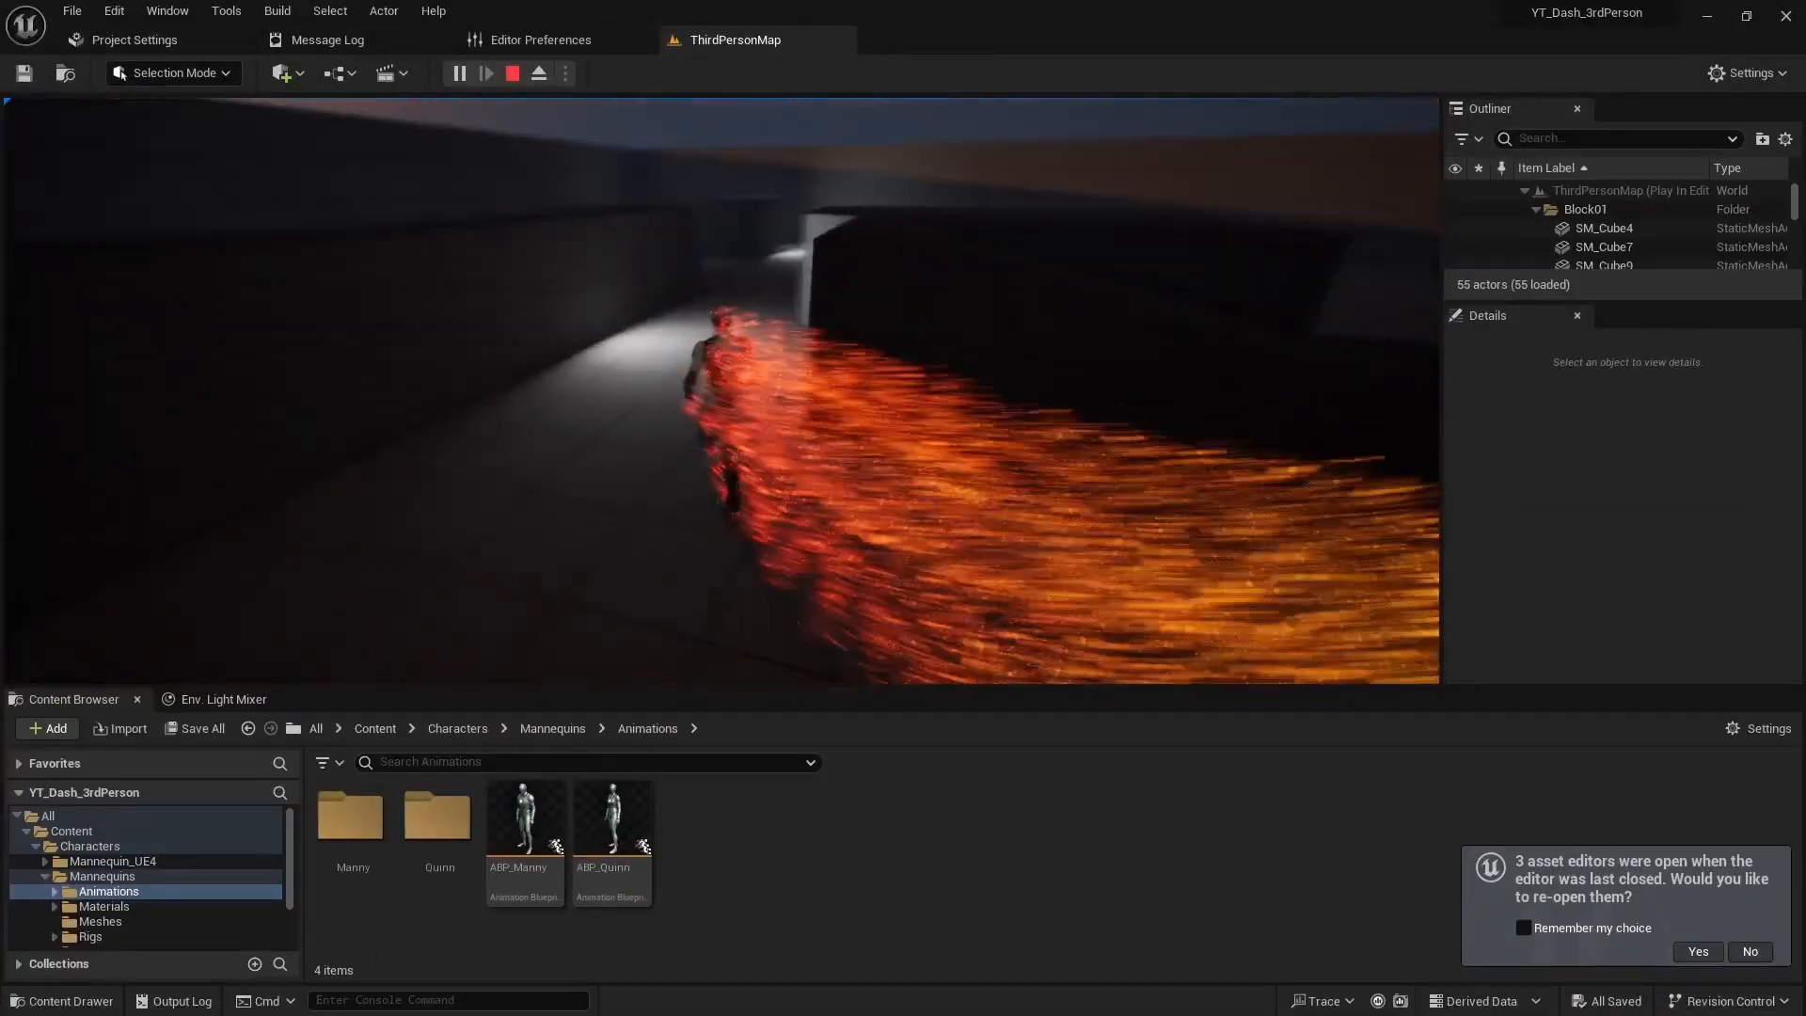
key("shift")
key("shift")
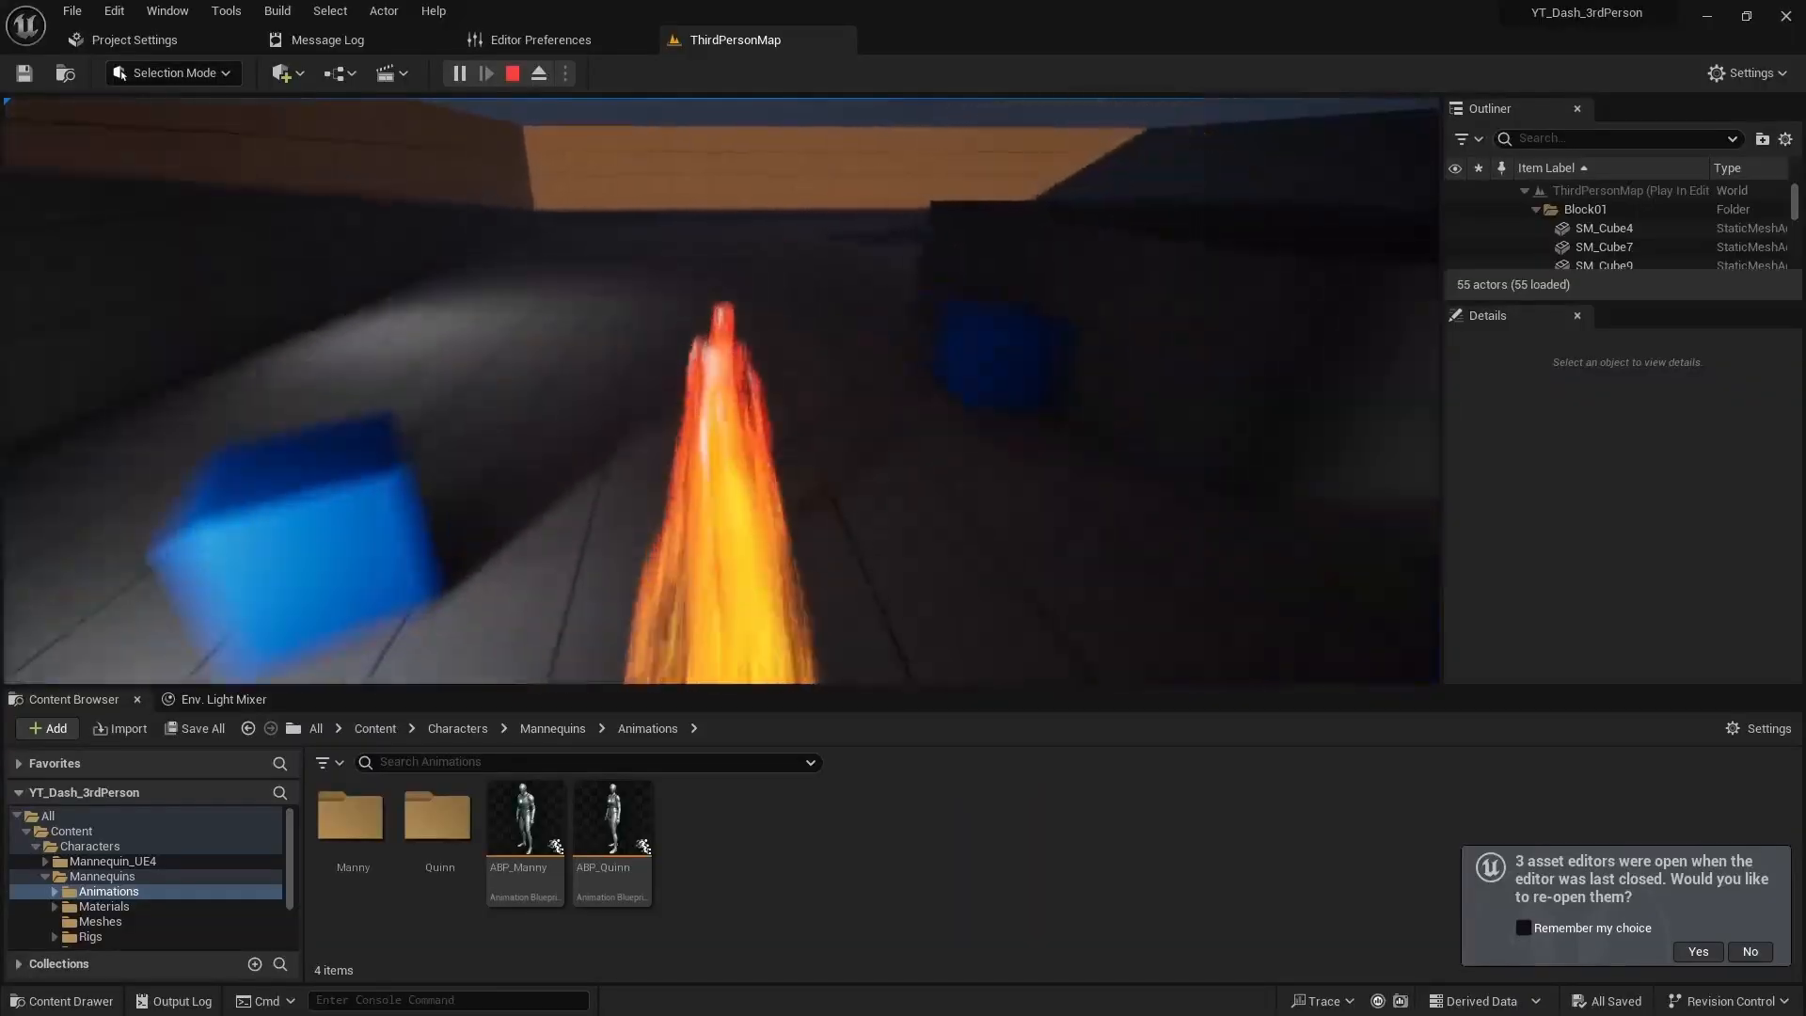
key("shift")
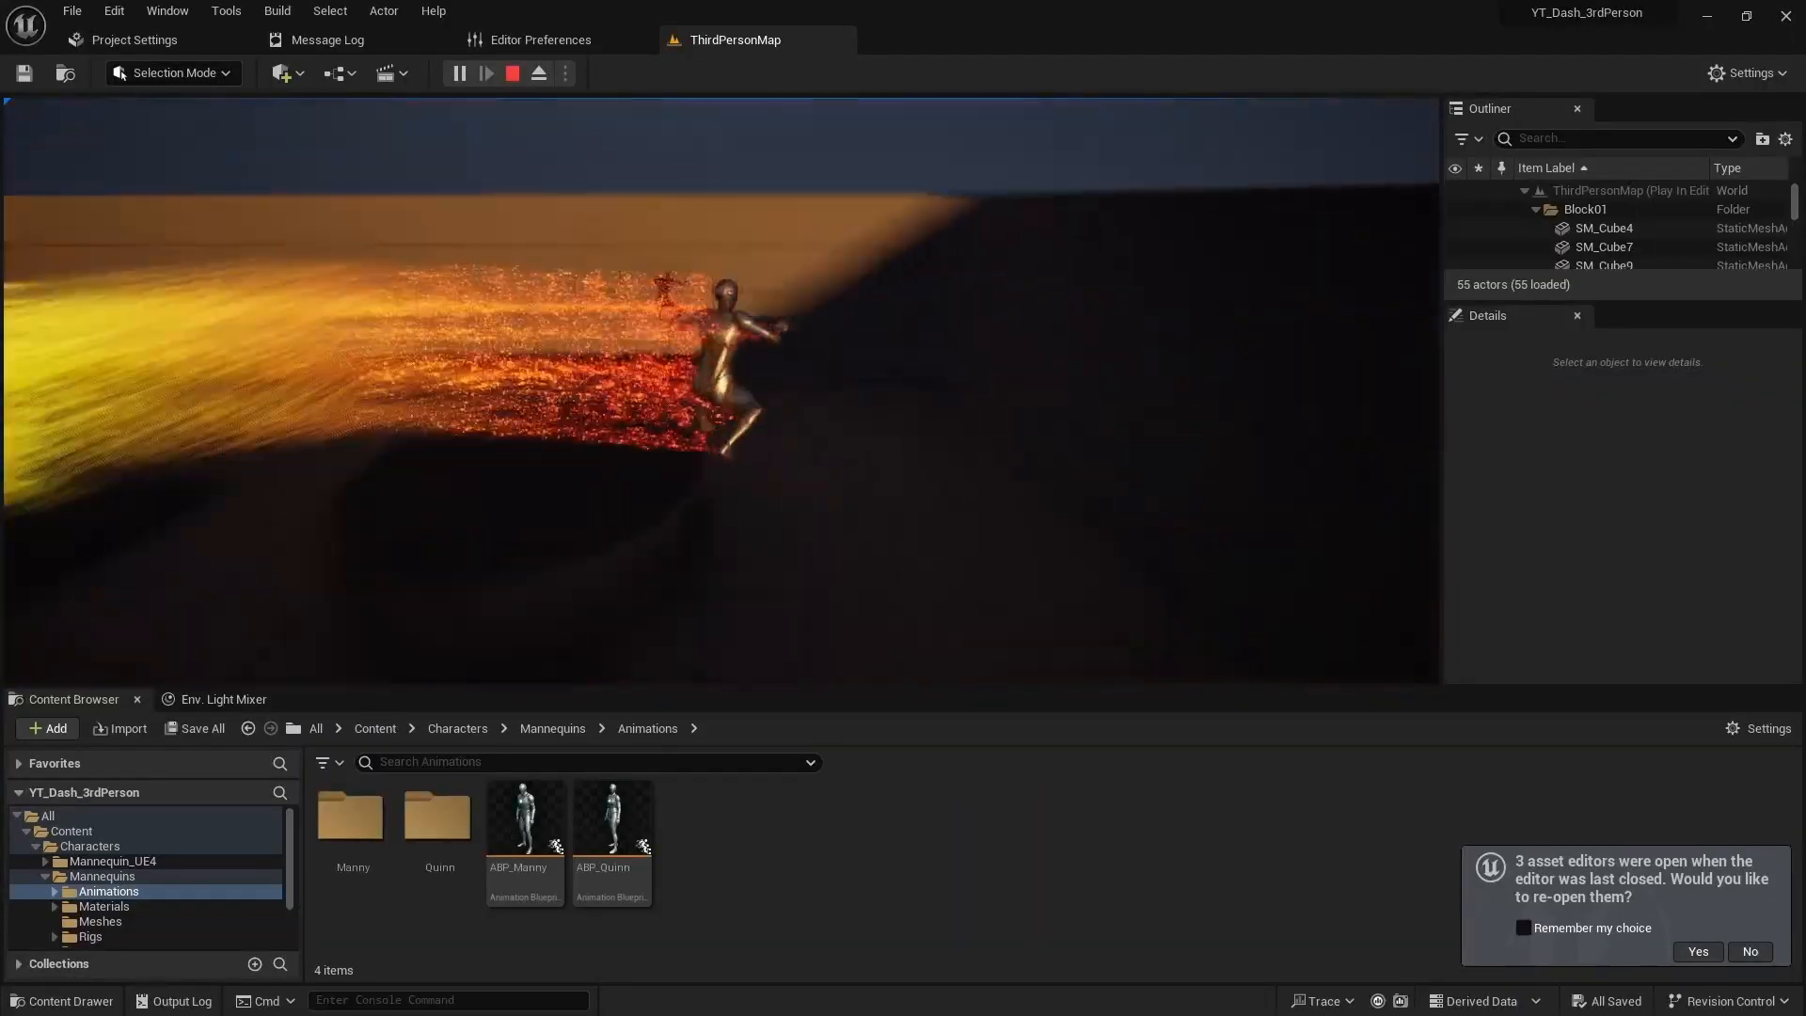
key("shift")
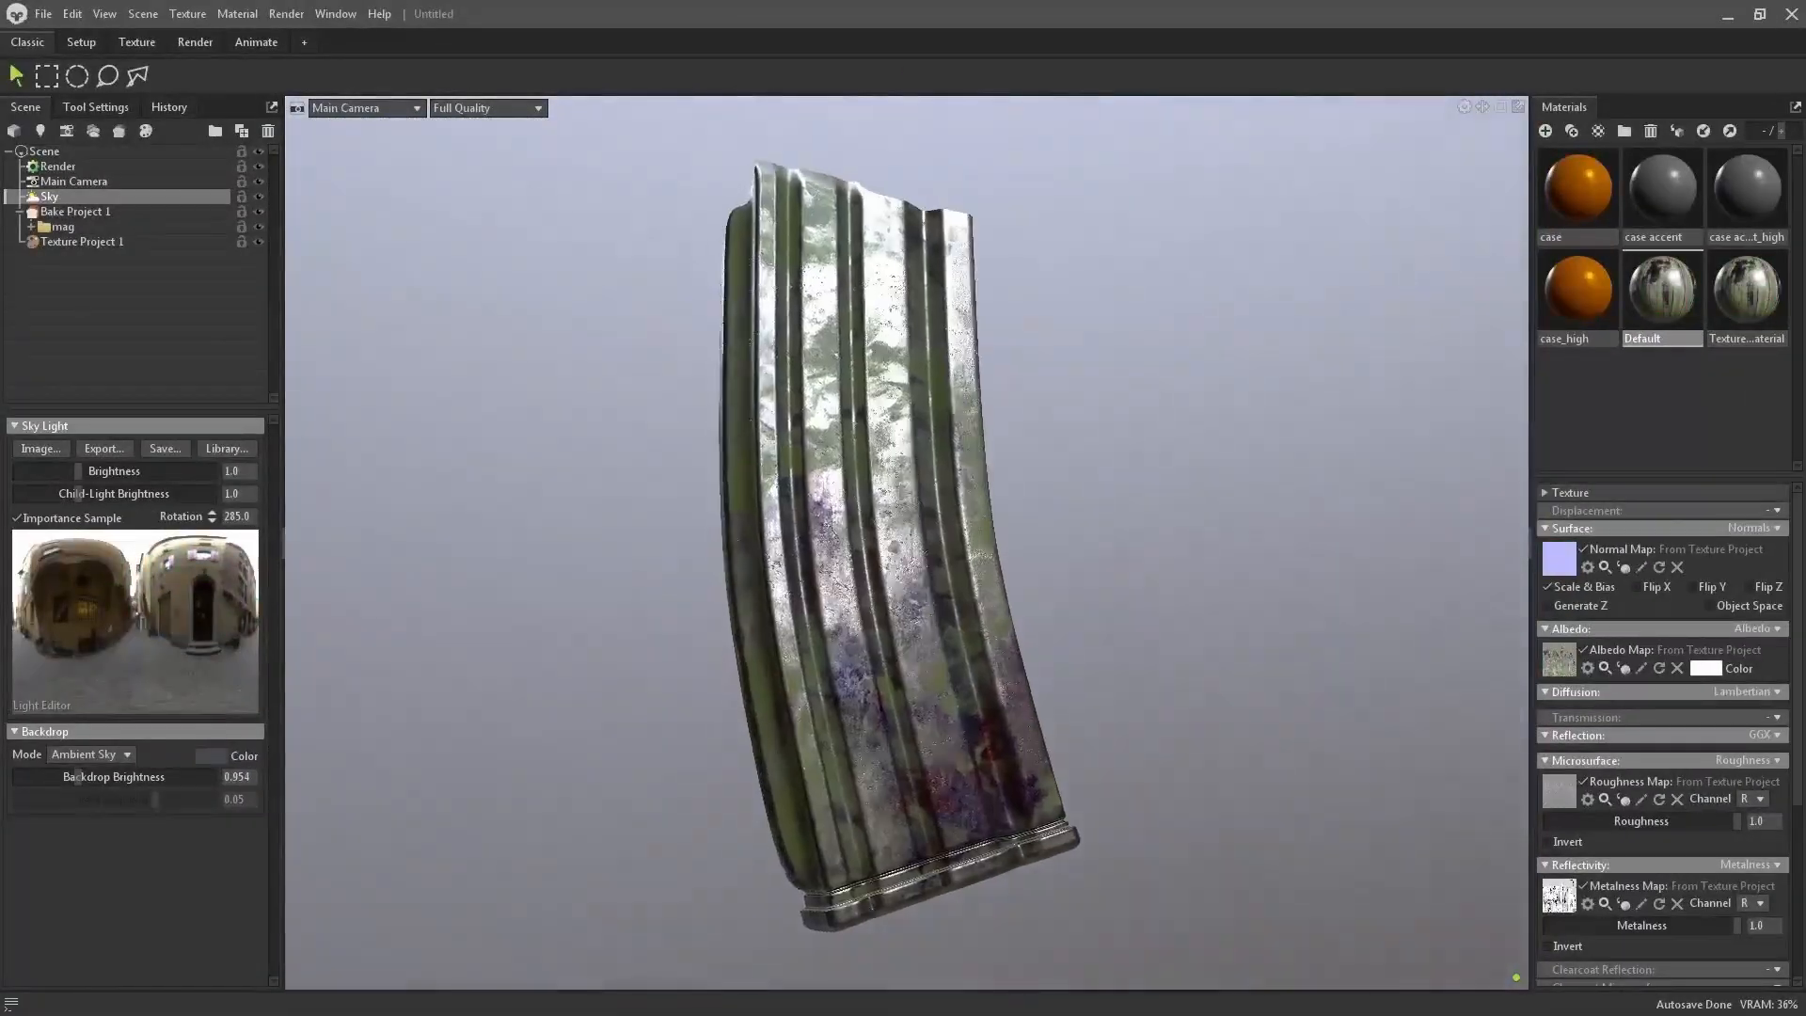
right_click_drag(1392, 749, 1330, 749, "shift")
left_click_drag(1467, 749, 1329, 749)
right_click_drag(1369, 733, 818, 717, "shift")
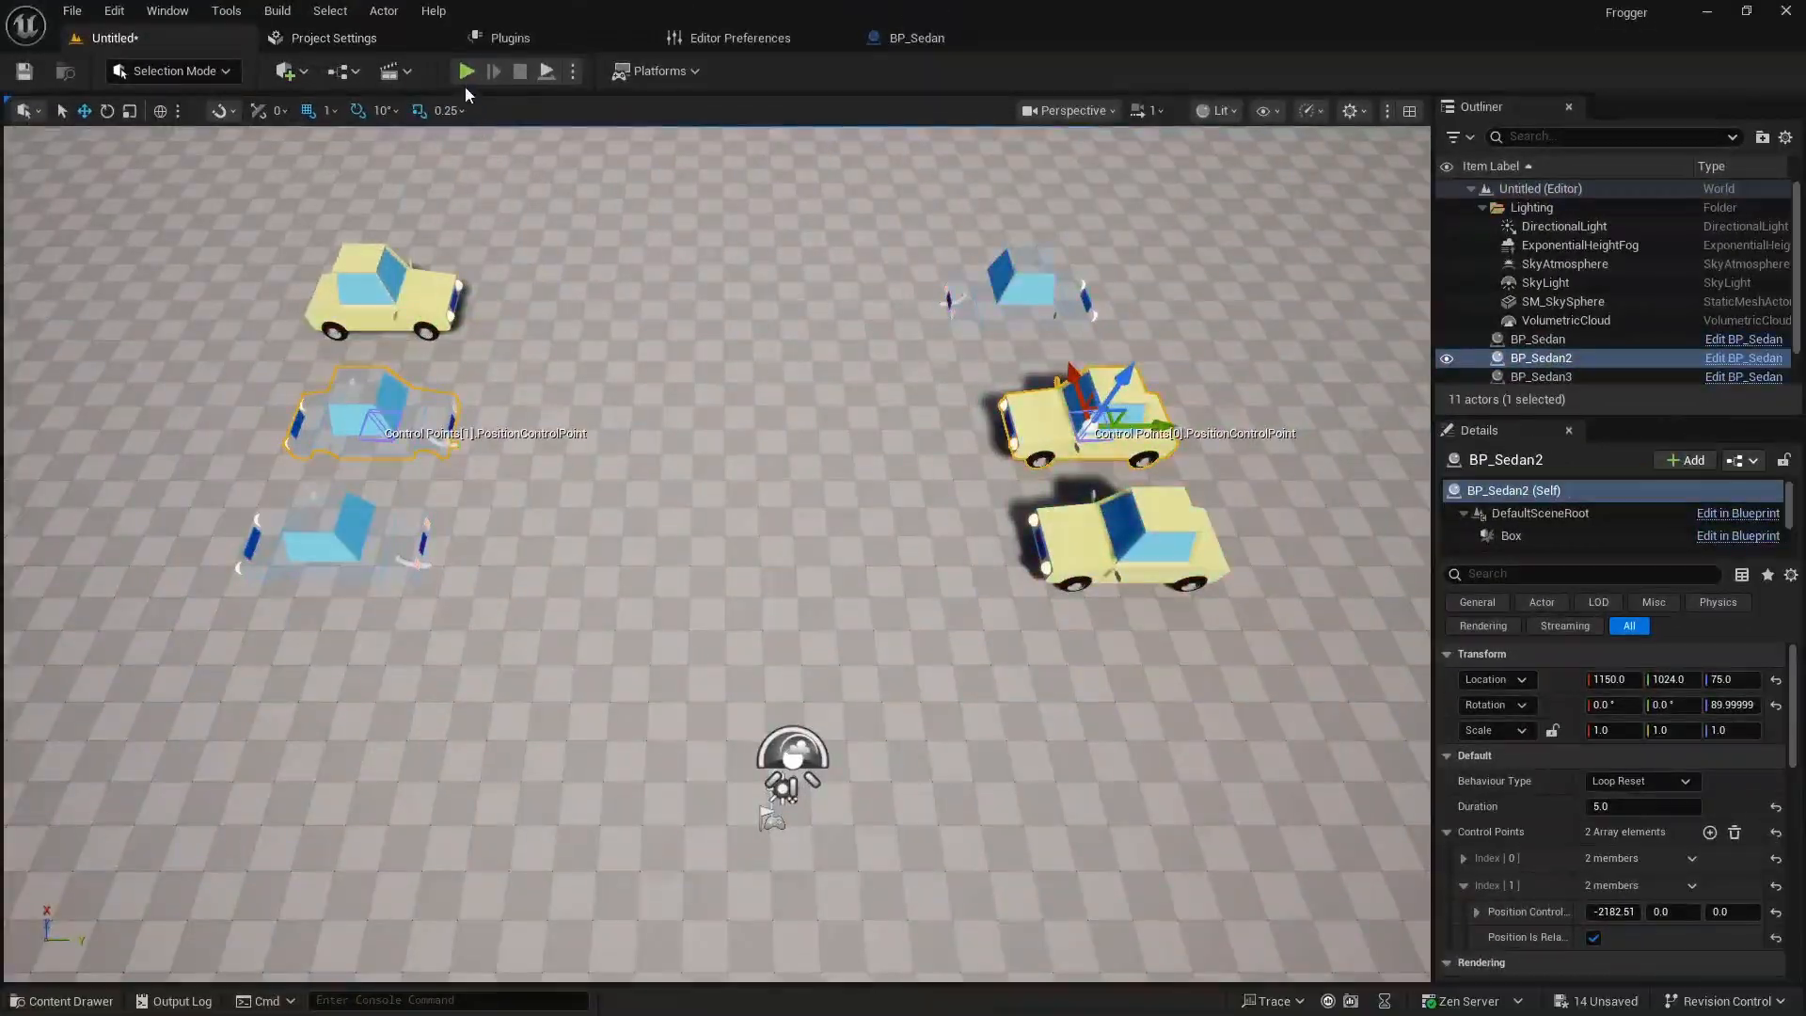
Play-test the Frogger level by moving the frog among the moving sedans.
left_click(466, 71)
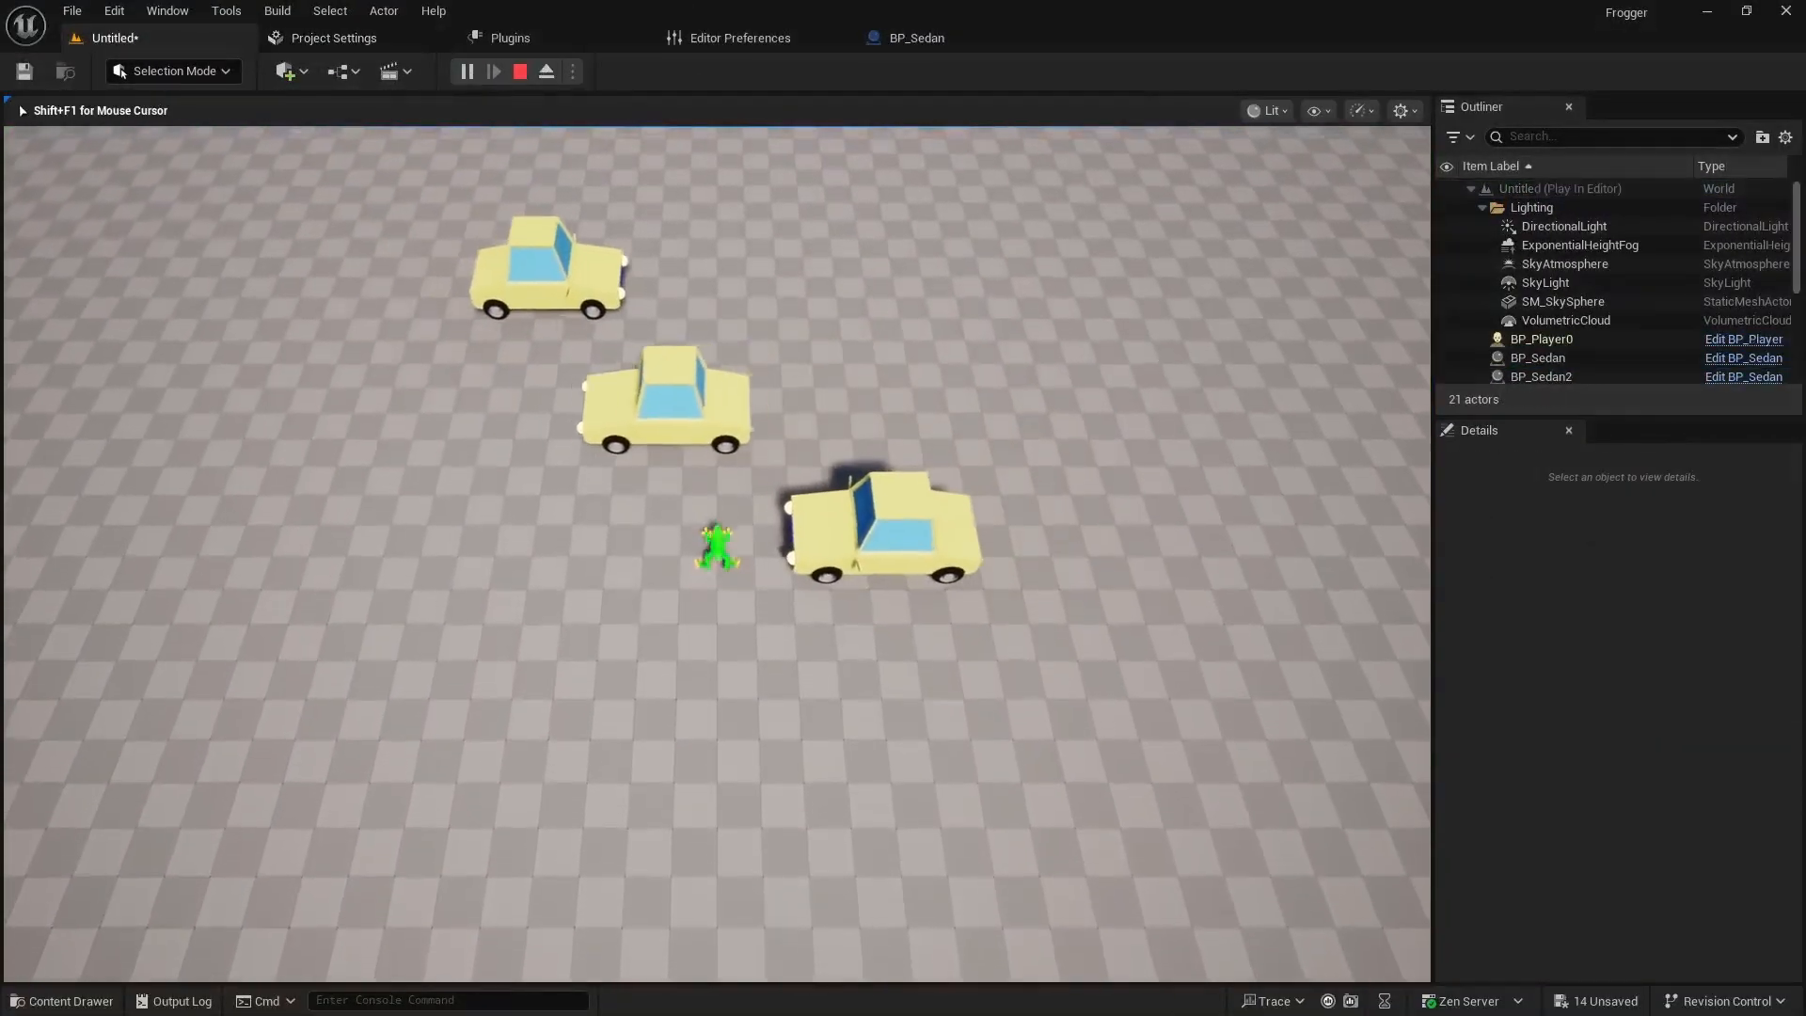
key("d")
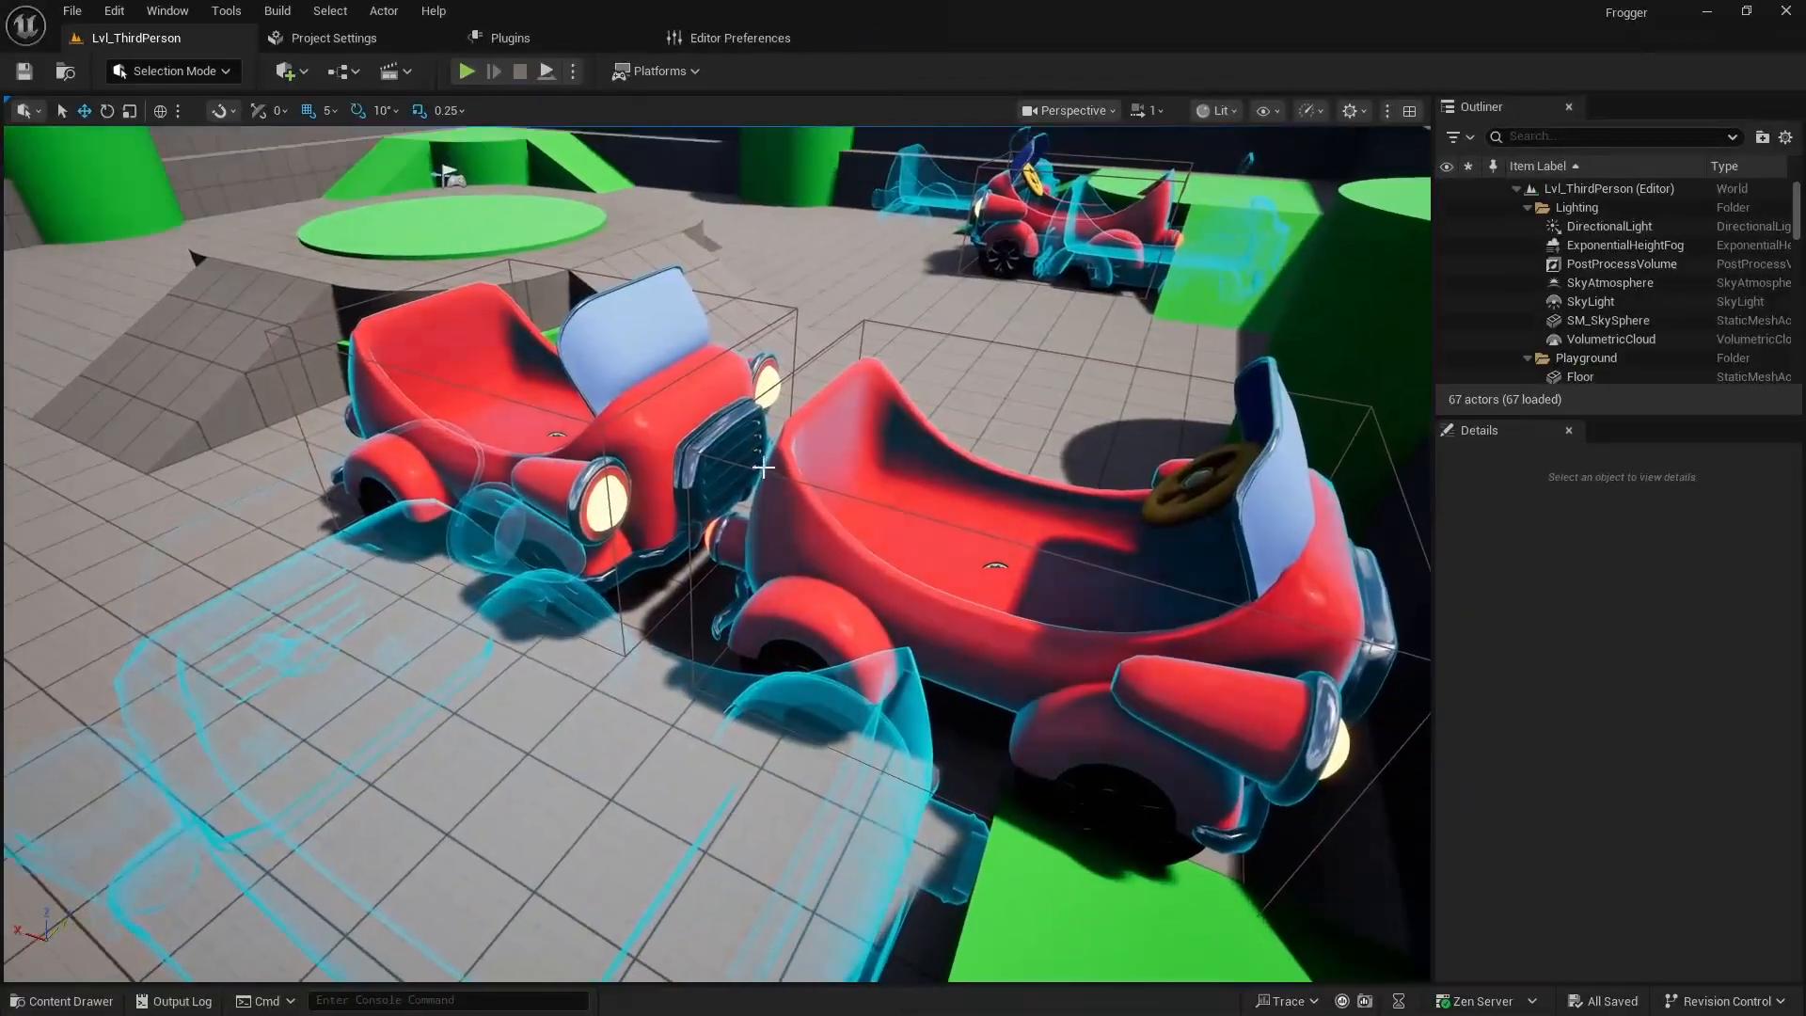
Create a folder named Sedan inside the _Art folder and open it.
key("ctrl+space")
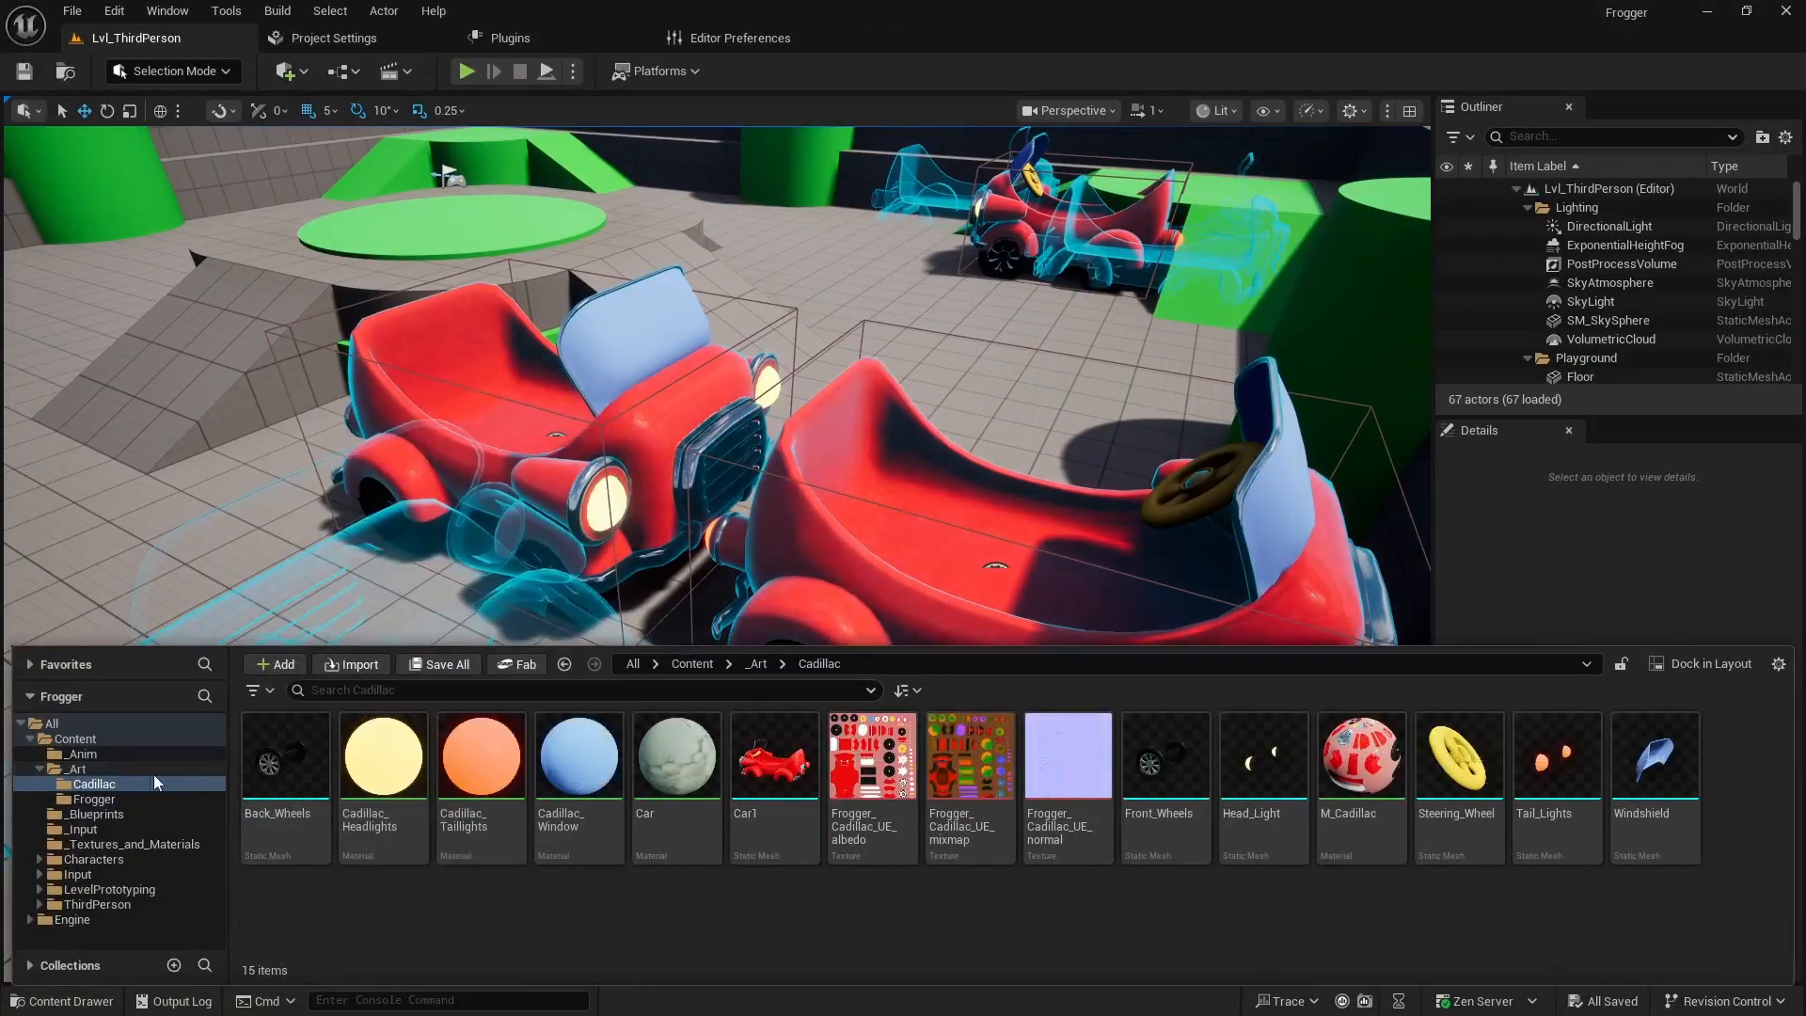
left_click(80, 771)
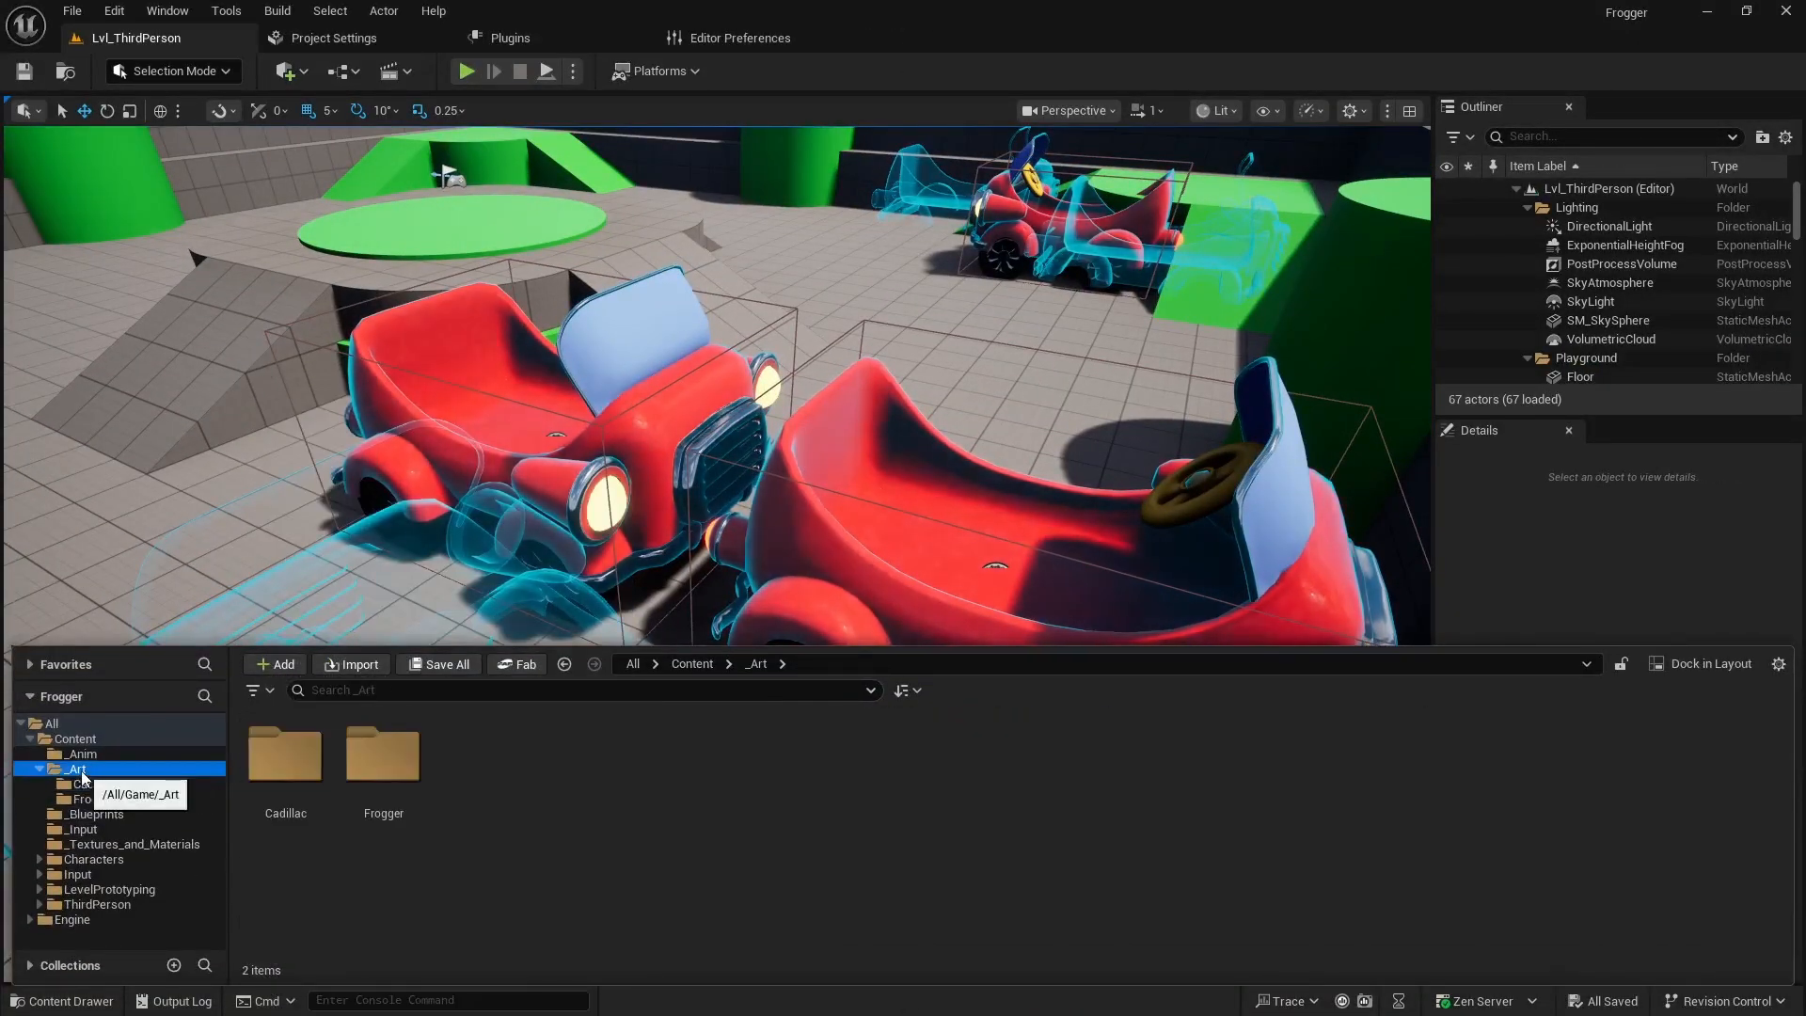
left_click(517, 803)
right_click(518, 803)
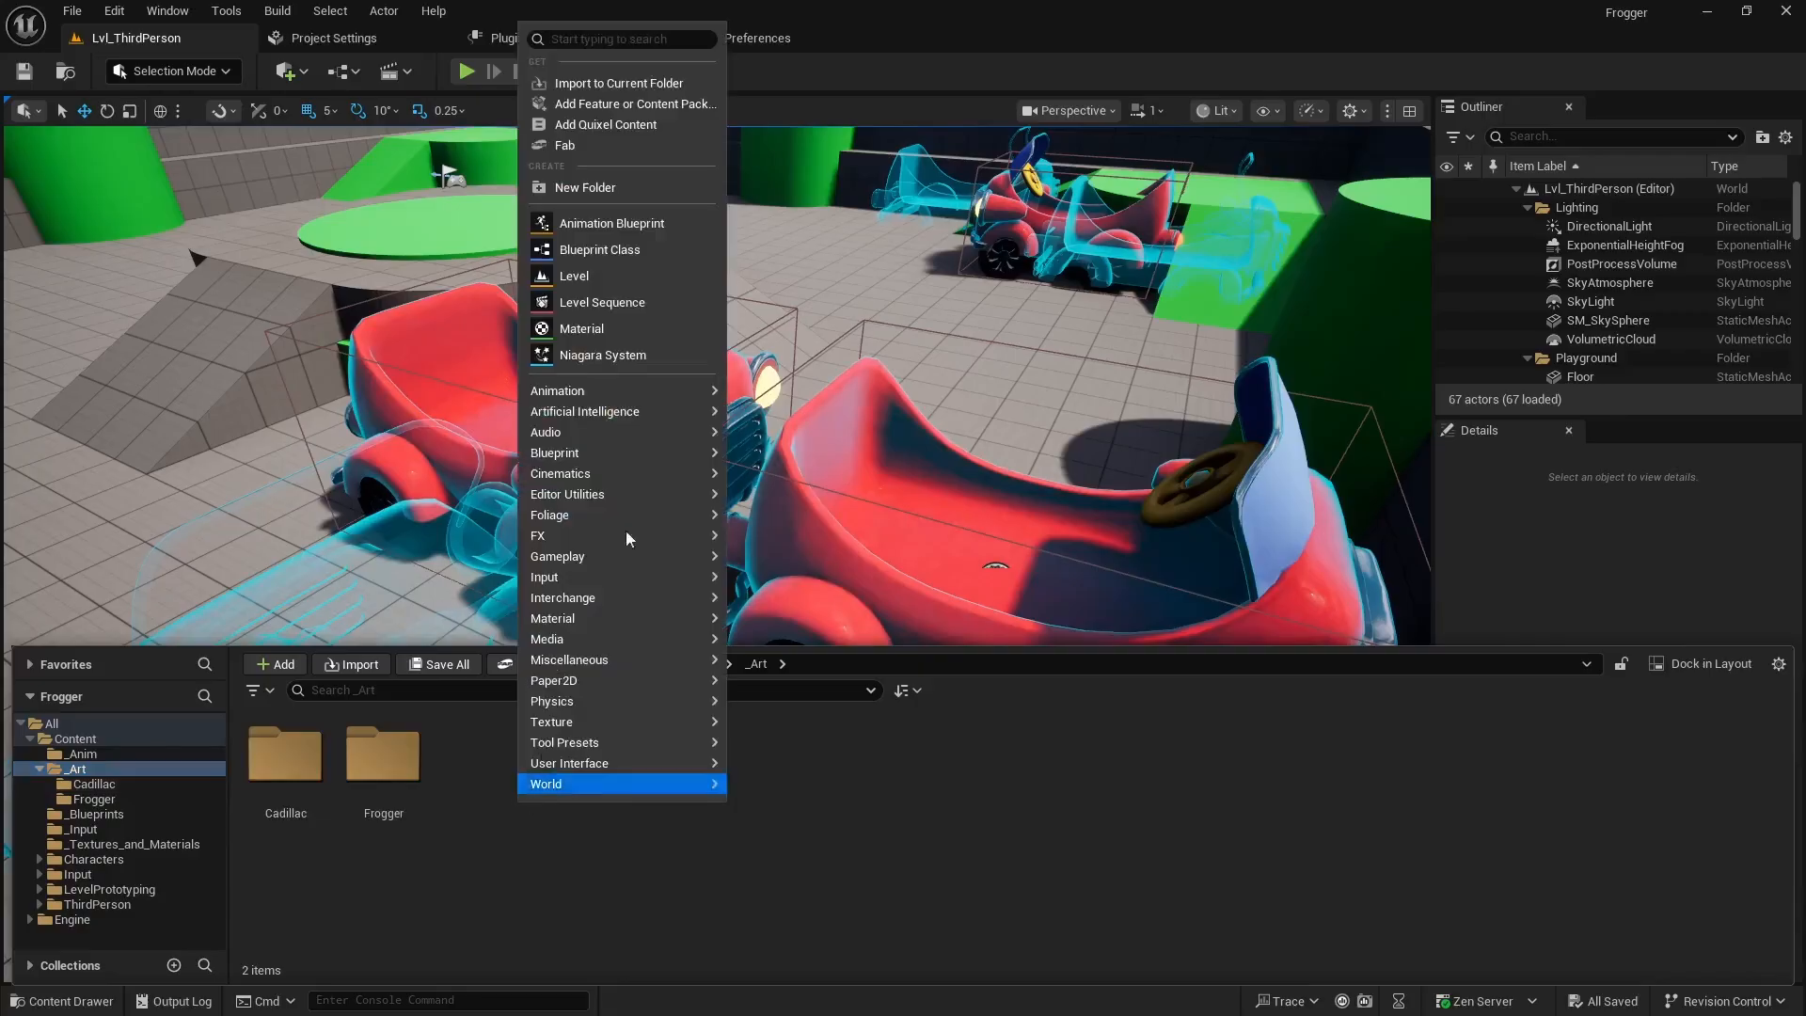
left_click(611, 190)
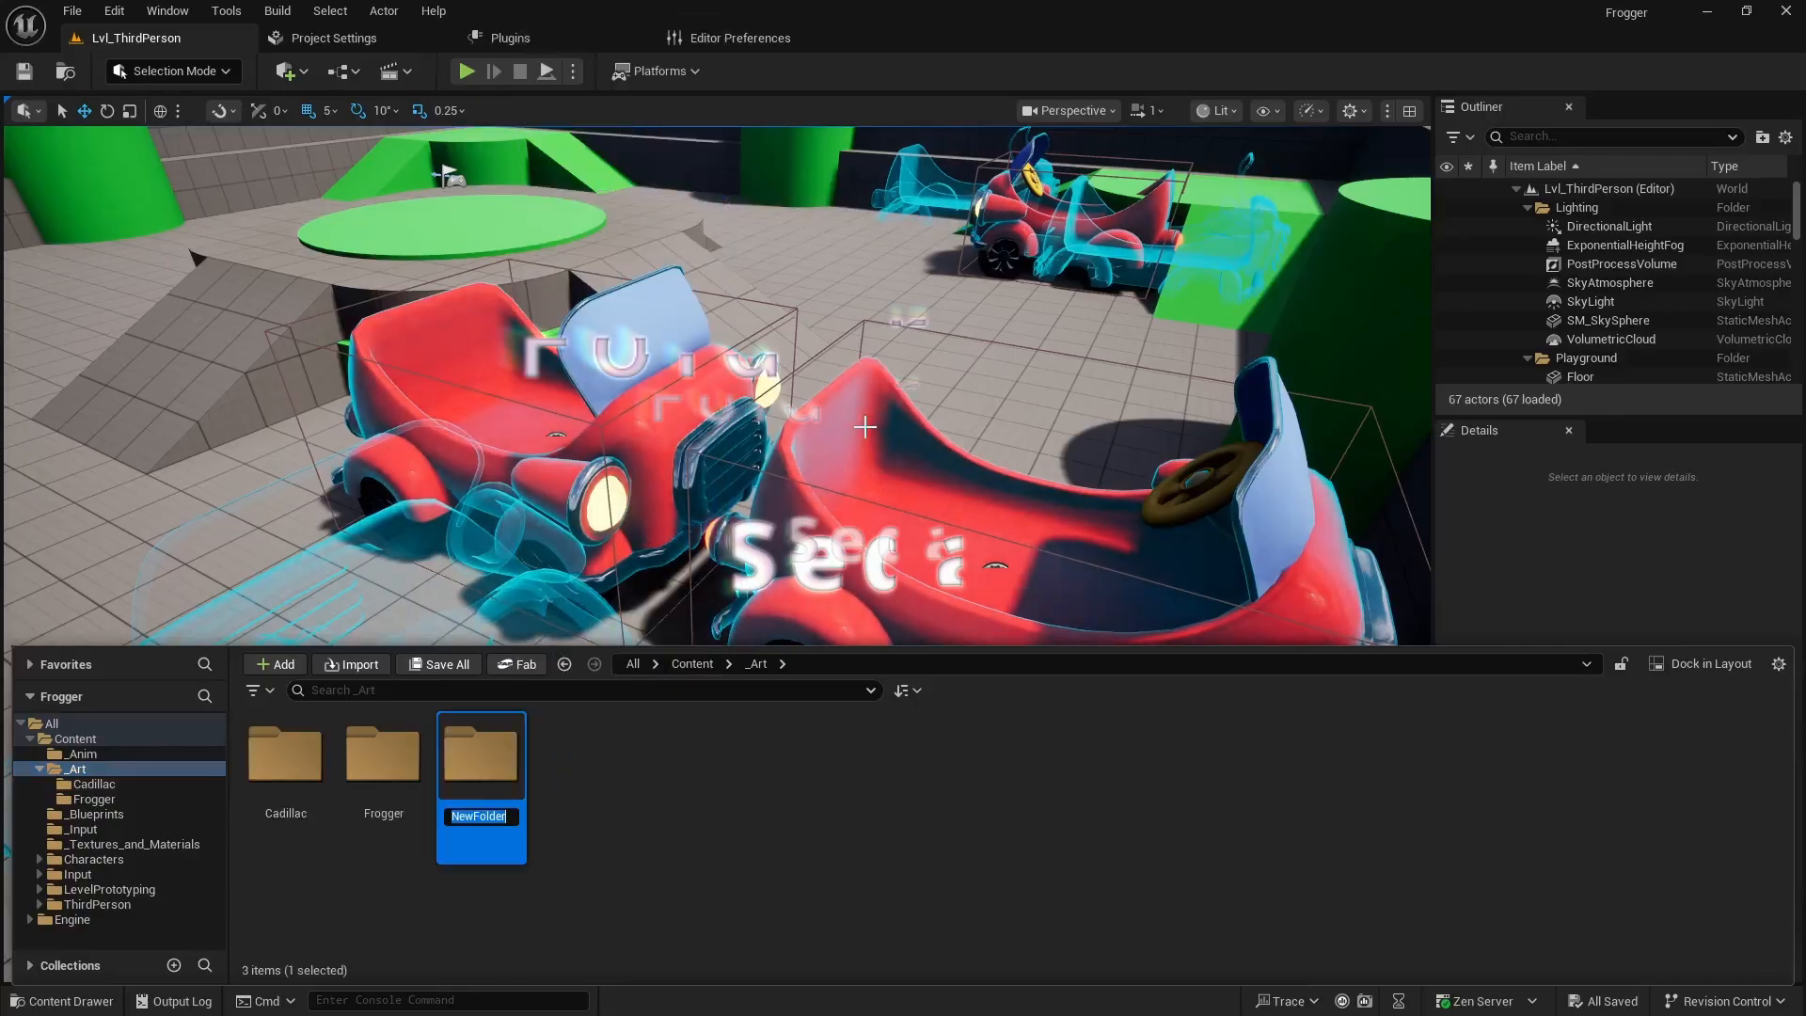
type("Sedan")
key("Return")
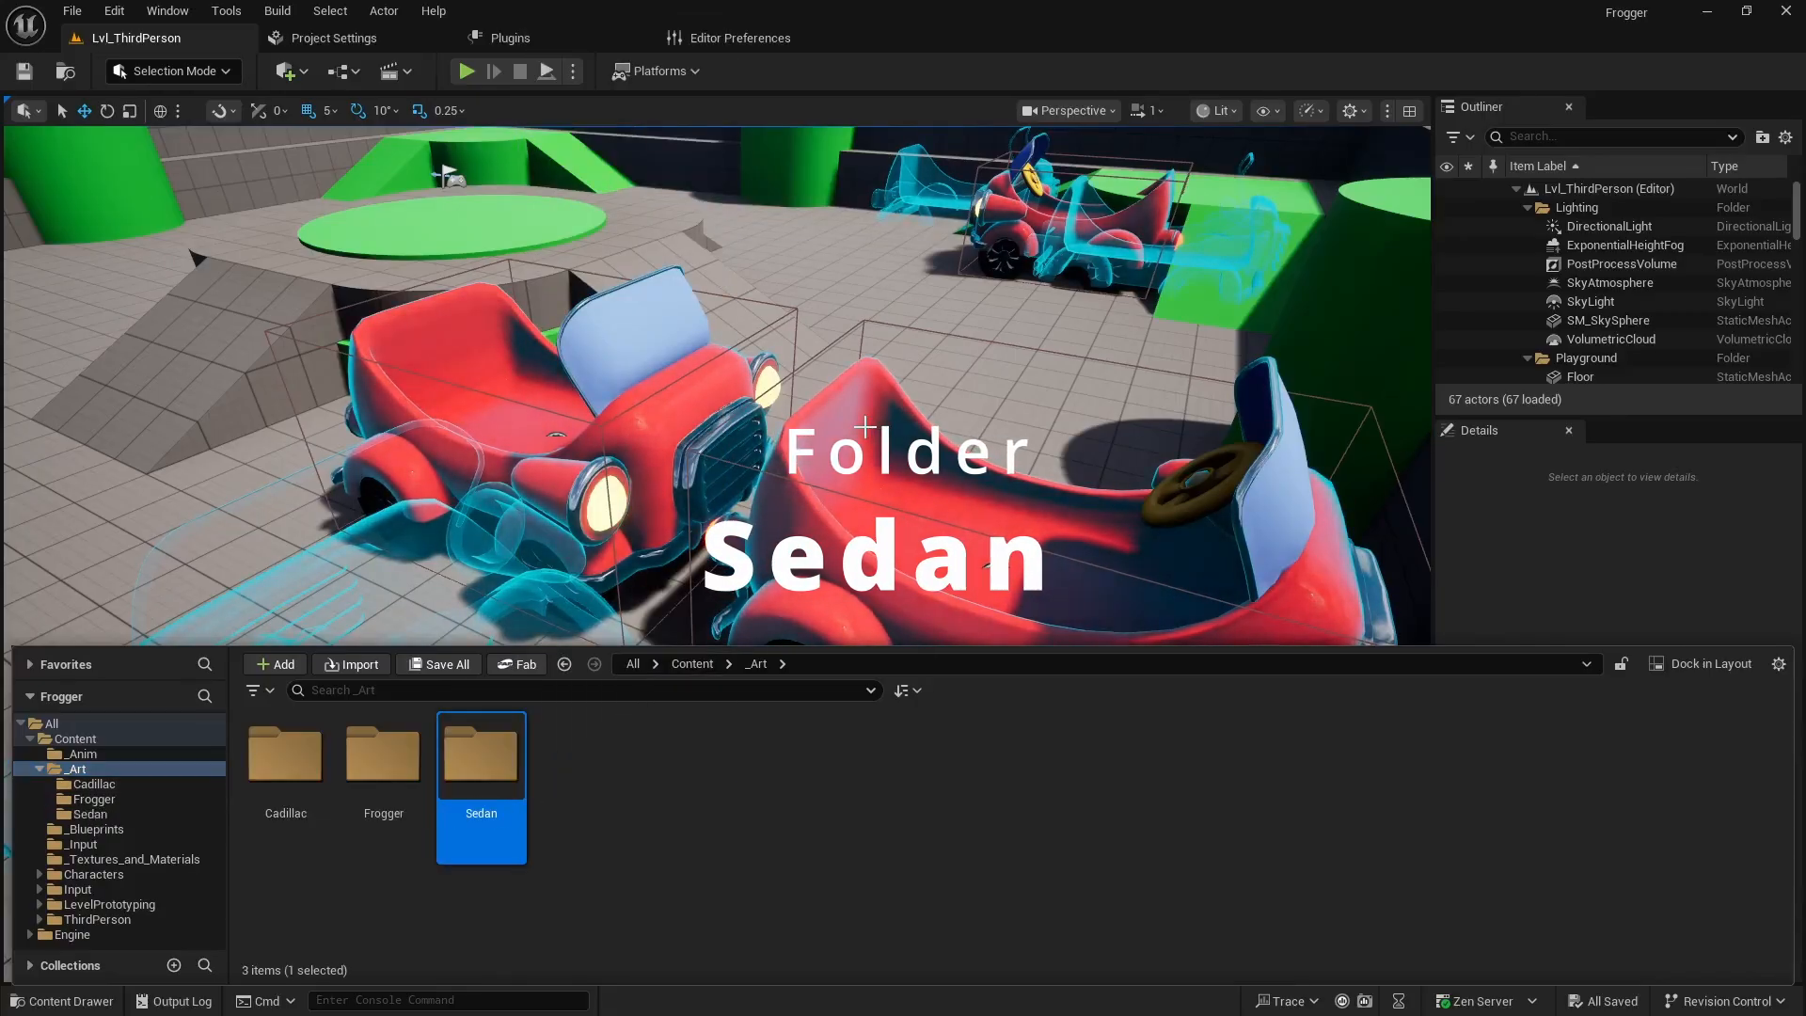
key("Return")
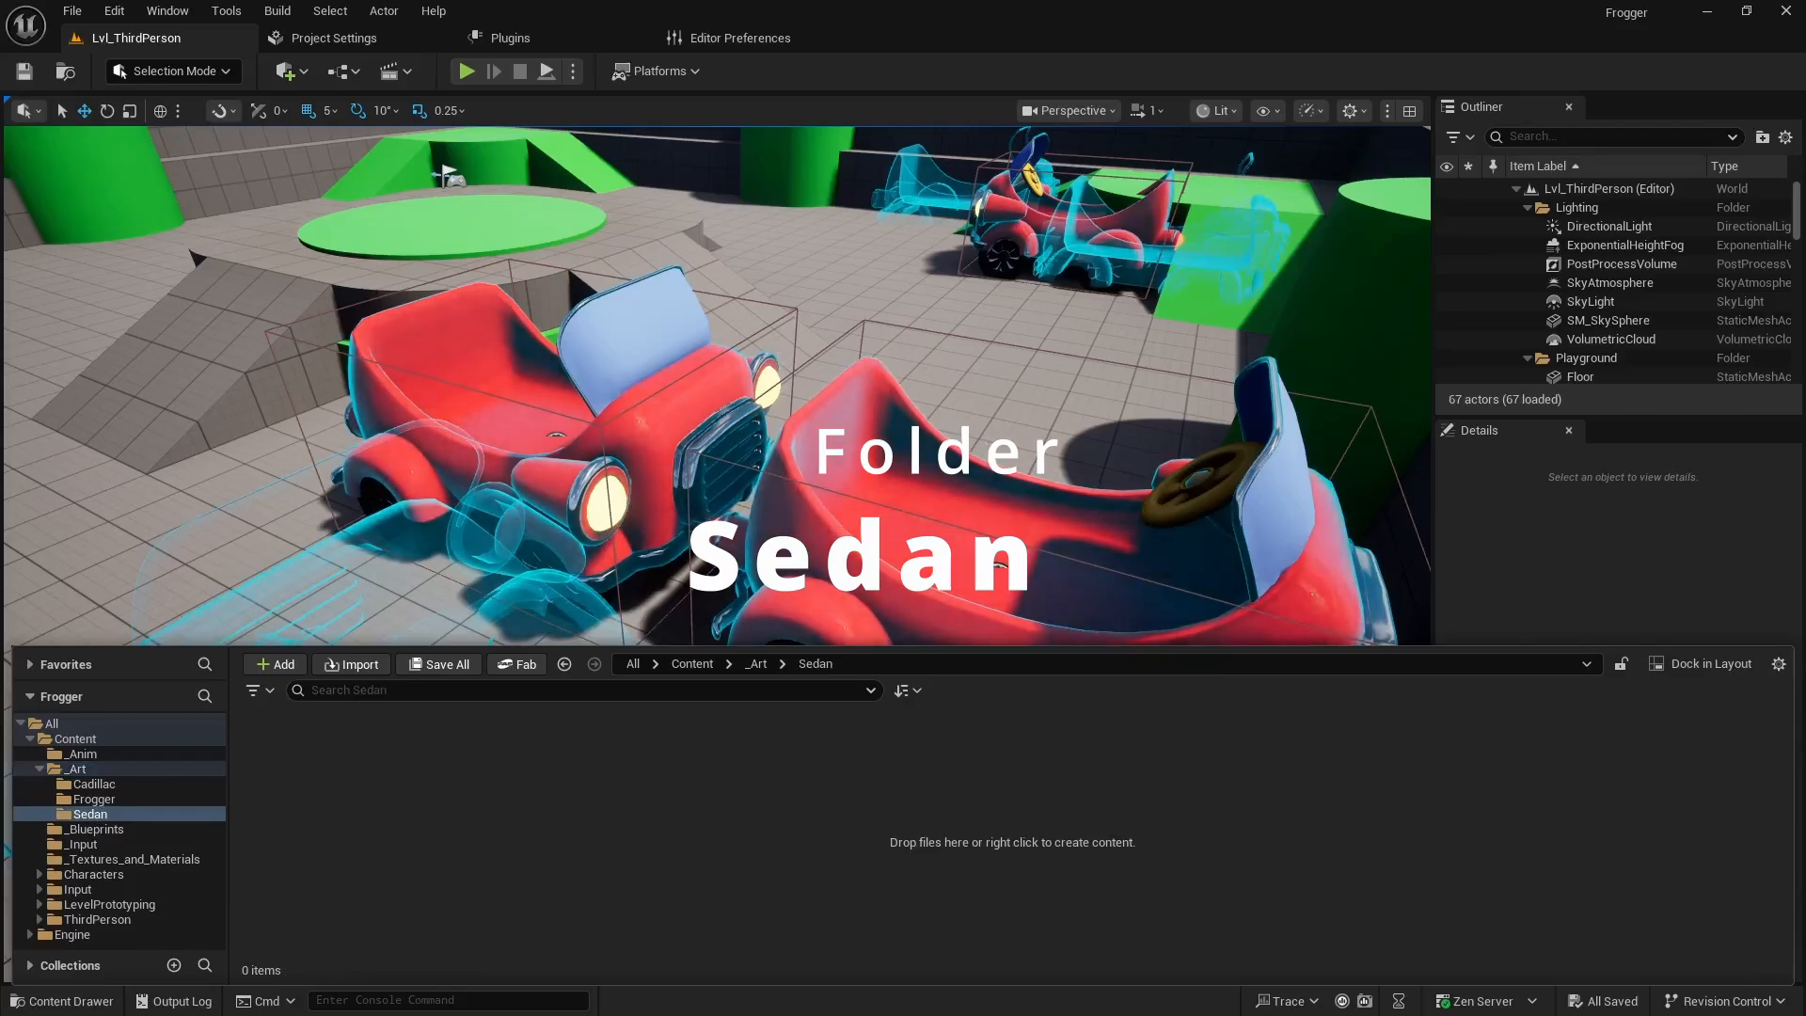
Bring the Sedan 3D model from the Frogger folder on drive D into the project's Sedan folder for import.
key("alt+Tab")
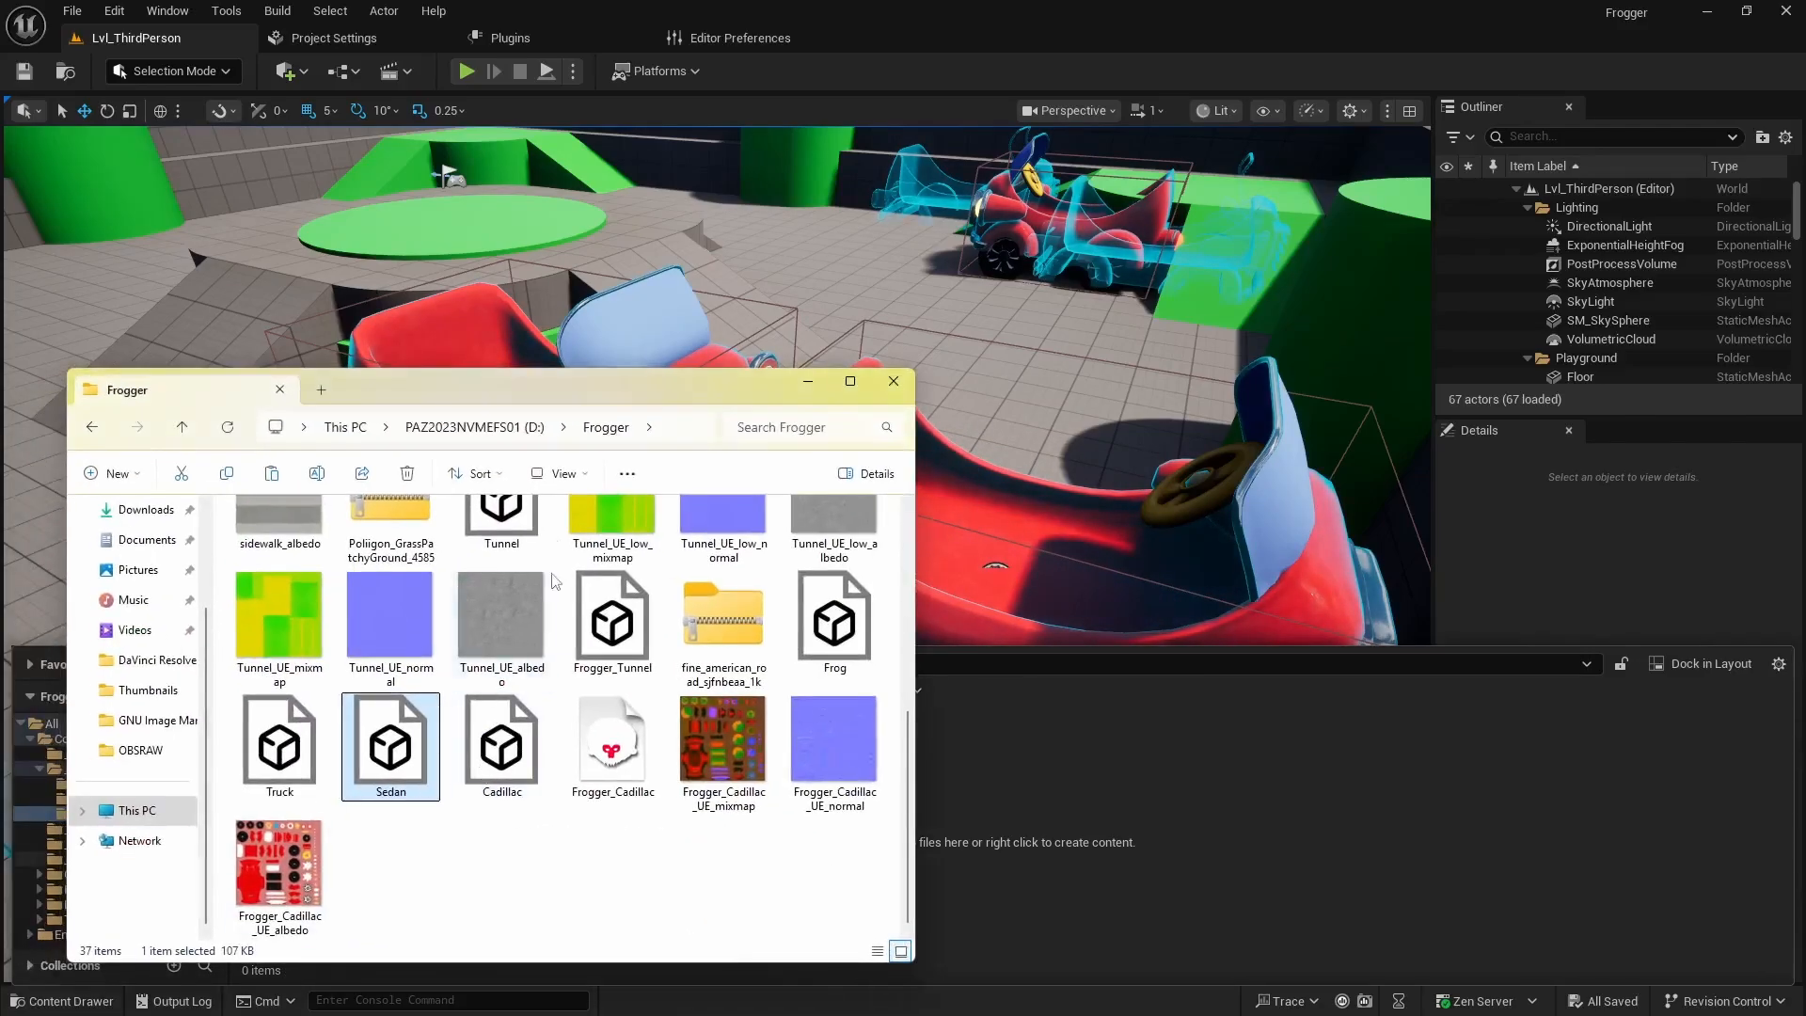
left_click_drag(527, 399, 518, 123)
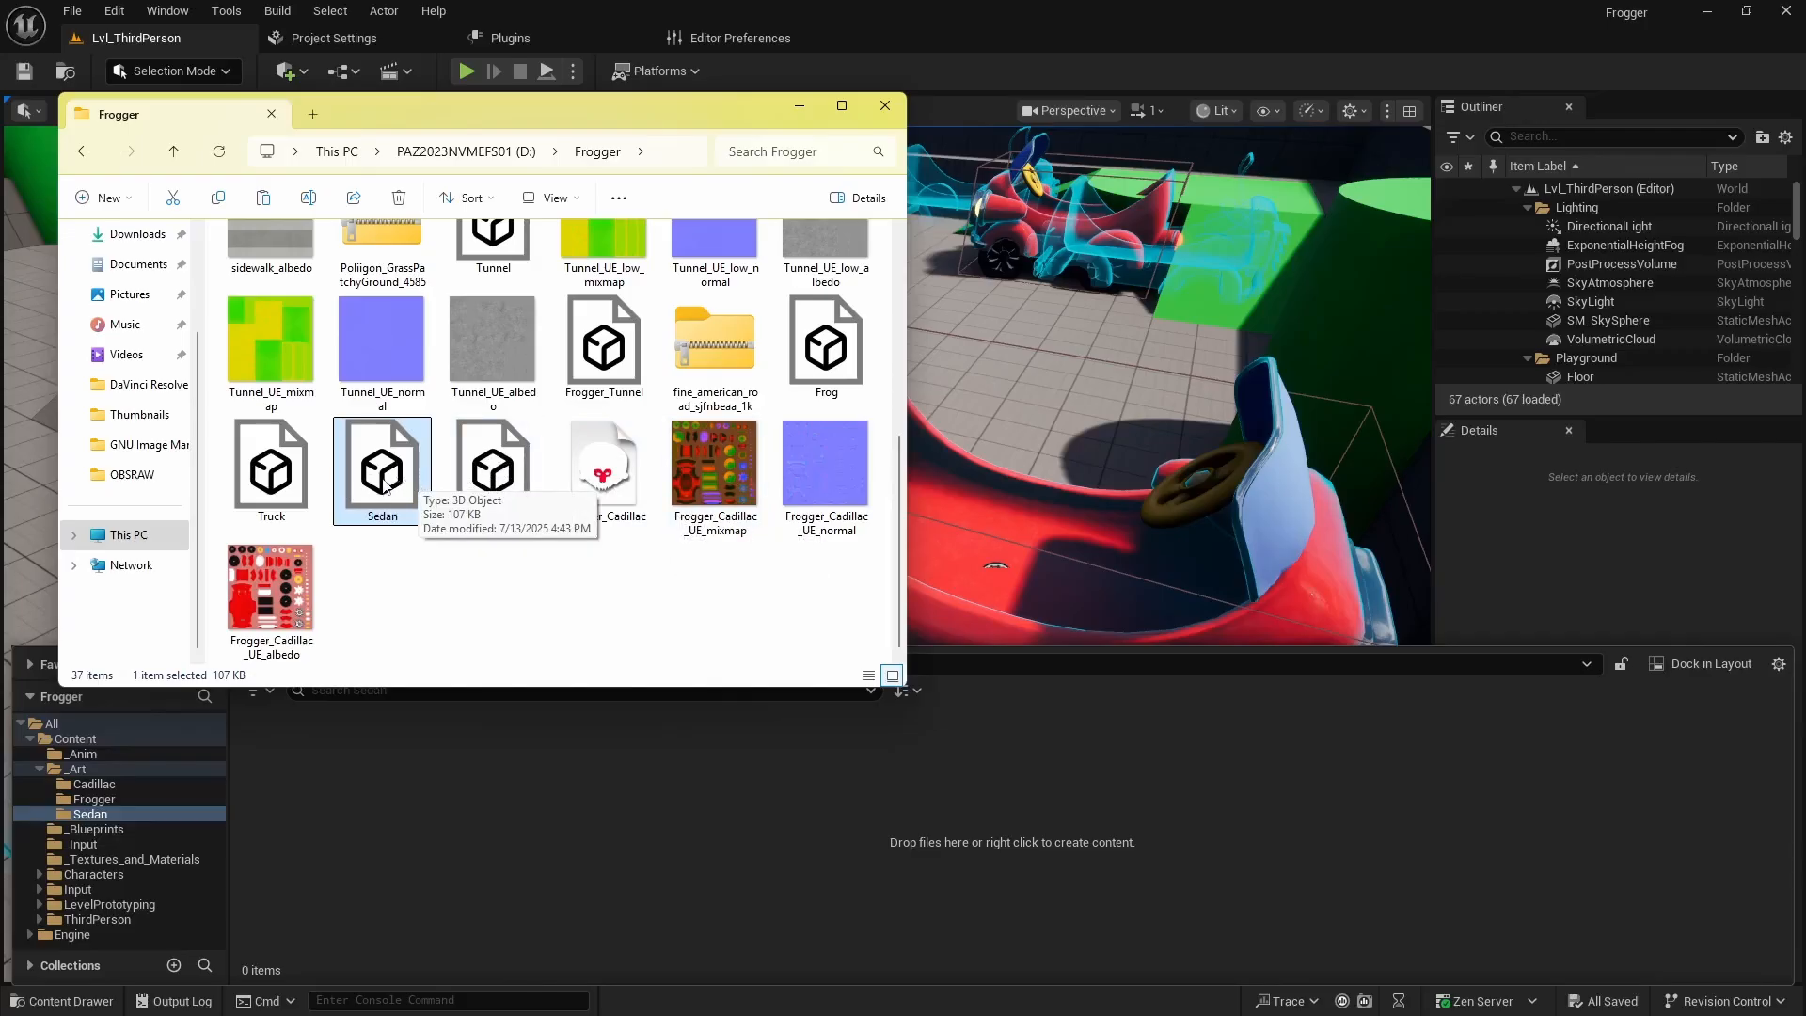
left_click_drag(825, 770, 839, 792)
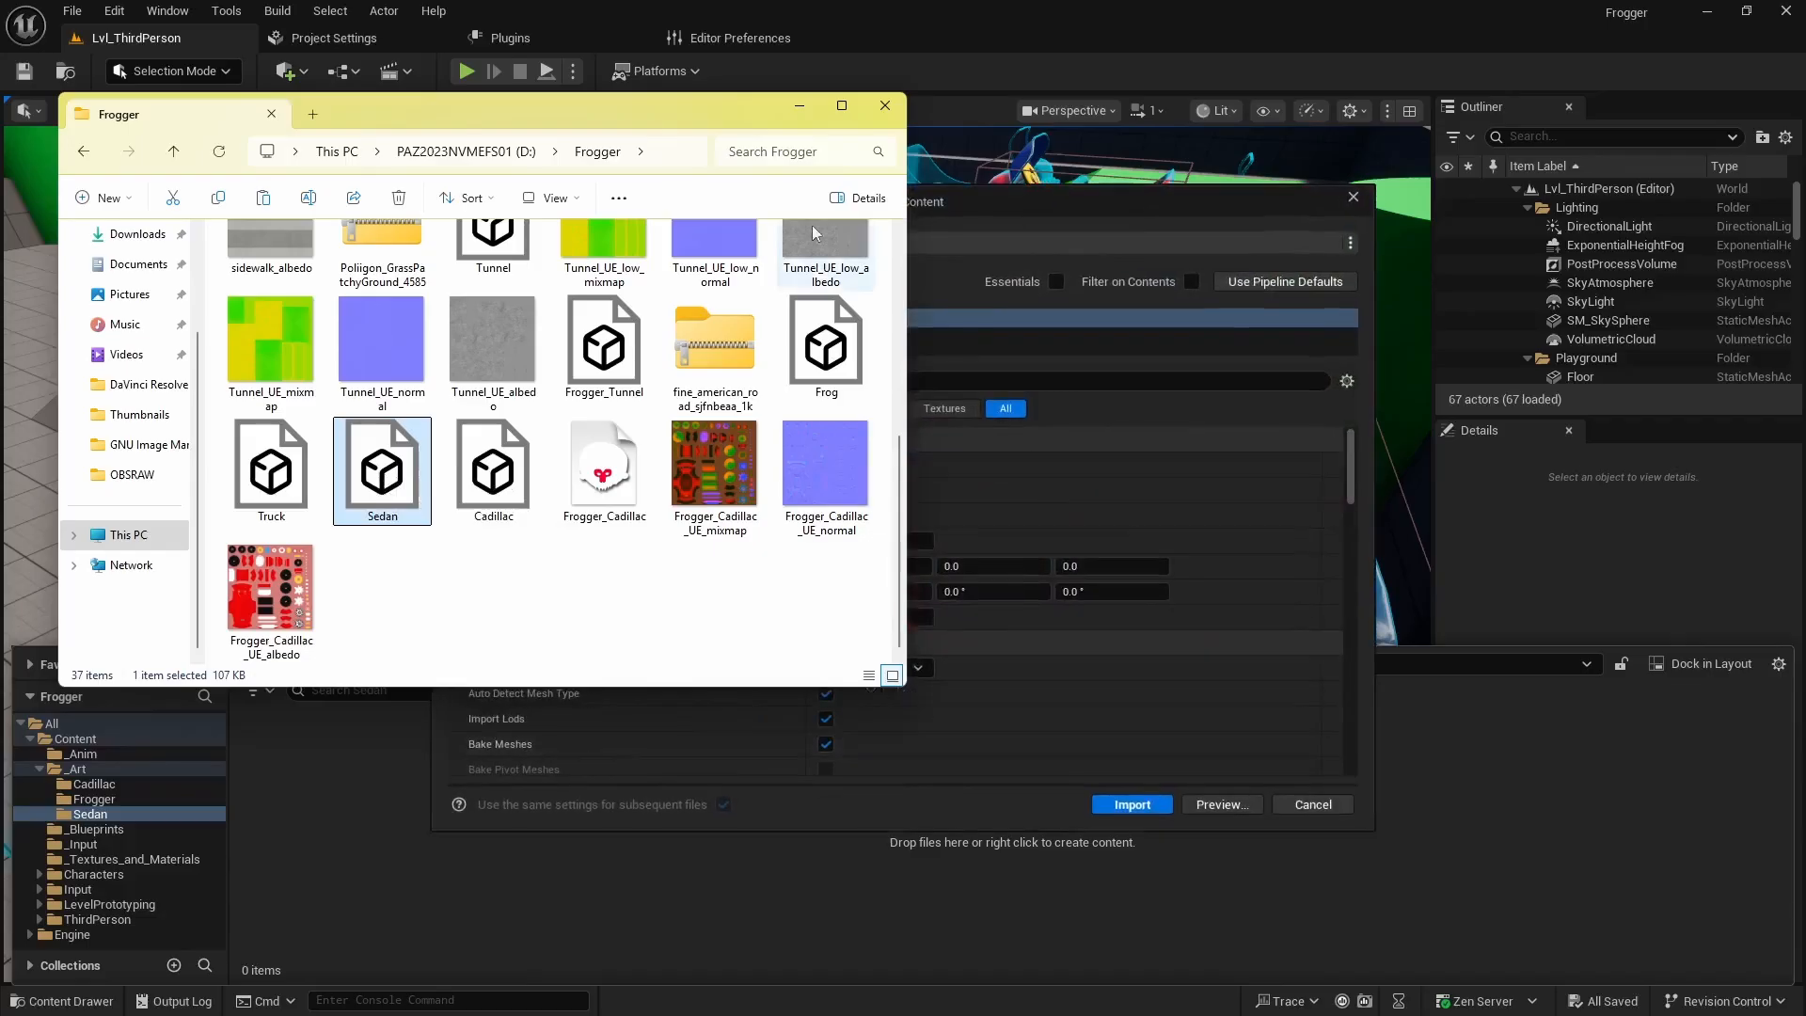
left_click(798, 107)
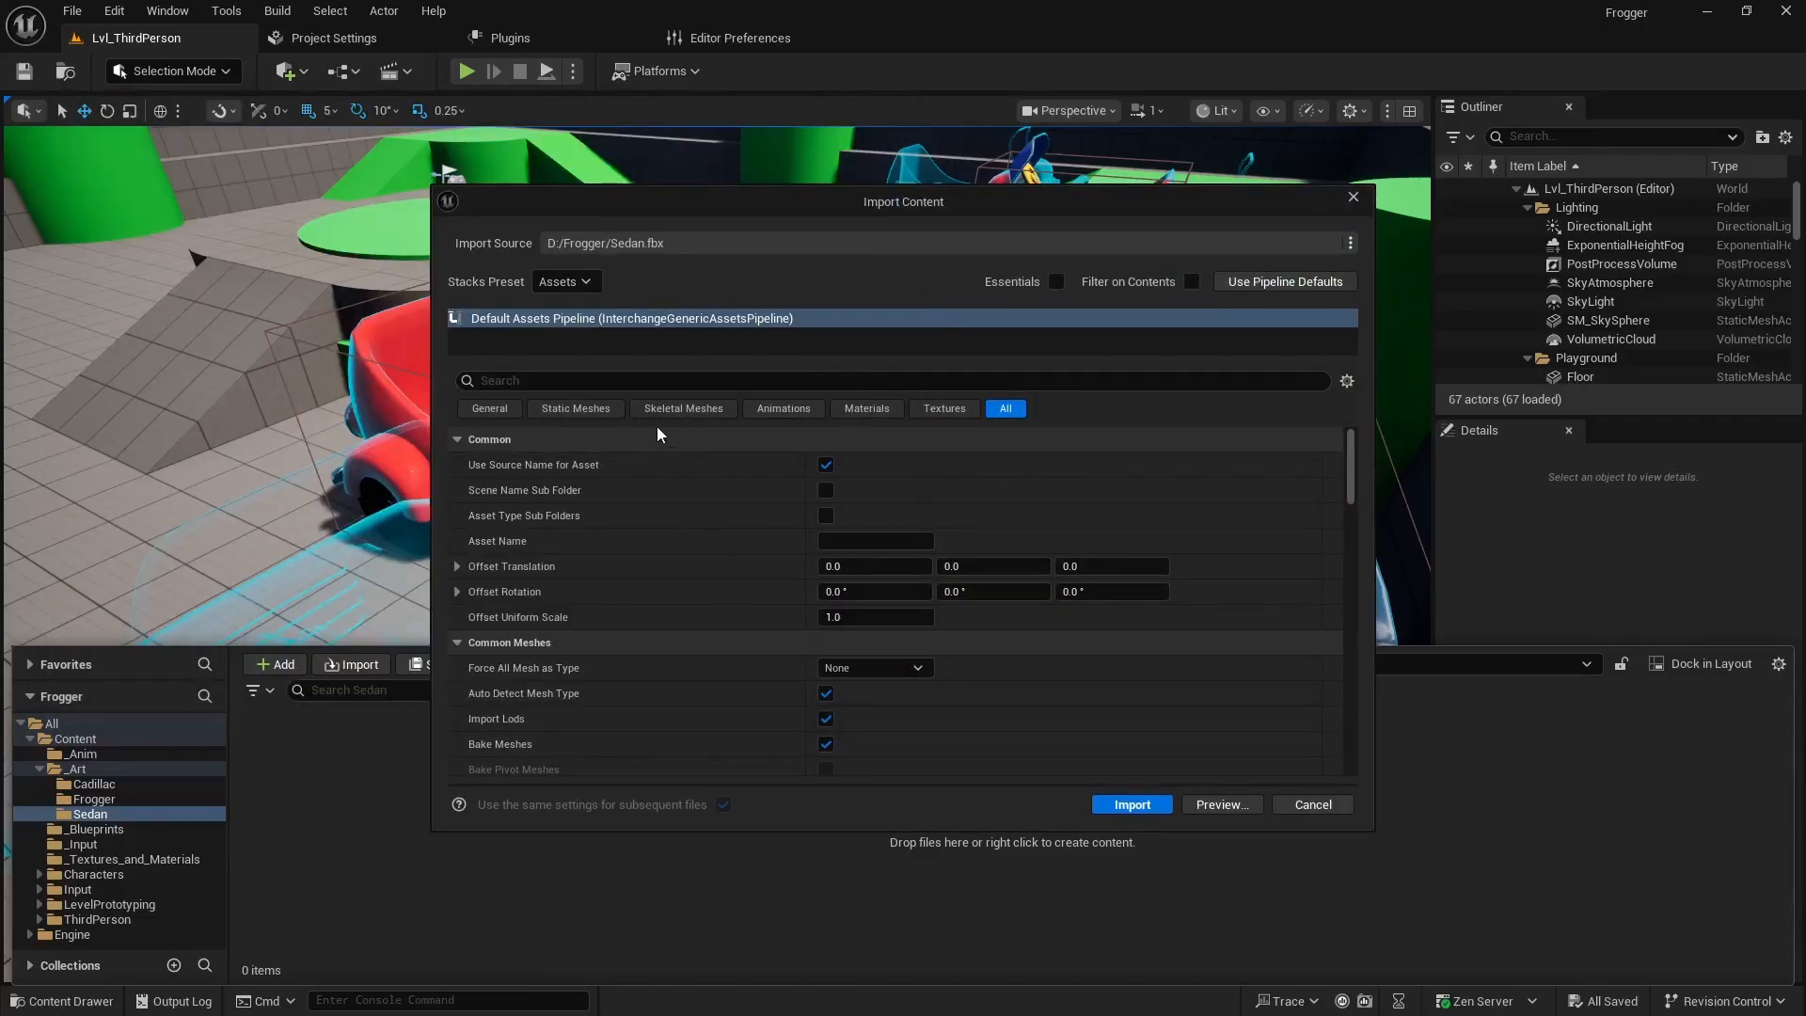
Review the static mesh import options and import Sedan.fbx with Build Nanite turned off.
left_click(579, 408)
scroll(609, 567, "down", 5)
scroll(609, 566, "down", 10)
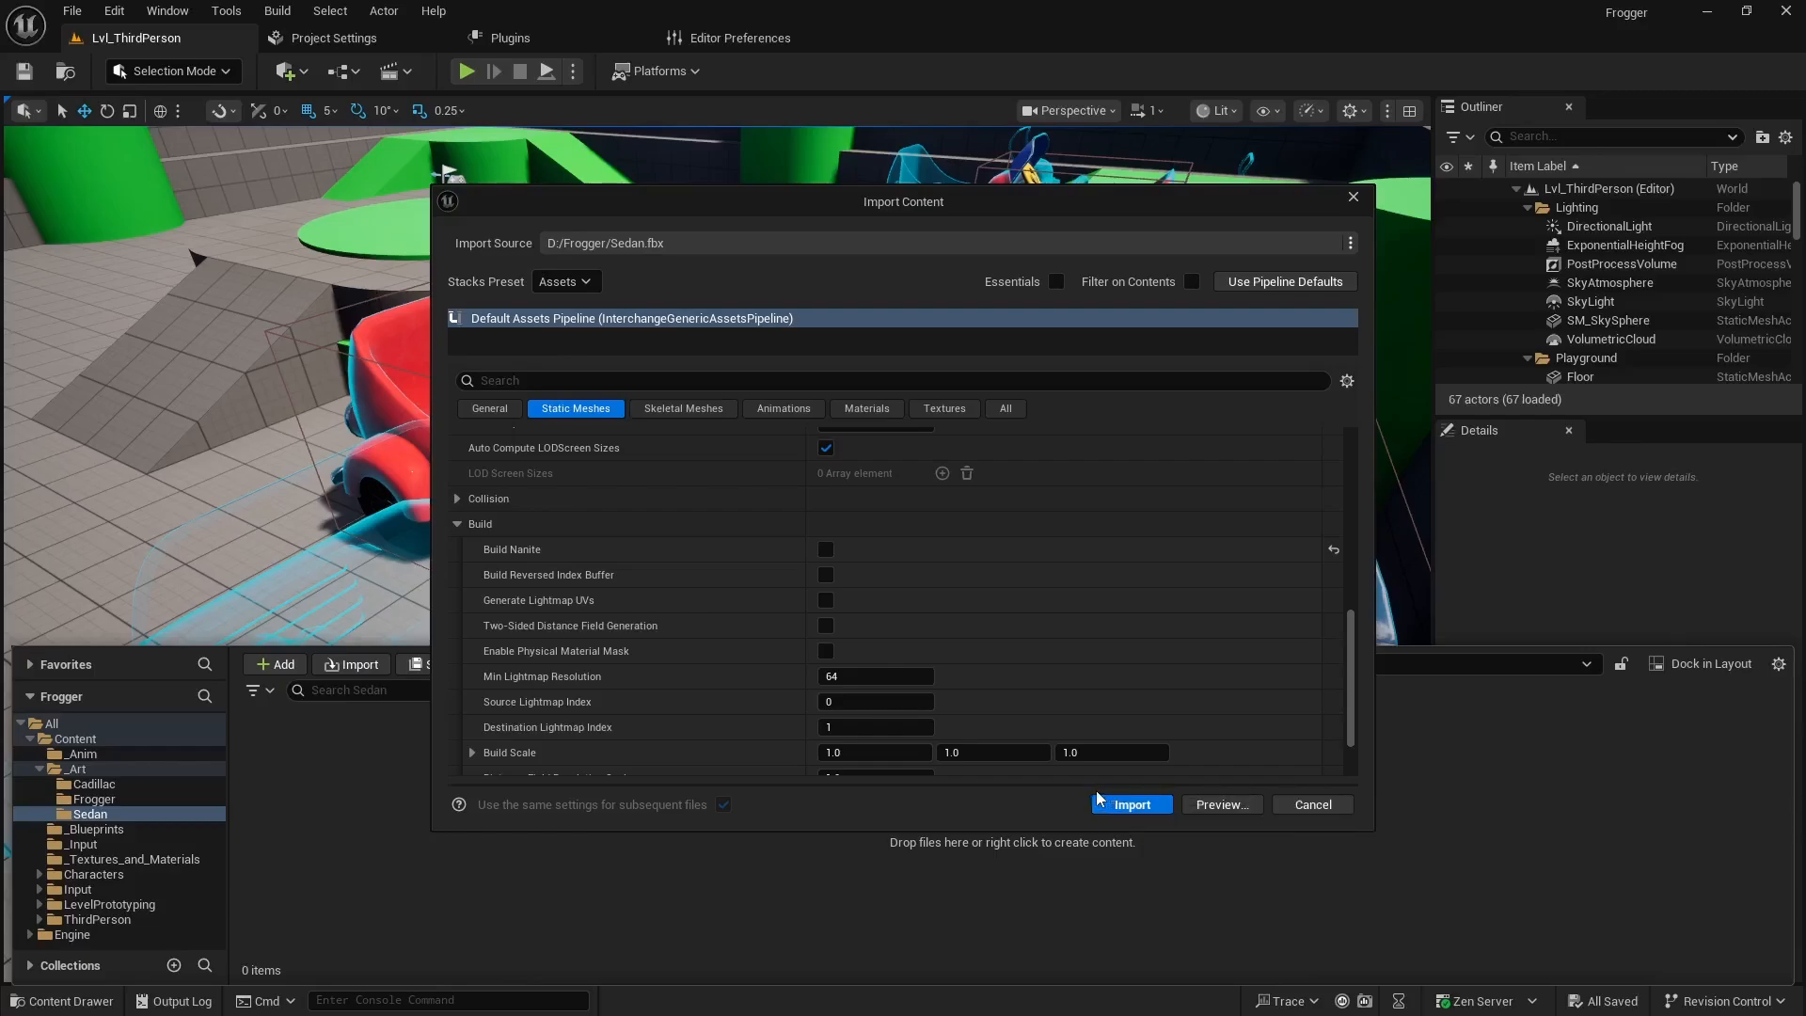
left_click(1124, 805)
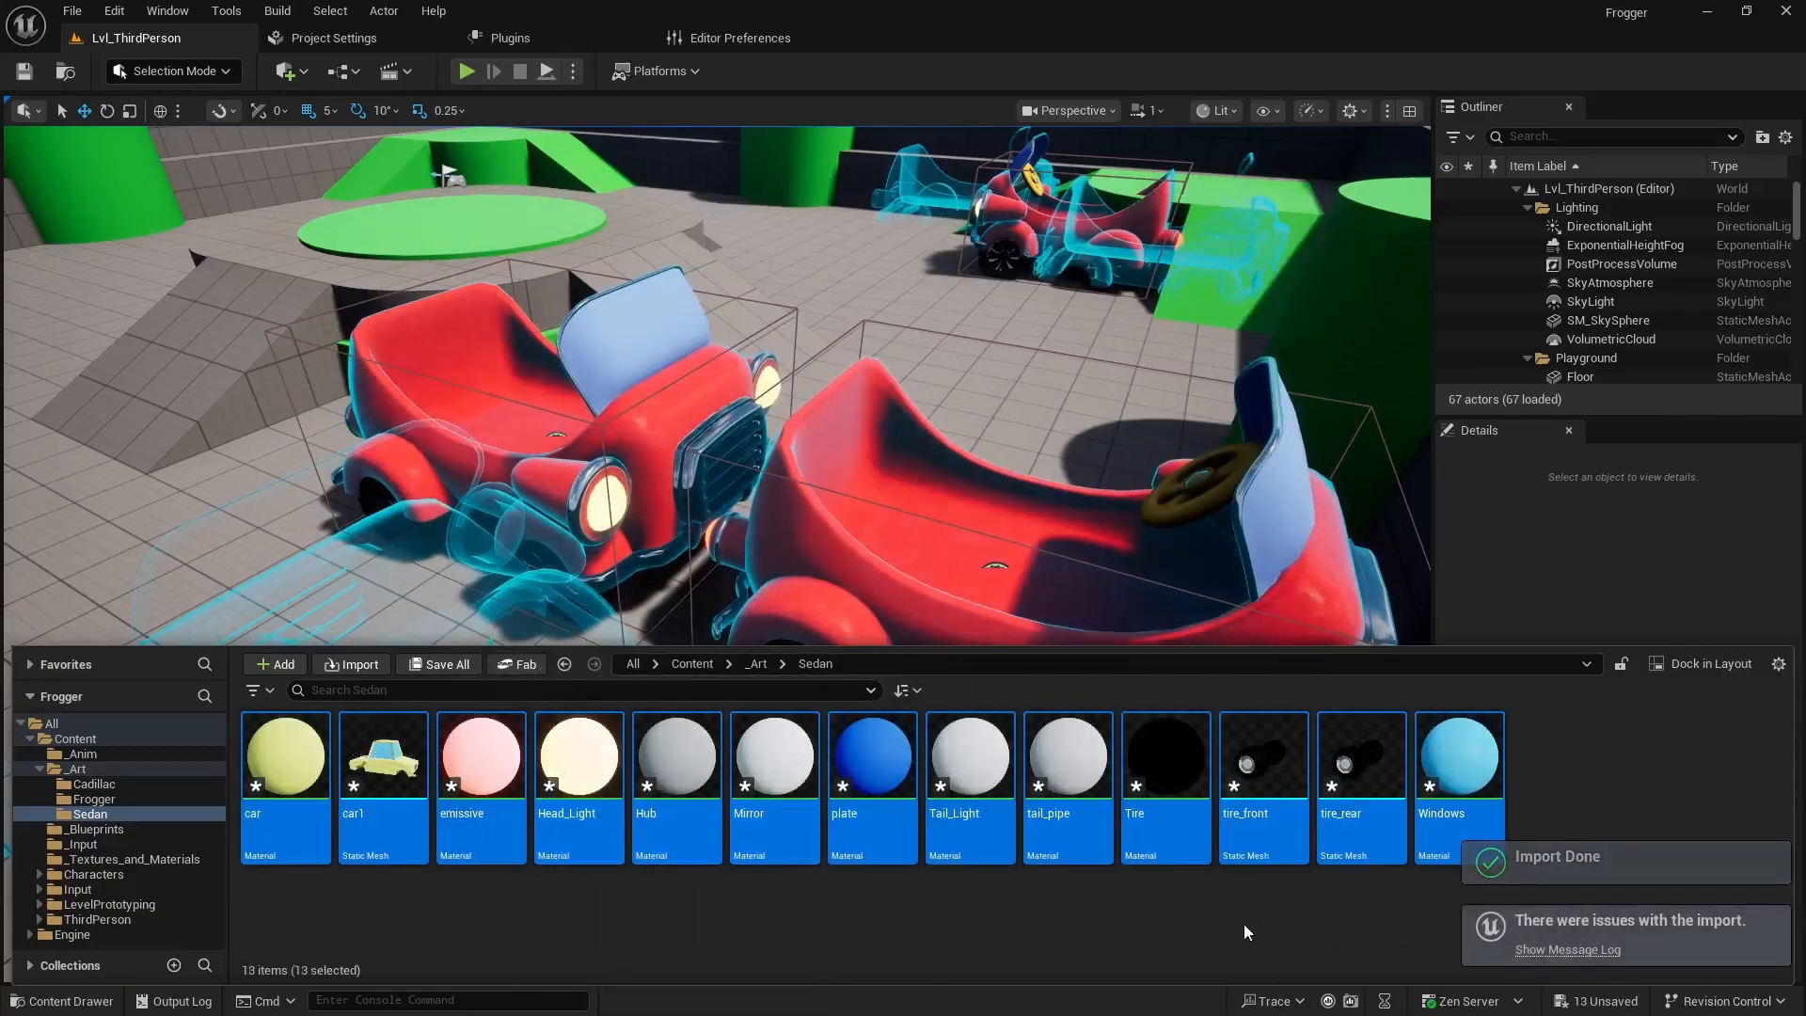
Inspect the imported car1 and tire_rear static meshes in the Sedan folder.
left_click(403, 809)
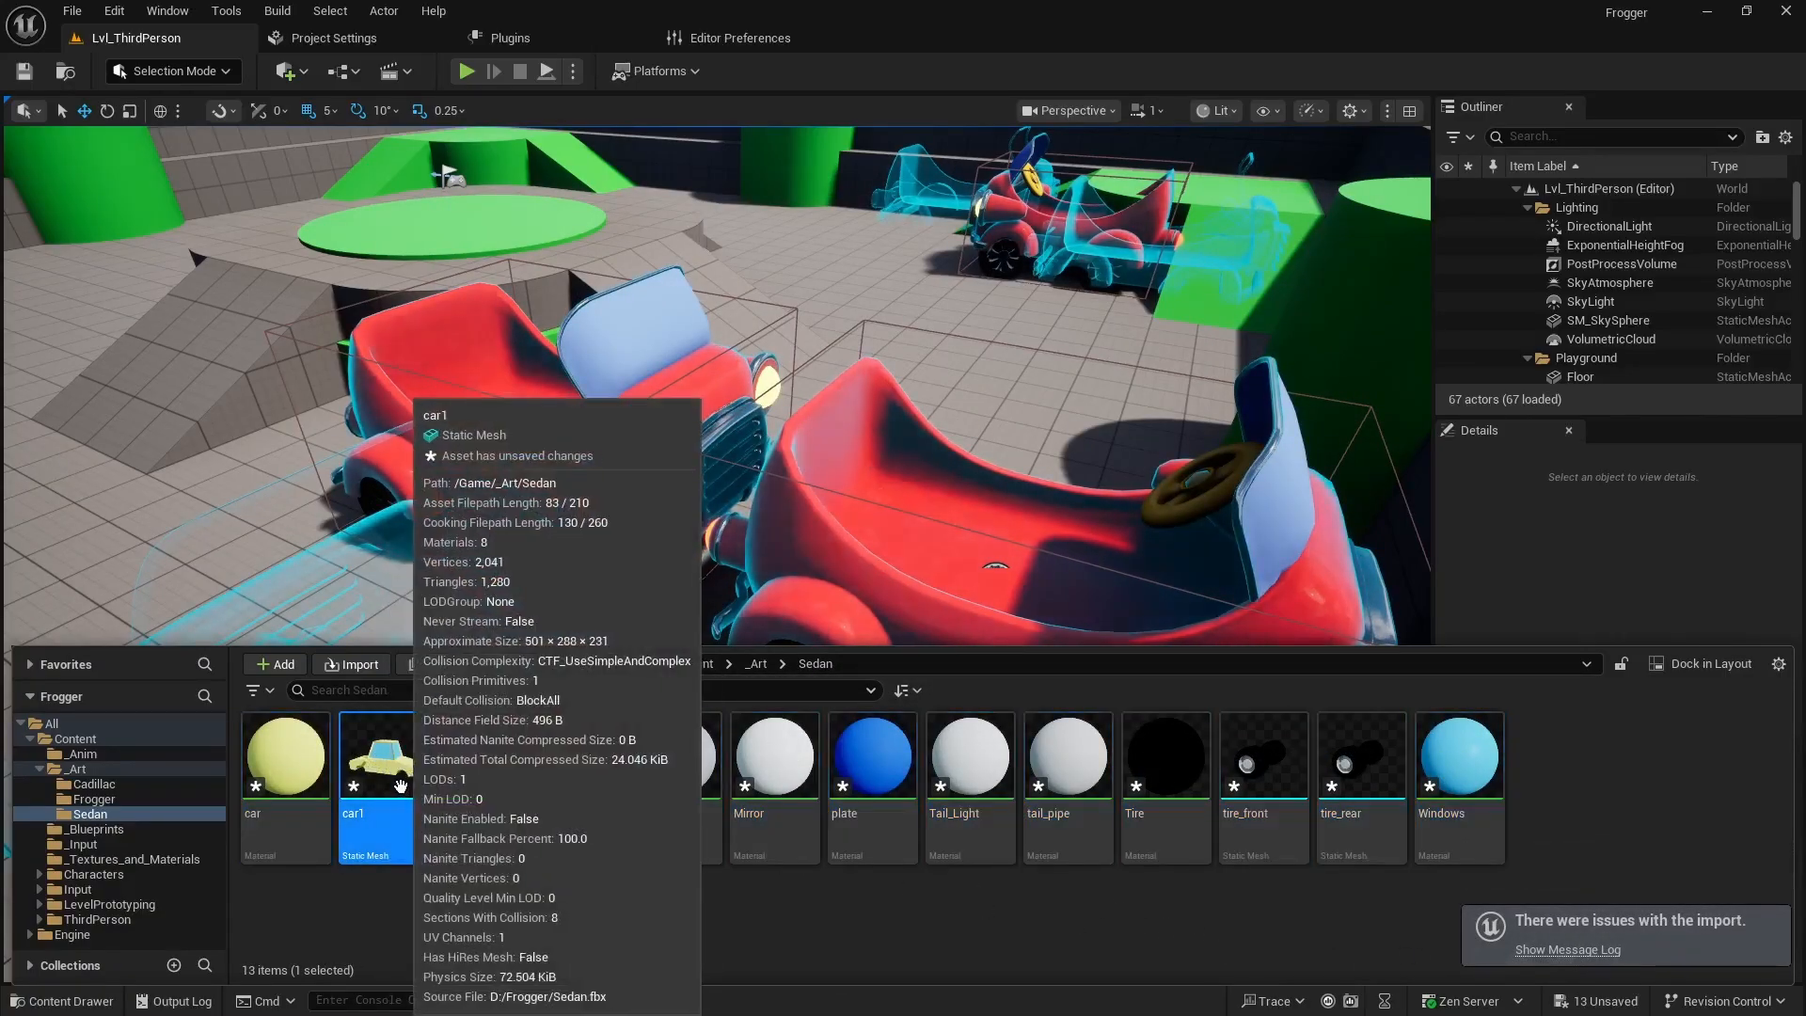
left_click(1361, 781)
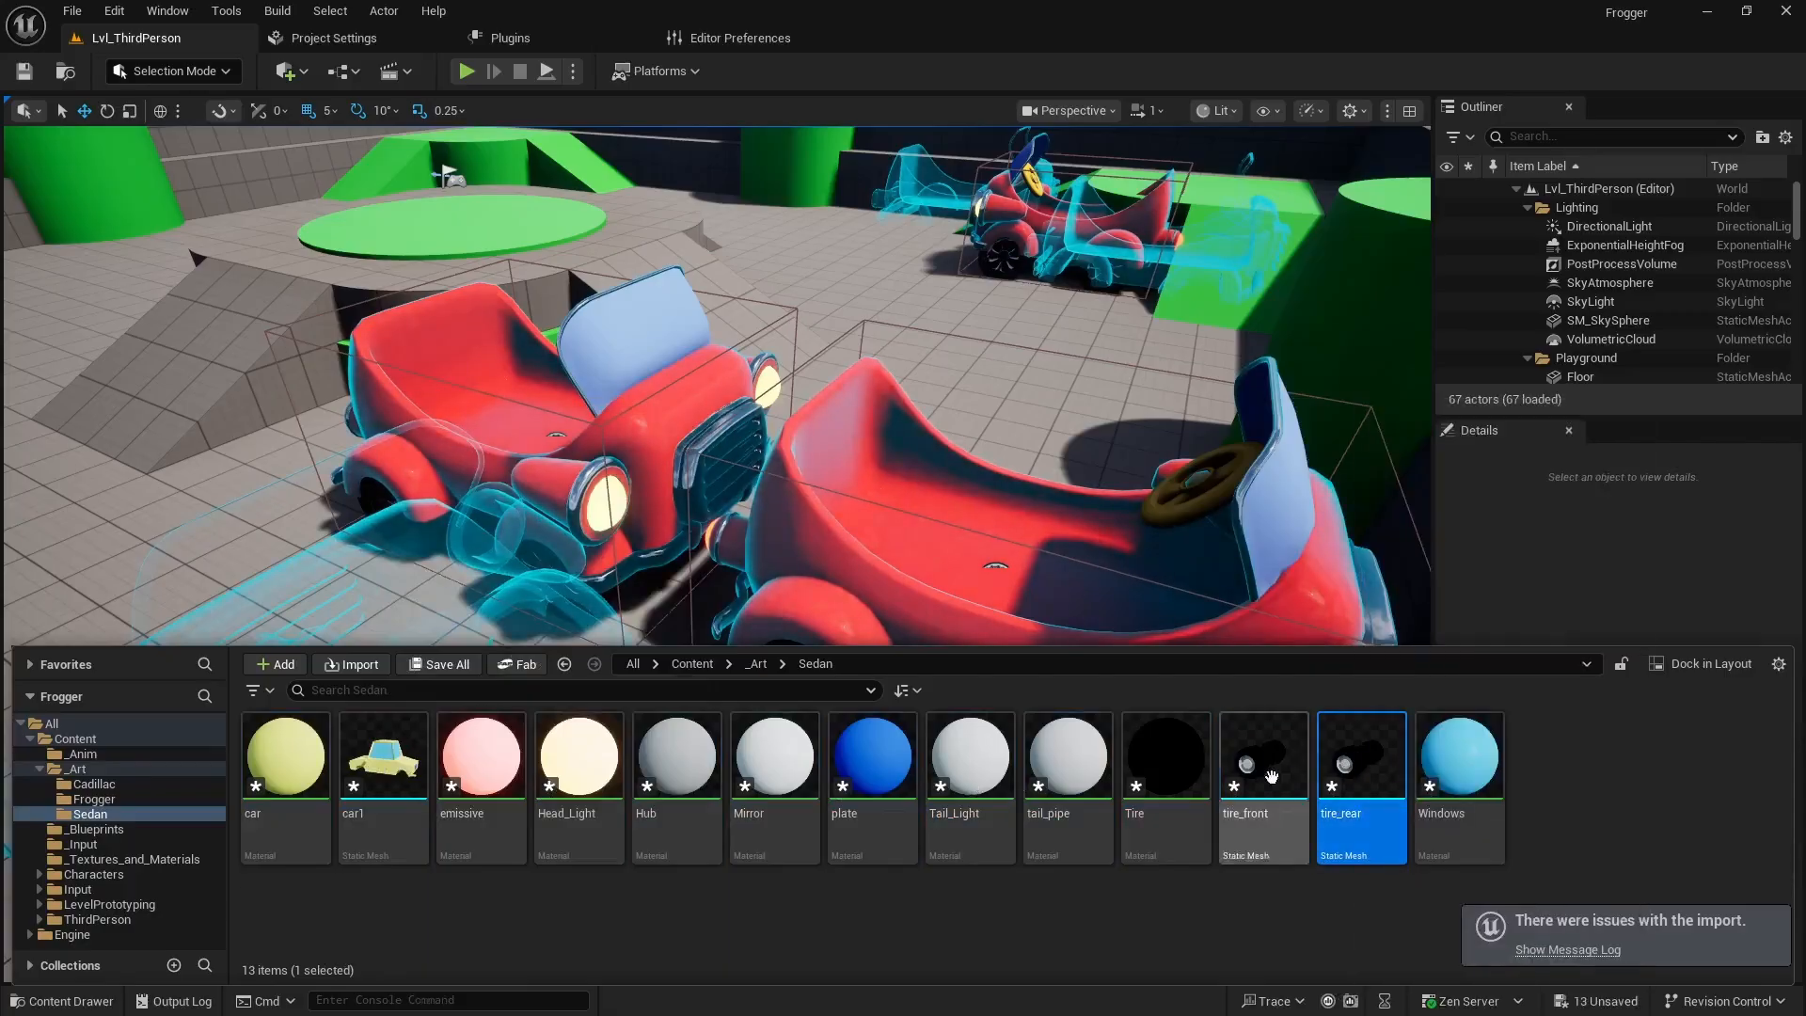
left_click(405, 781)
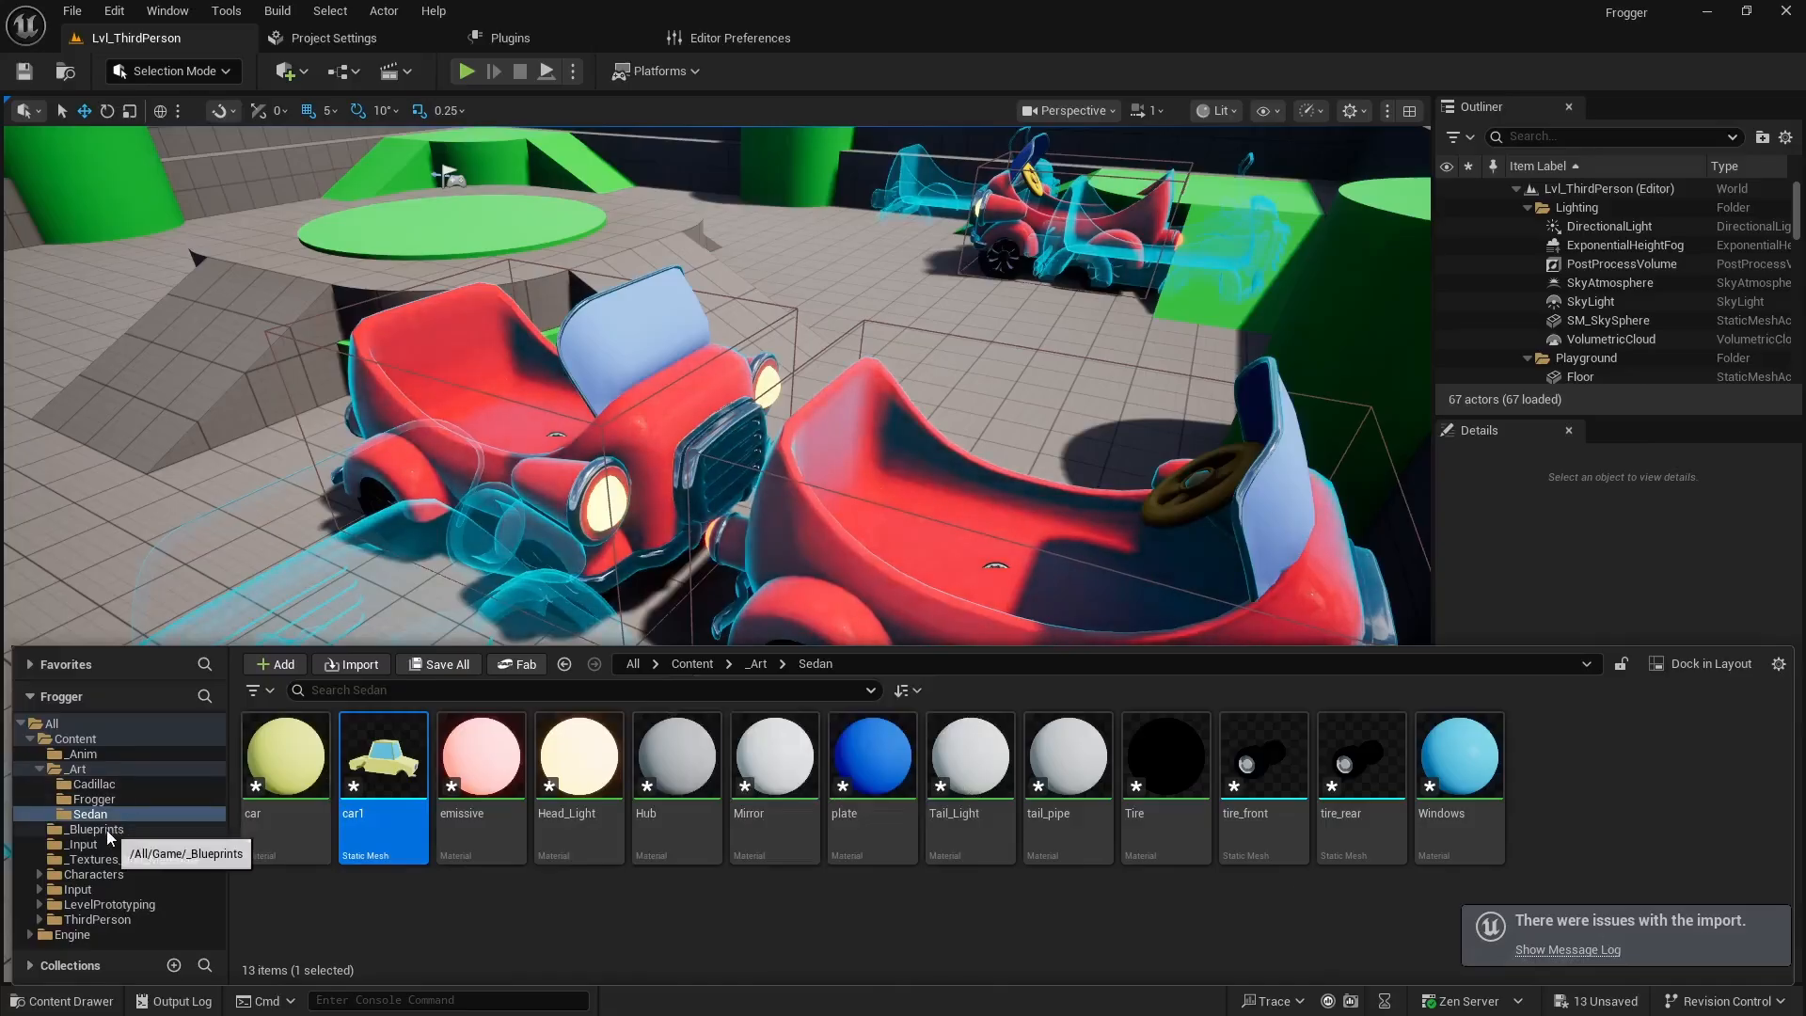
Create a child Blueprint class of BP_MovingObjects in the _Blueprints folder, name it BP_Sedan, and open it.
left_click(99, 830)
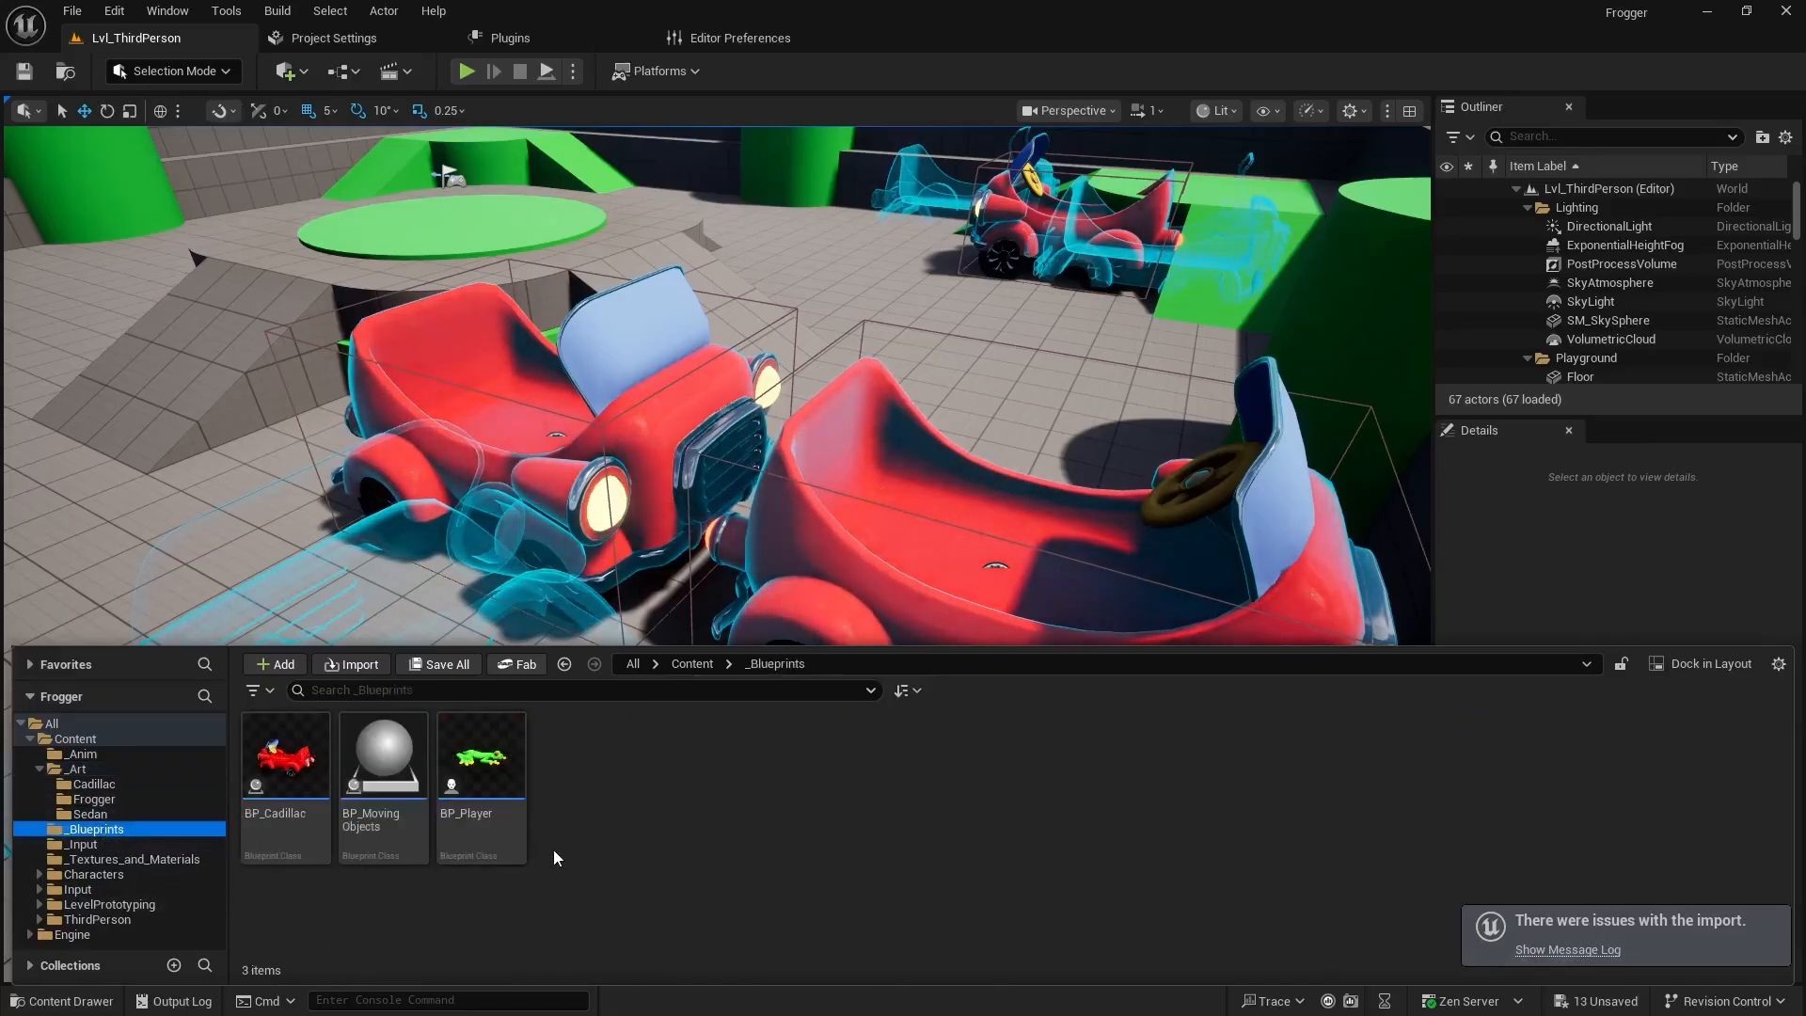
right_click(393, 769)
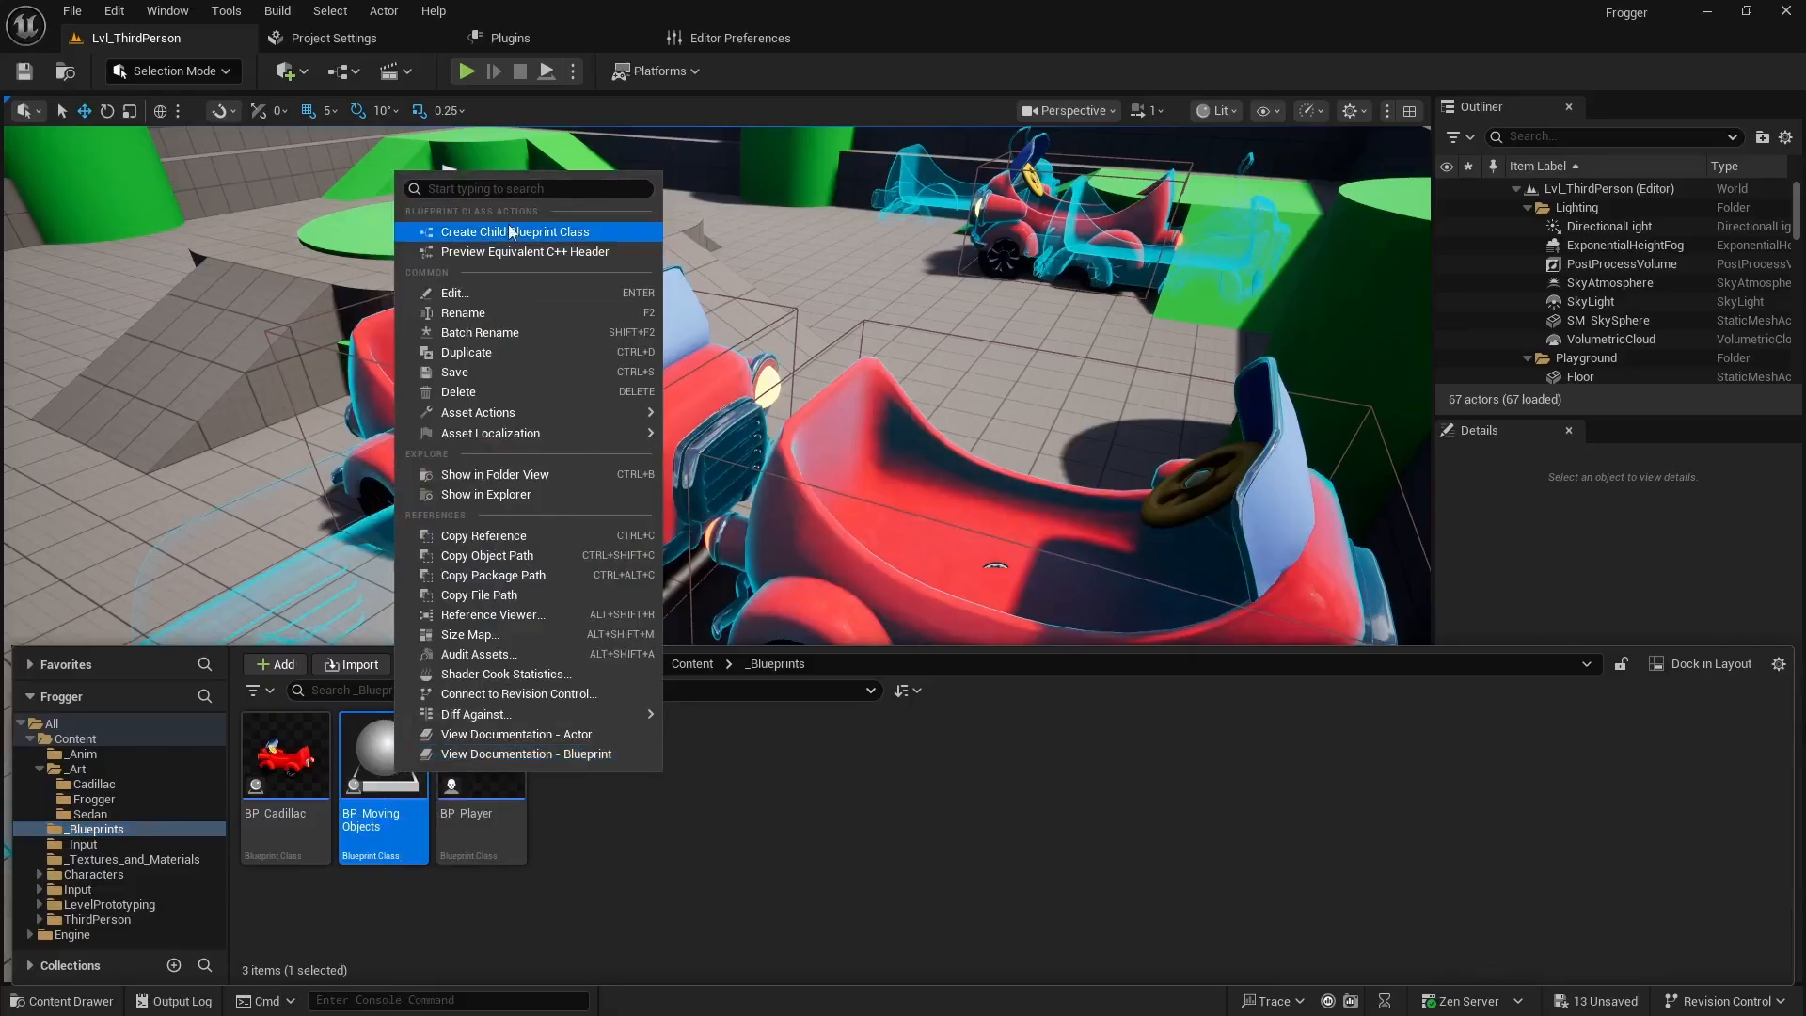
left_click(551, 235)
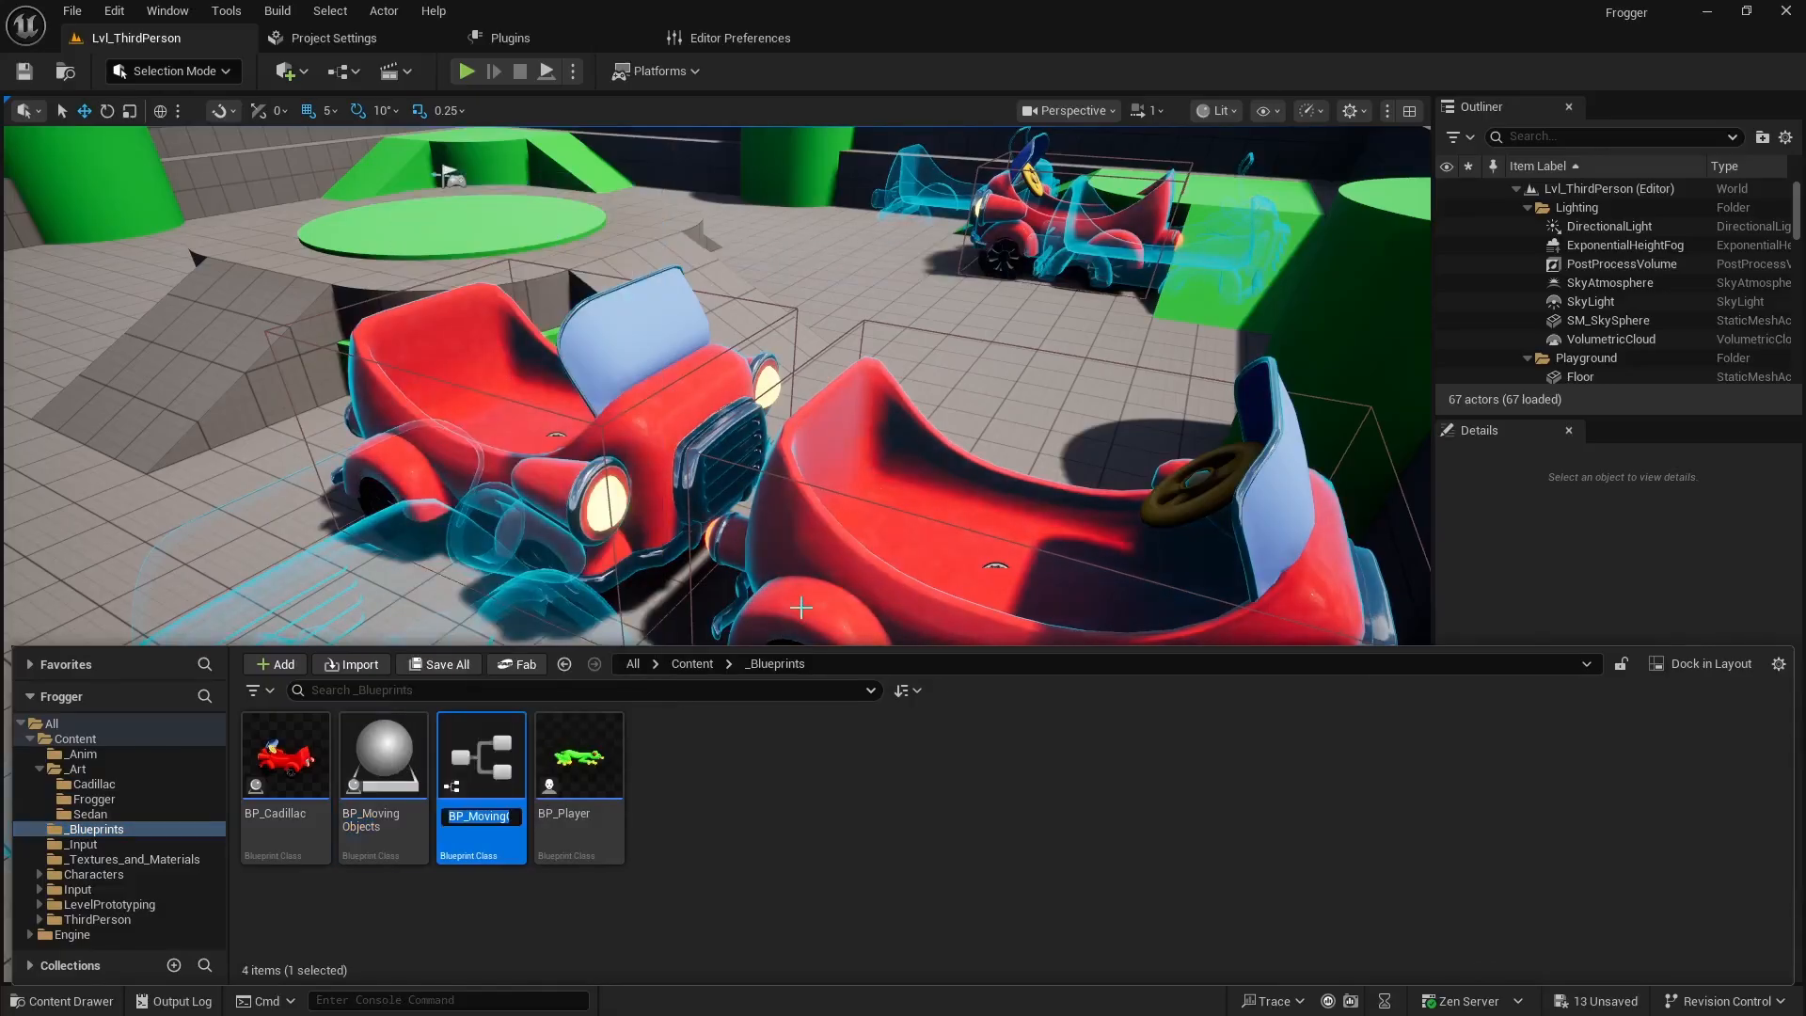
key("Caps_Lock")
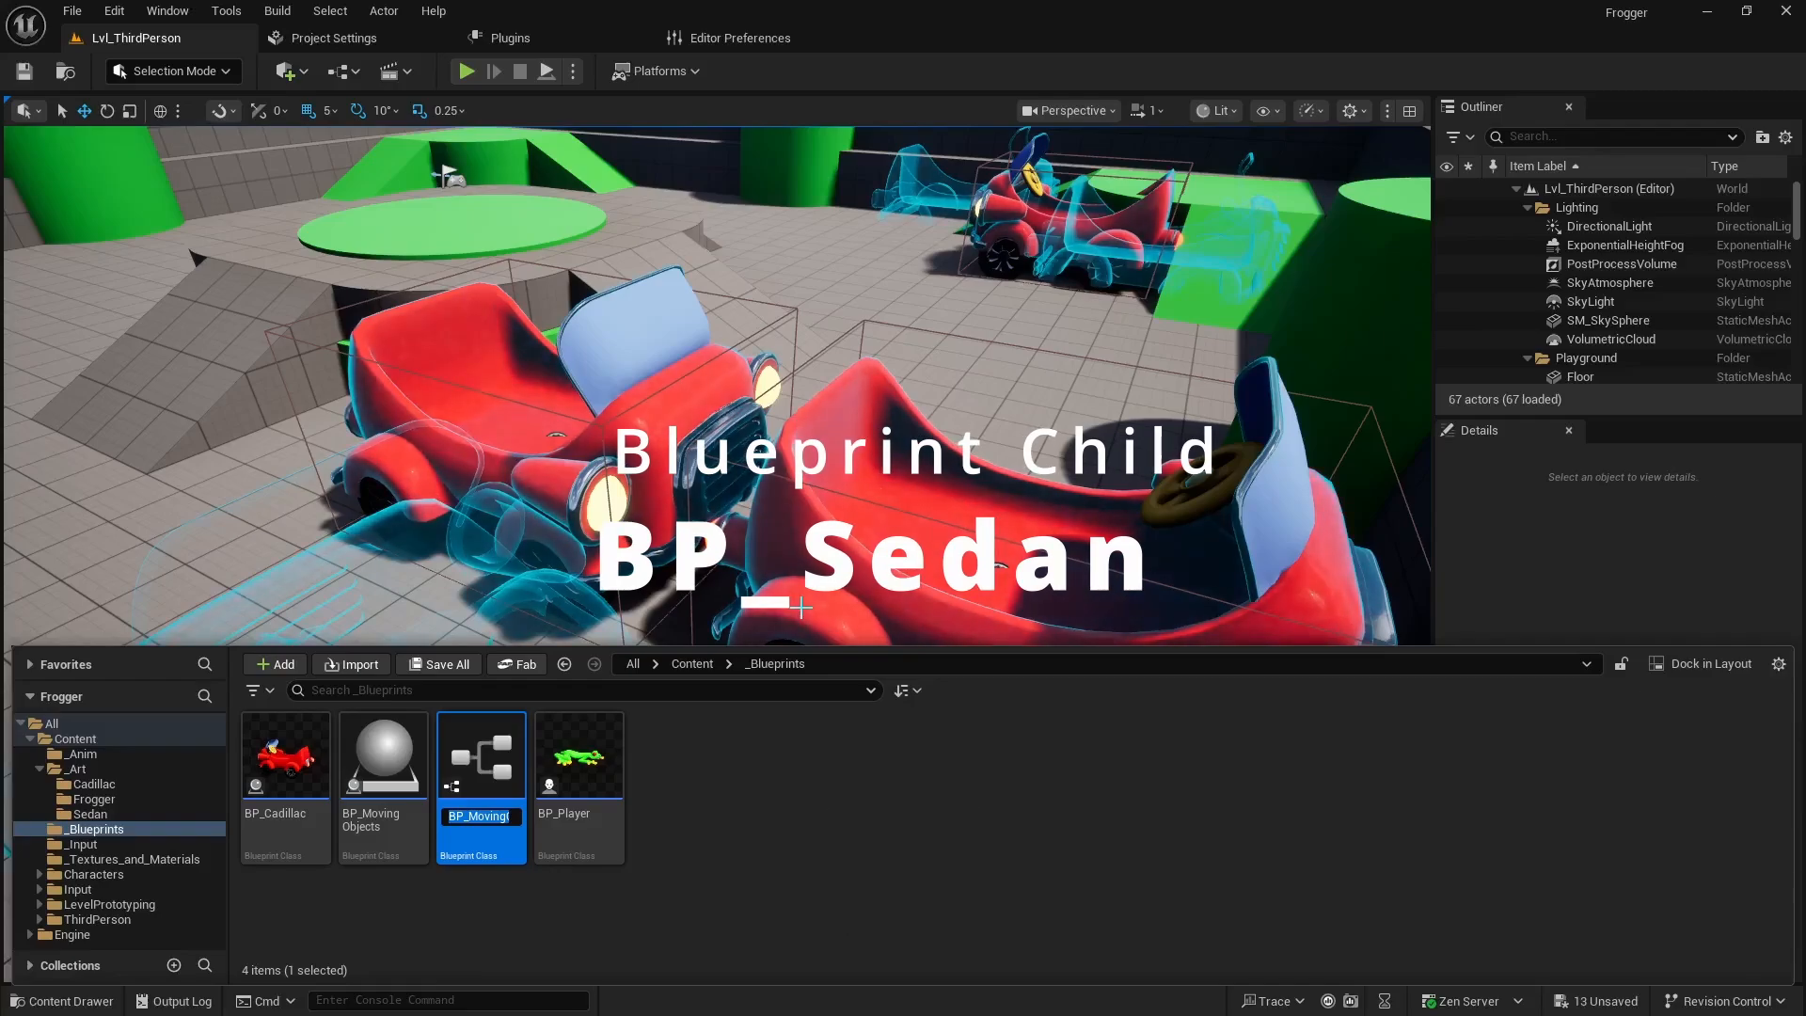
type("BP_S")
key("Caps_Lock")
type("edan")
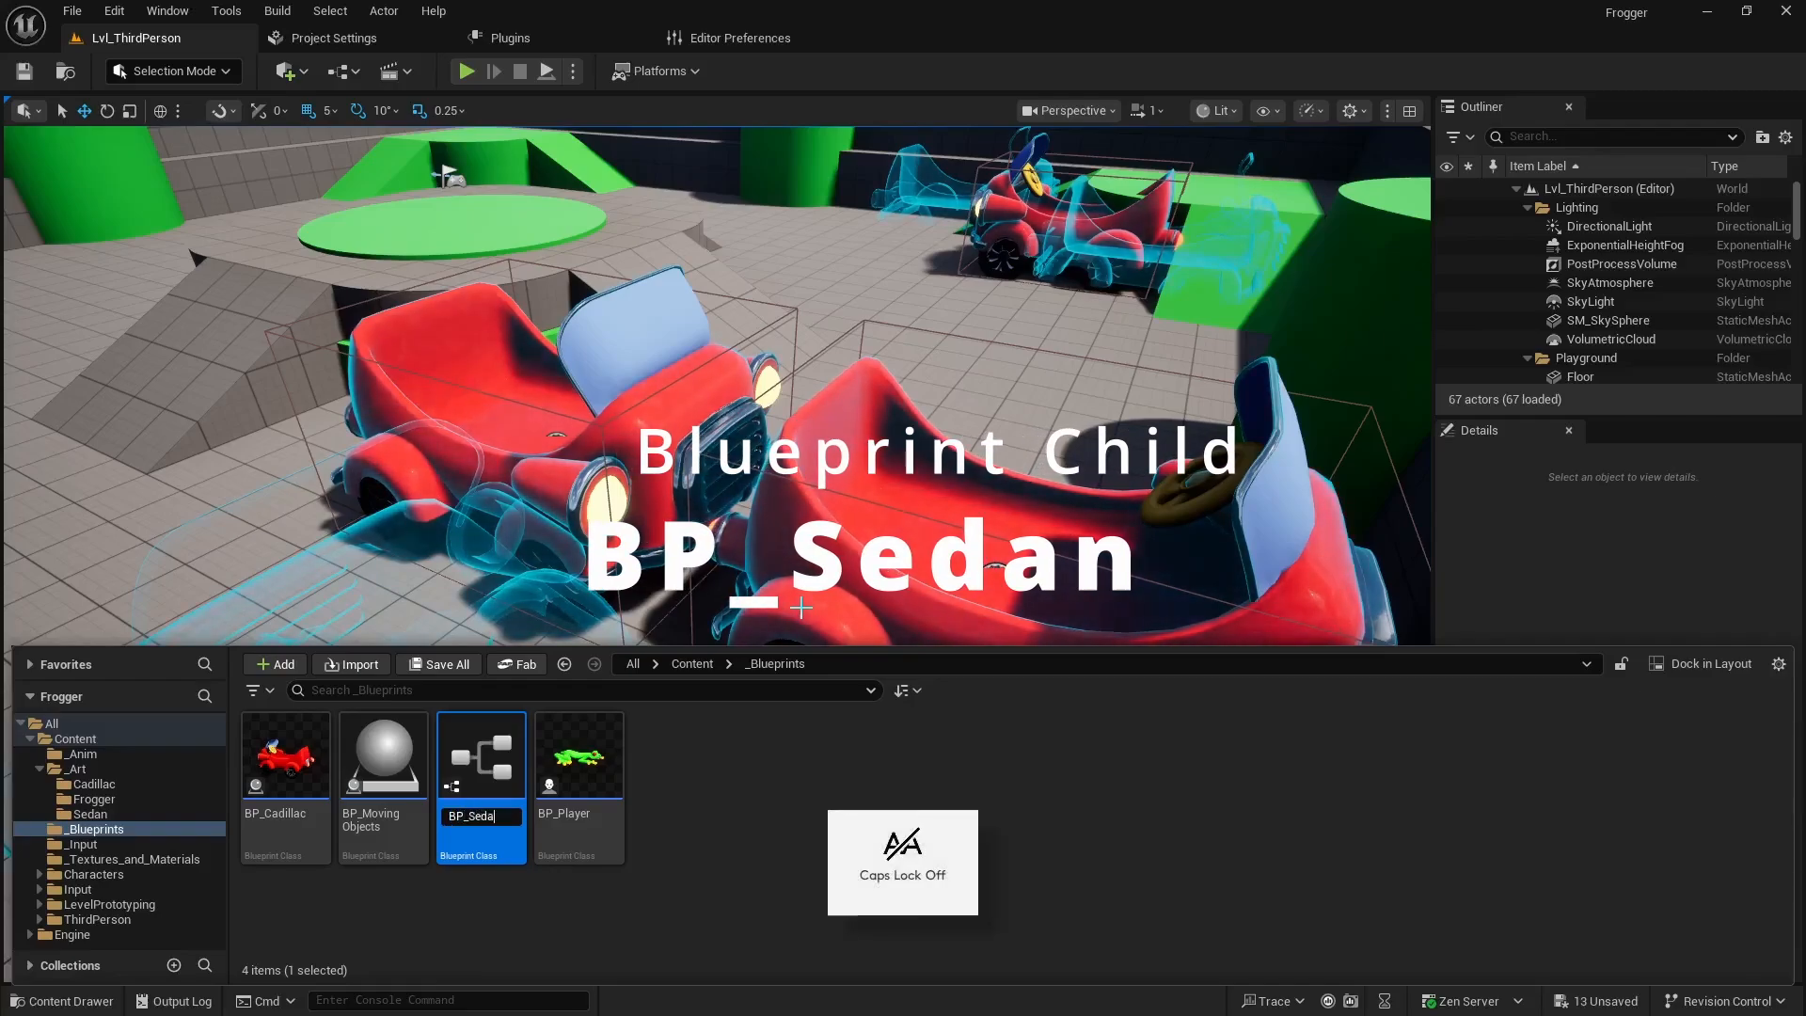
key("Return")
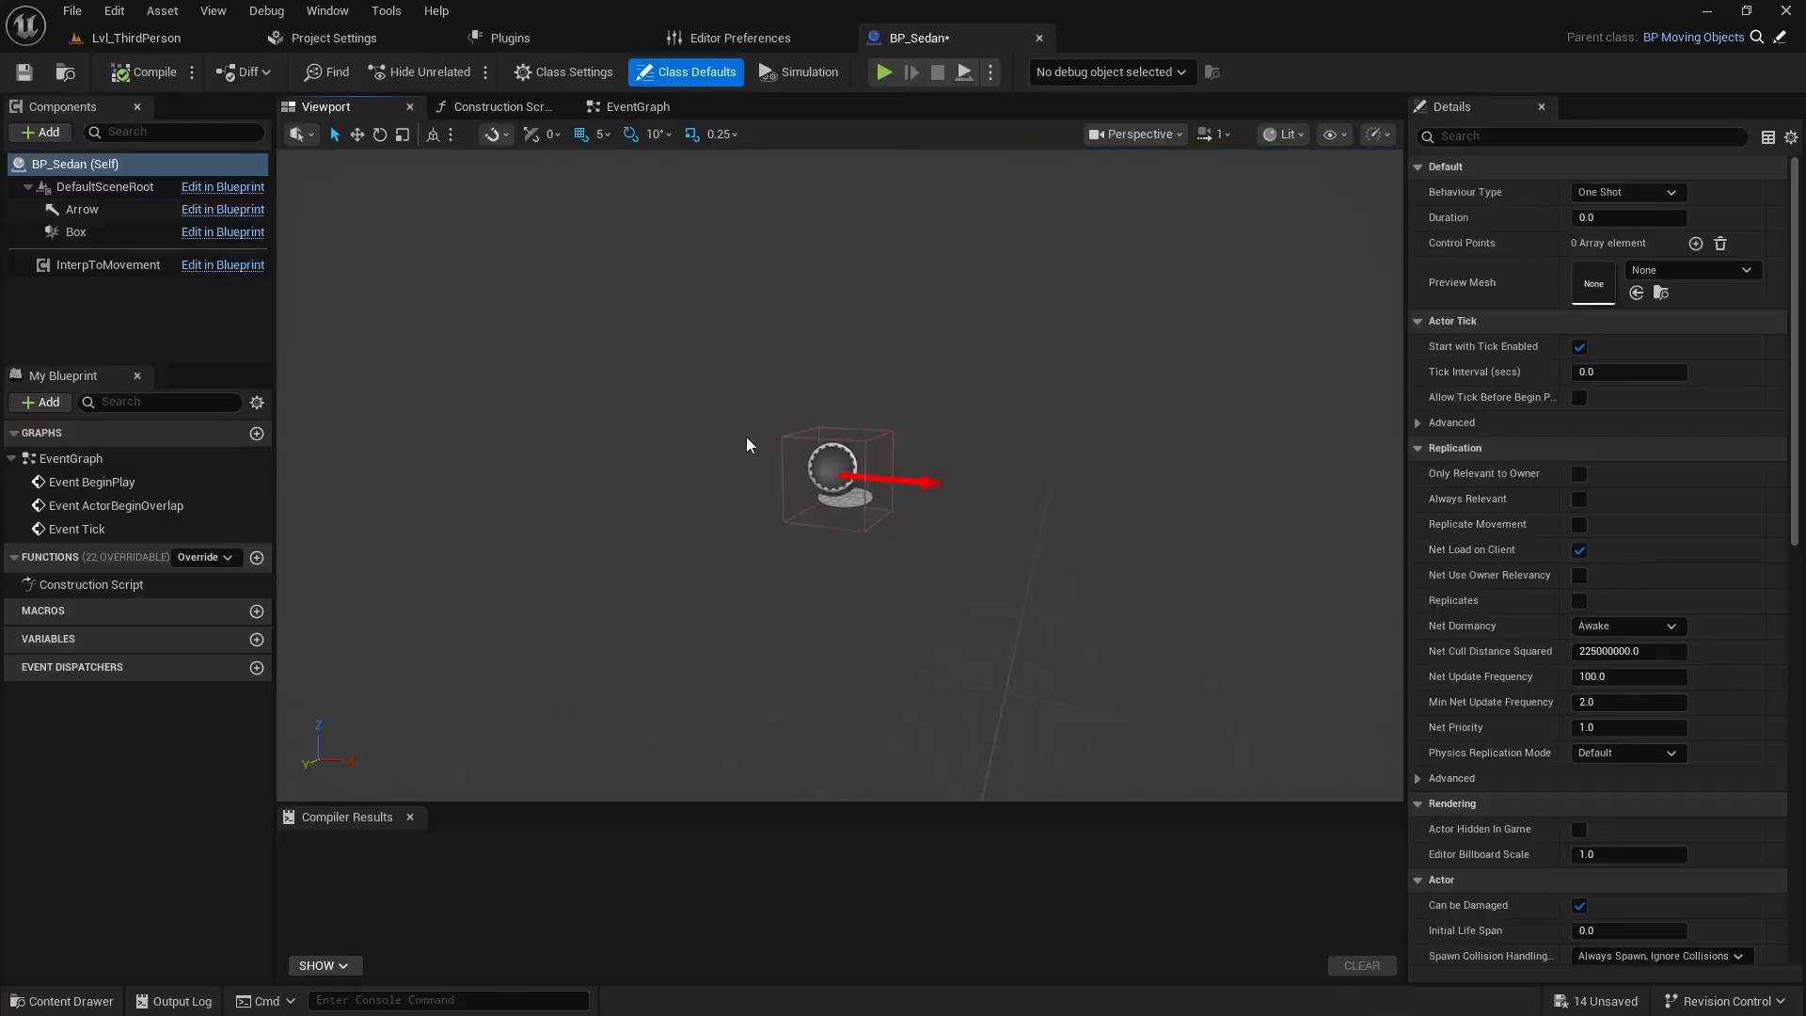
Add the car1, tire_front and tire_rear meshes from the Sedan folder to BP_Sedan as static mesh components.
key("ctrl+space")
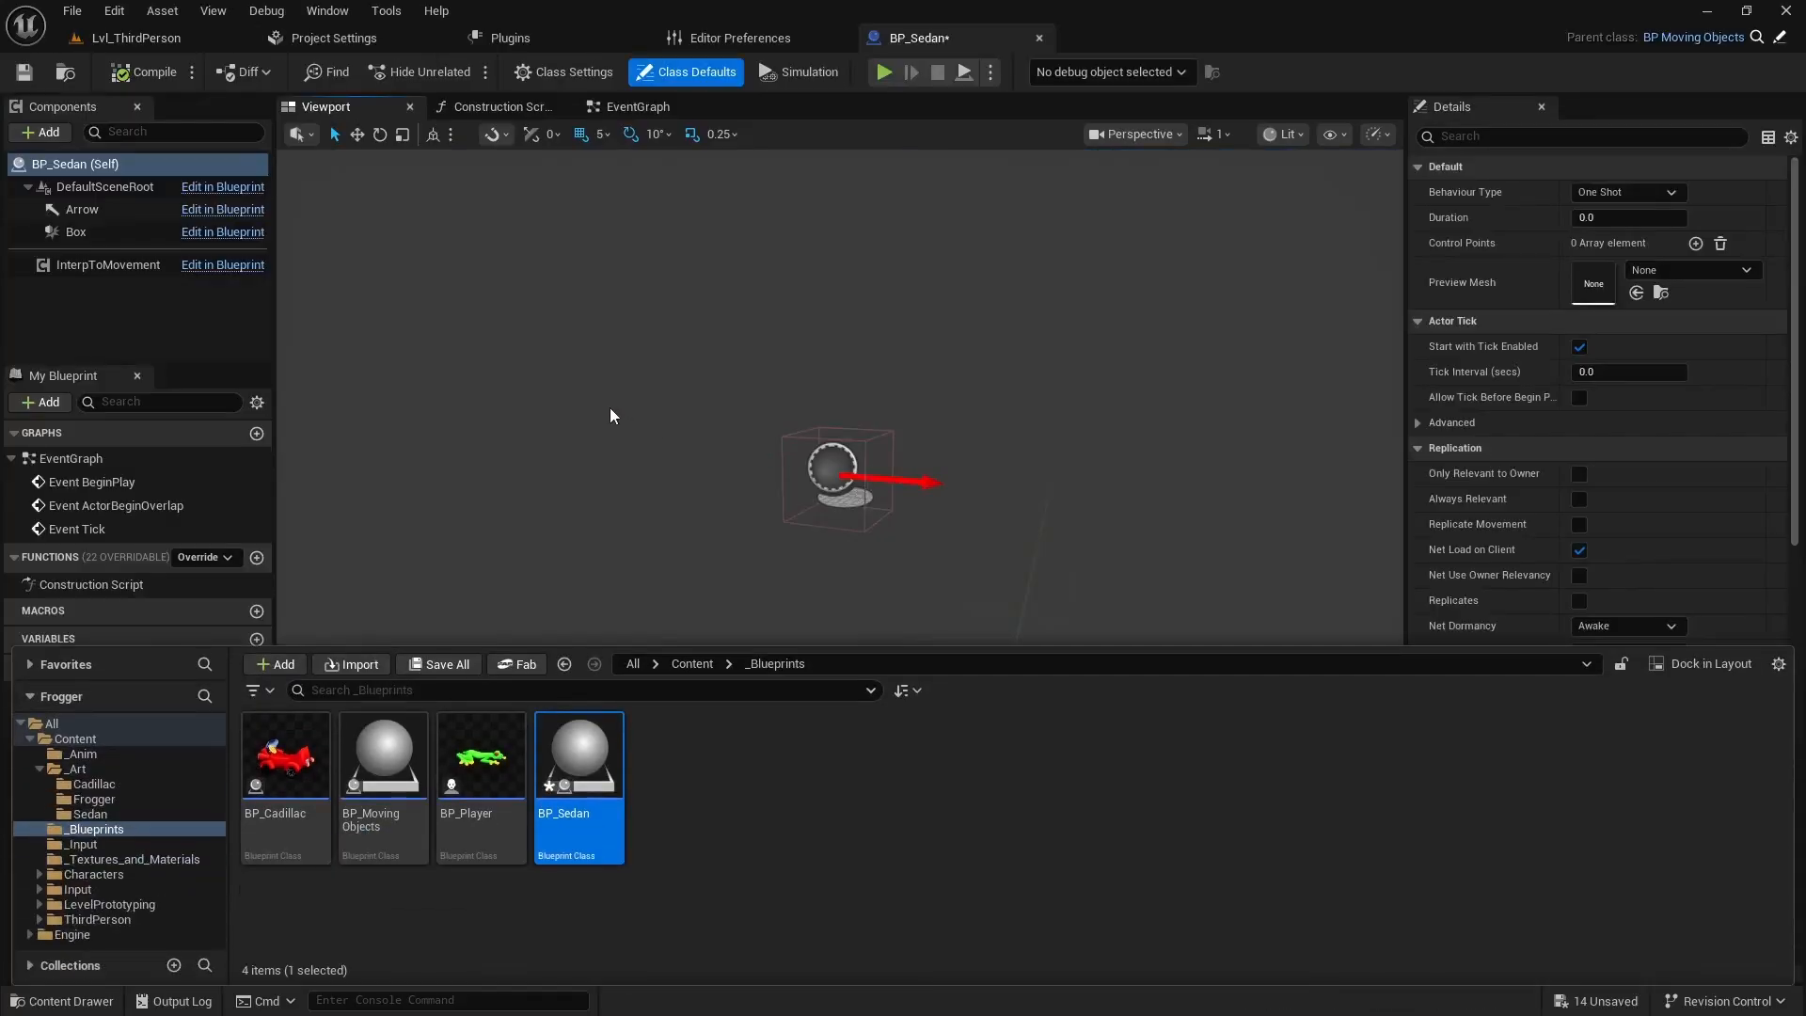
left_click(95, 785)
left_click(91, 814)
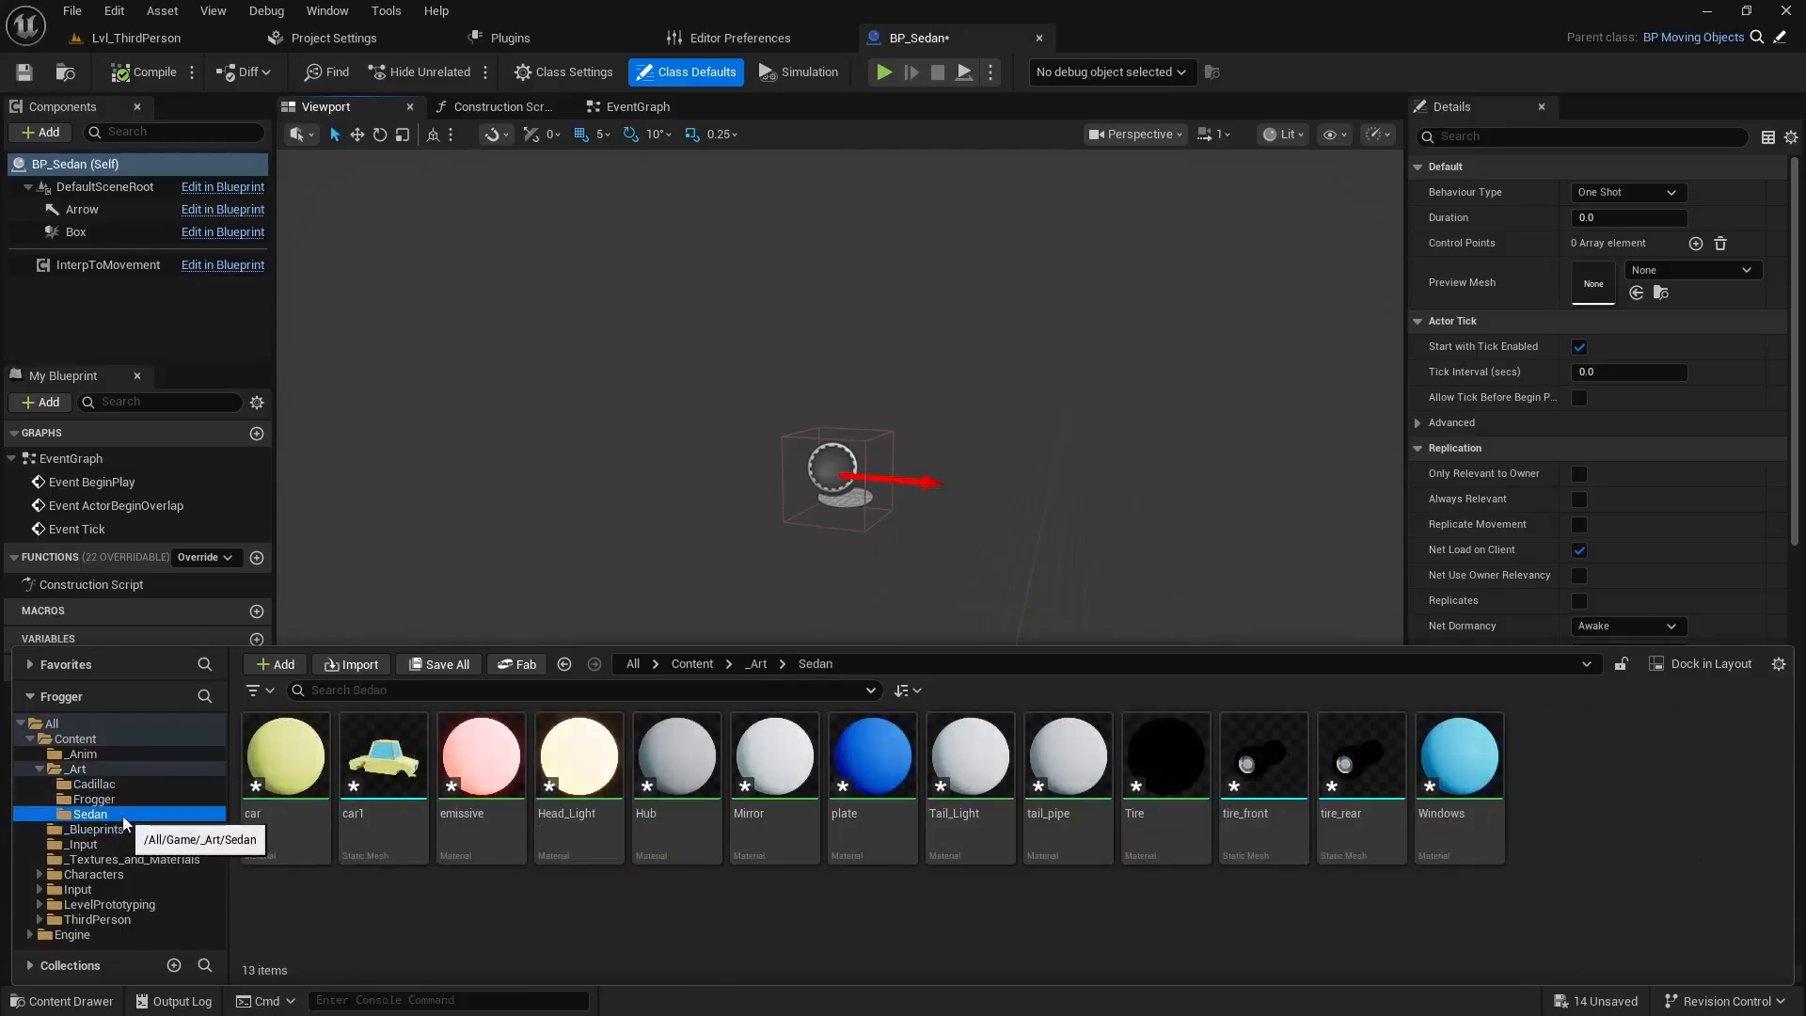
left_click(382, 771)
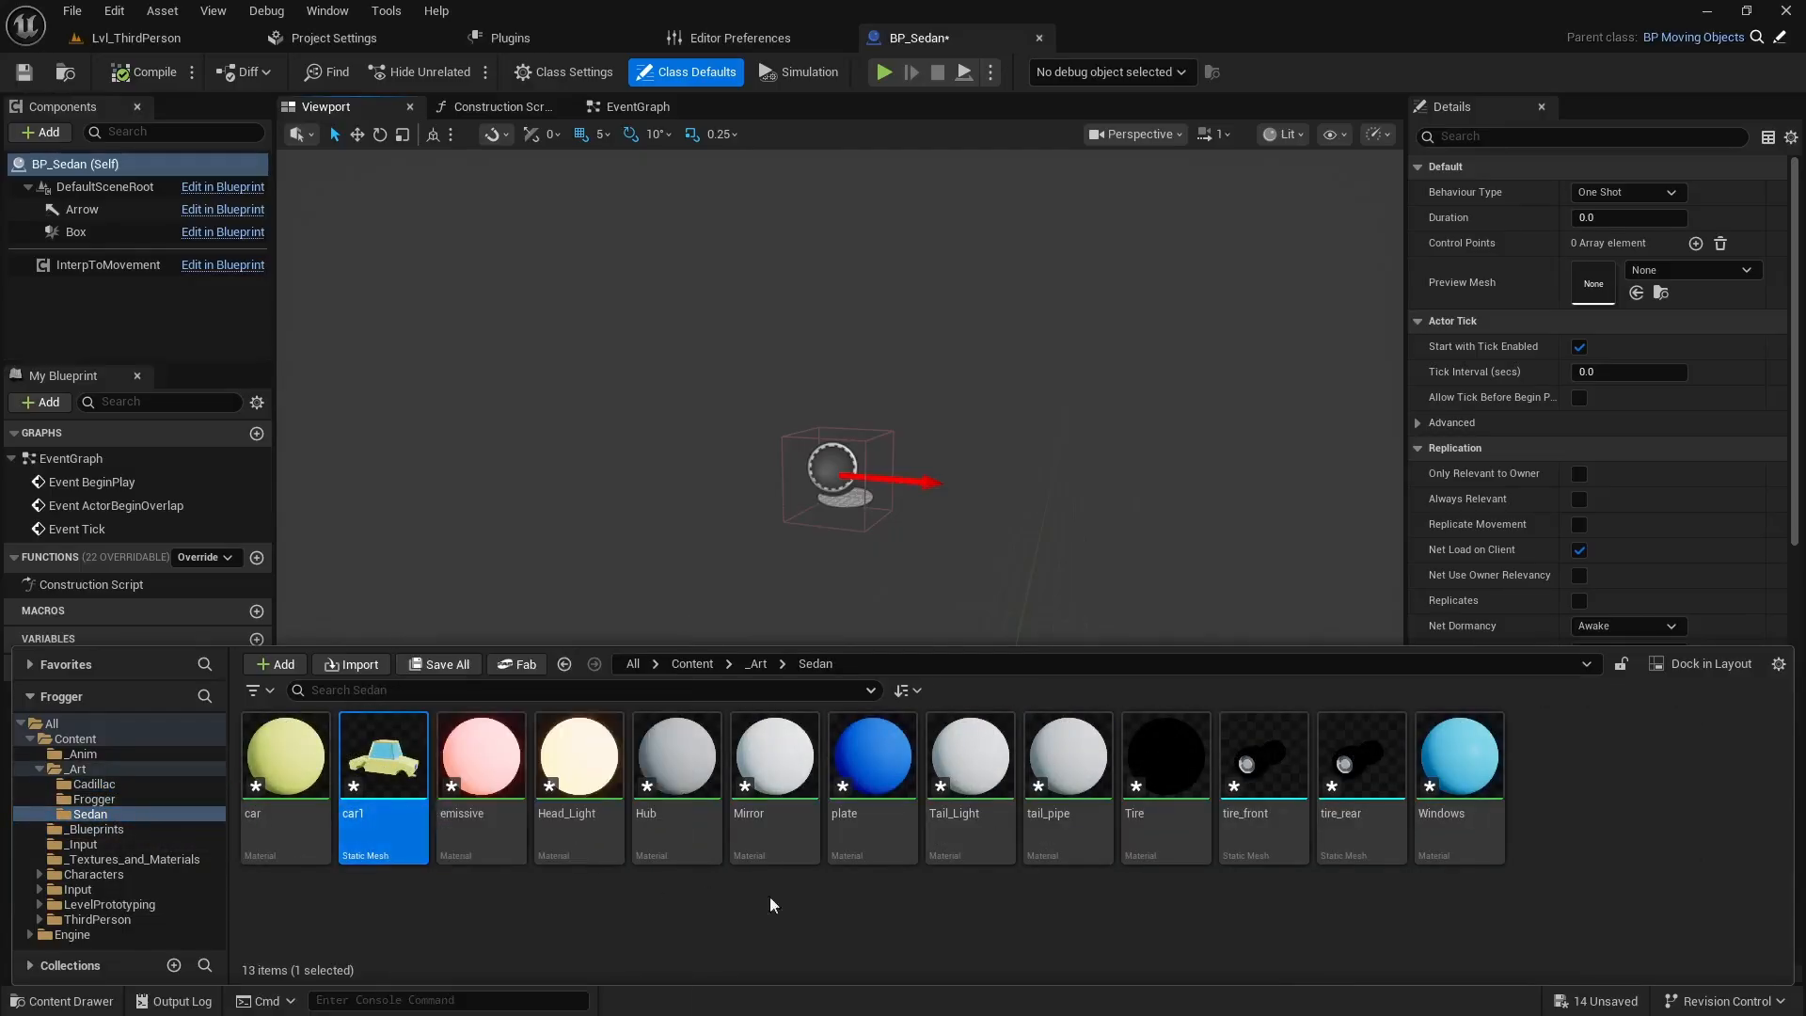
left_click(1368, 784, "ctrl")
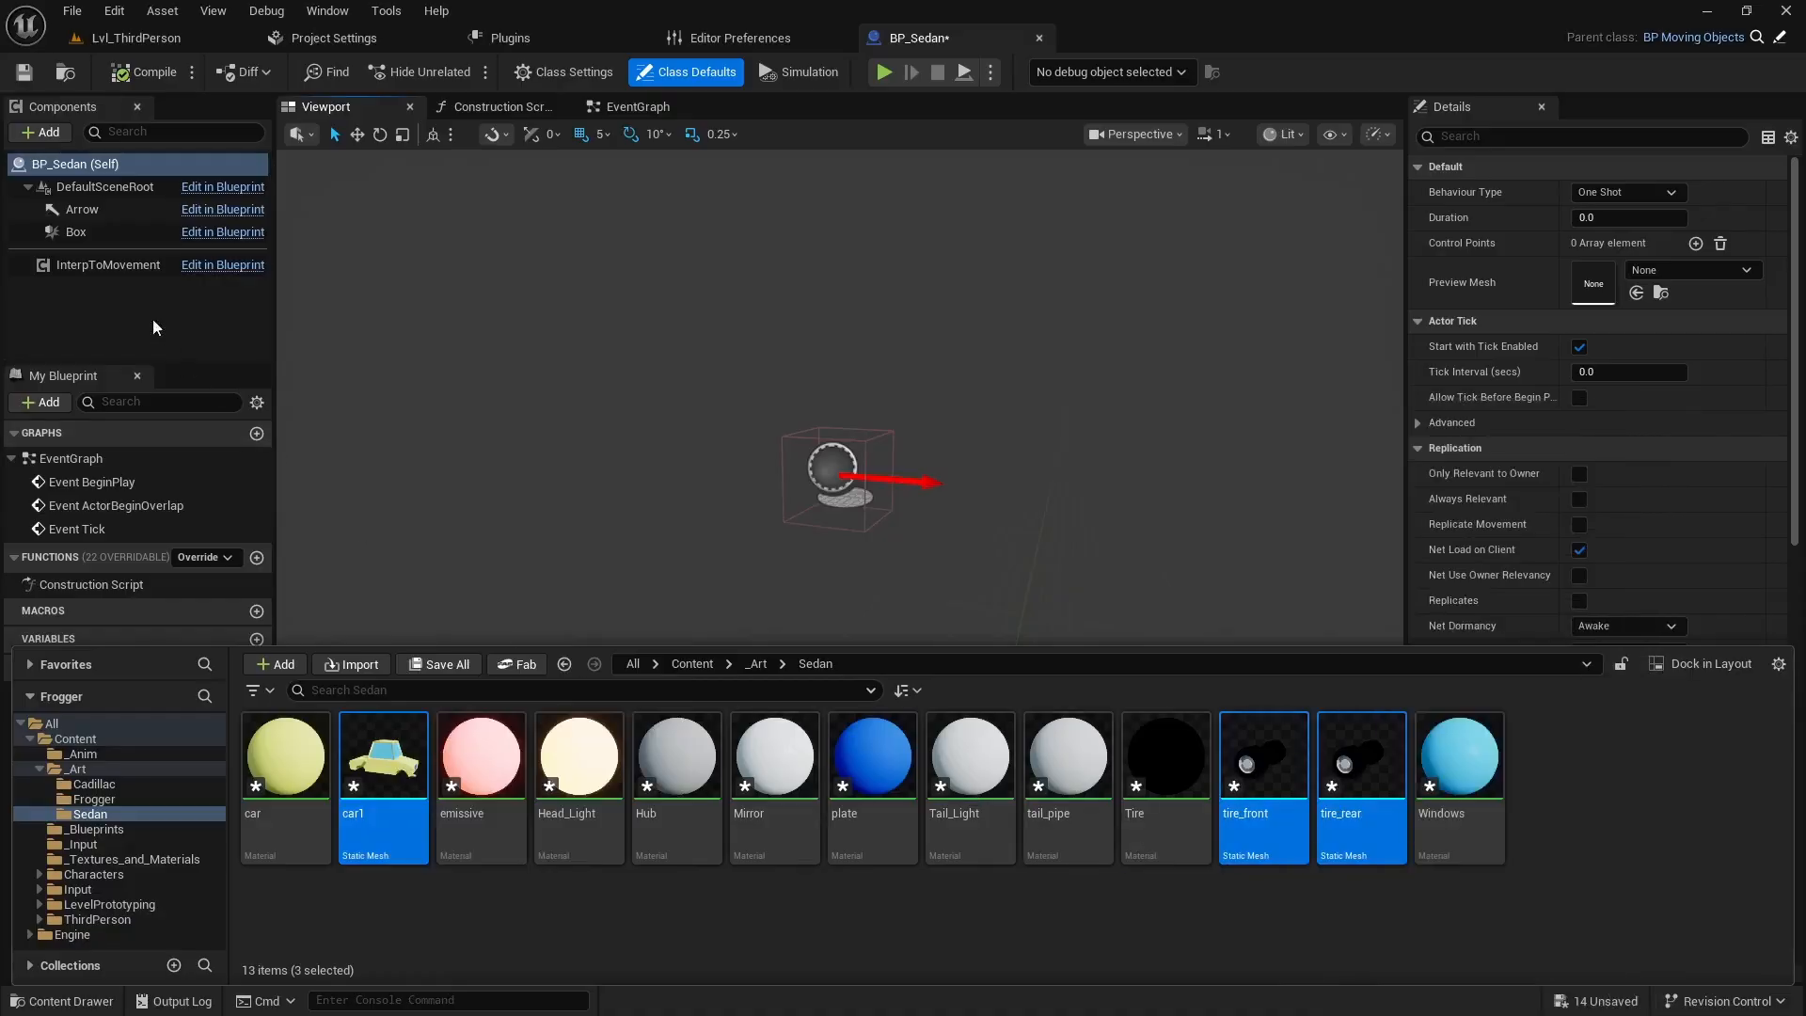
left_click(55, 134)
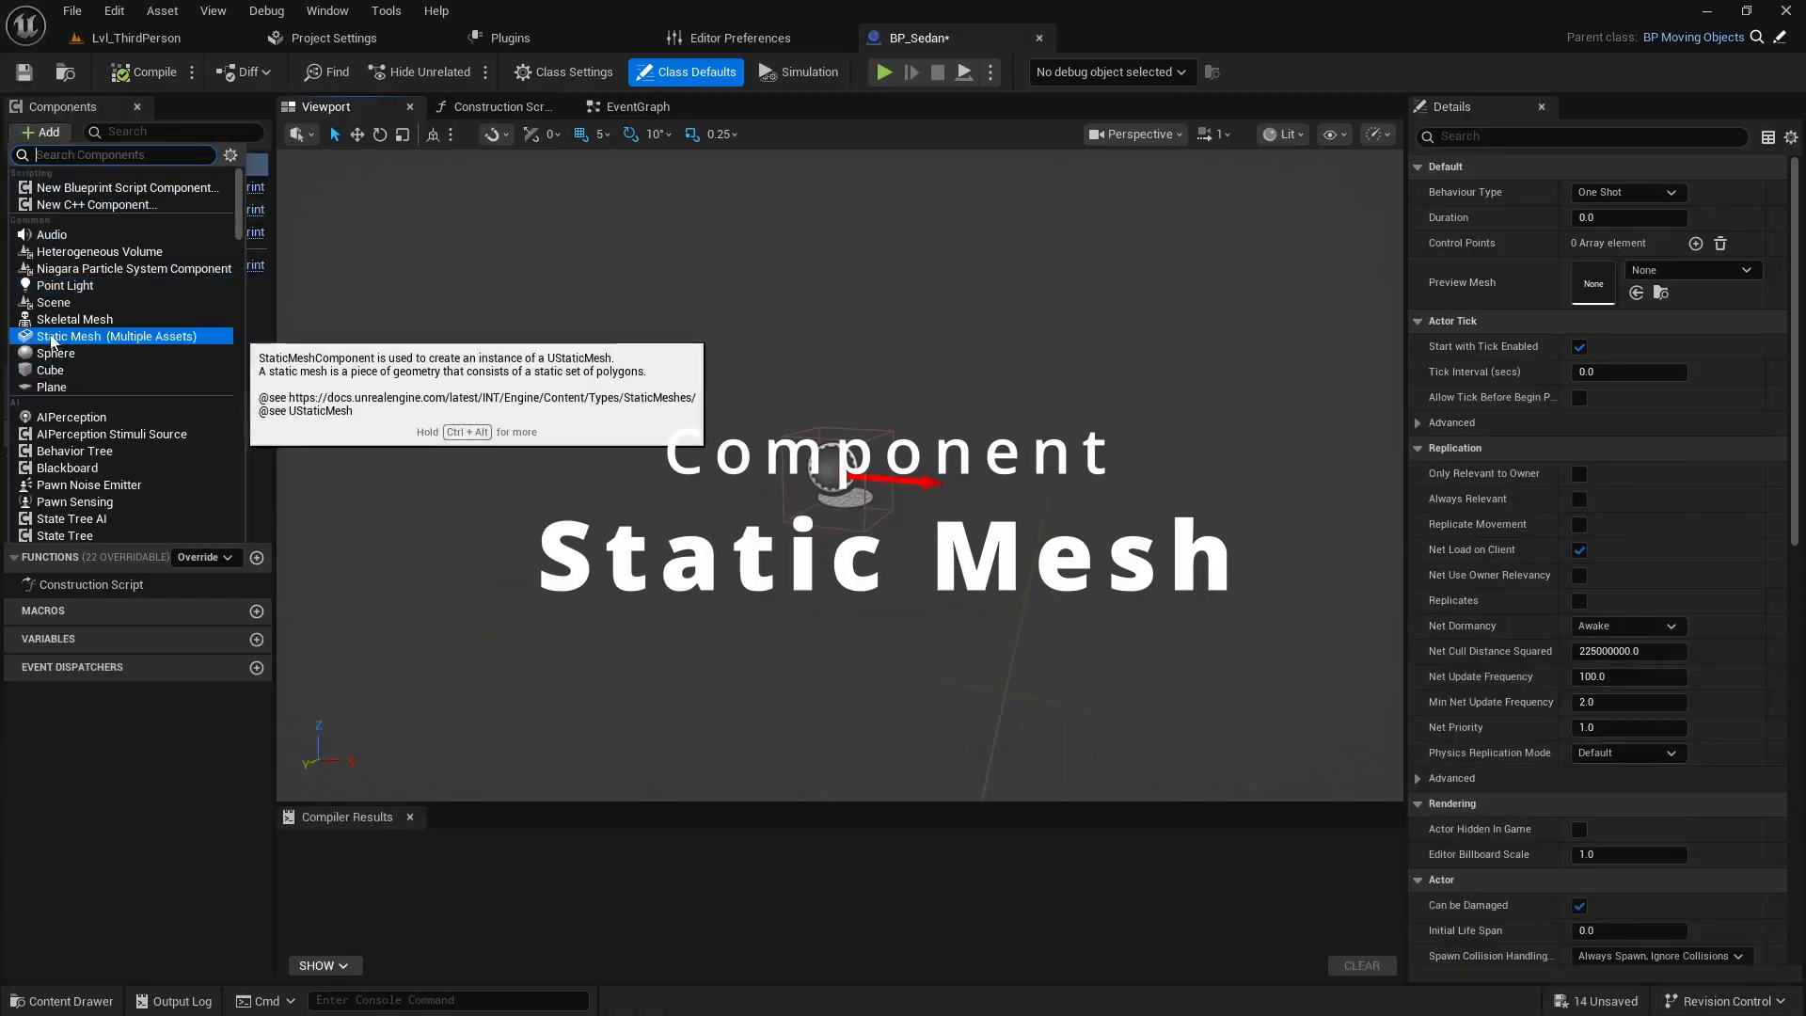
left_click(156, 337)
scroll(697, 509, "down", 3)
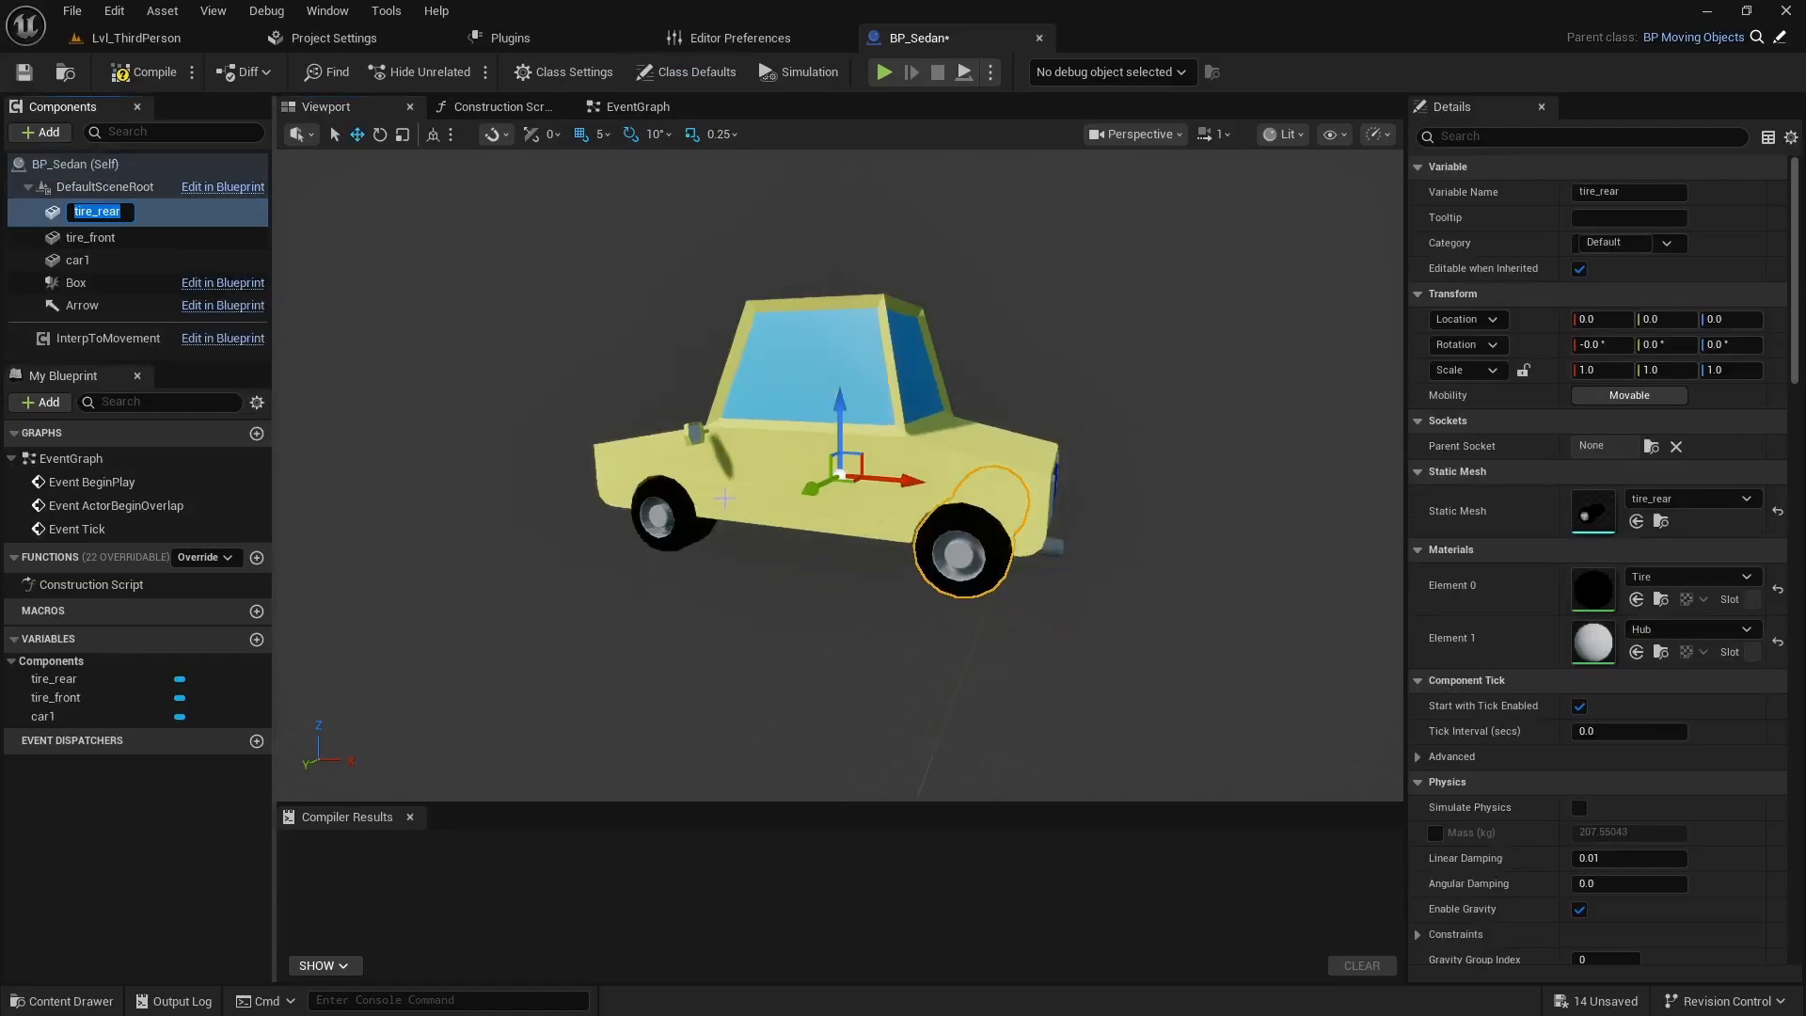
Try rotating the tire_front component 40° in pitch to check its pivot point.
left_click_drag(776, 509, 898, 509, "alt")
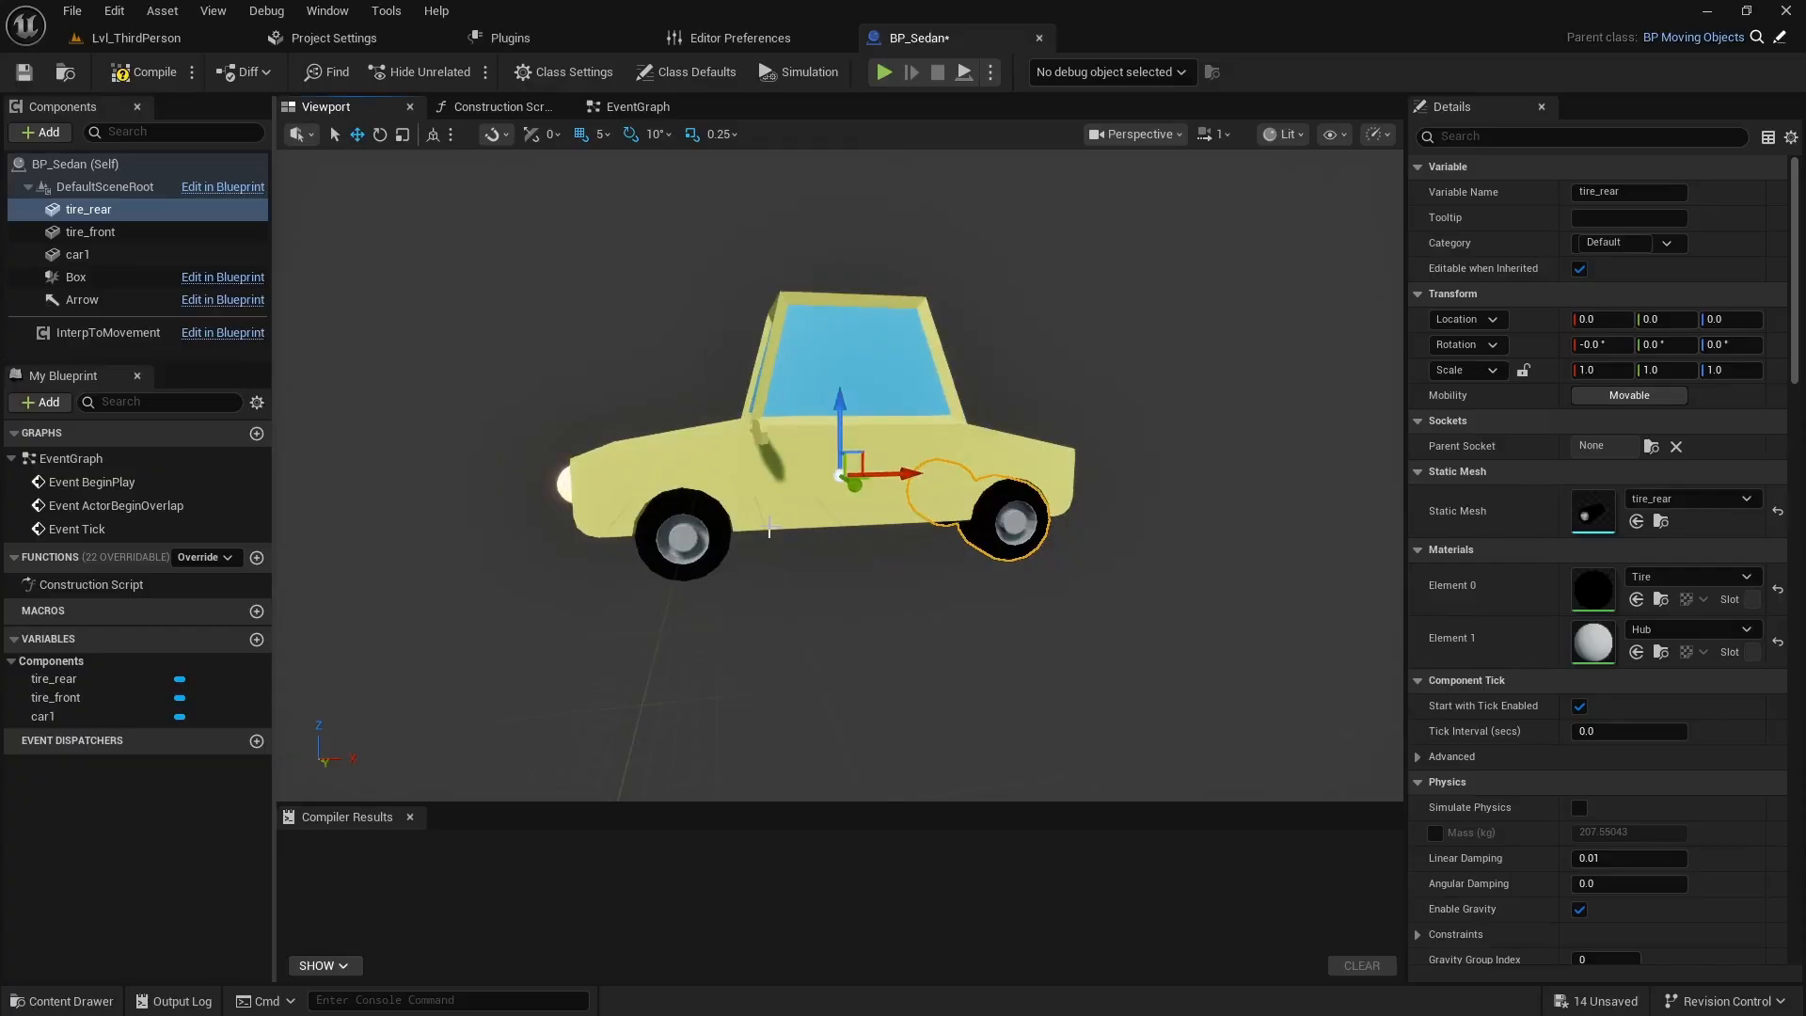
left_click_drag(770, 529, 874, 529, "alt")
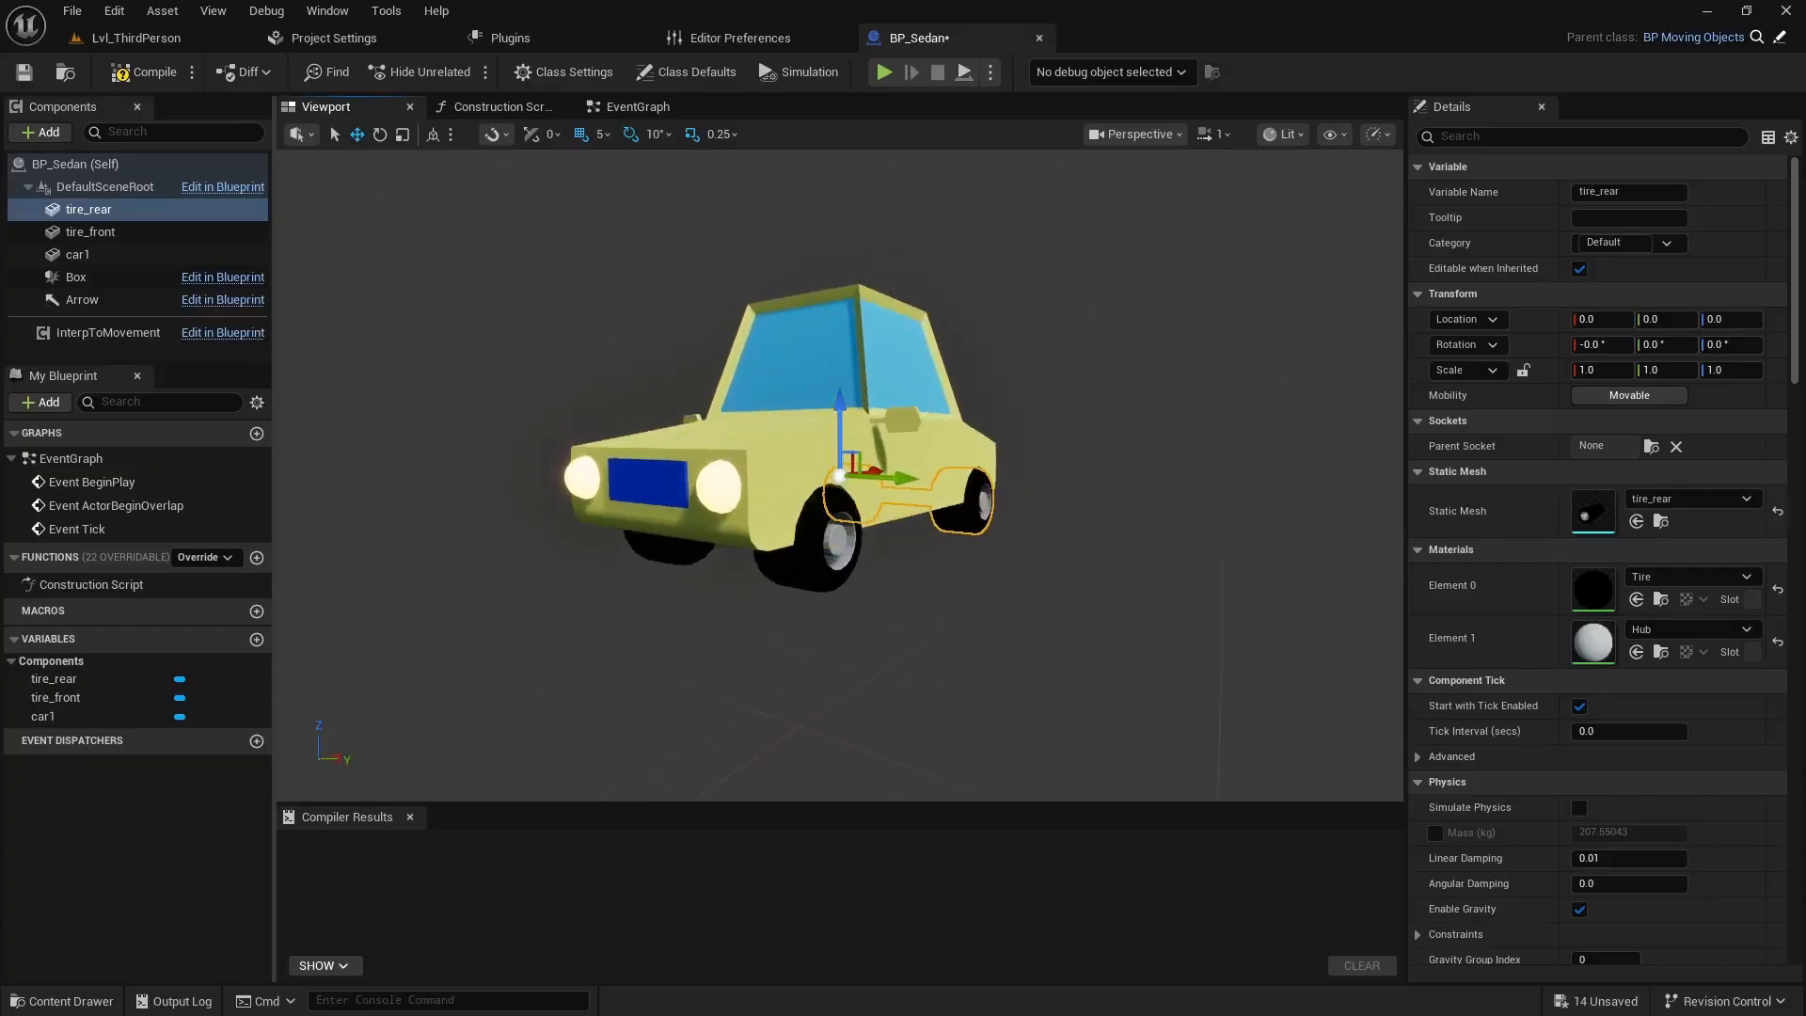
left_click(822, 569)
left_click_drag(936, 631, 824, 631, "alt")
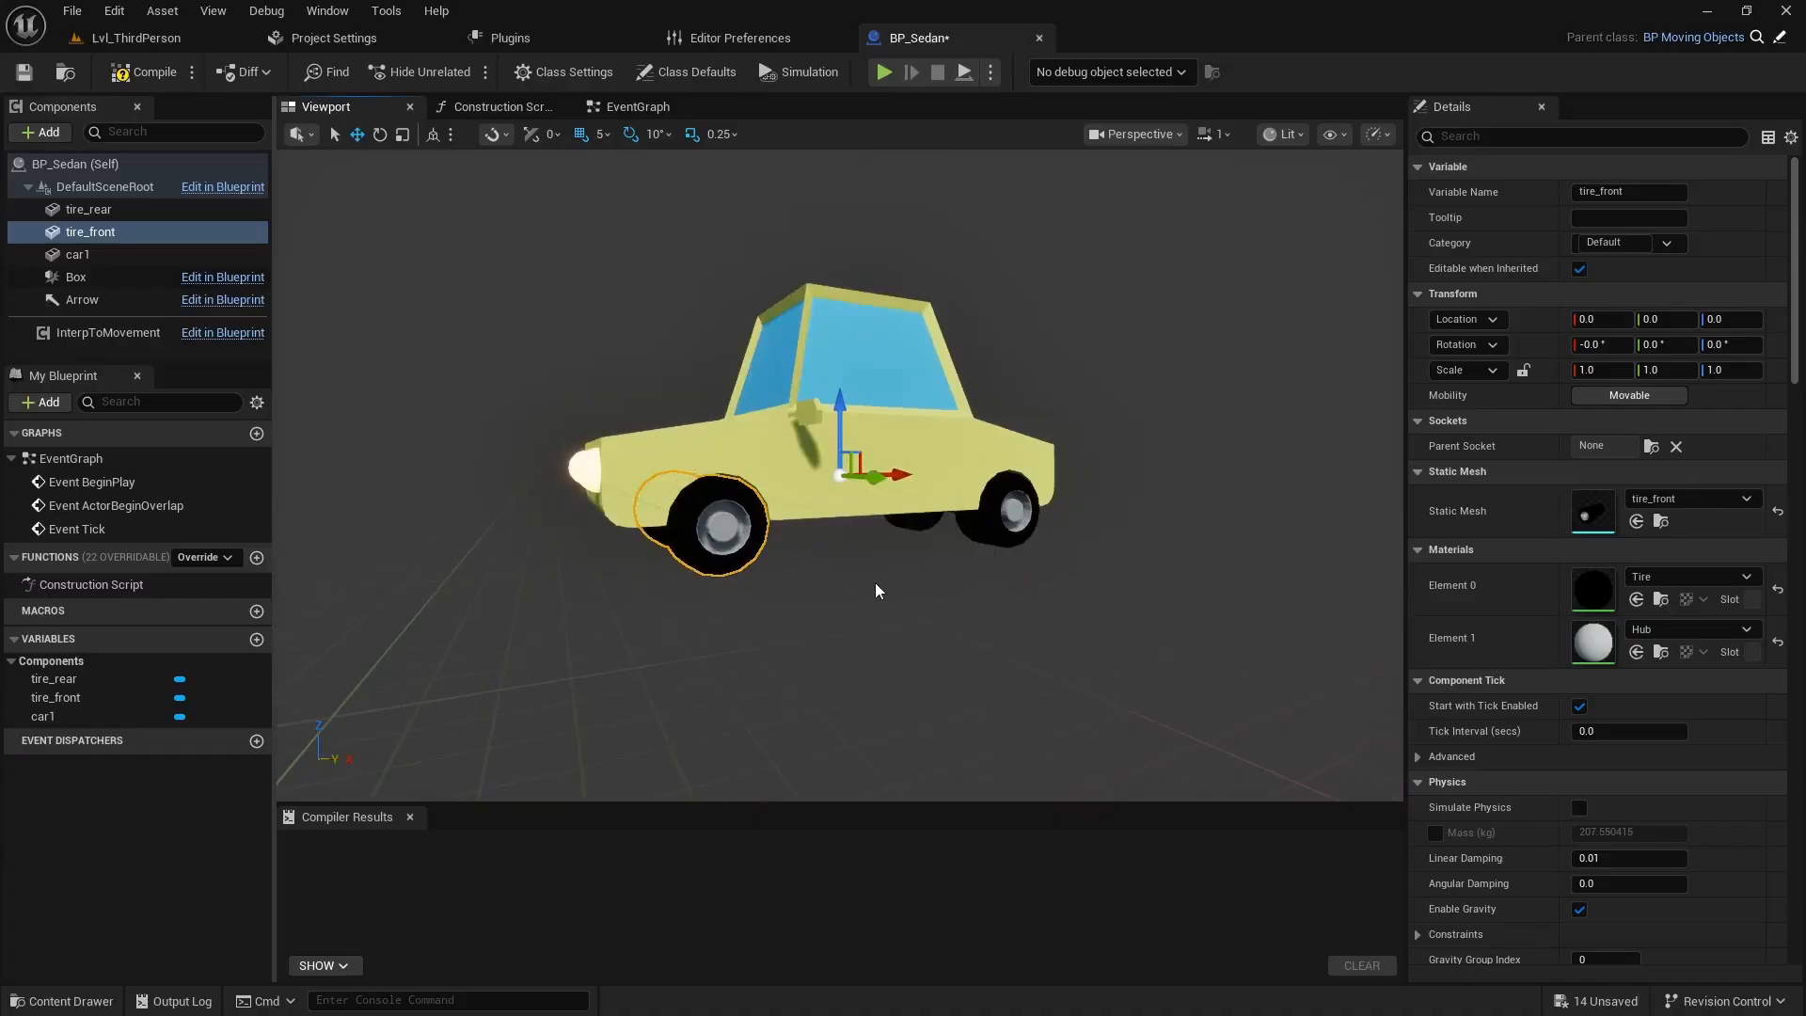
key("e")
mouse_move(921, 475)
left_mouse_down()
mouse_move(924, 406)
mouse_move(924, 468)
left_mouse_up()
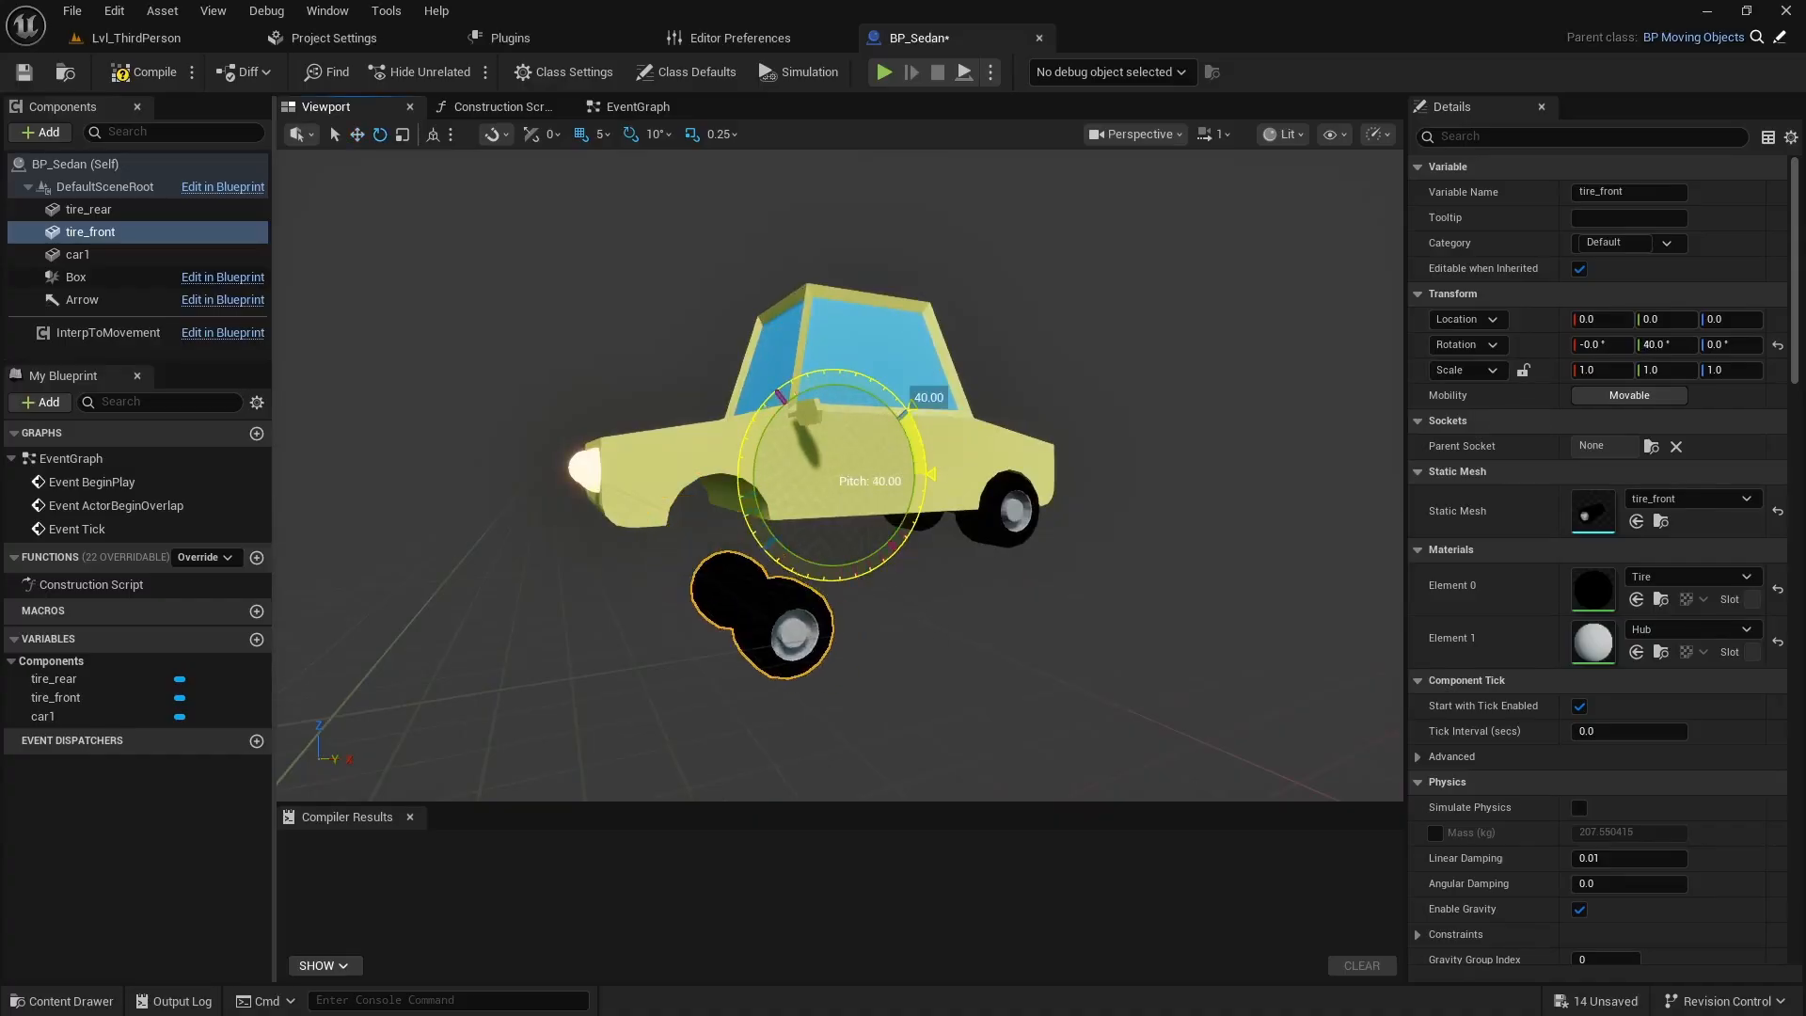
mouse_move(923, 407)
left_mouse_down()
mouse_move(923, 468)
mouse_move(924, 442)
left_mouse_up()
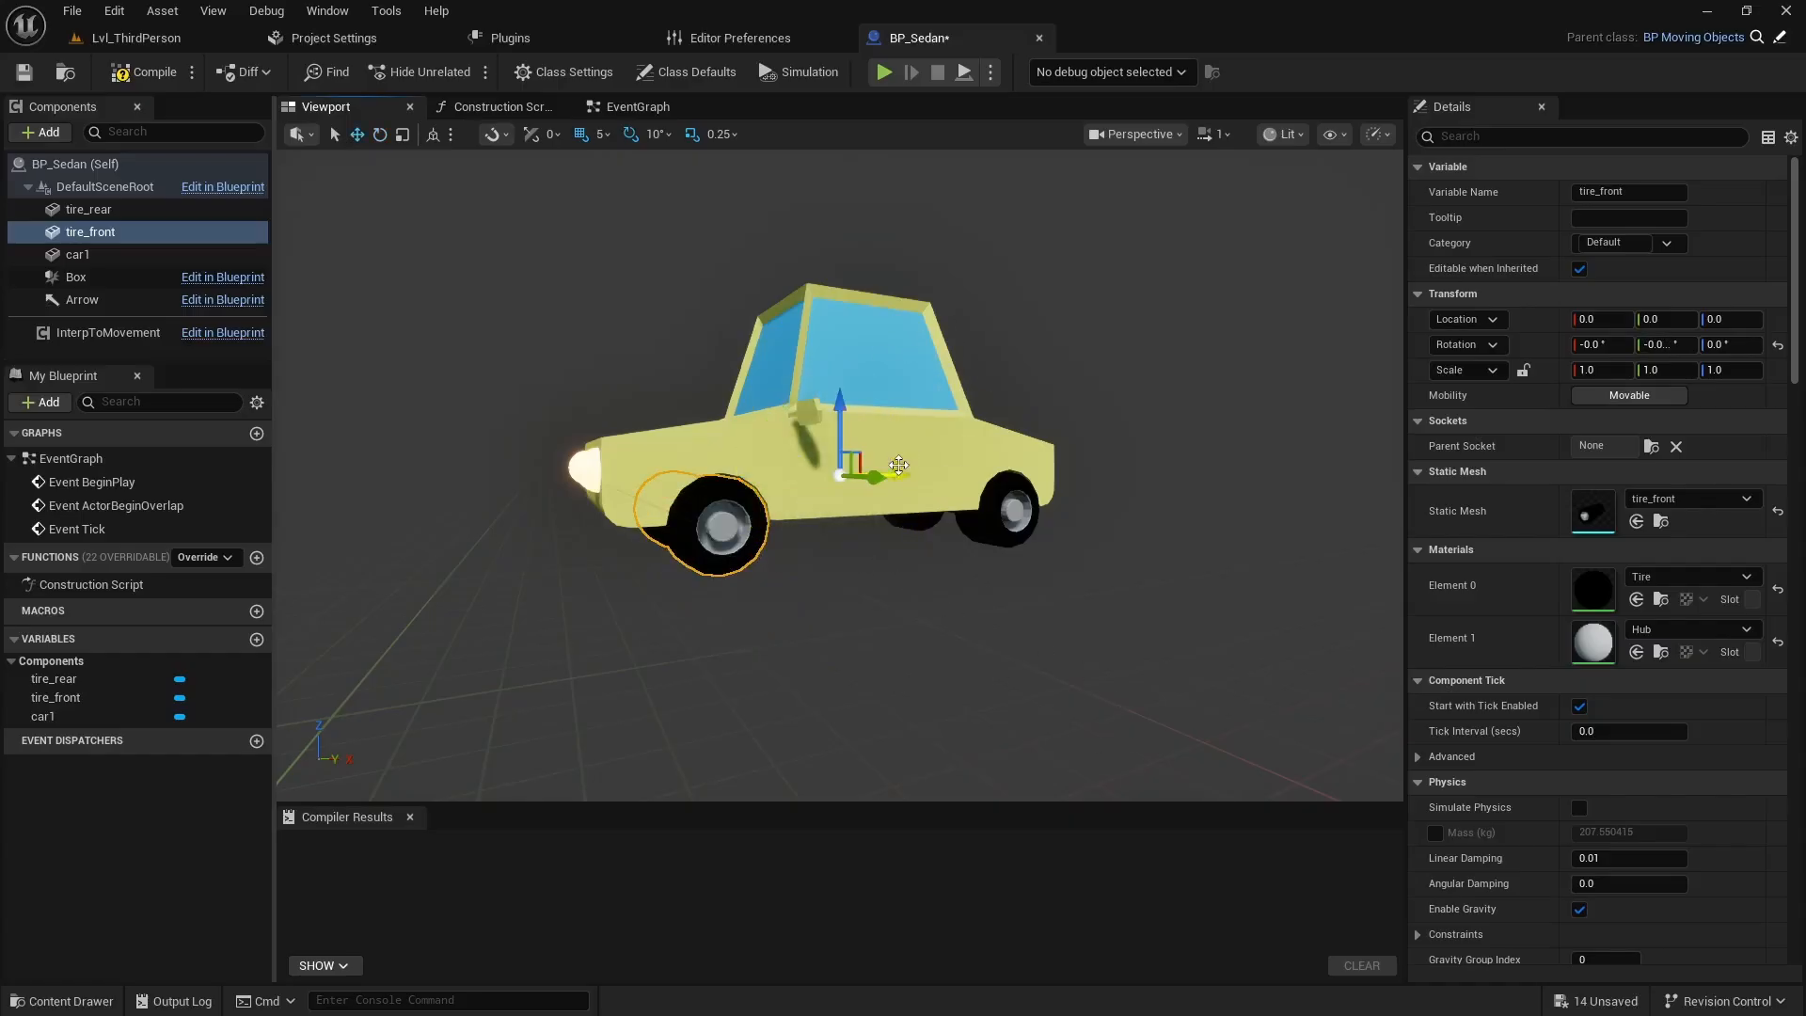
Place the tire_front mesh on an open floor area of Lvl_ThirdPerson and raise it to a height of about 220.
left_click(177, 38)
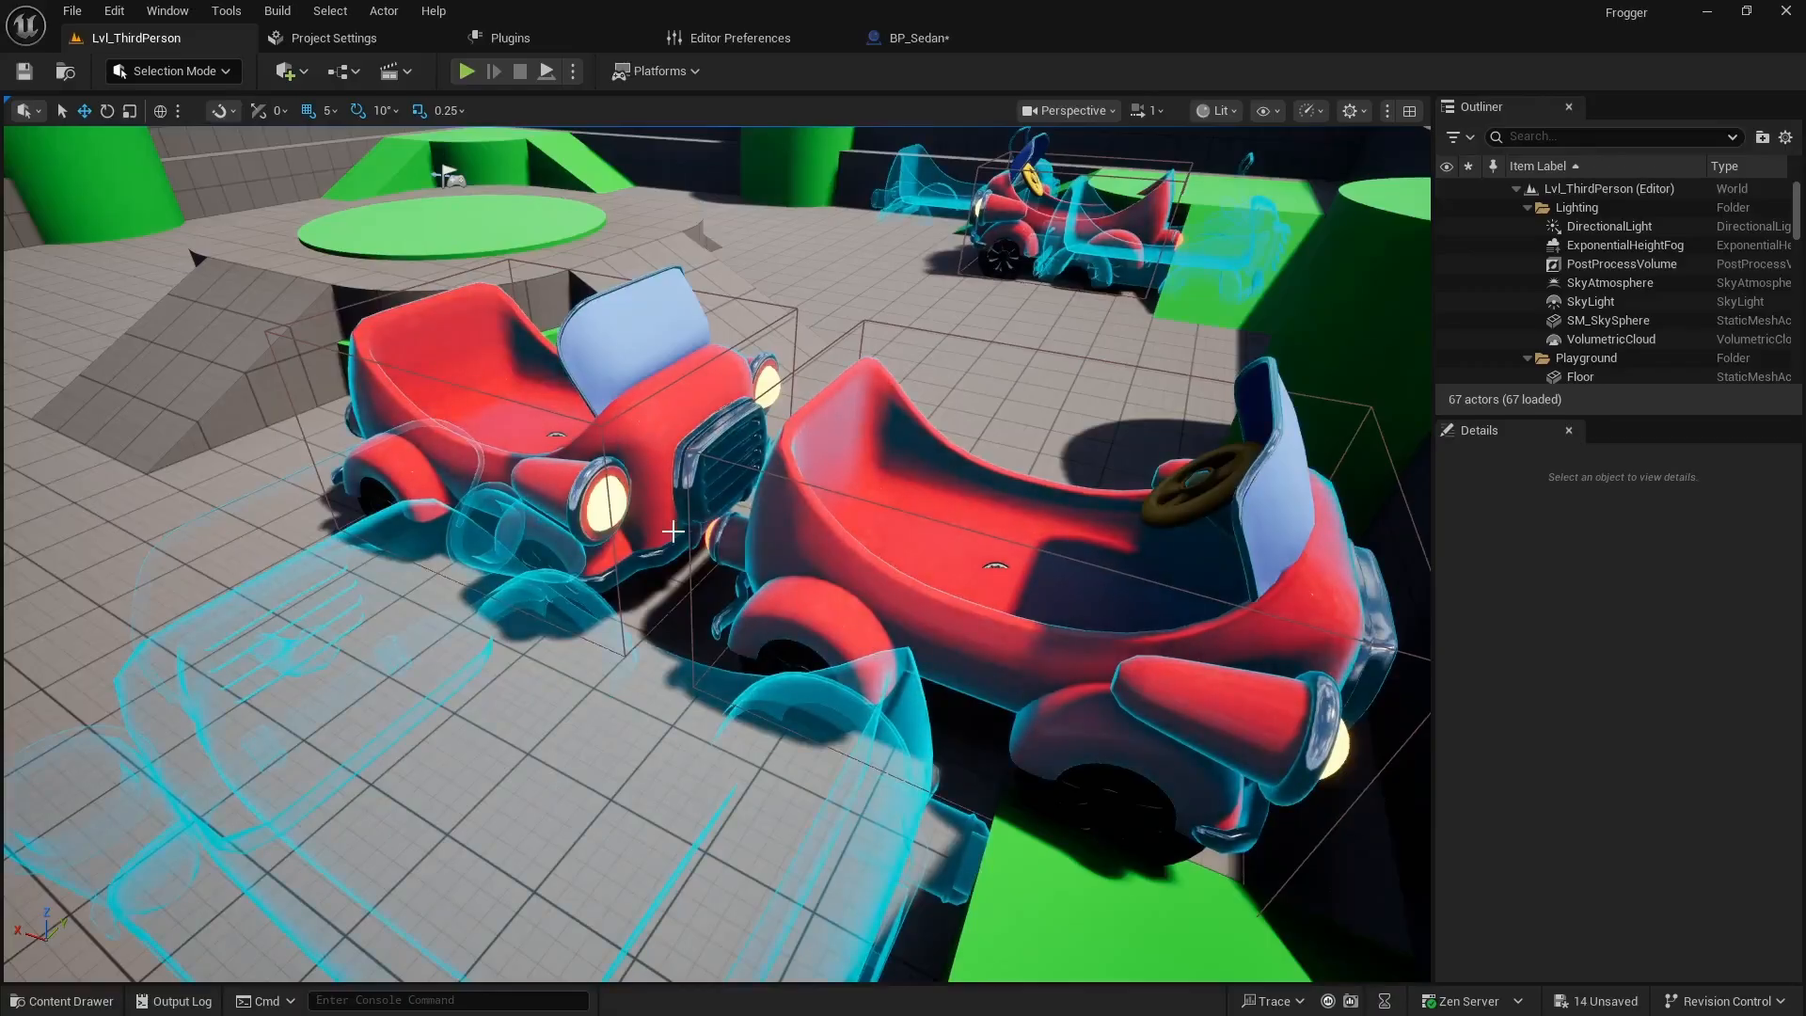
right_click_drag(661, 420, 680, 532)
key("w")
key("ctrl+space")
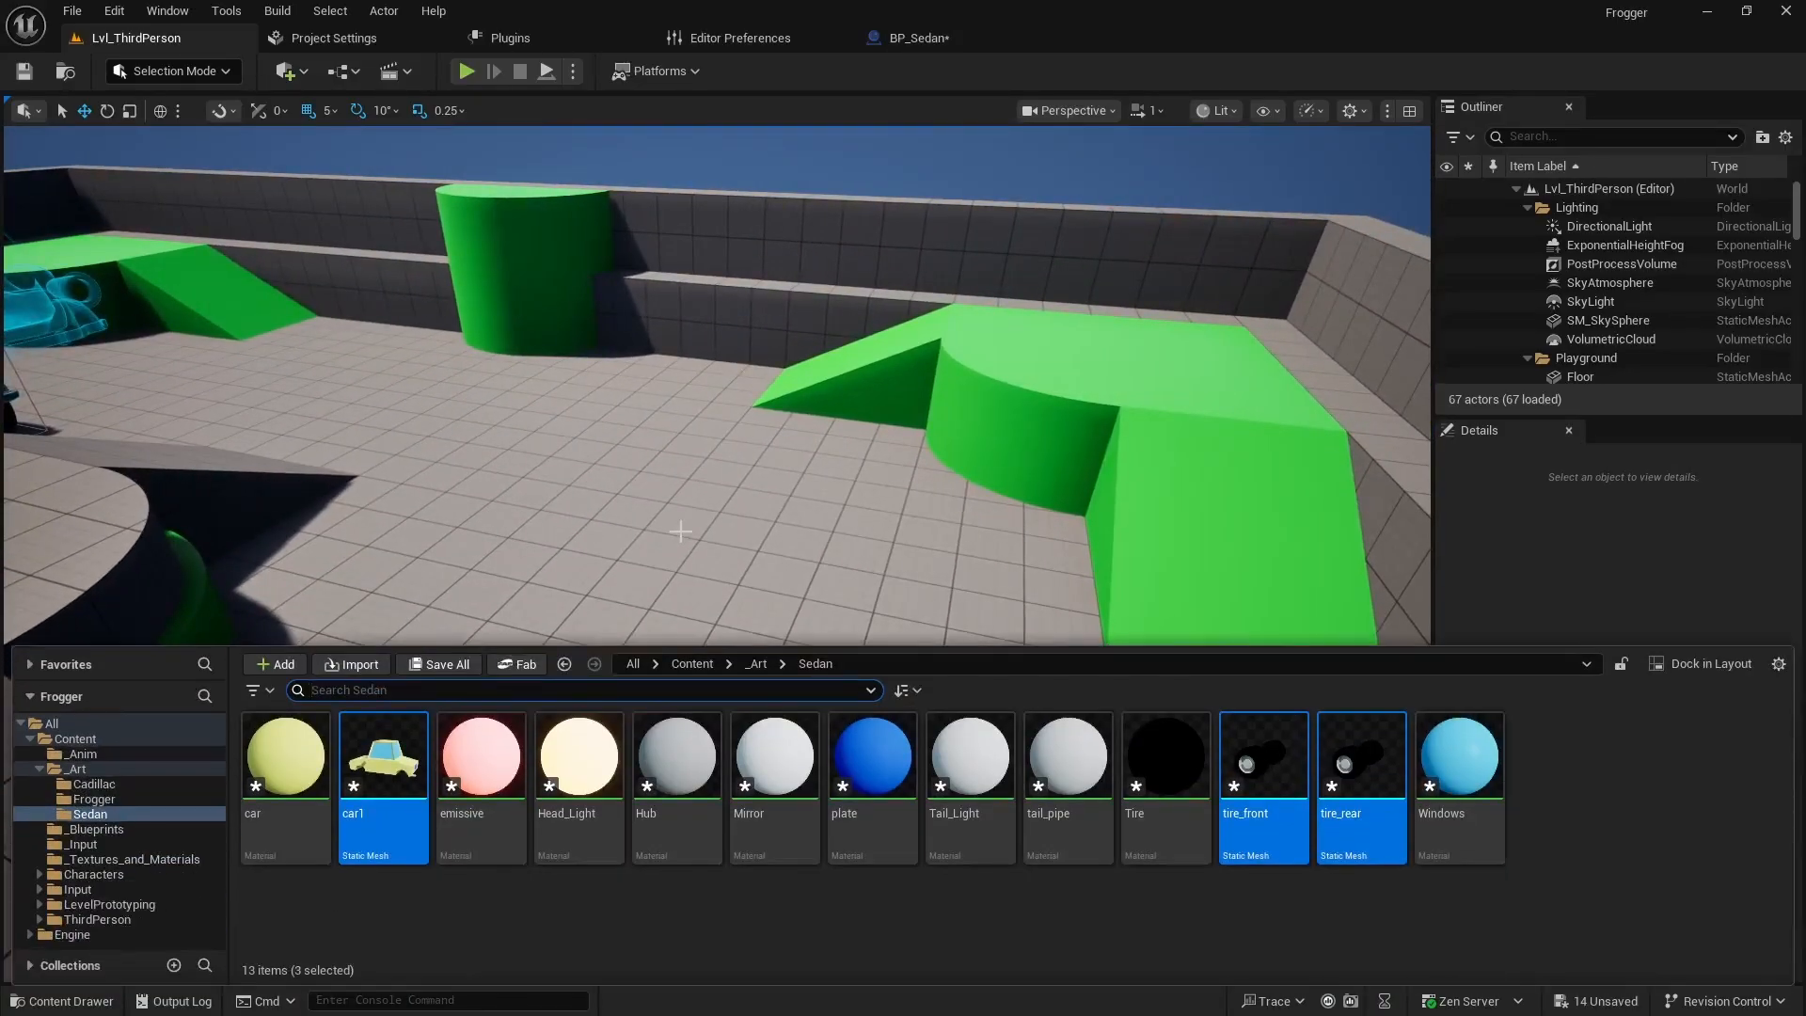
left_click(1263, 776)
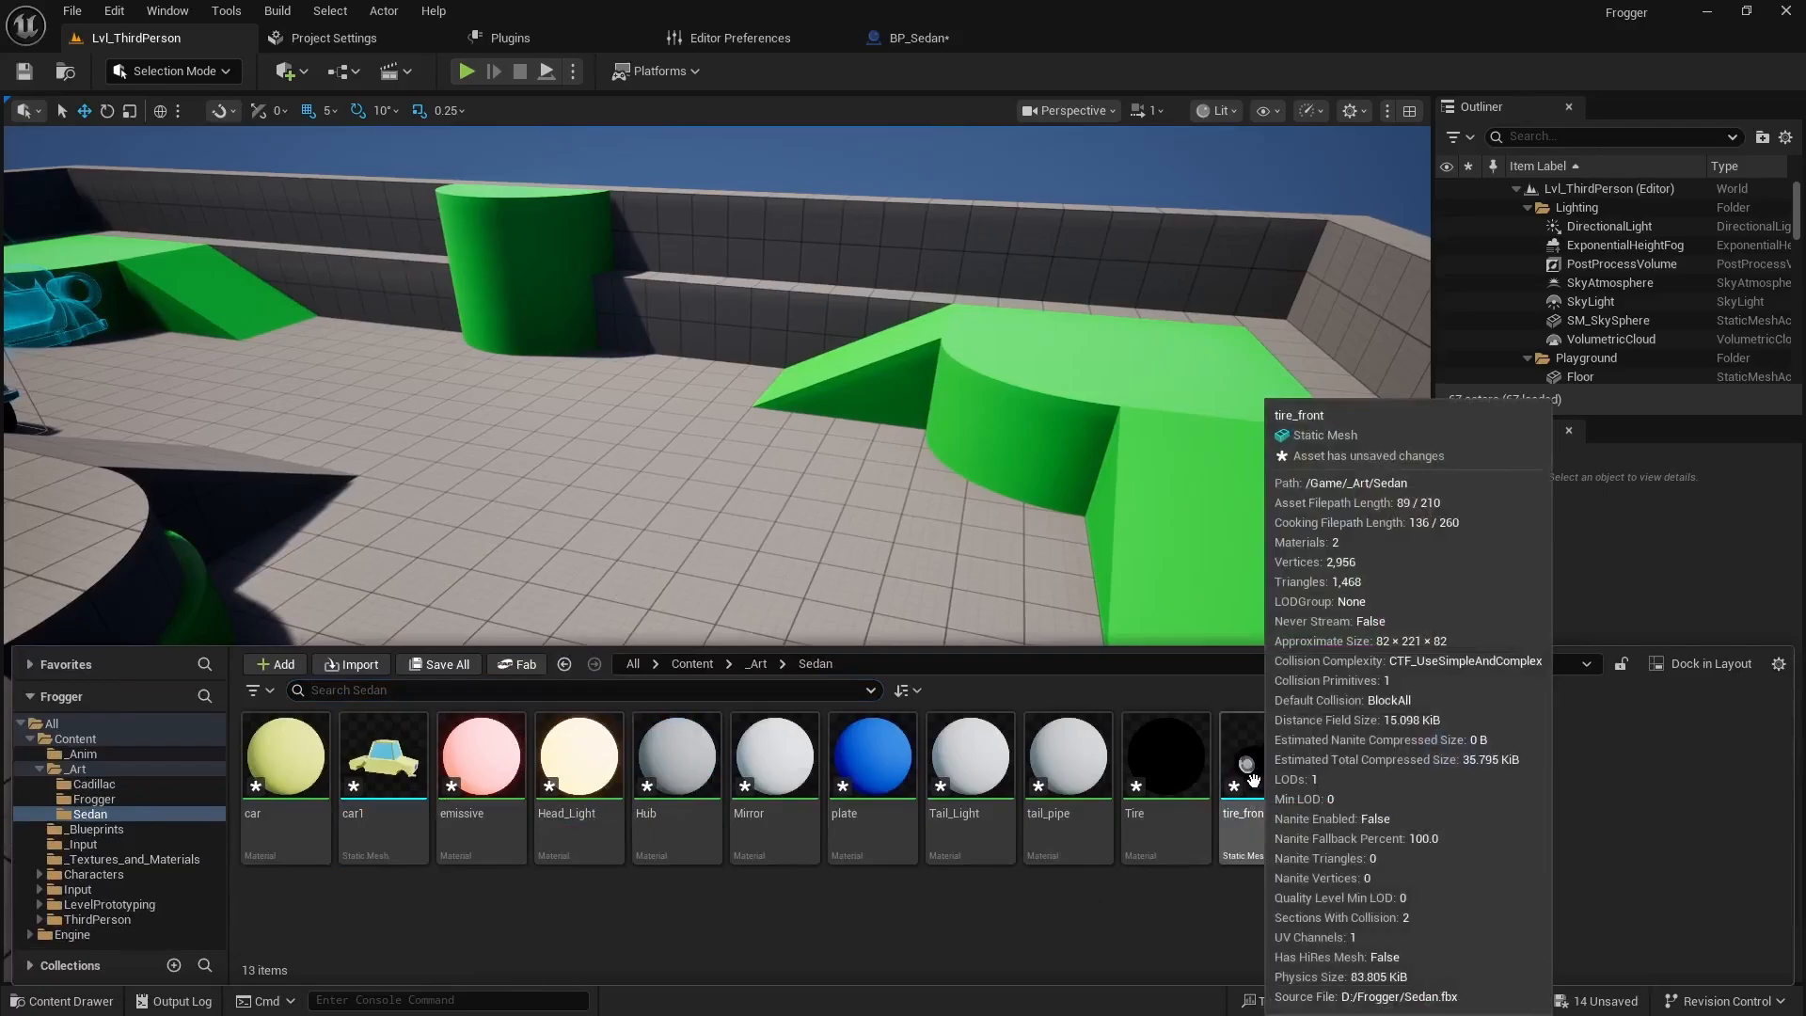
left_click_drag(875, 613, 599, 513)
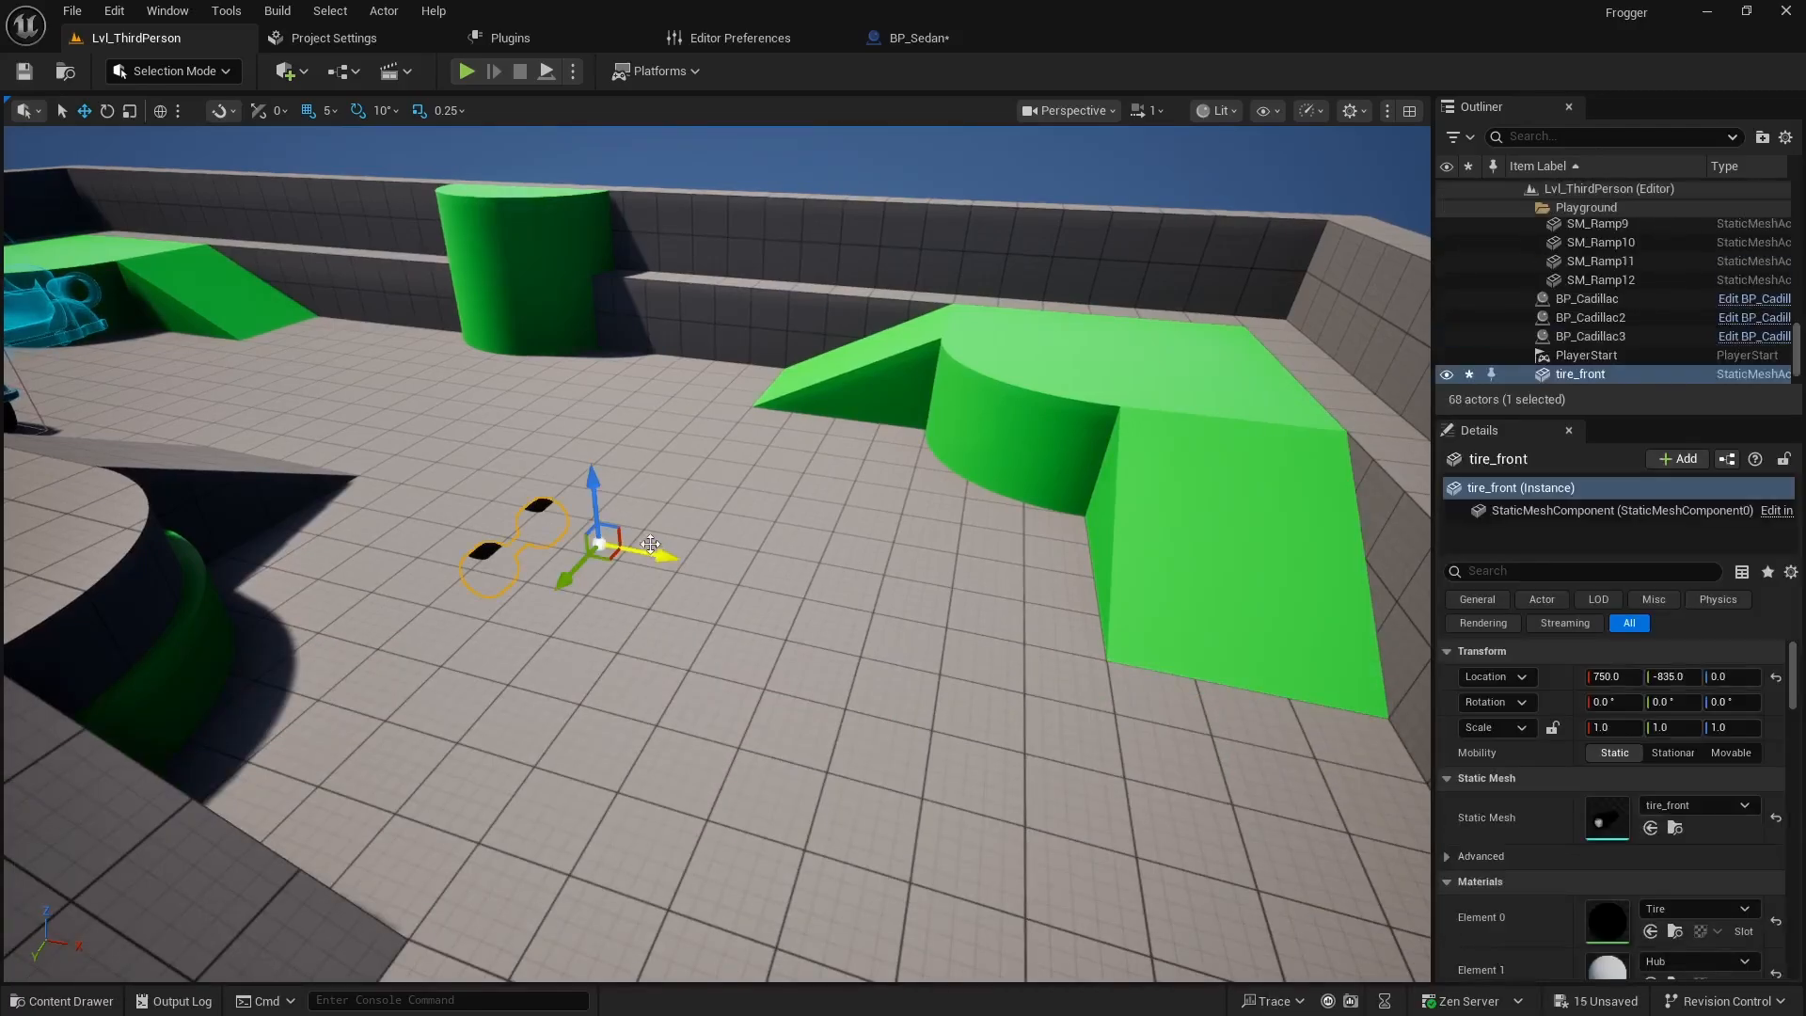
left_click_drag(592, 485, 577, 355)
Place the tire_rear mesh beside the front tires in the level and raise it to a height of about 205.
key("ctrl+space")
left_click_drag(1361, 763, 768, 557)
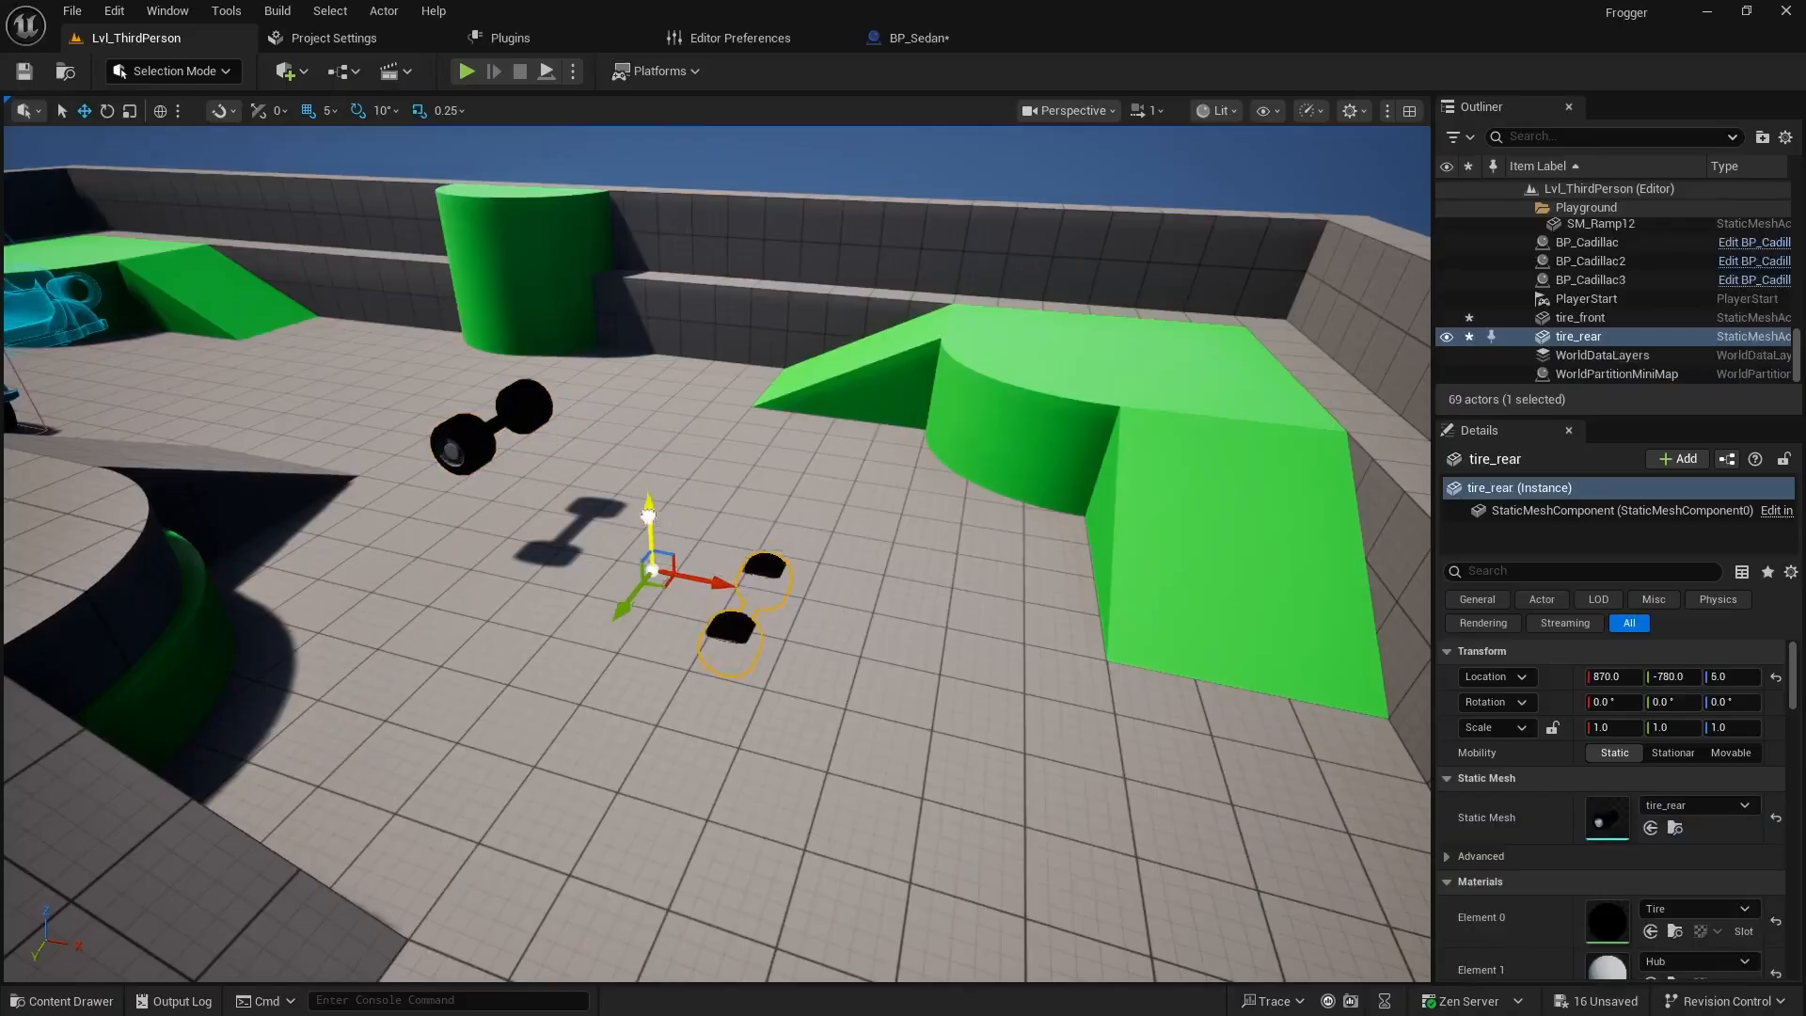
left_click_drag(649, 536, 642, 414)
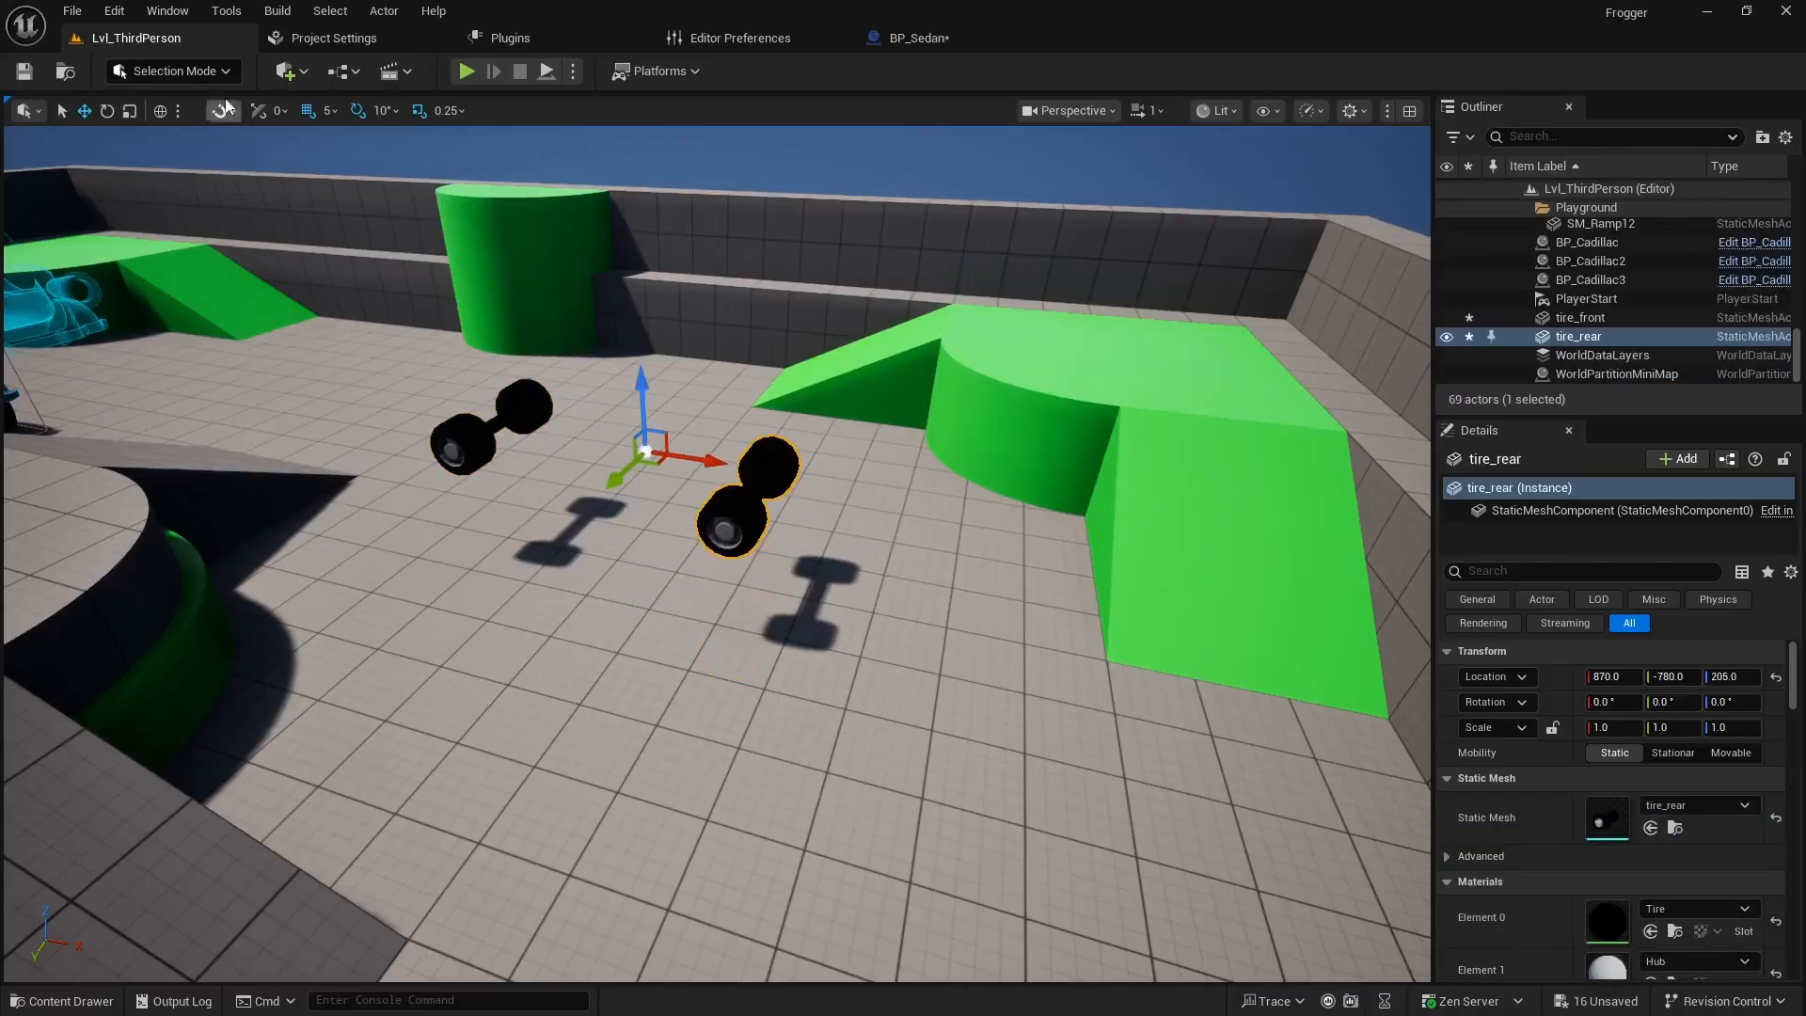
Switch to Modeling mode and use Edit Pivot to set the tire_rear mesh's pivot to its center.
left_click(183, 71)
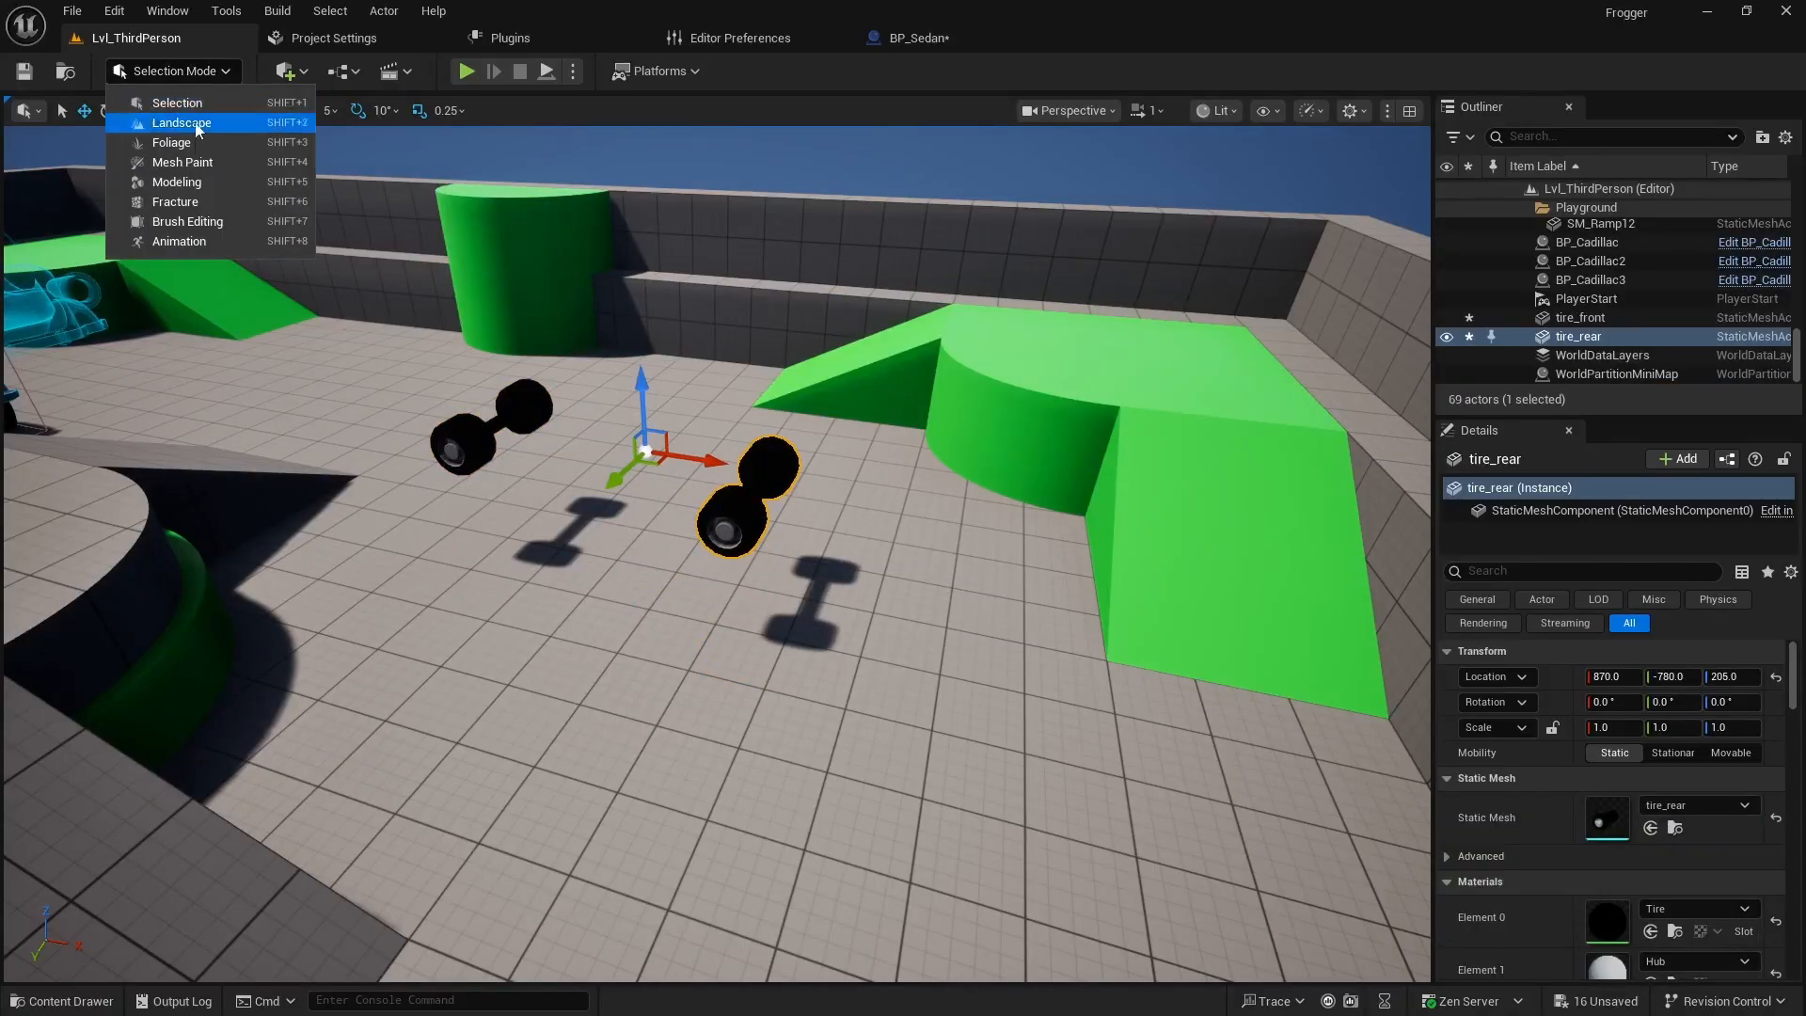
left_click(178, 180)
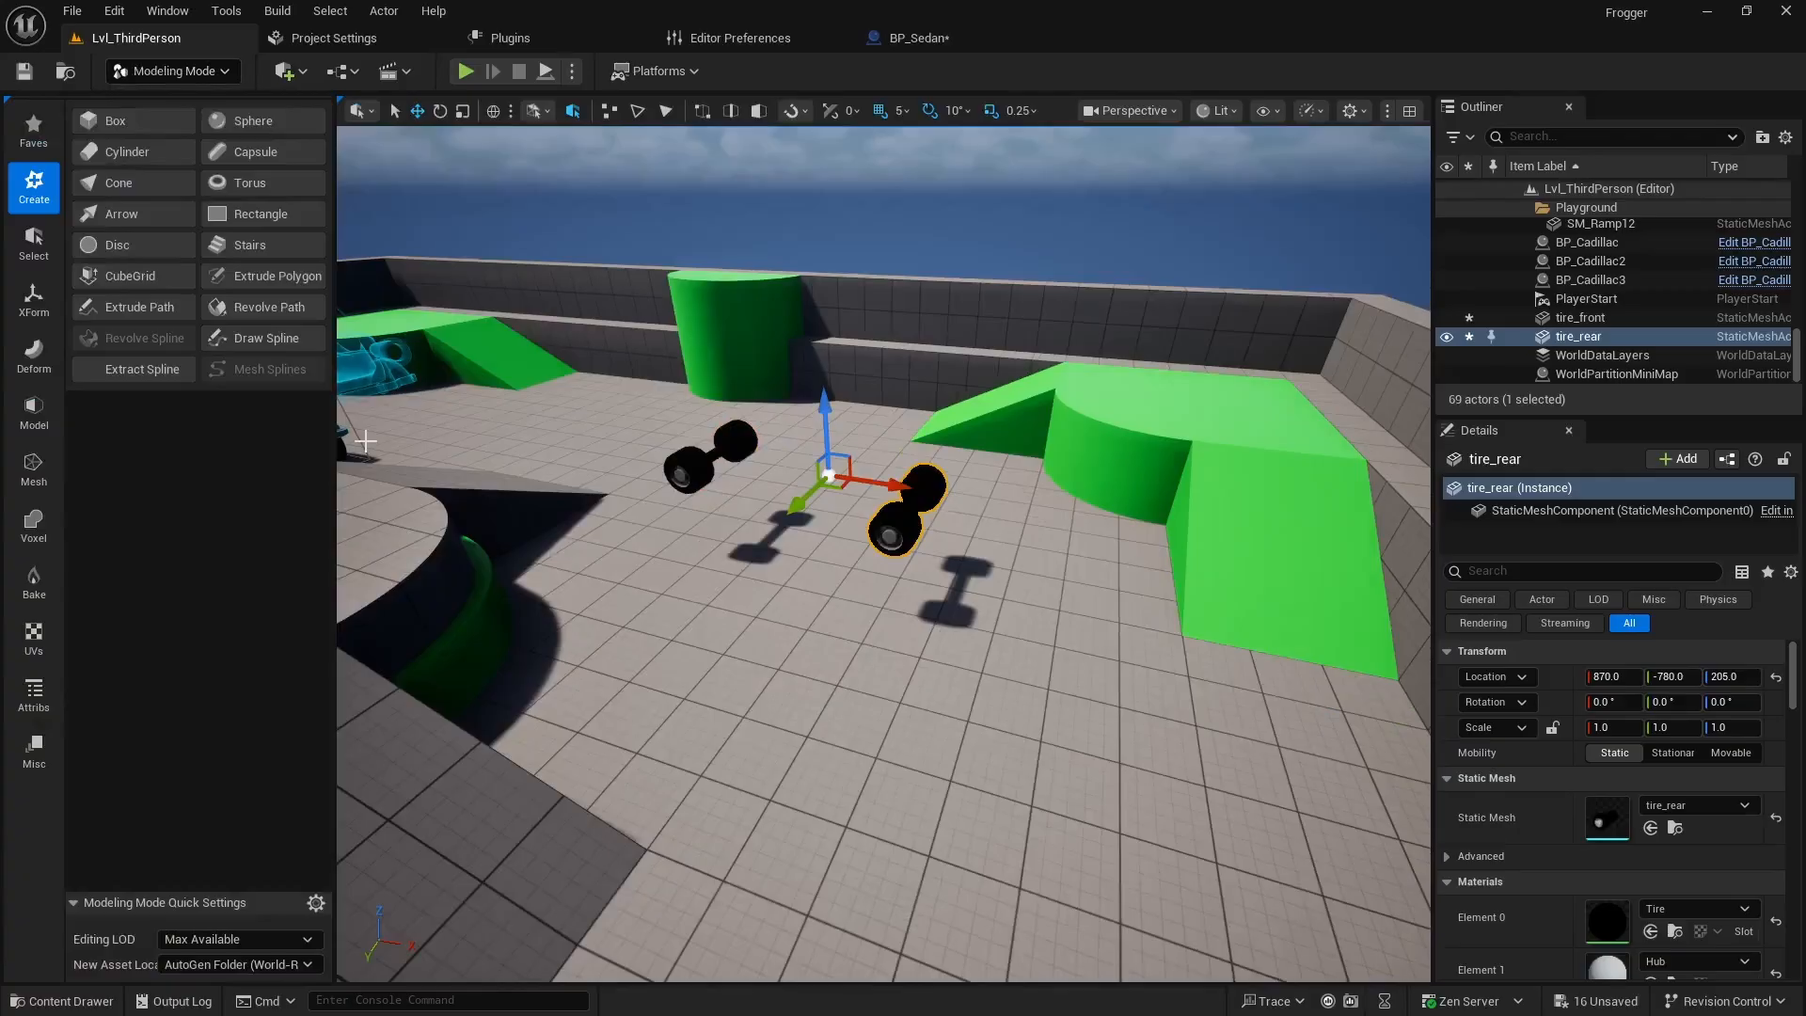
left_click(35, 320)
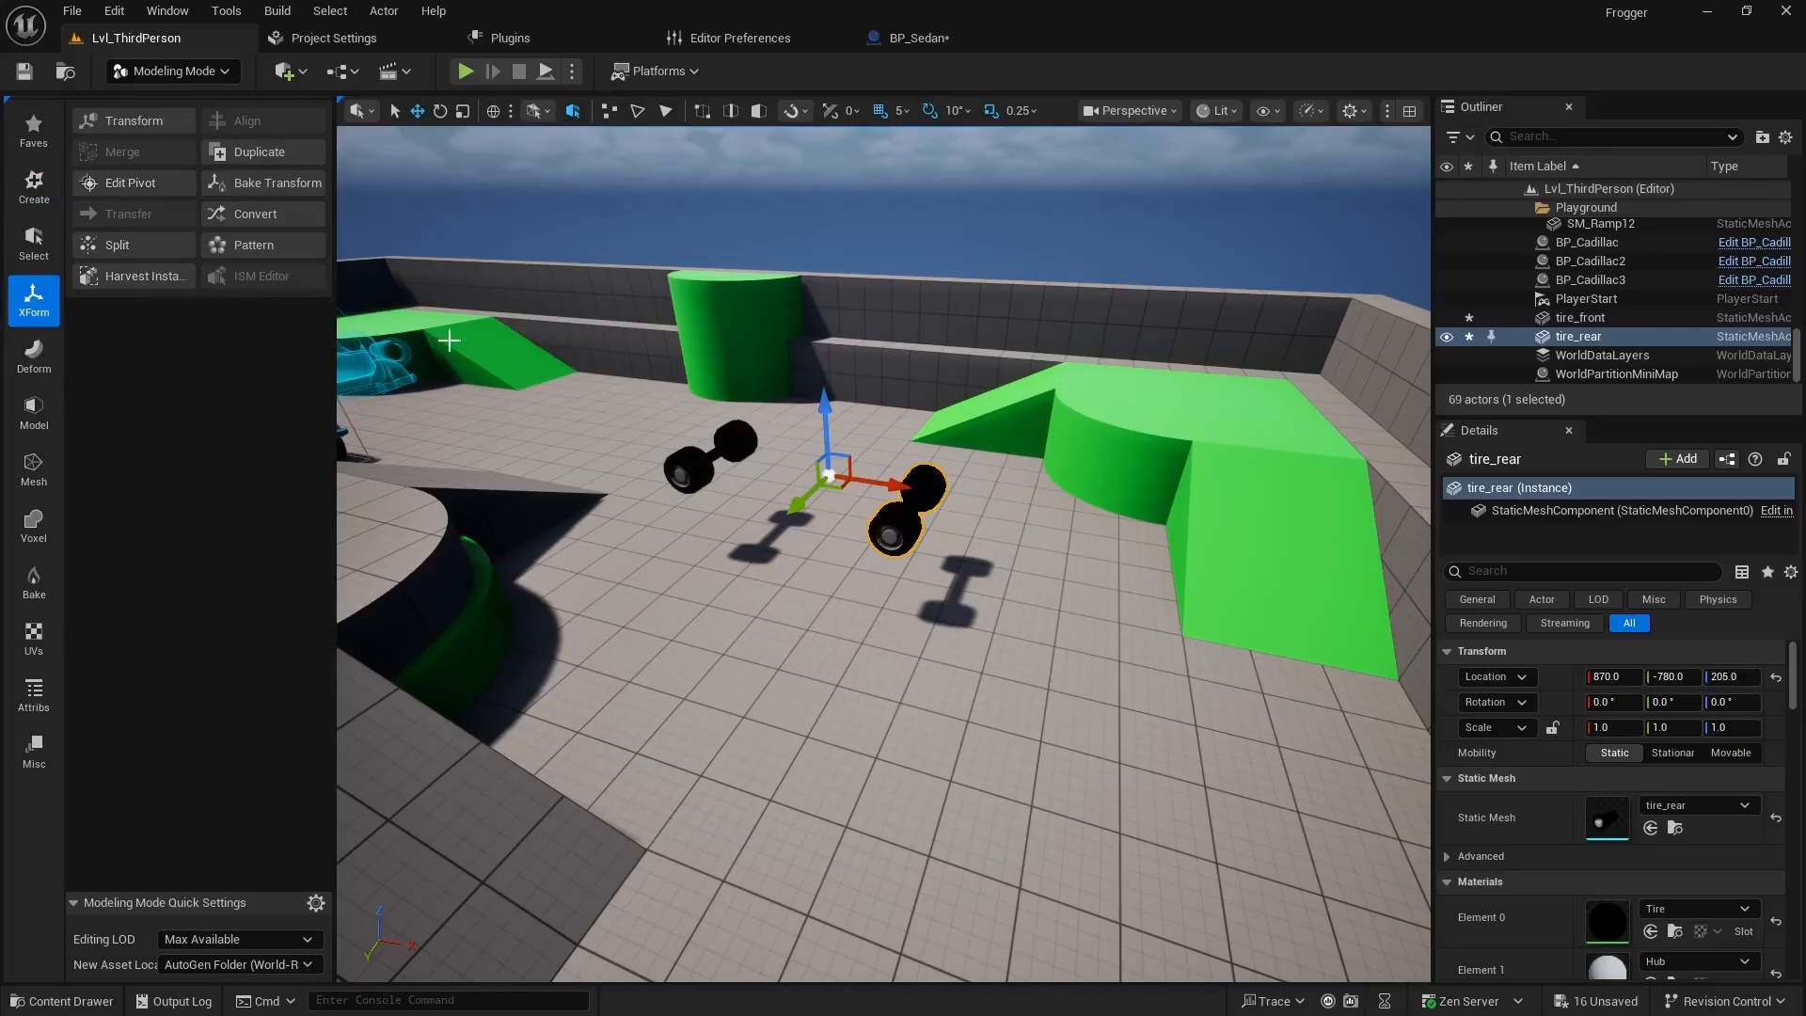
left_click(143, 184)
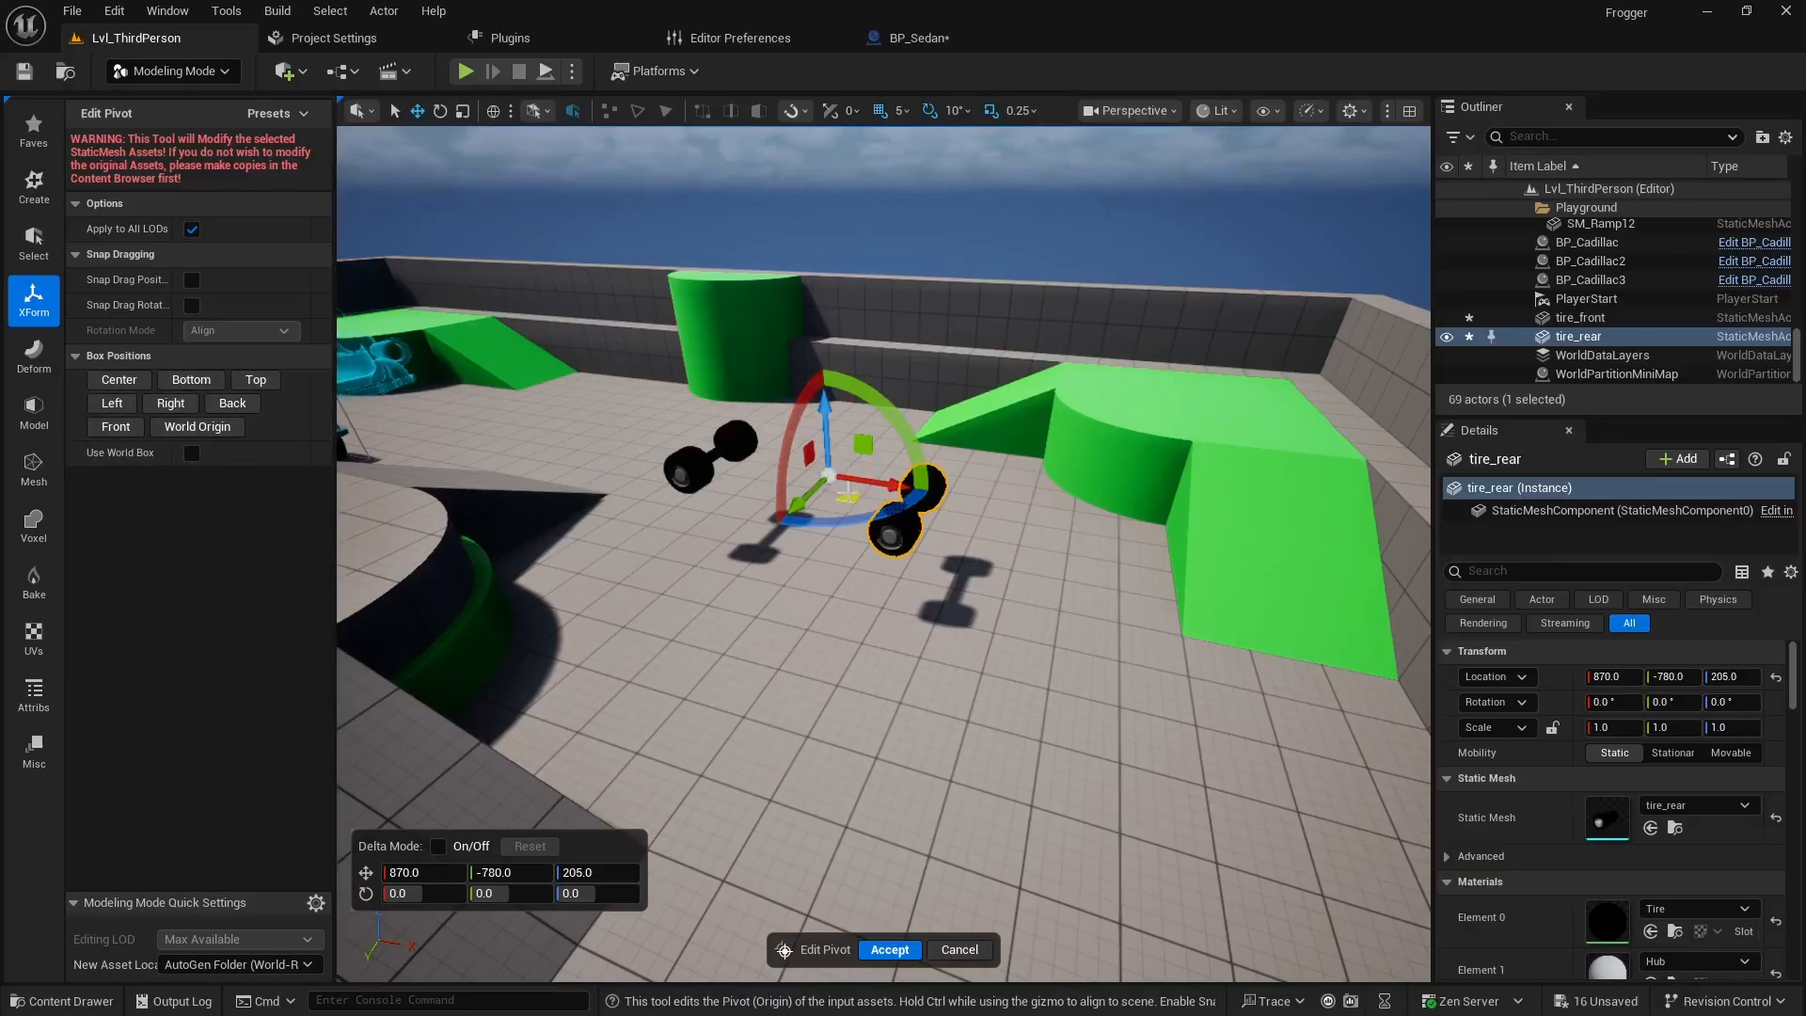
left_click(909, 508, "ctrl")
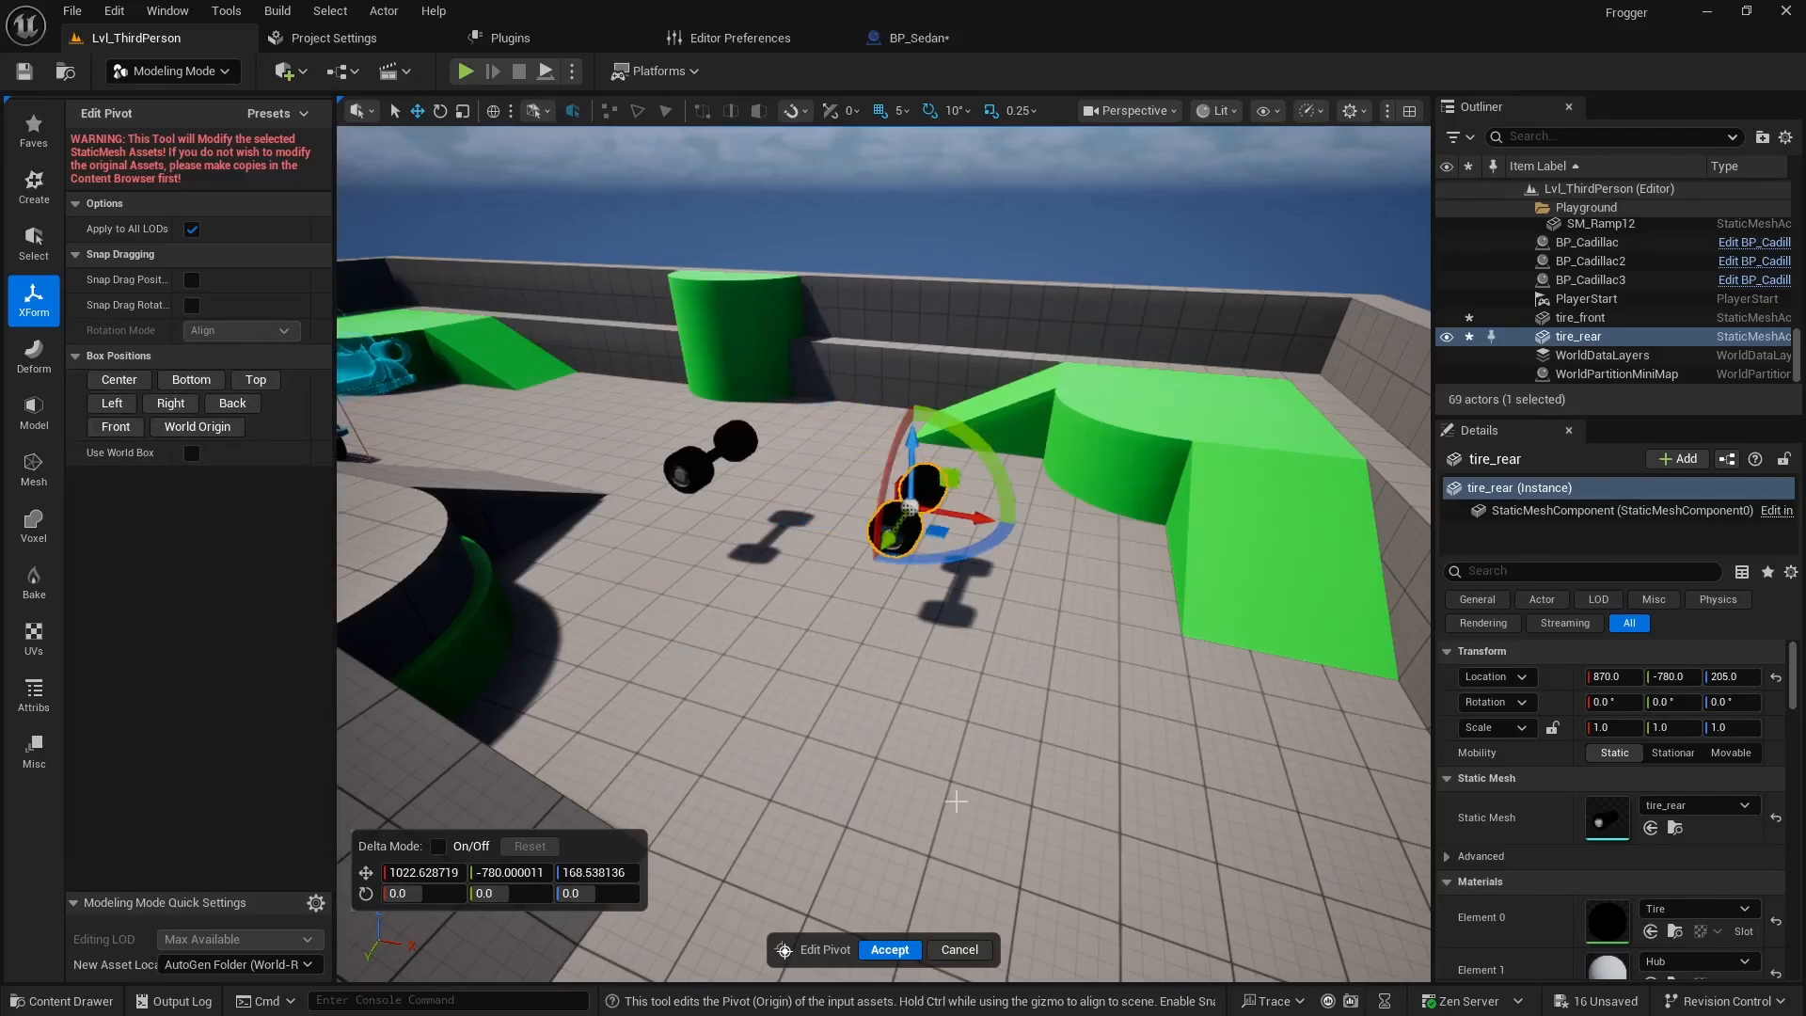
left_click(889, 950)
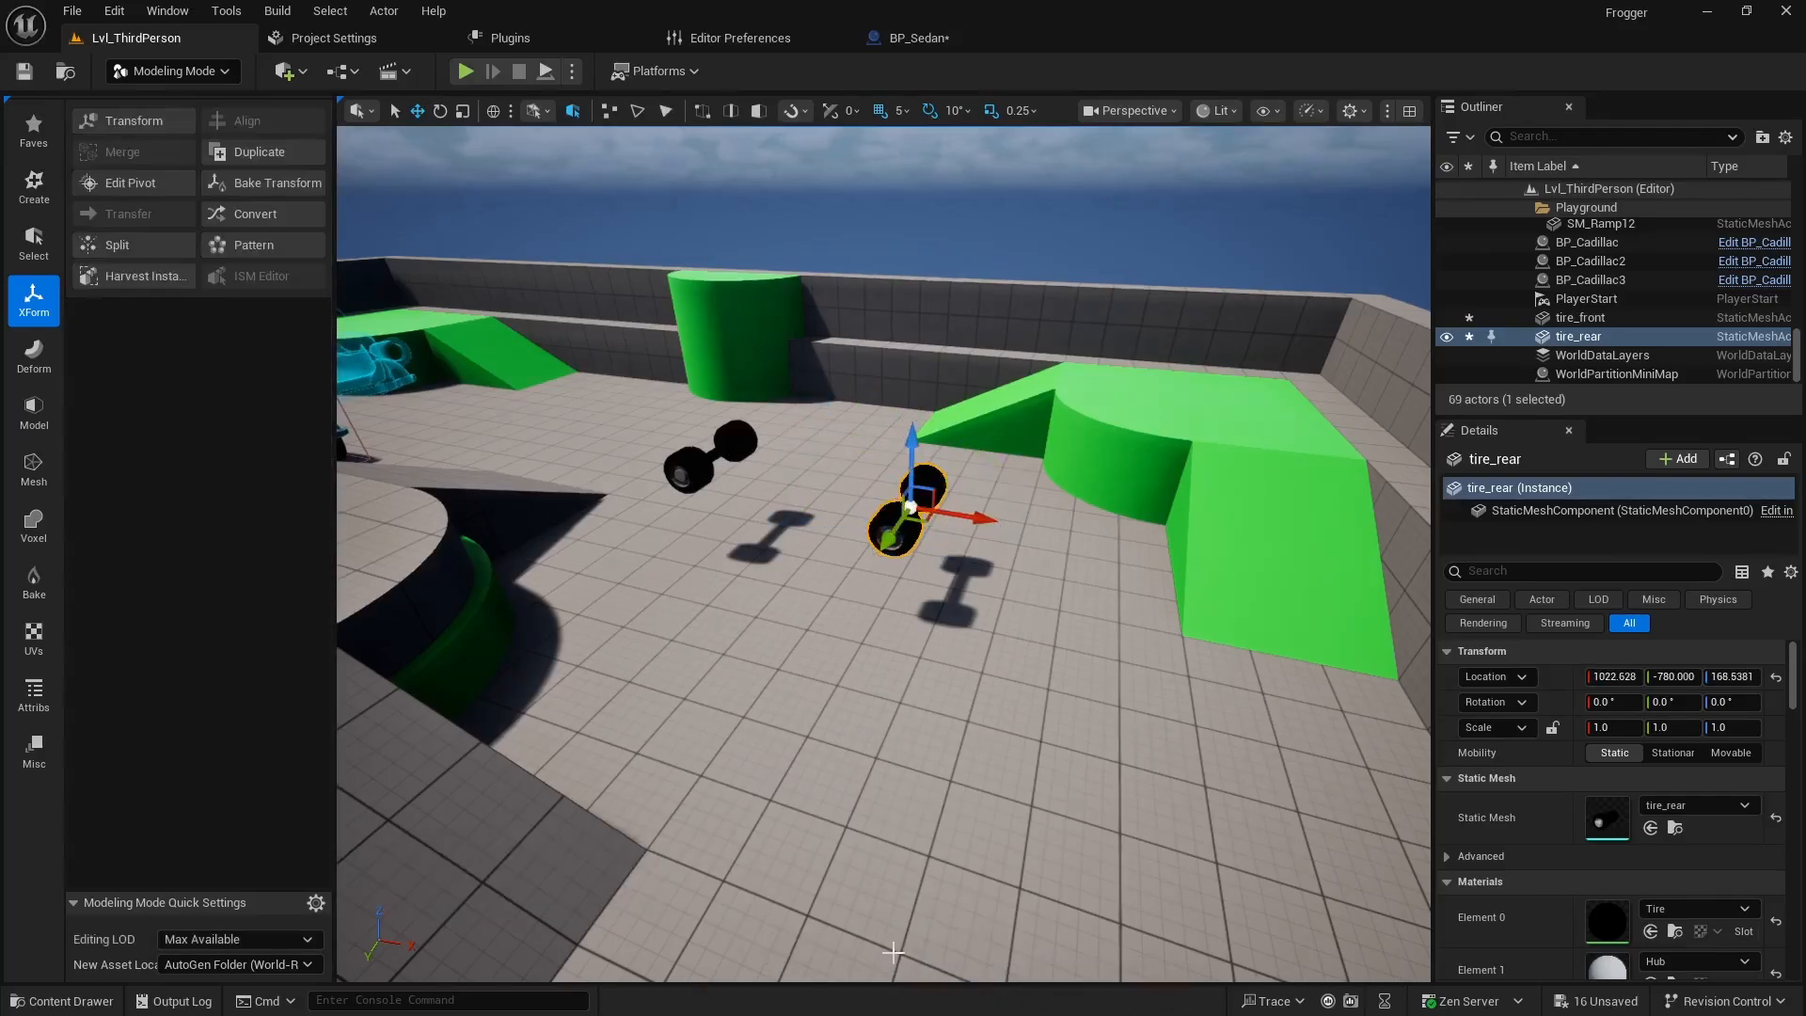
Set the tire_front mesh's pivot to its center with Edit Pivot and accept the change.
left_click(694, 466)
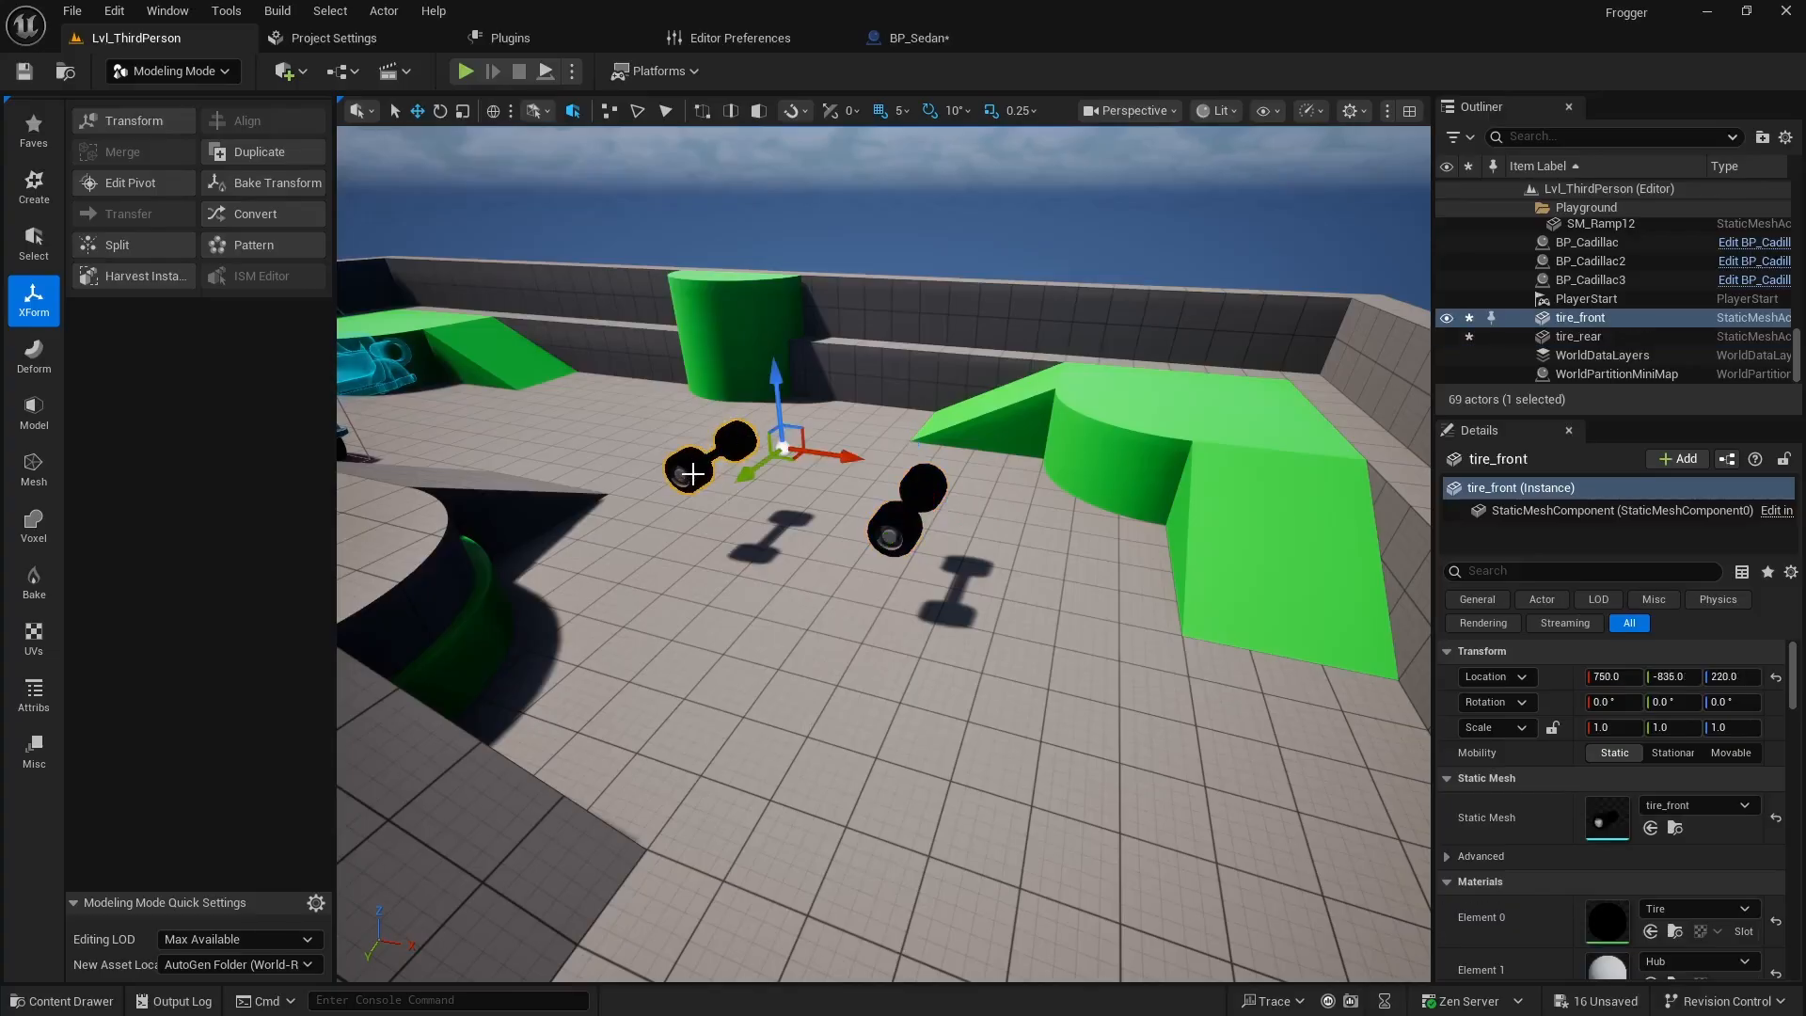
left_click(120, 183)
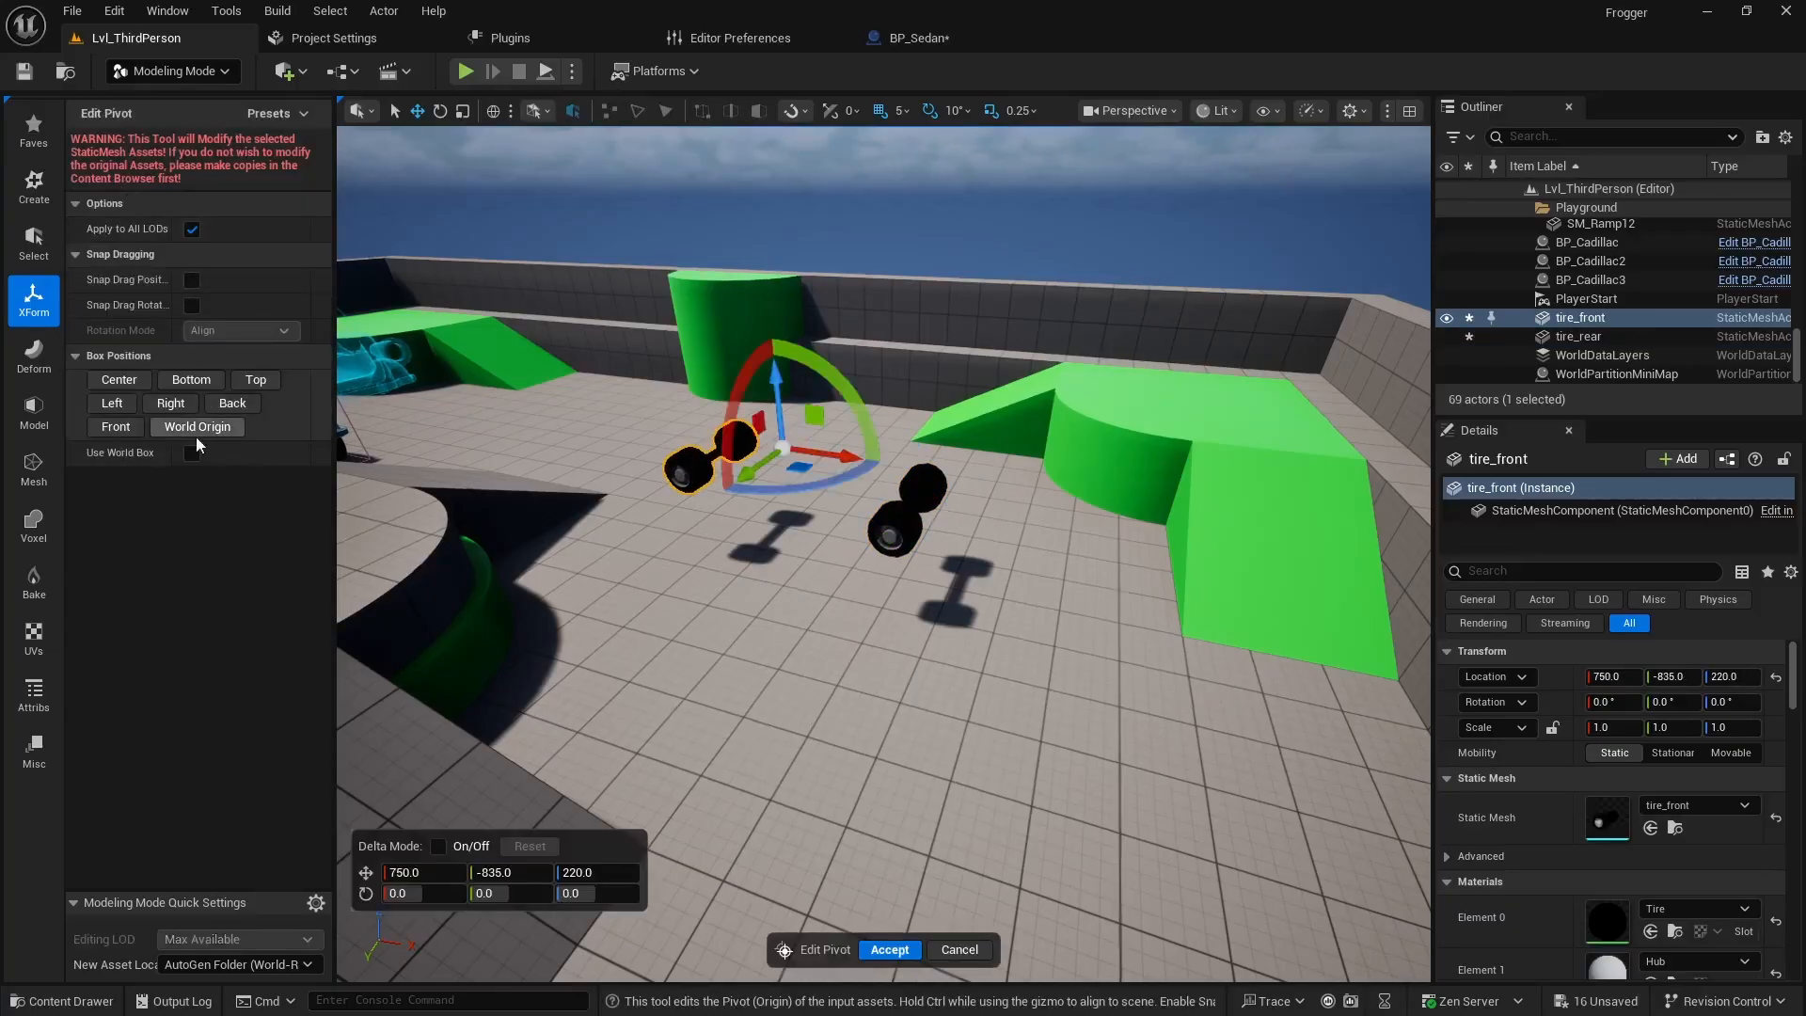
left_click(116, 380)
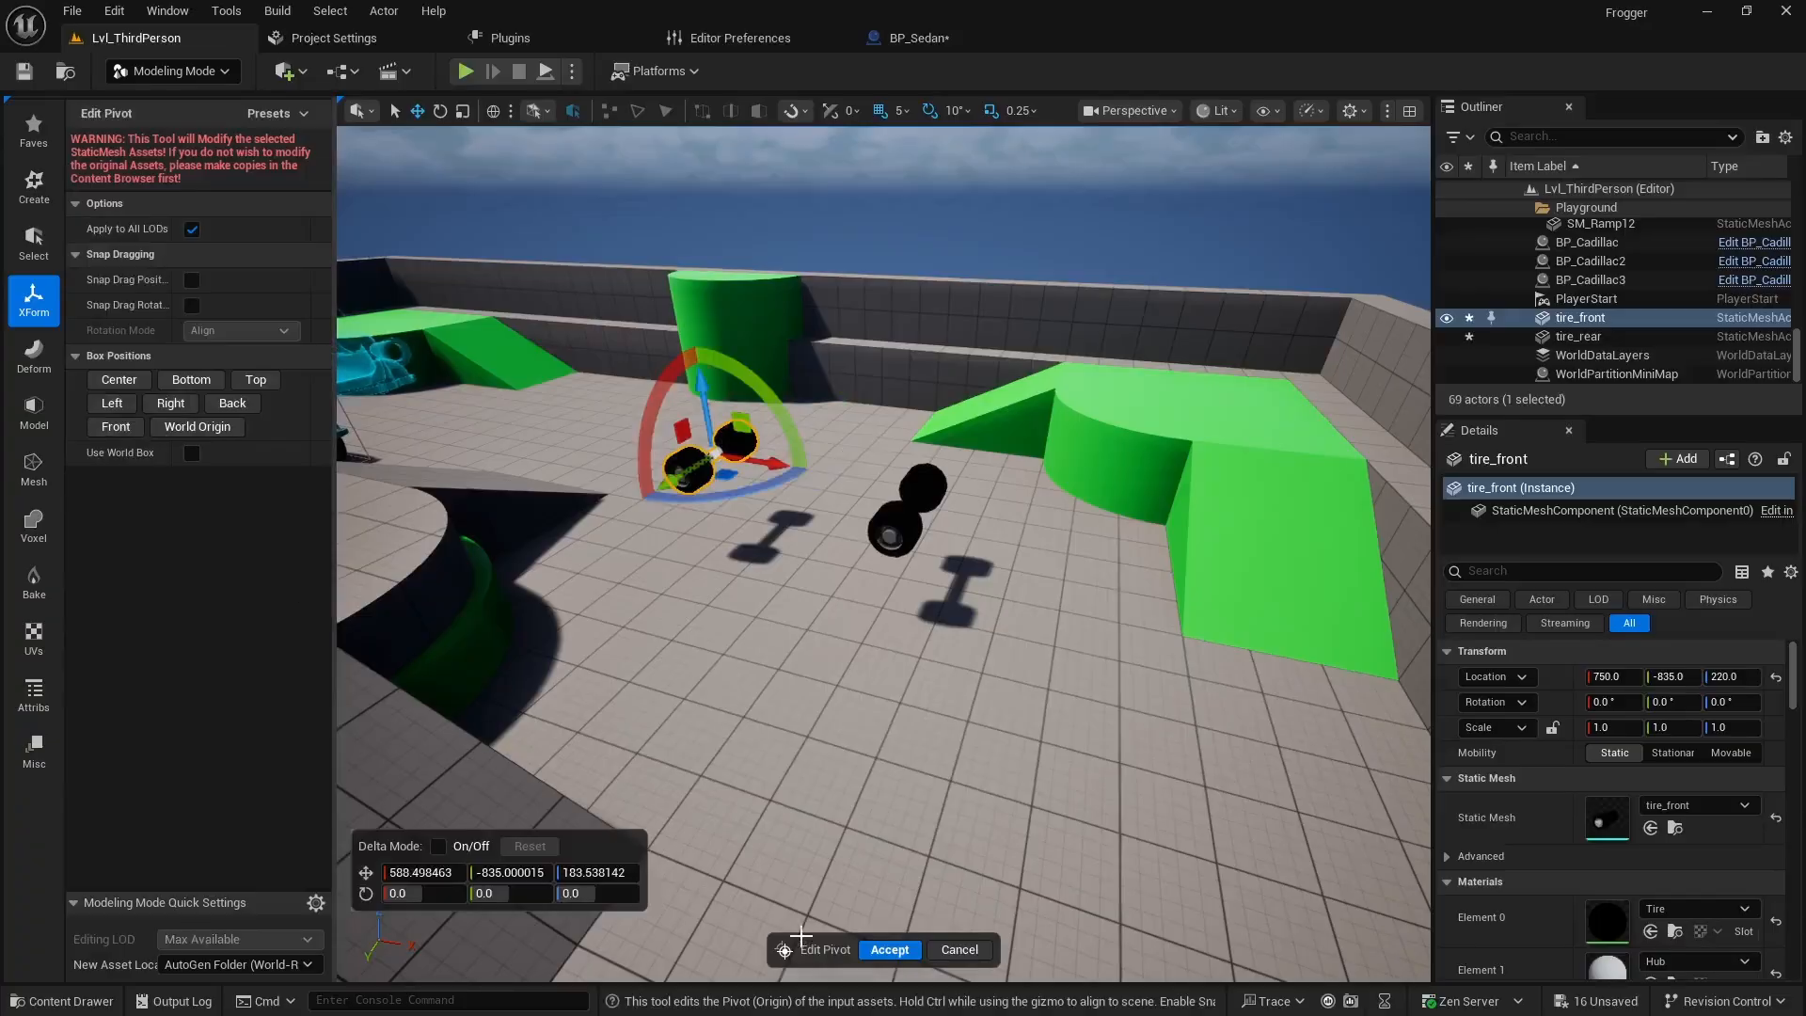
left_click(889, 949)
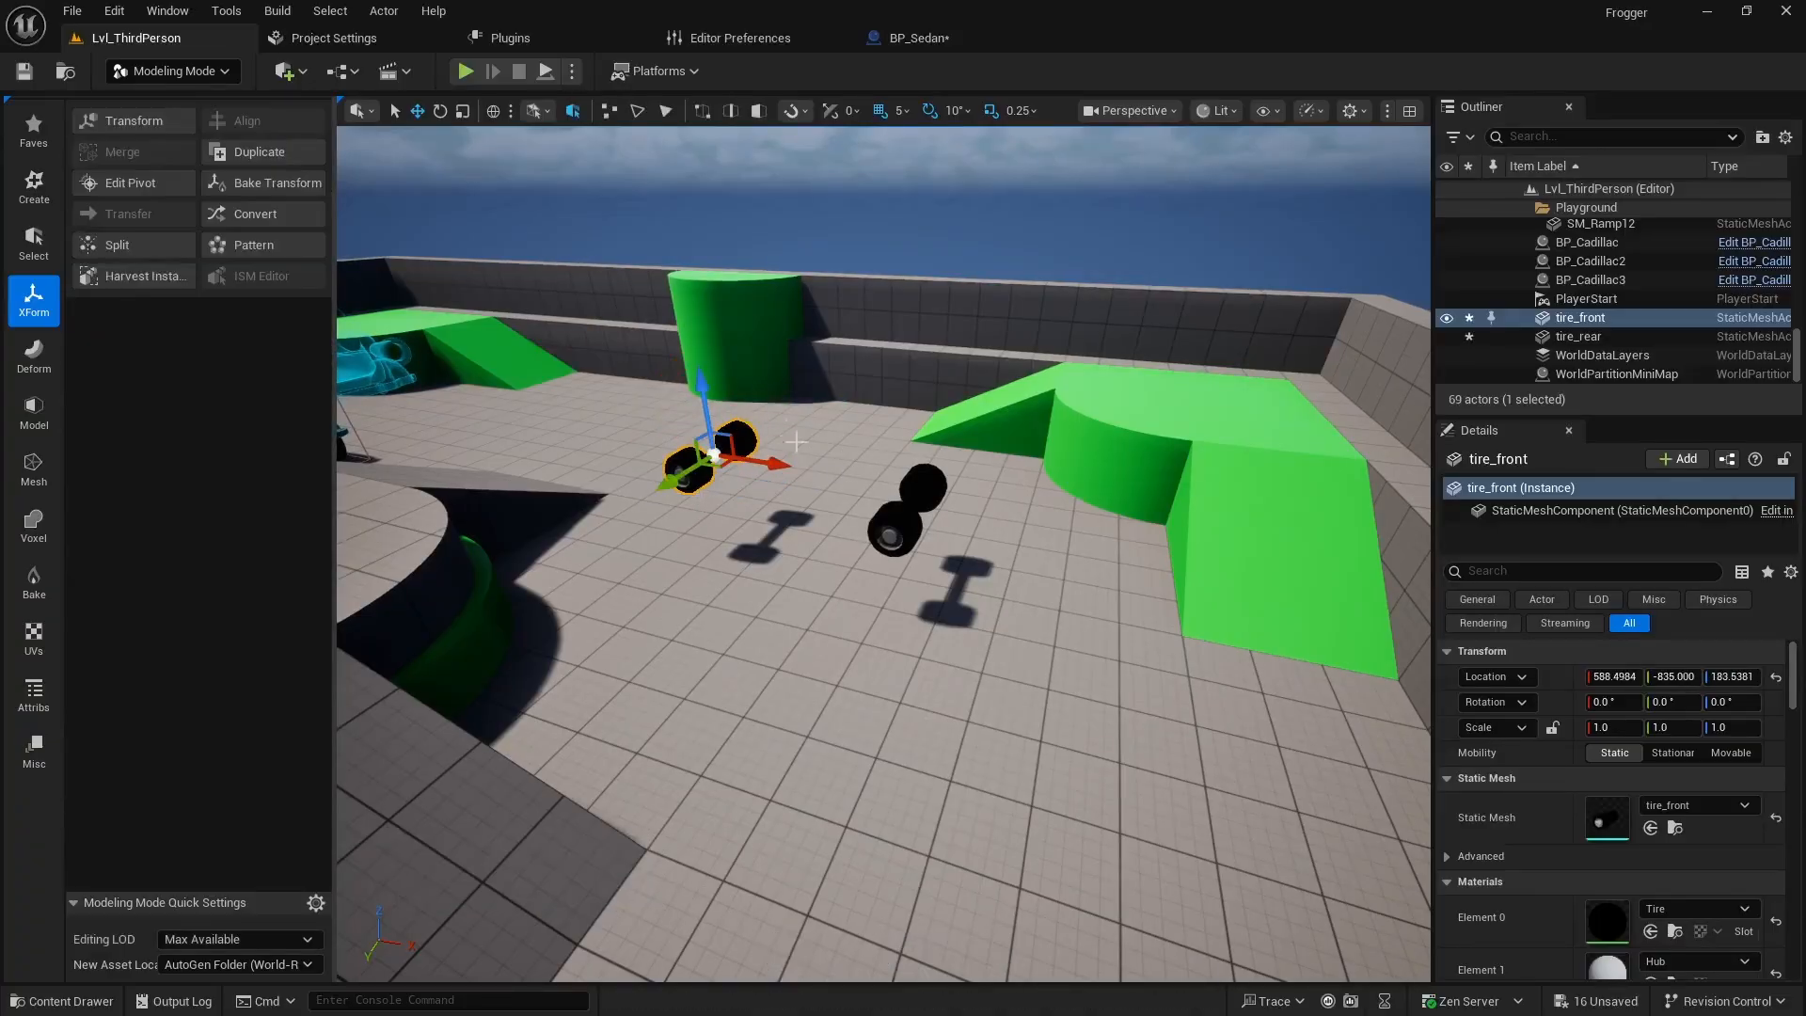
Return to Selection mode and delete the tire_front and tire_rear actors from the level.
left_click(172, 74)
left_click(177, 104)
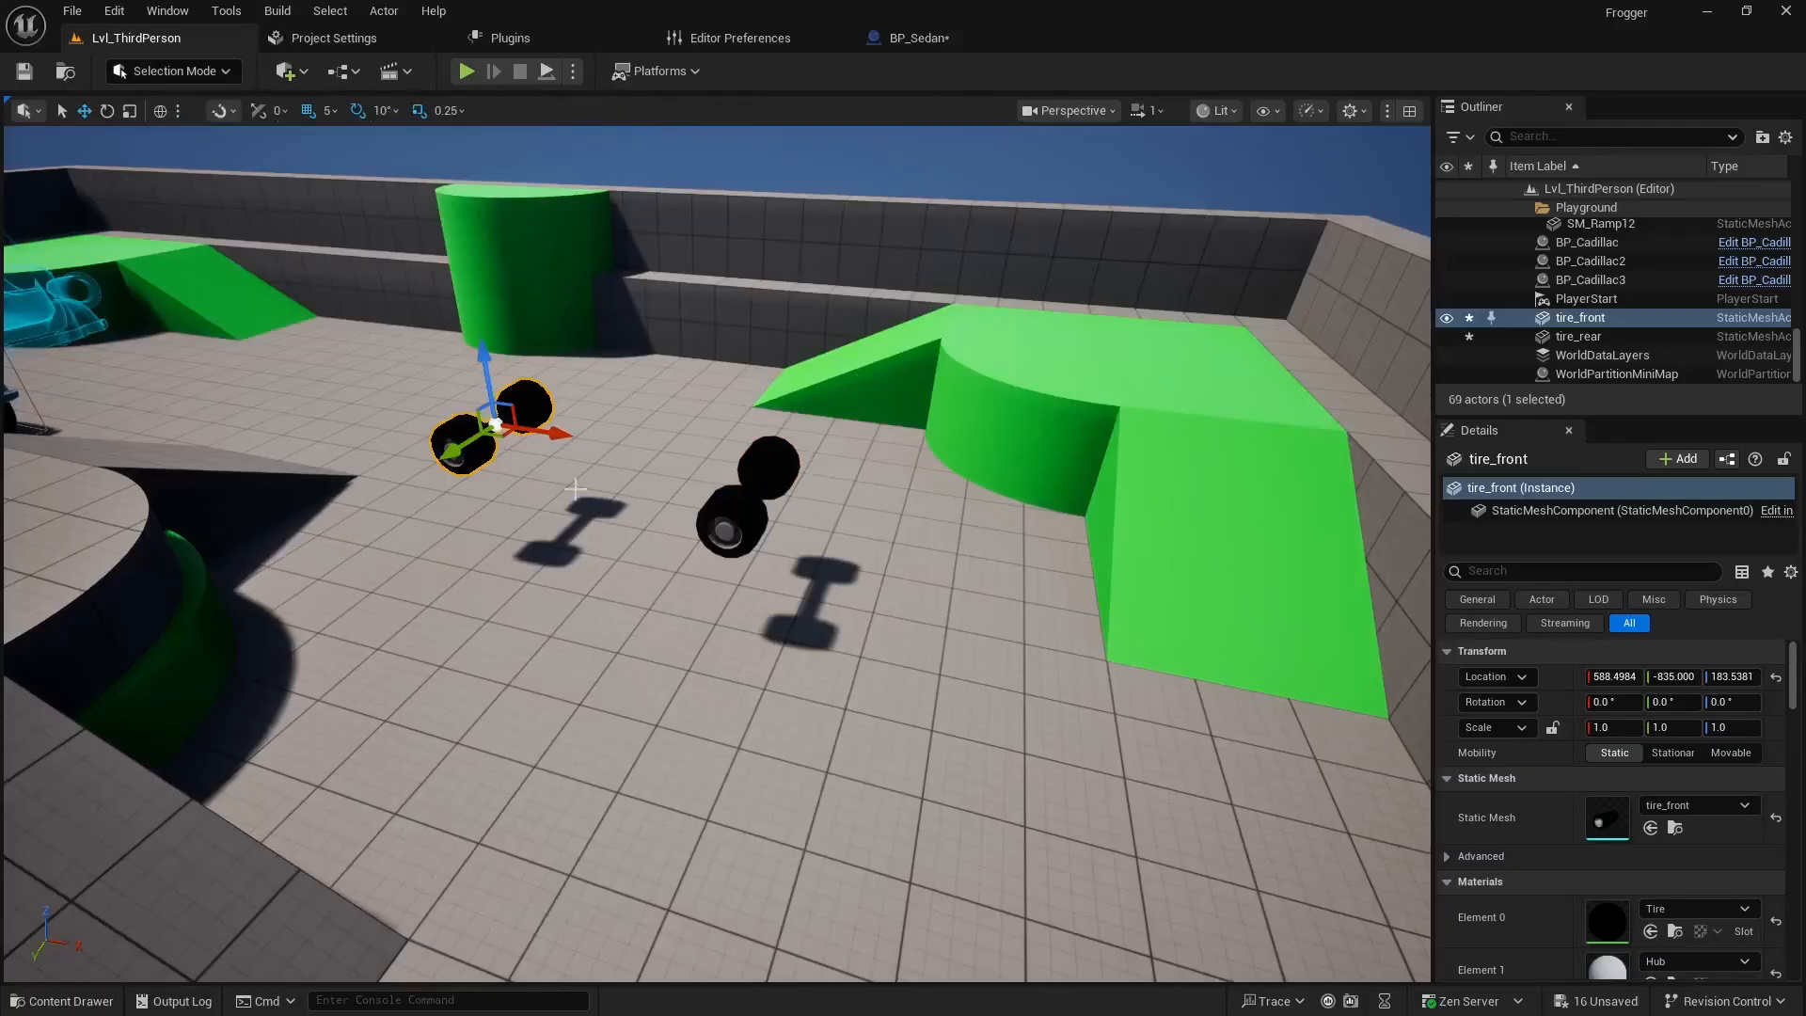
left_click(731, 520, "ctrl")
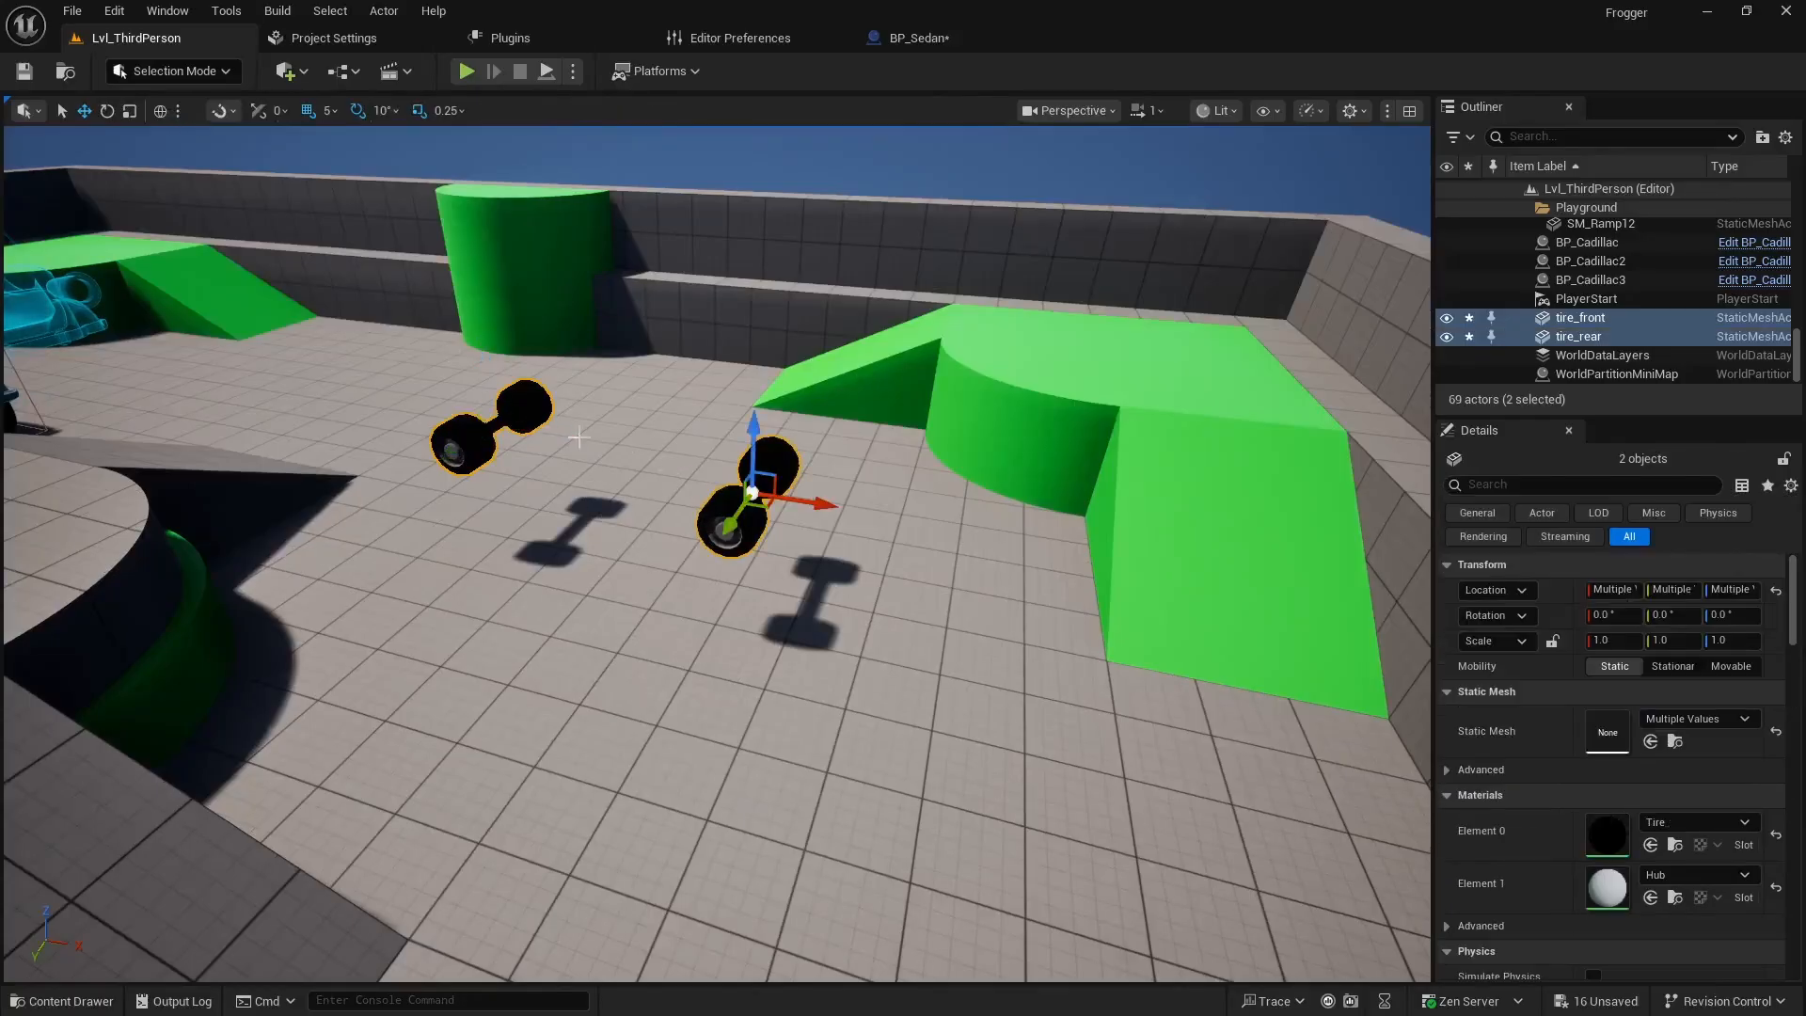
key("Delete")
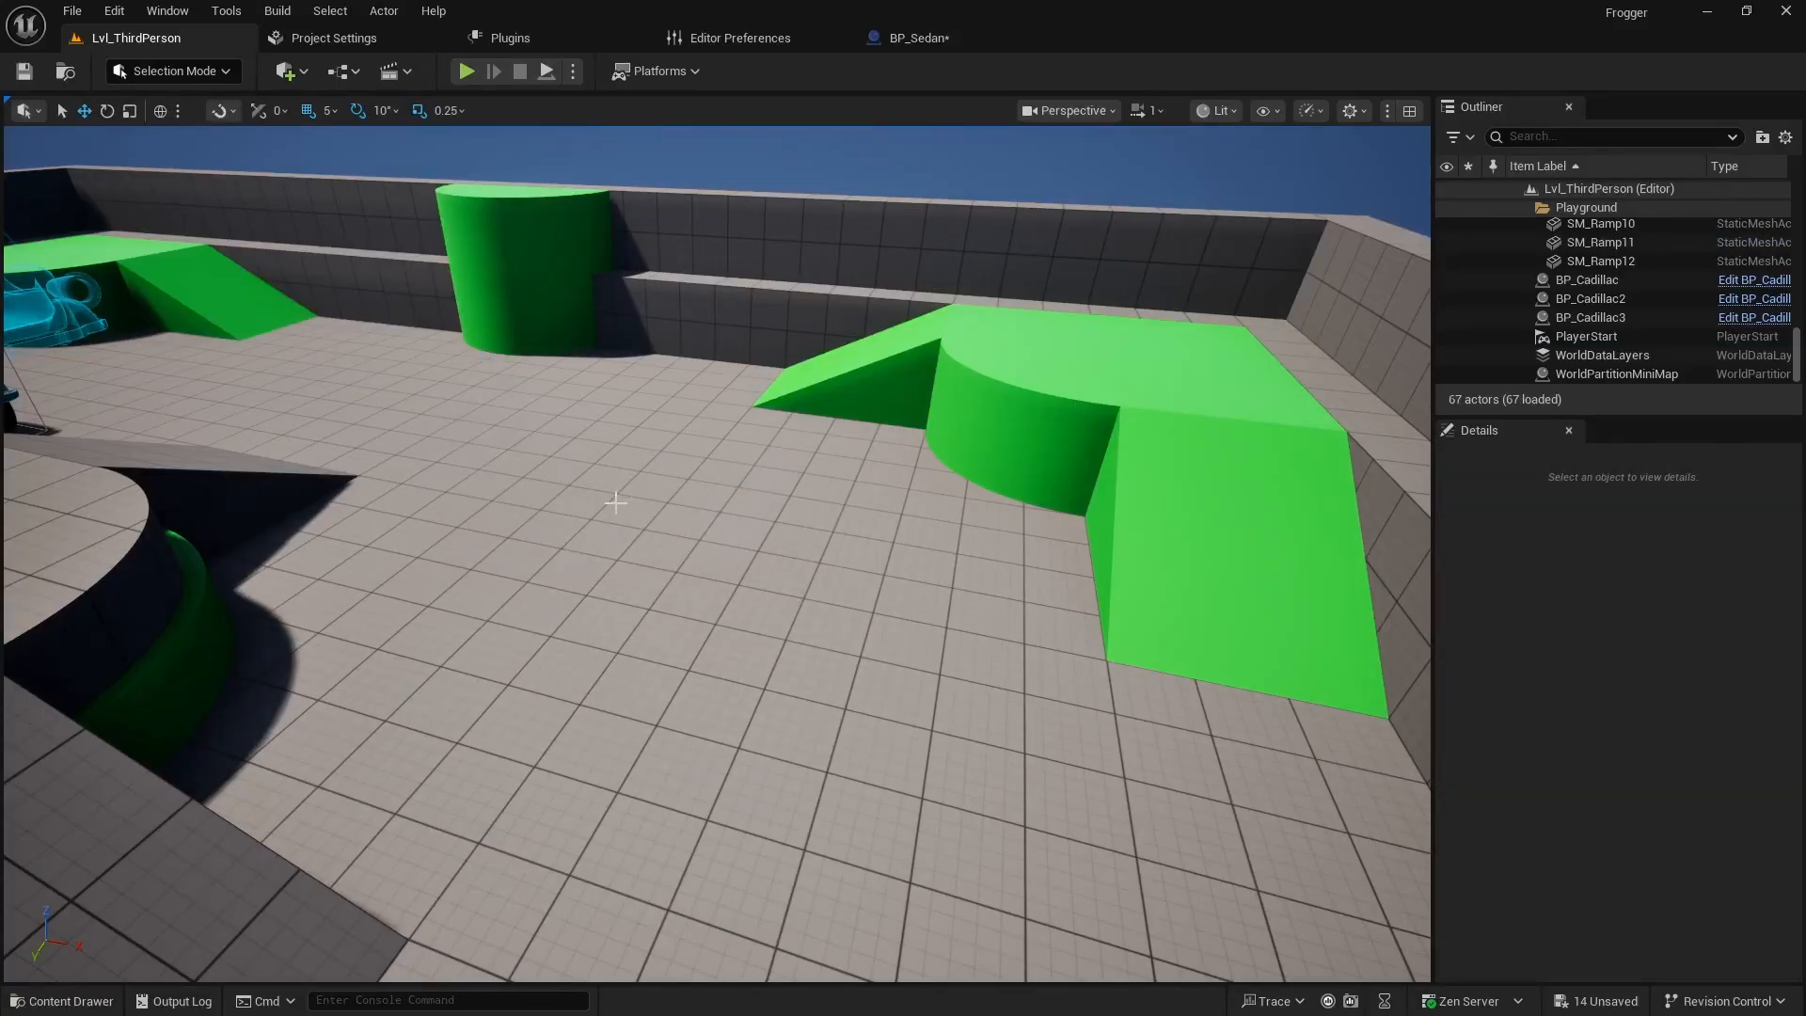
In BP_Sedan's right orthographic view, move tire_front into the front wheel arch, at about X -165 and Z -35.
left_click(899, 40)
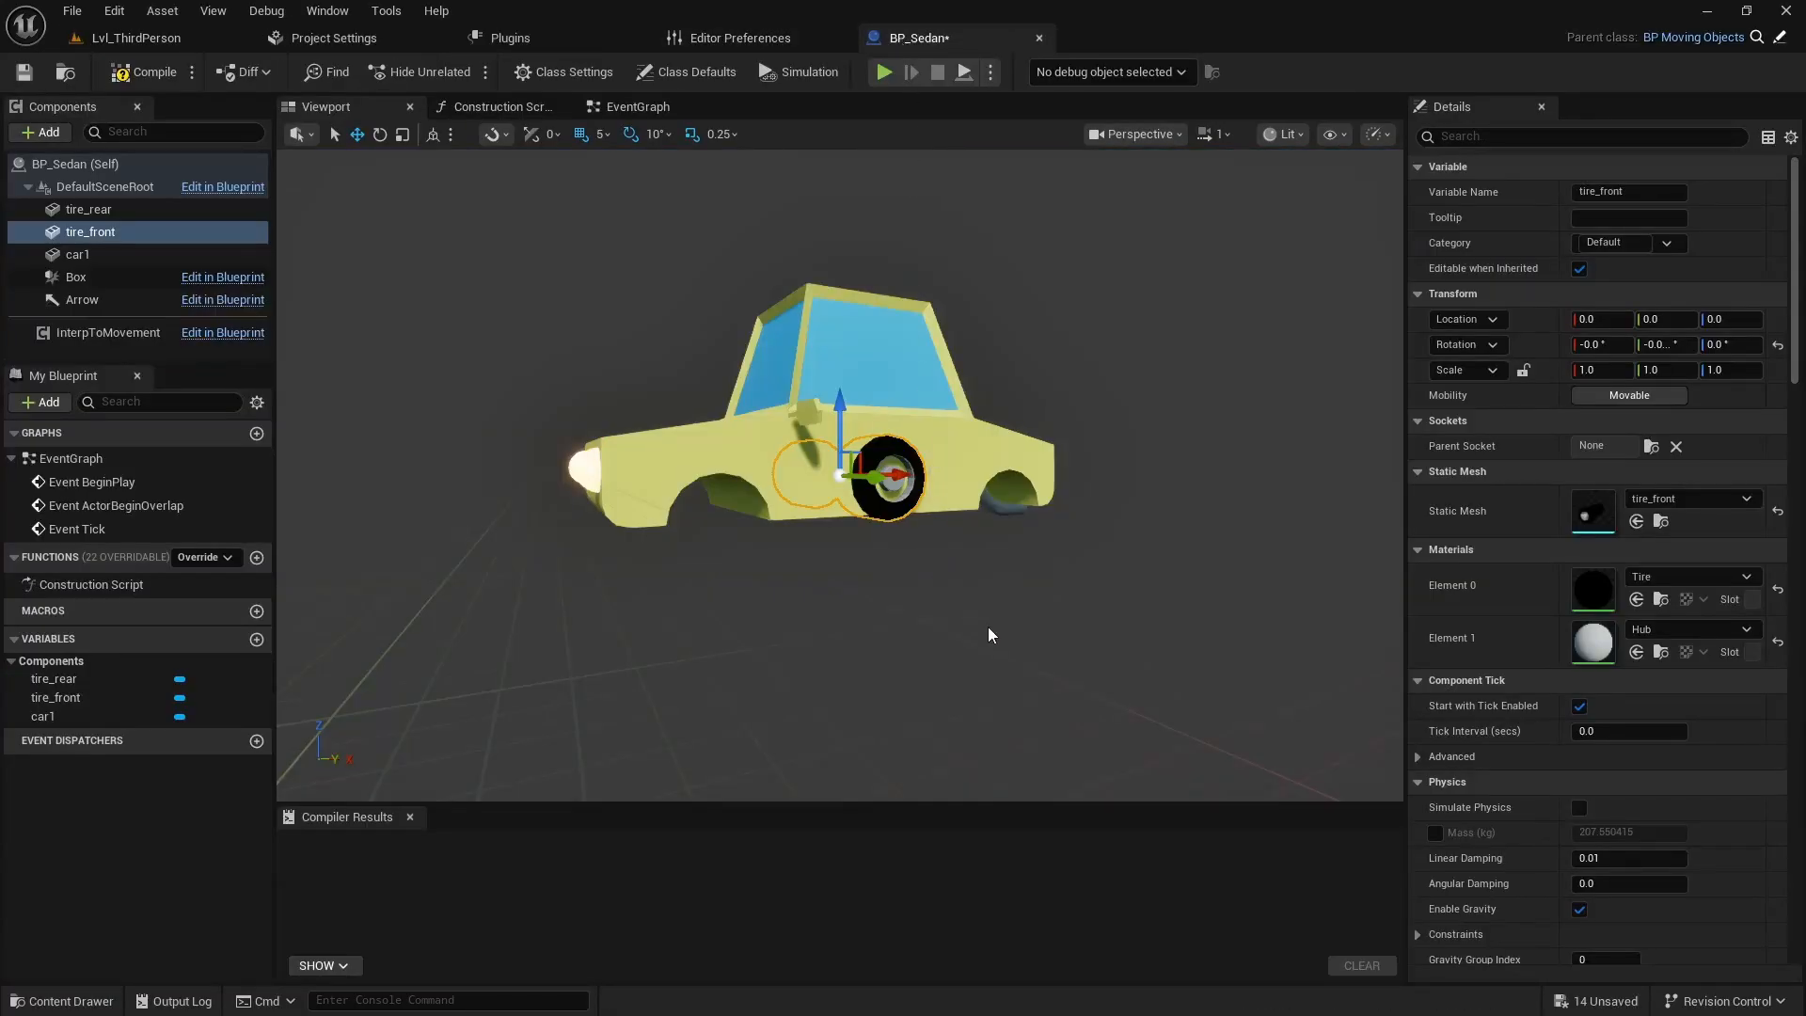
left_click_drag(989, 636, 942, 604, "alt")
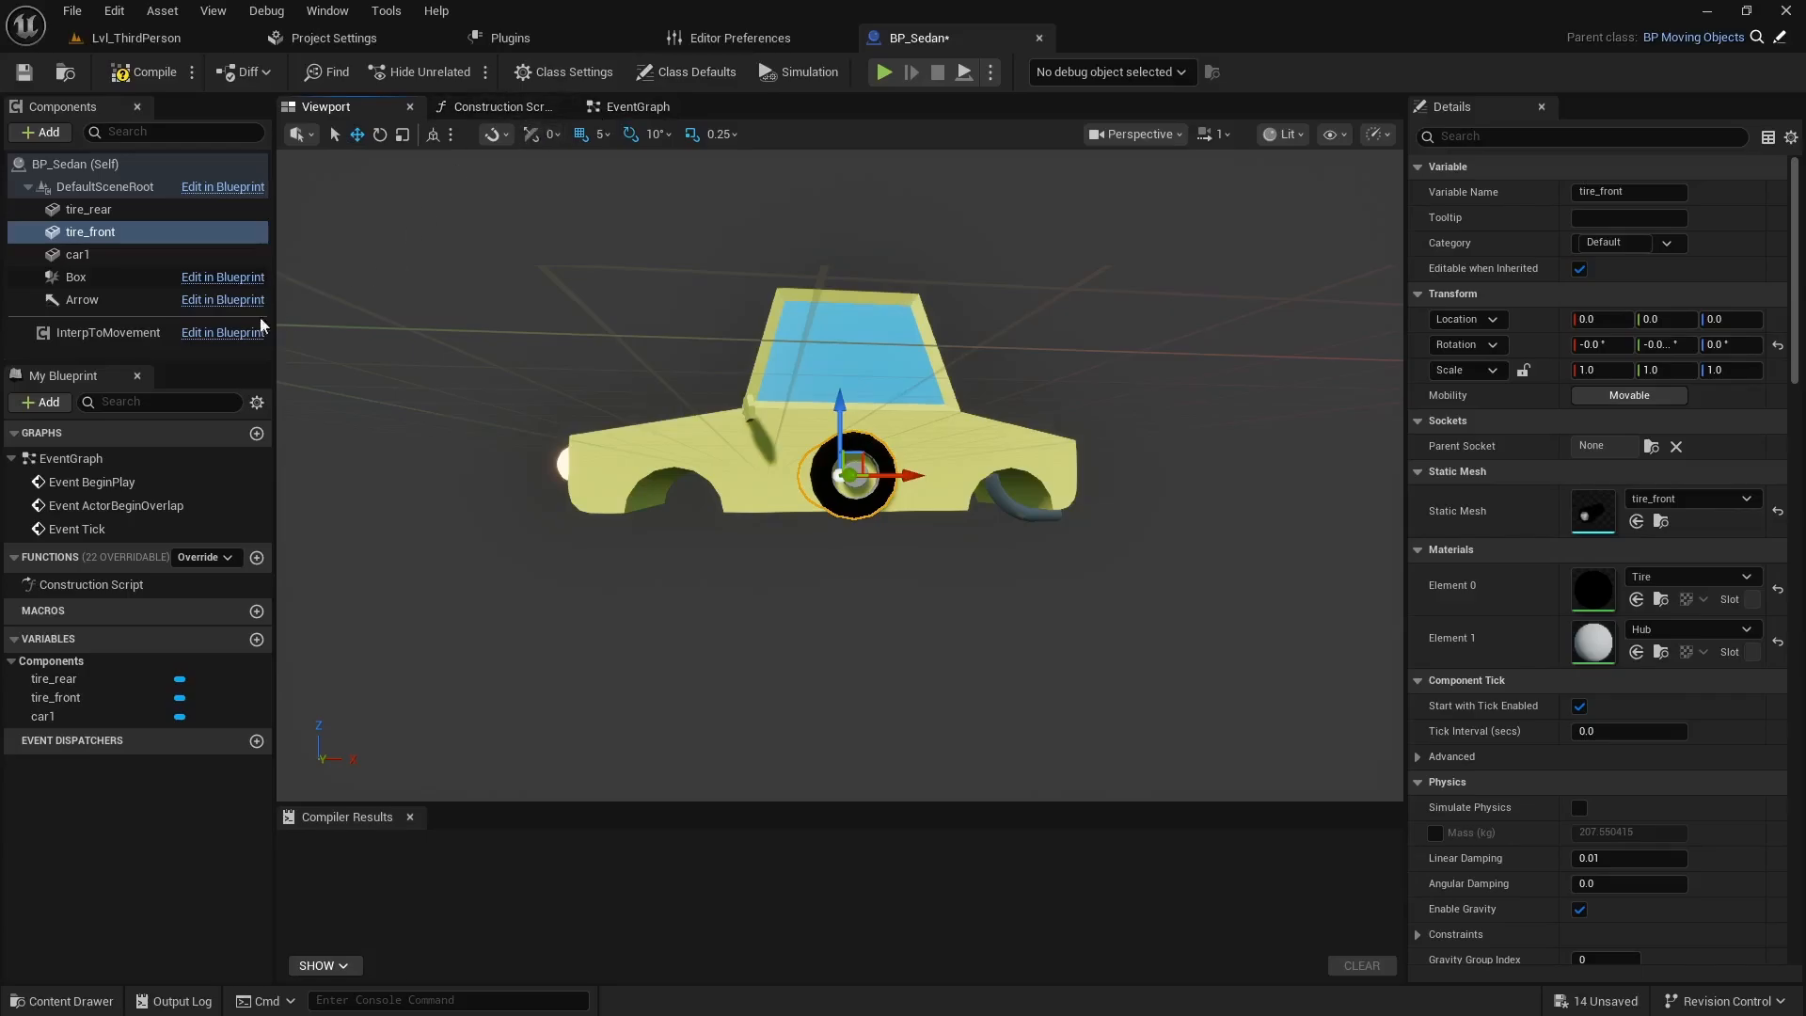
left_click(92, 233)
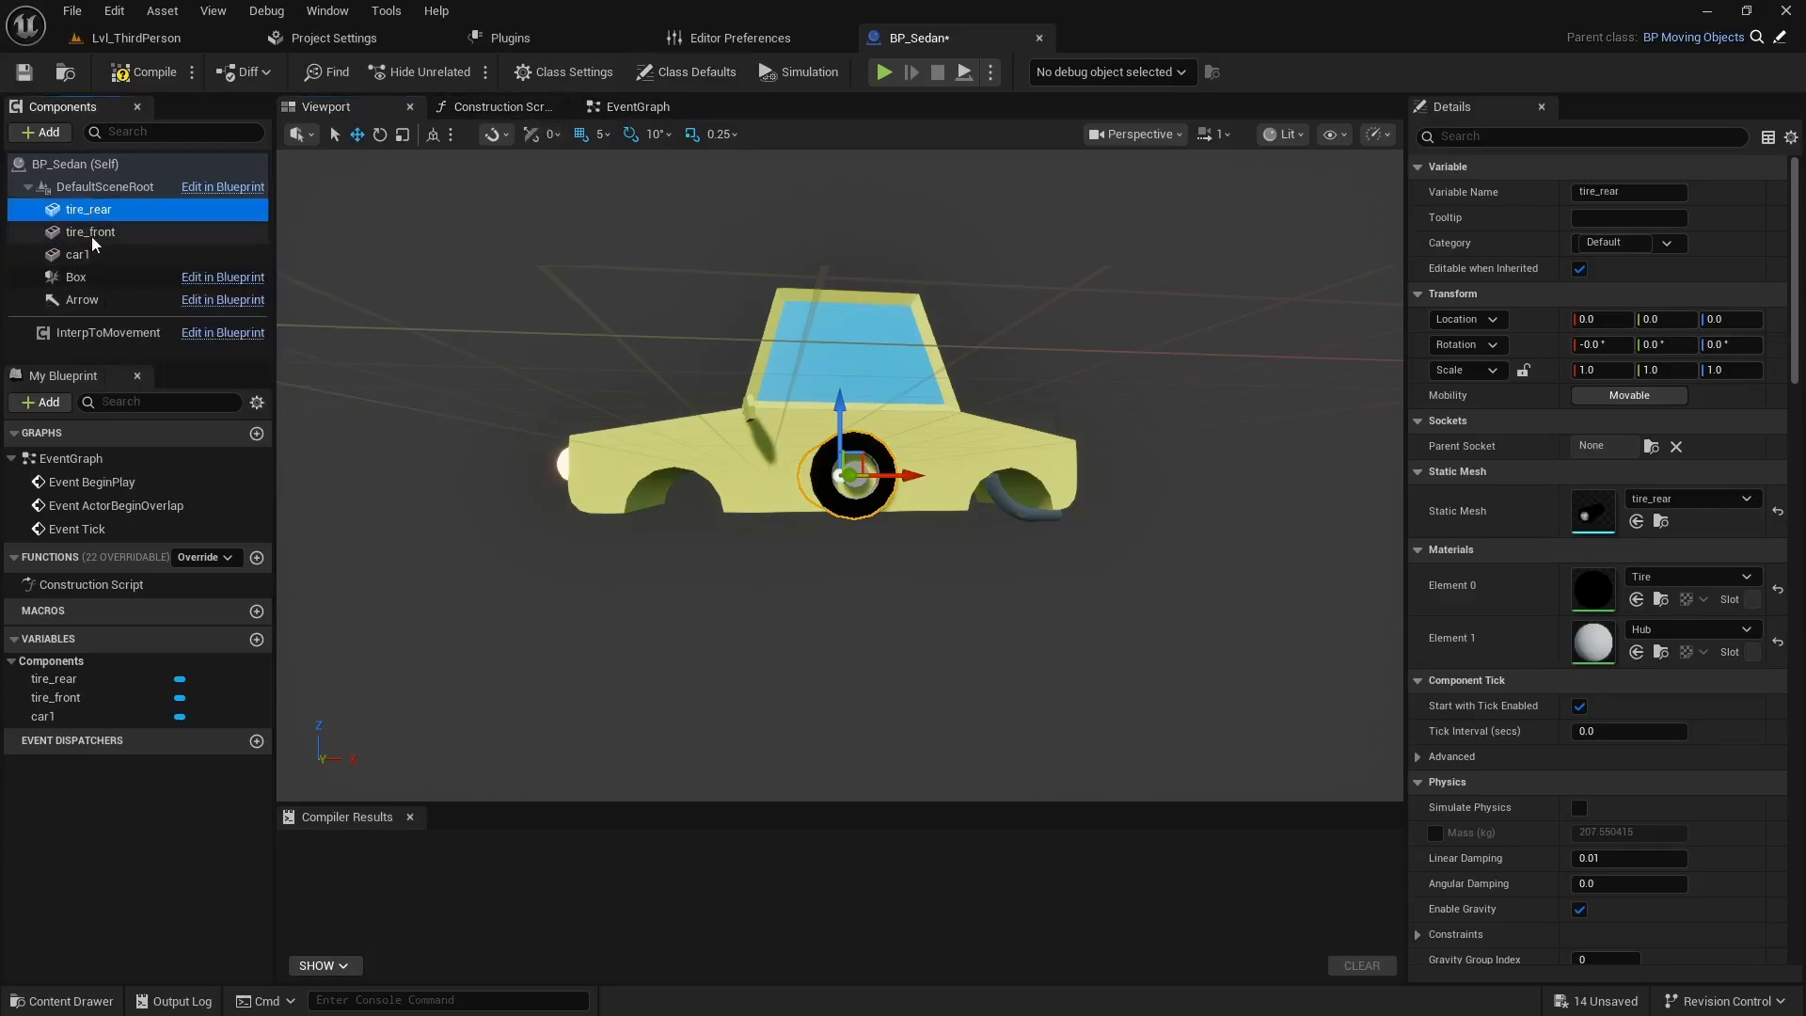
left_click(1157, 133)
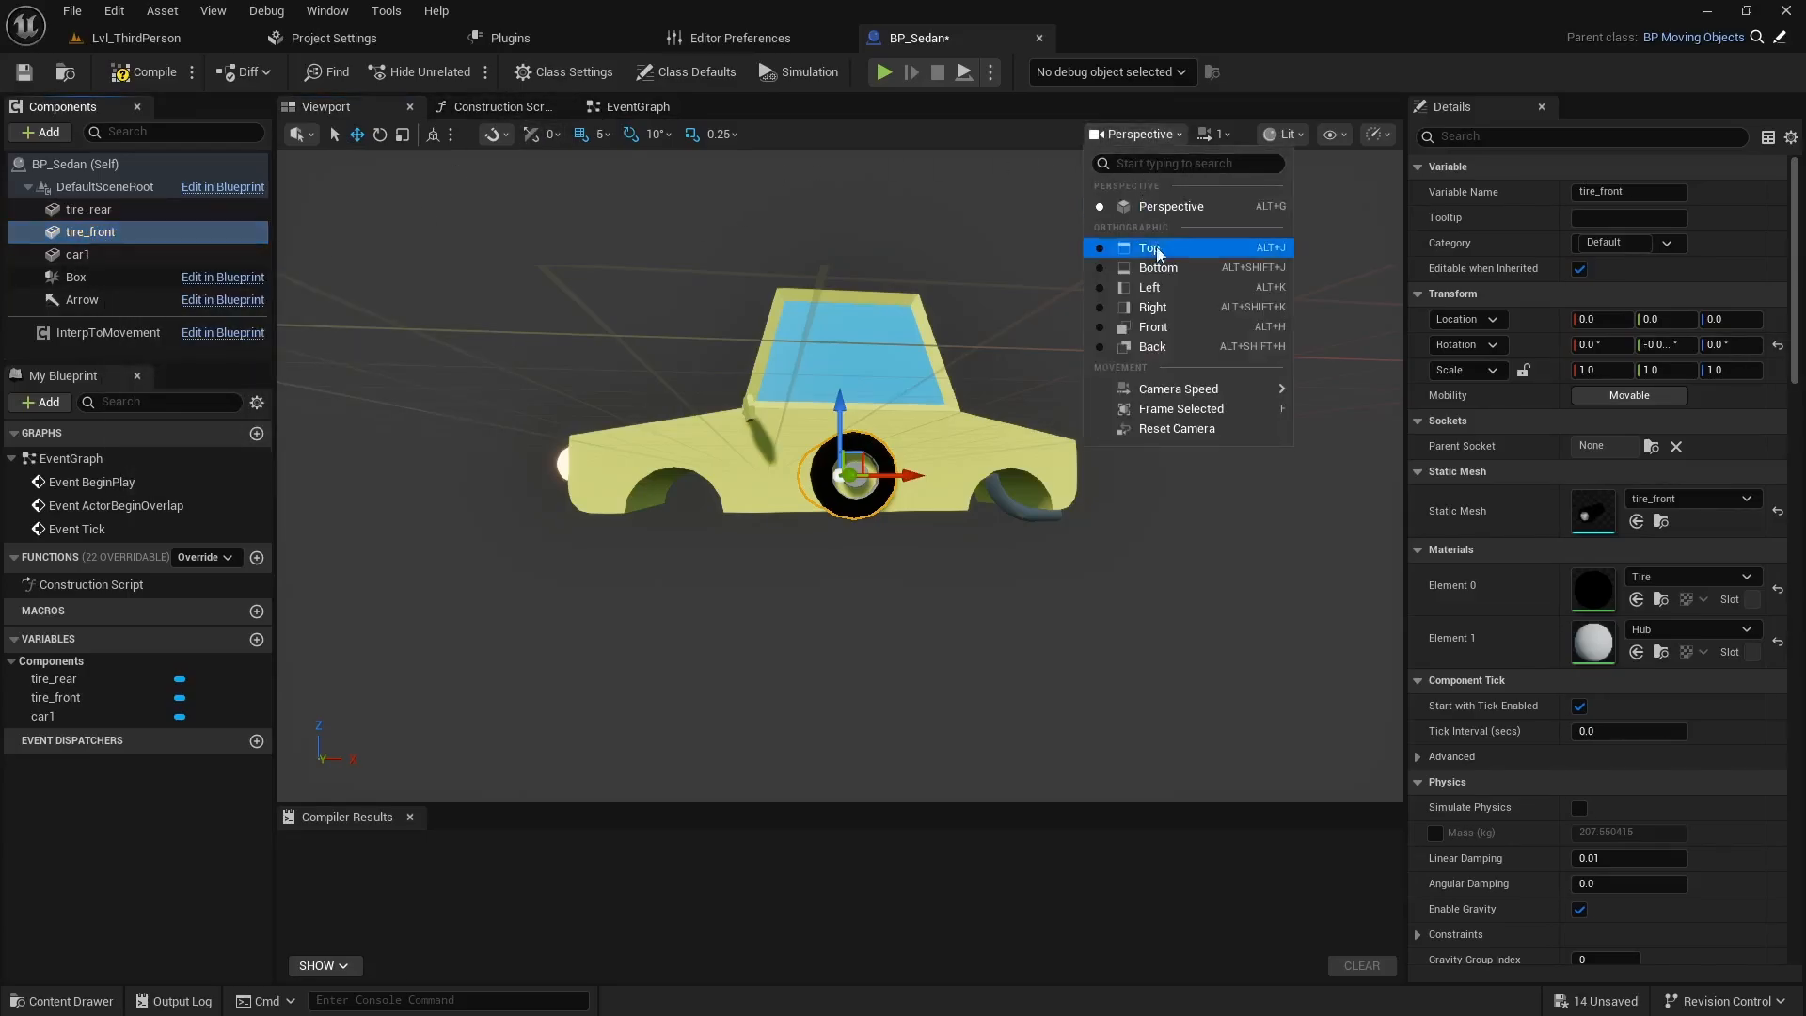
left_click(1168, 312)
scroll(961, 485, "up", 4)
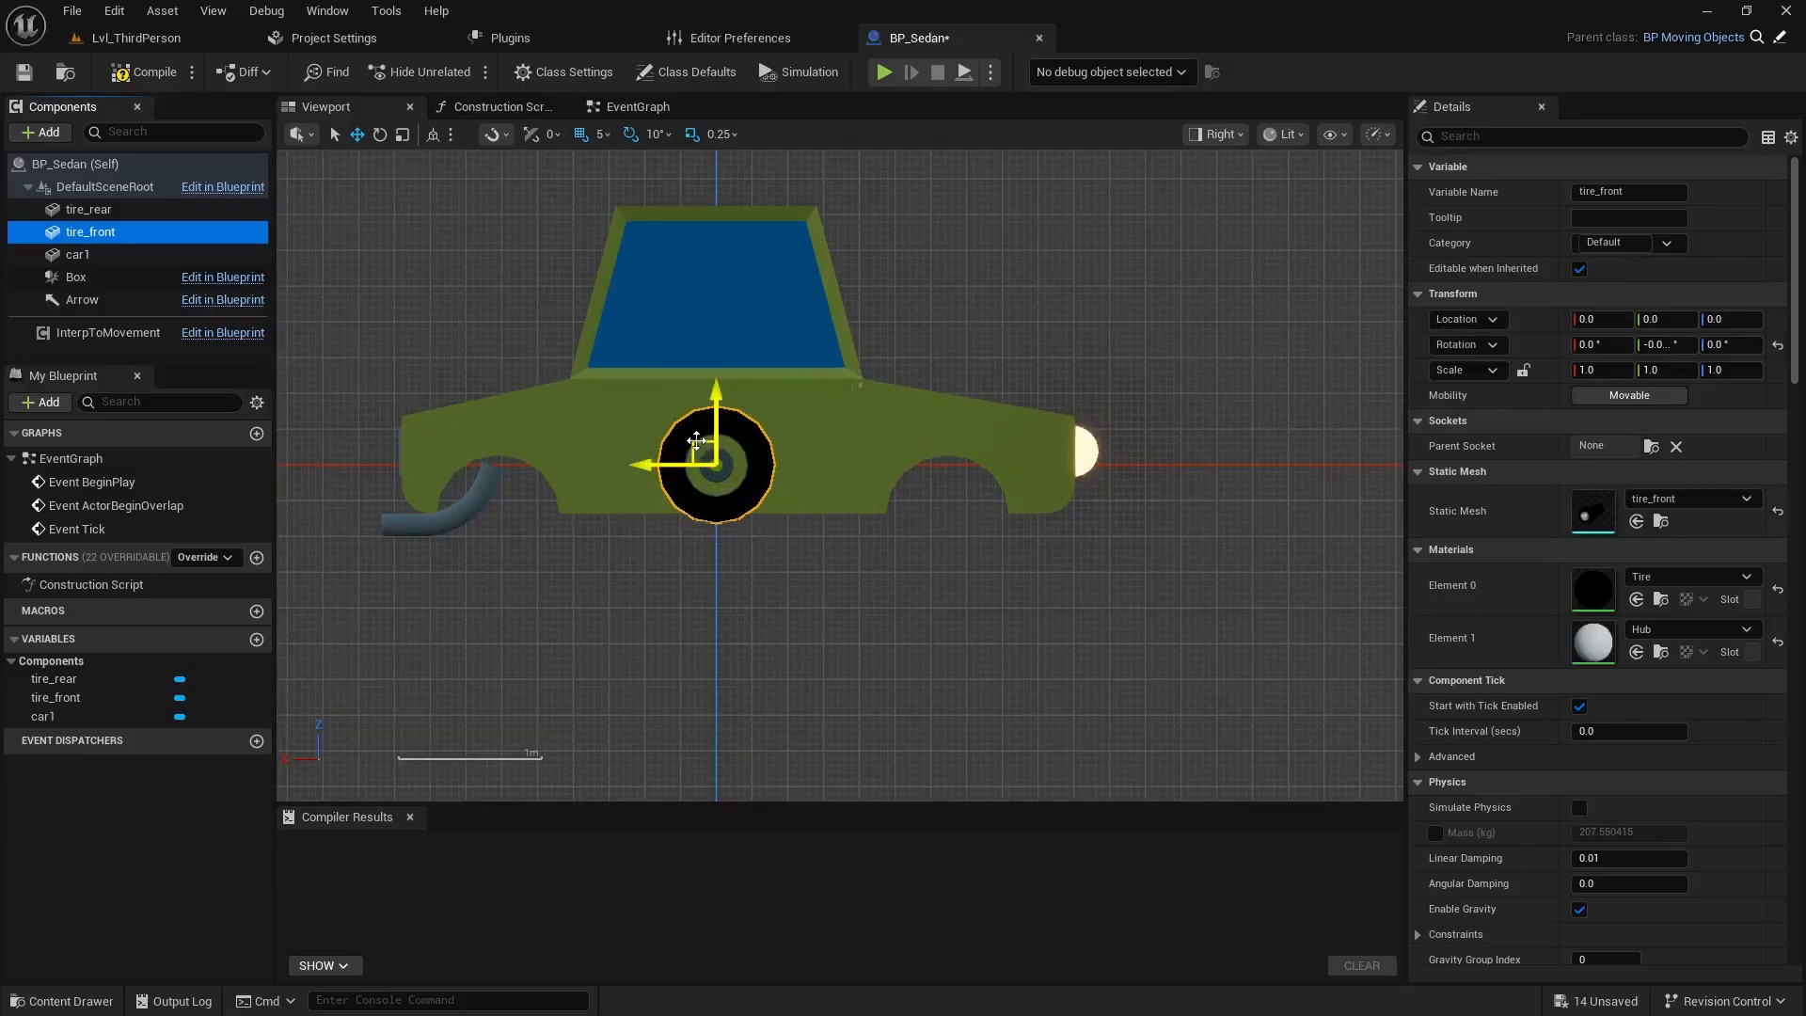
left_click_drag(695, 446, 932, 499)
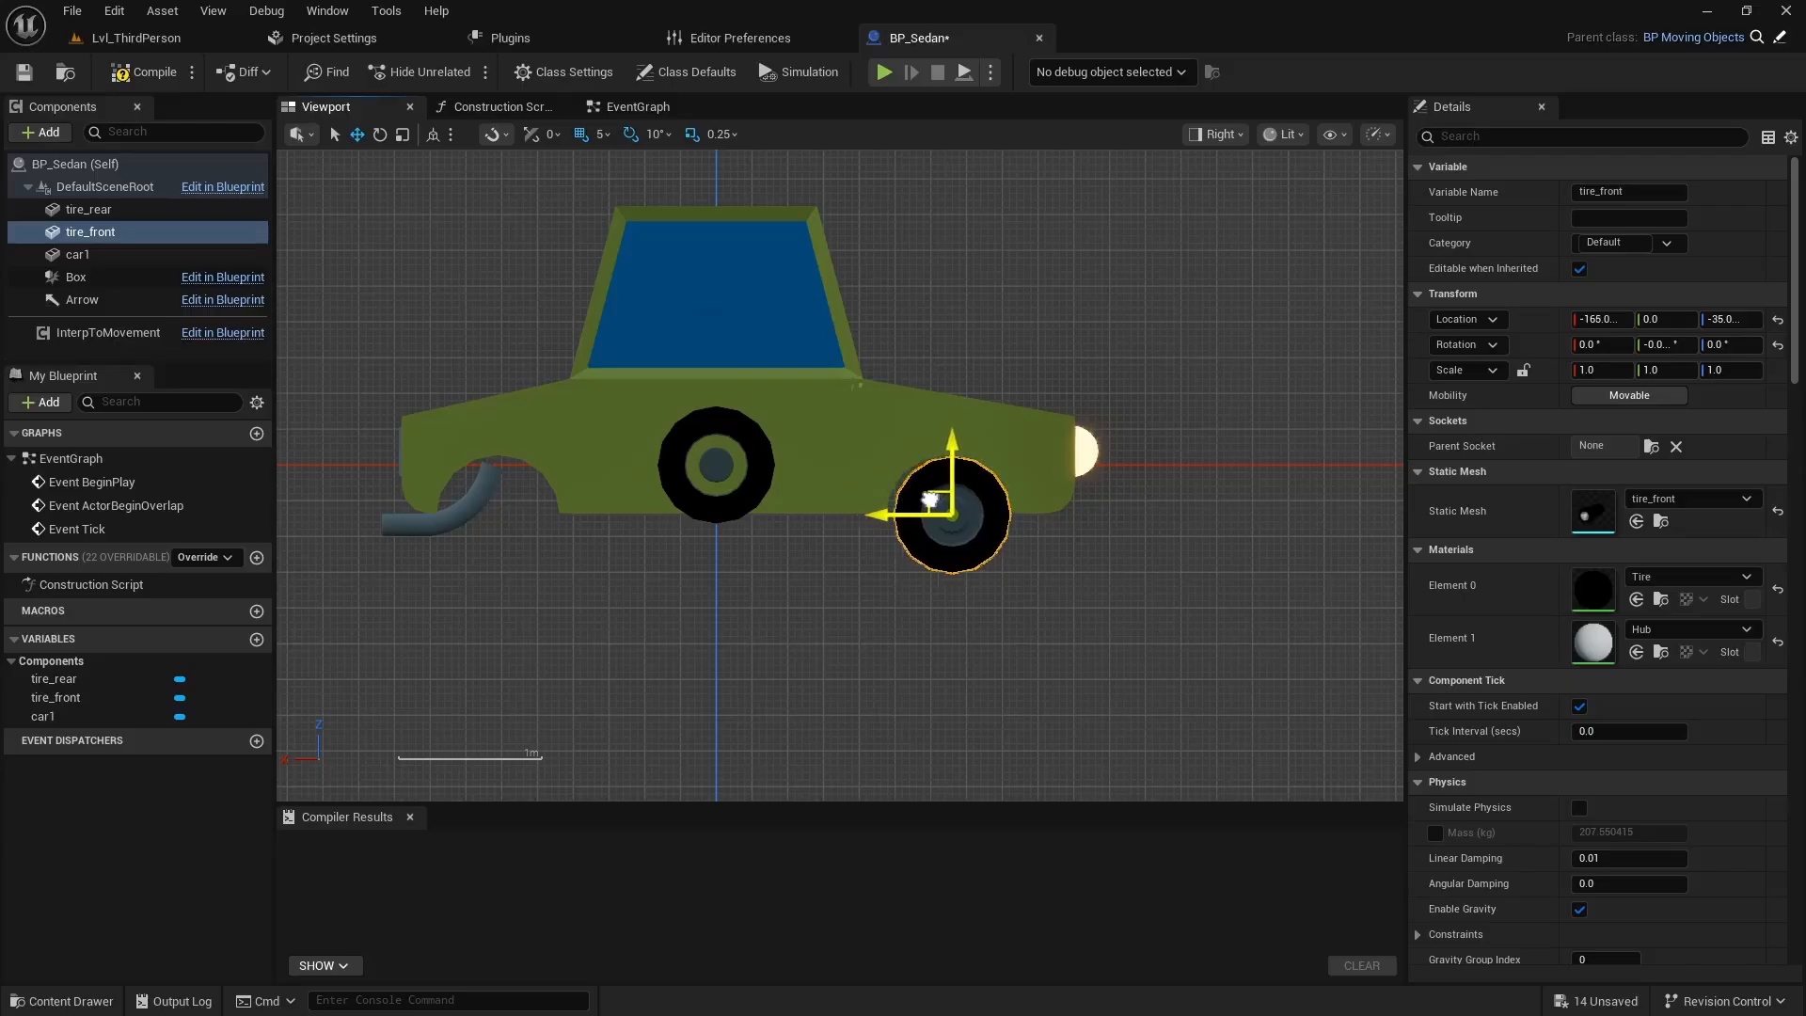
Set the grid snap to 1 and fine-tune tire_front's location to about X -162 and Z -38.
left_click(606, 134)
left_click(632, 189)
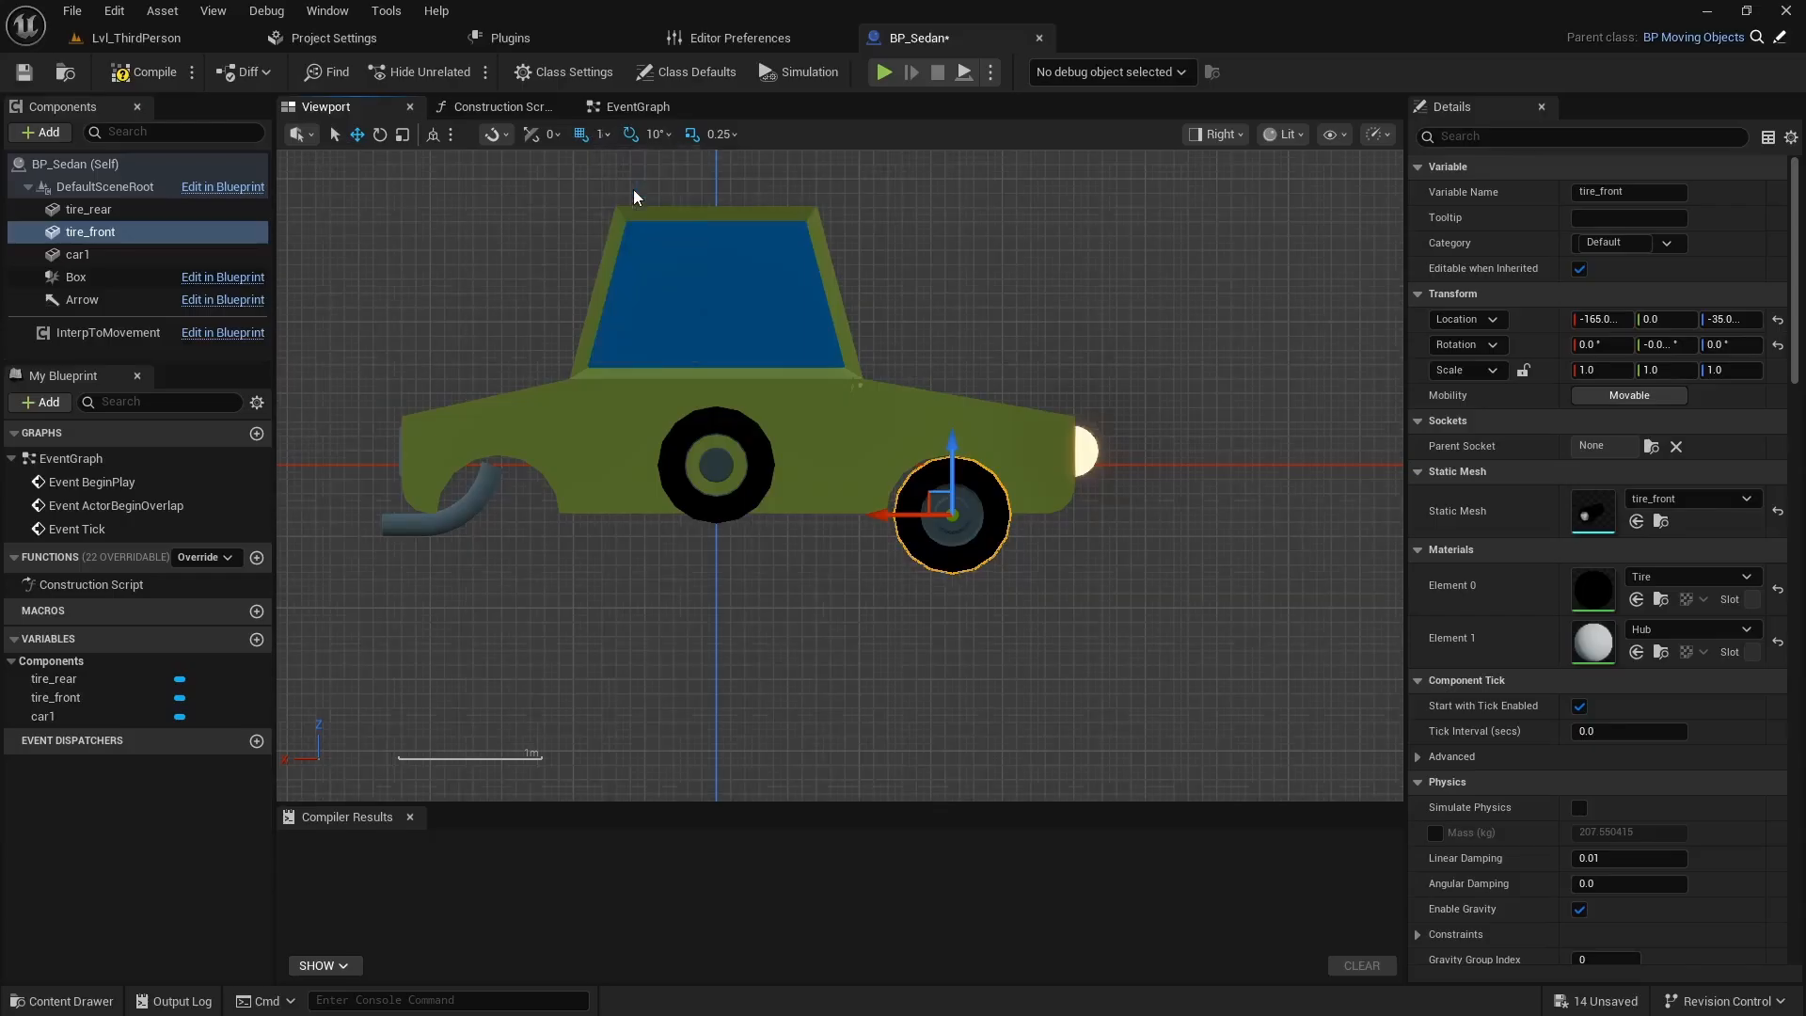
left_click_drag(928, 499, 925, 500)
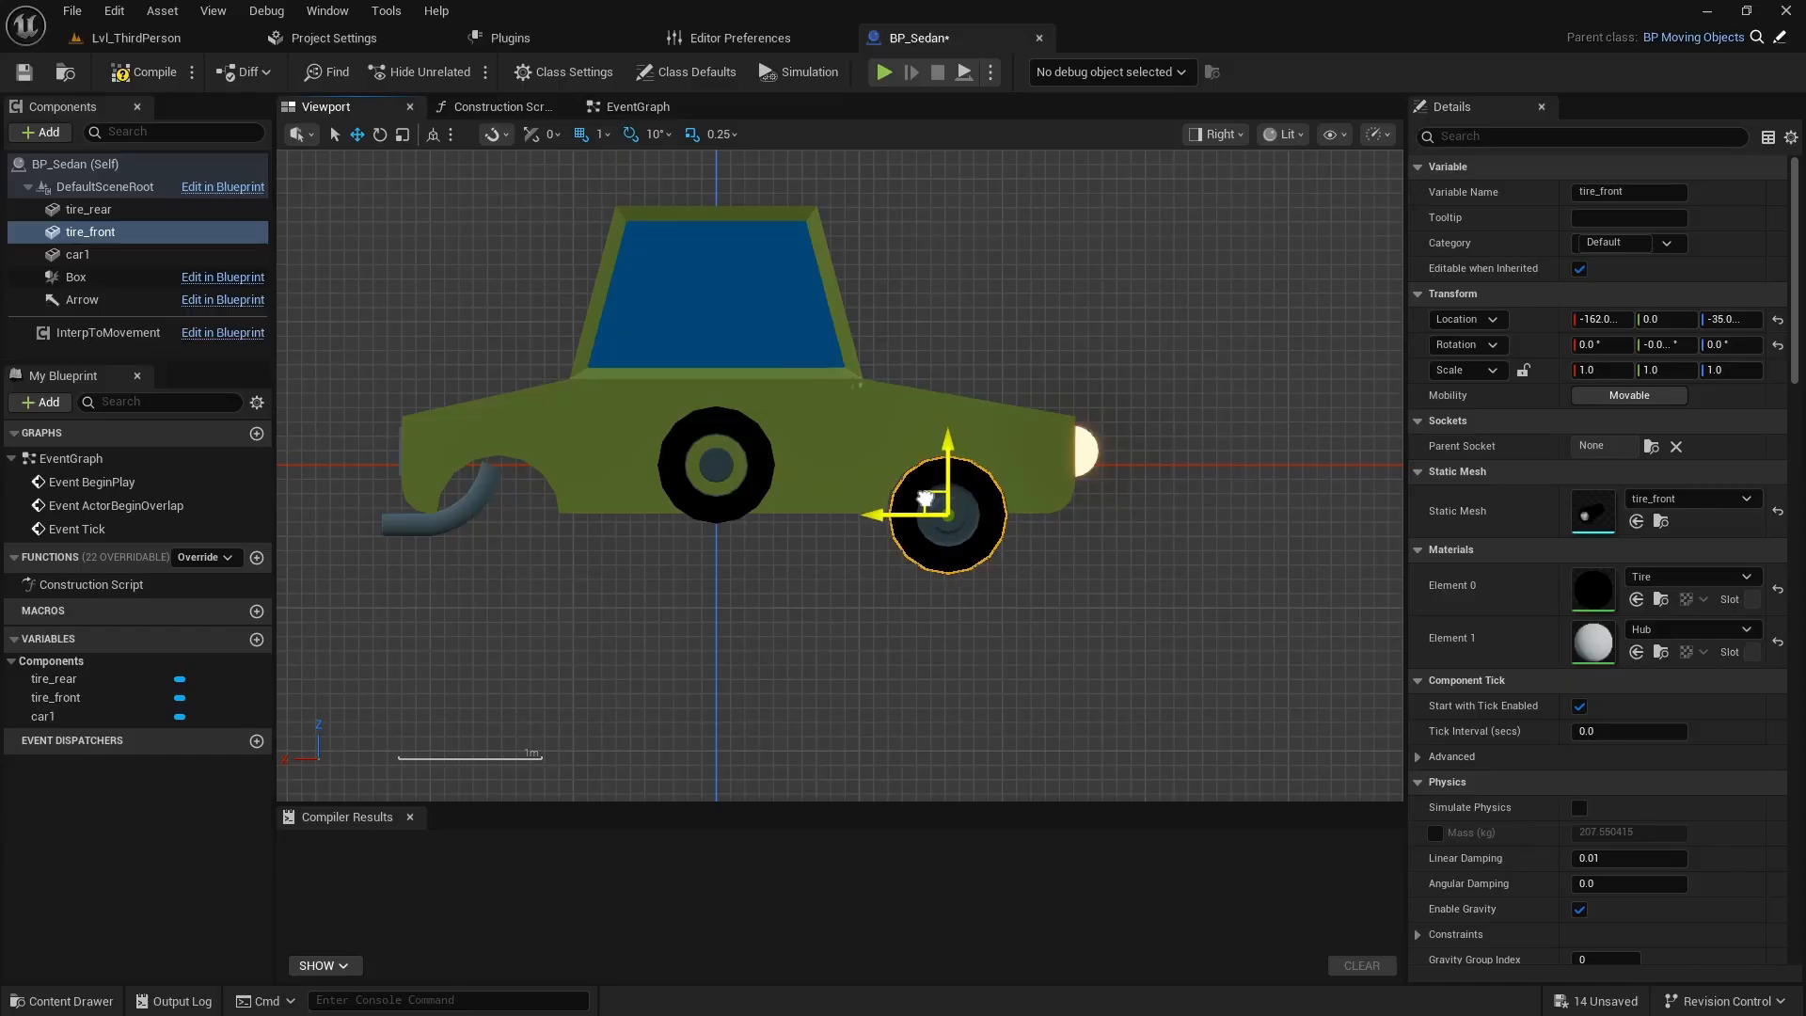
left_click_drag(950, 445, 950, 453)
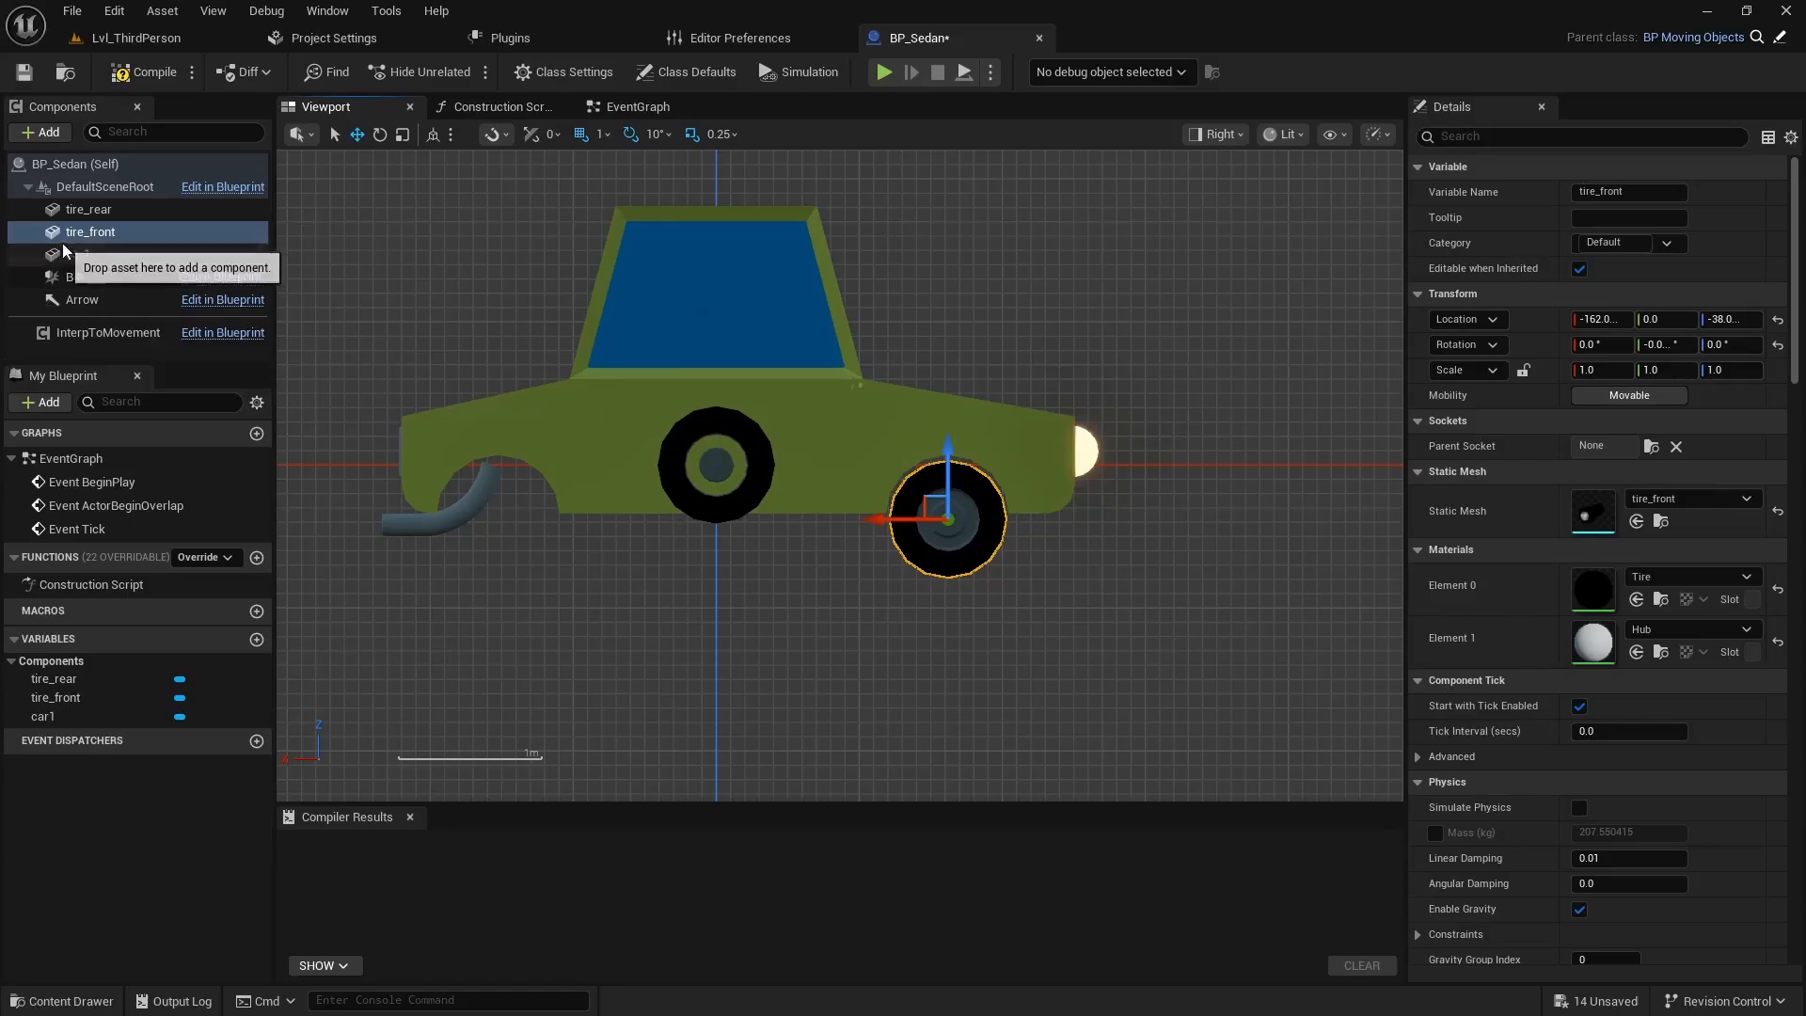
Move the tire_rear component into the rear wheel arch at X 153 and Z -37.
left_click(89, 209)
left_click_drag(693, 449, 474, 501)
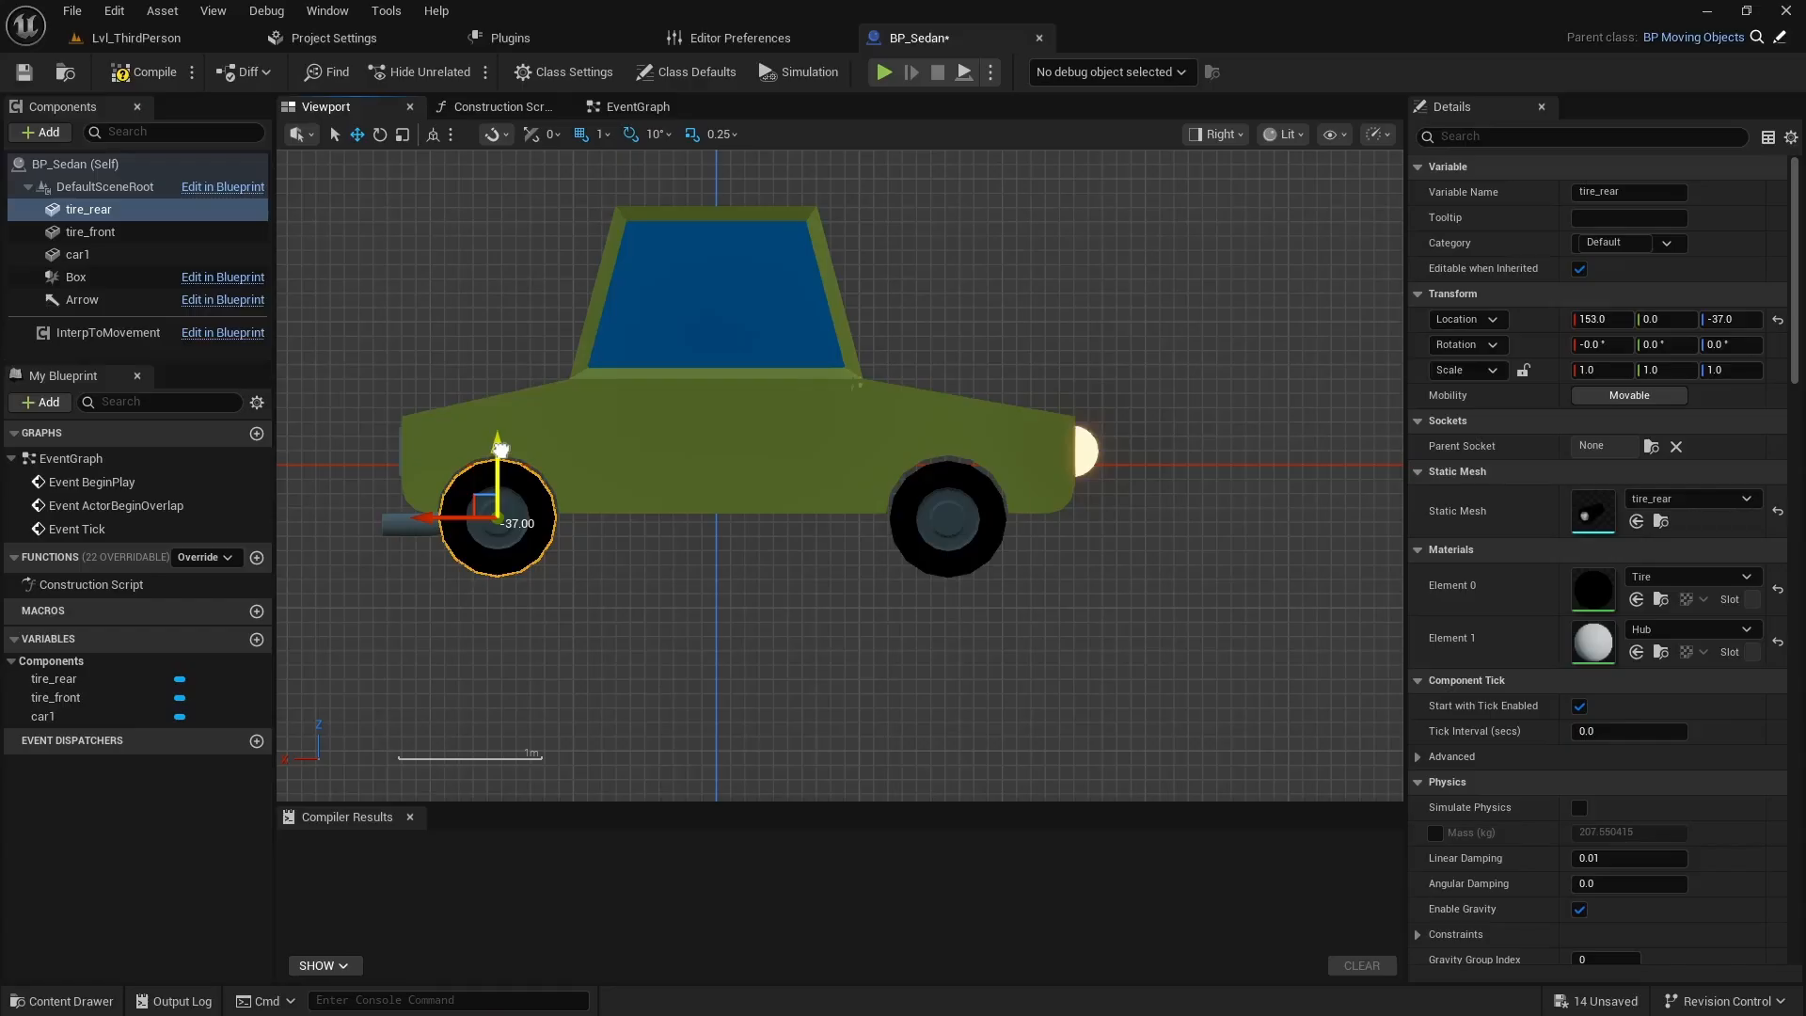
left_click_drag(499, 449, 500, 448)
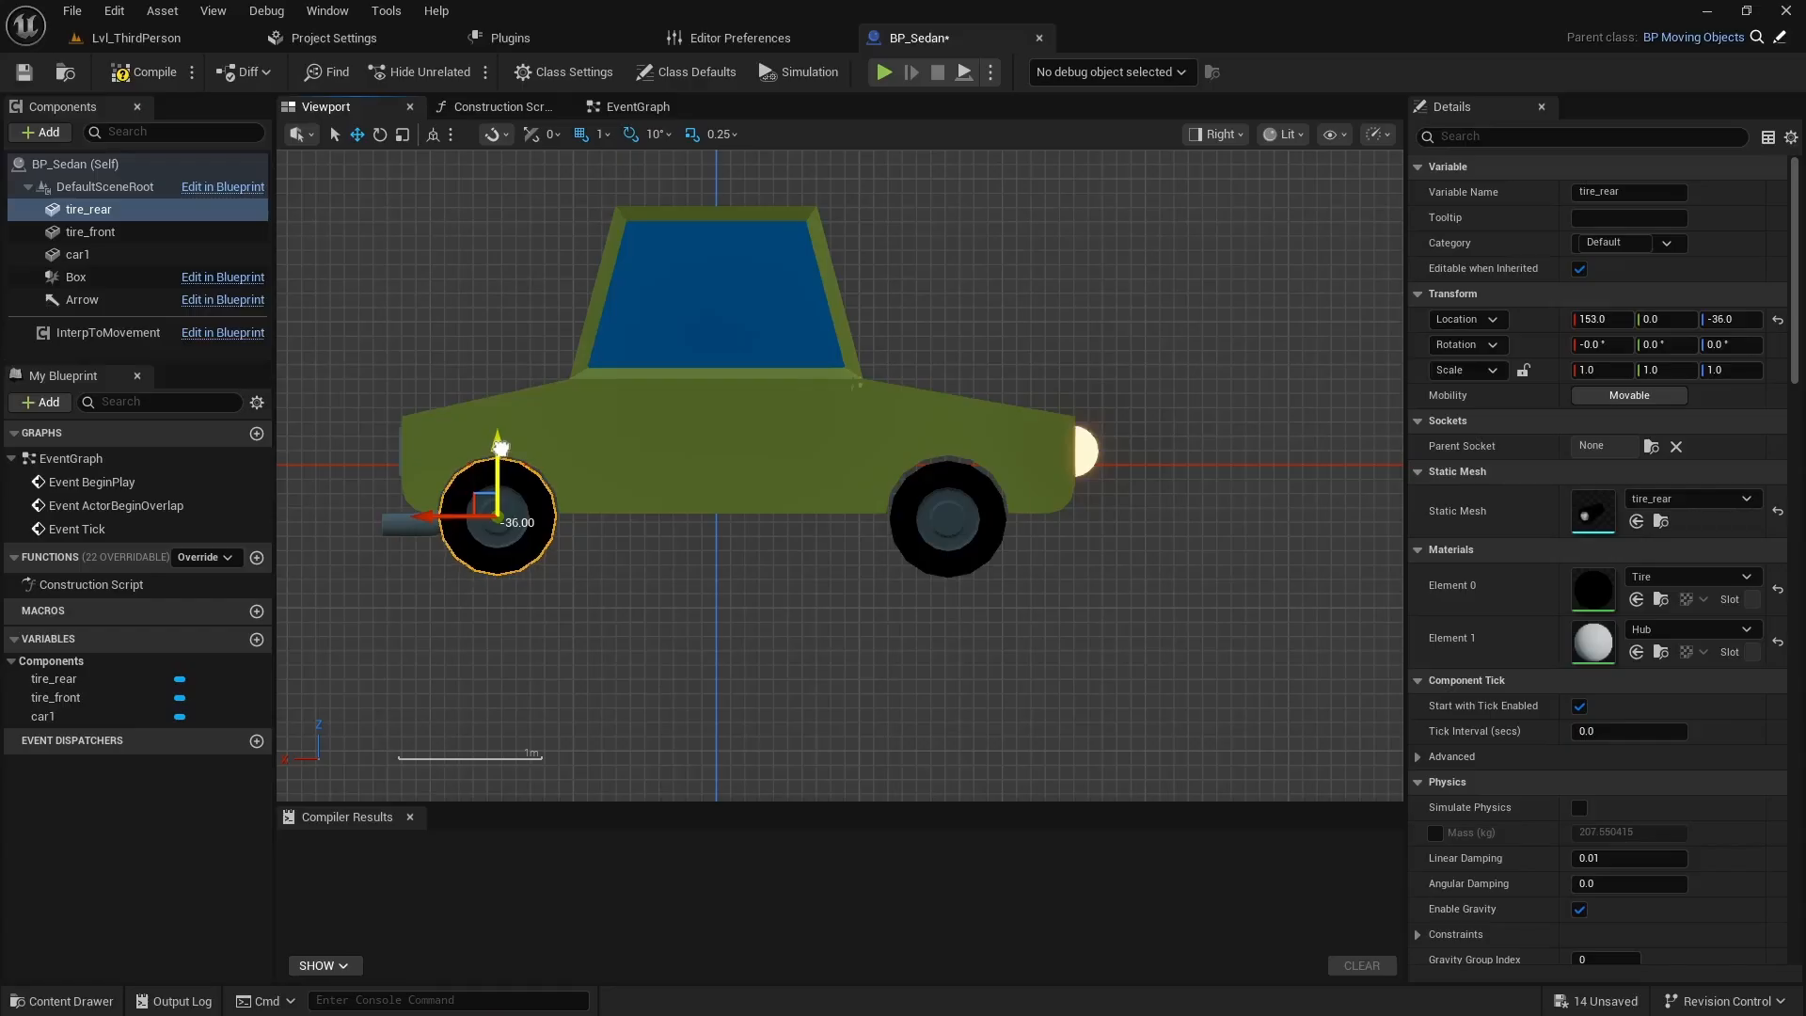
left_click_drag(500, 448, 500, 451)
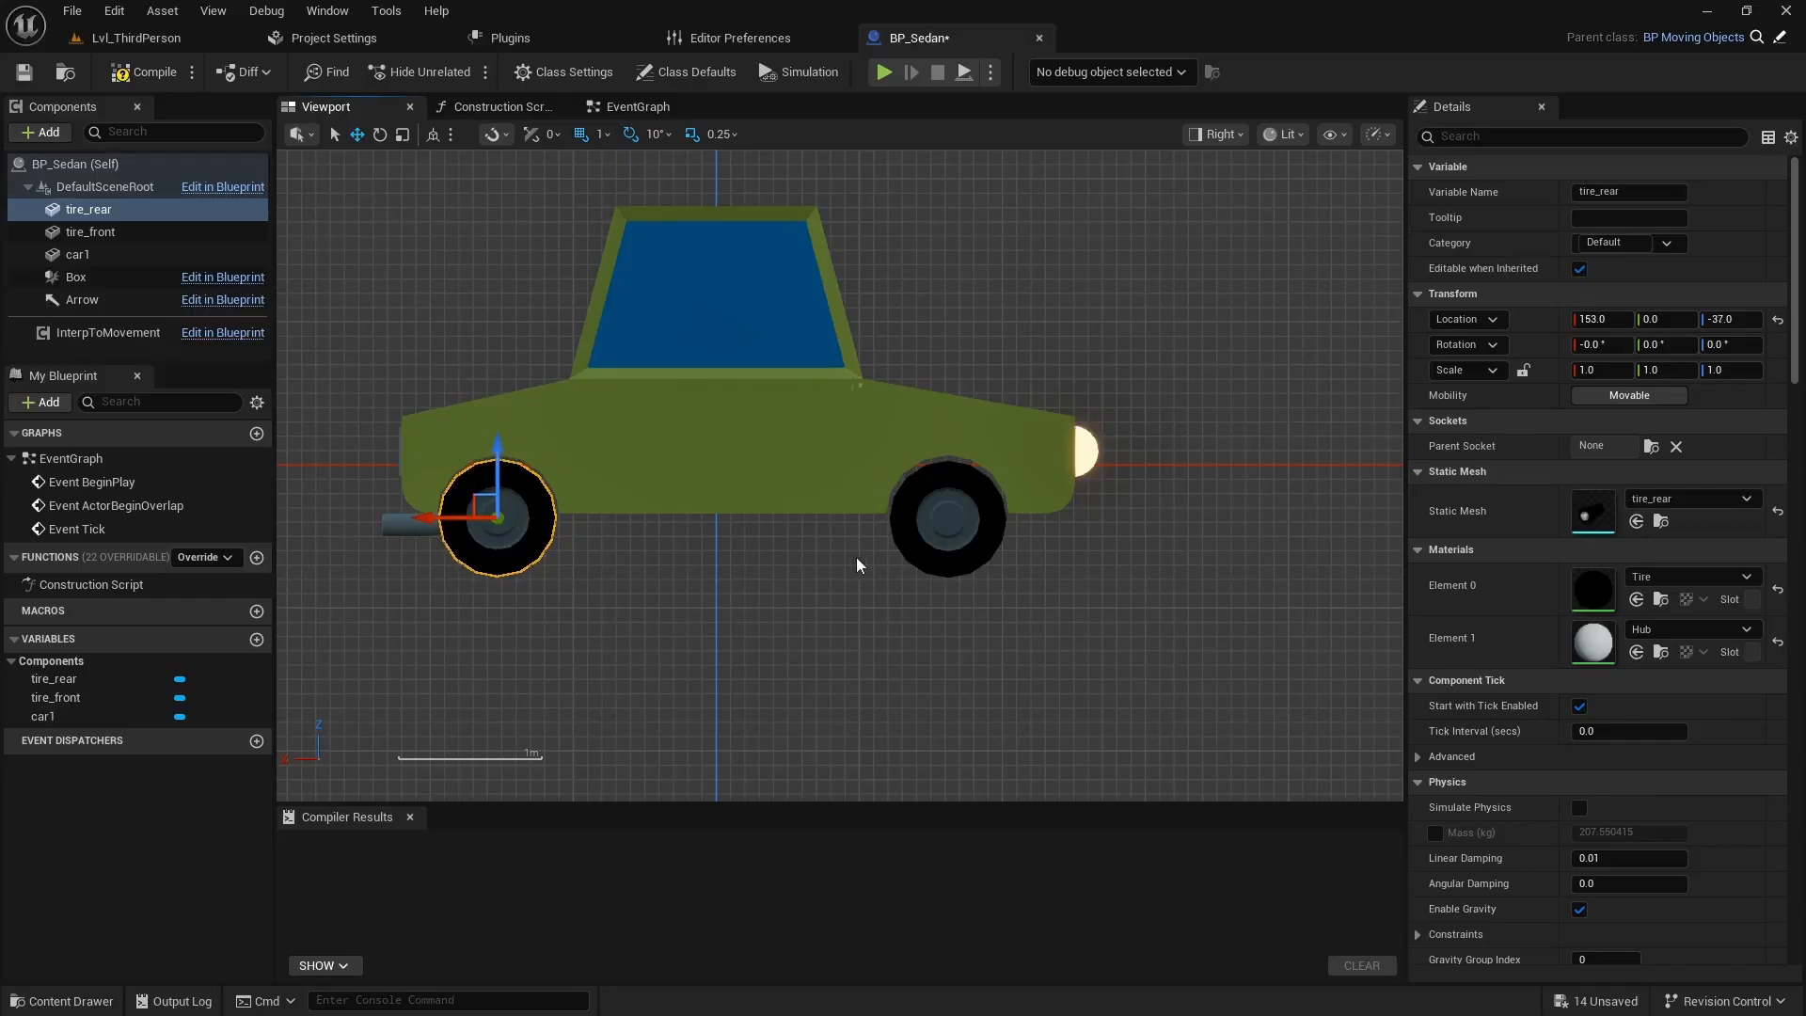
Raise tire_front to a Z location of about -37 and inspect both pairs of wheels in the perspective view.
left_click(940, 531)
left_click_drag(947, 457, 948, 457)
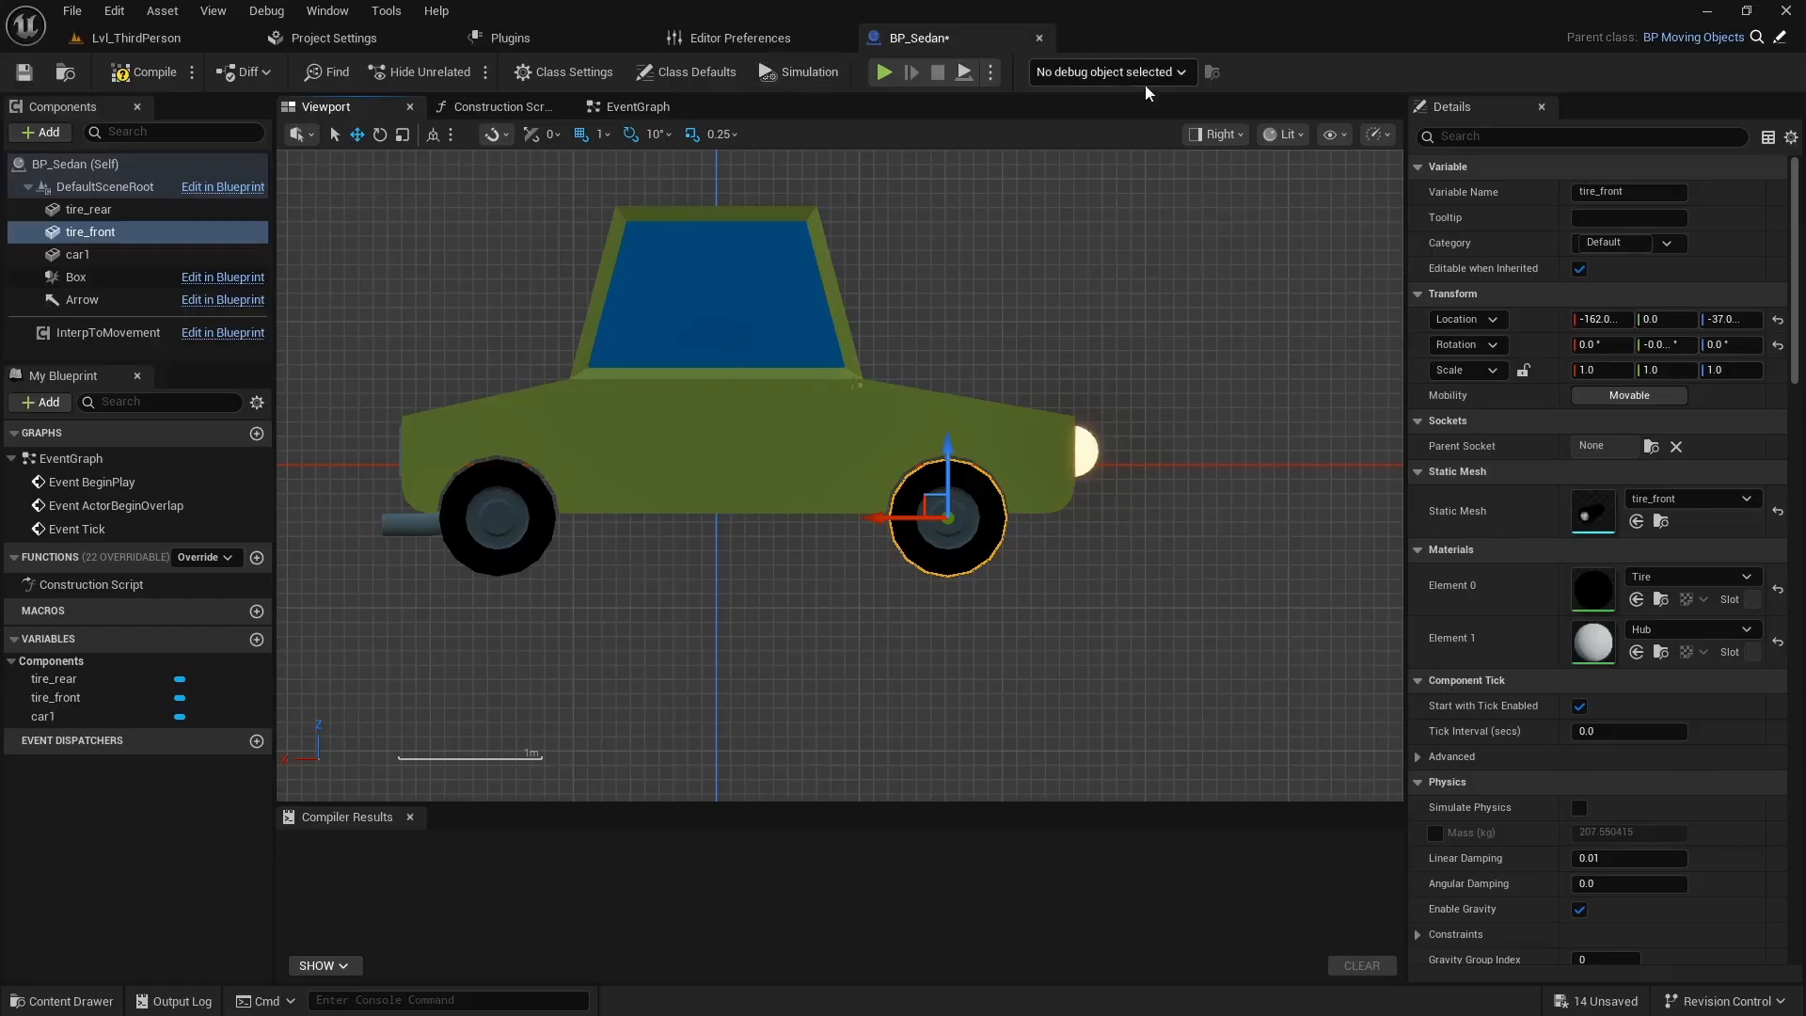
left_click(1217, 133)
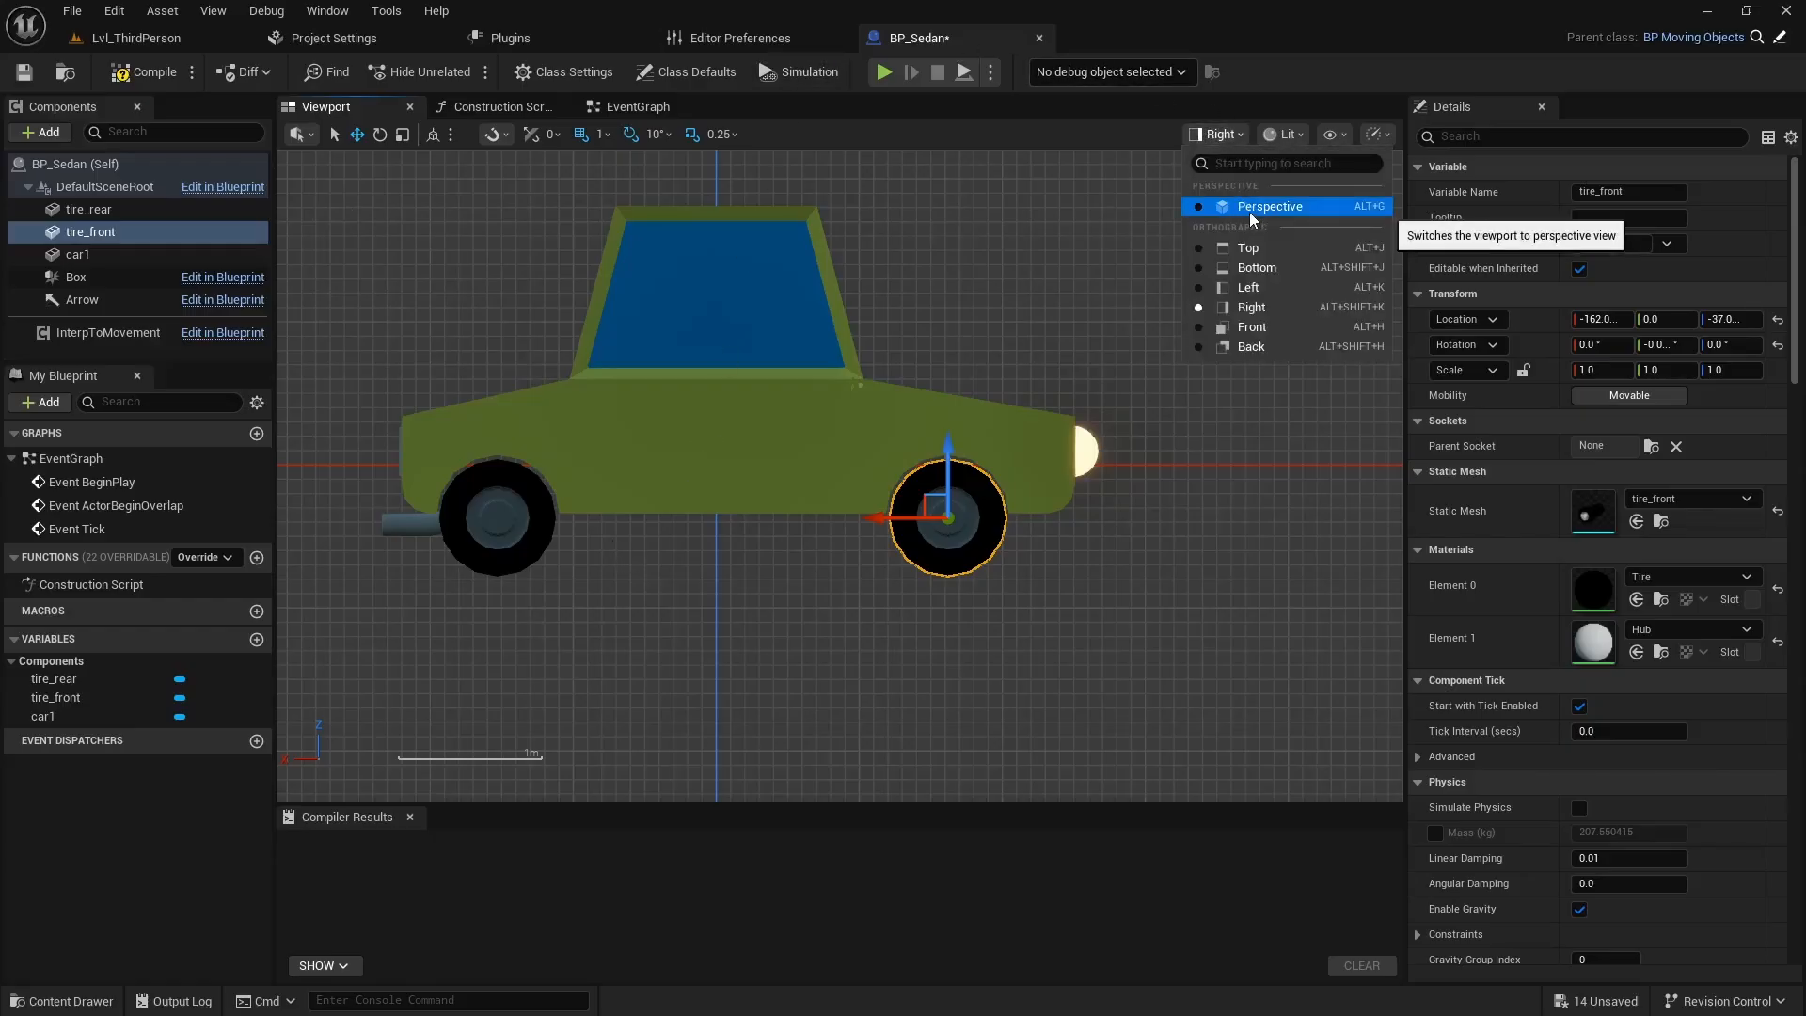
left_click(1252, 212)
left_click_drag(873, 499, 922, 526, "alt")
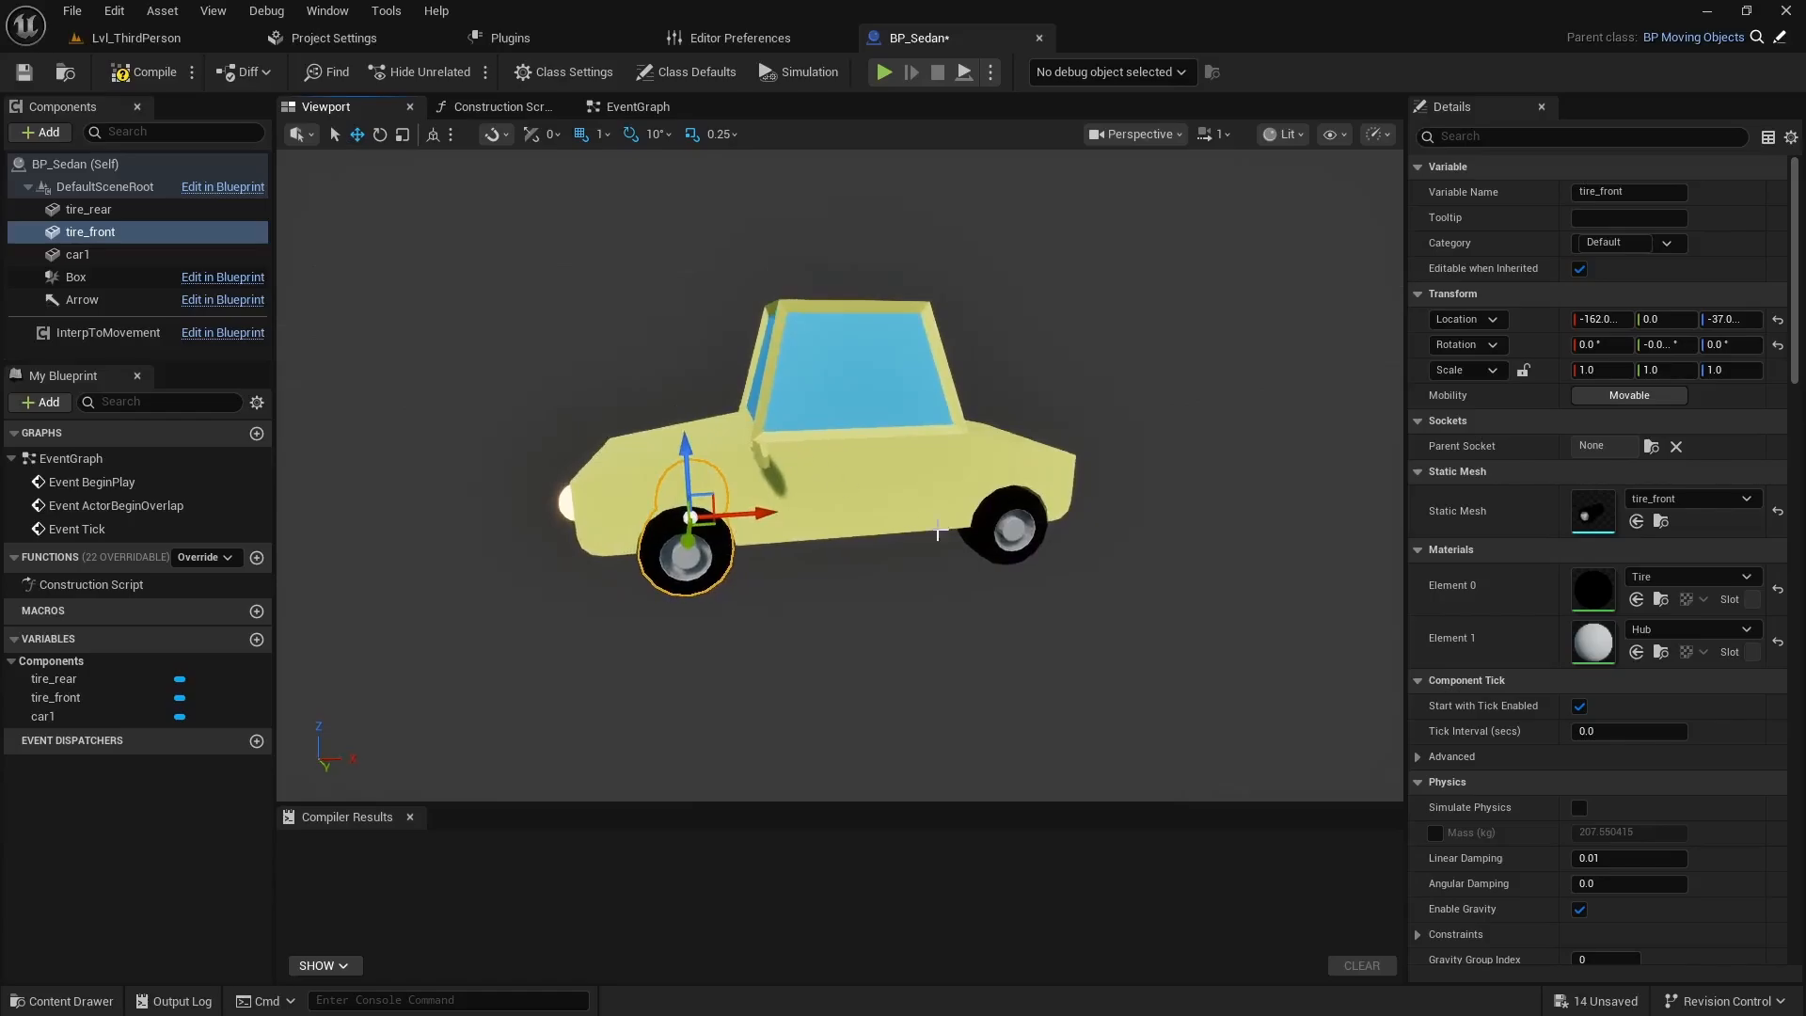
left_click(1011, 539)
left_click_drag(1091, 638, 1053, 663, "alt")
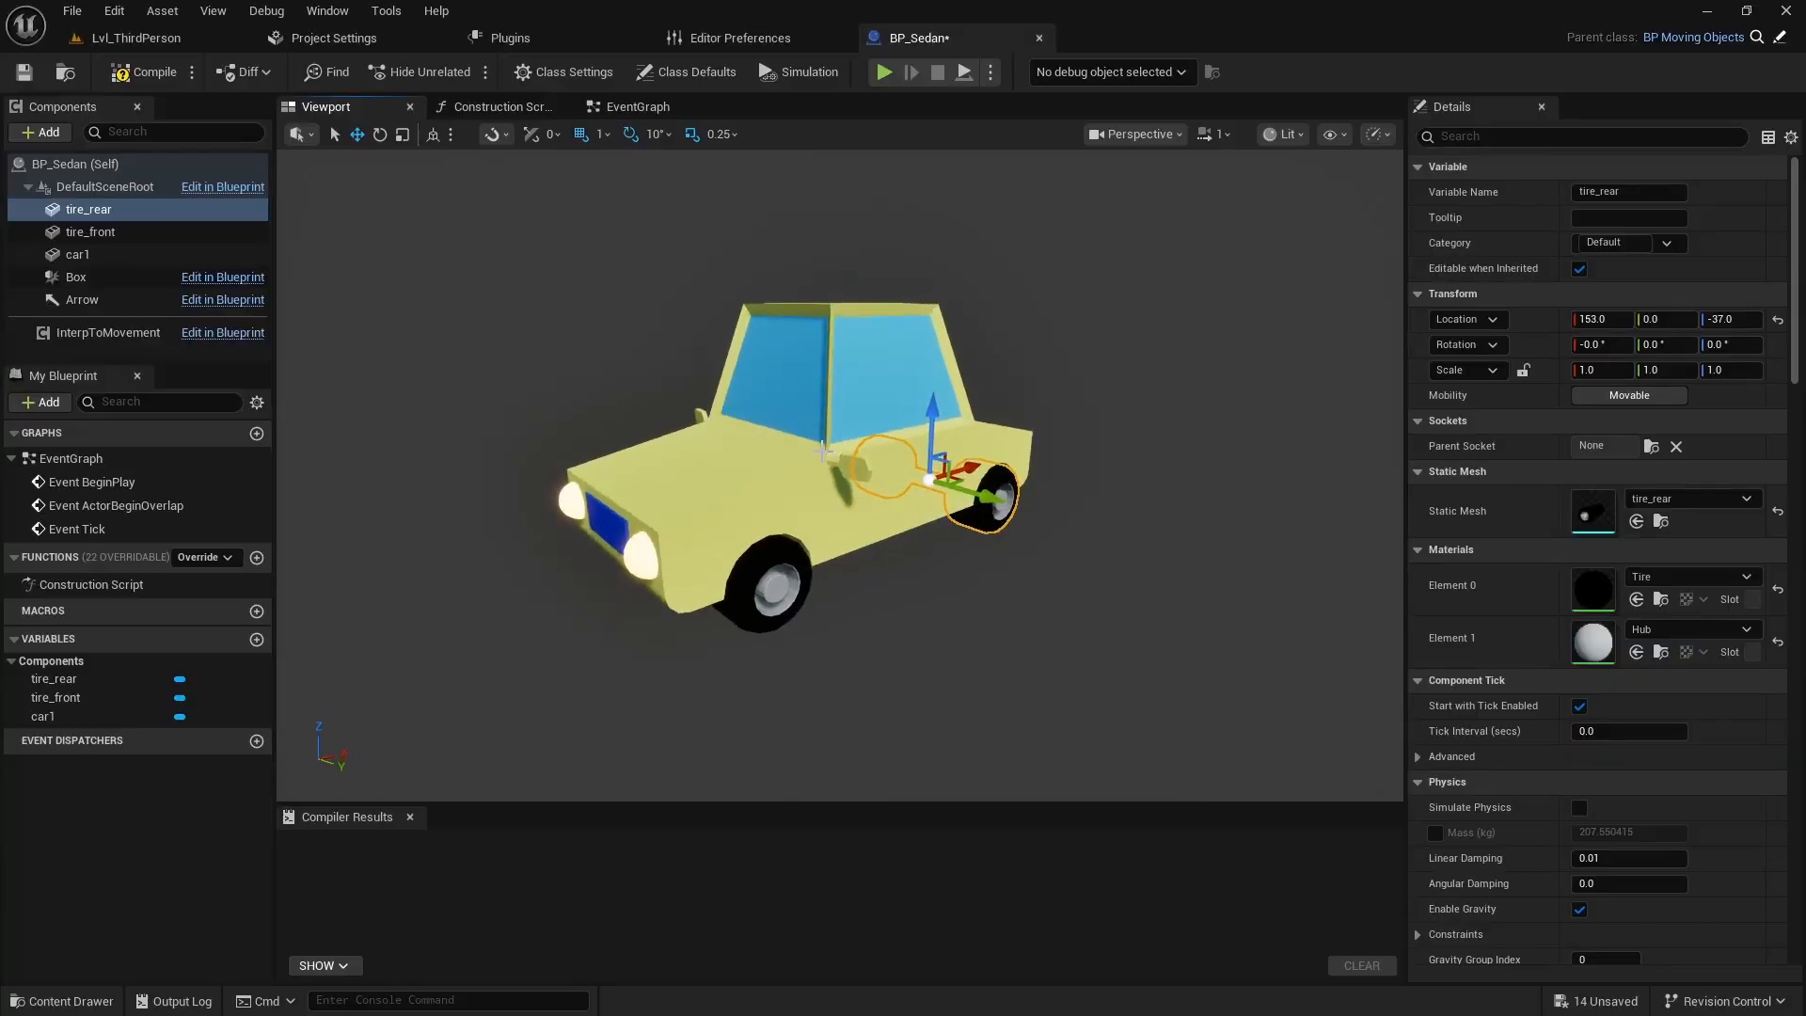
Assign the car1 mesh as the Preview Mesh in BP_Sedan's class defaults and compile the Blueprint.
left_click(81, 166)
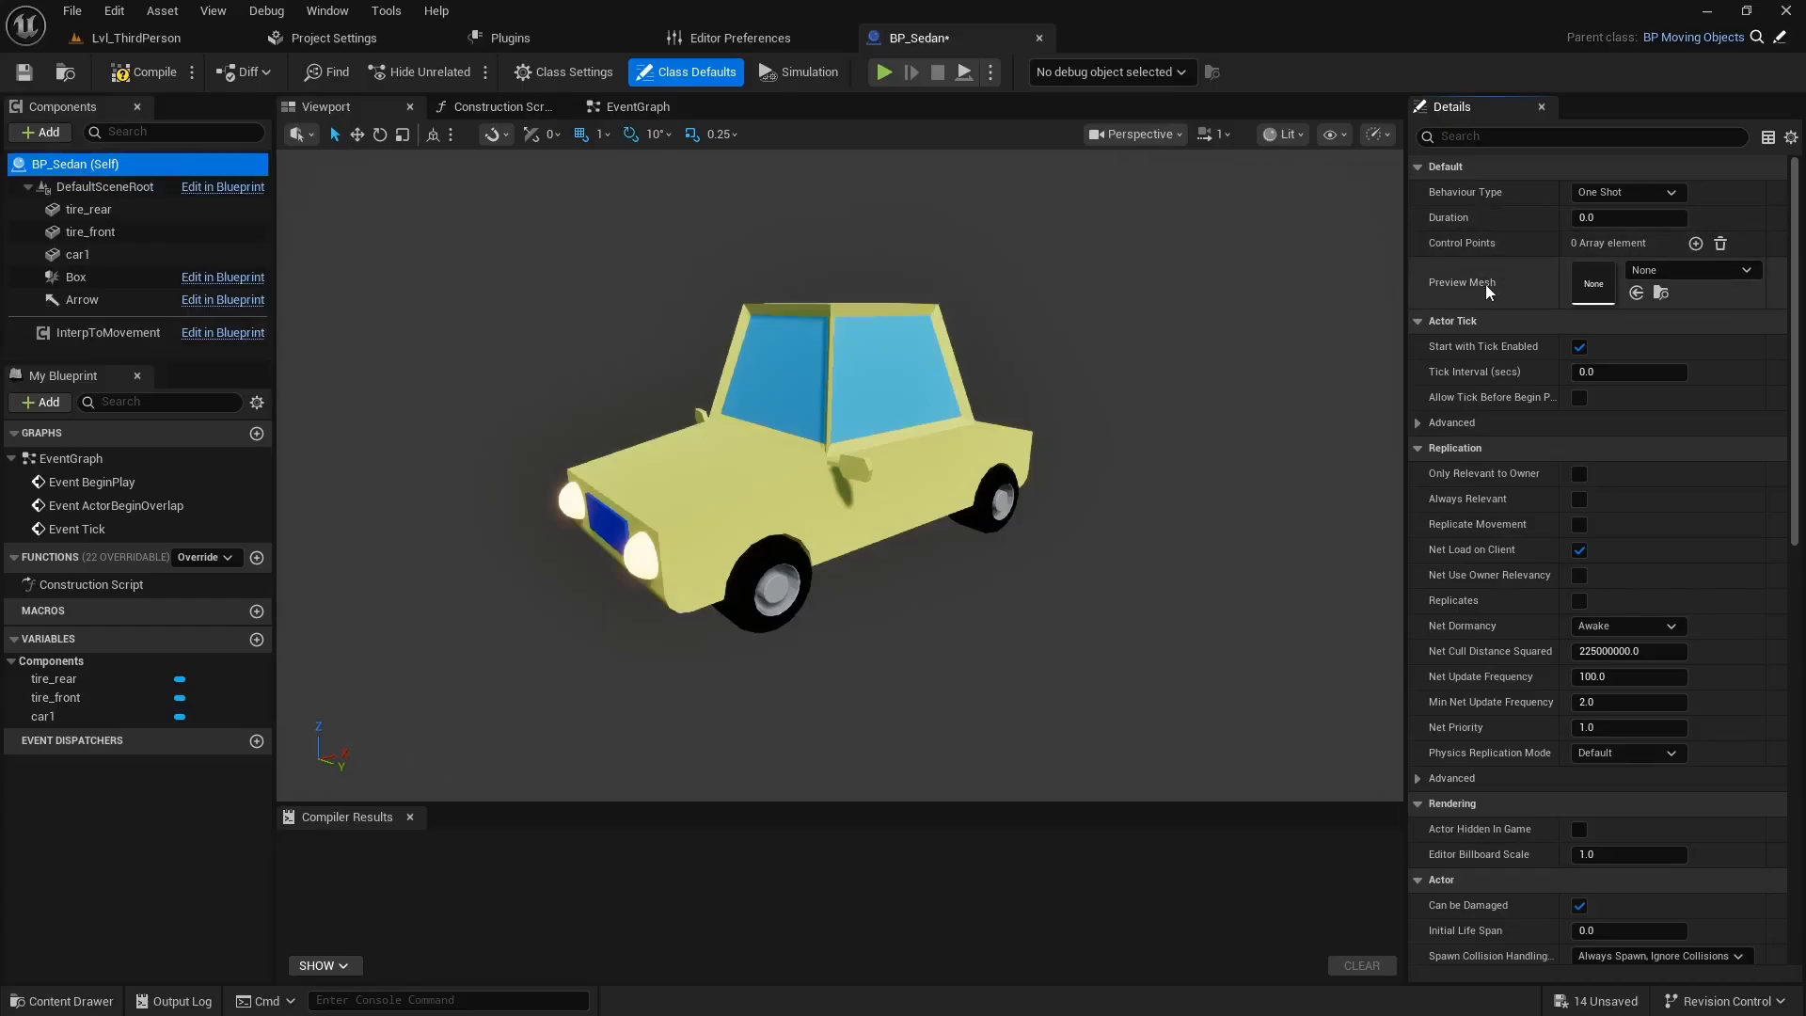
left_click(1723, 273)
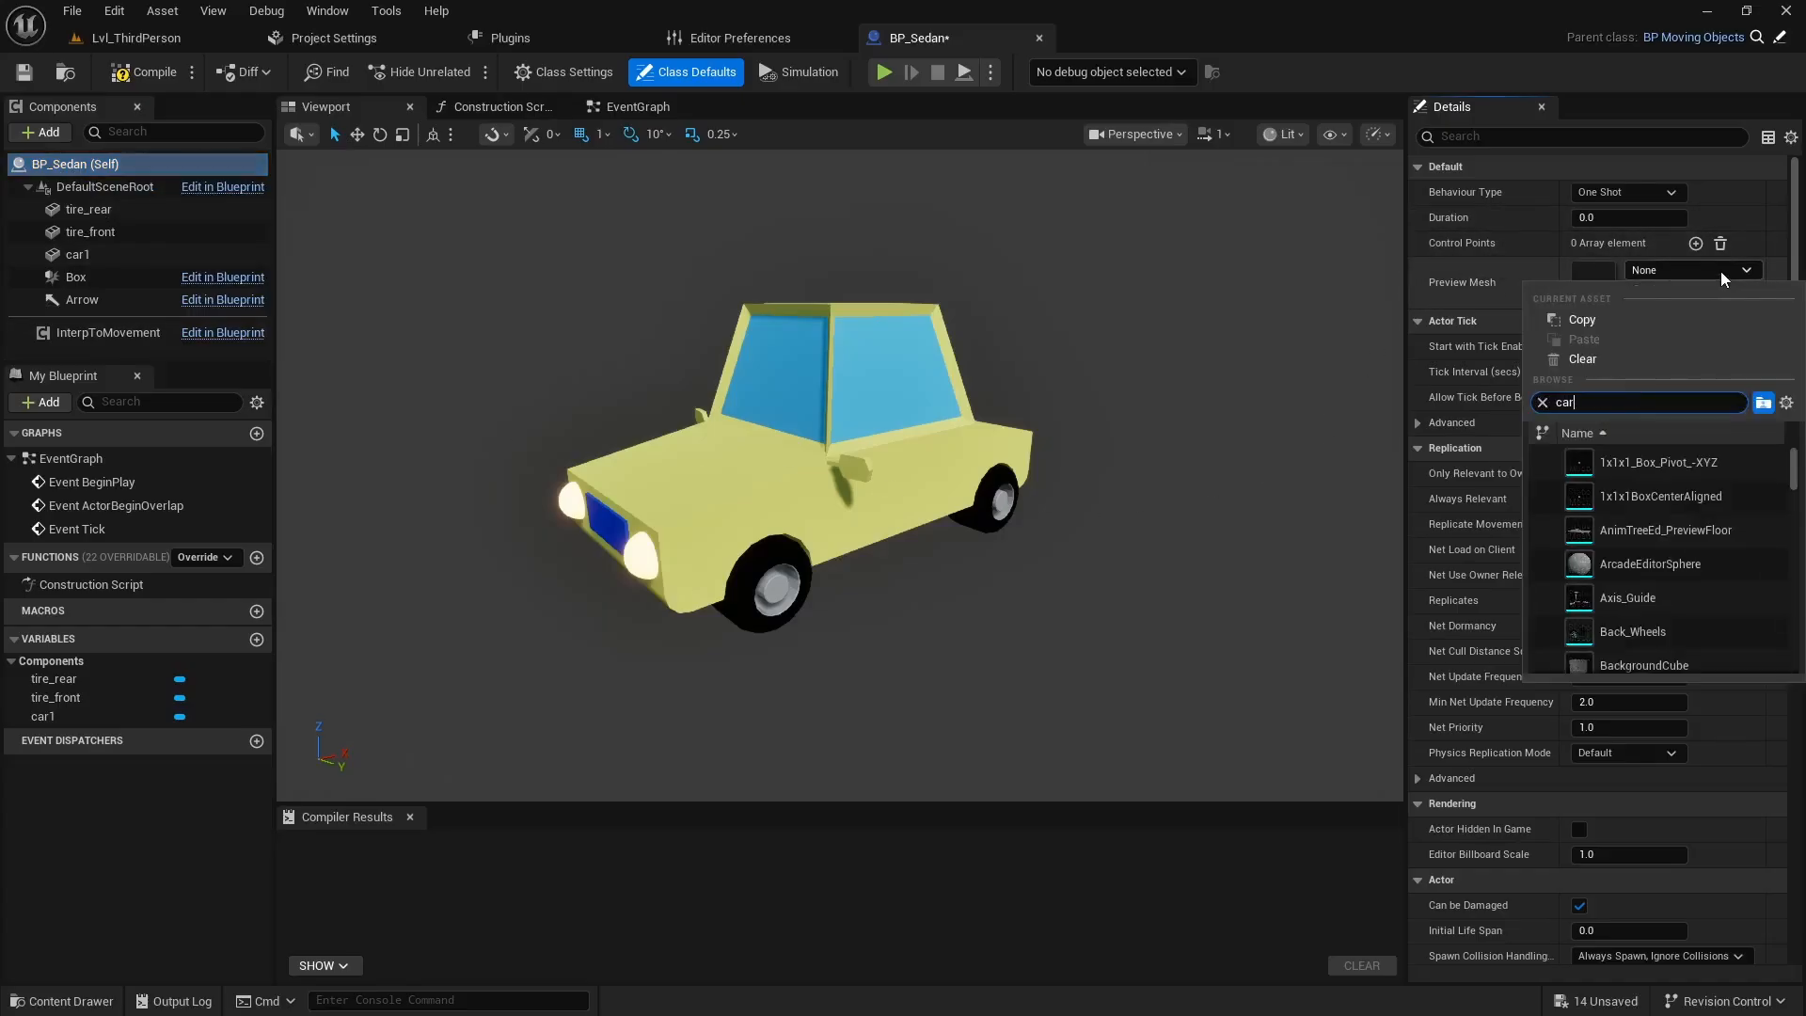
type("car")
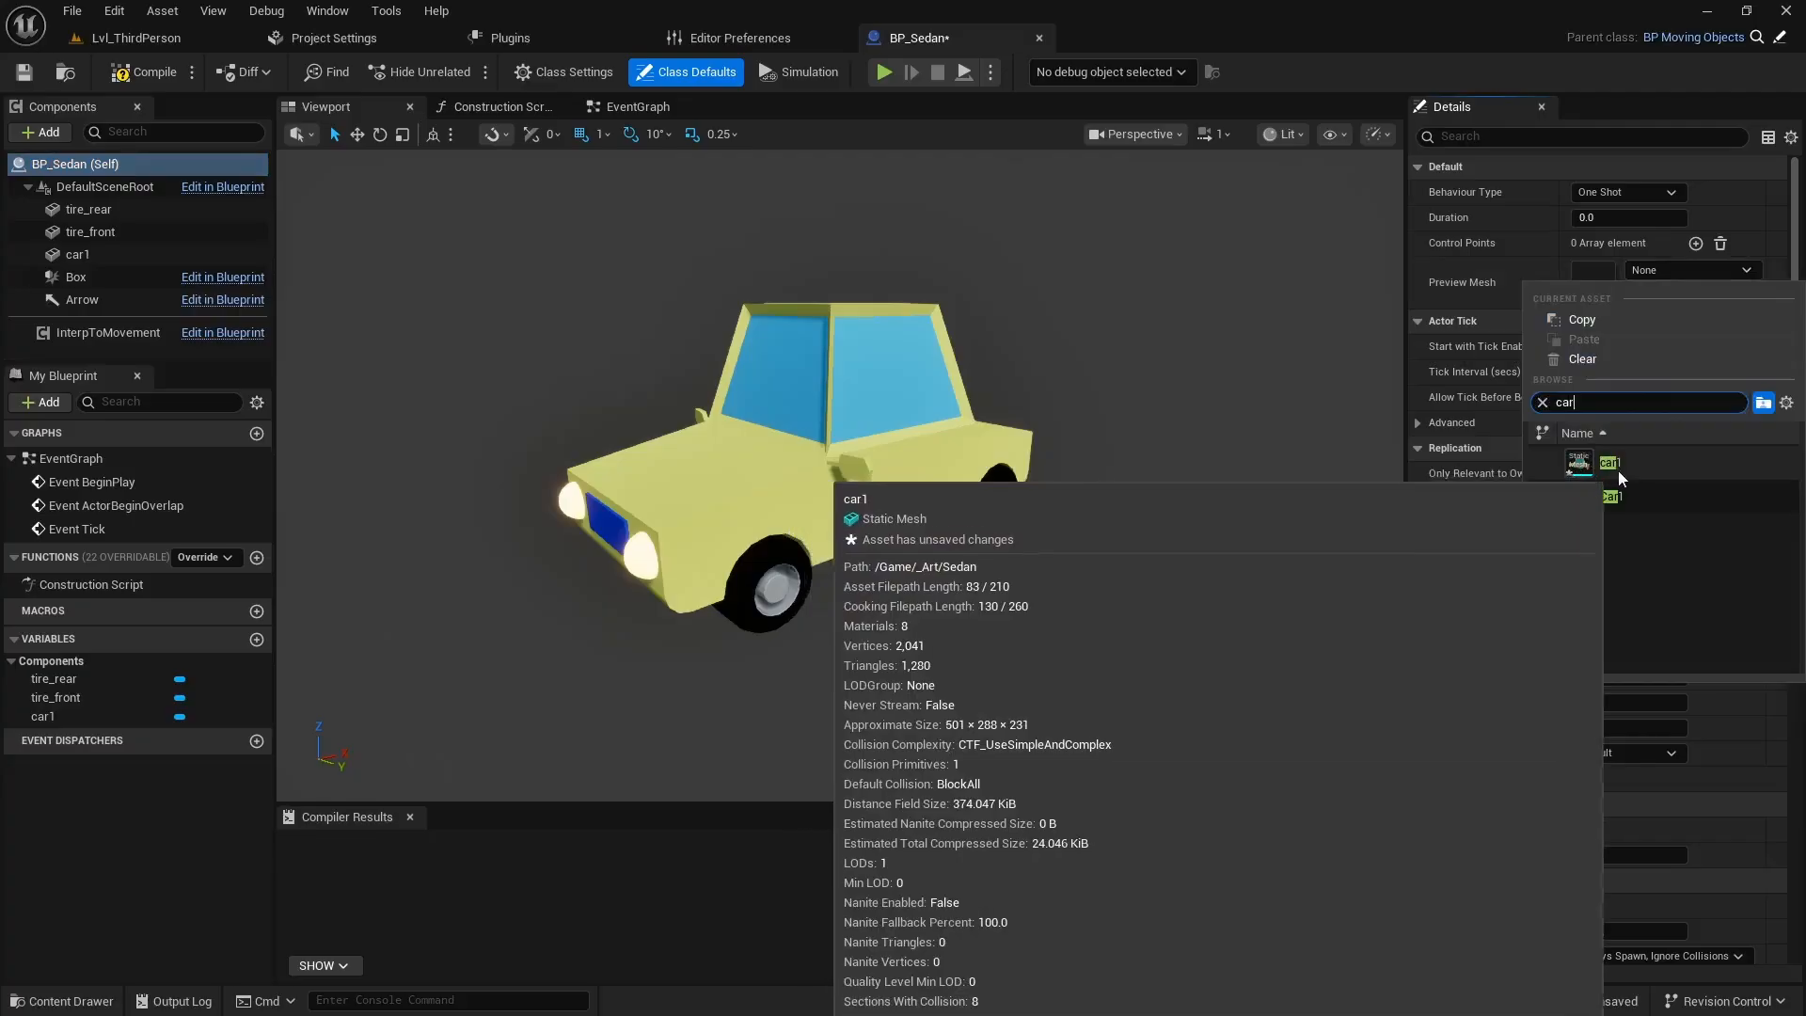
left_click(1617, 474)
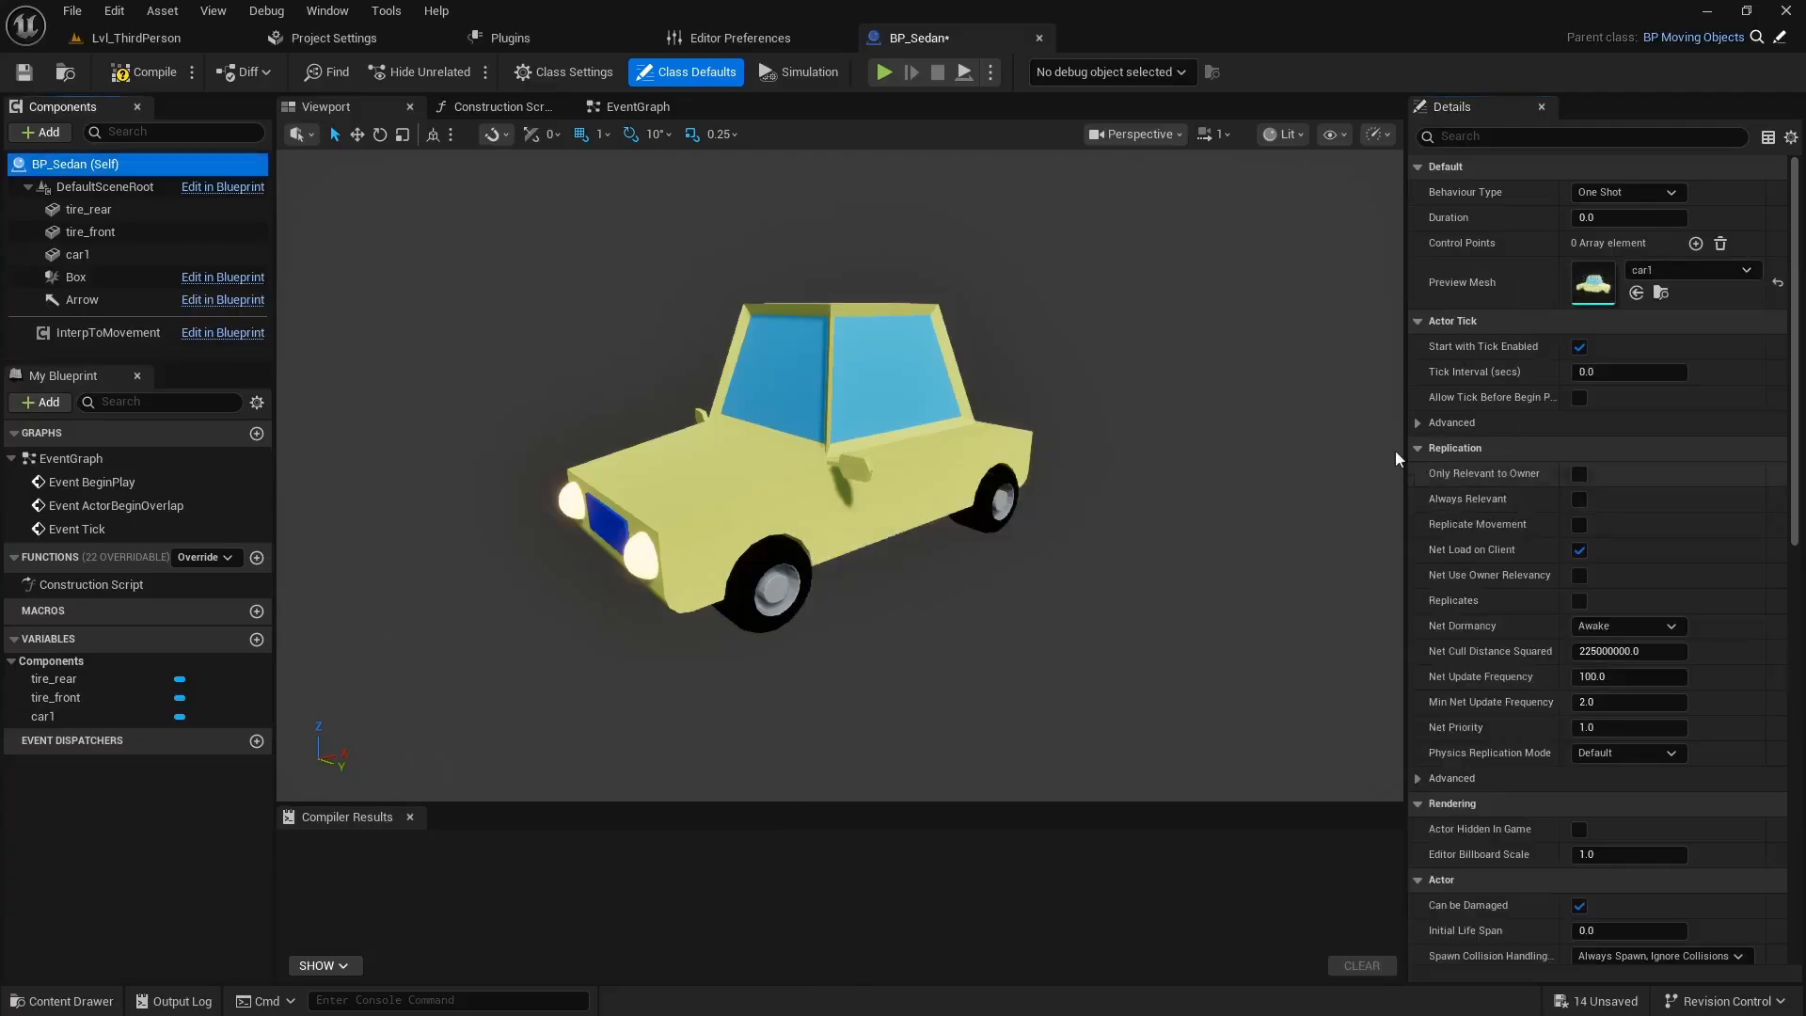
left_click(146, 72)
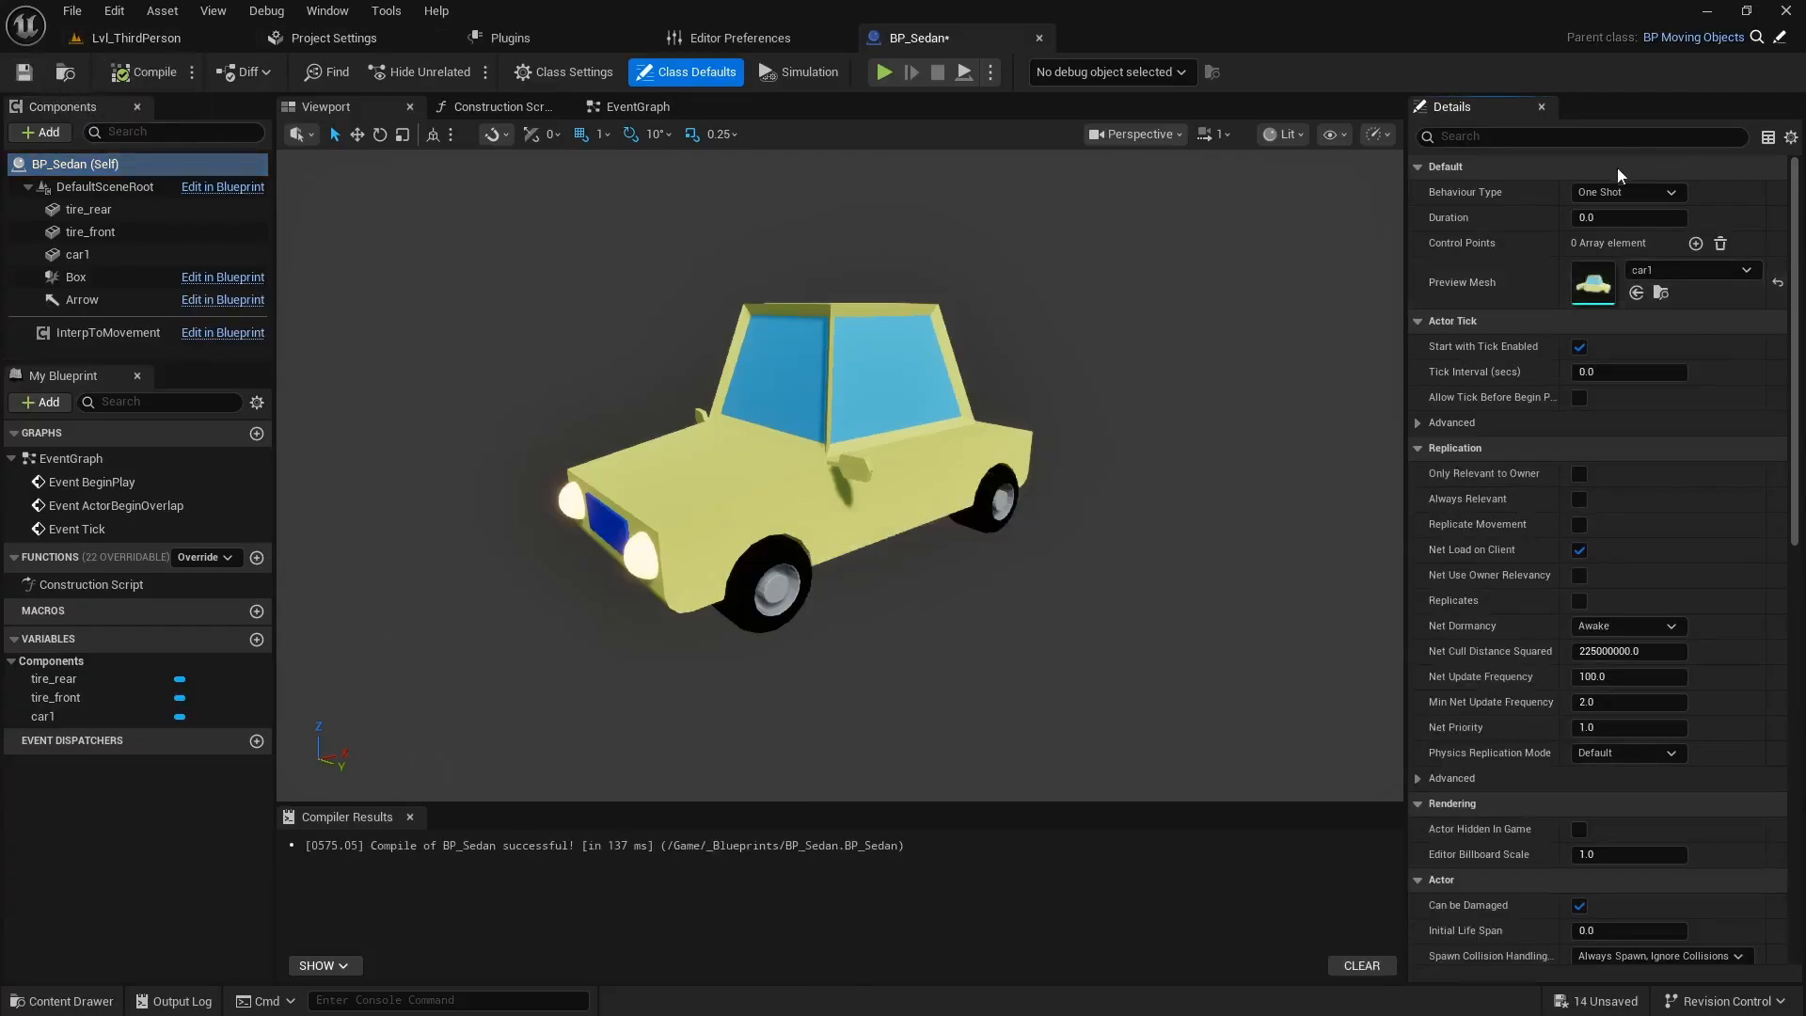
Set BP_Sedan's Behaviour Type to Loop Reset and Duration to 10, compile the Blueprint and save it.
left_click(1599, 194)
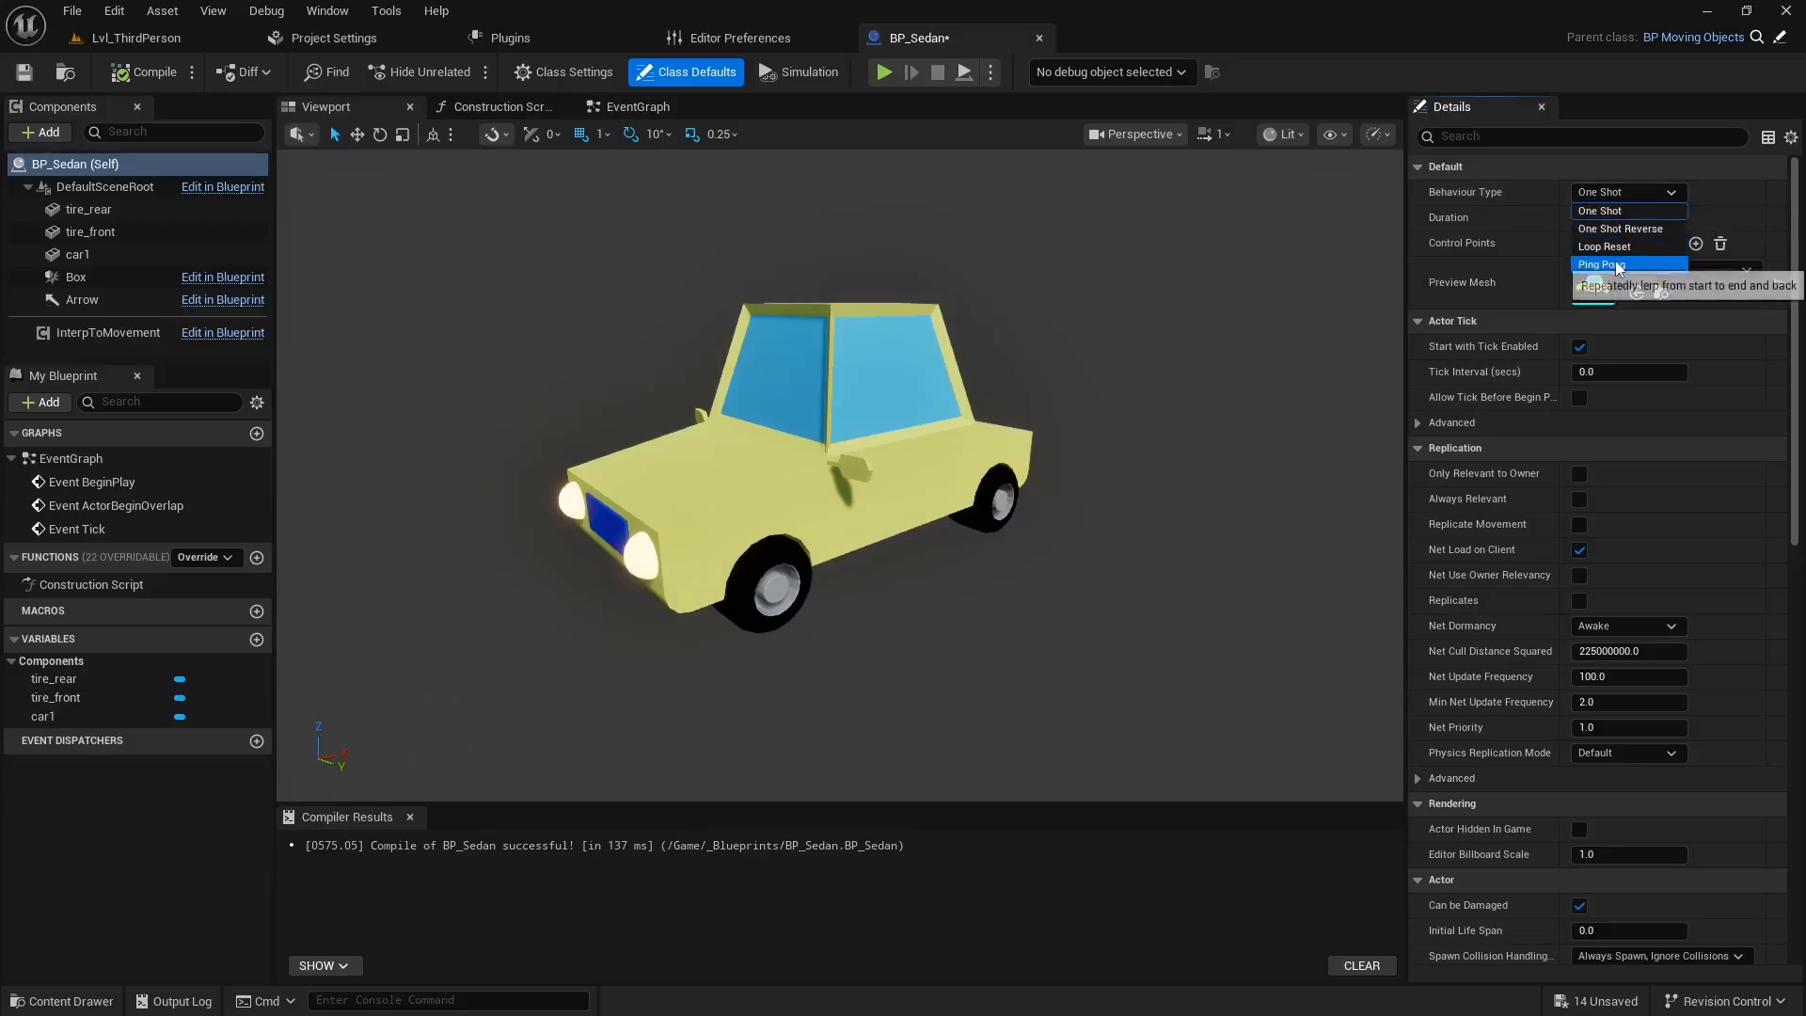
left_click(1603, 246)
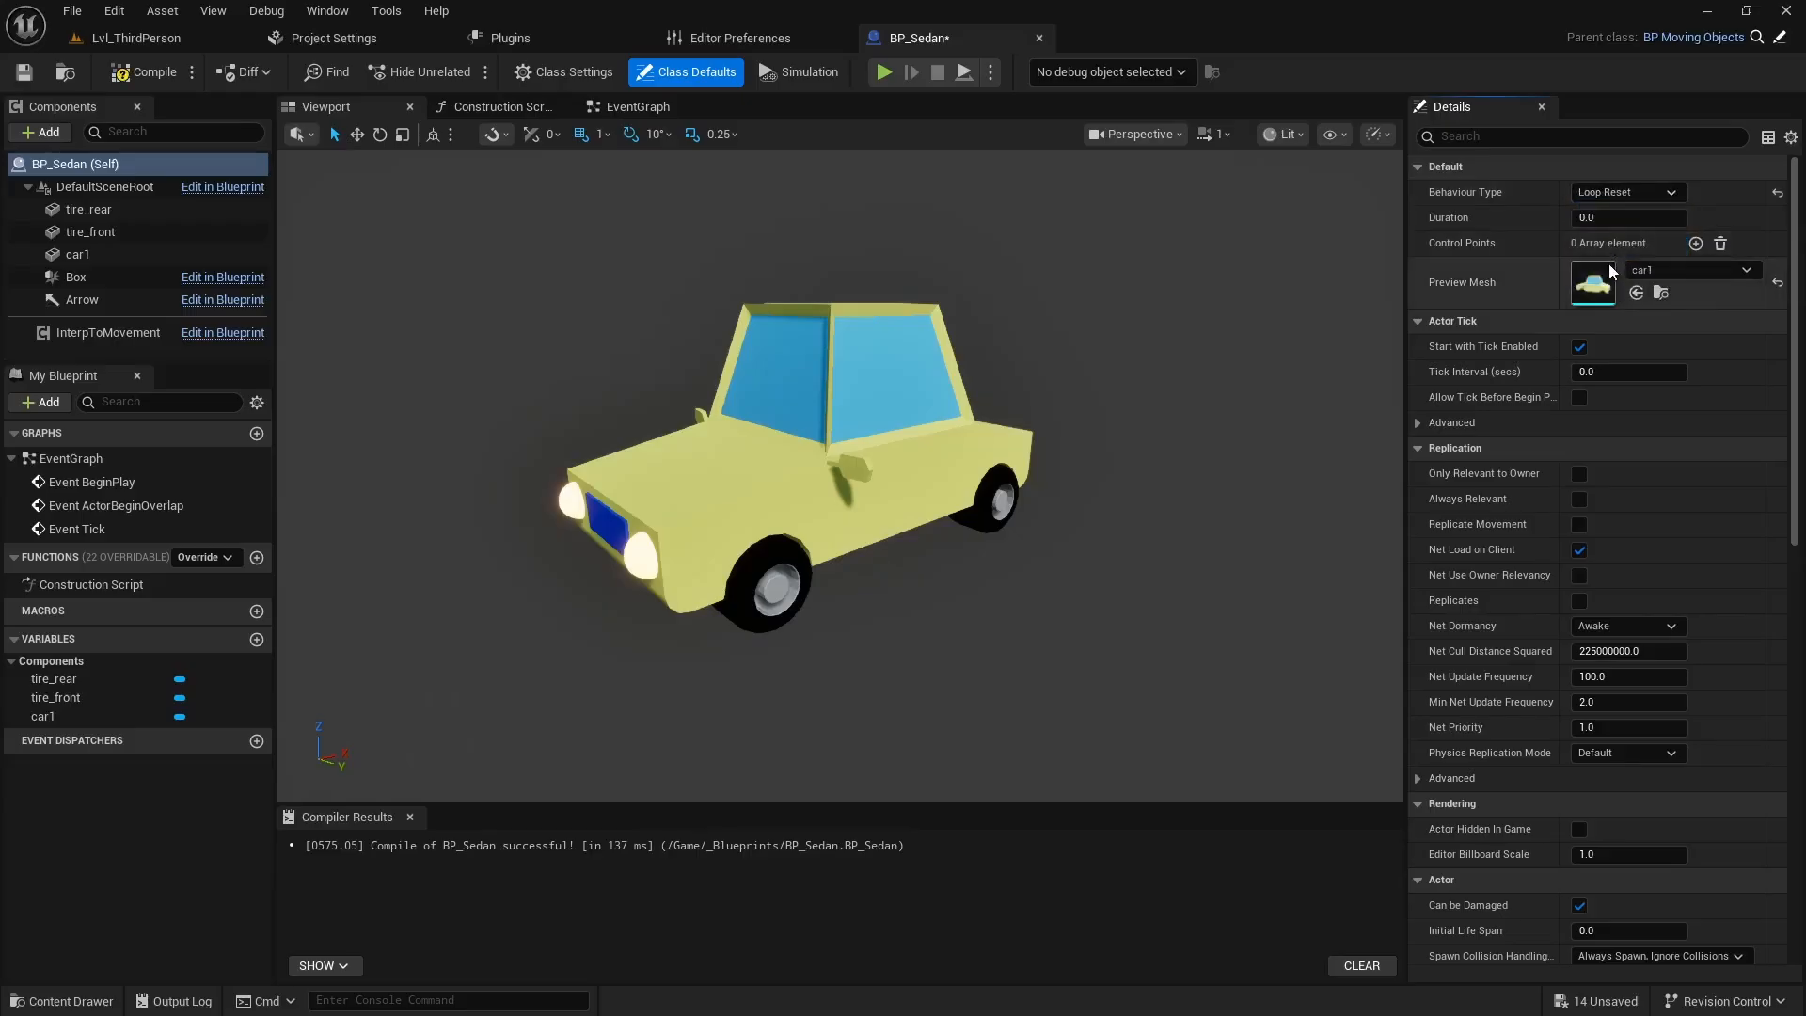
left_click(1615, 217)
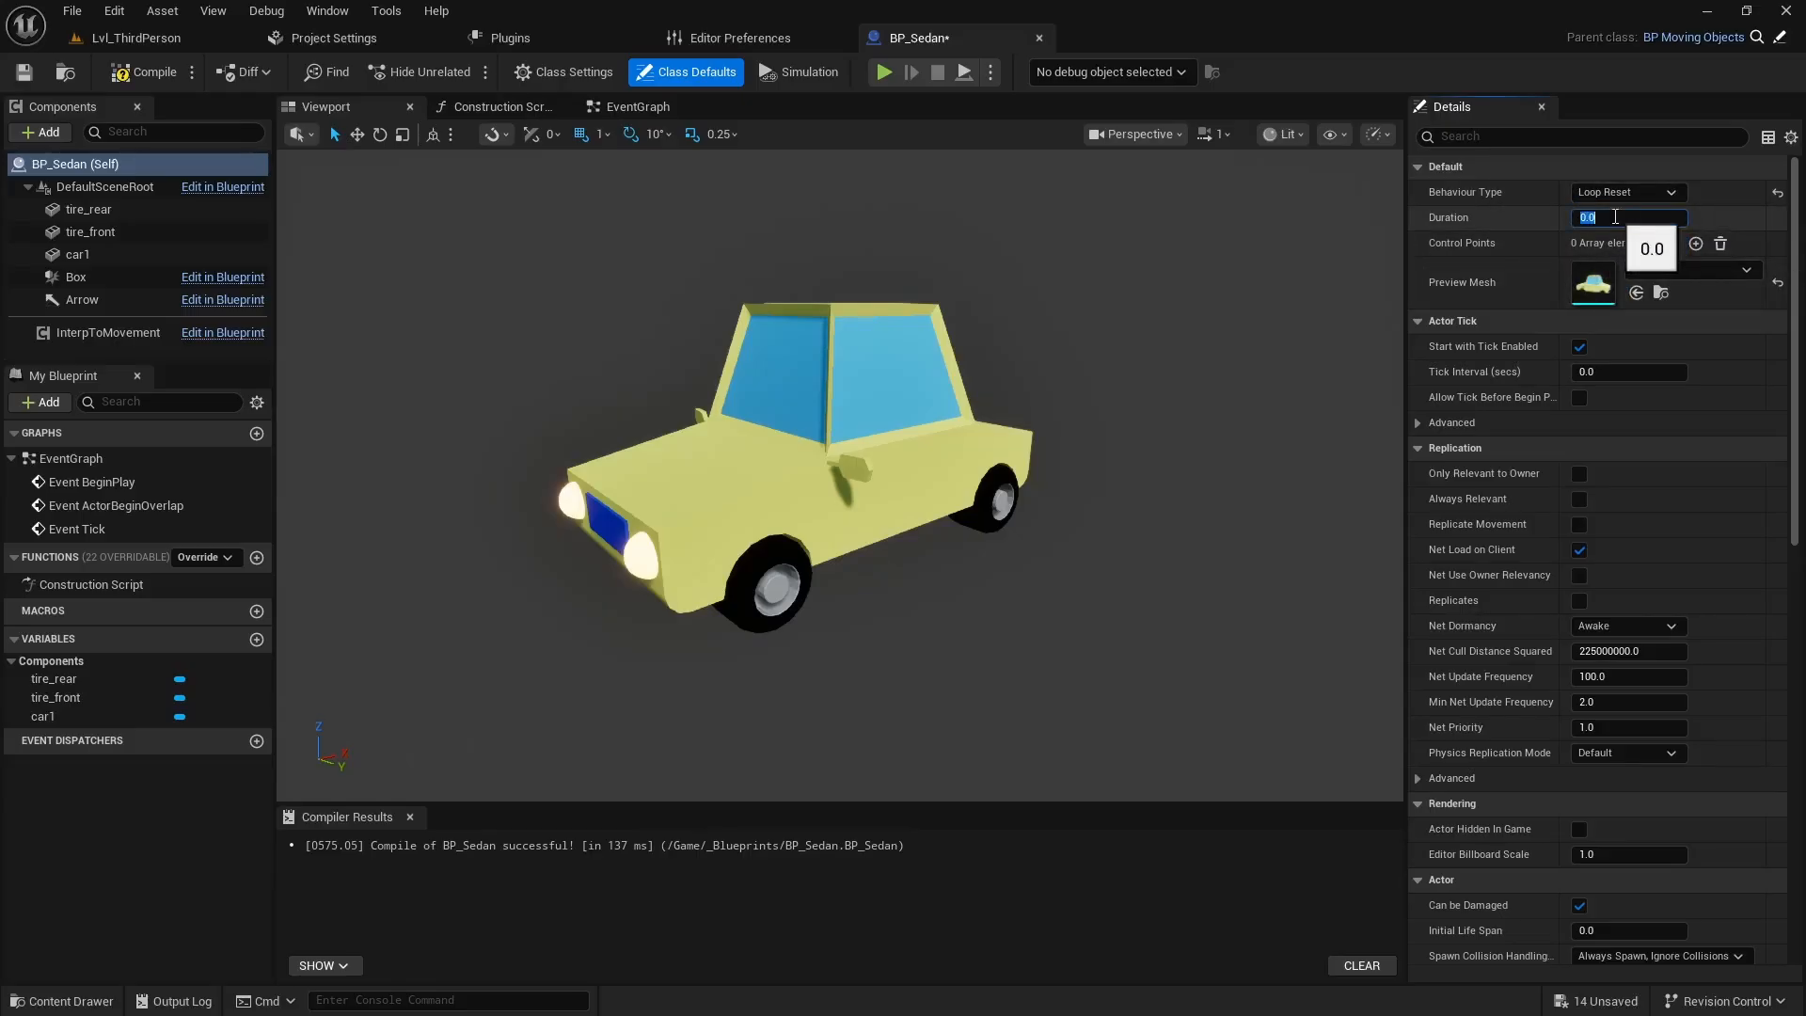
type("10")
key("Return")
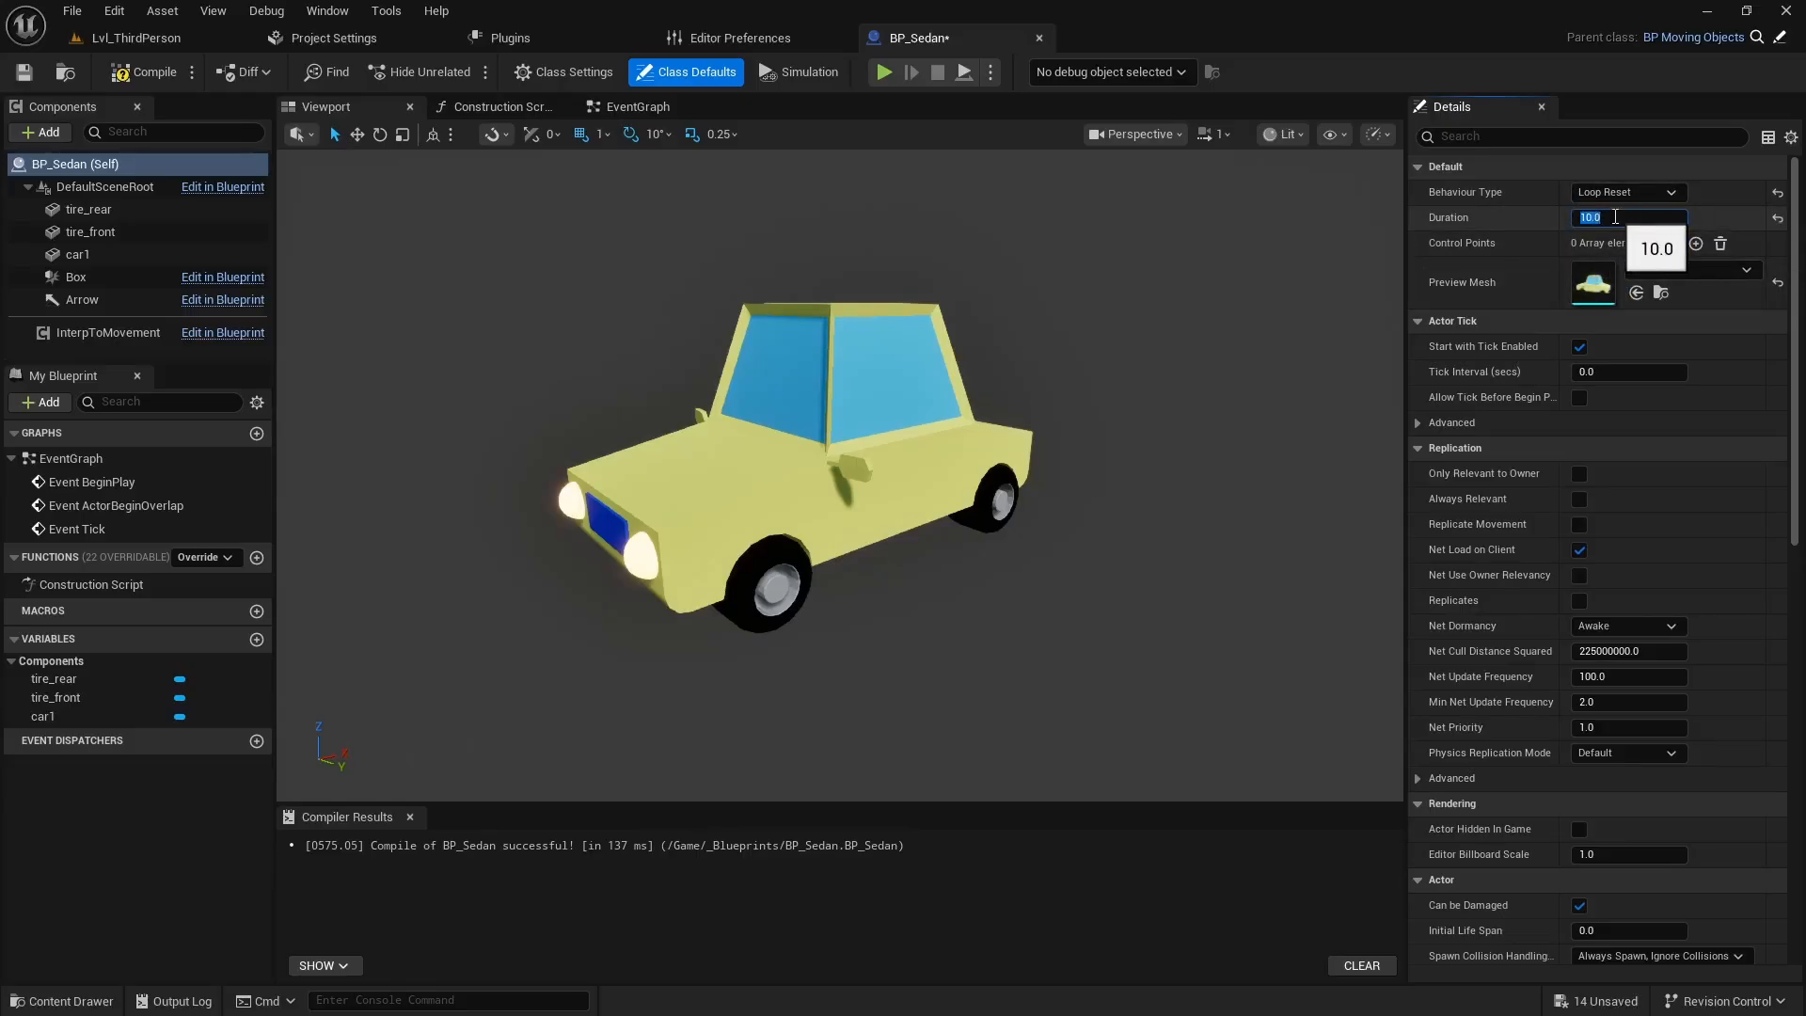
left_click(143, 75)
left_click(25, 74)
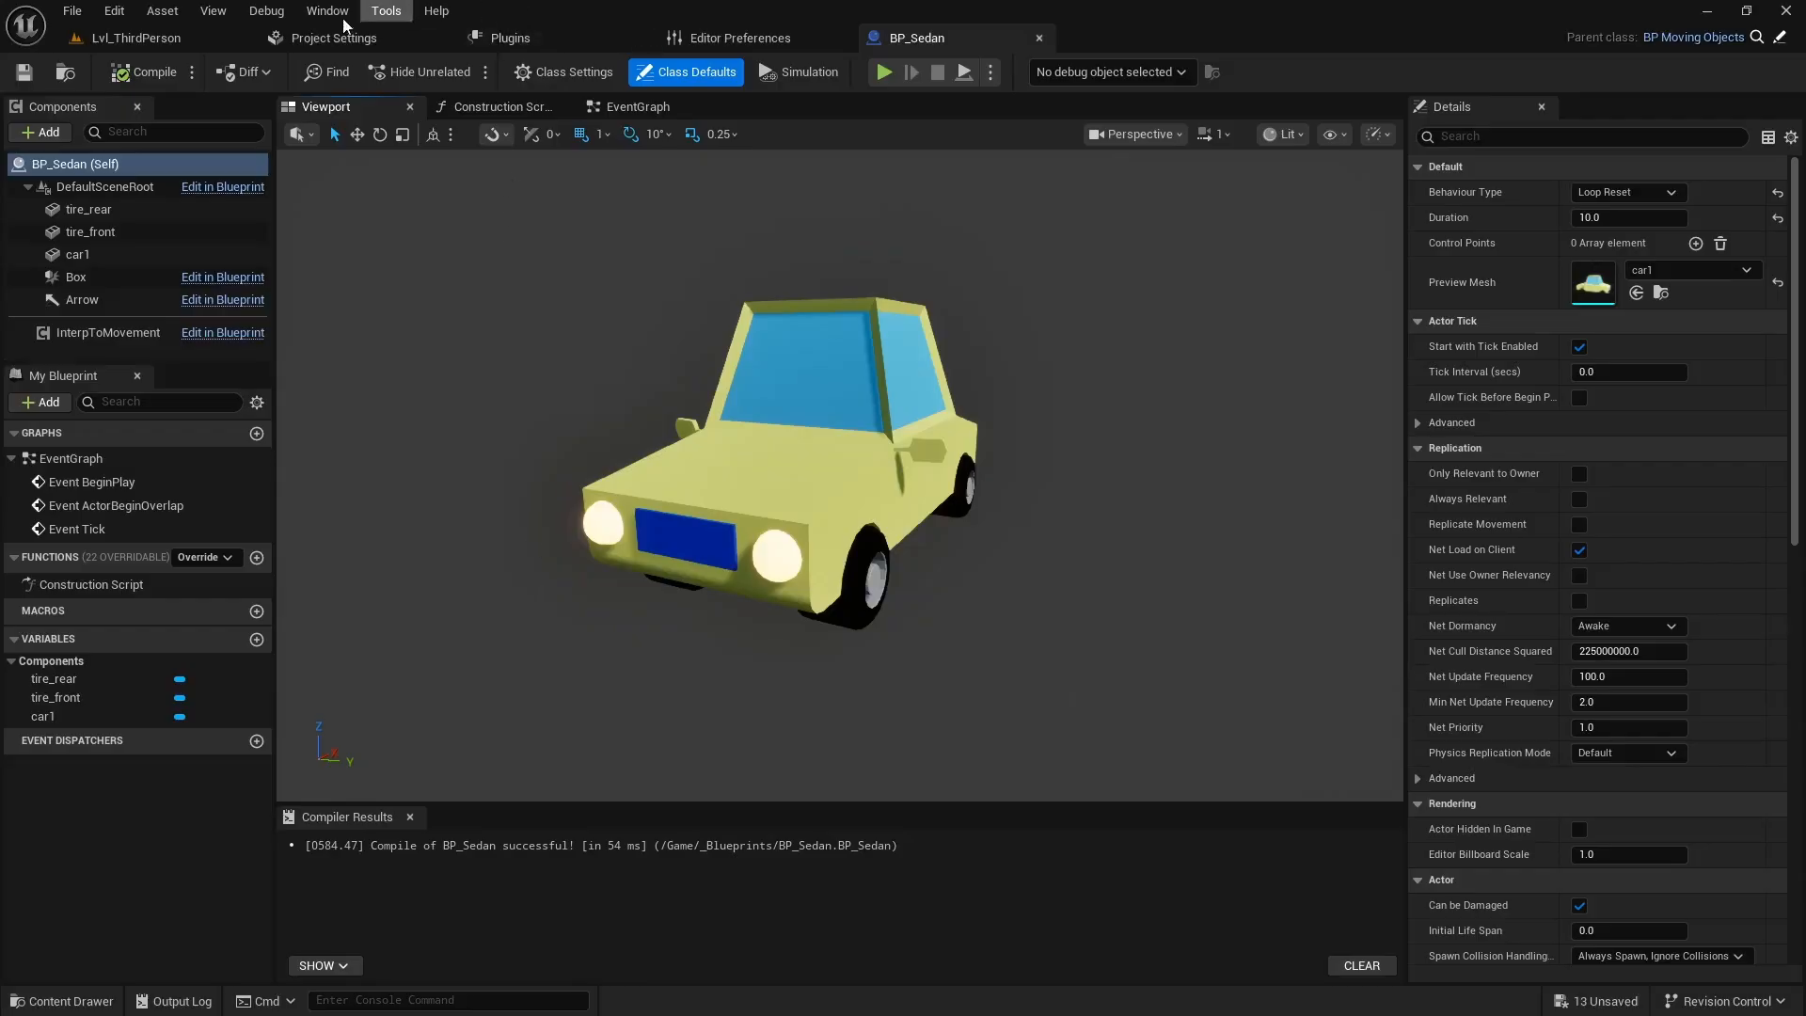
Return to Lvl_ThirdPerson and place BP_Sedan from the _Blueprints folder on the open floor beside the green ramp.
left_click(136, 37)
key("ctrl+space")
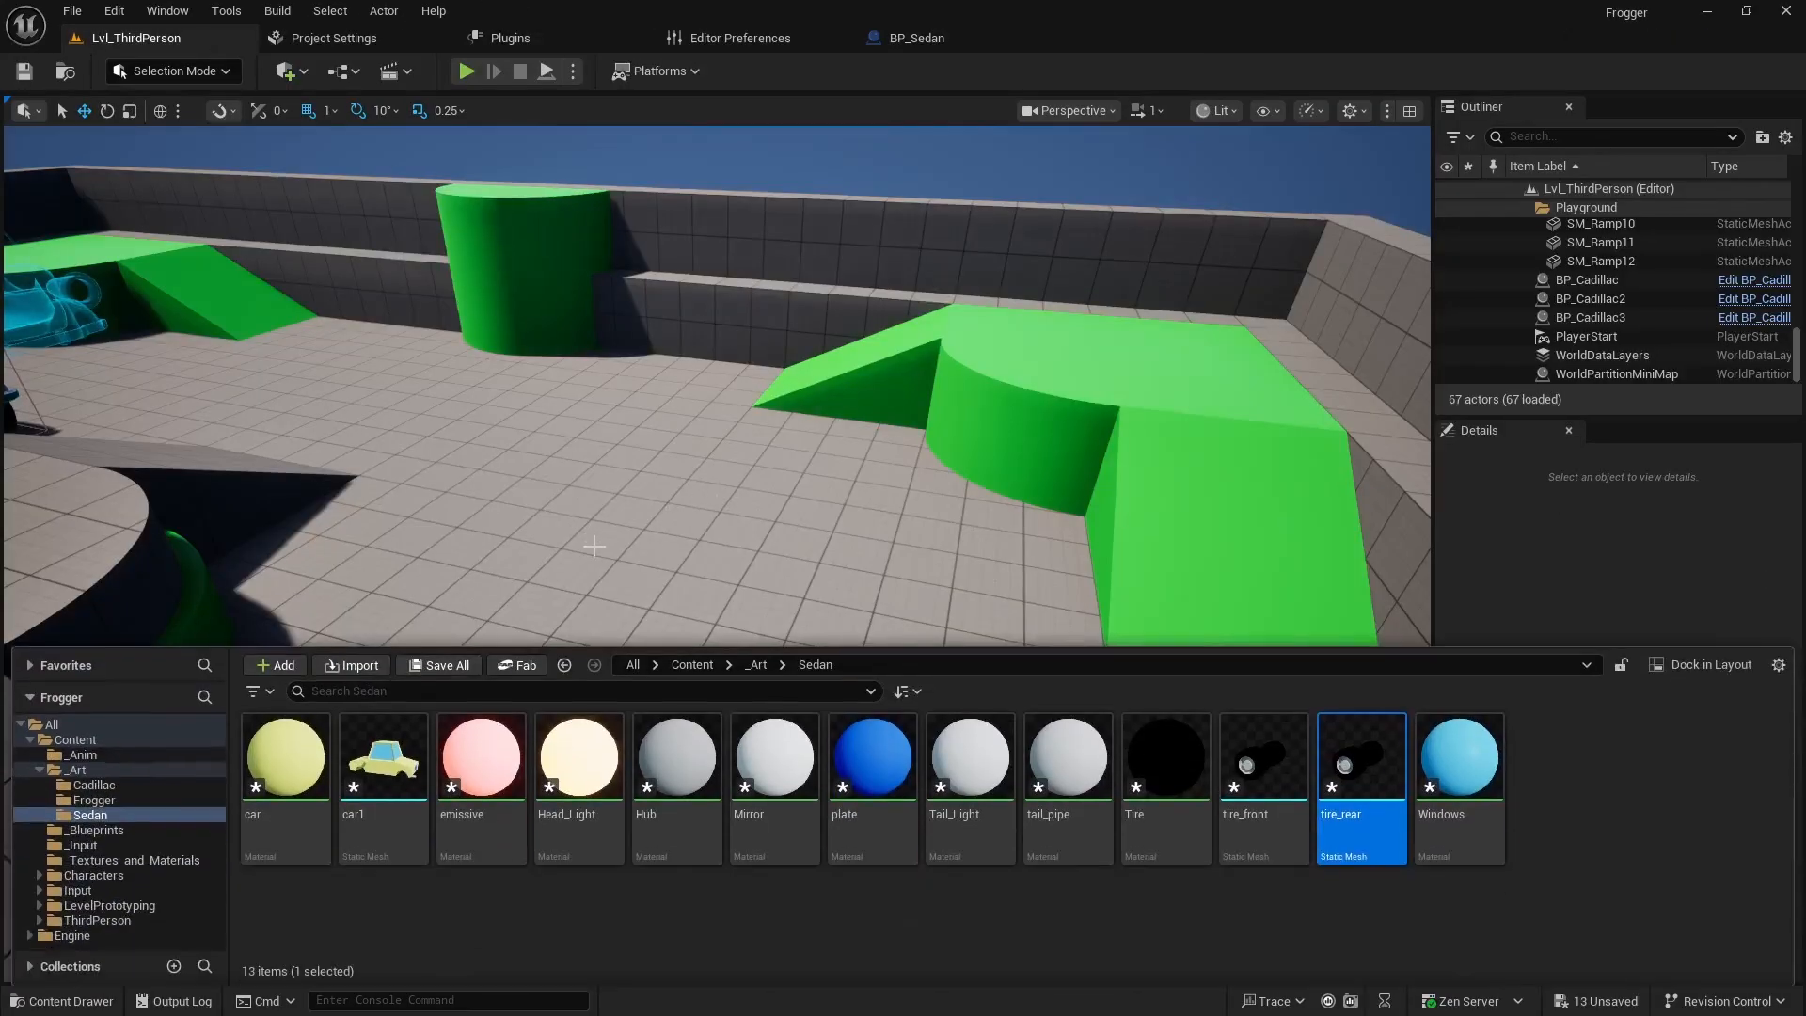
left_click(92, 831)
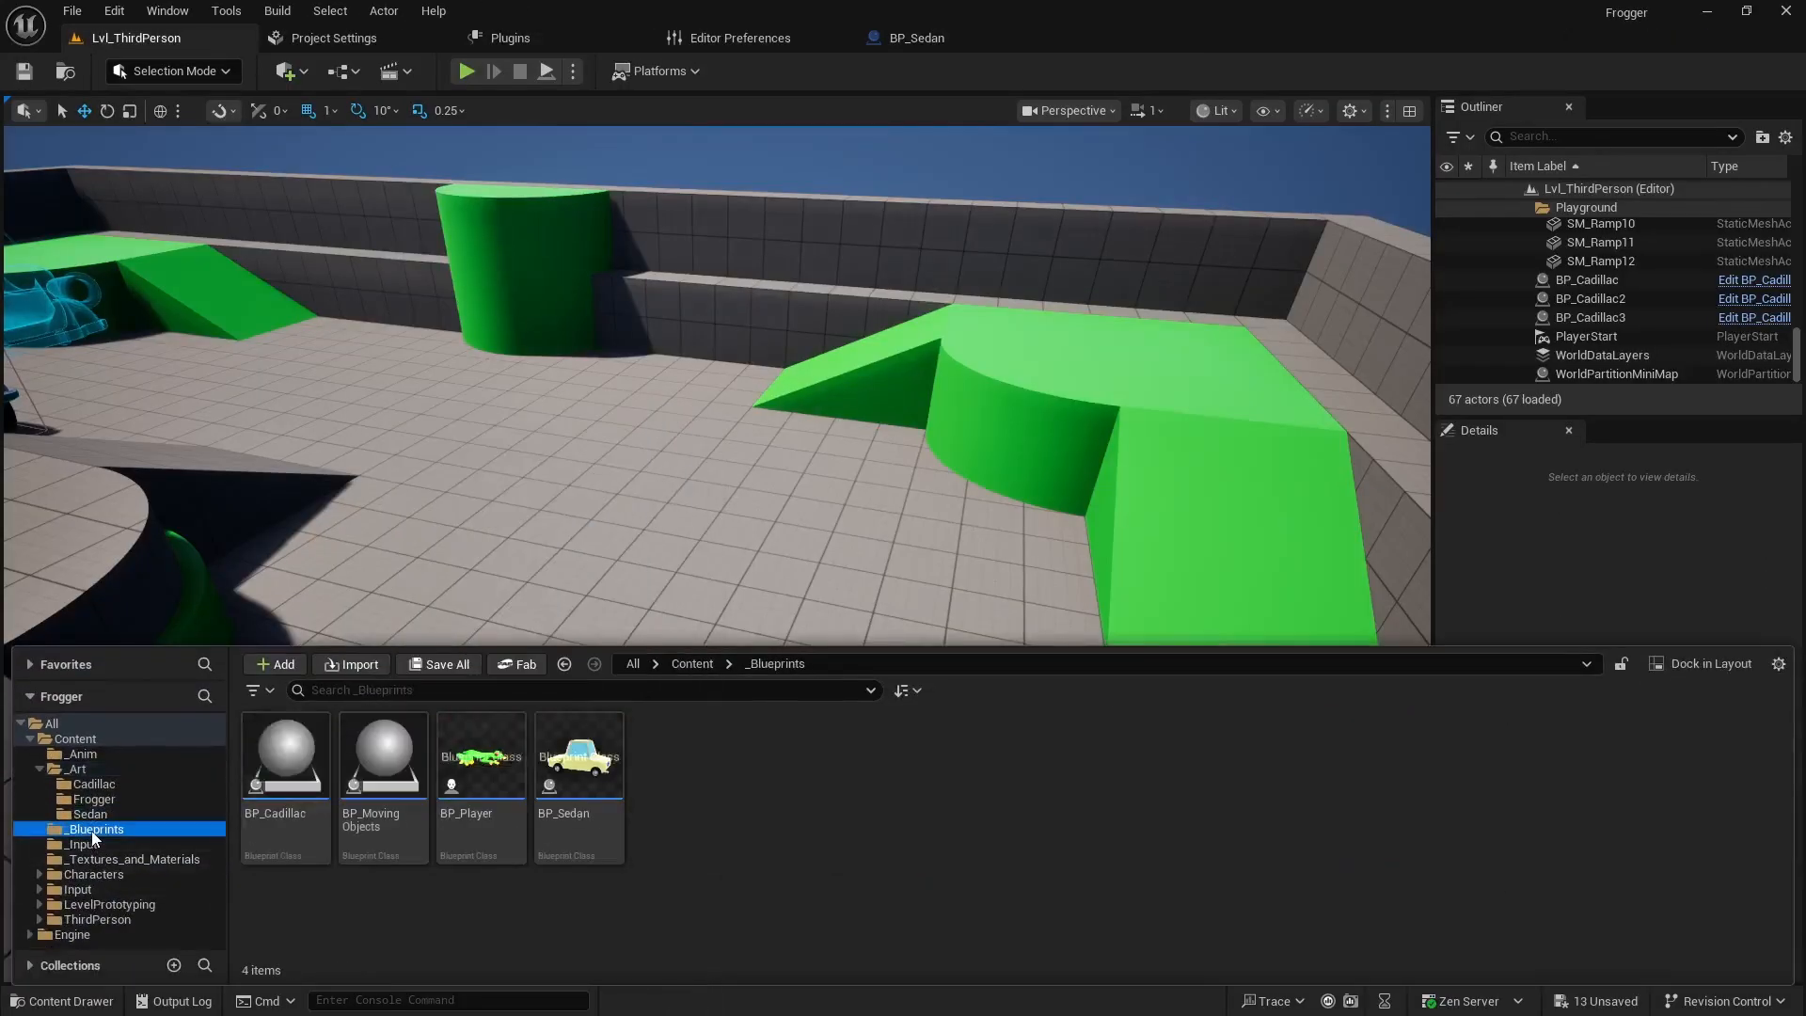
left_click_drag(592, 775, 667, 376)
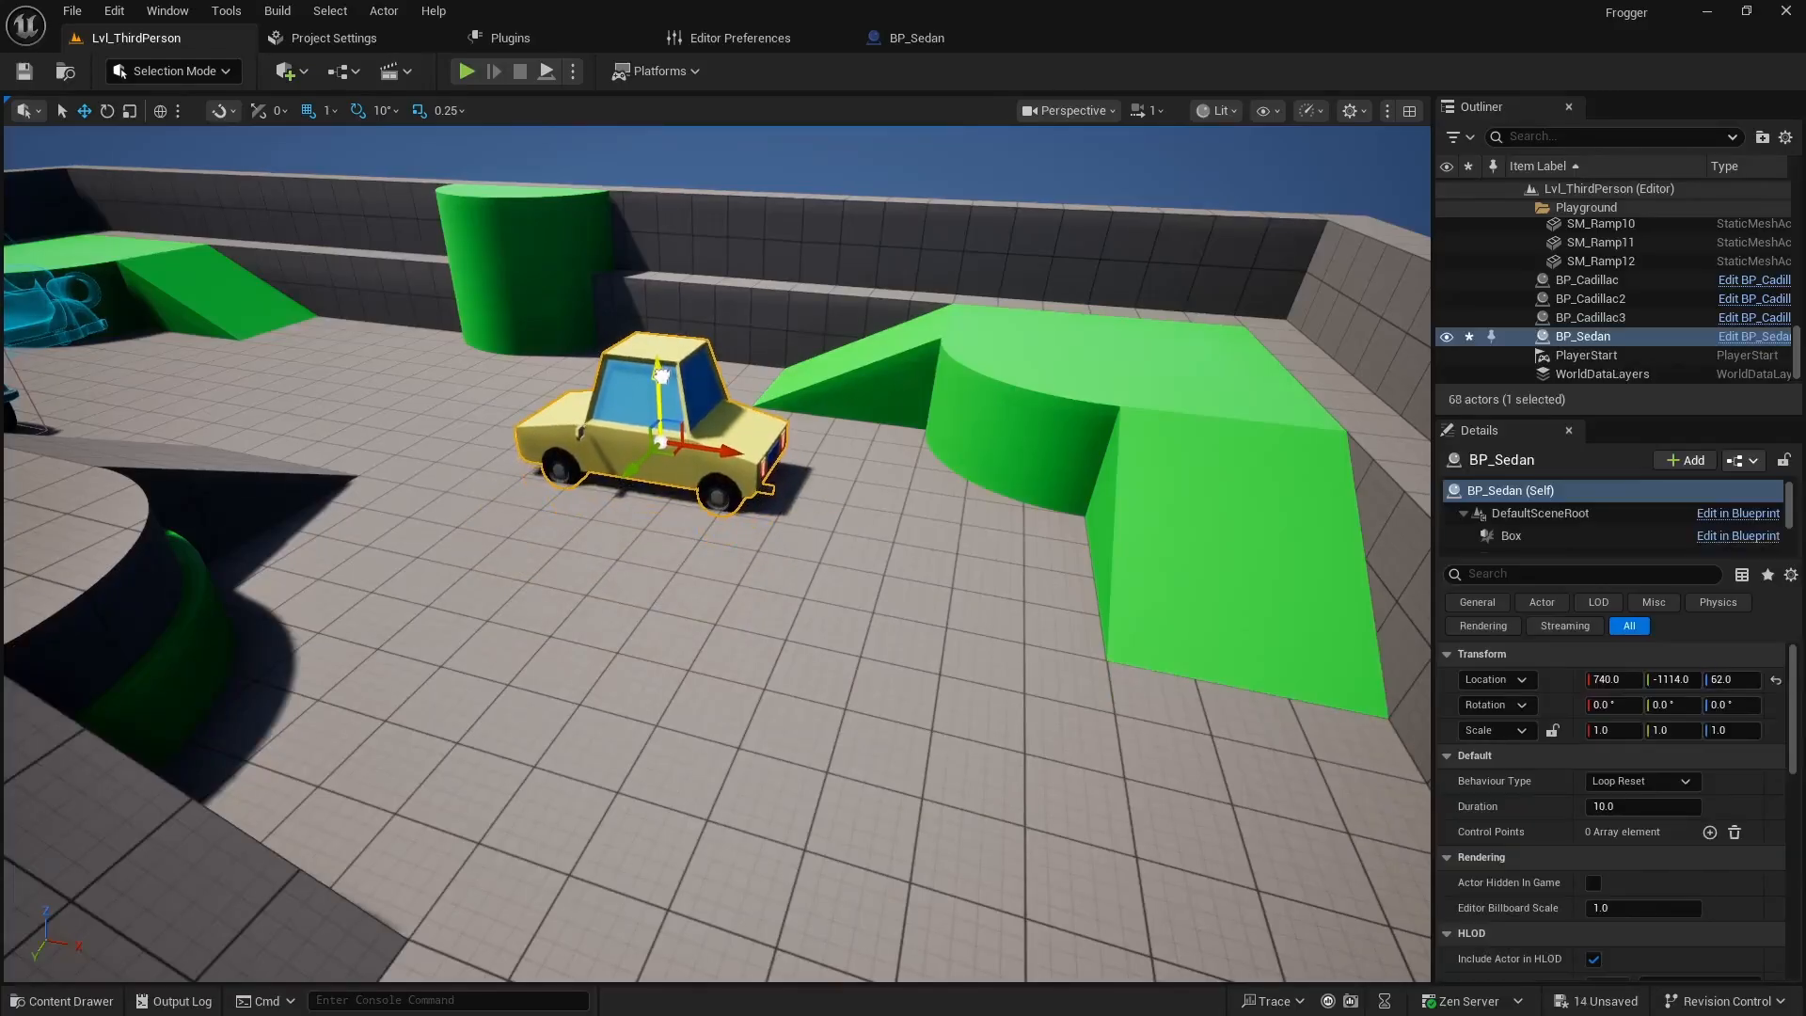
Raise the placed sedan to a Z location of 74 so its wheels clear the floor, and view it from the rear.
key("f")
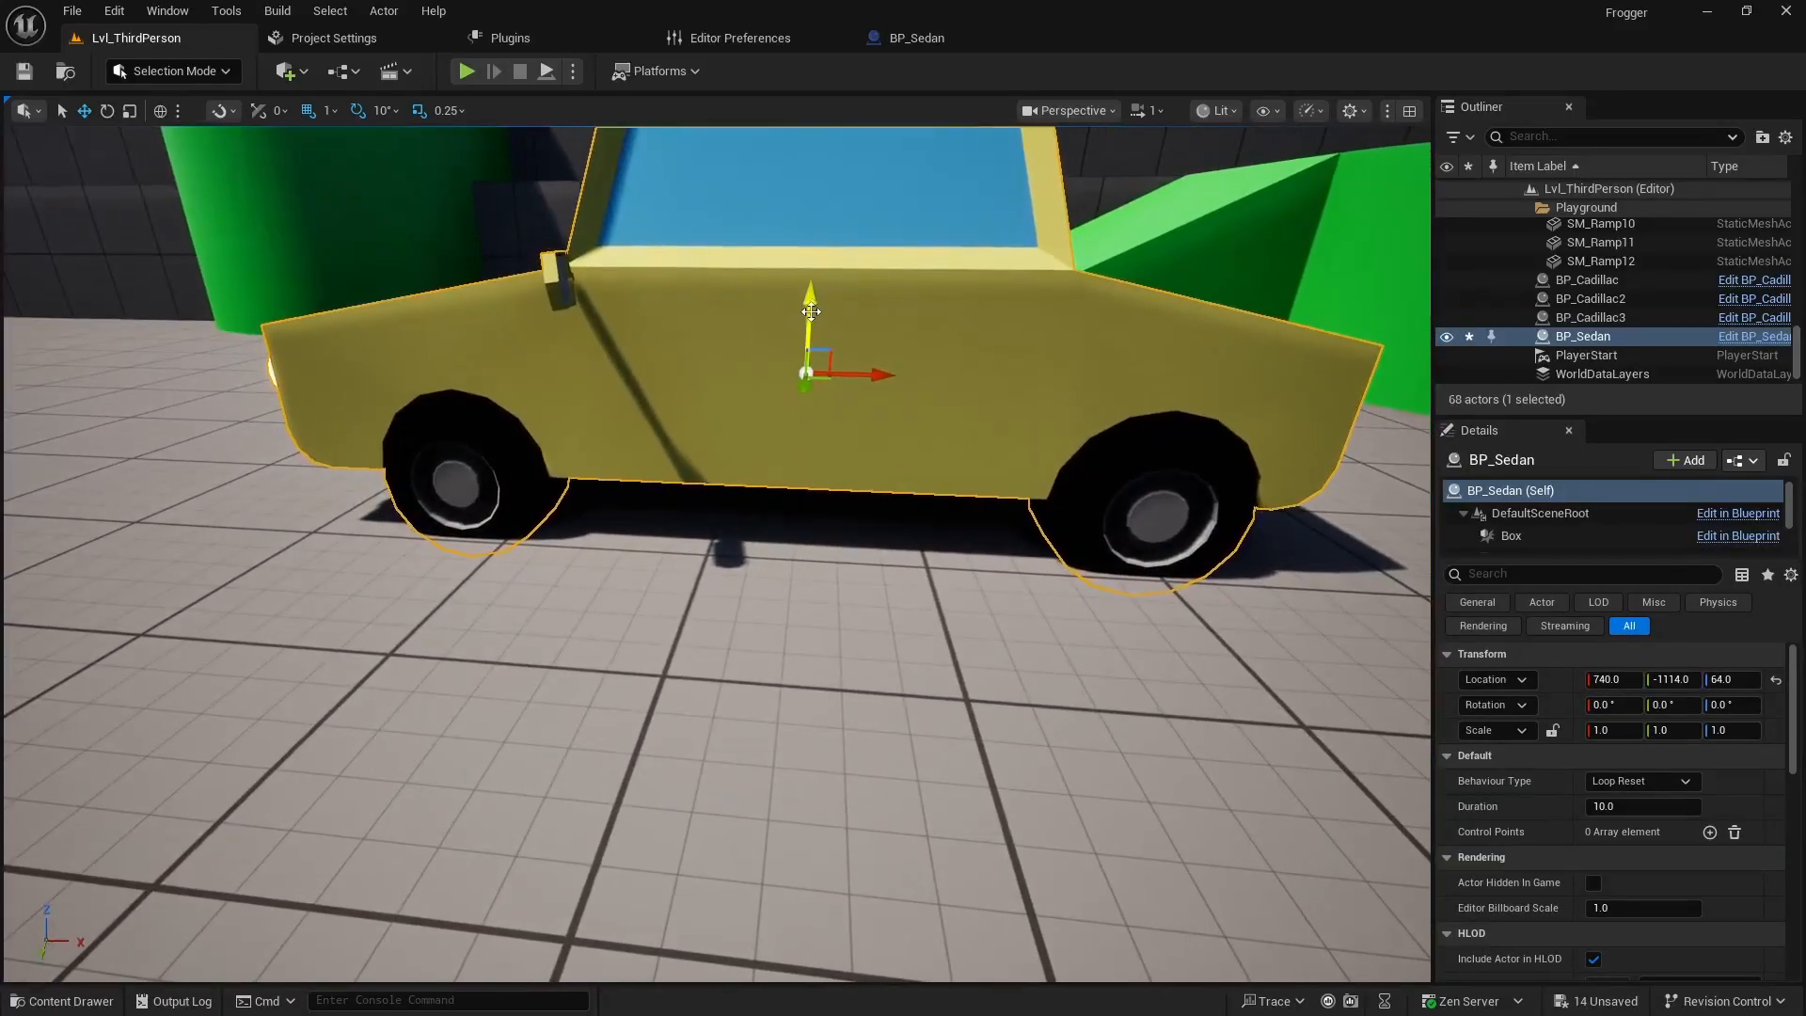
left_click_drag(811, 311, 812, 286)
key("d")
right_click_drag(776, 514, 545, 612)
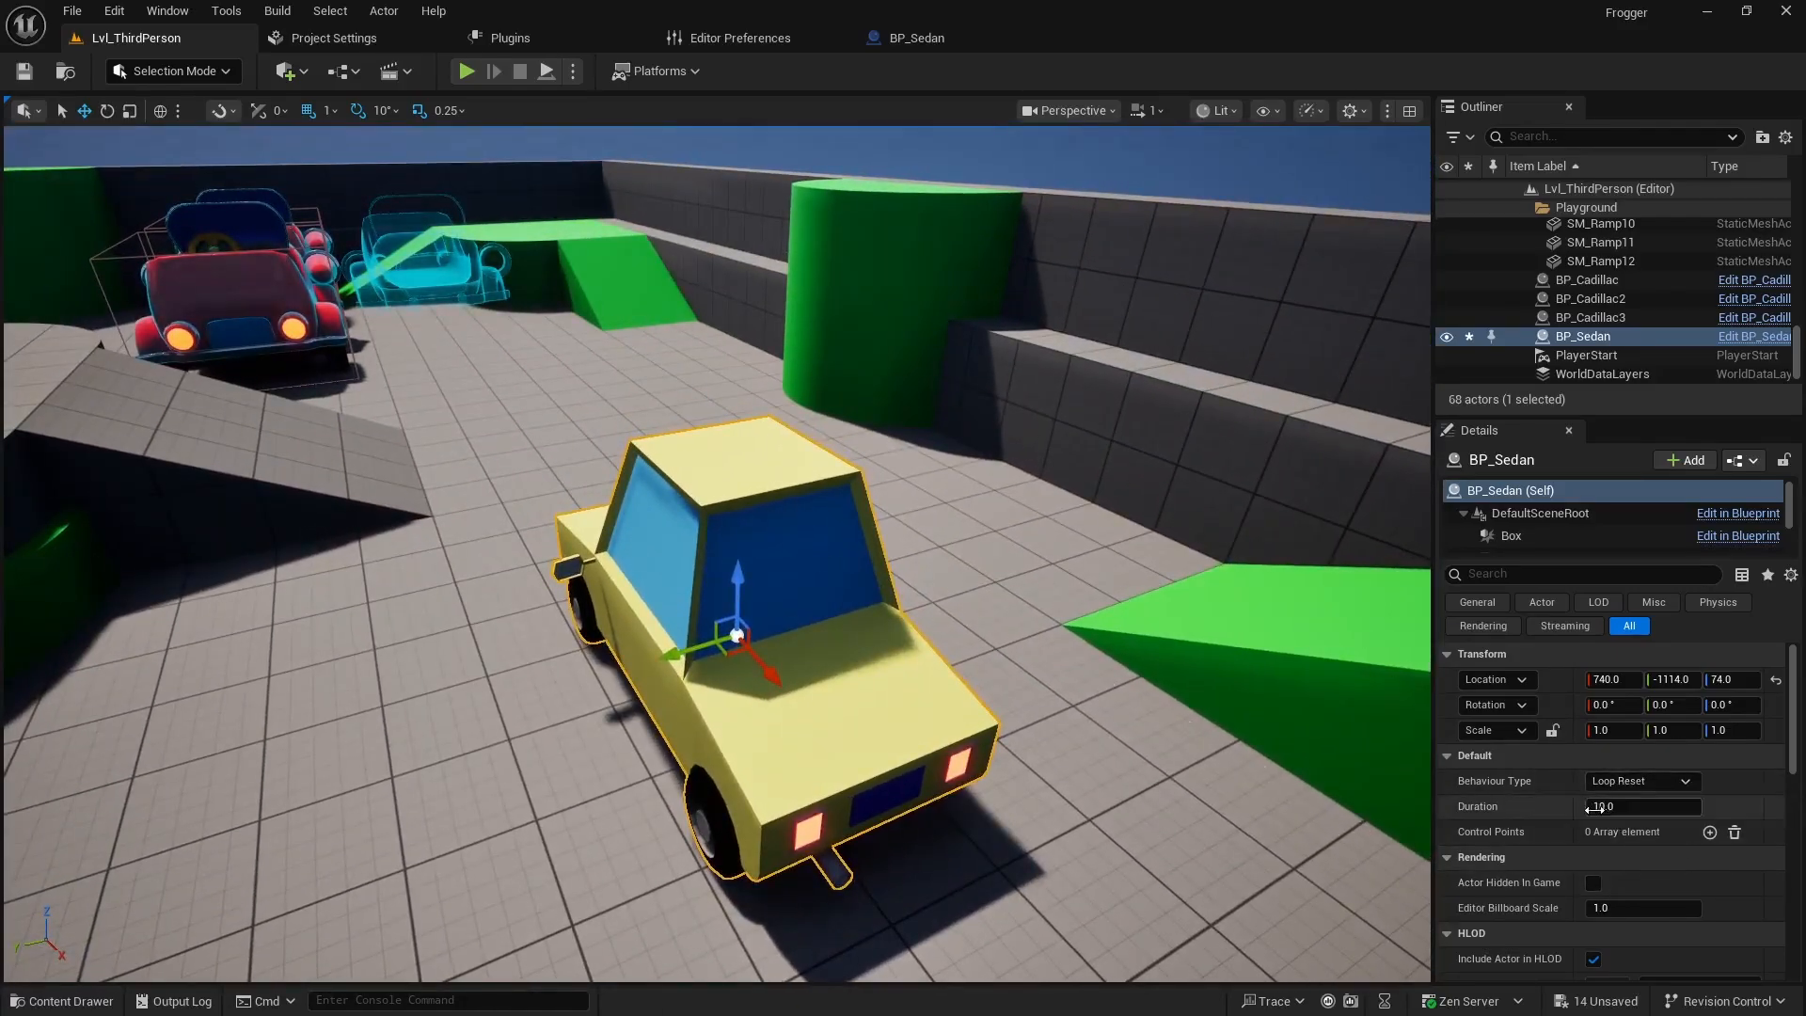
key("a")
right_click_drag(725, 737, 841, 758)
key("a")
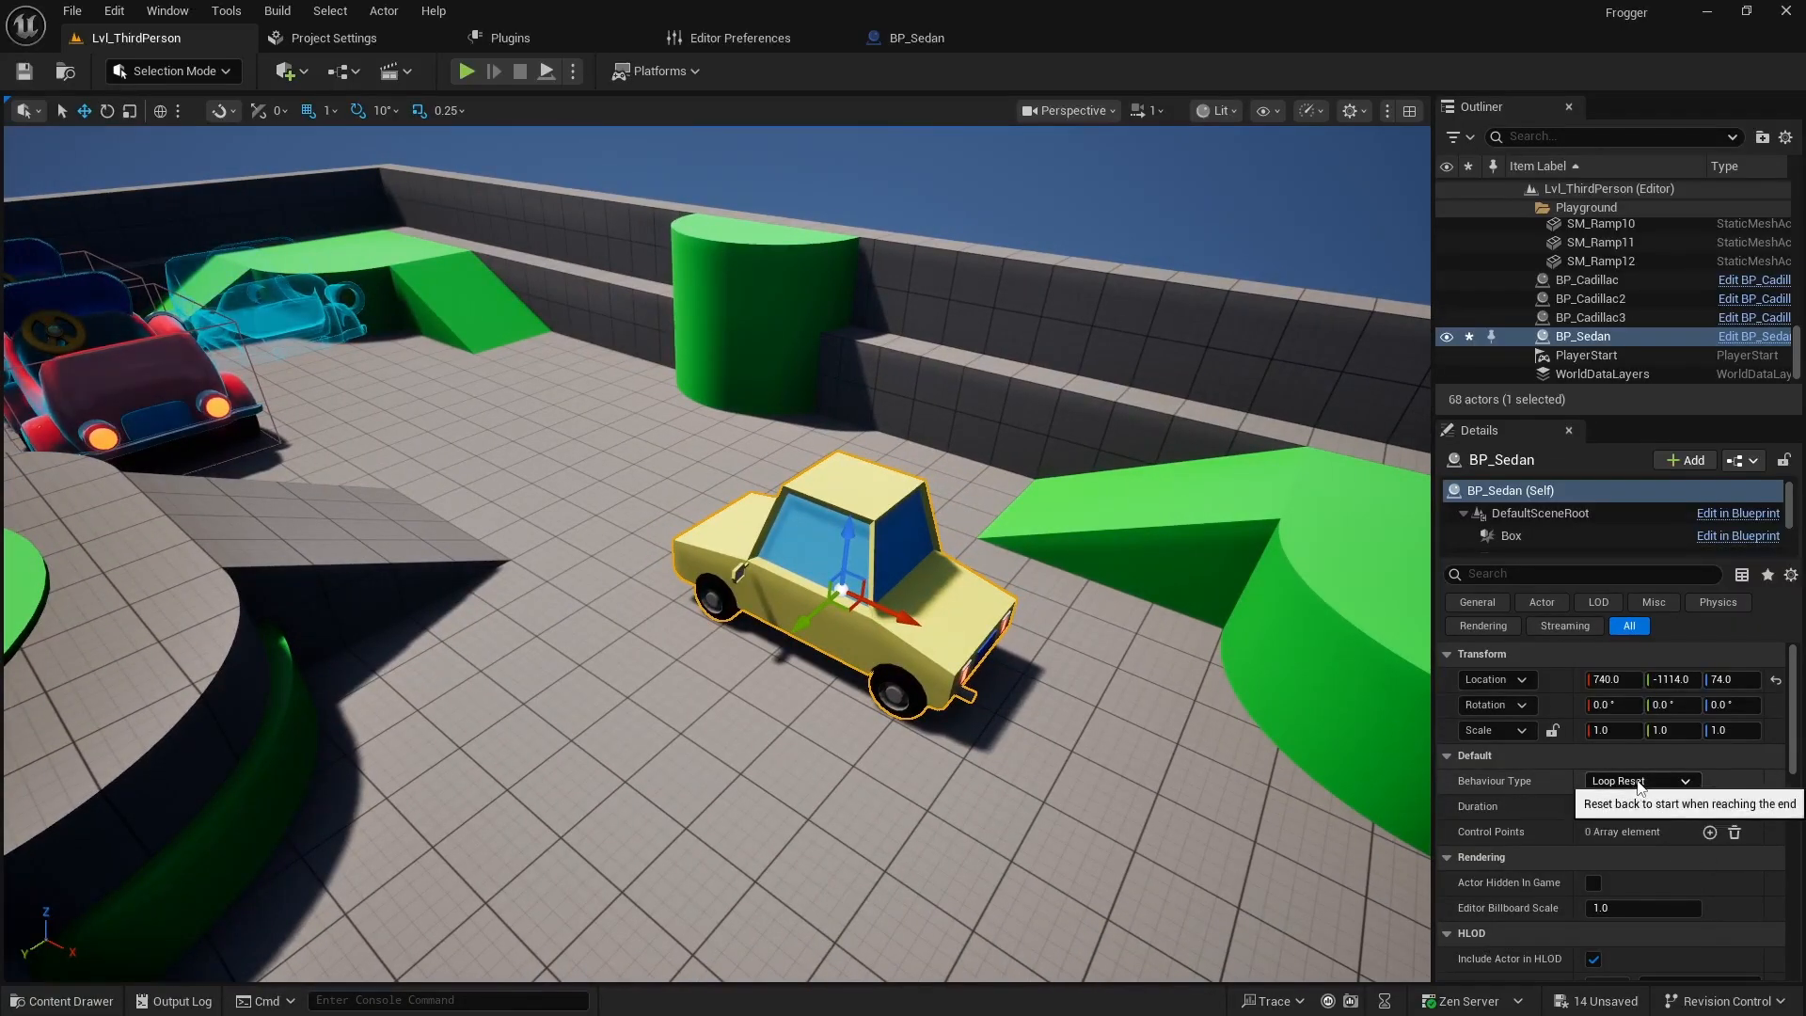
Add two control points to the placed BP_Sedan and move the second one to about -1319 along X.
left_click(1709, 832)
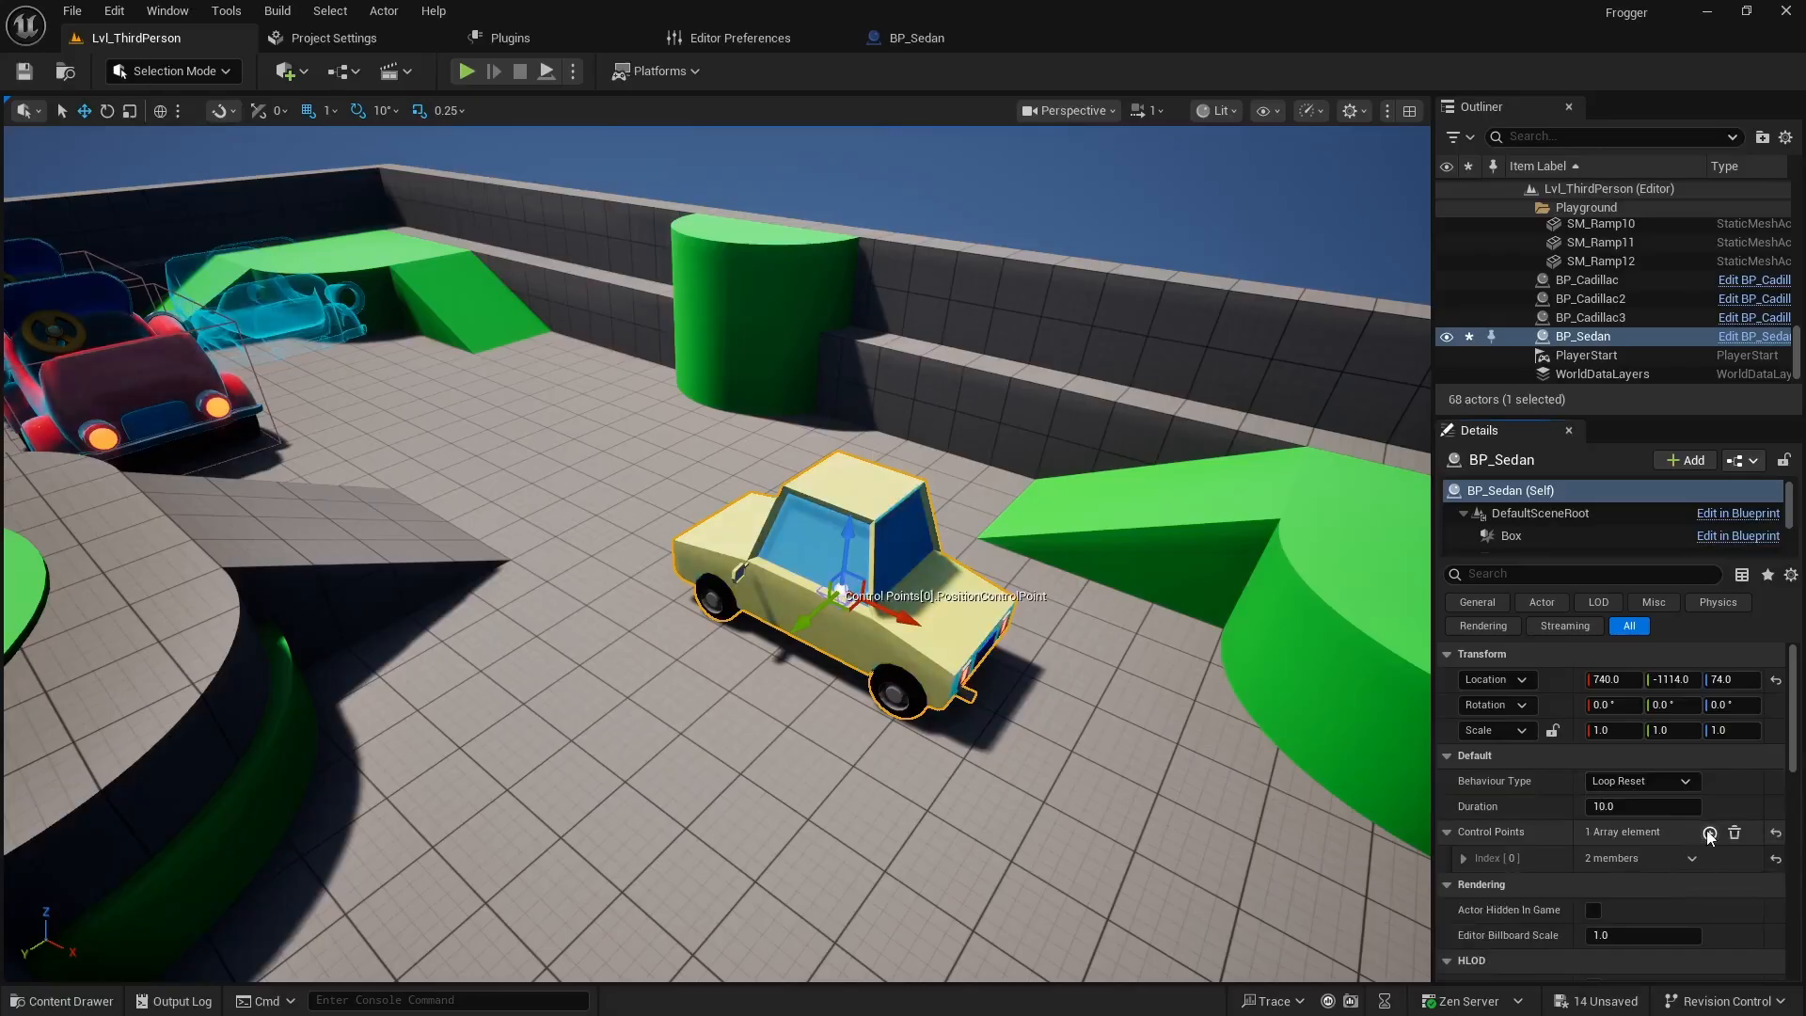
left_click(1709, 832)
left_click(1463, 885)
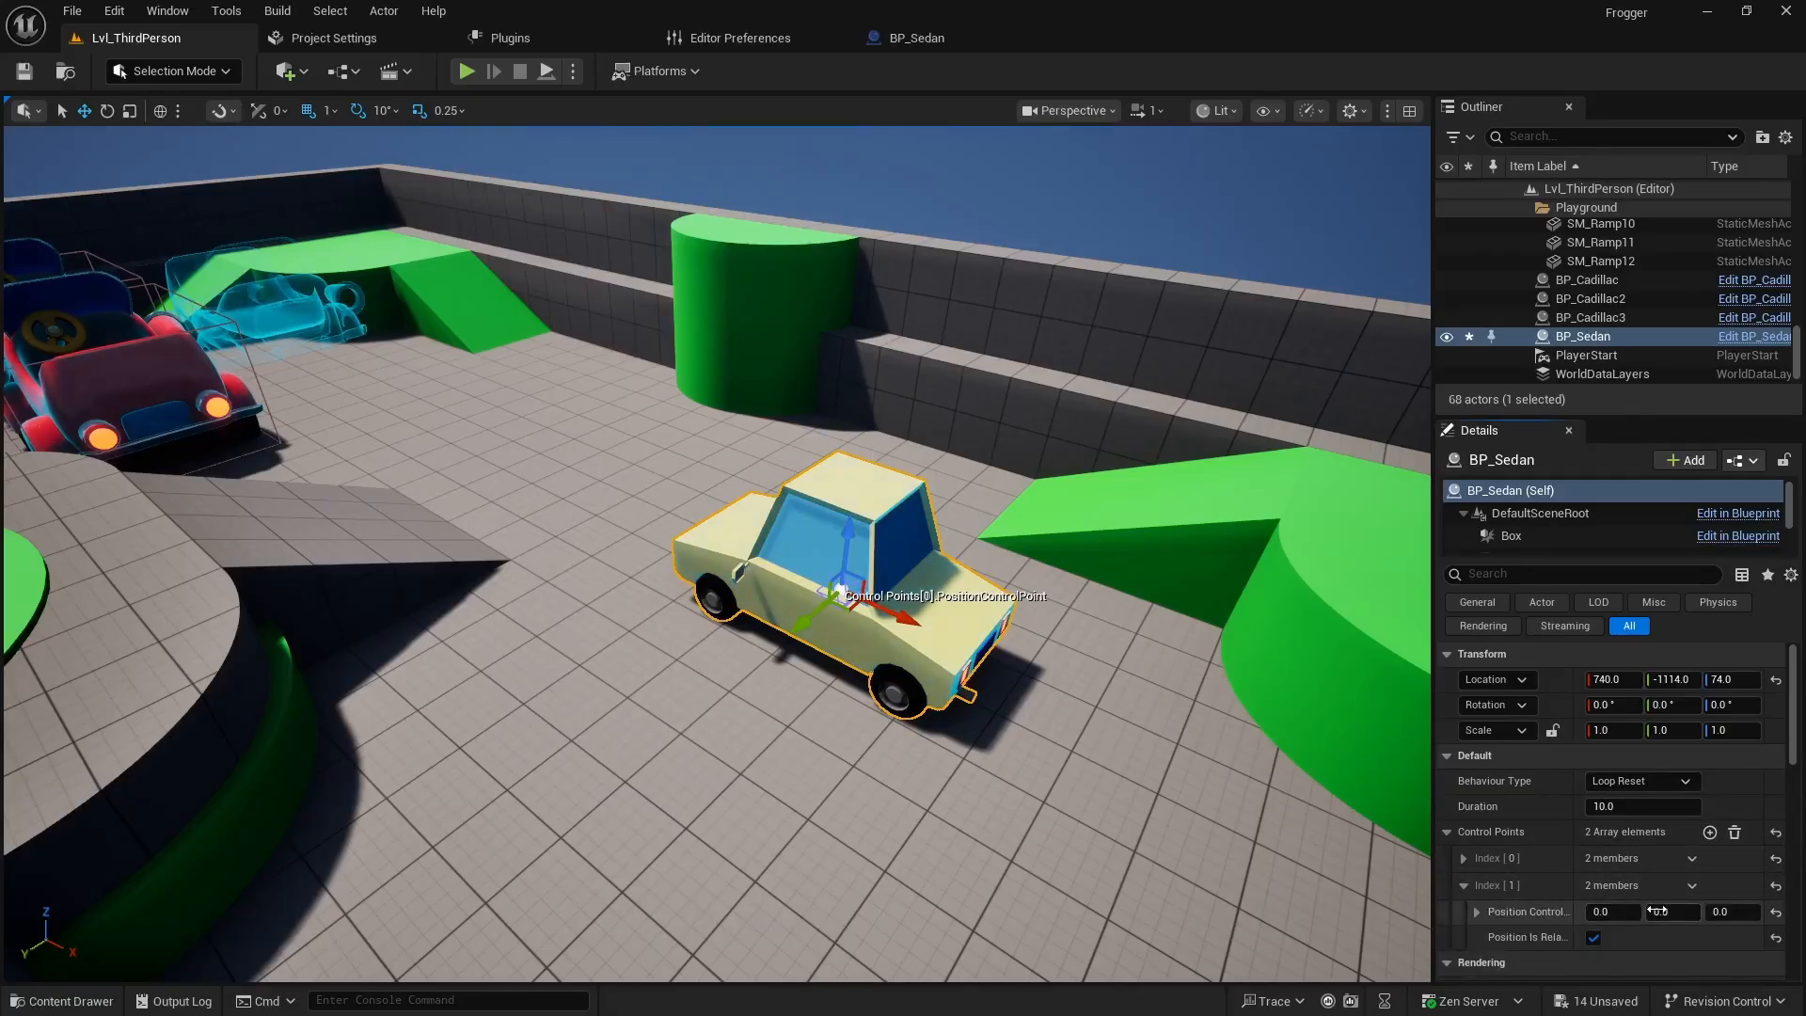
left_click_drag(1613, 911, 1665, 912)
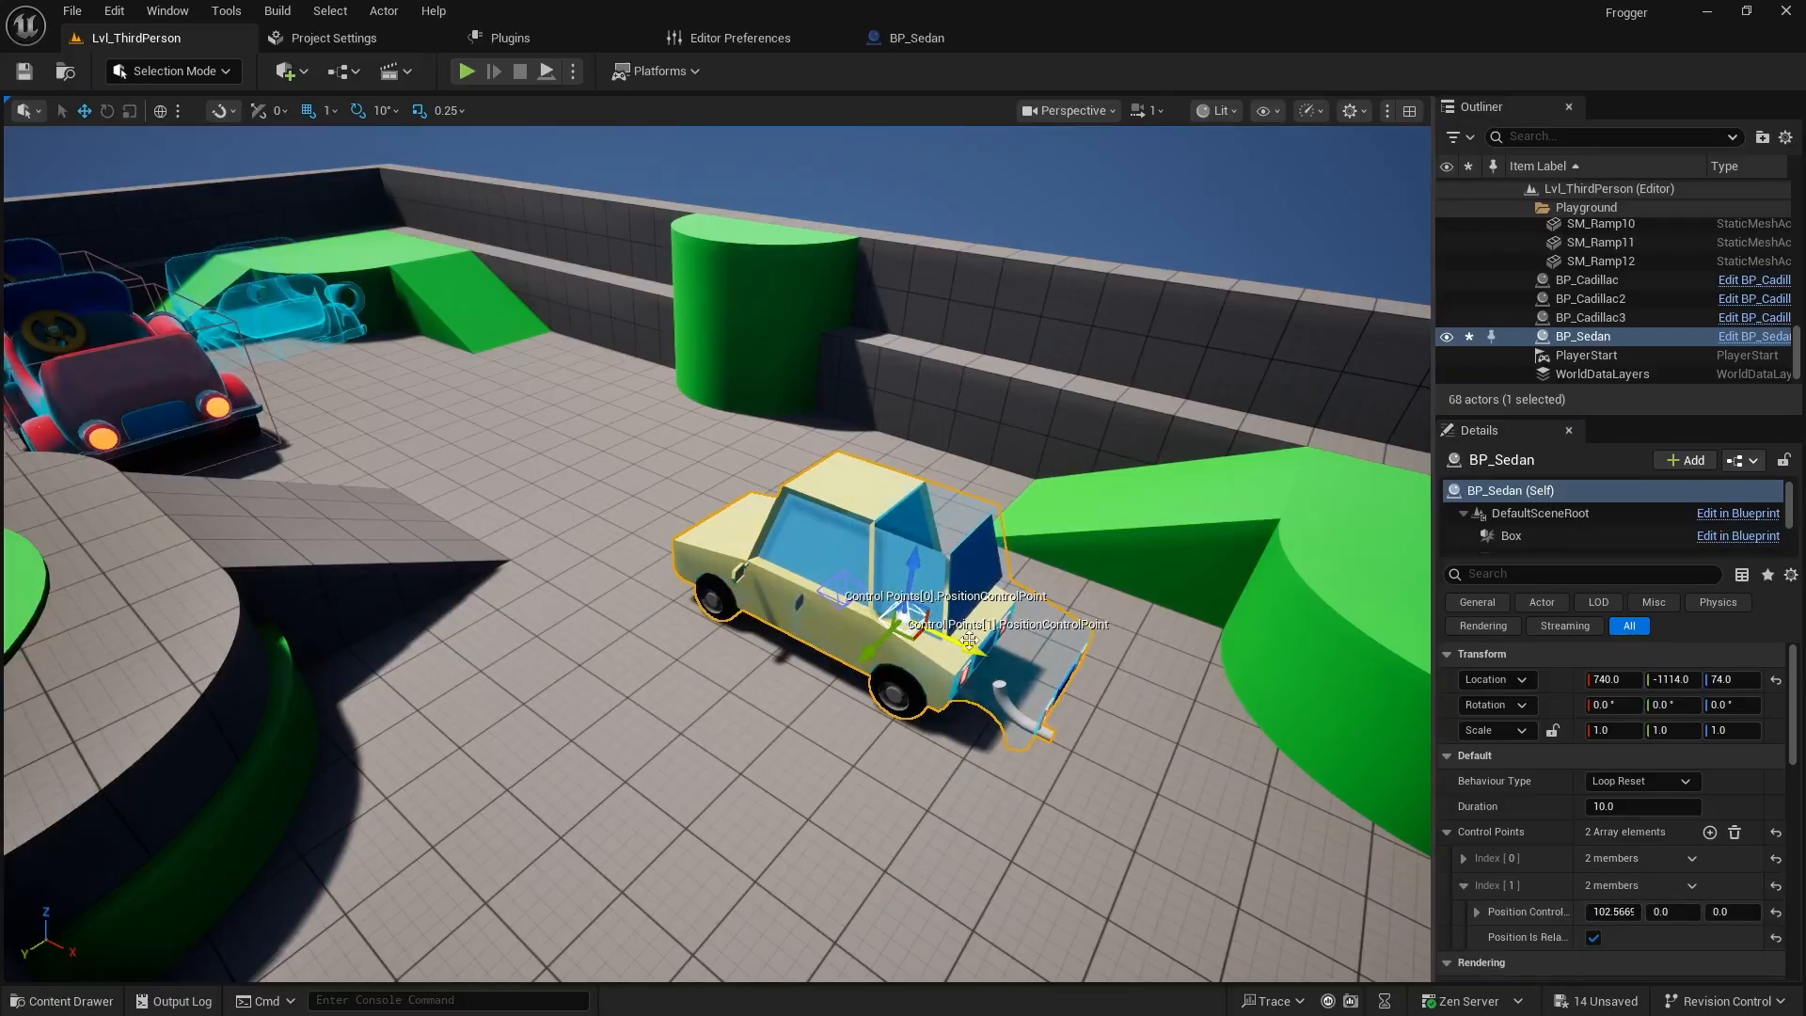
left_click_drag(909, 625, 428, 442)
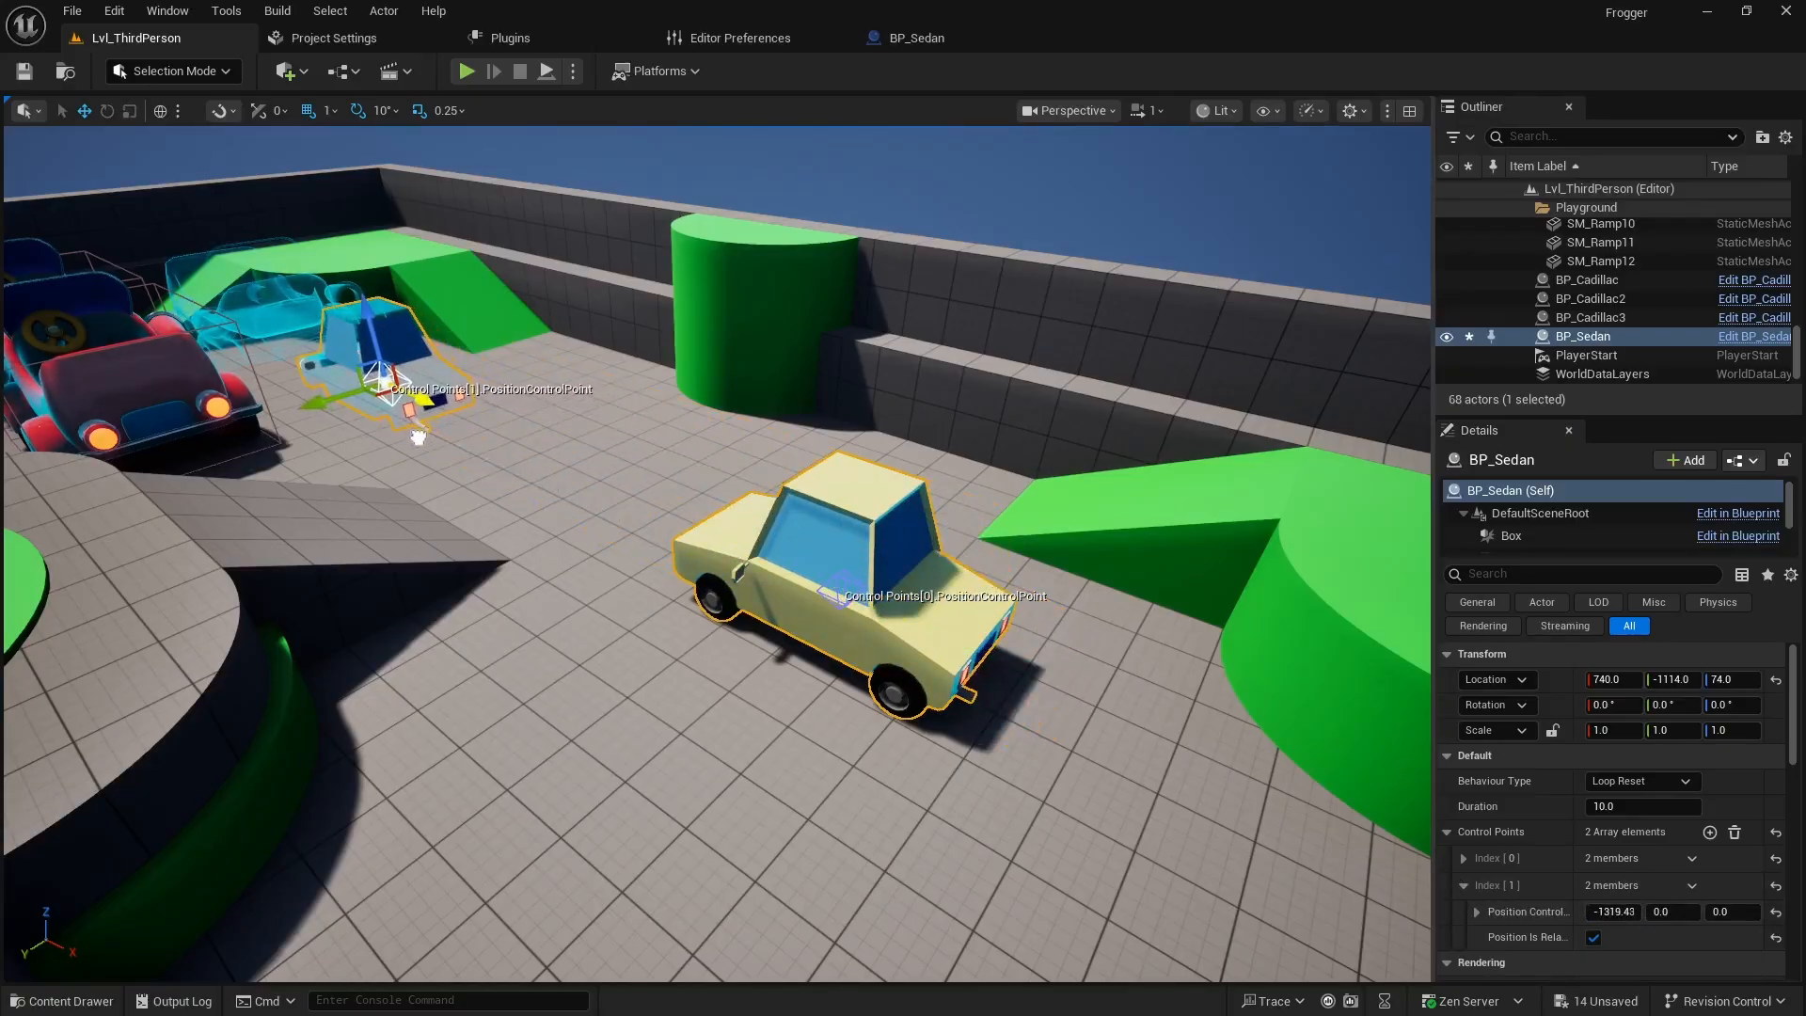
Play-test Lvl_ThirdPerson, hopping the frog sideways while watching the sedan's movement, and stop the session.
left_click(465, 71)
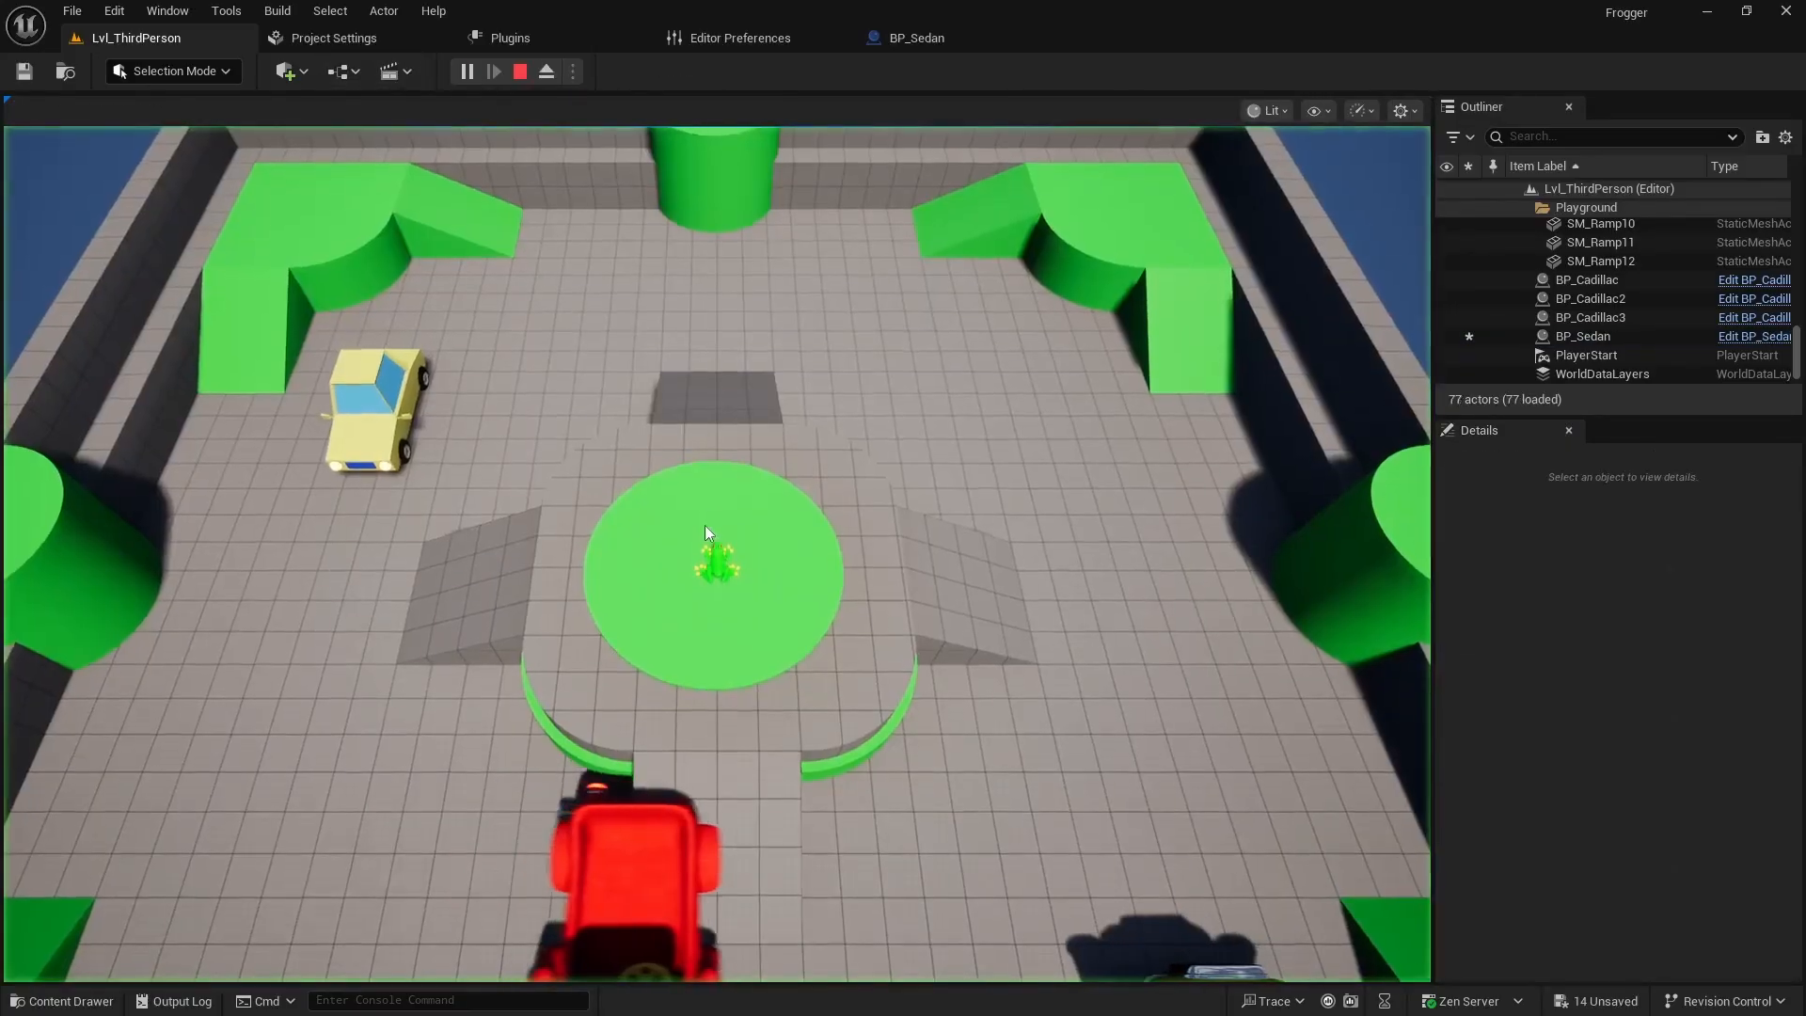
key("a")
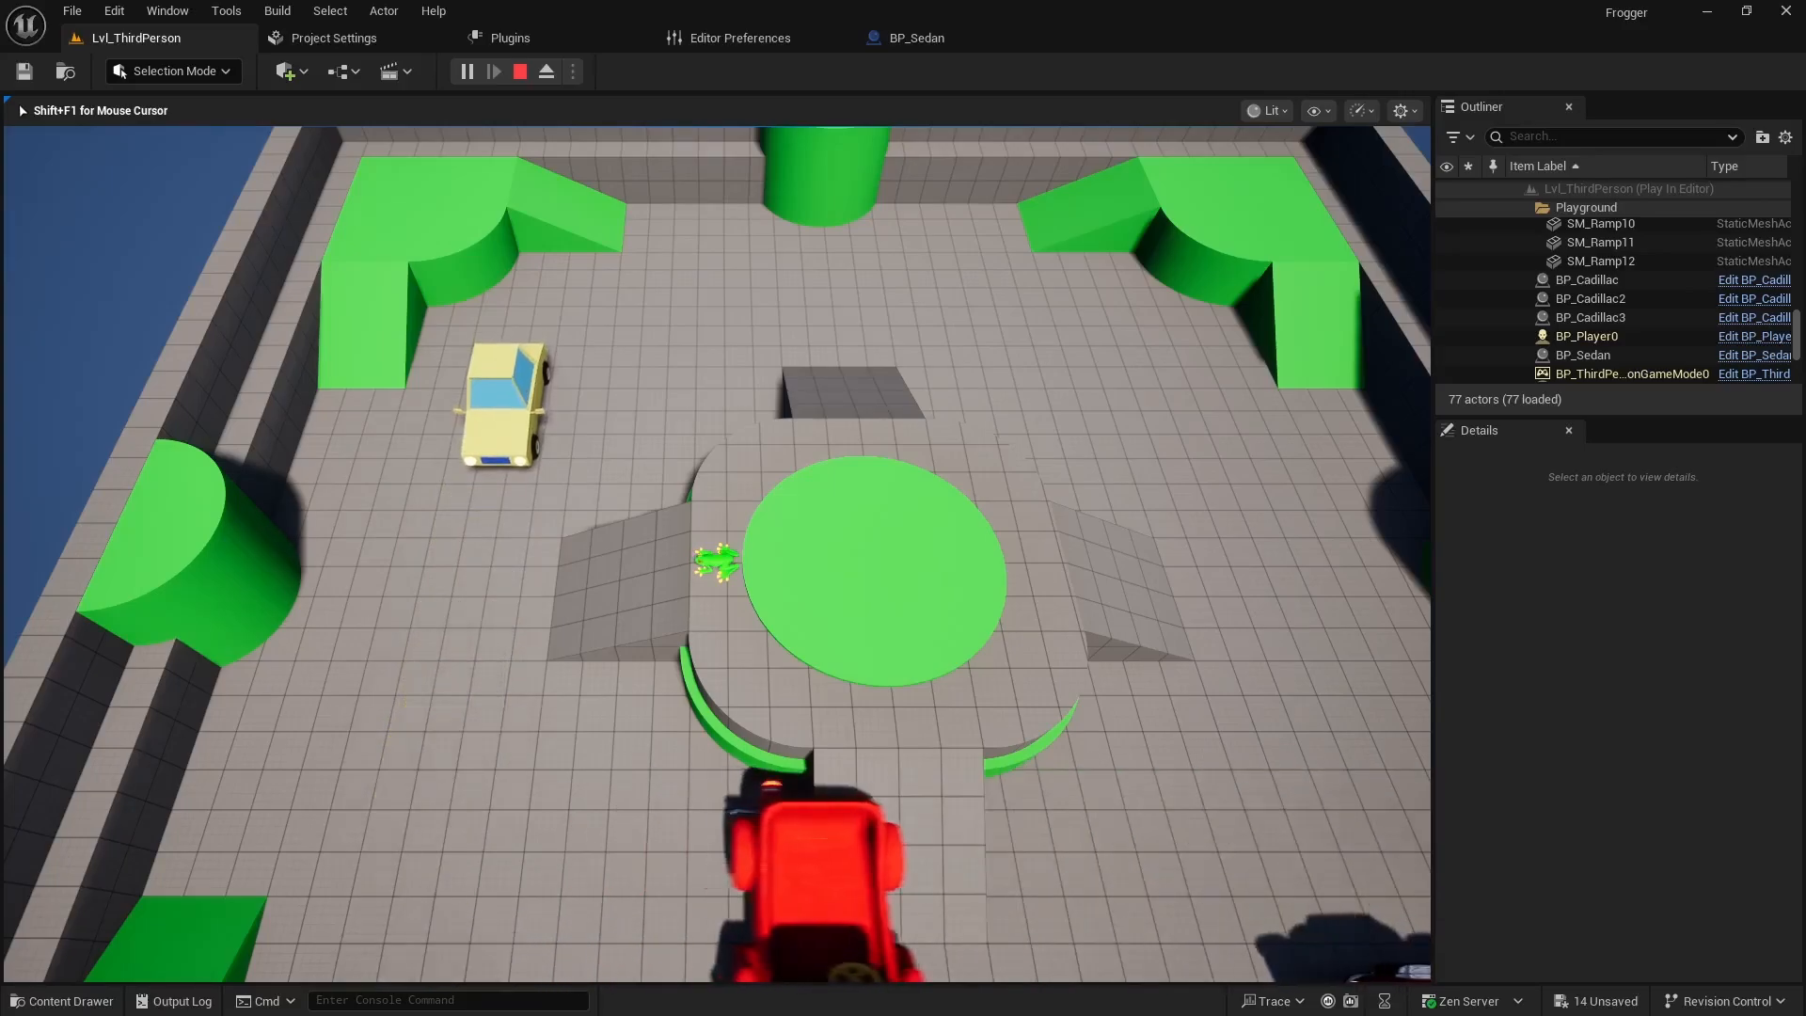
key("Escape")
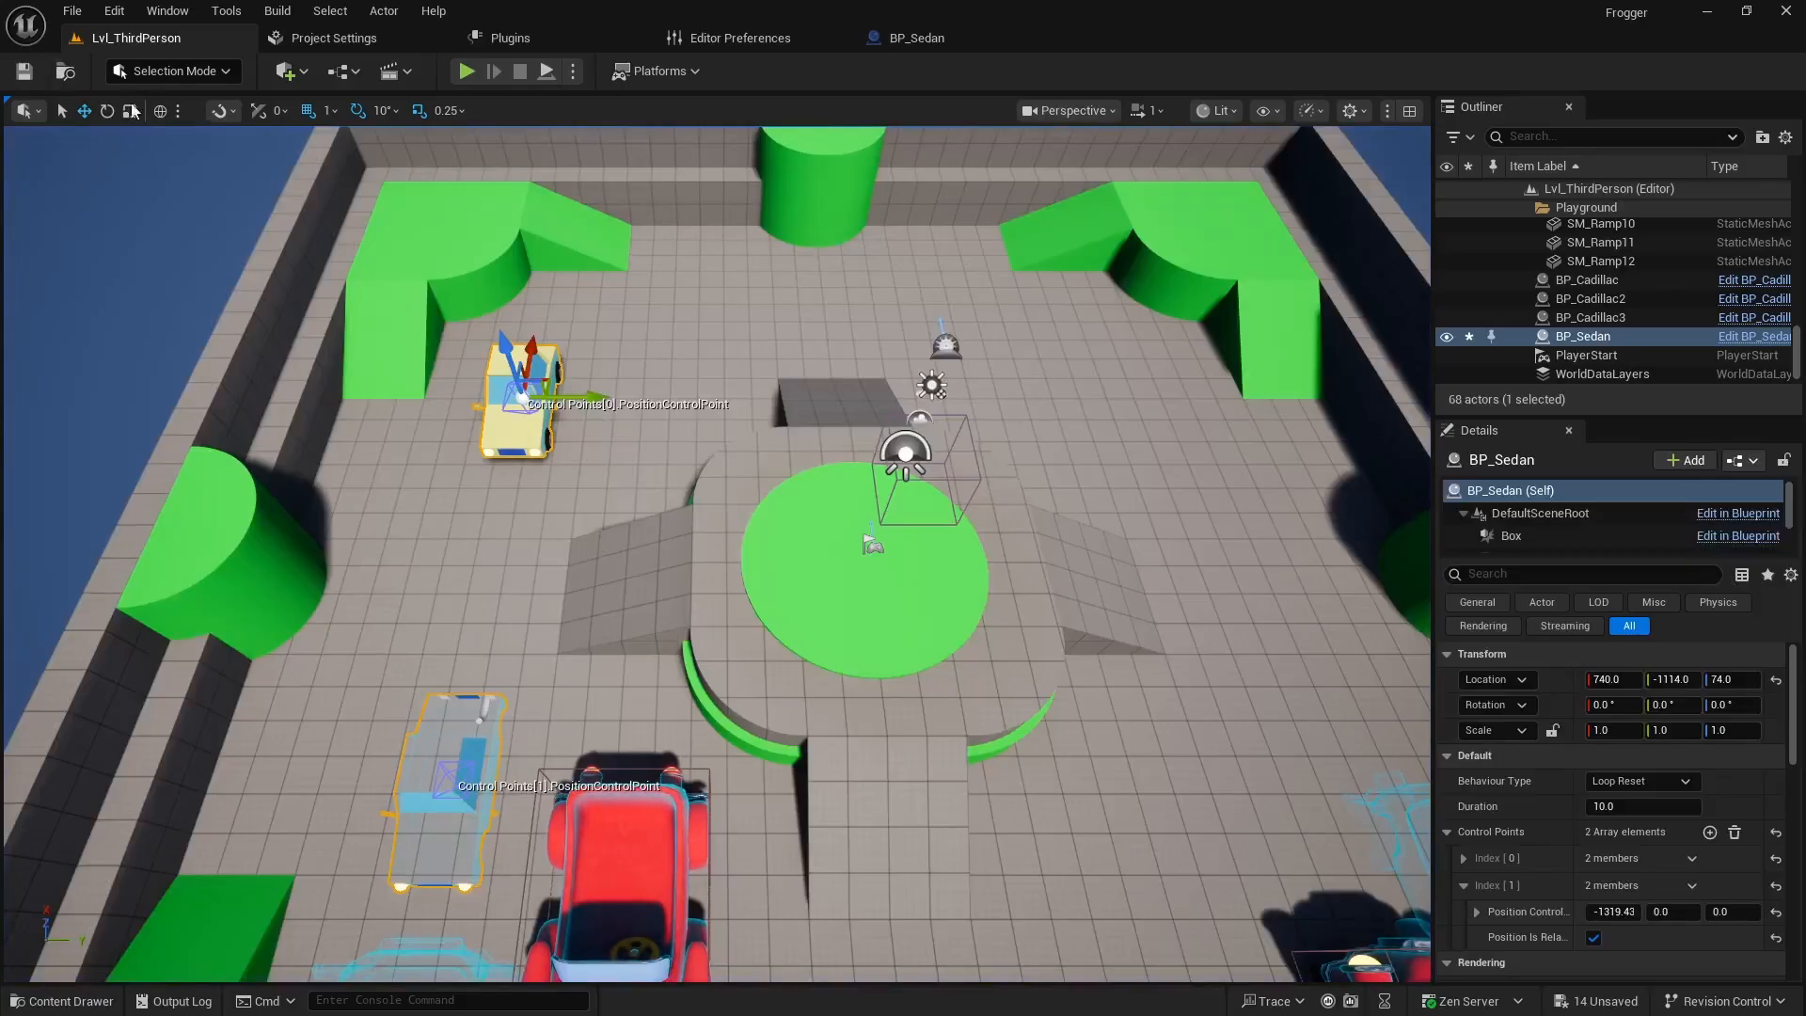
Create a new level from the Basic template, saving the pending BP_Sedan change in the current level.
left_click(73, 11)
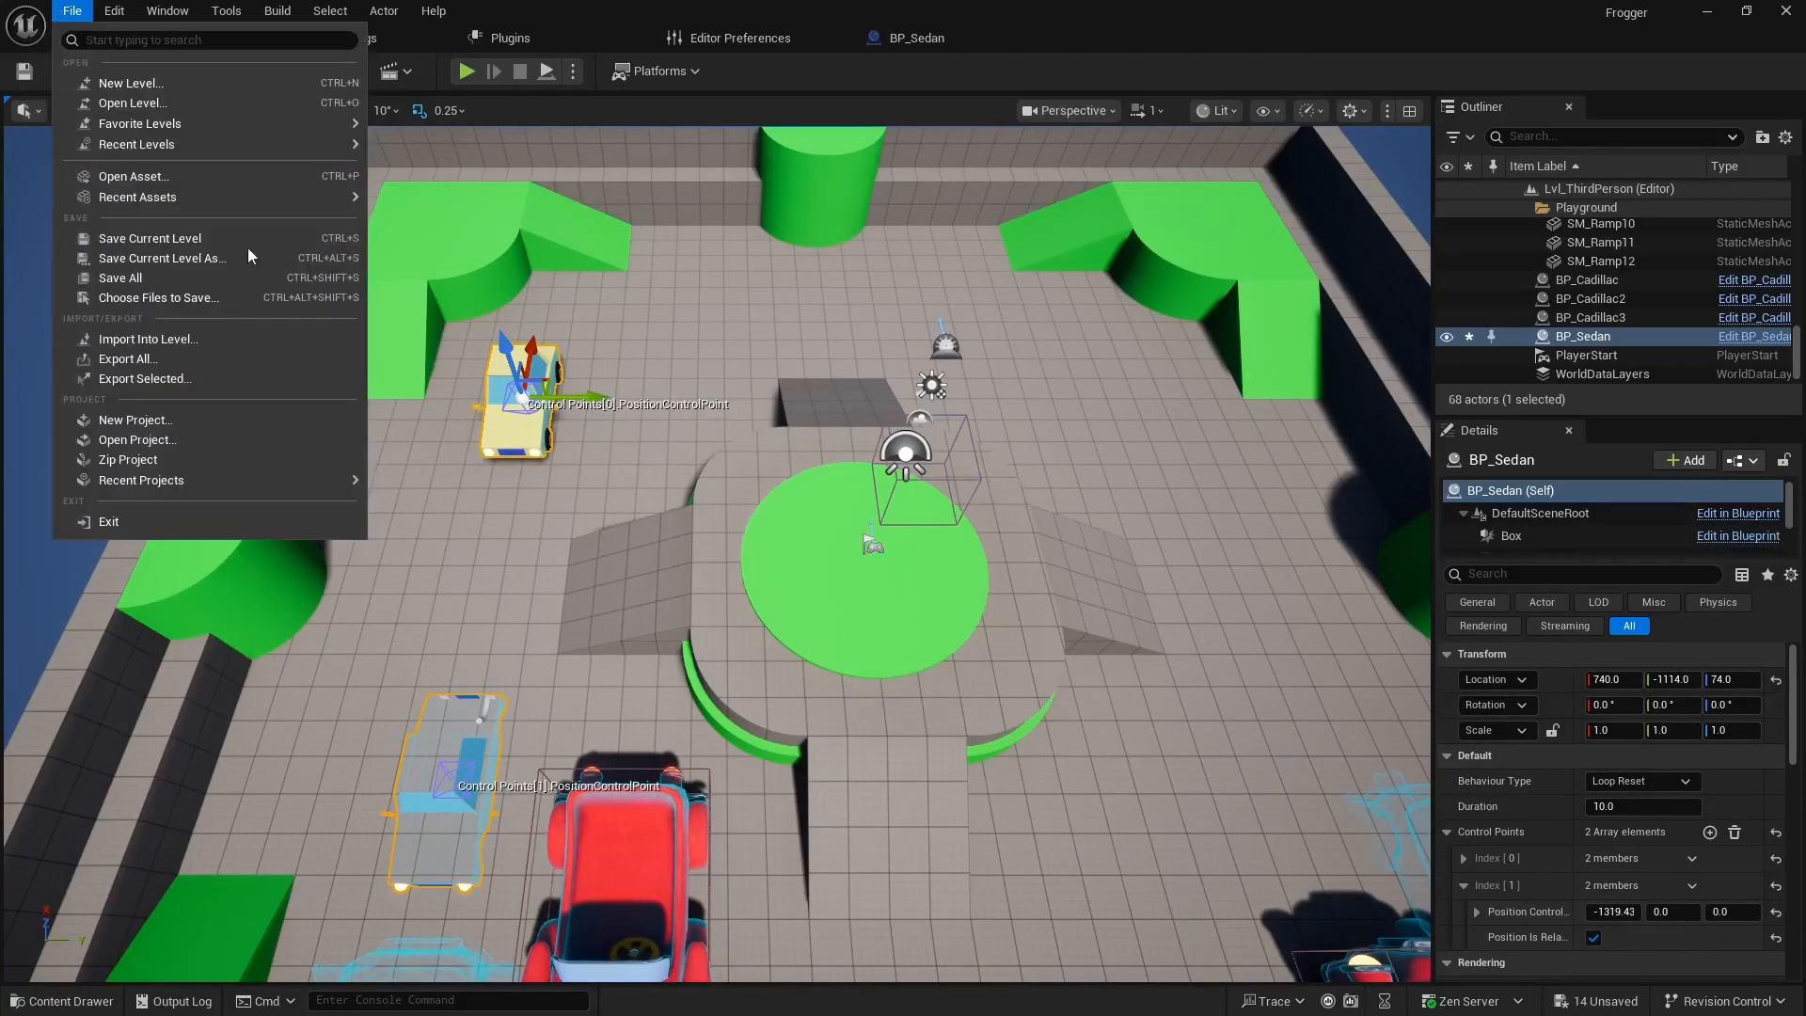
left_click(160, 84)
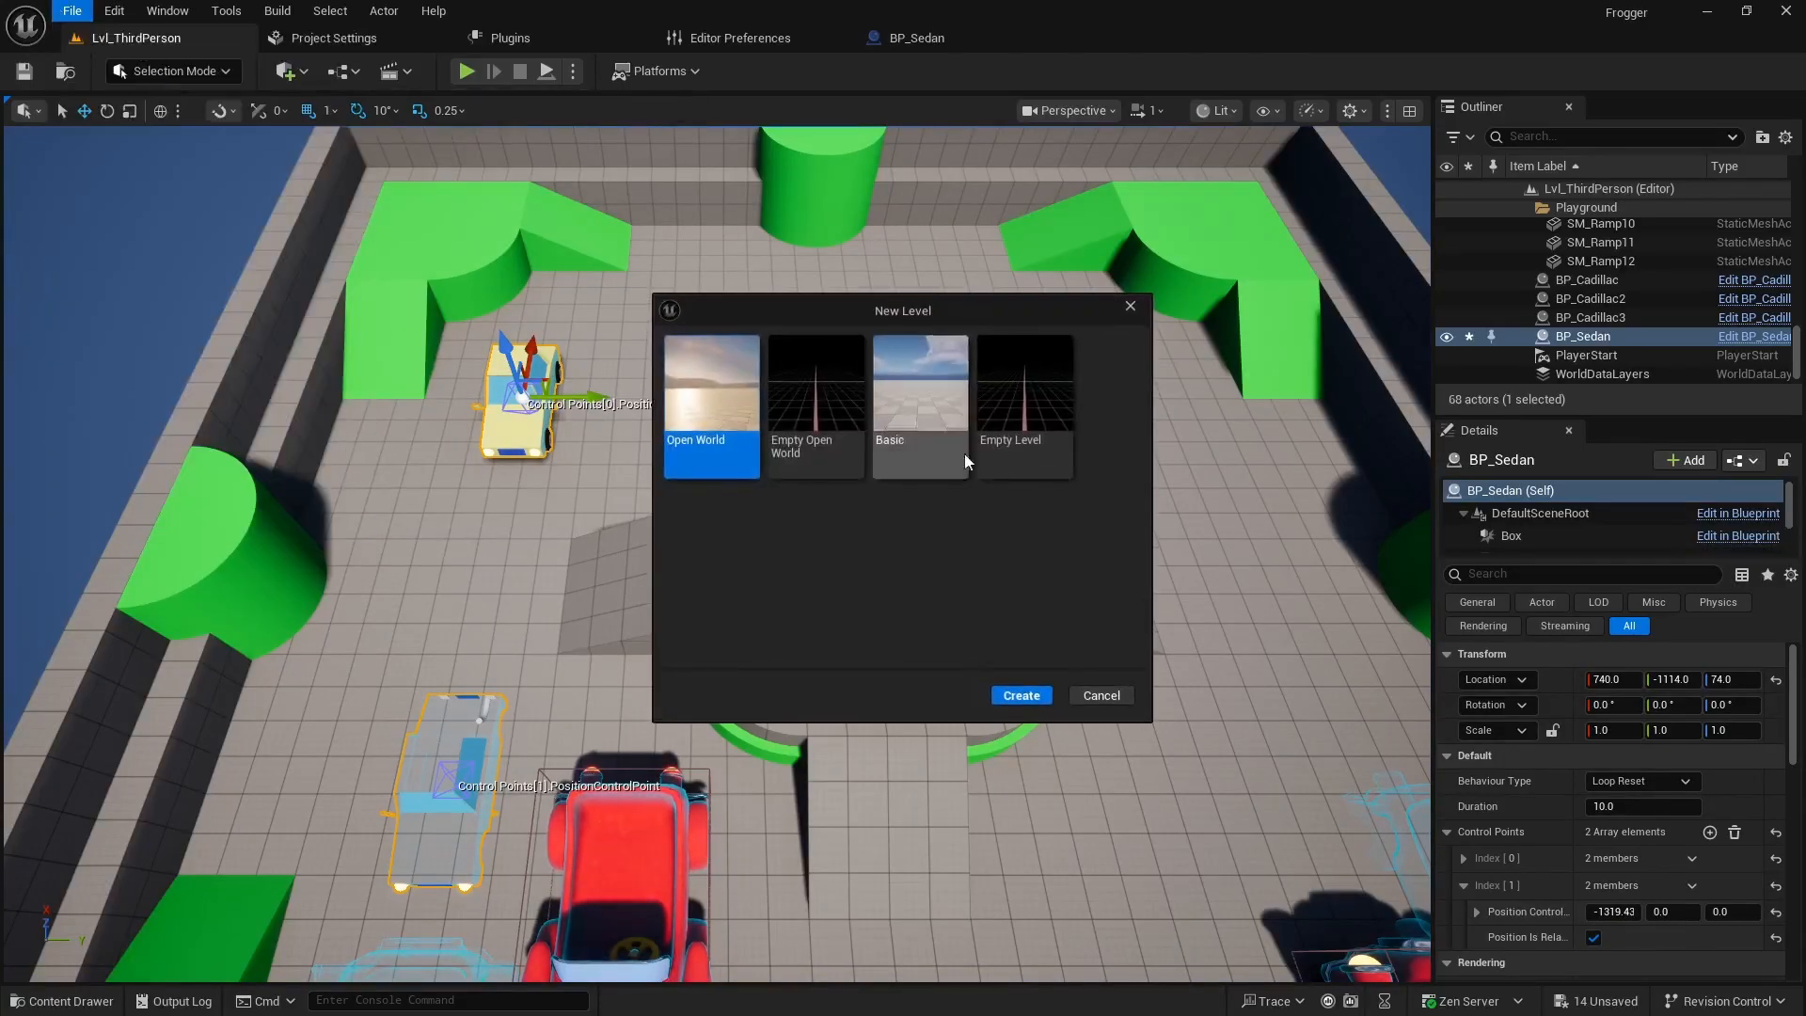
left_click(907, 390)
left_click(1023, 694)
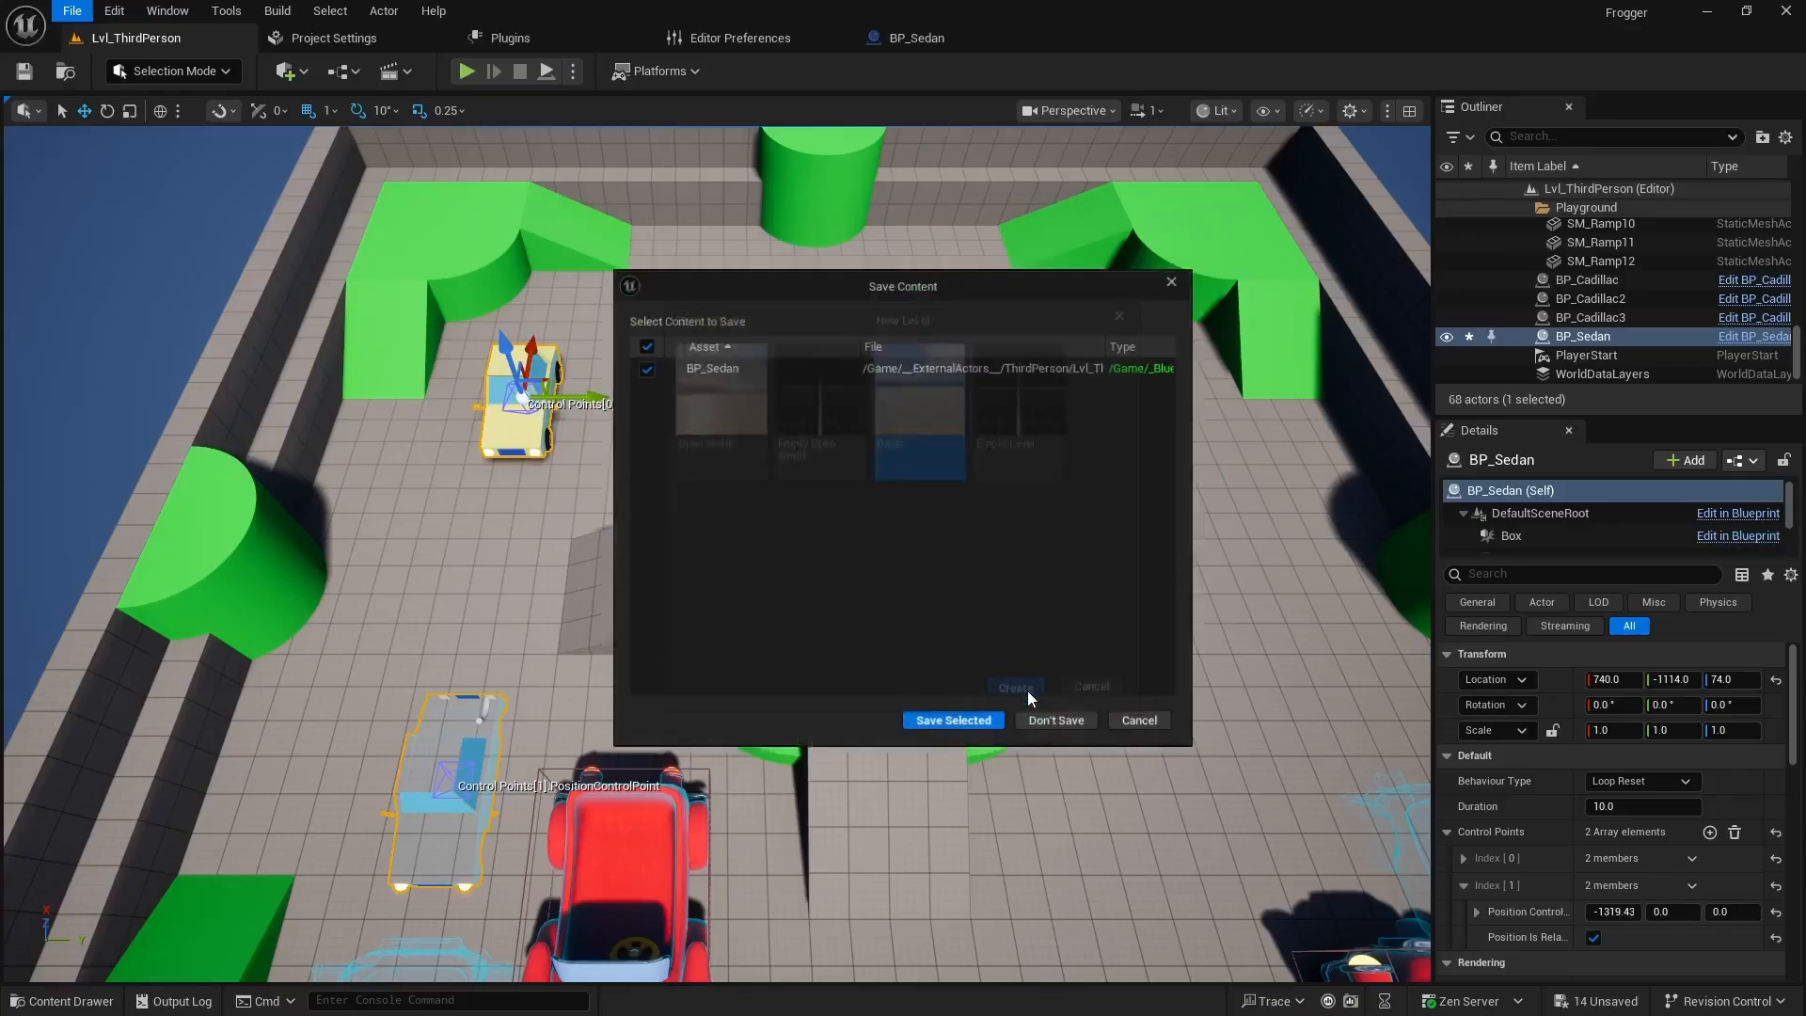
left_click(940, 729)
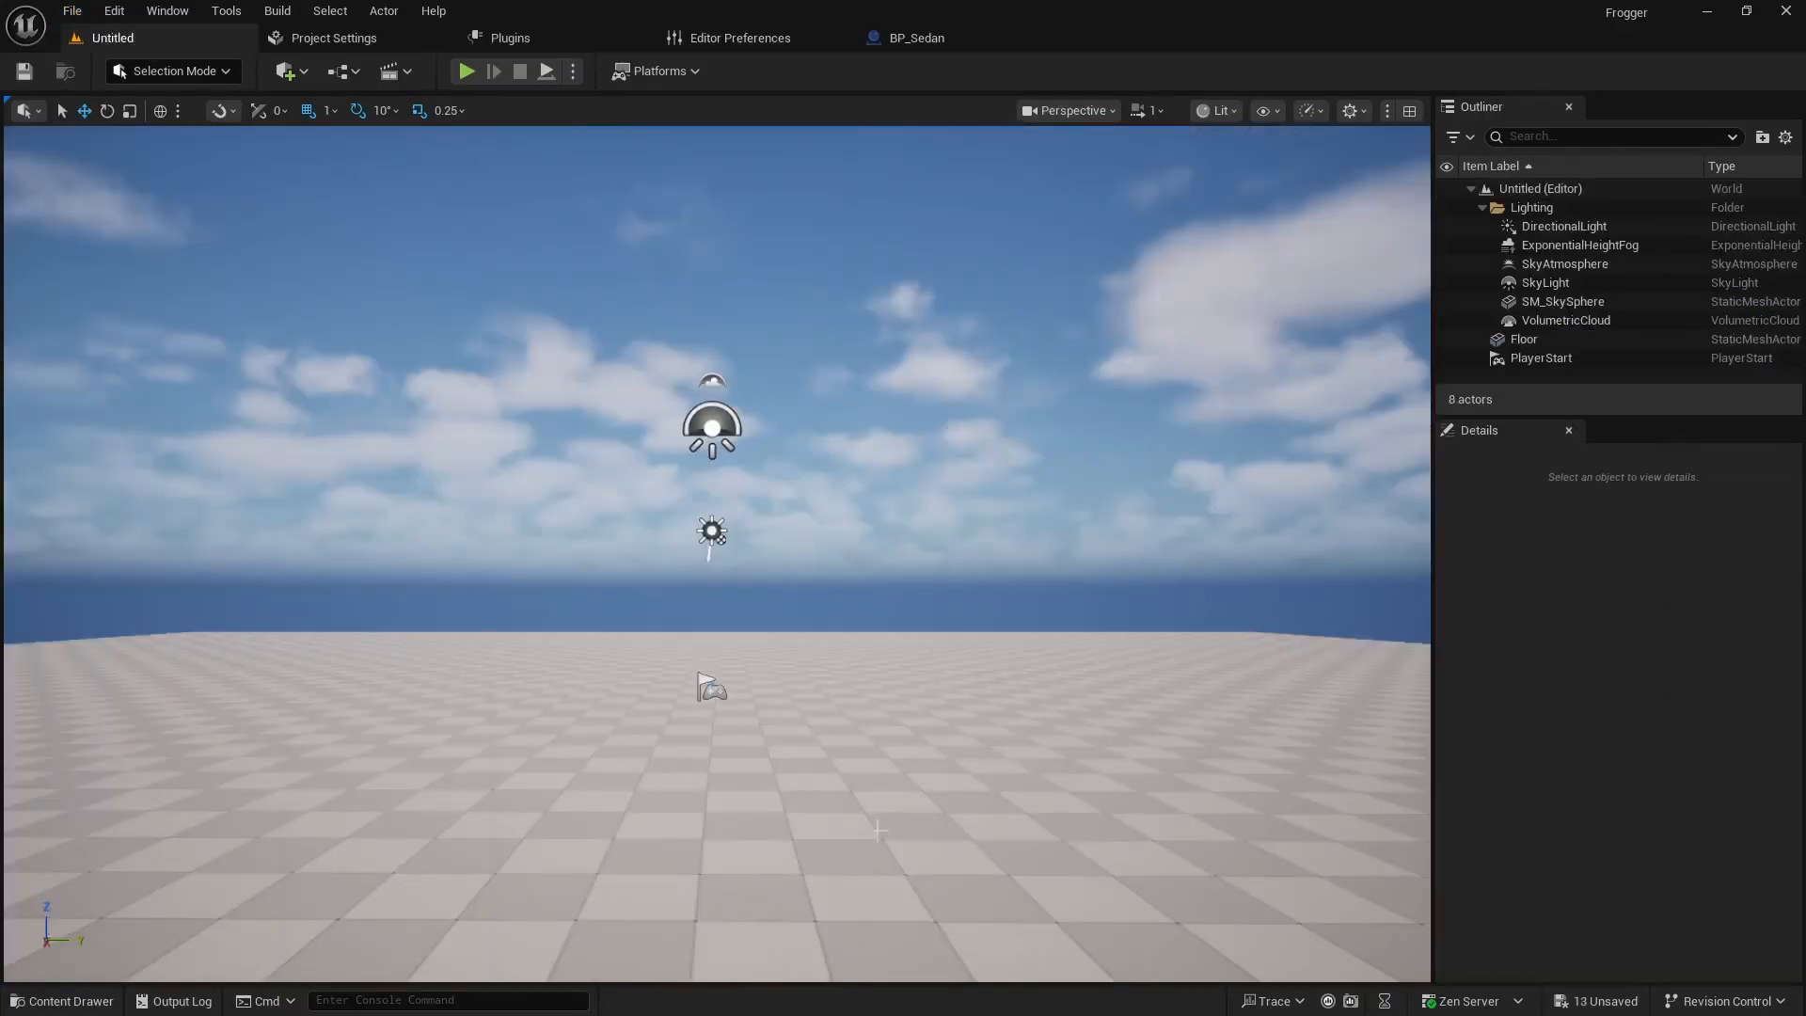
Place BP_Sedan from the _Blueprints folder on the new level's floor, beyond the player start.
left_click(769, 632)
right_click_drag(769, 632, 874, 949)
key("w")
right_click_drag(946, 550, 849, 710)
key("ctrl+space")
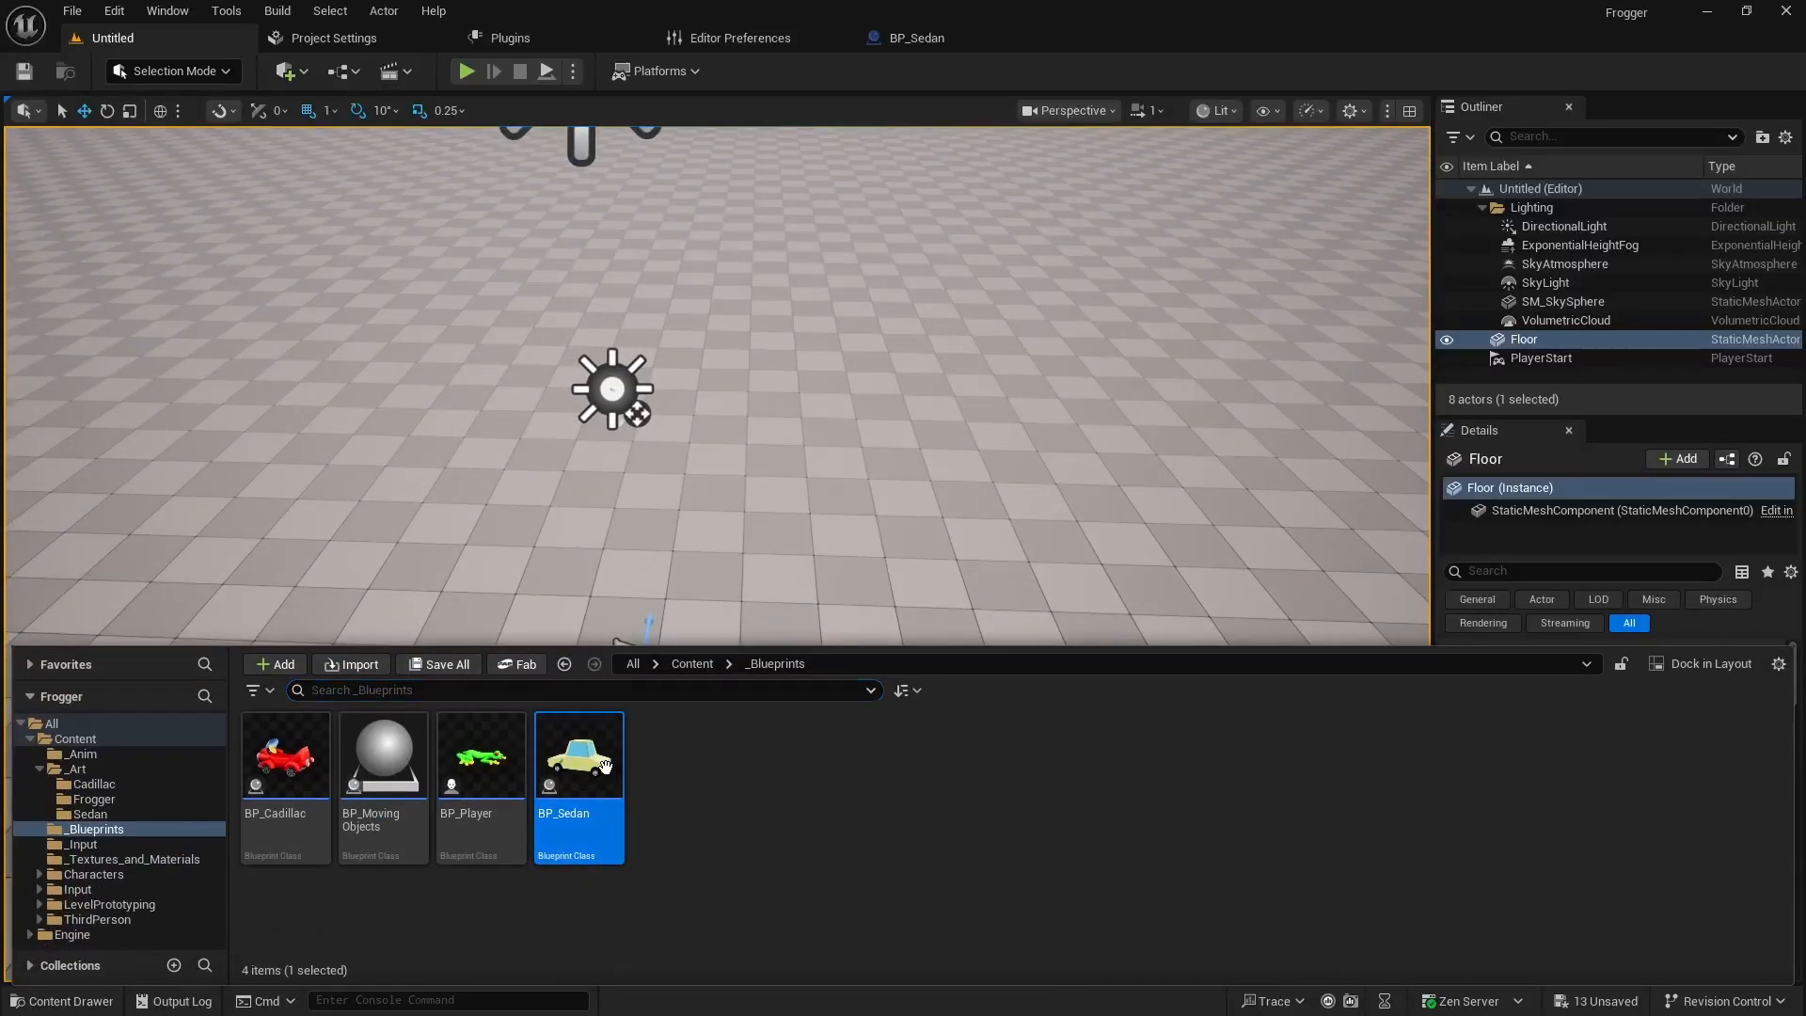
left_click_drag(611, 724, 909, 386)
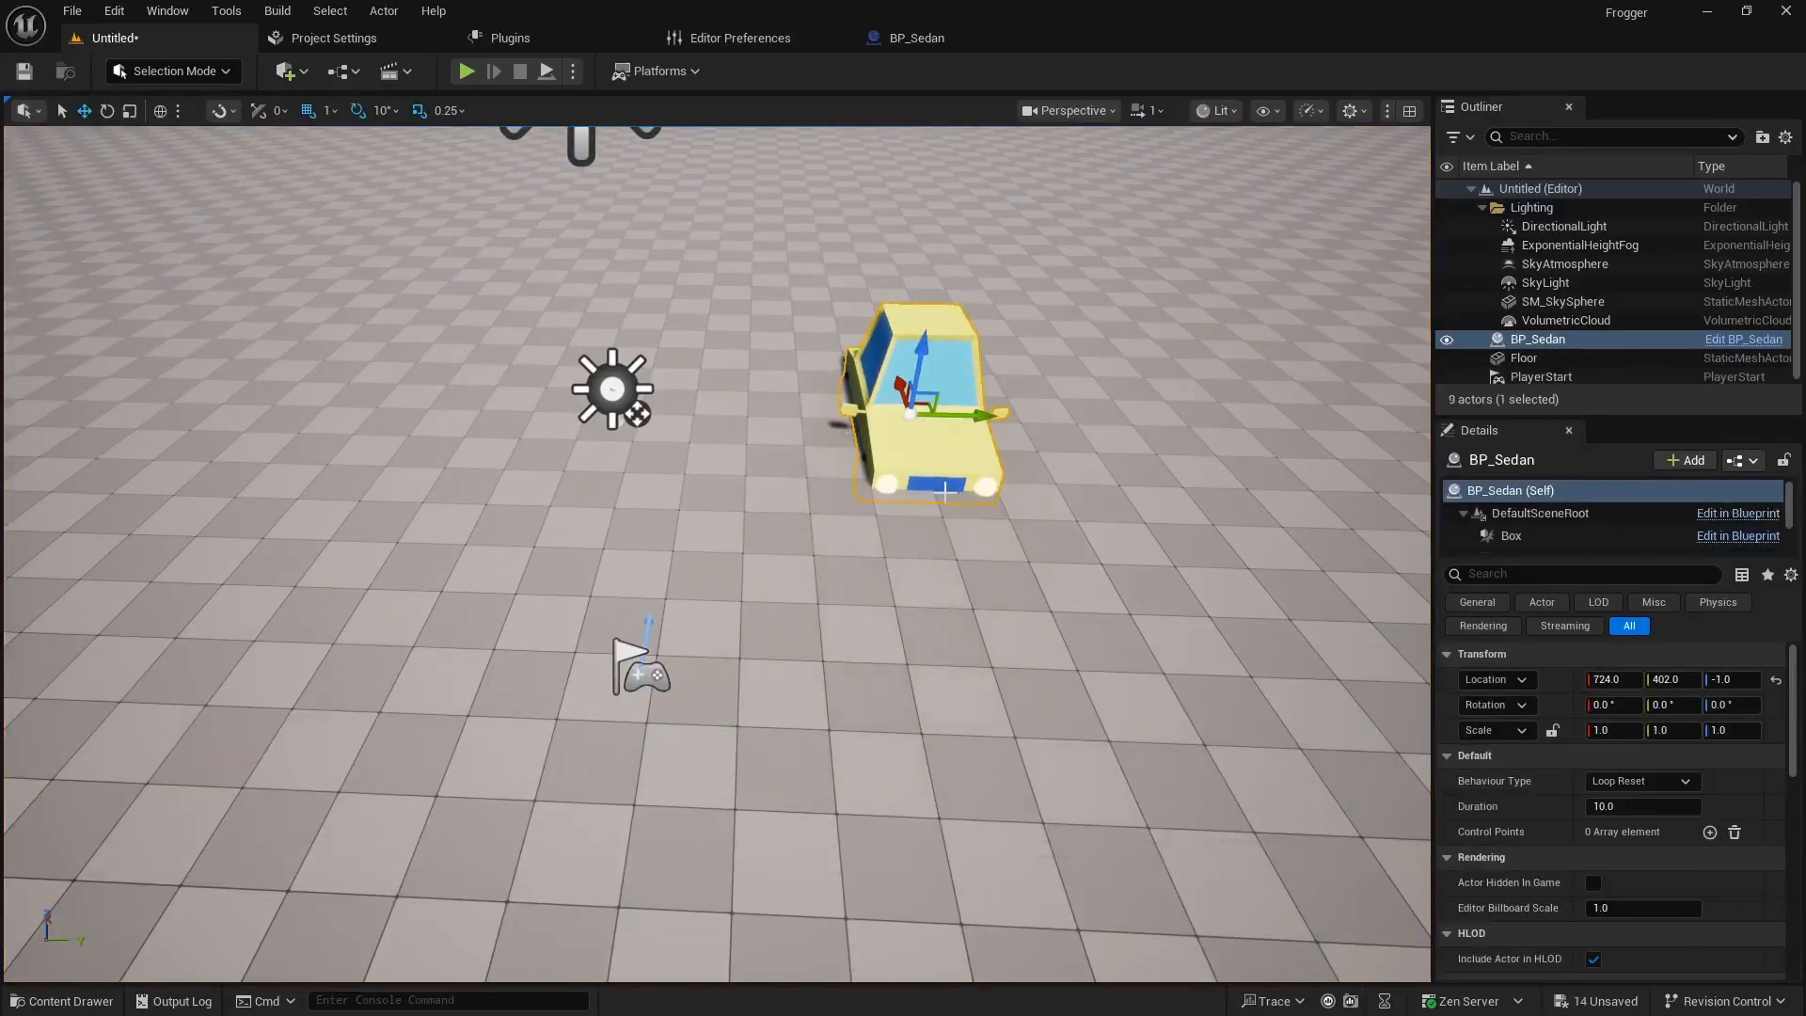
Rotate the placed sedan to 90 degrees about the Z axis.
key("e")
left_click_drag(999, 449, 1390, 657)
left_click(1730, 705)
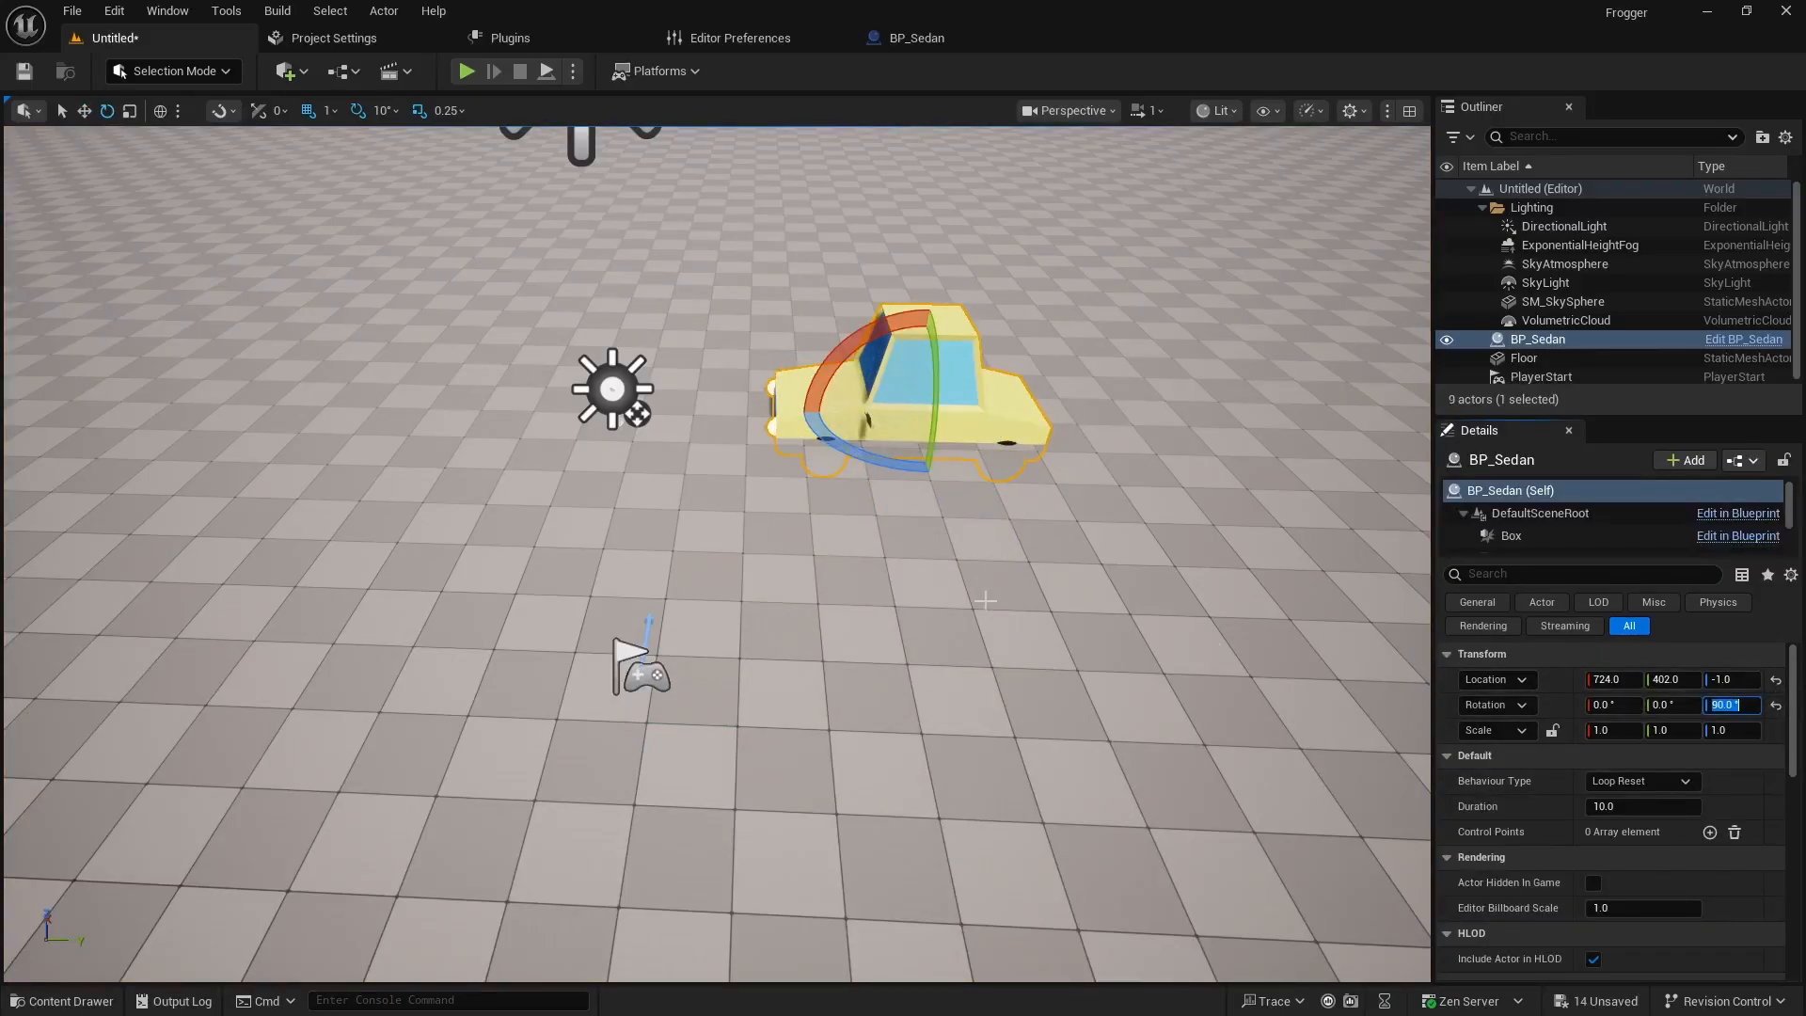
Raise the sedan to a Z location of 75 so its wheels rest on the floor, and move it along Y to 1024.
key("w")
mouse_move(842, 562)
right_mouse_down()
mouse_move(1034, 555)
mouse_move(842, 536)
mouse_move(842, 592)
mouse_move(841, 570)
right_mouse_up()
key("w")
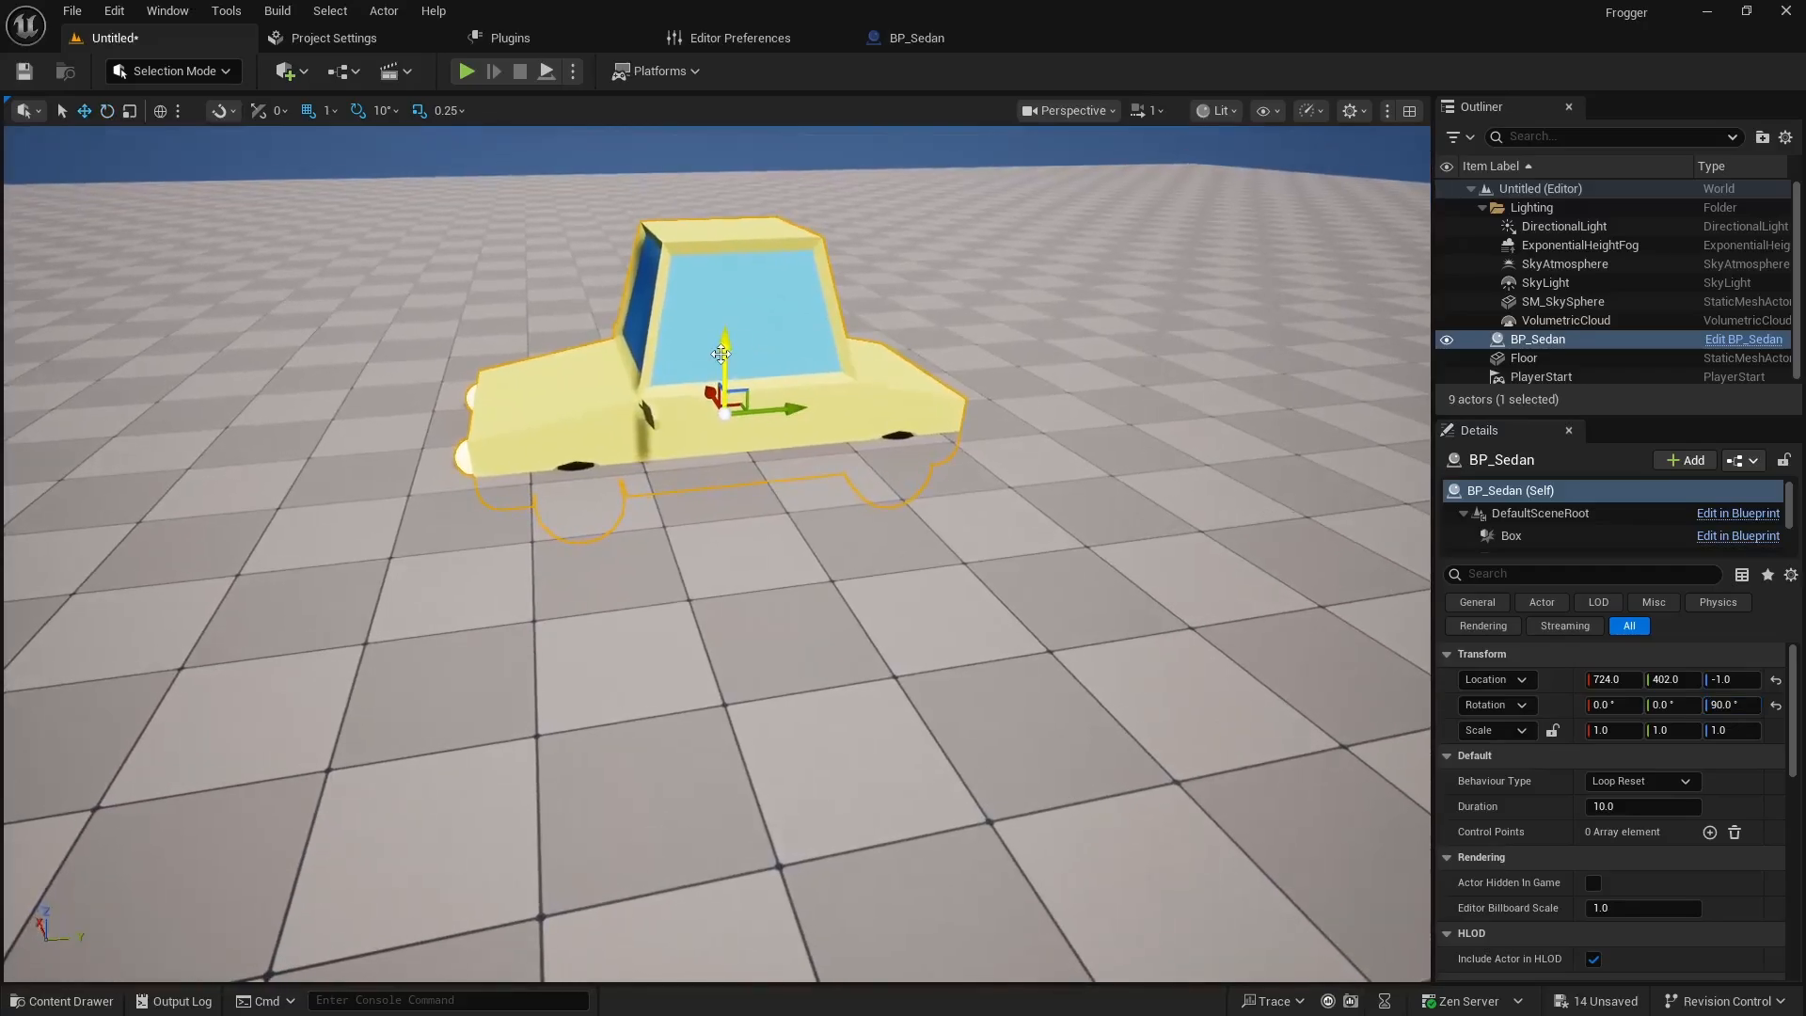
left_click_drag(725, 356, 725, 283)
key("w")
right_click_drag(725, 283, 769, 434)
key("s")
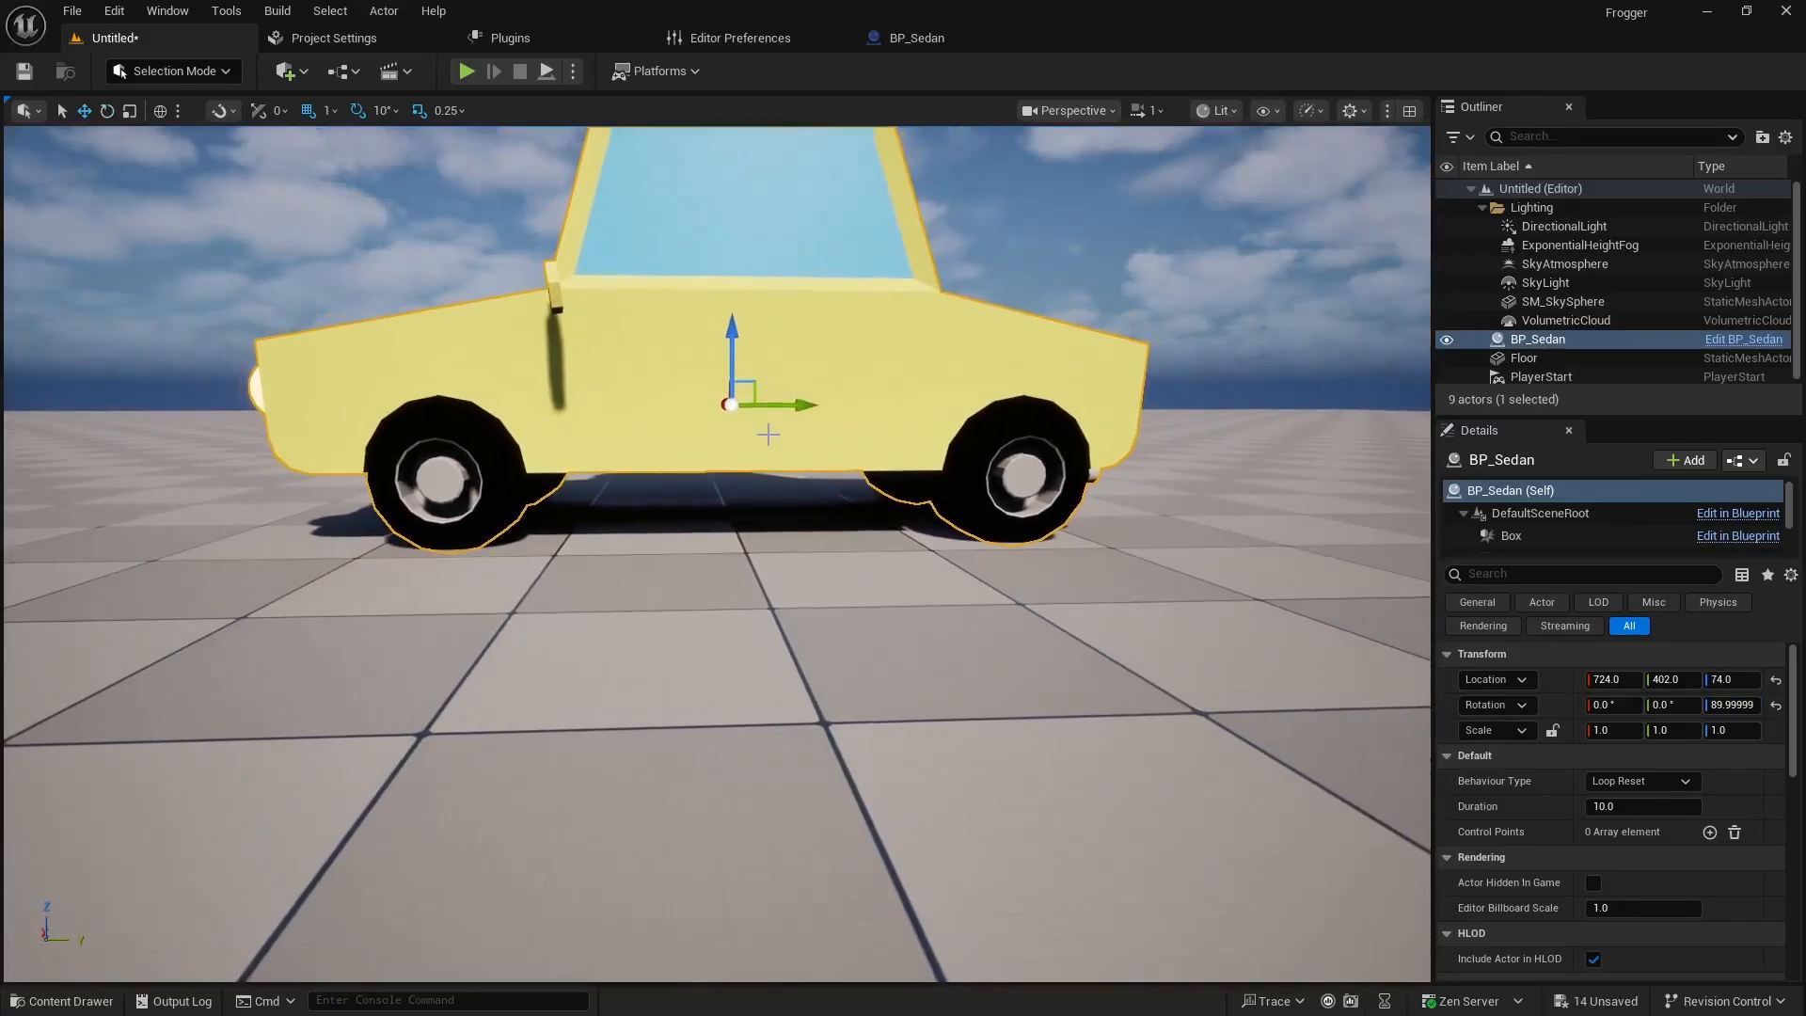
left_click_drag(734, 325, 734, 320)
key("s")
right_click_drag(733, 320, 734, 451)
scroll(752, 419, "up", 2)
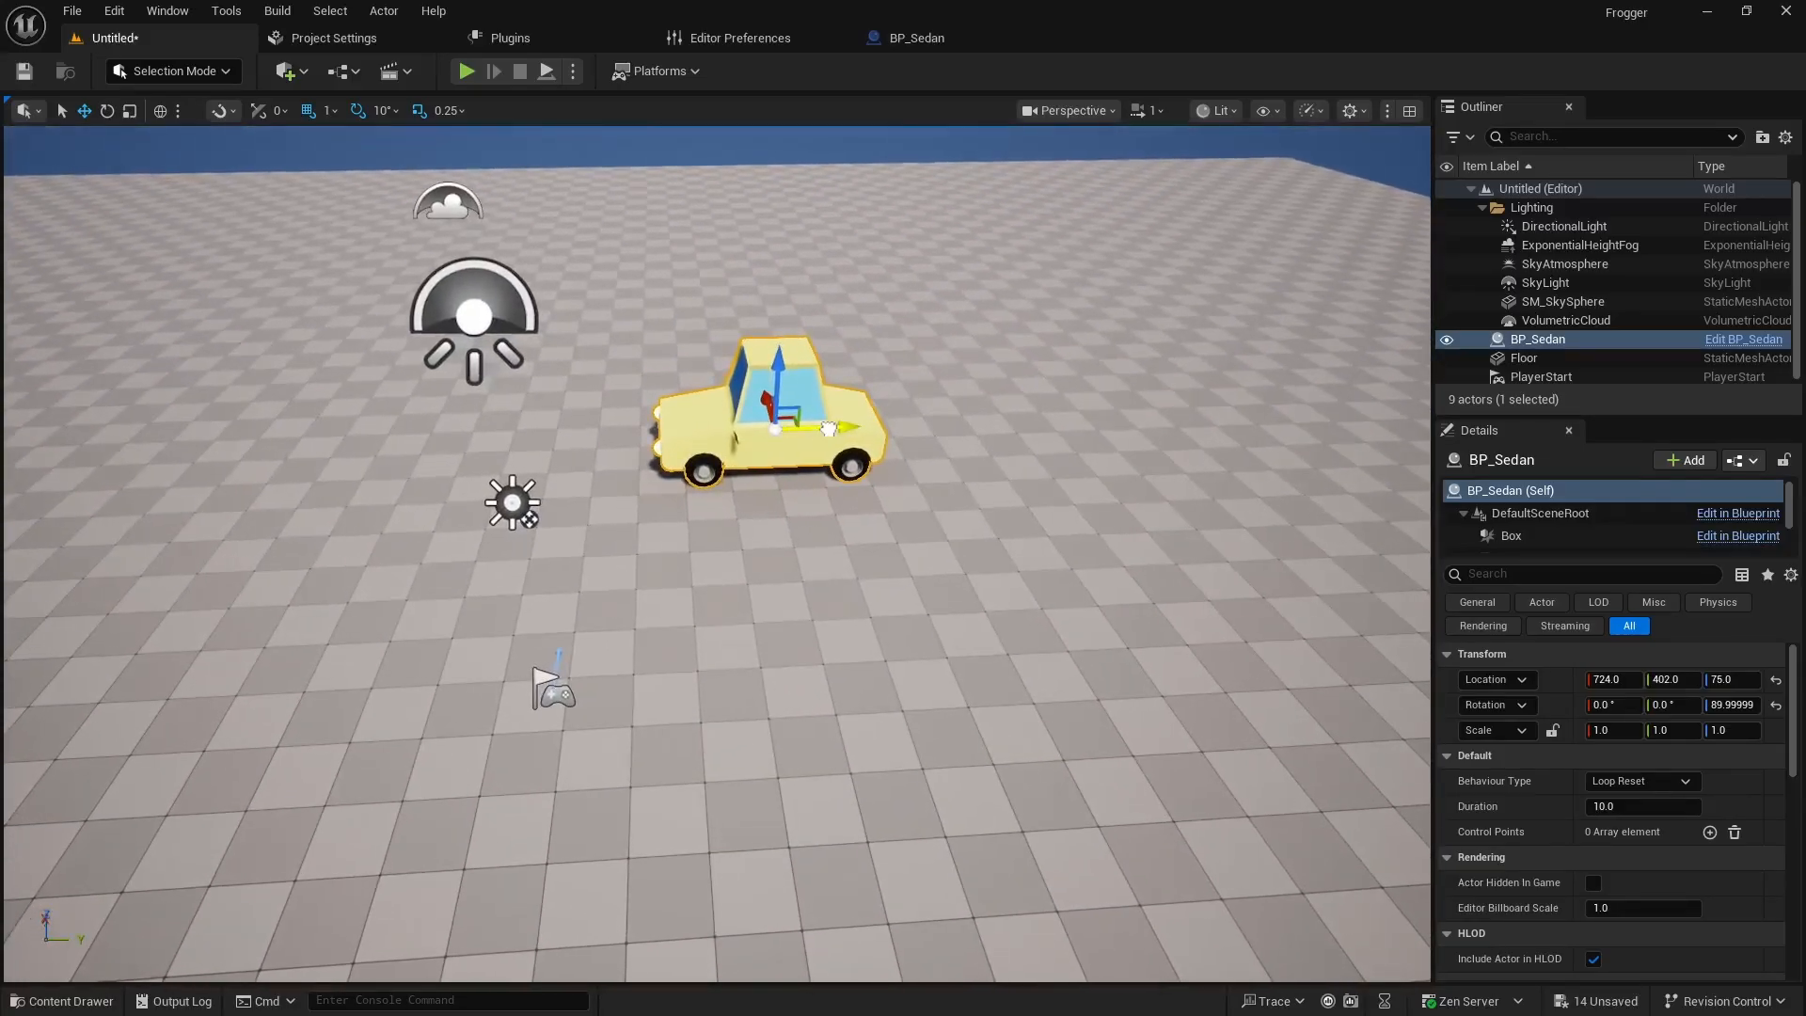
left_click_drag(827, 429, 1107, 419)
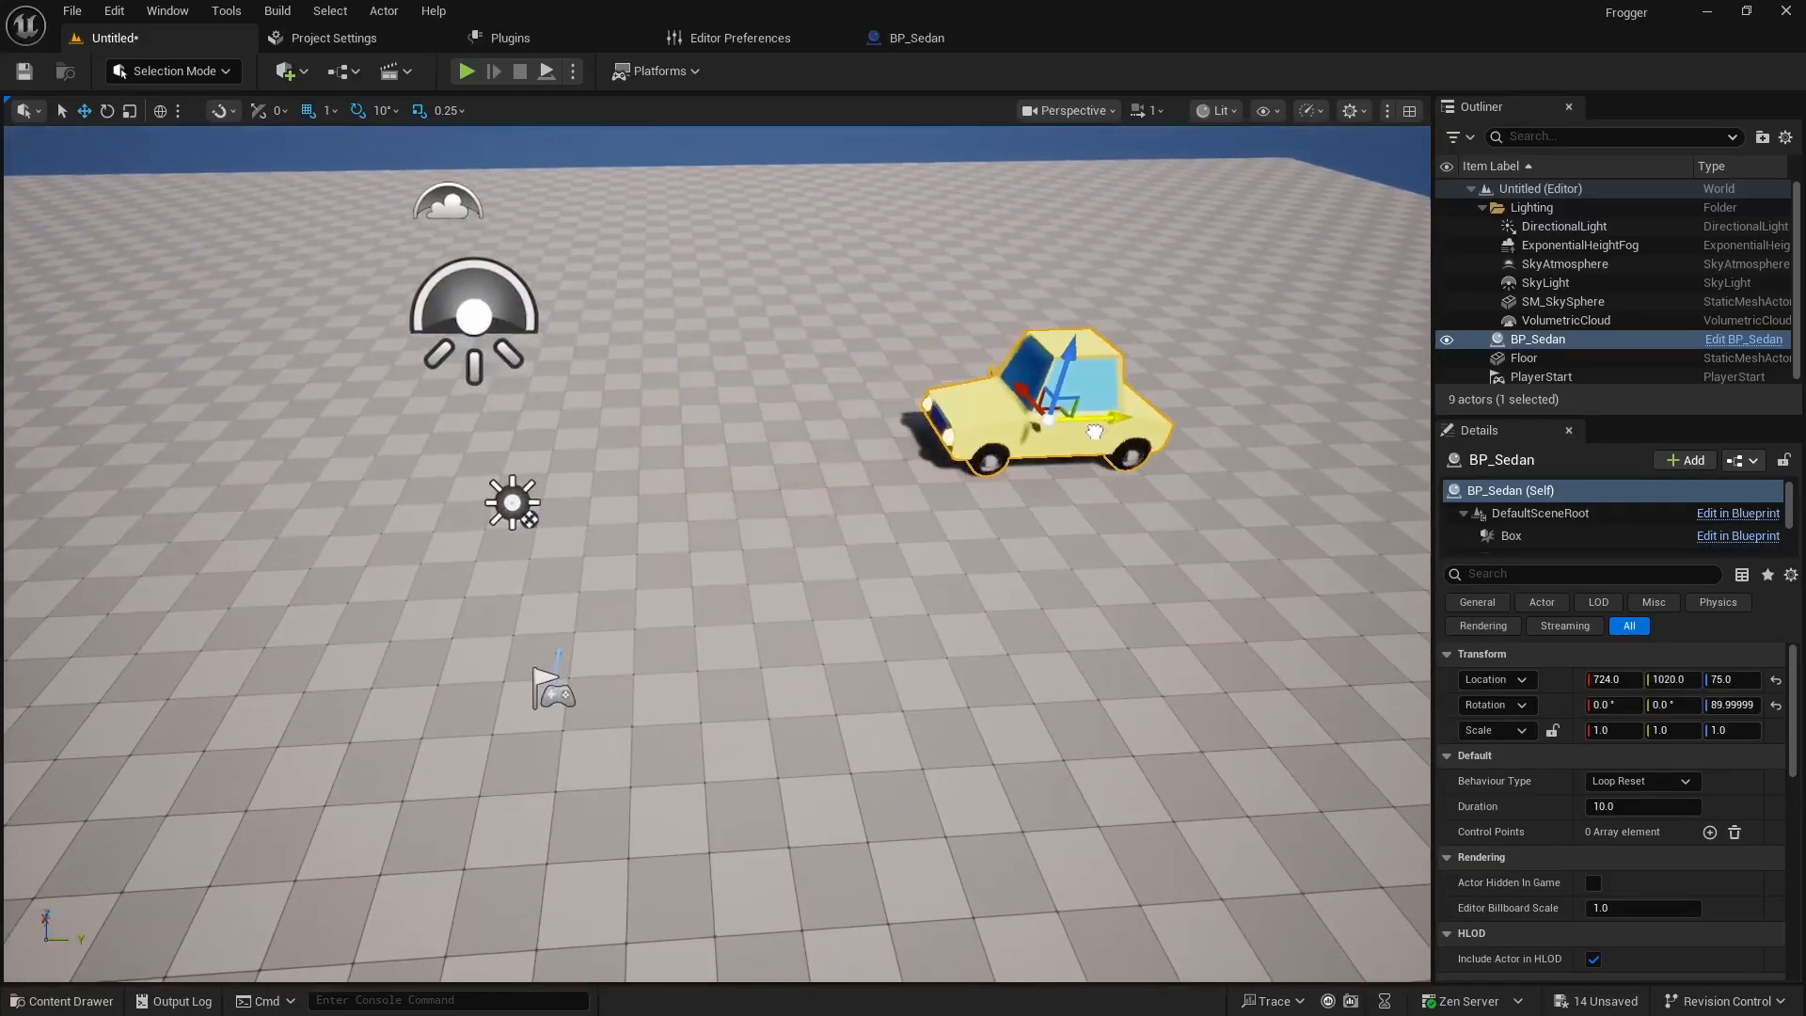
Add two control points to the sedan and set the second one's X position to about -2182.5.
left_click(1709, 831)
left_click(1709, 831)
left_click(1463, 885)
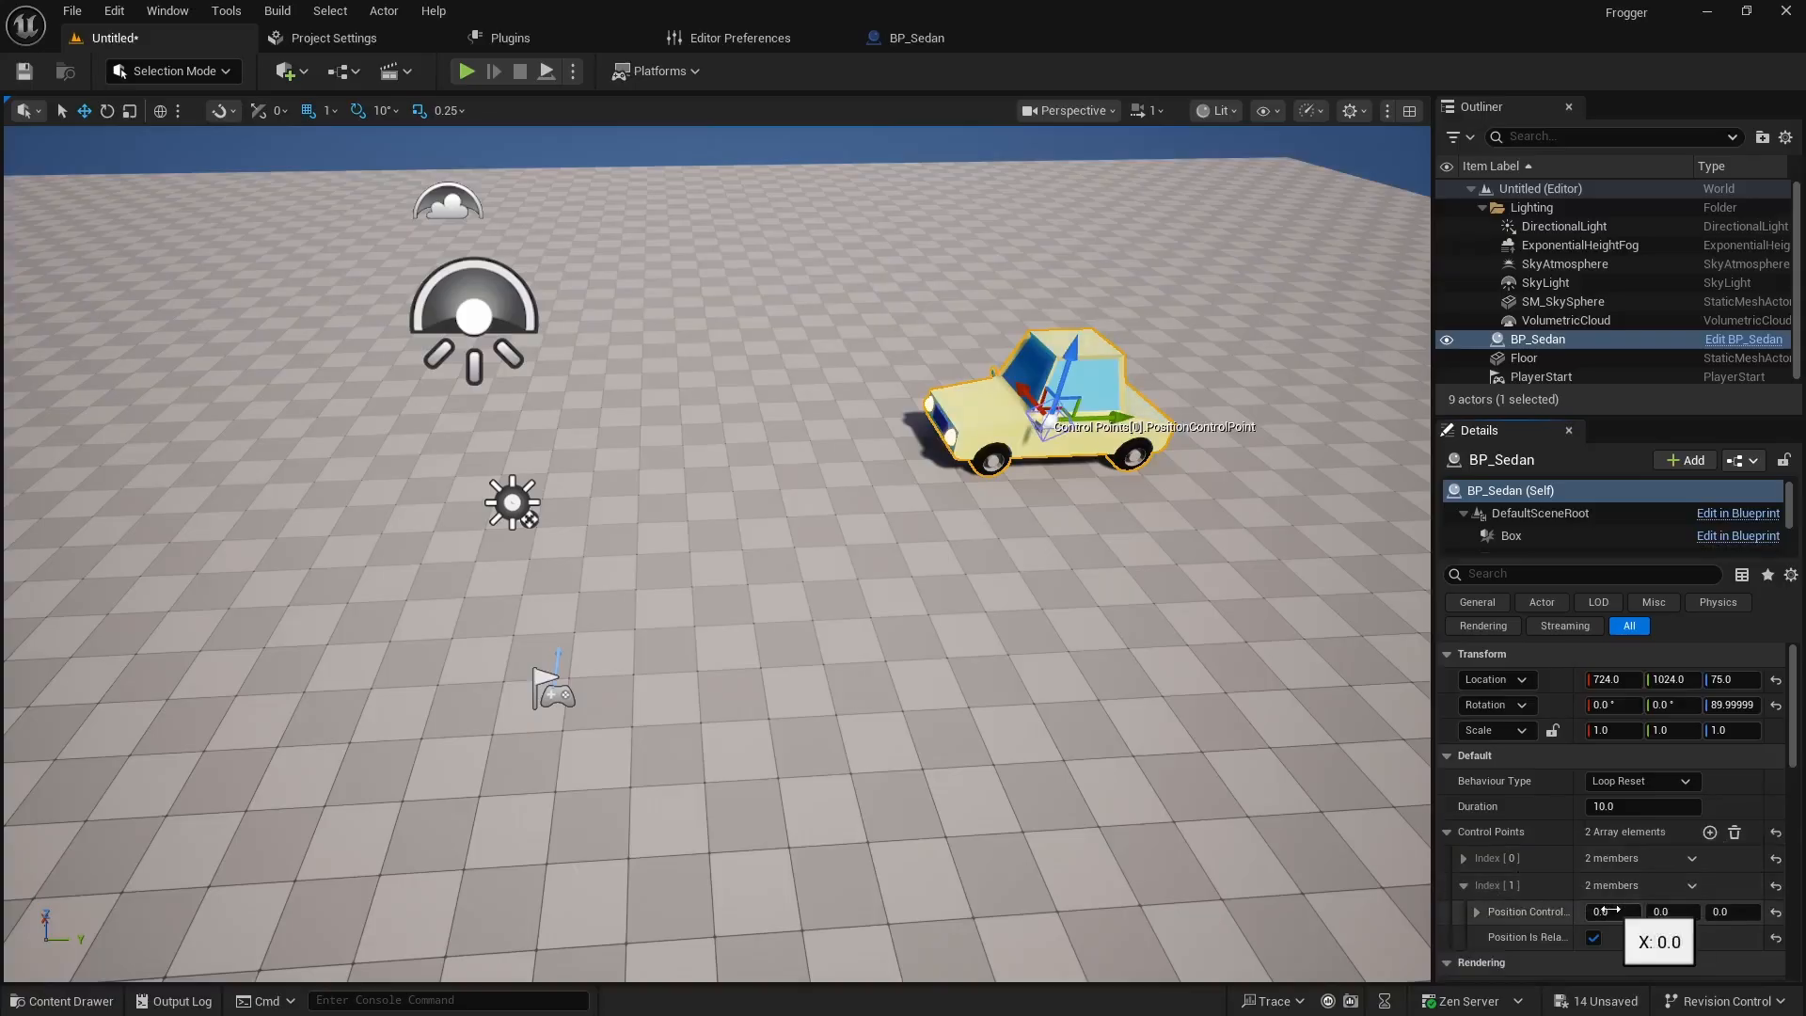
left_click_drag(1612, 912, 1317, 912)
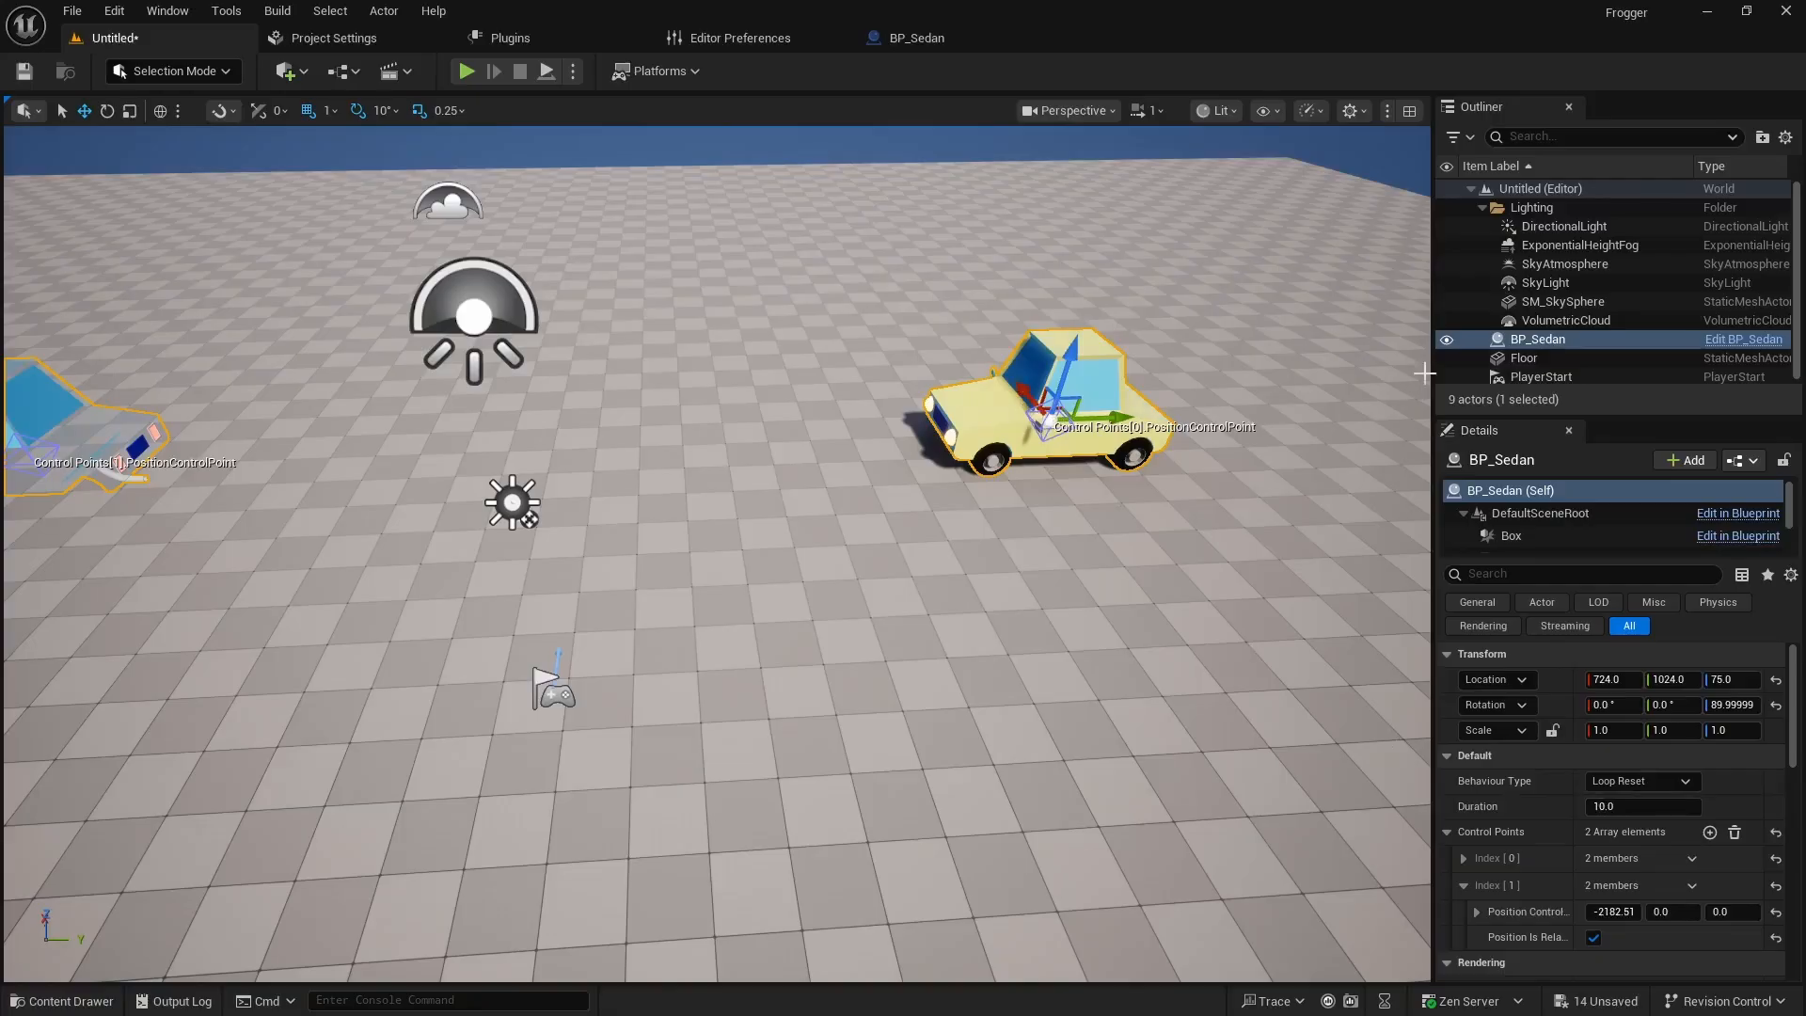
Duplicate the sedan twice along X, at about 1150 and 1701, and turn the farthest copy around by 180 degrees.
left_click(1521, 340)
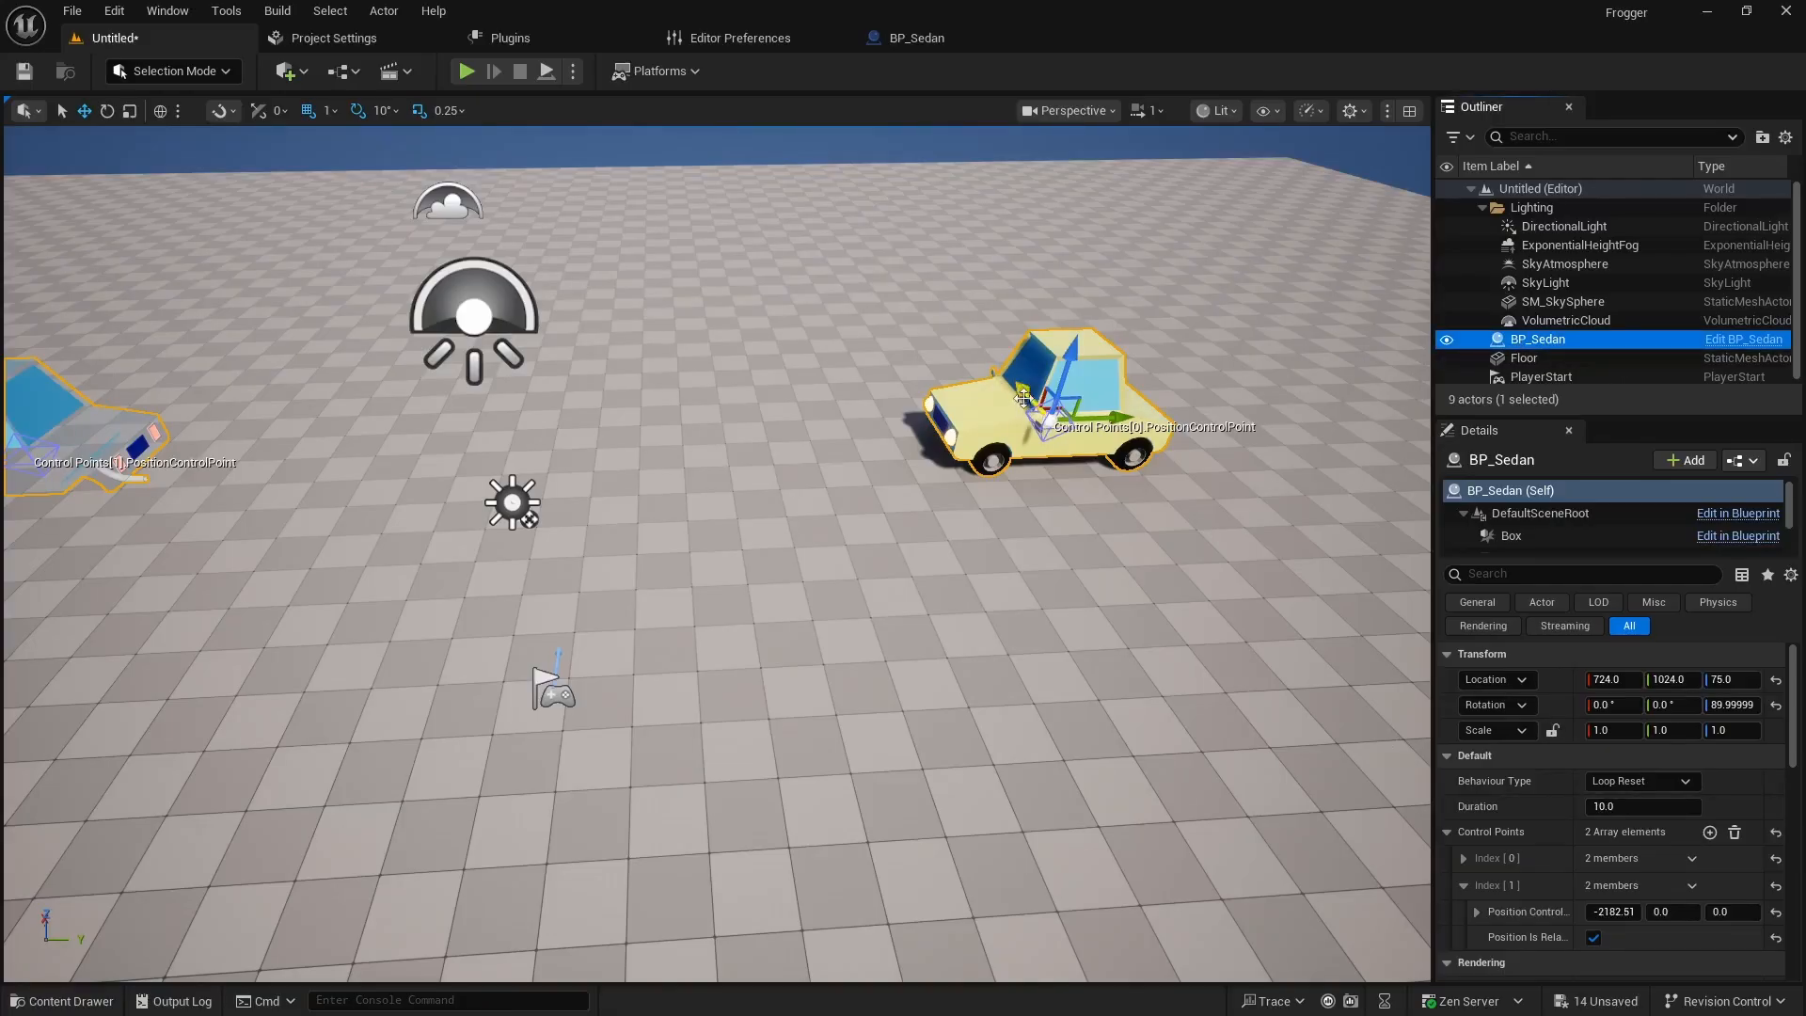
left_click_drag(1024, 390, 950, 334, "alt")
key("e")
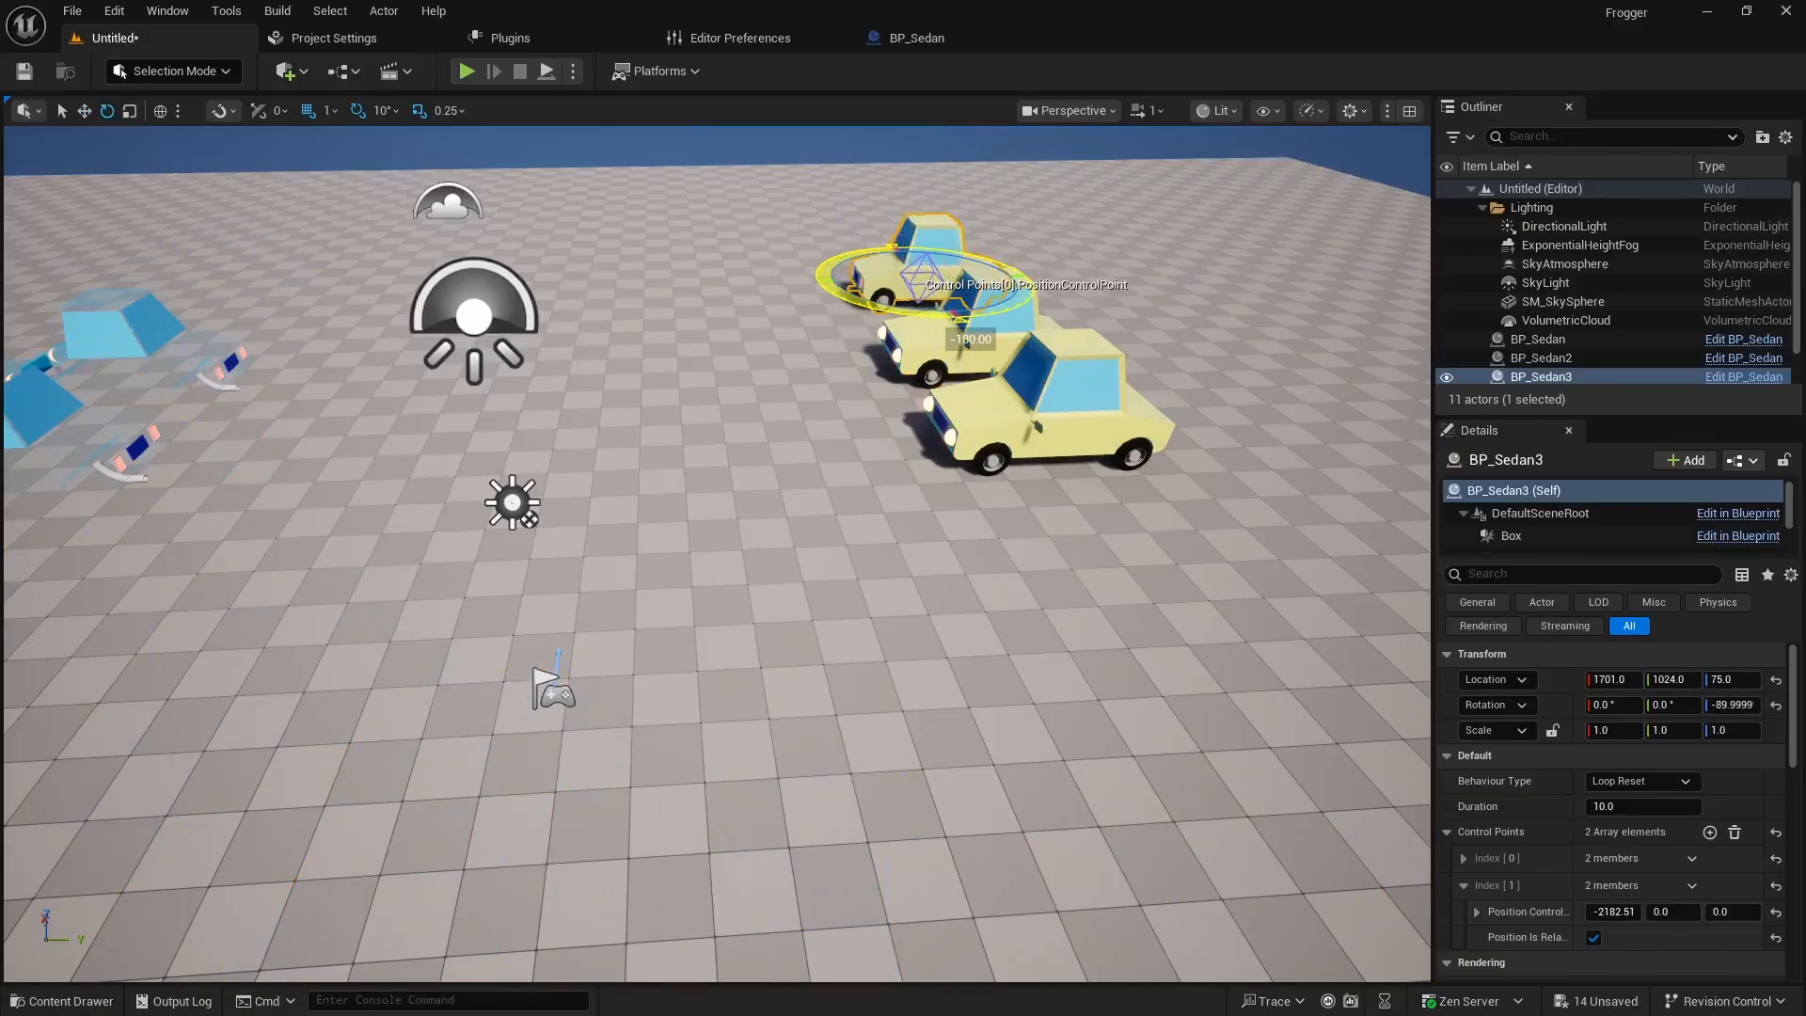
key("w")
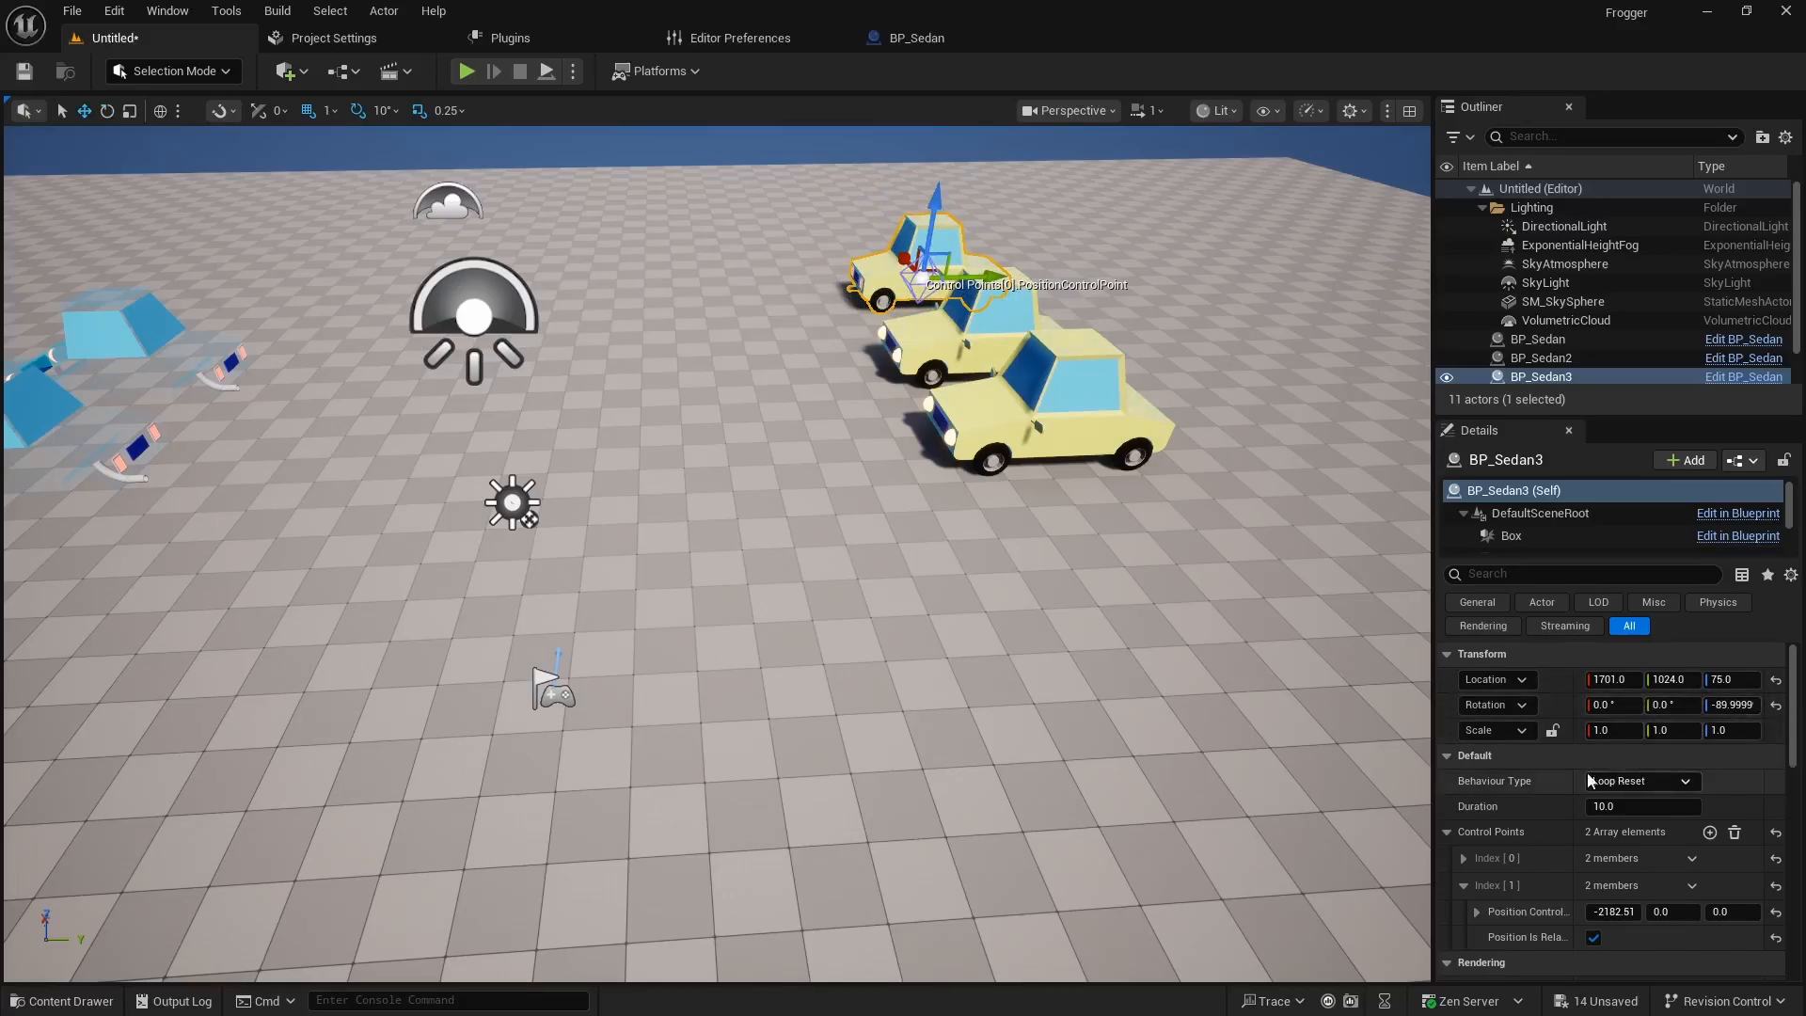
Set the Z rotation of BP_Sedan3 to exactly -90 degrees.
right_click_drag(1129, 565, 1261, 499)
left_click(1521, 378)
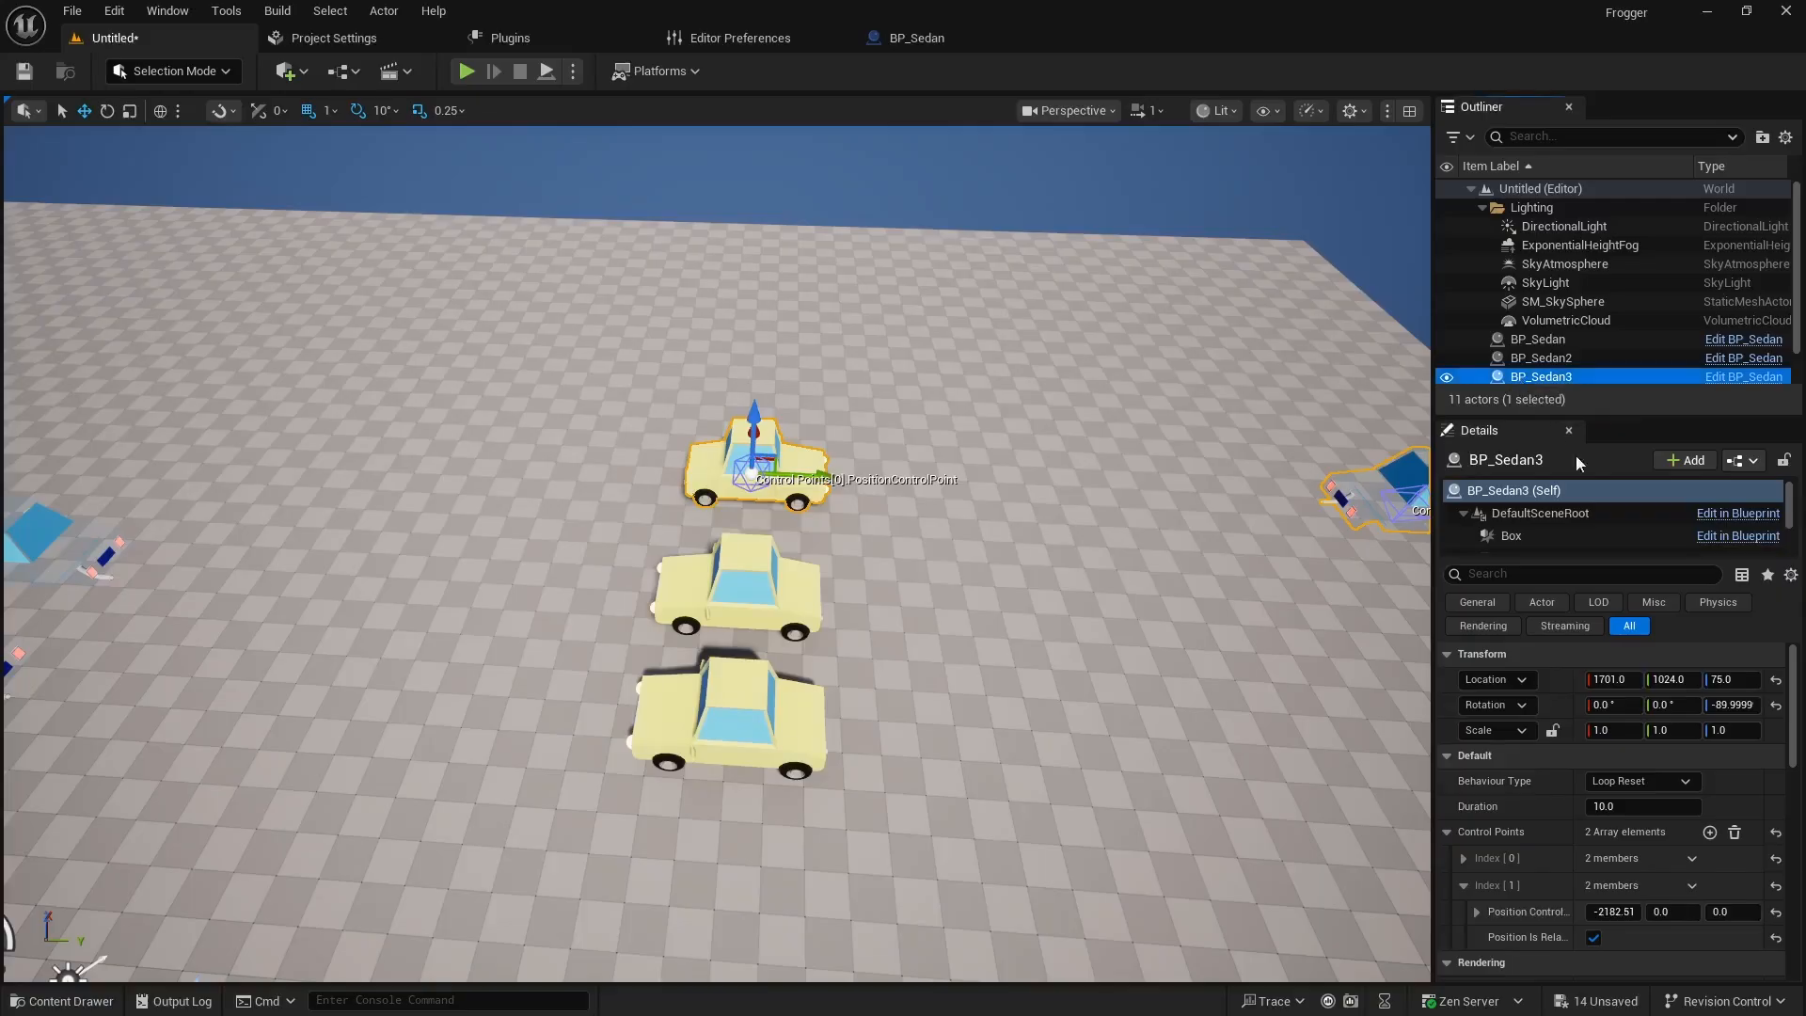
left_click(1730, 703)
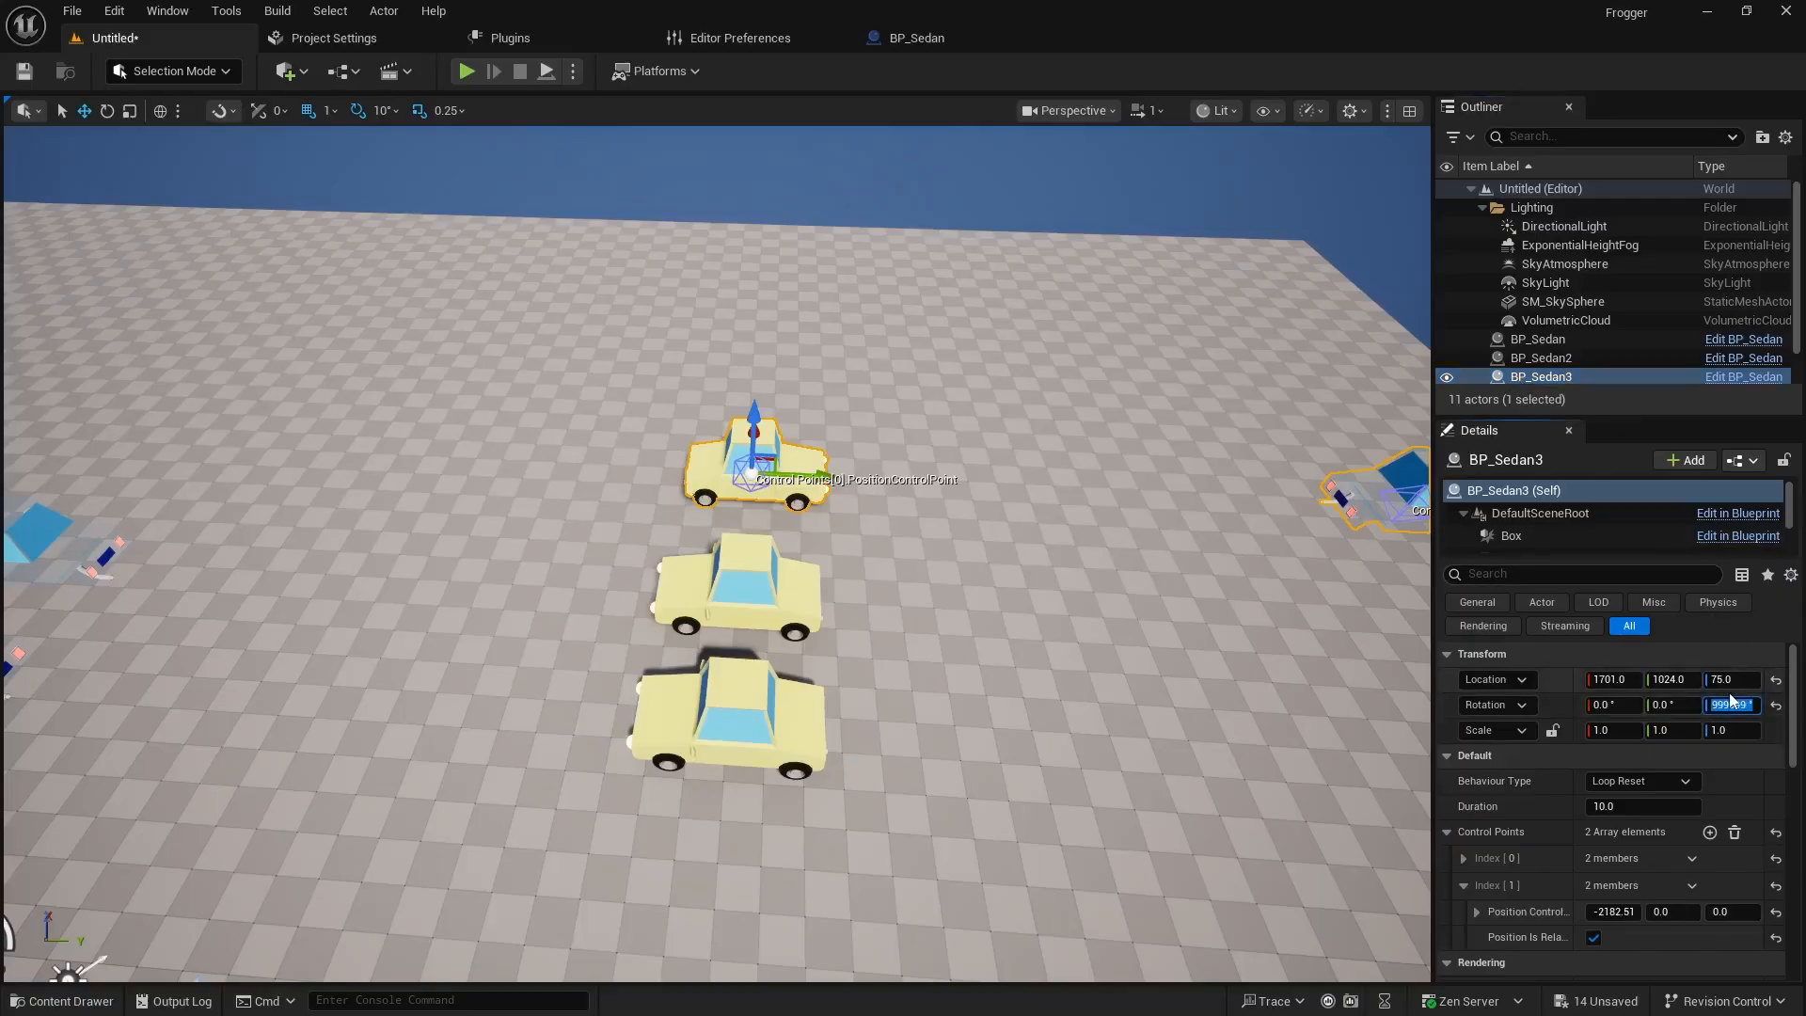
type("-90")
key("Return")
Move BP_Sedan3 along Y to -1284 and set its Duration to 8, and give BP_Sedan2 a Duration of 5.
right_click_drag(816, 537, 856, 528)
left_click_drag(793, 486, 135, 565)
key("s")
right_click_drag(135, 565, 85, 570)
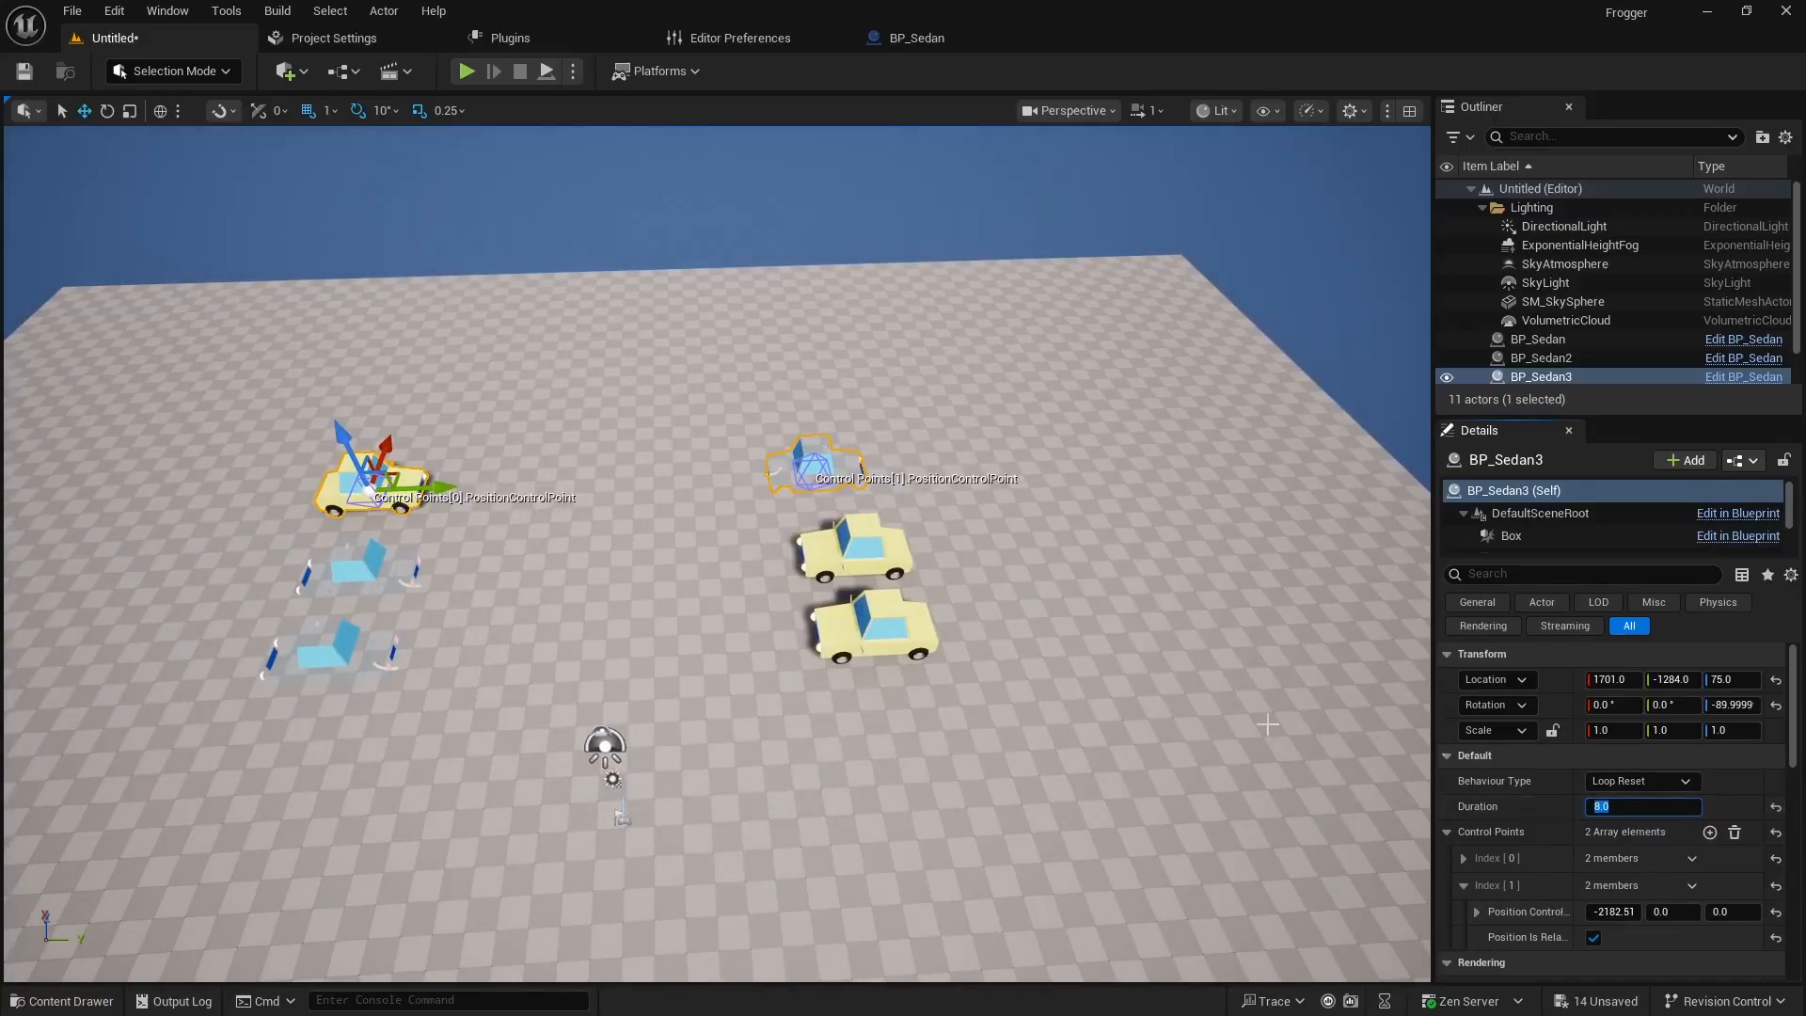
left_click(828, 559)
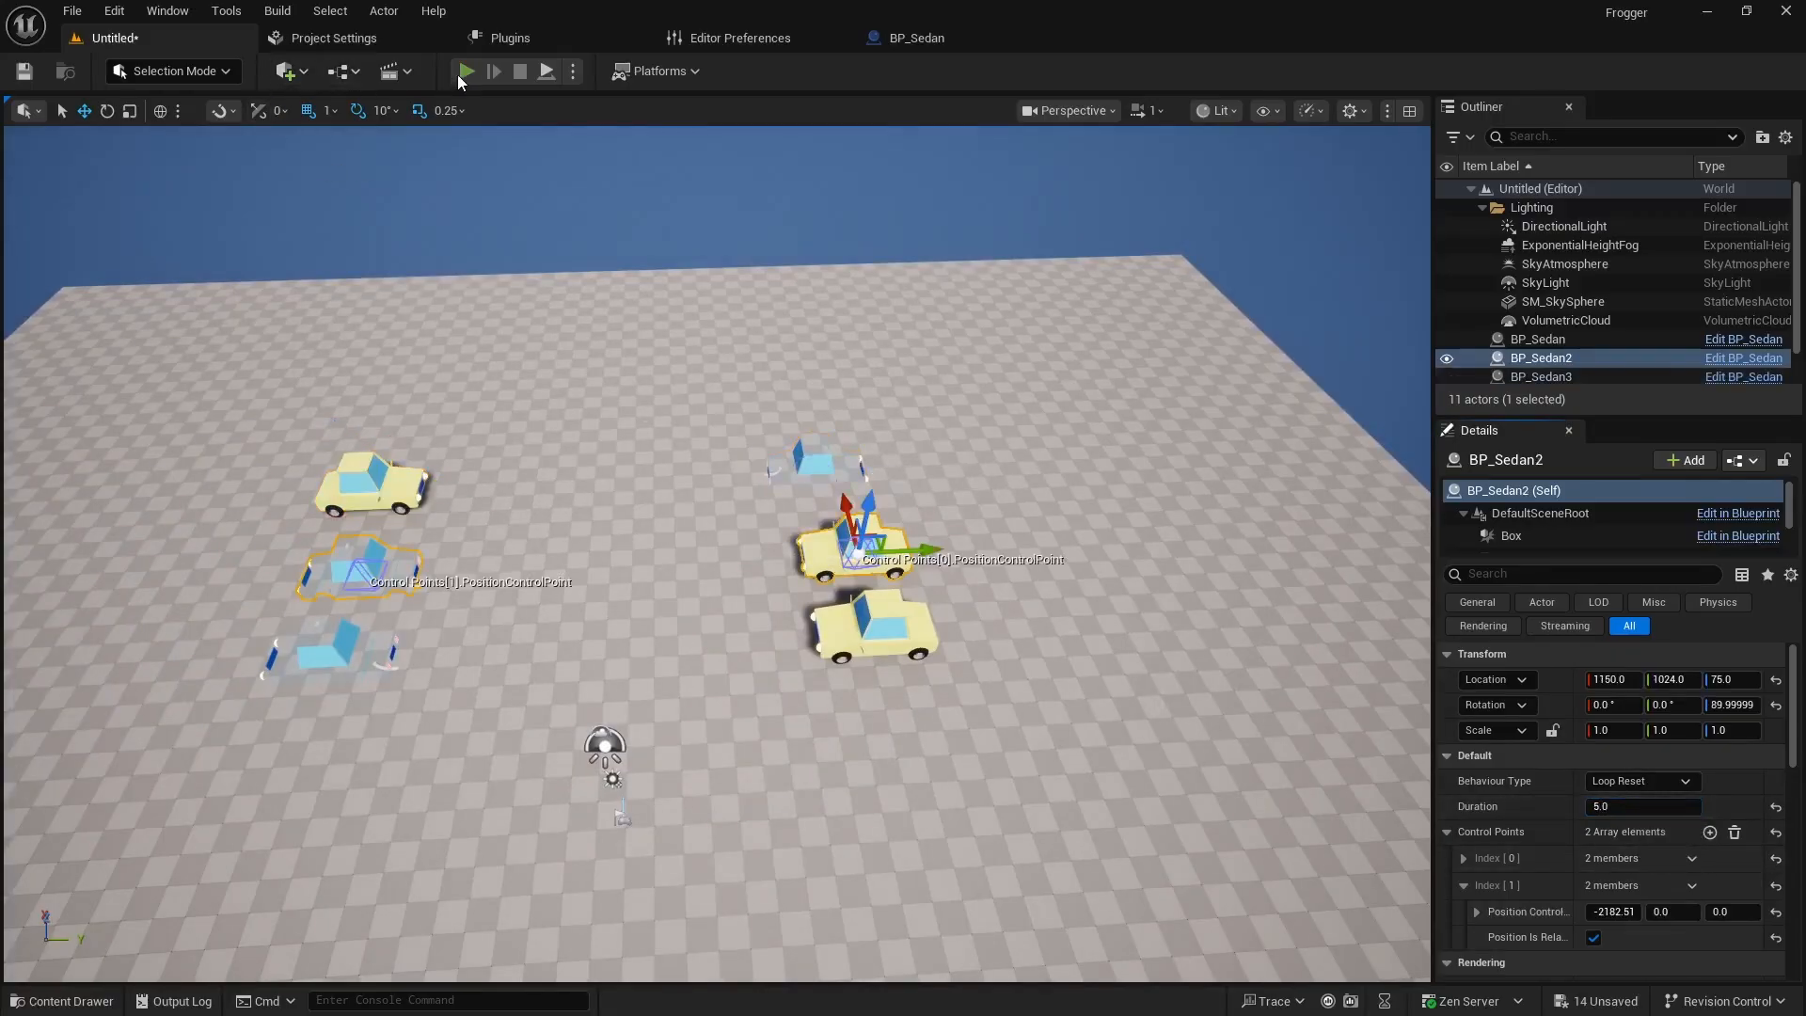
Play-test the new level by moving the frog among the three moving sedans, and stop the session.
left_click(466, 72)
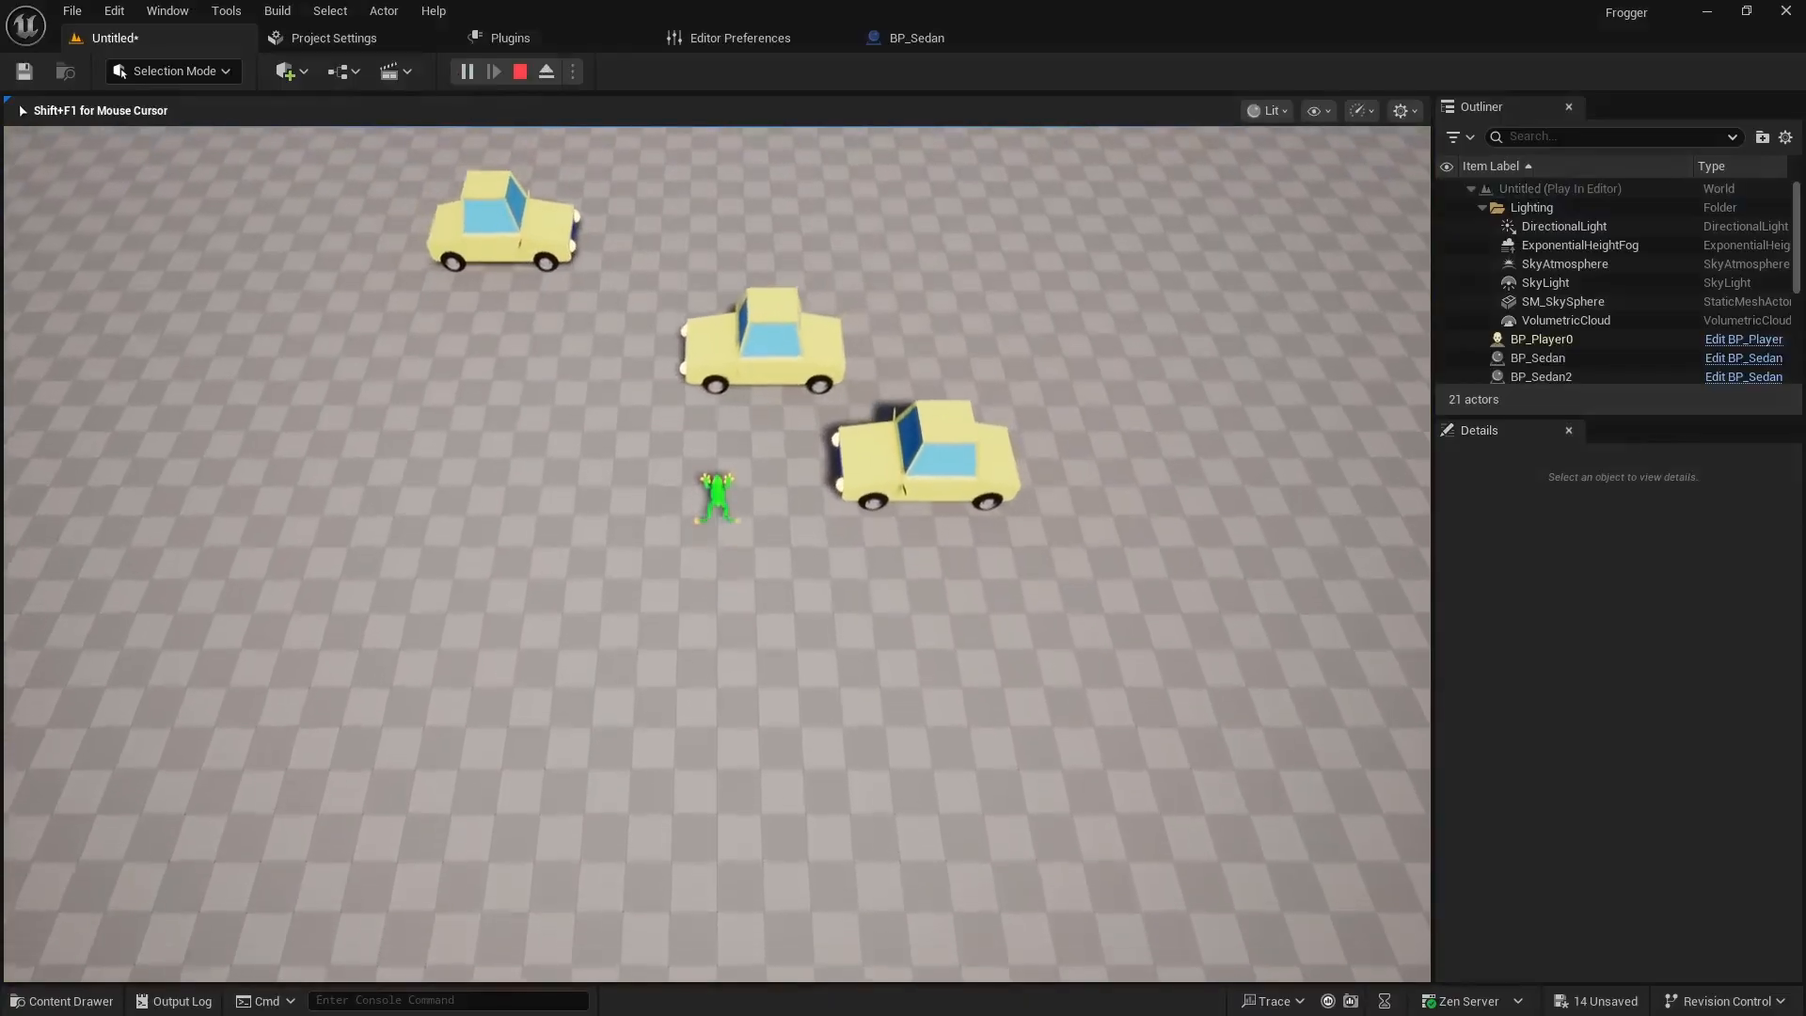
key("a")
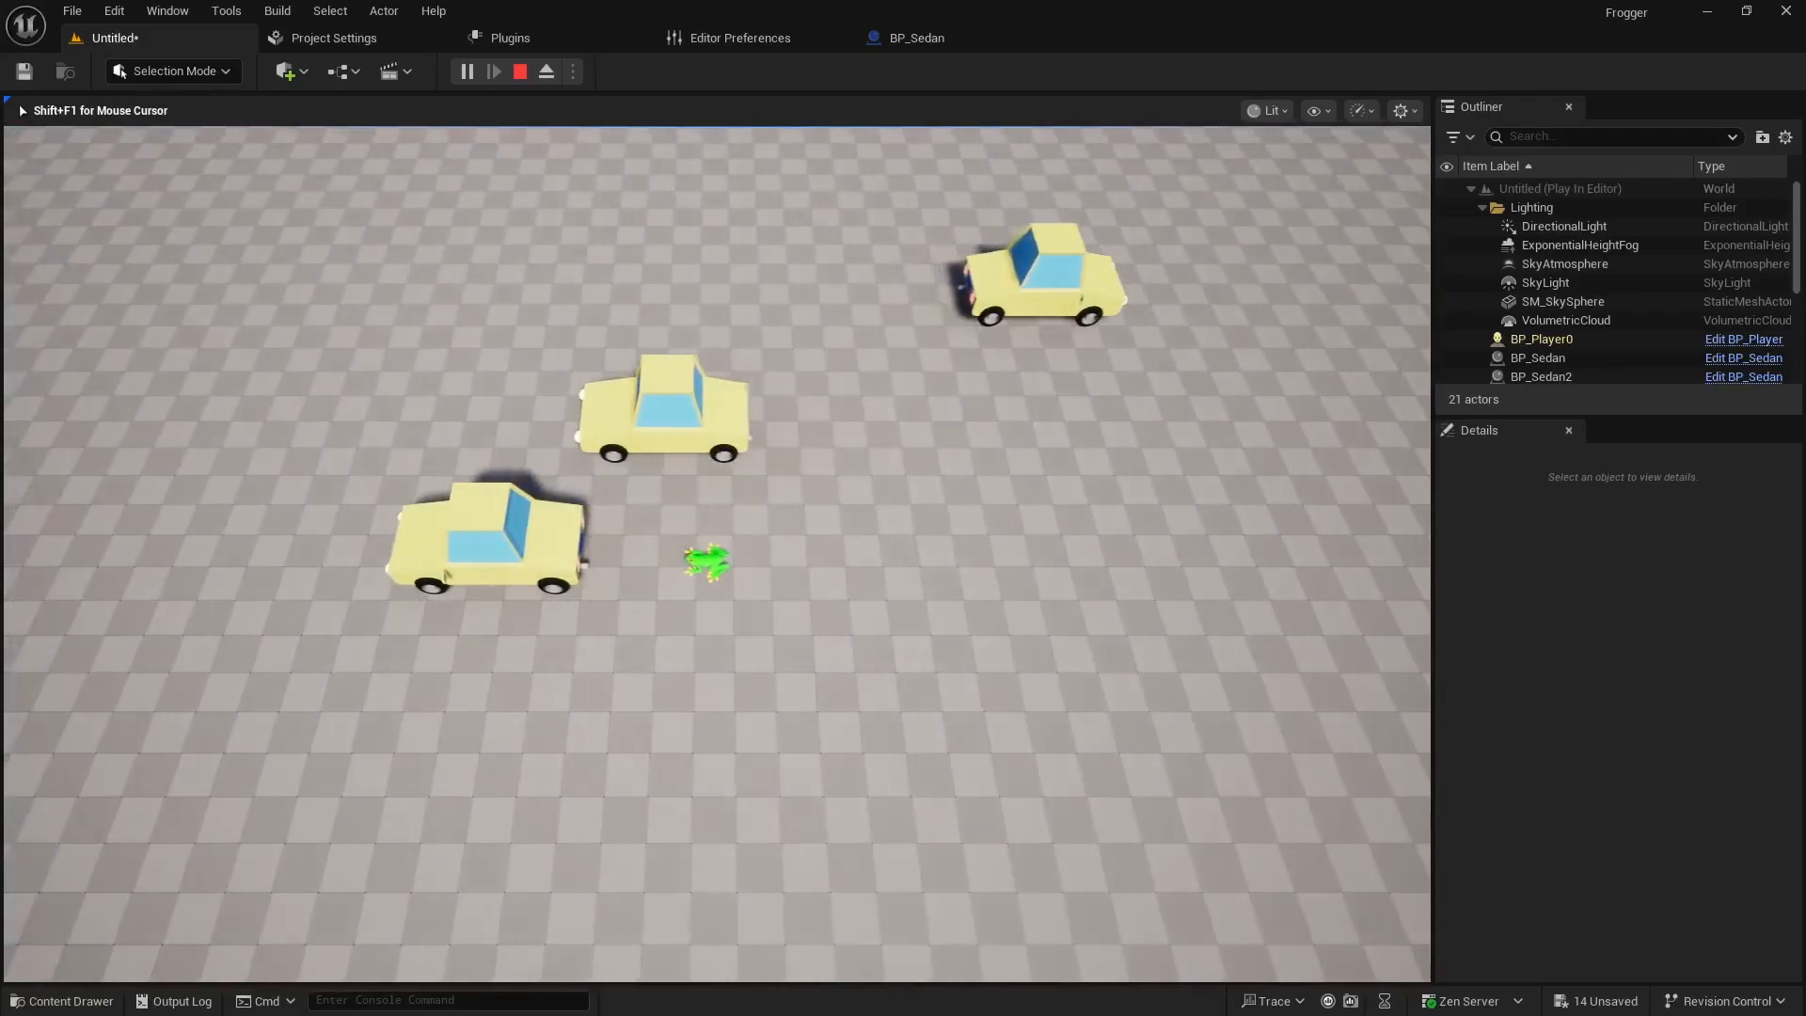
key("Escape")
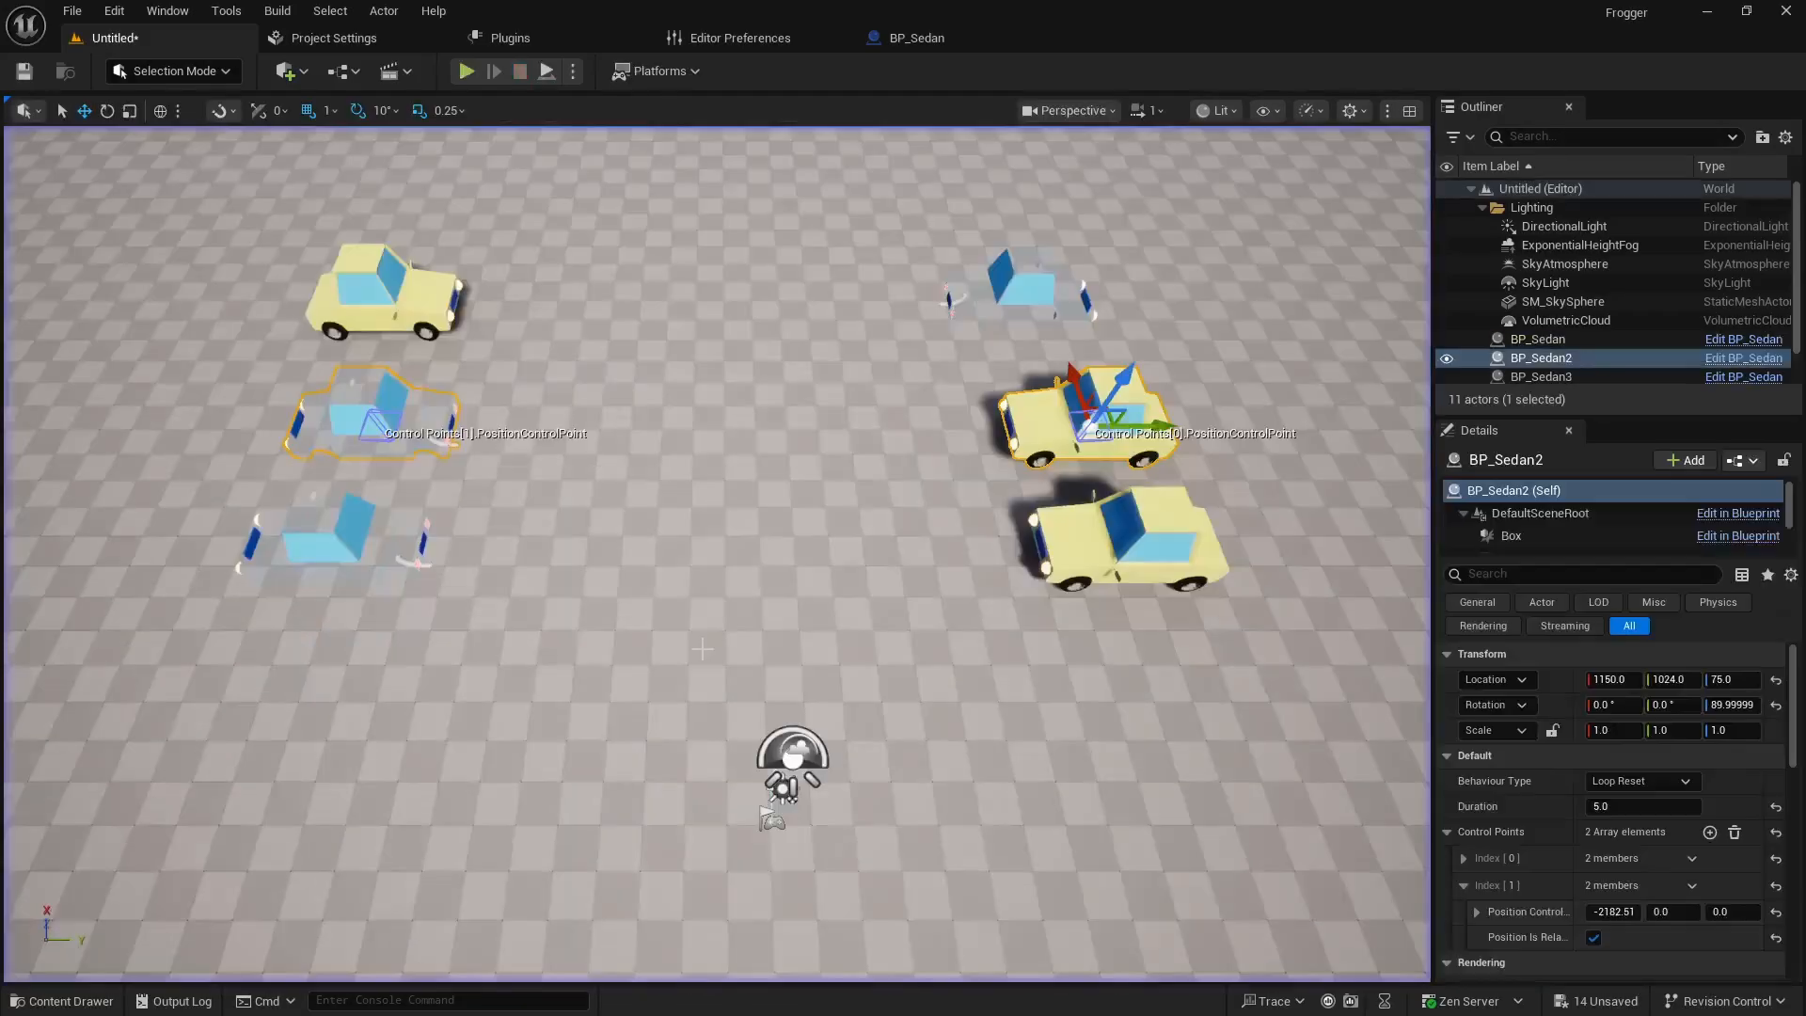
In the BP_Sedan Blueprint, set the car1 component's Collision Presets to OverlapAll.
left_click(922, 39)
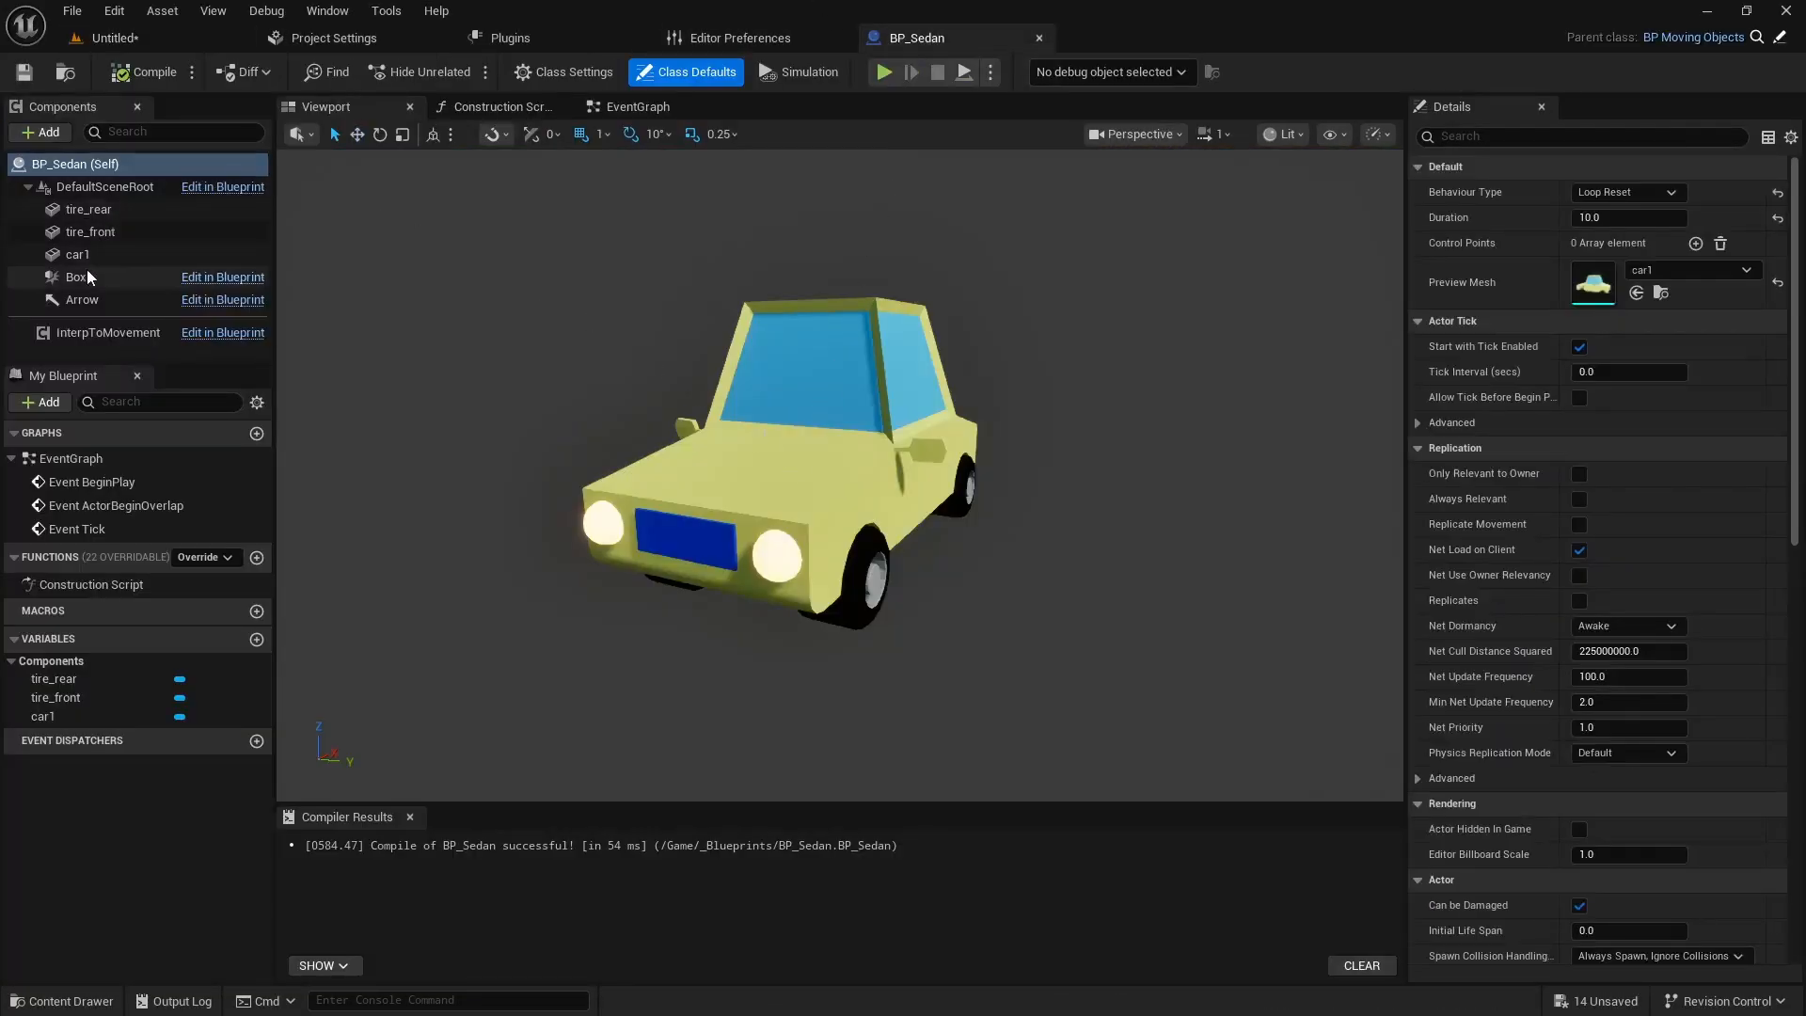
left_click(113, 254)
type("c")
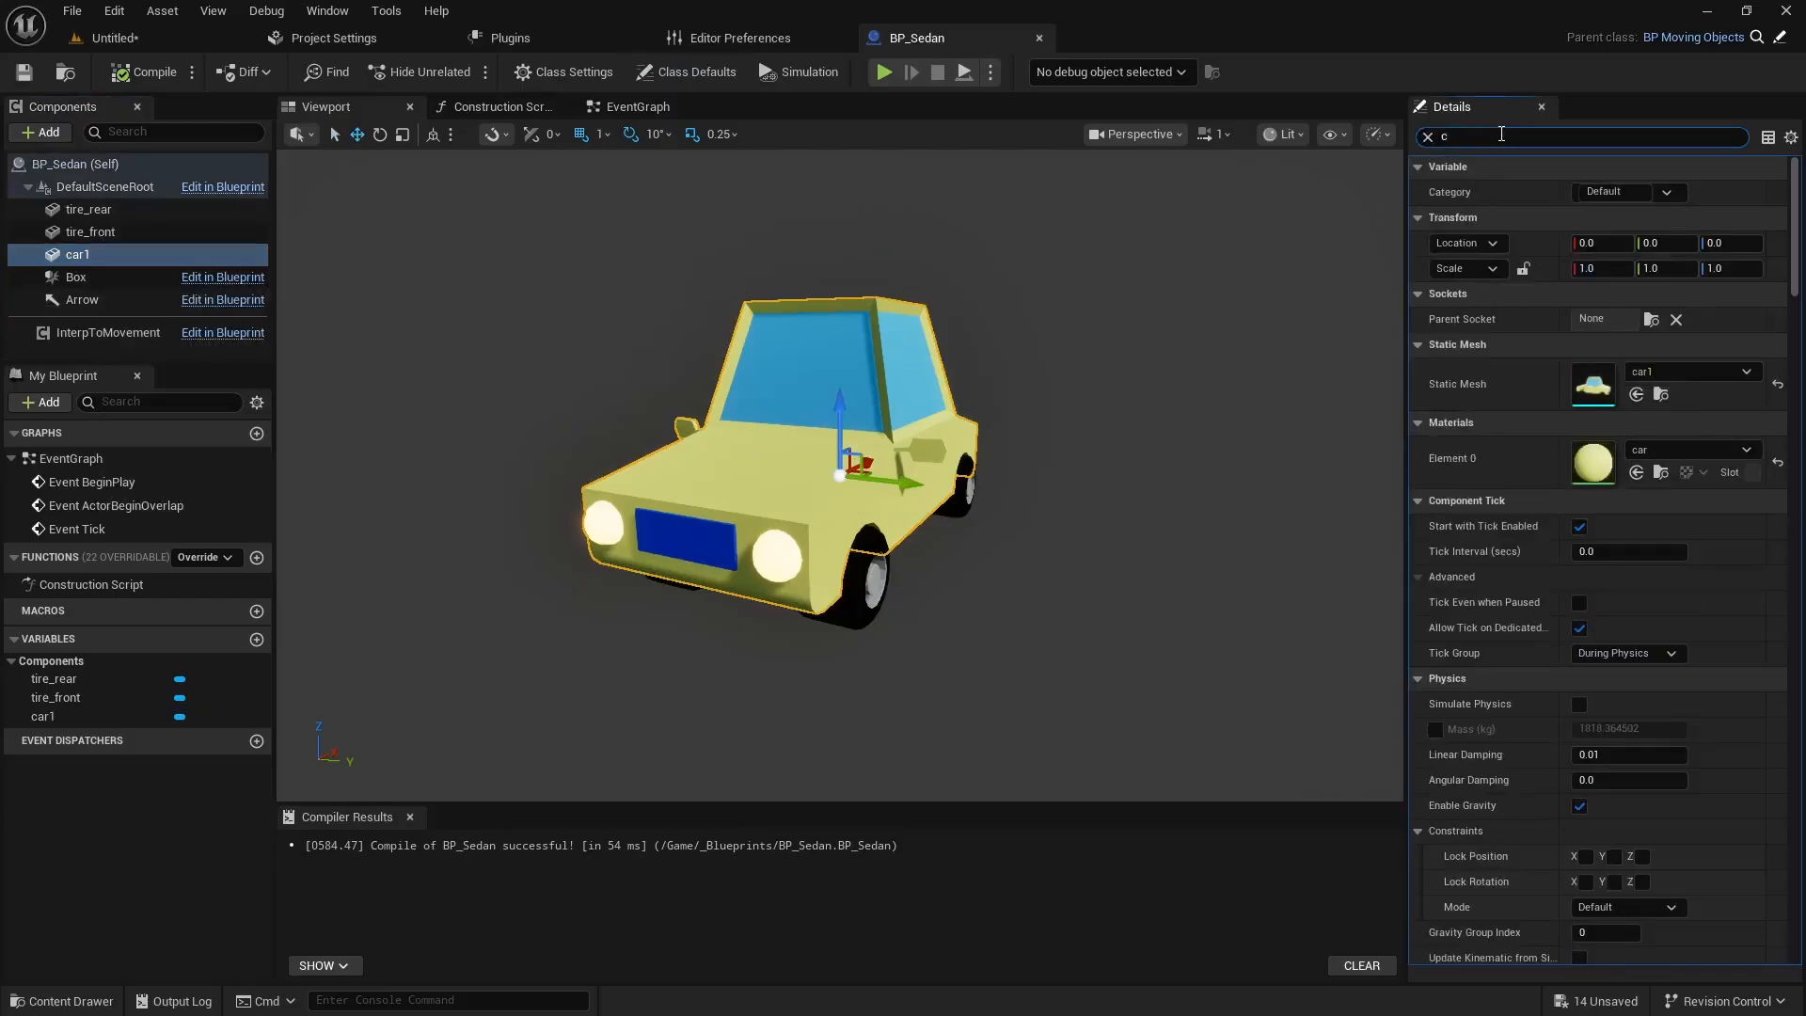
type("oll")
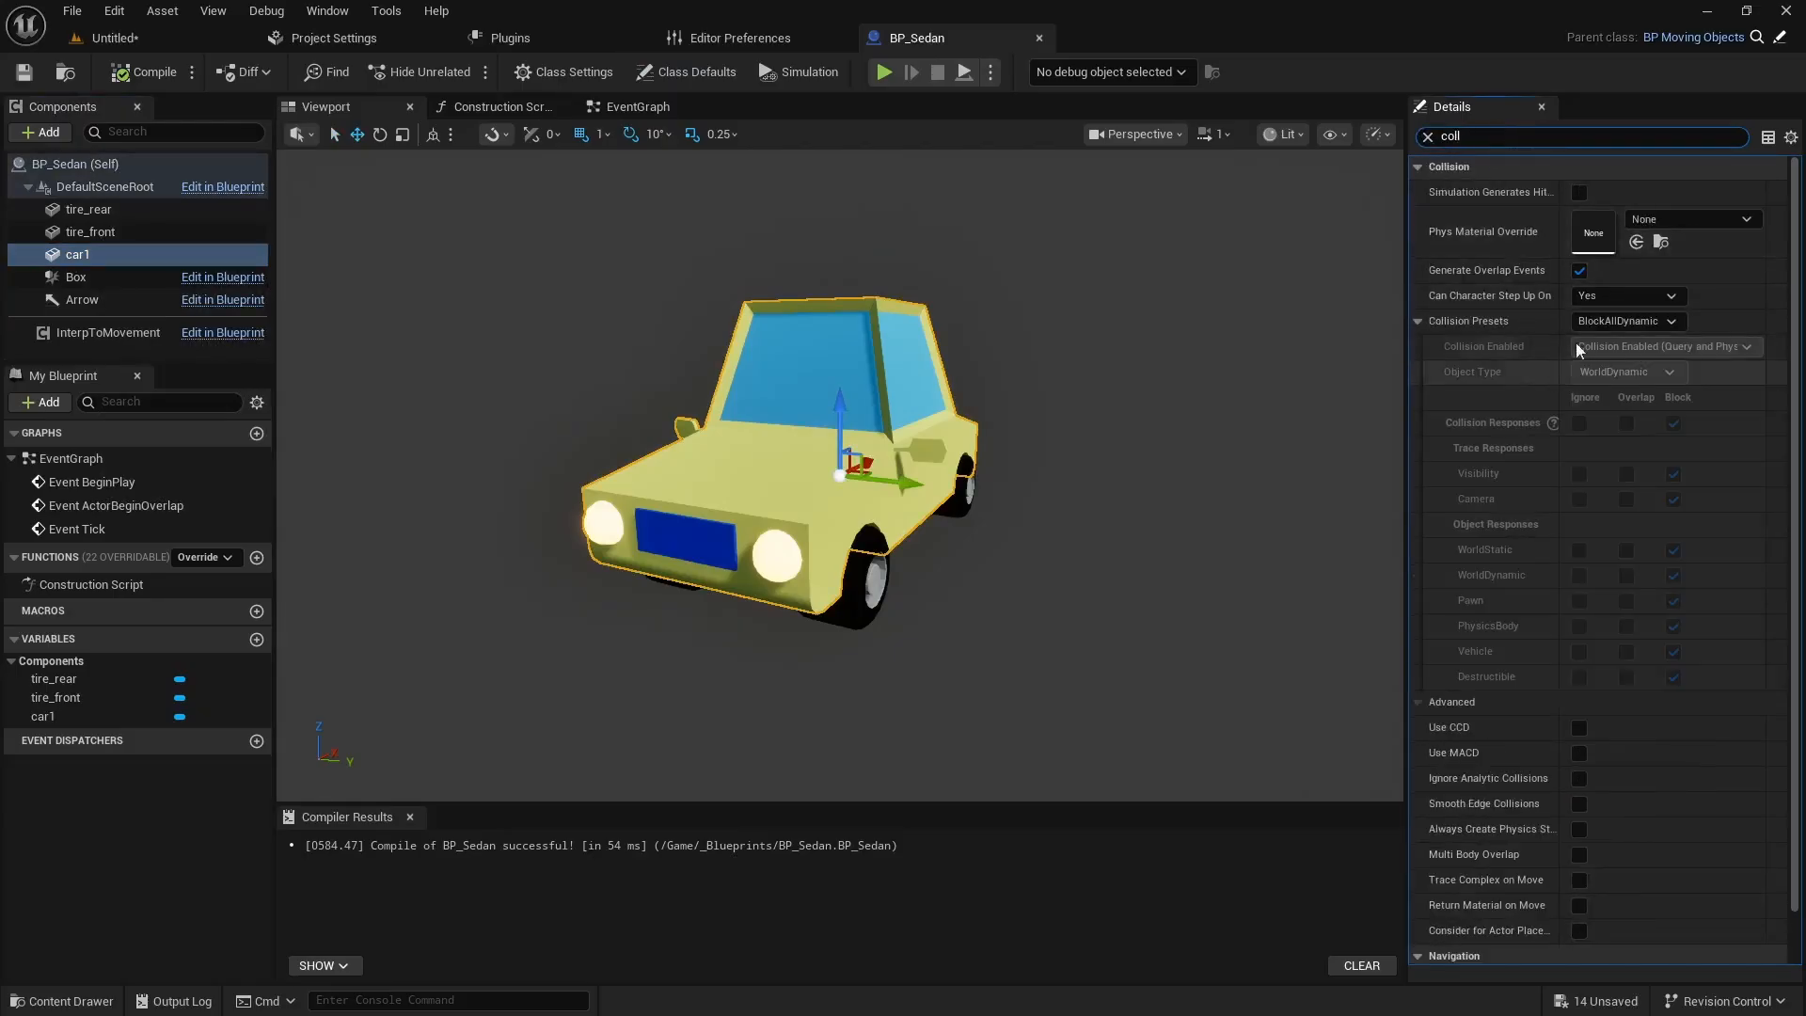
left_click(1621, 319)
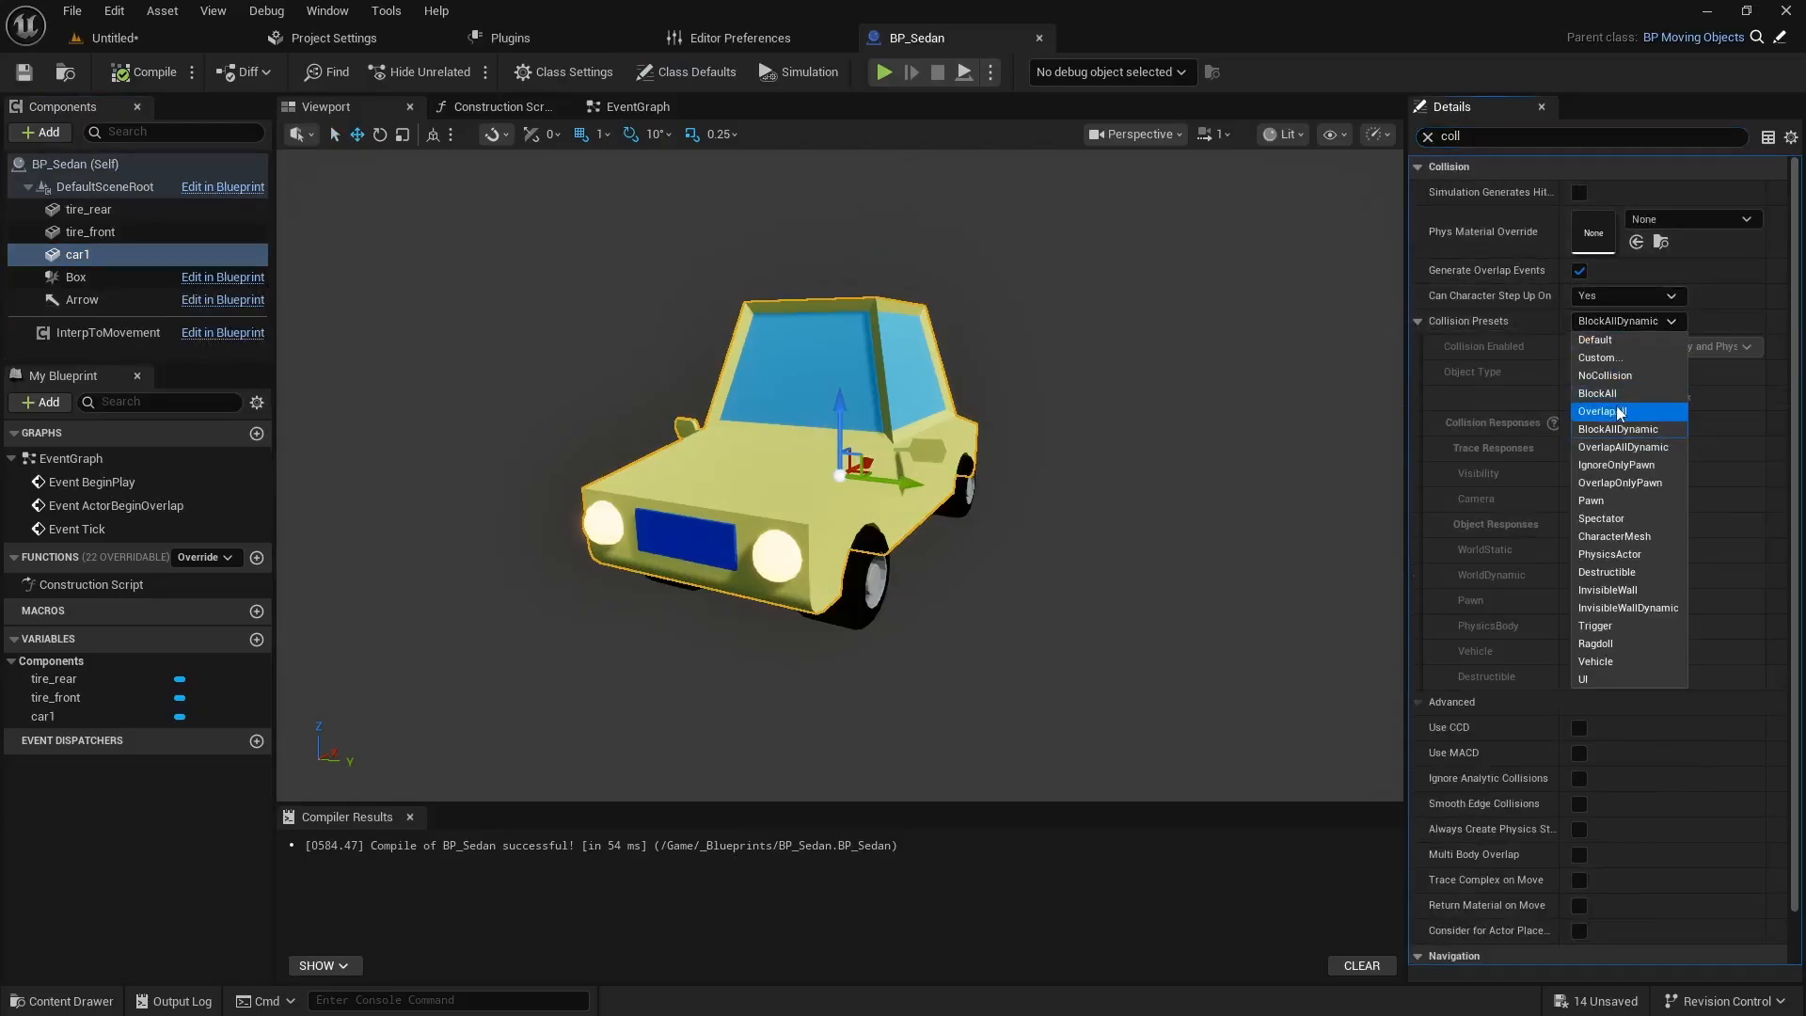
left_click(1619, 412)
Set the Collision Presets of the tire_front and tire_rear components to OverlapAll, and compile and save BP_Sedan.
left_click(92, 235)
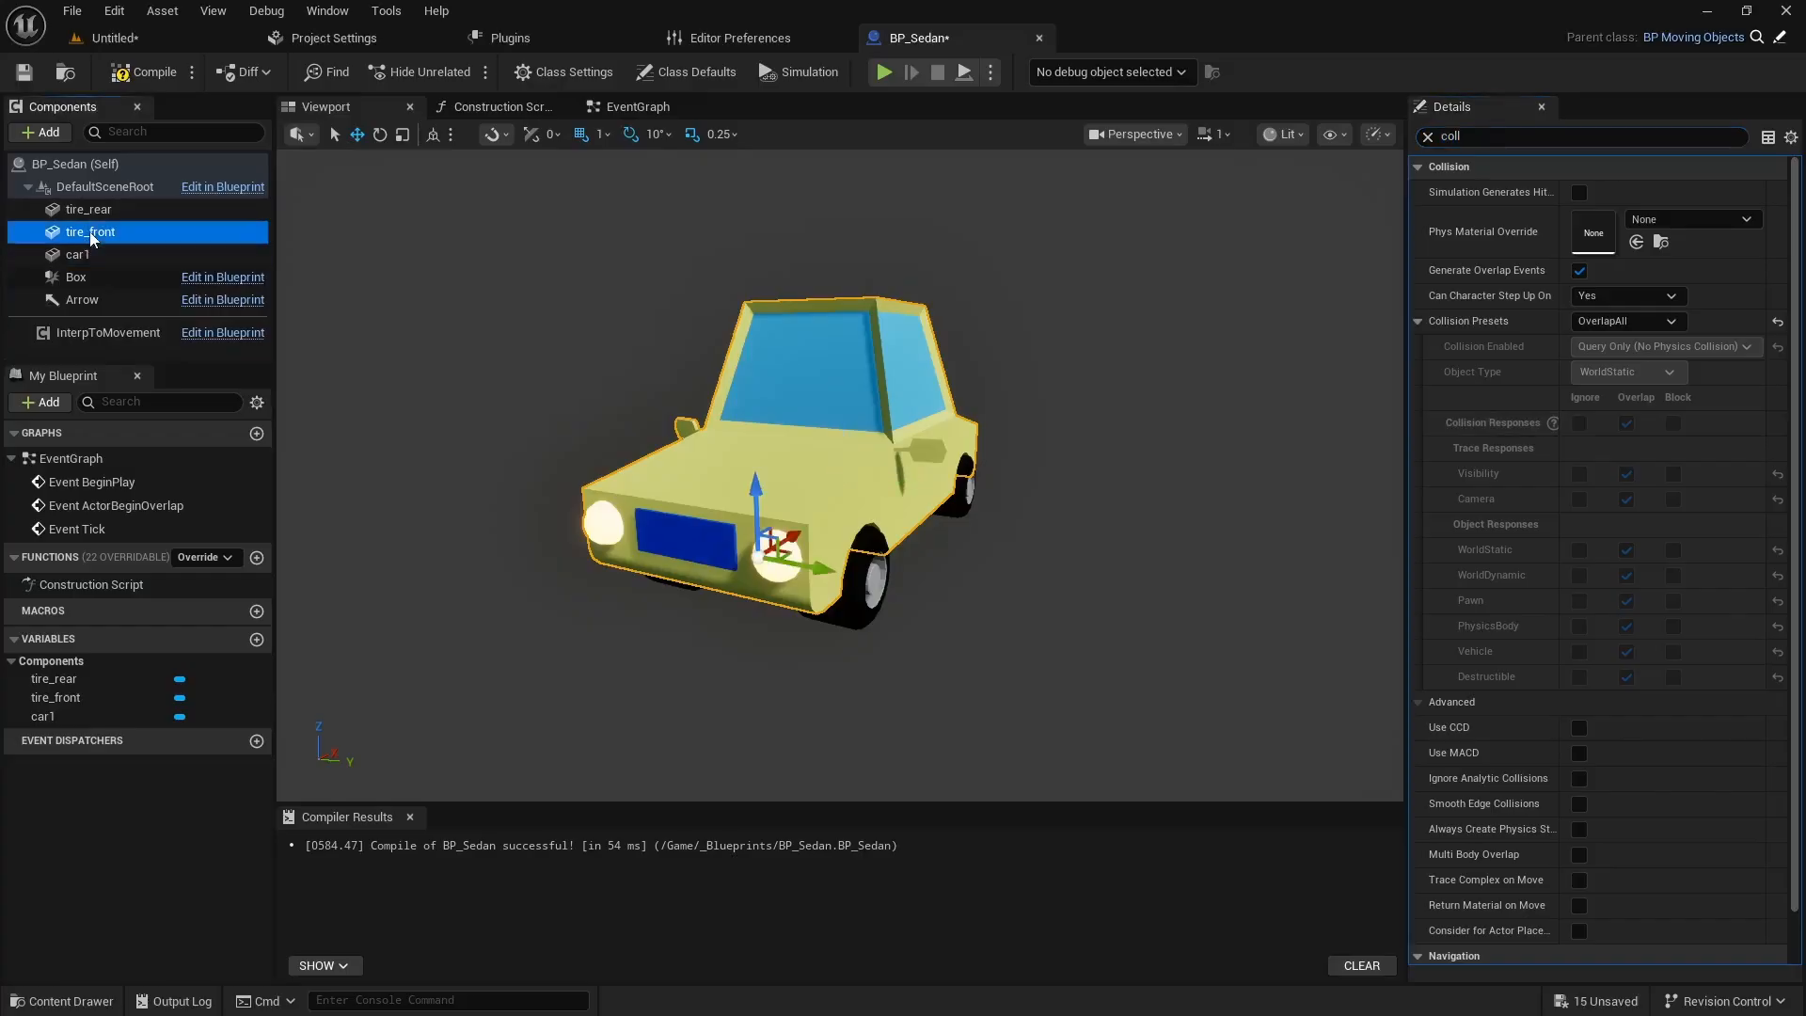
left_click(1627, 320)
left_click(1610, 415)
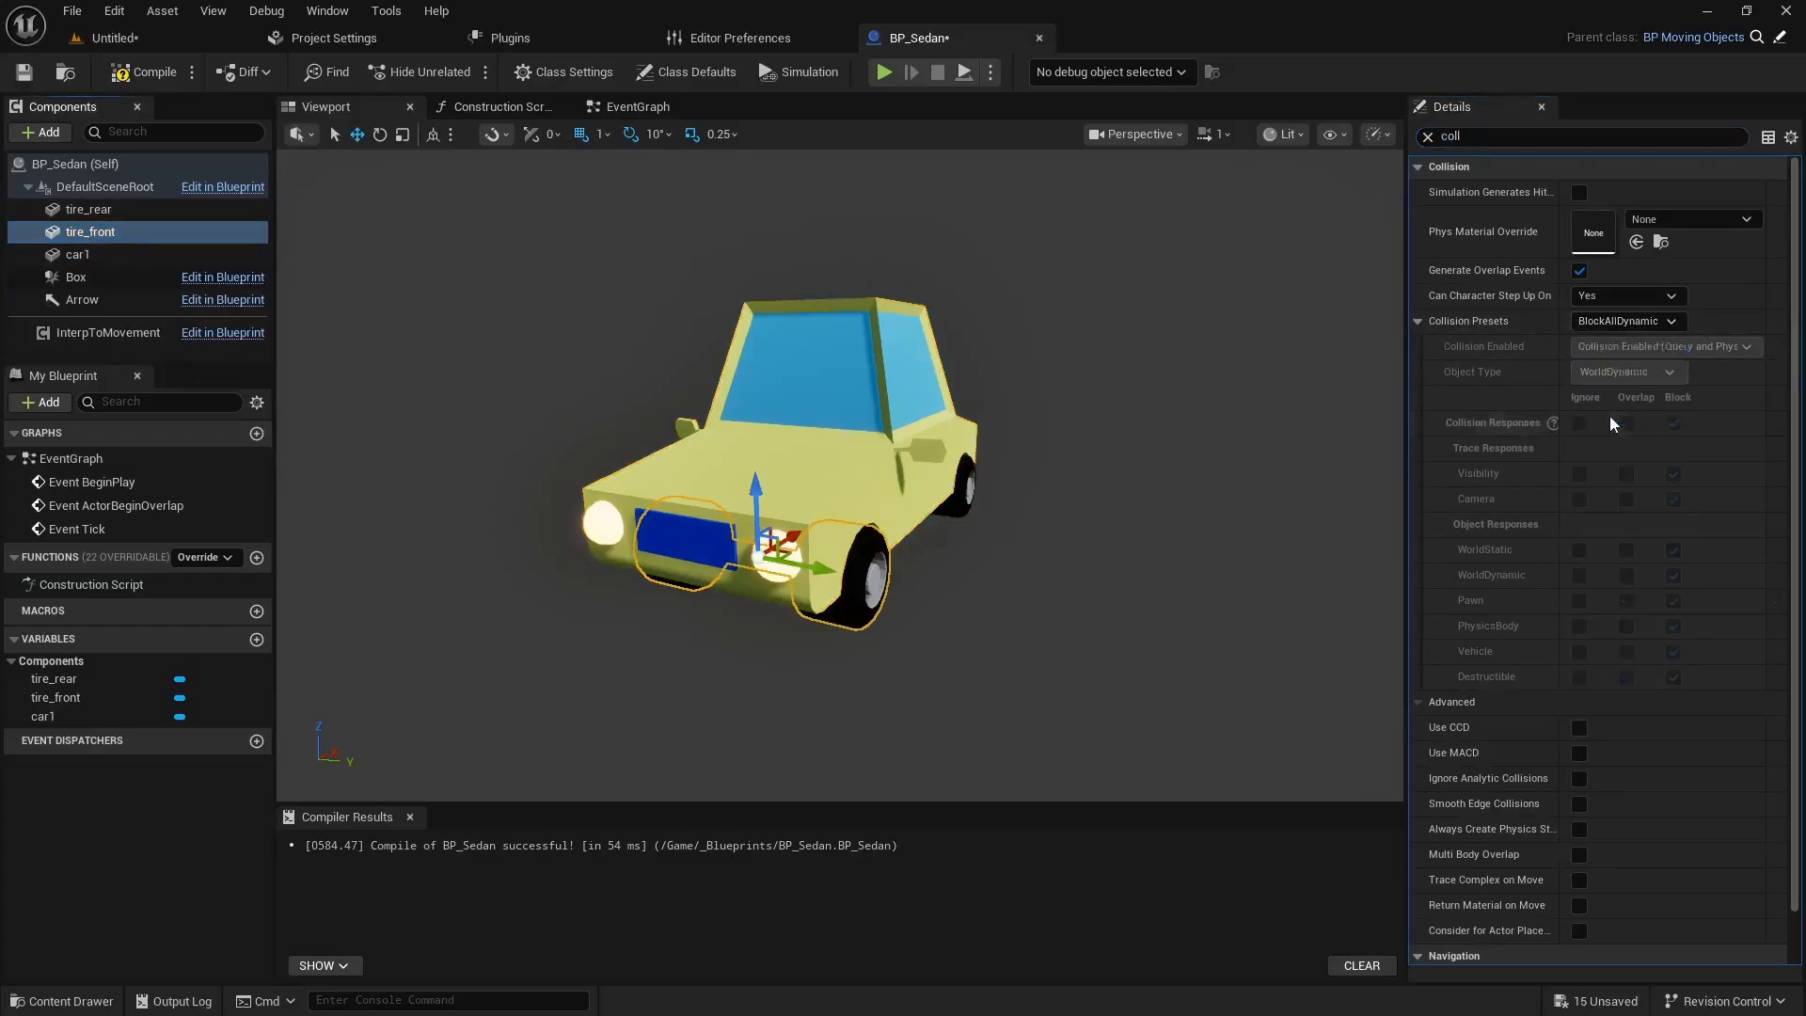
left_click(67, 209)
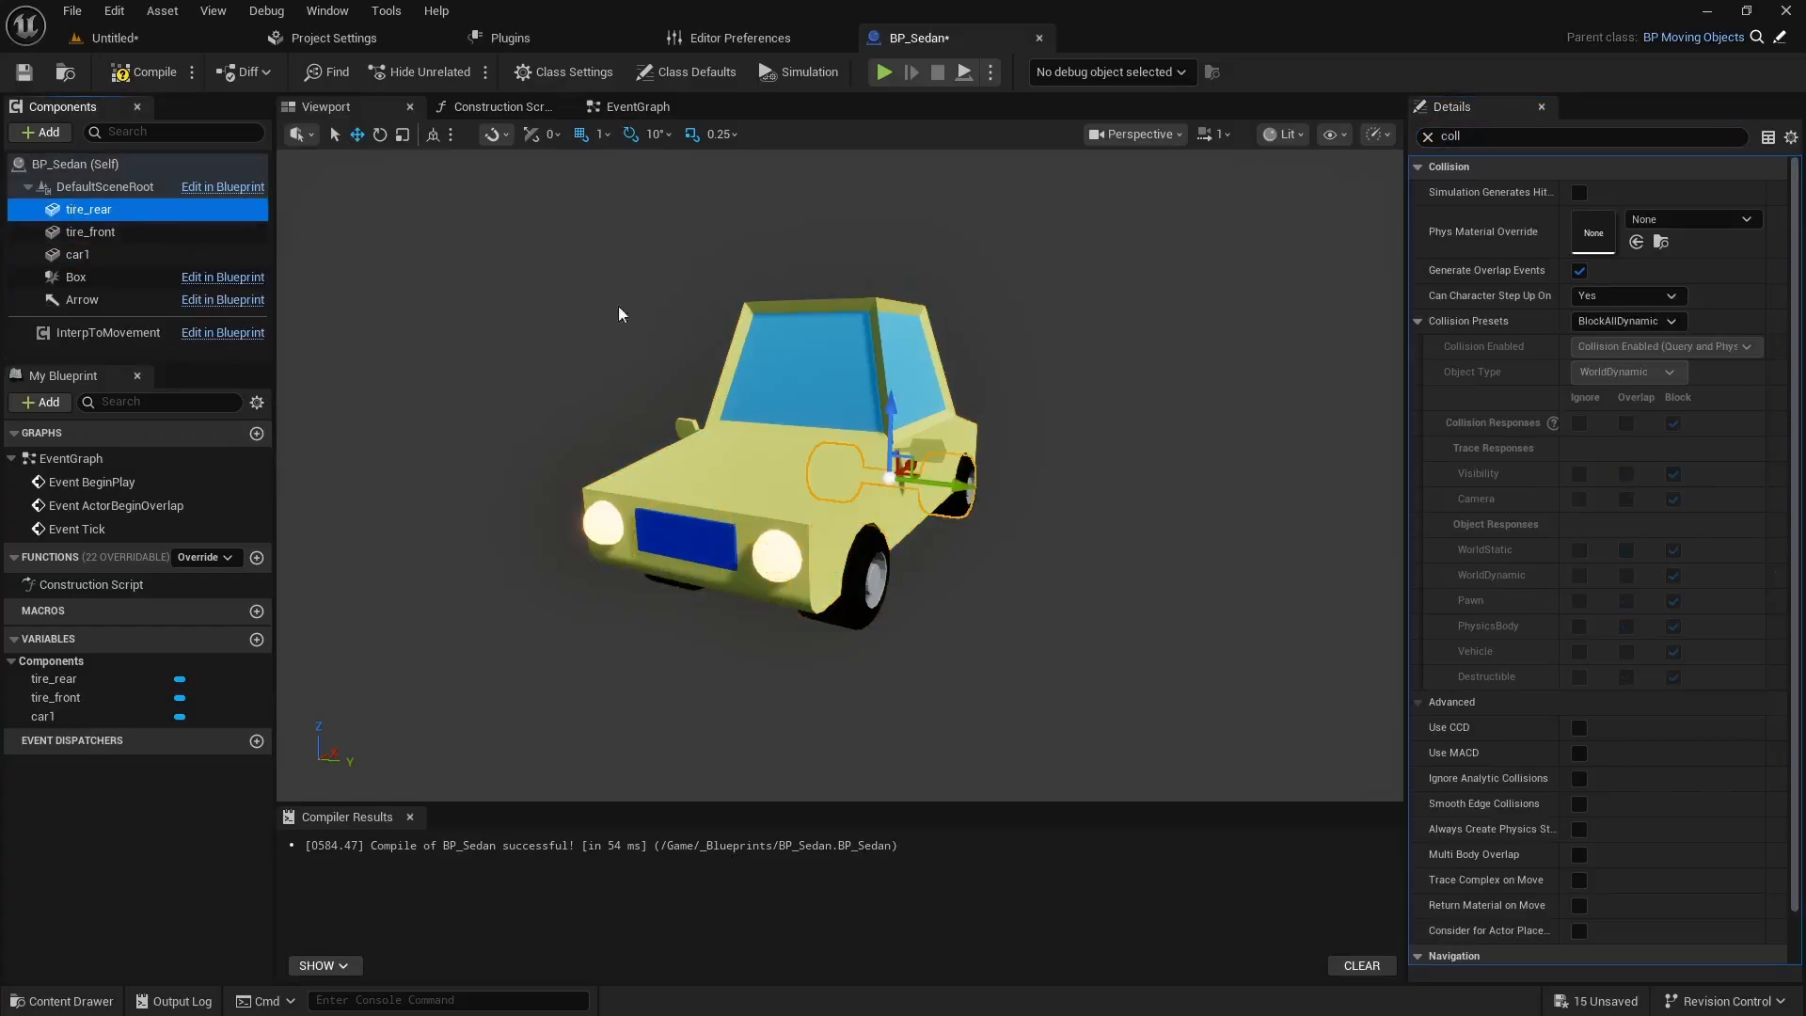
left_click(1673, 324)
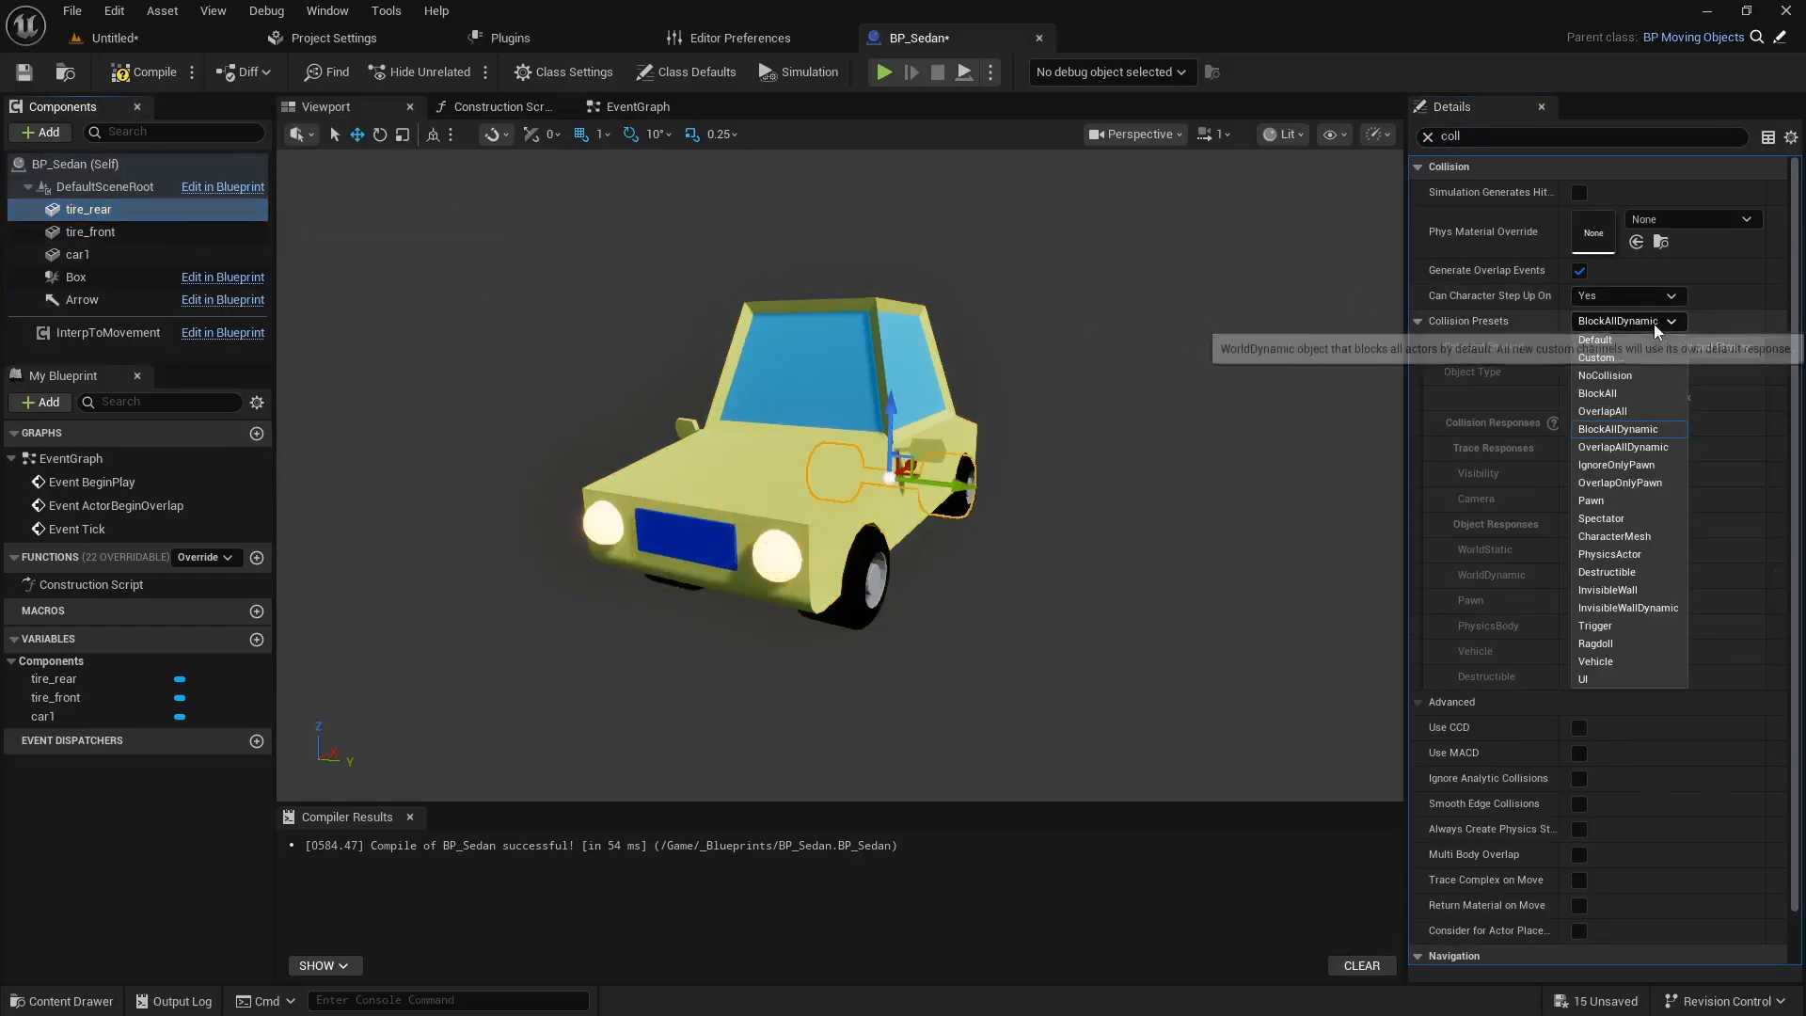
left_click(1603, 411)
left_click(146, 71)
left_click(23, 72)
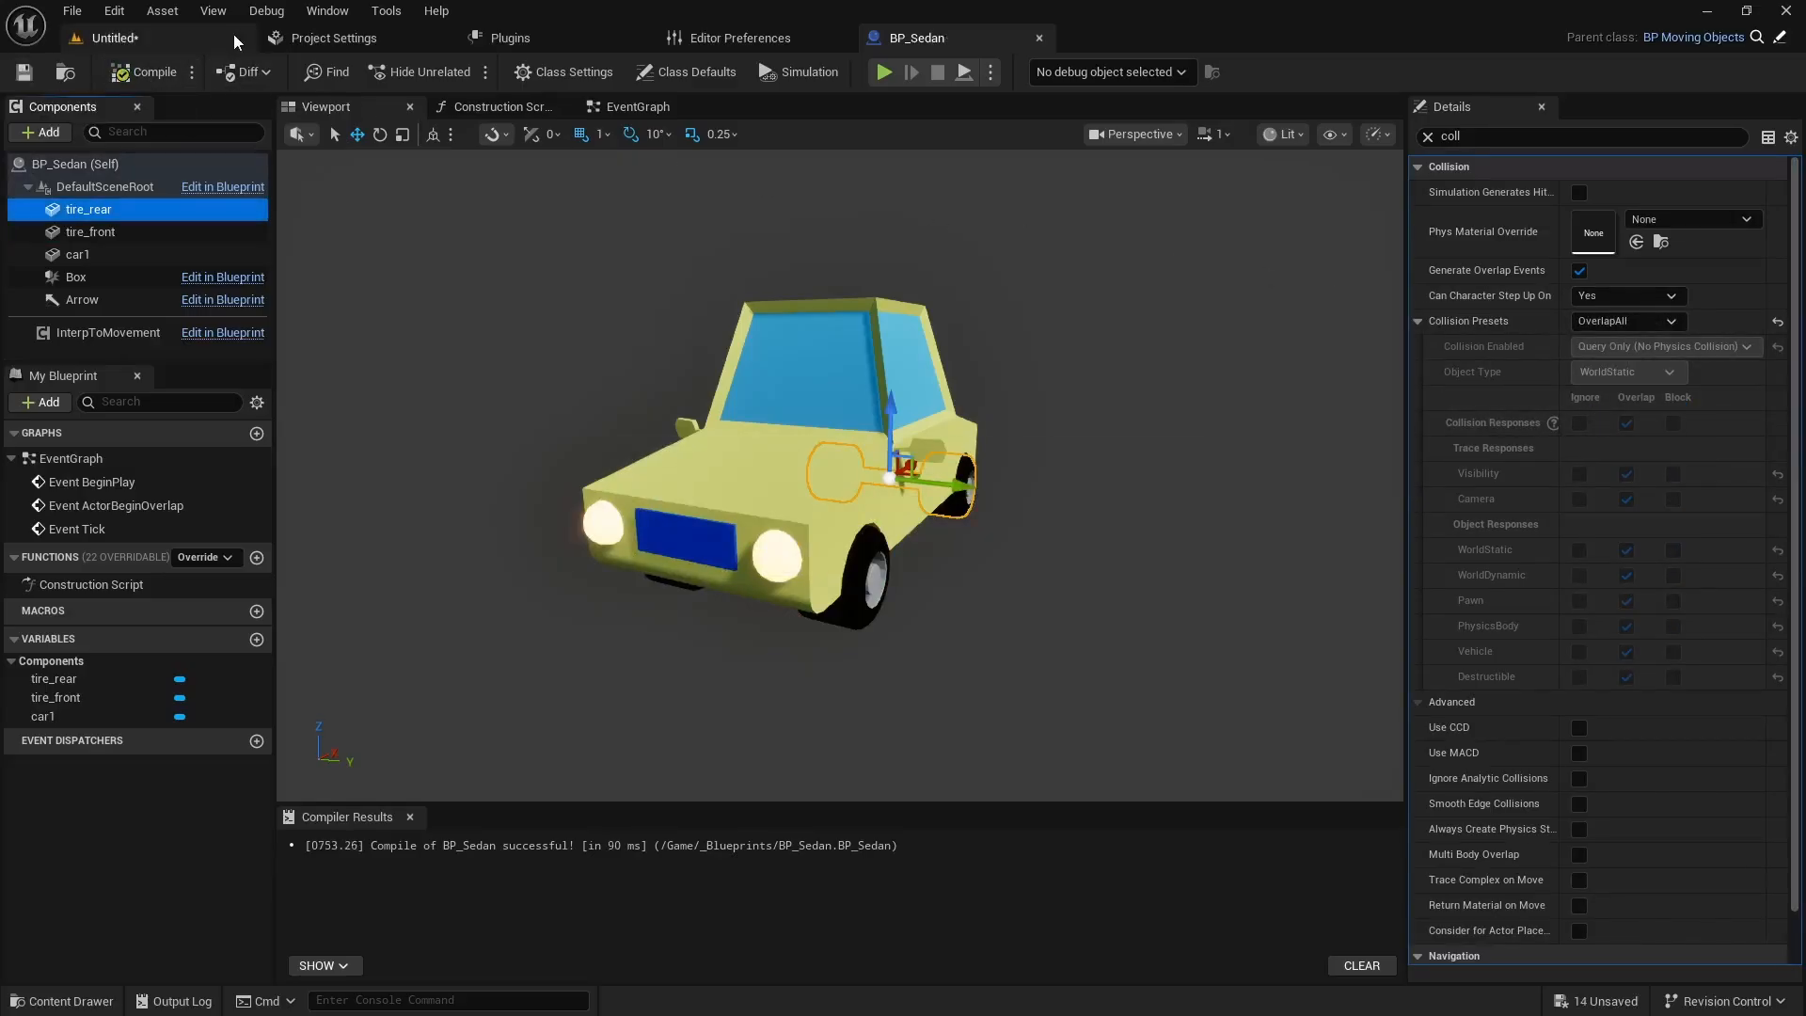
Play-test the untitled level to check how the frog interacts with the overlapping sedans, and stop the session.
left_click(200, 43)
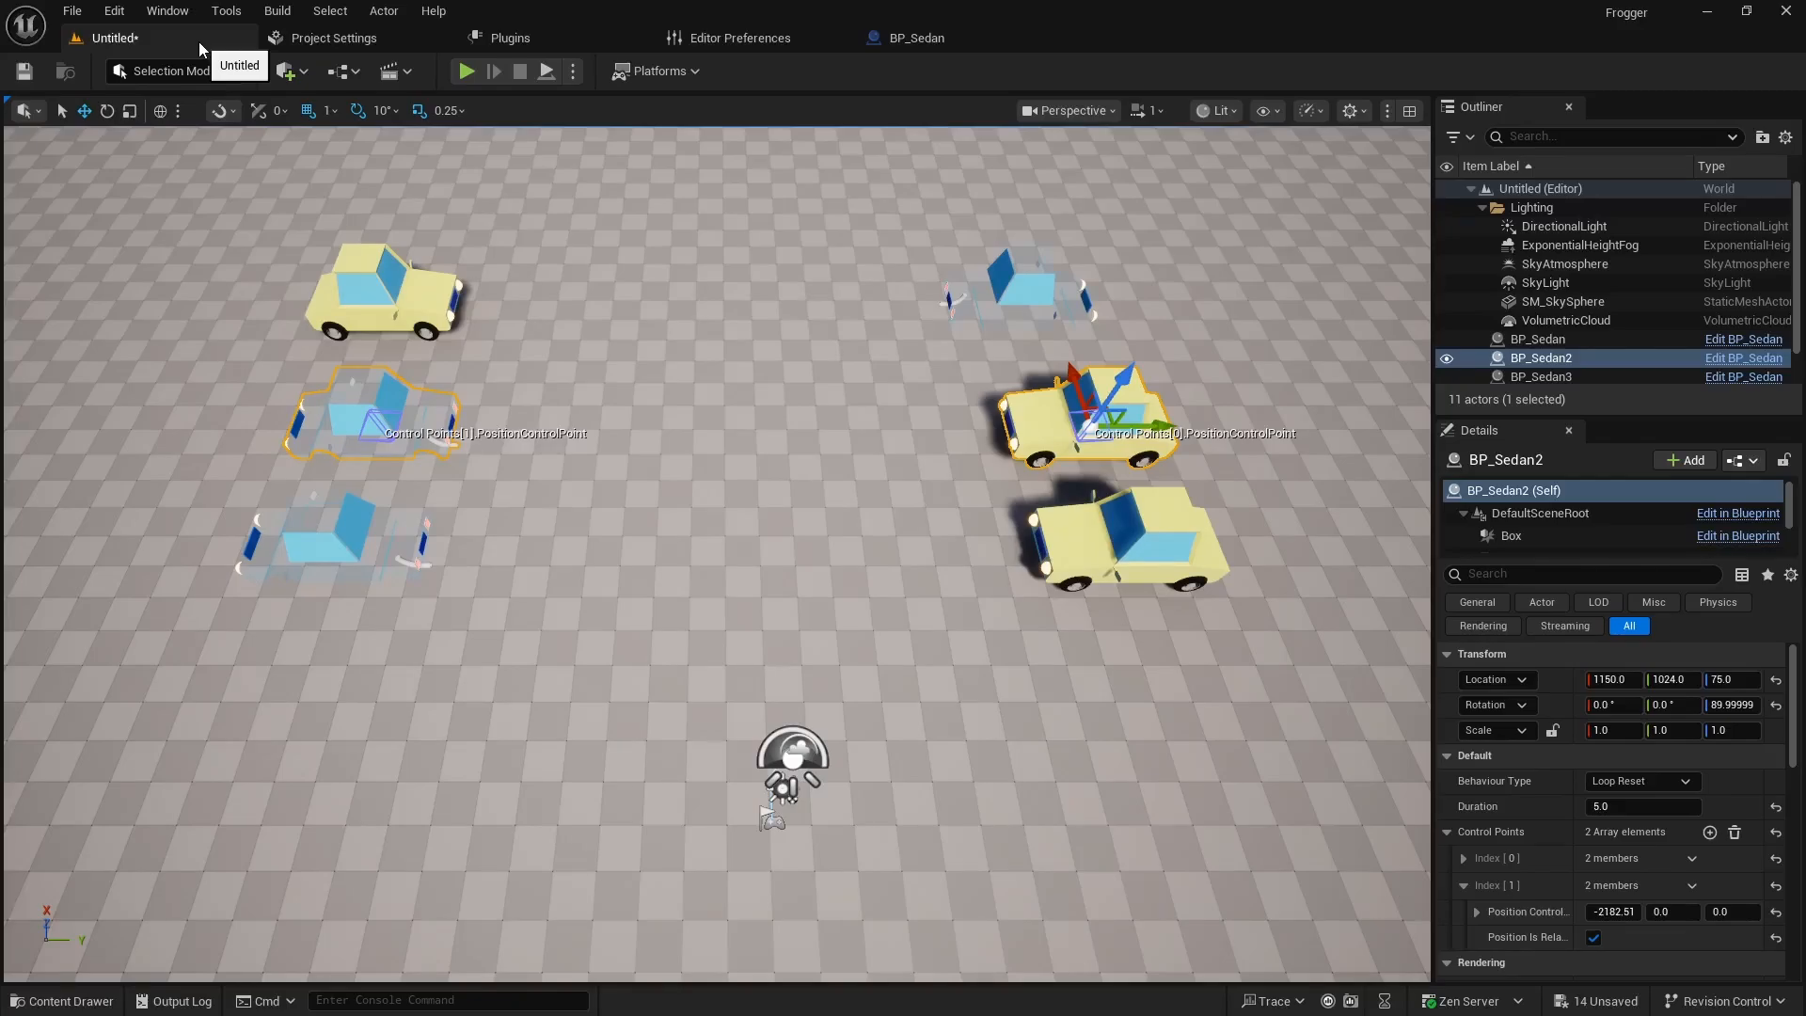
key("alt+p")
left_click(836, 489)
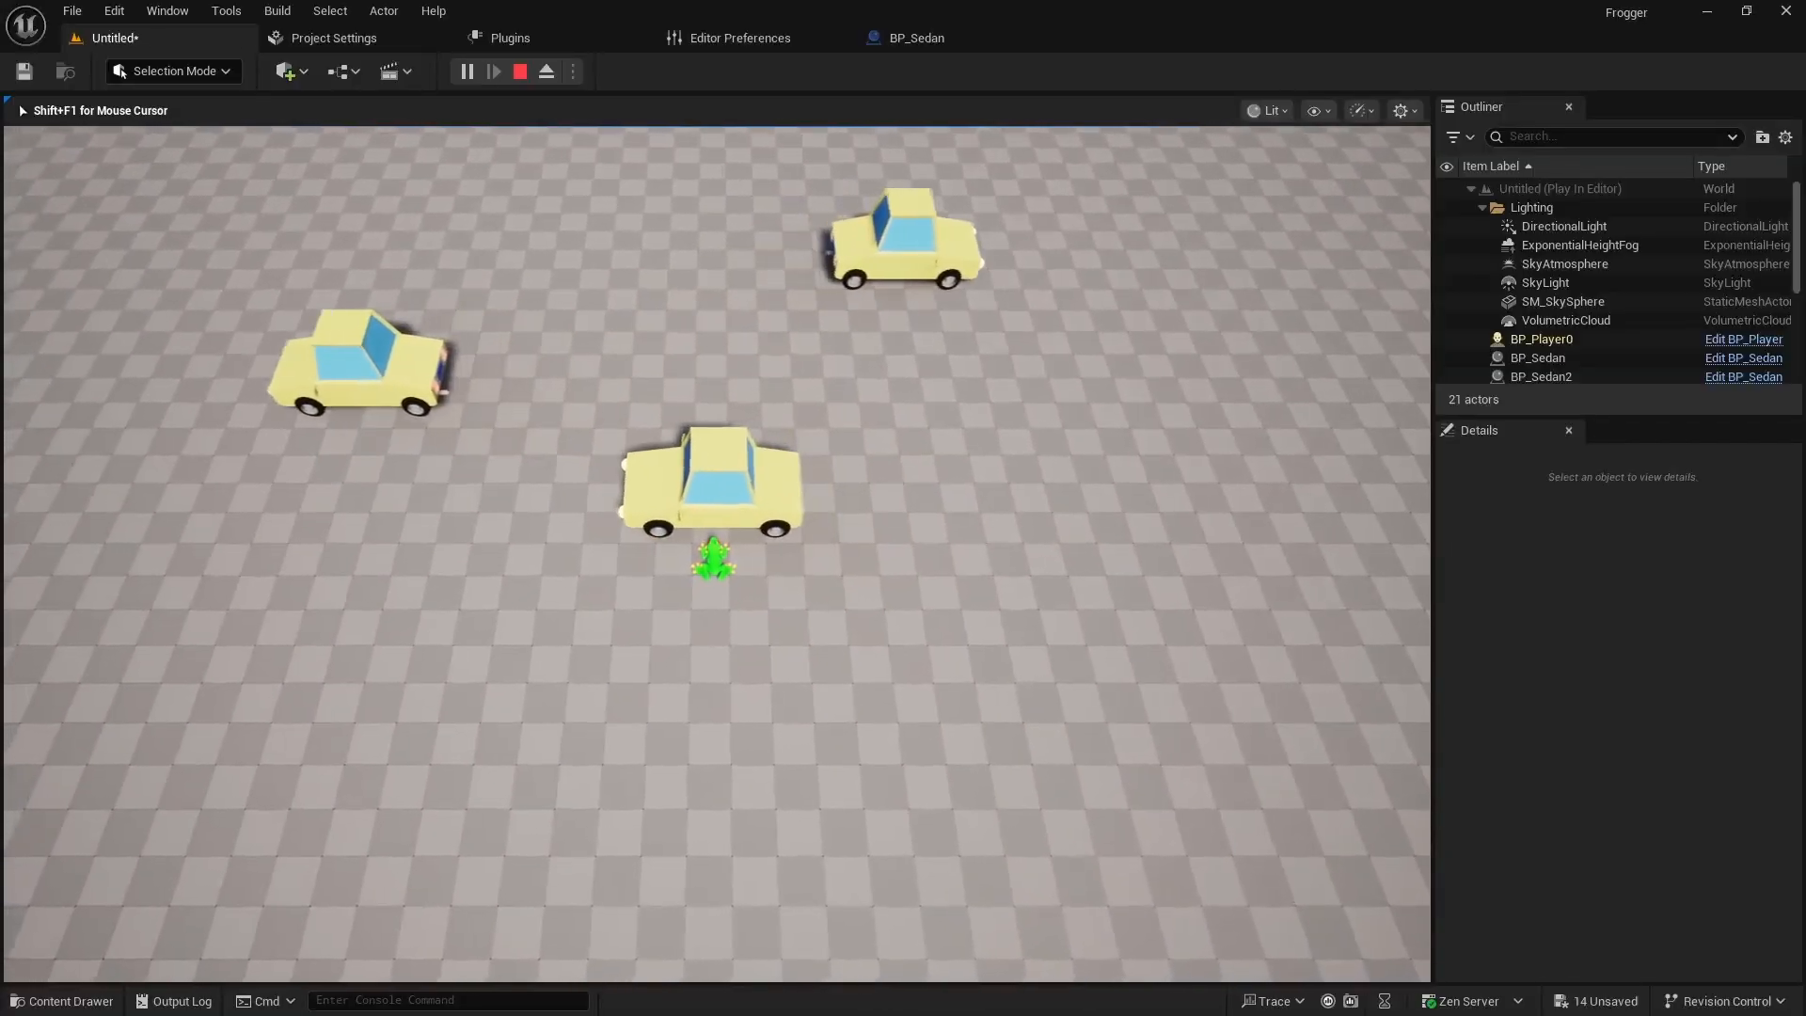
key("Escape")
In BP_Sedan, set the Box component's Box Extent to 240, 110 and 130.
left_click(908, 39)
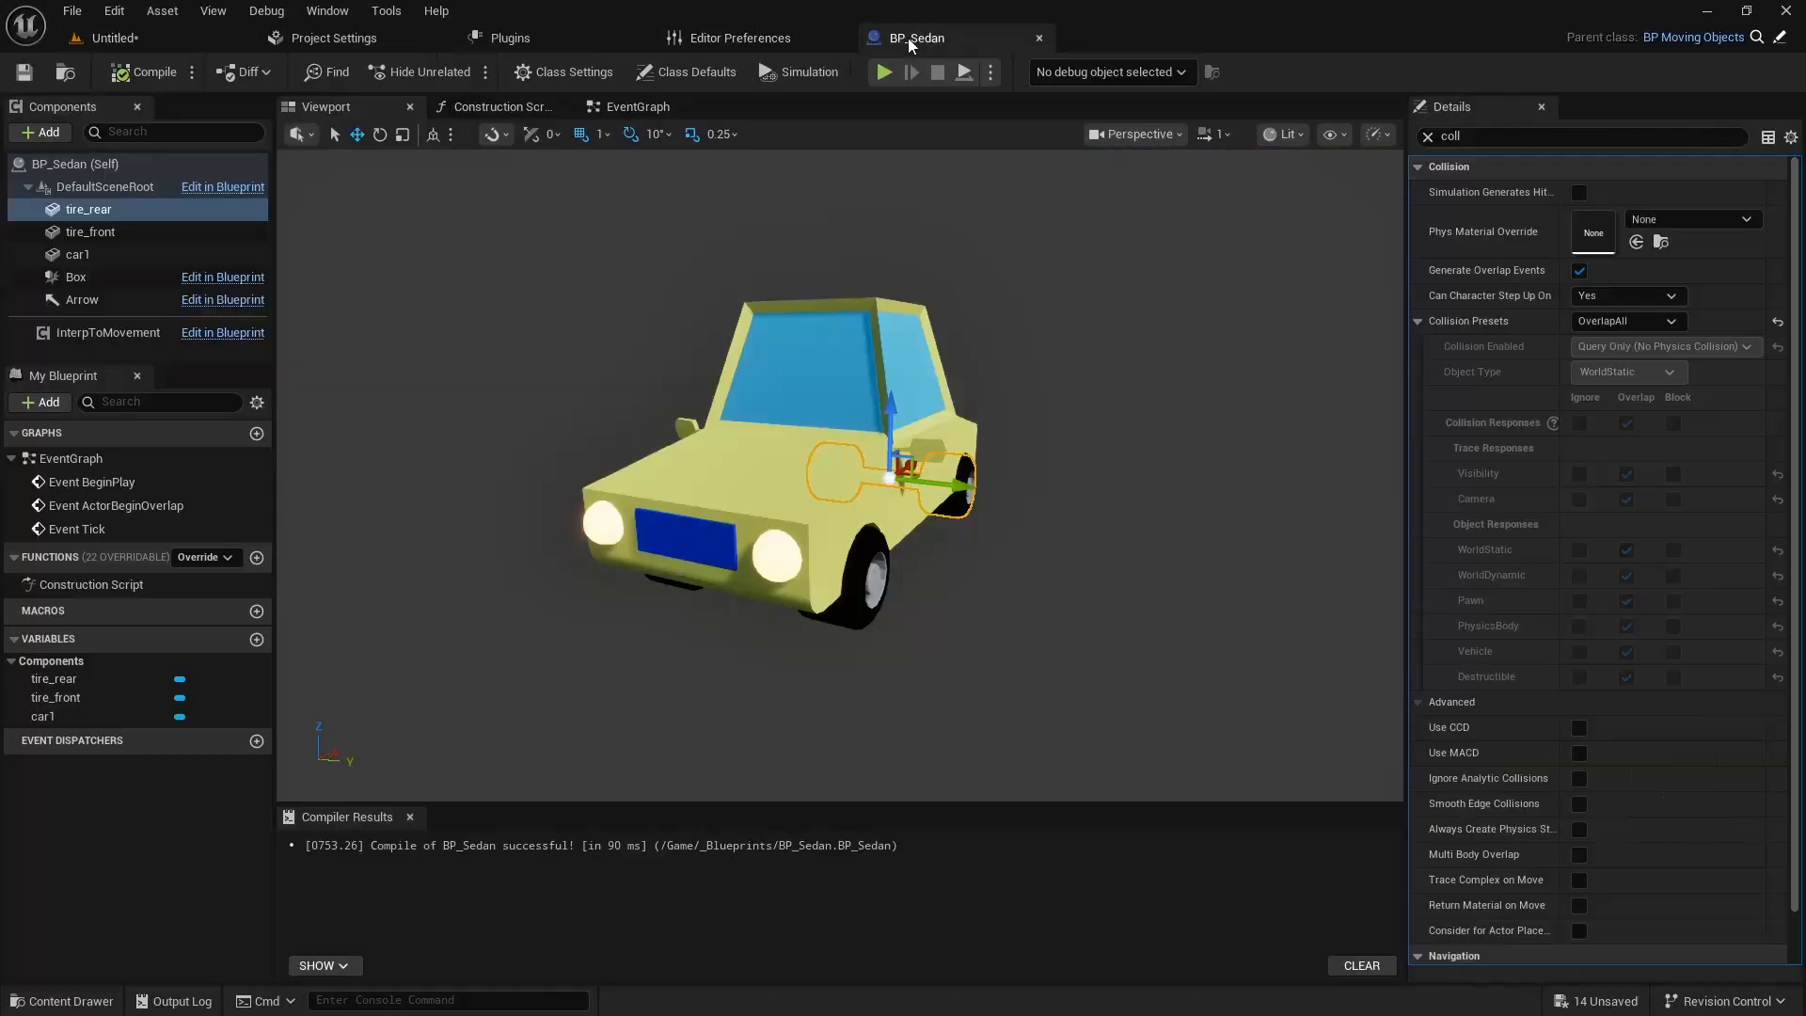
left_click(76, 279)
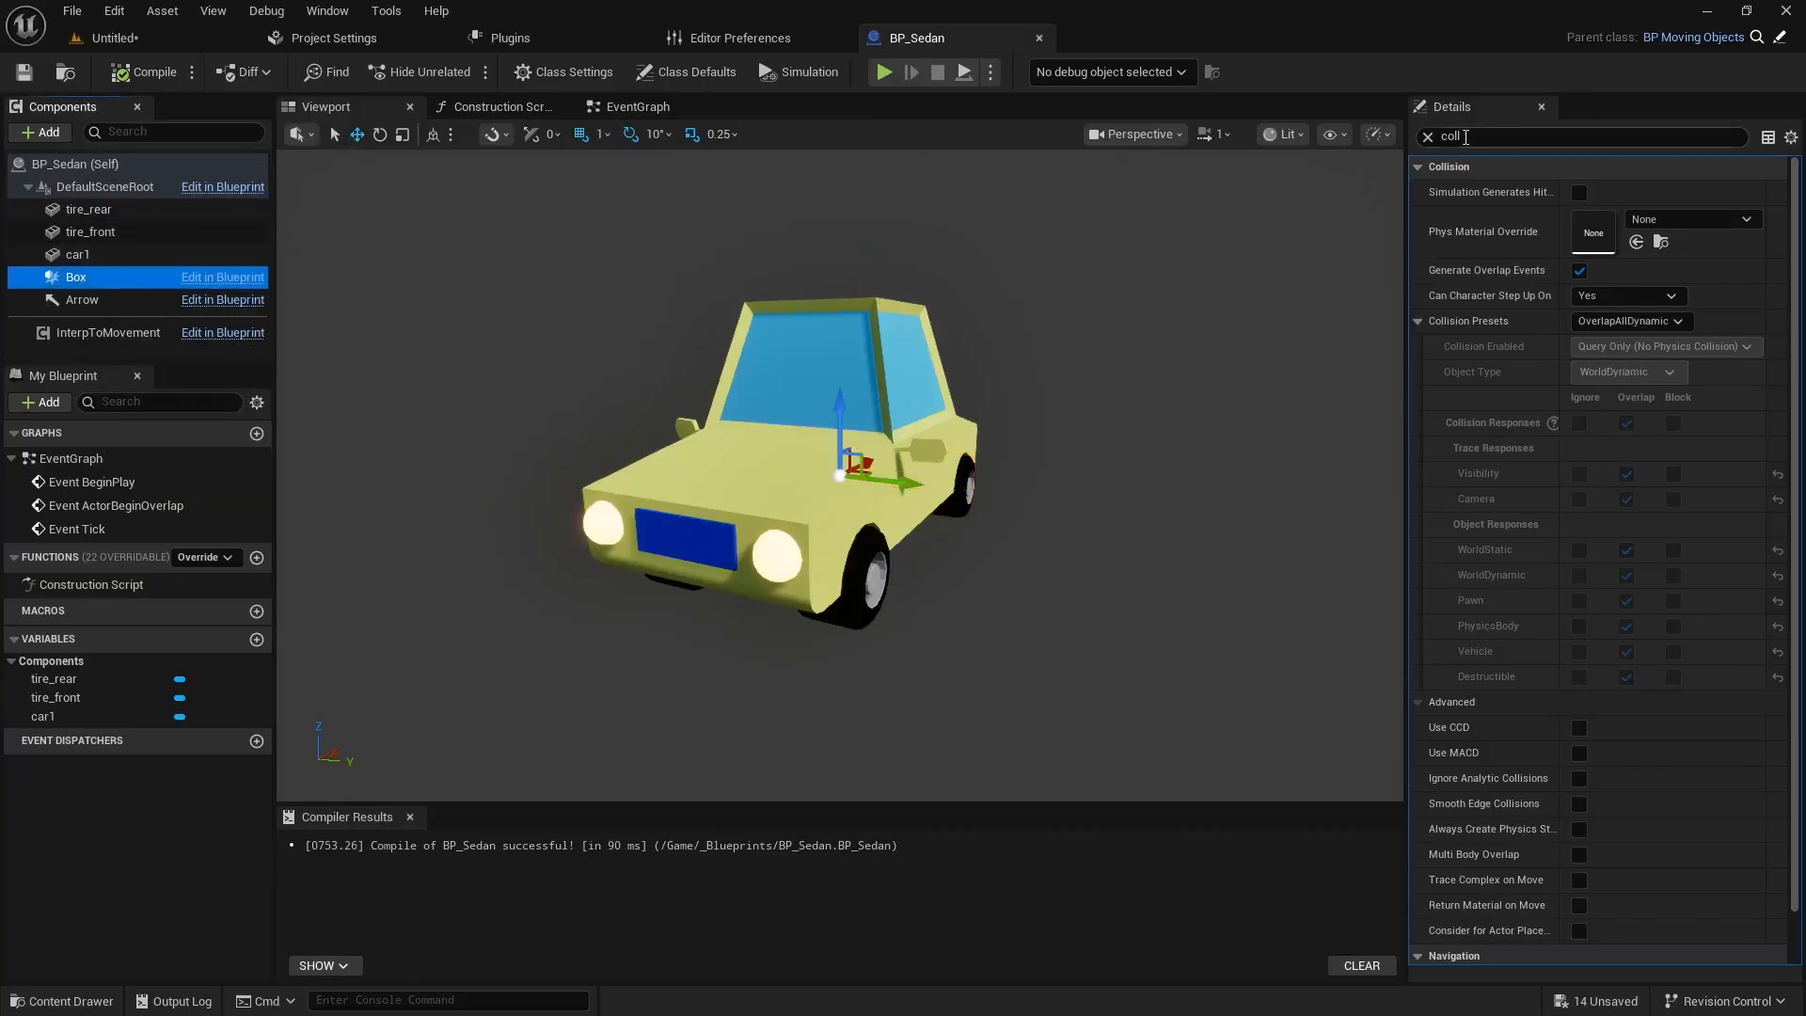
left_click(1426, 136)
left_click_drag(987, 664, 934, 666)
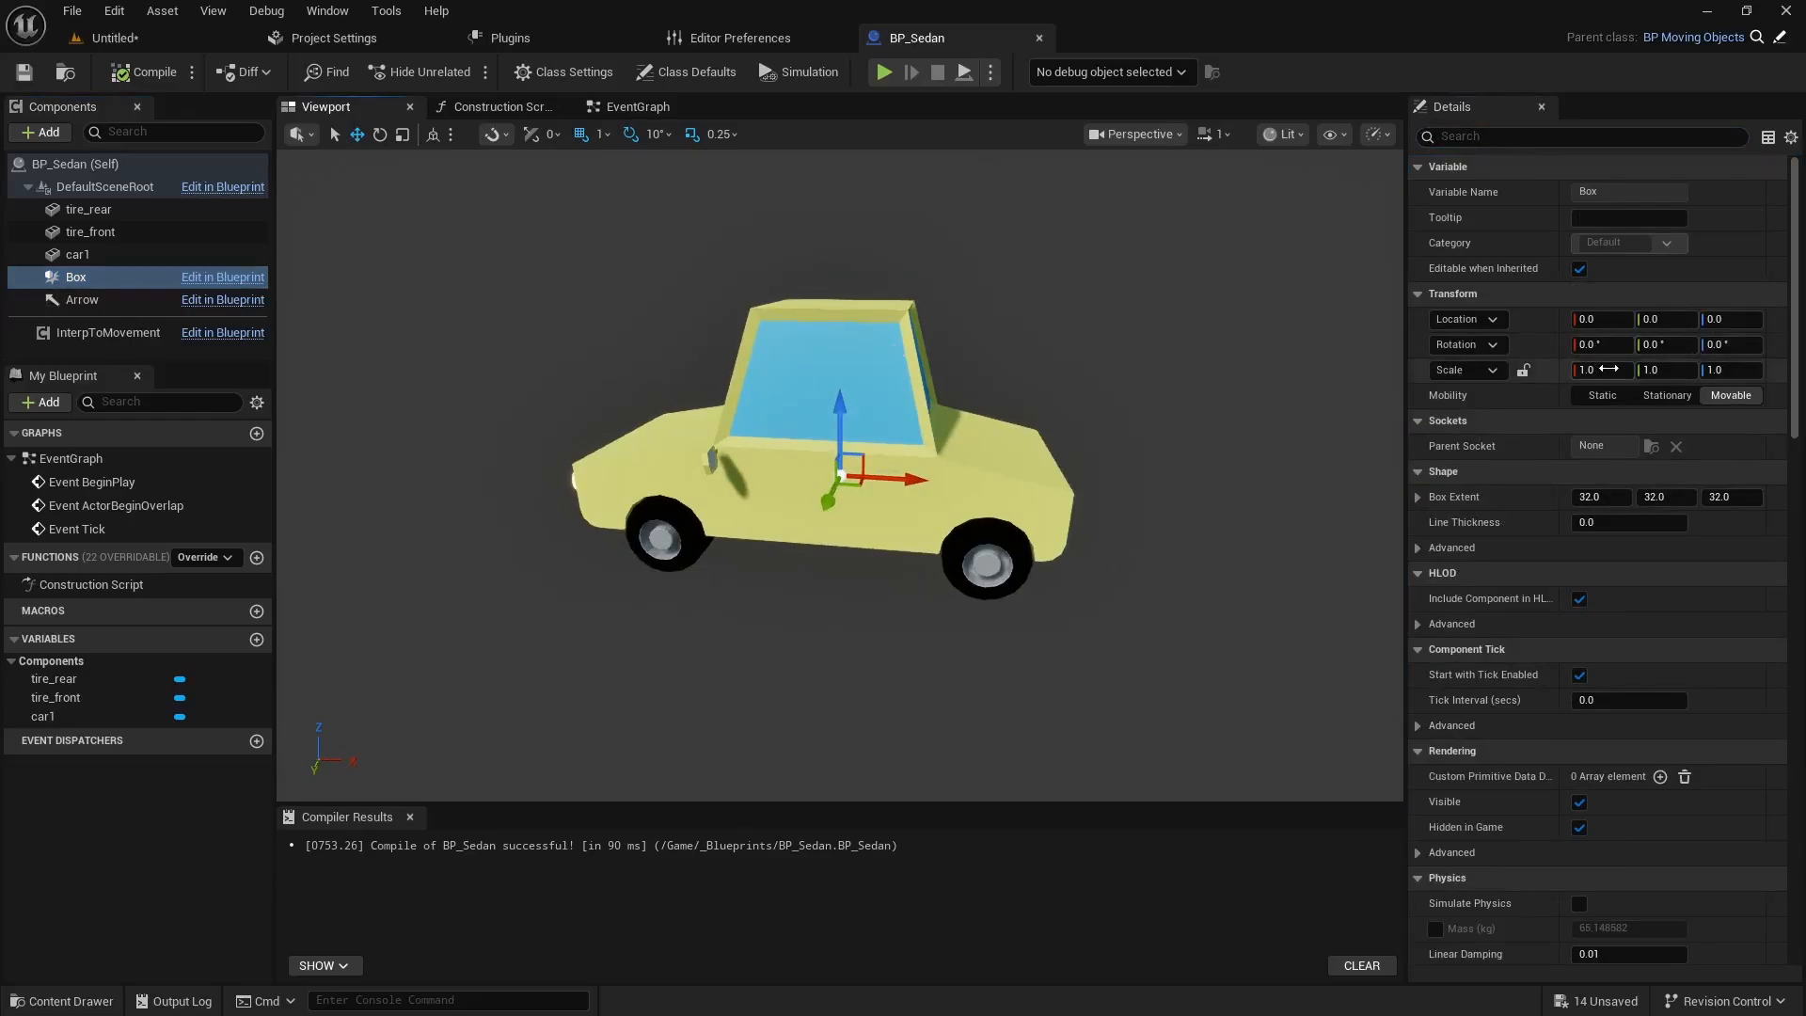
left_click(1587, 496)
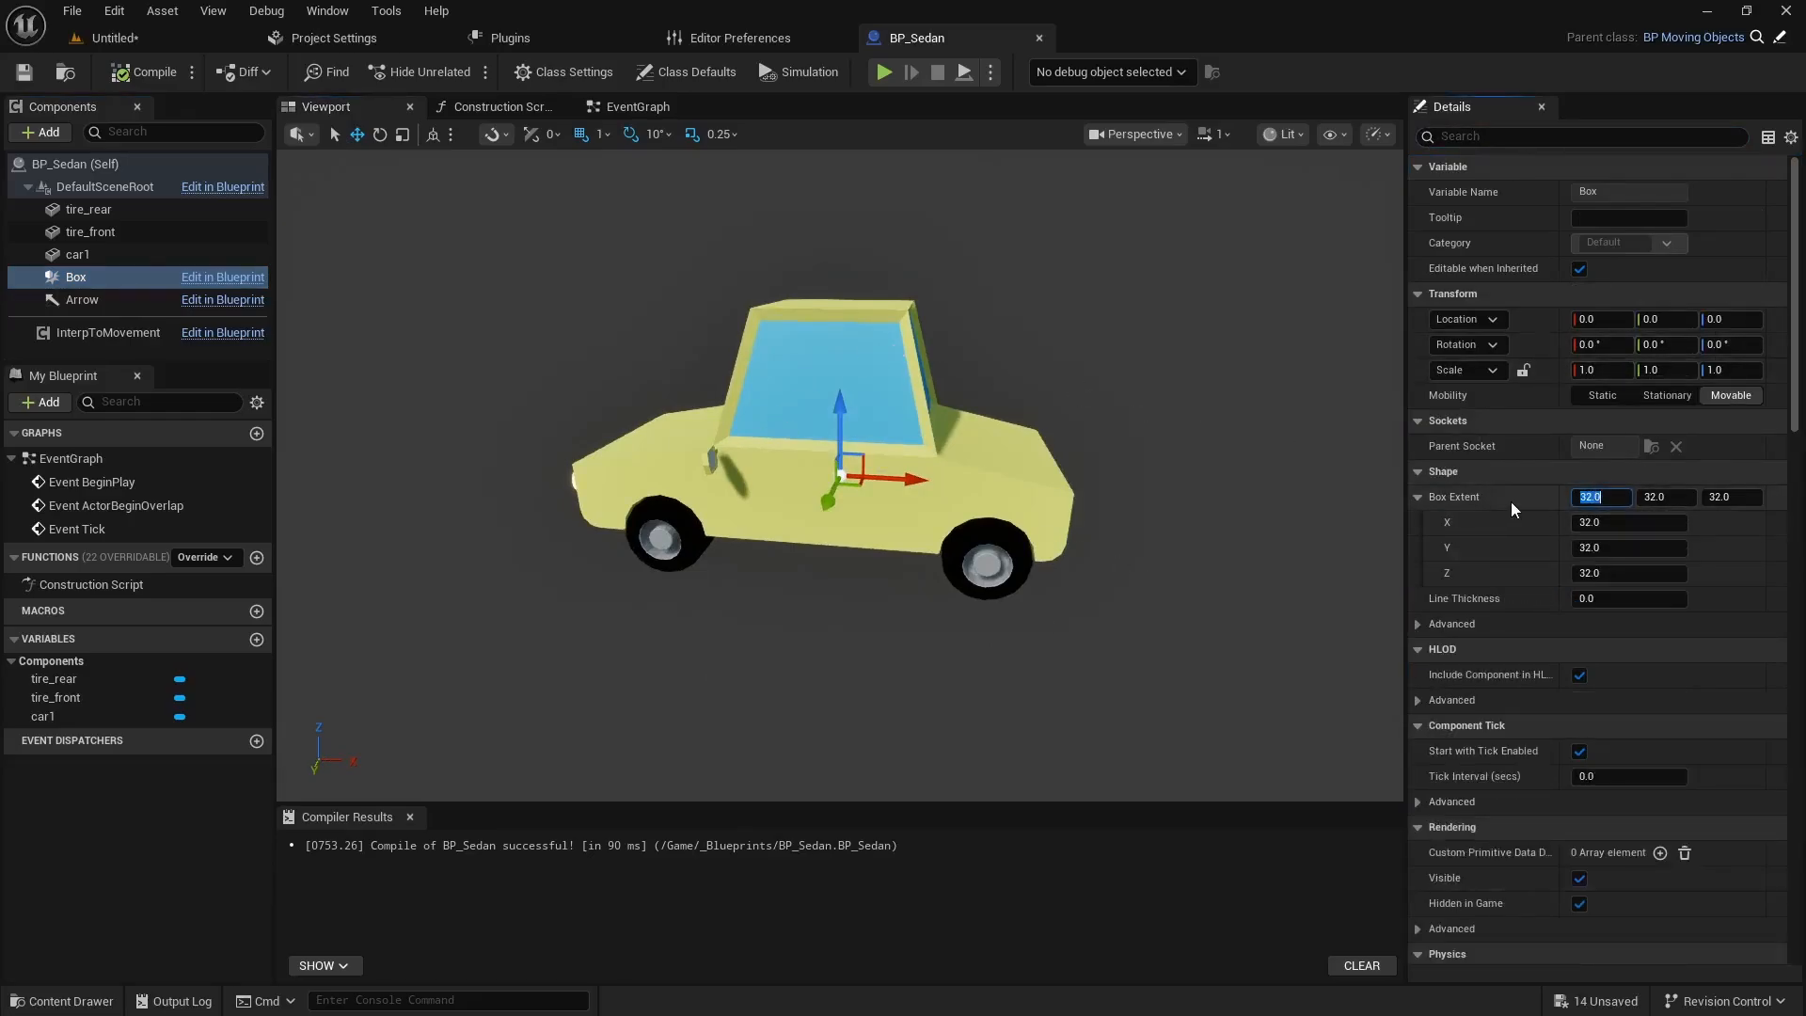
left_click(1418, 496)
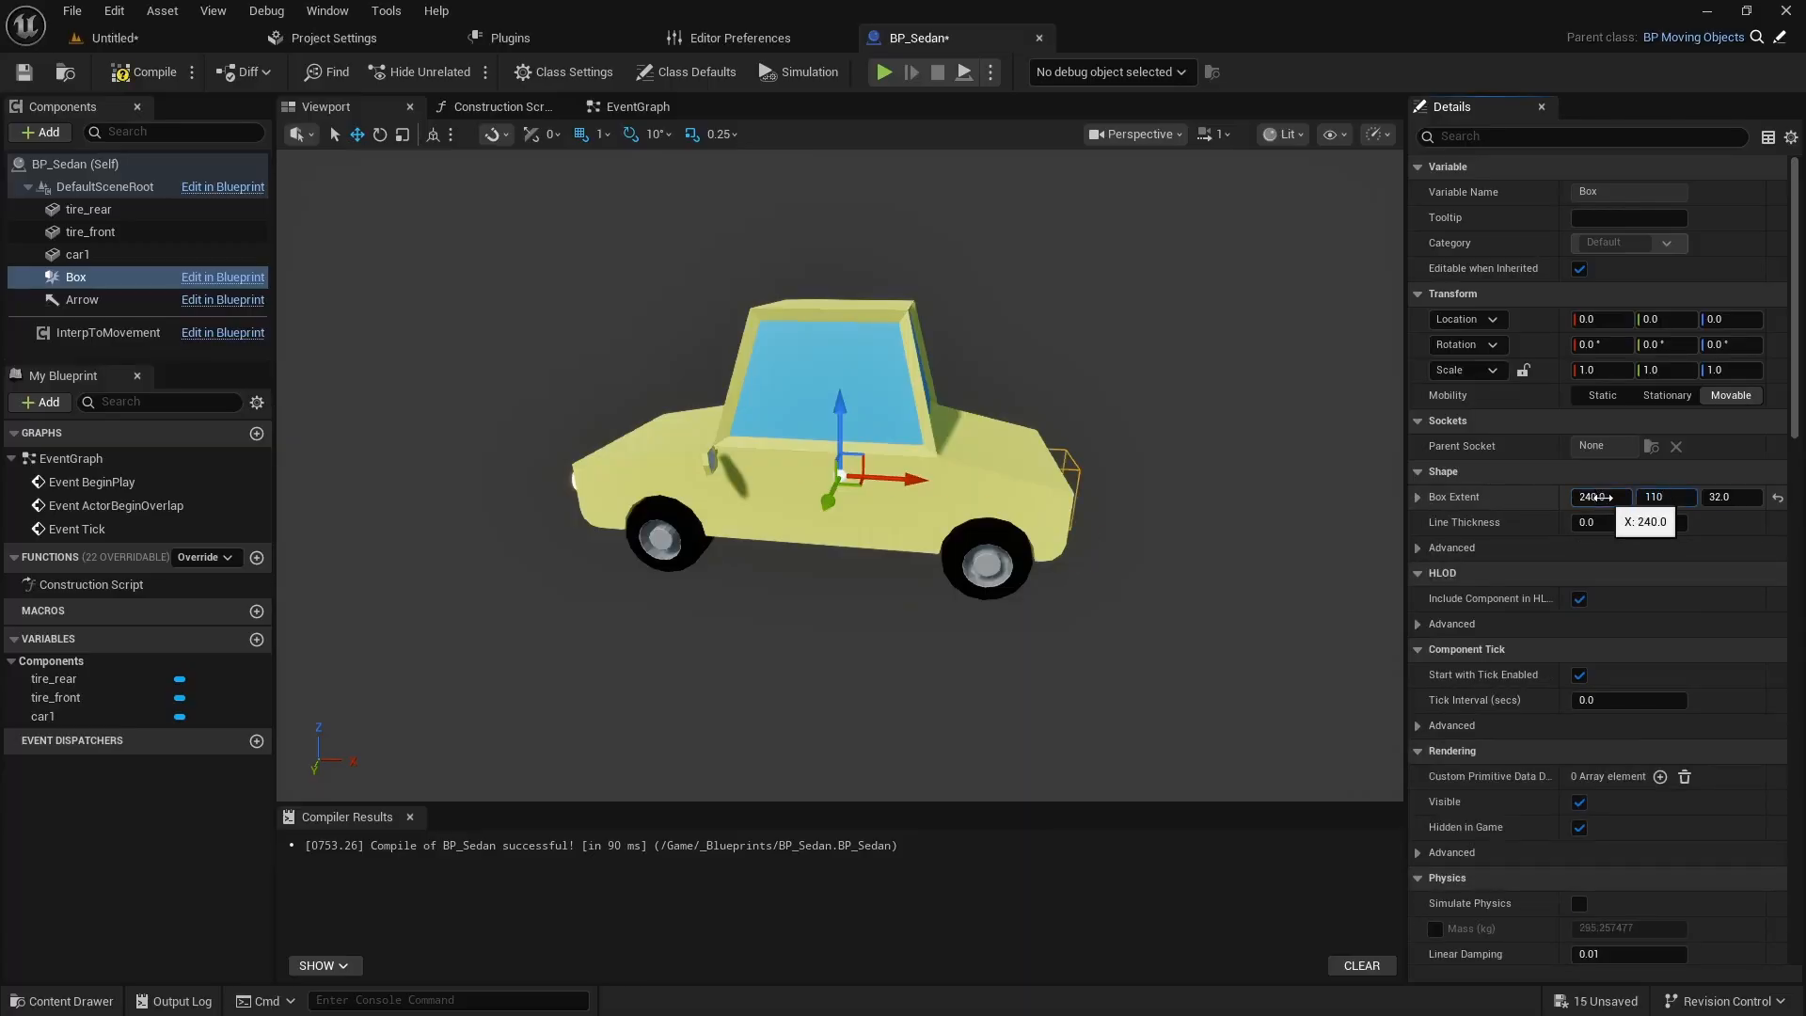
key("Return")
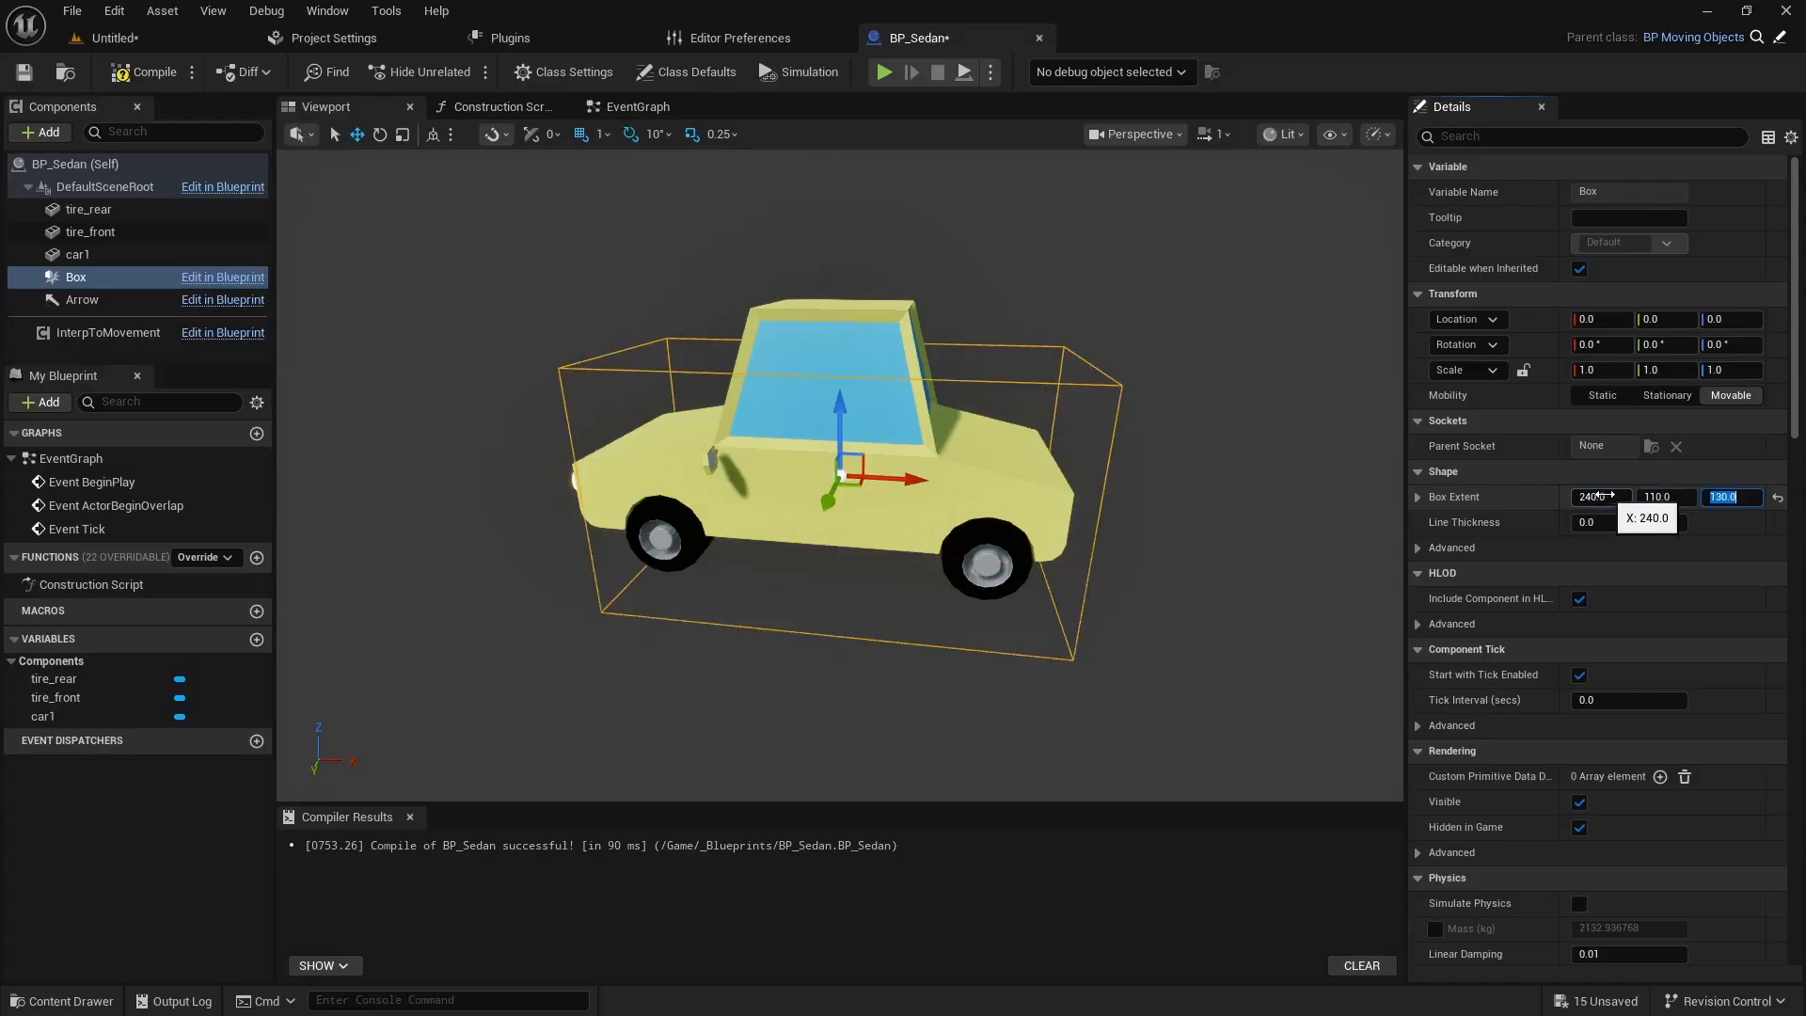
Move the Box component to X -14 and Z 53 so it encloses the car, and compile and save the Blueprint.
right_click_drag(923, 363, 834, 387)
left_click_drag(757, 377, 761, 319)
right_click_drag(830, 485, 912, 450)
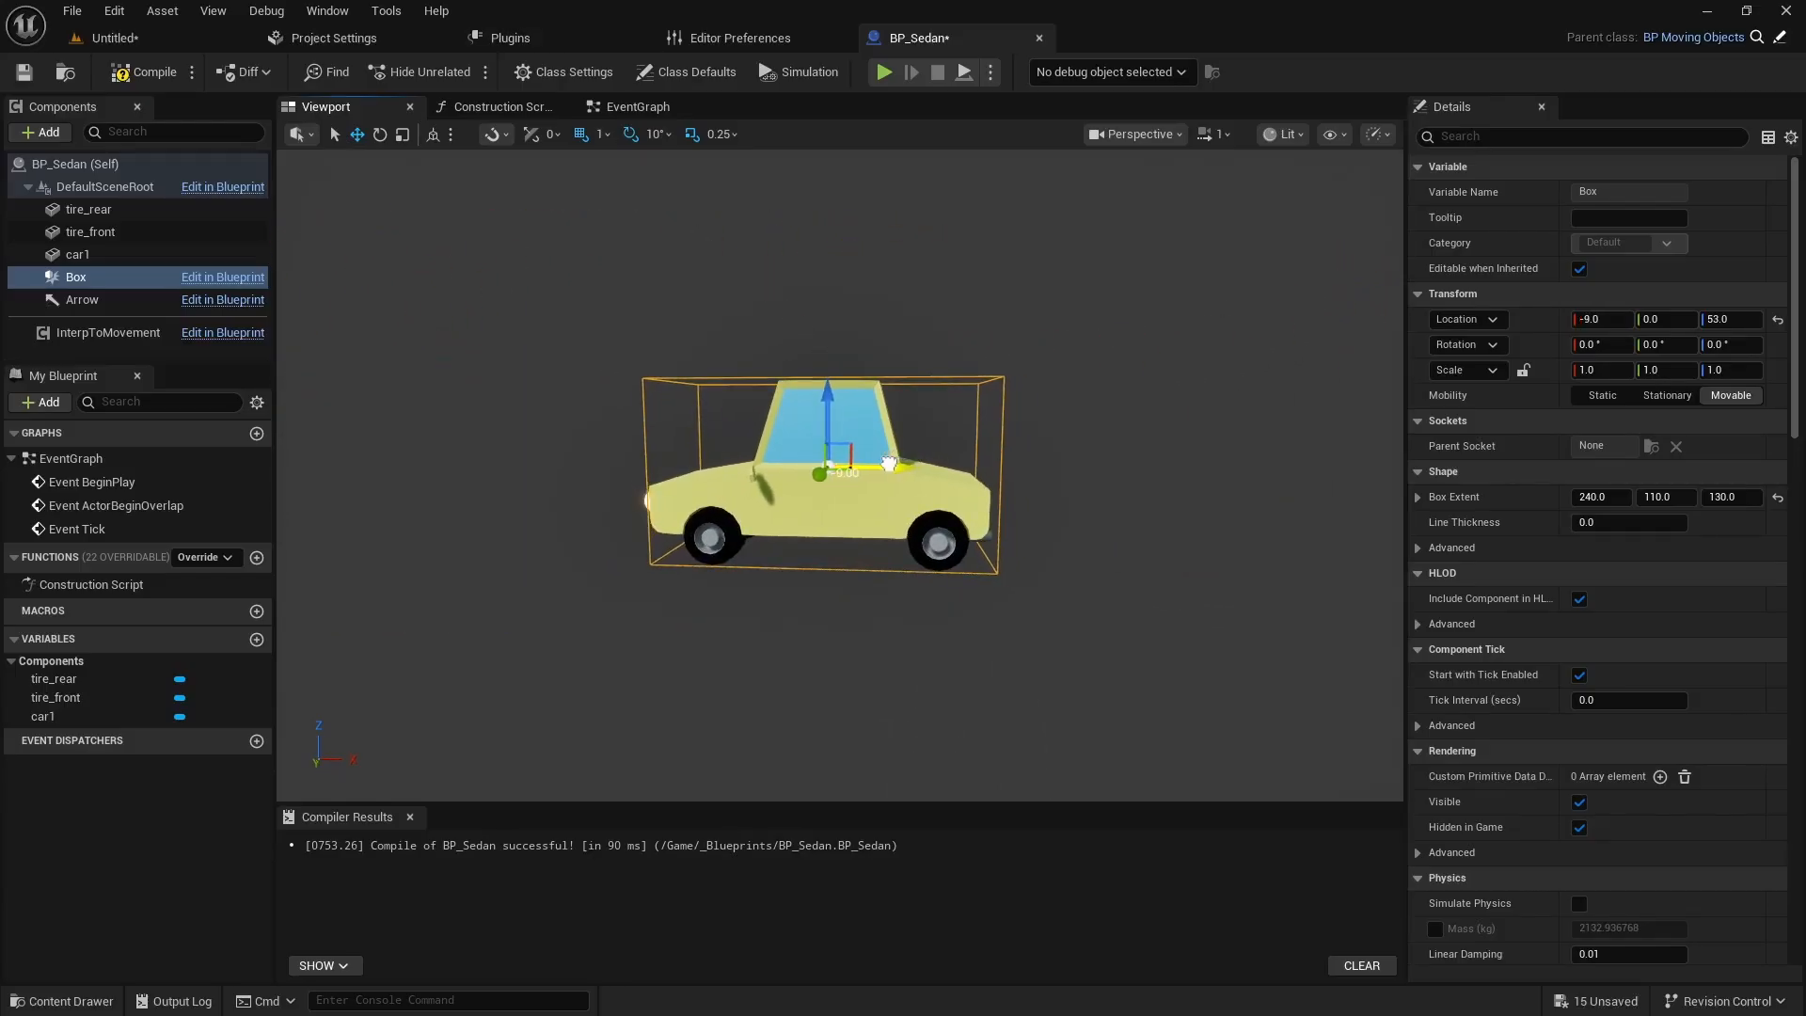
left_click_drag(889, 464, 882, 464)
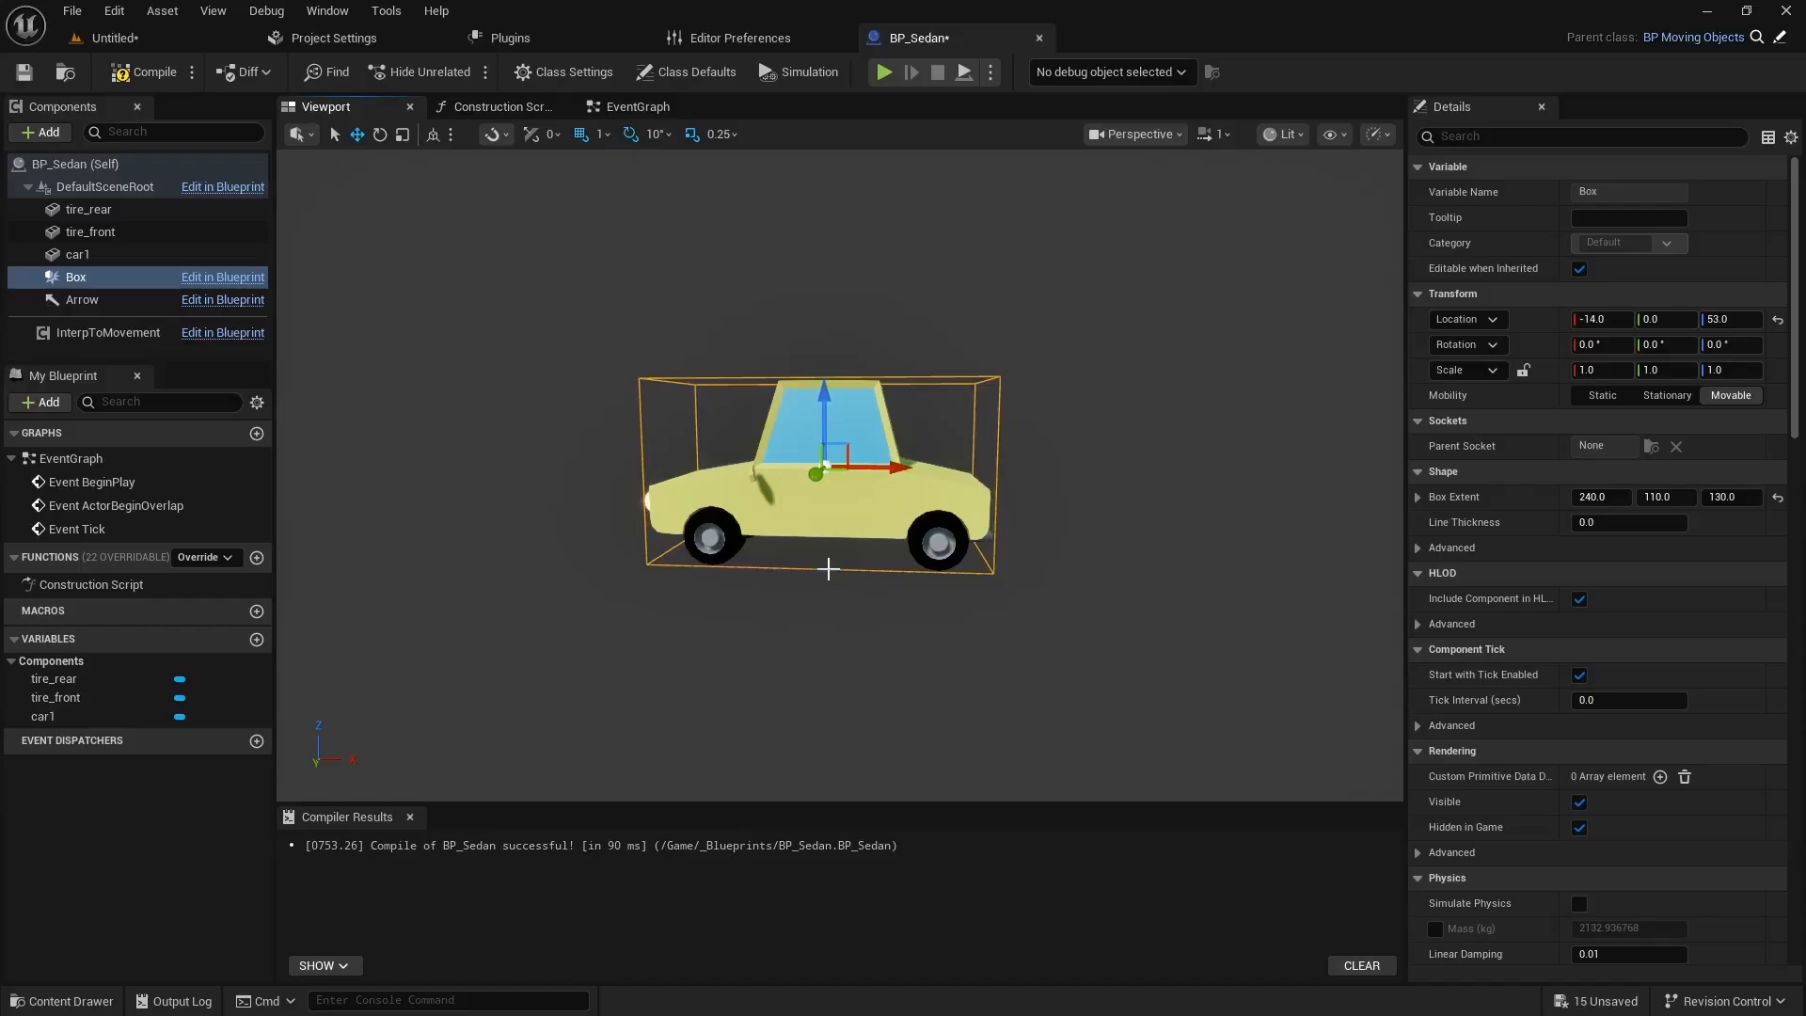
right_click_drag(828, 568, 782, 347)
right_click_drag(718, 439, 504, 296)
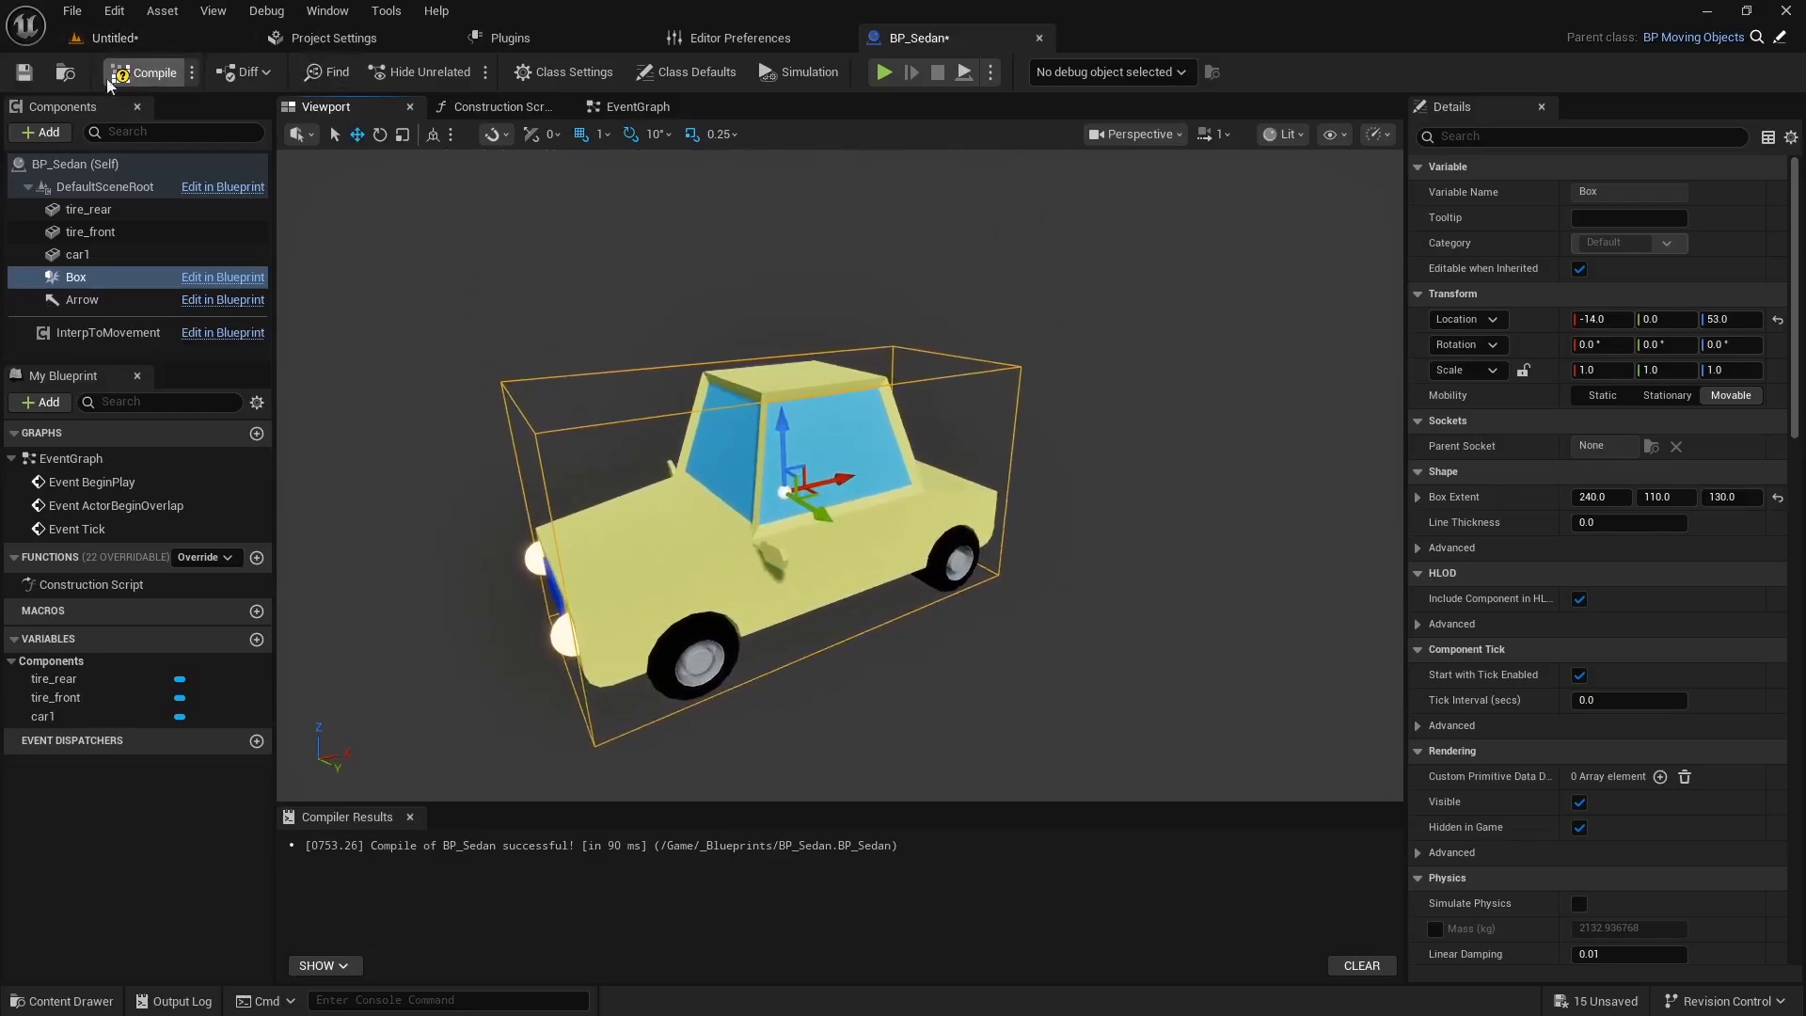
left_click(28, 74)
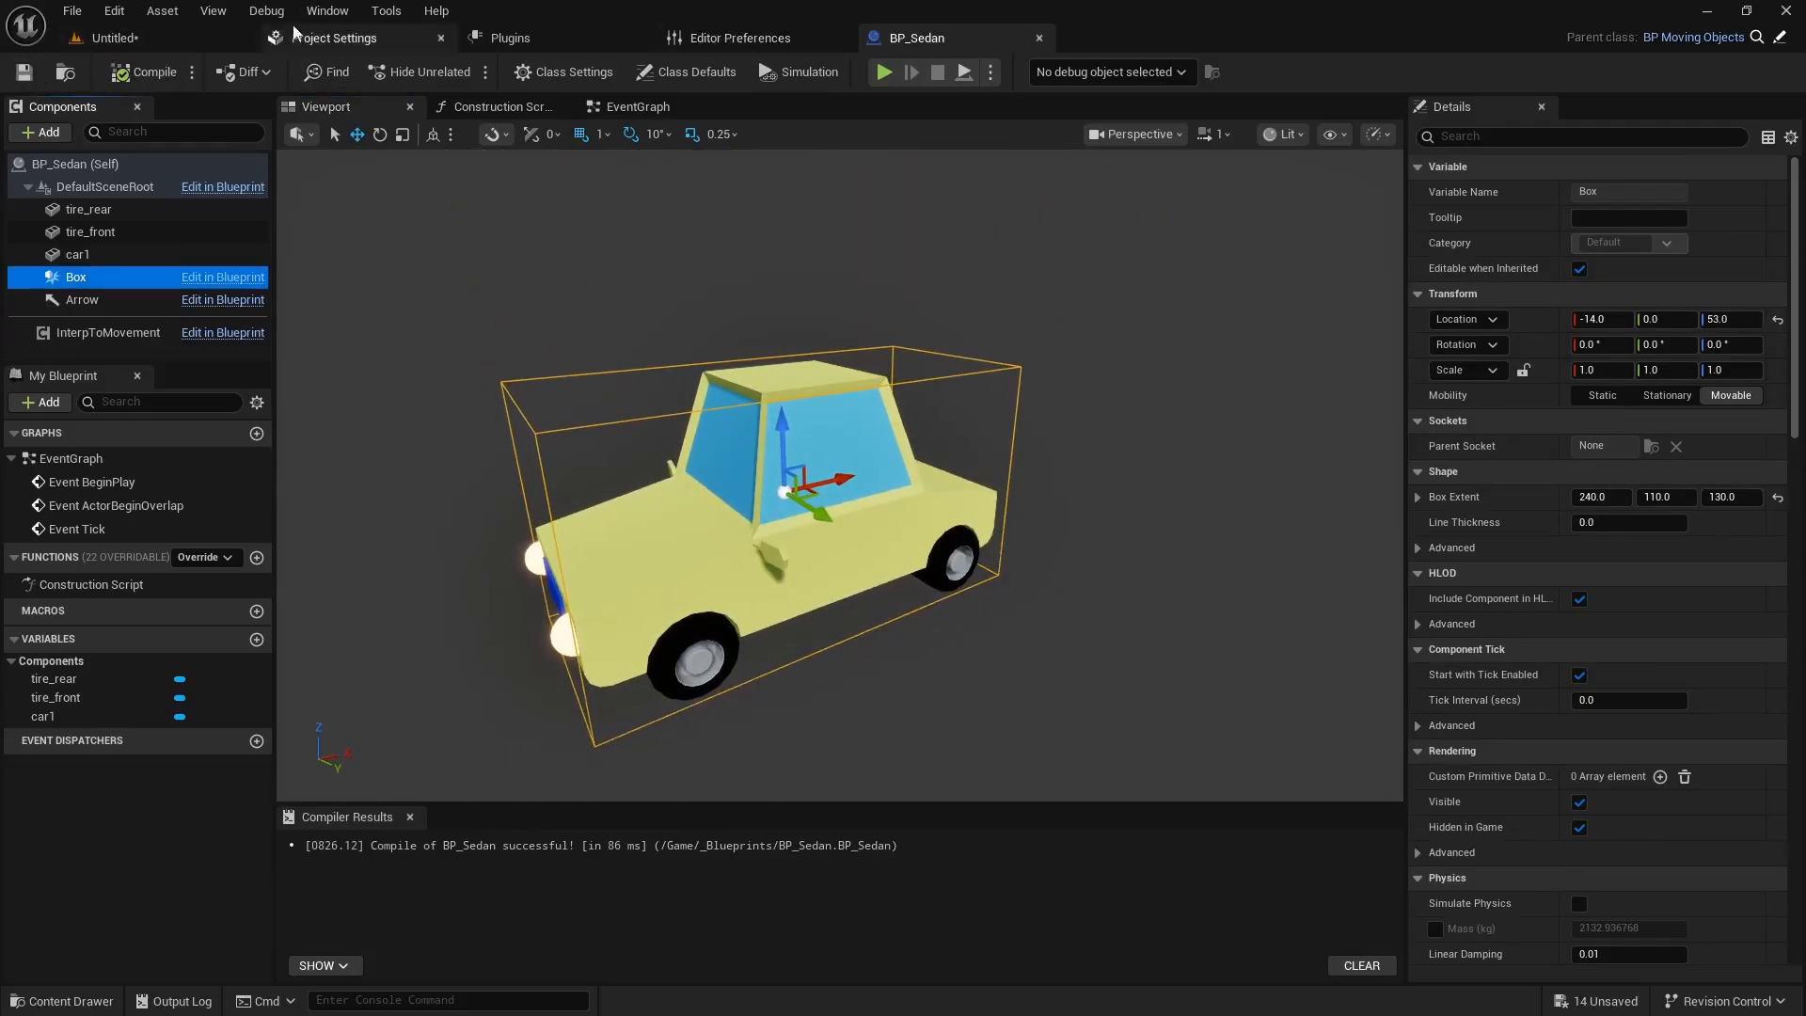
Play-test the untitled level again, moving the frog into the sedans to check the resized collision box, and stop.
left_click(164, 37)
left_click(467, 72)
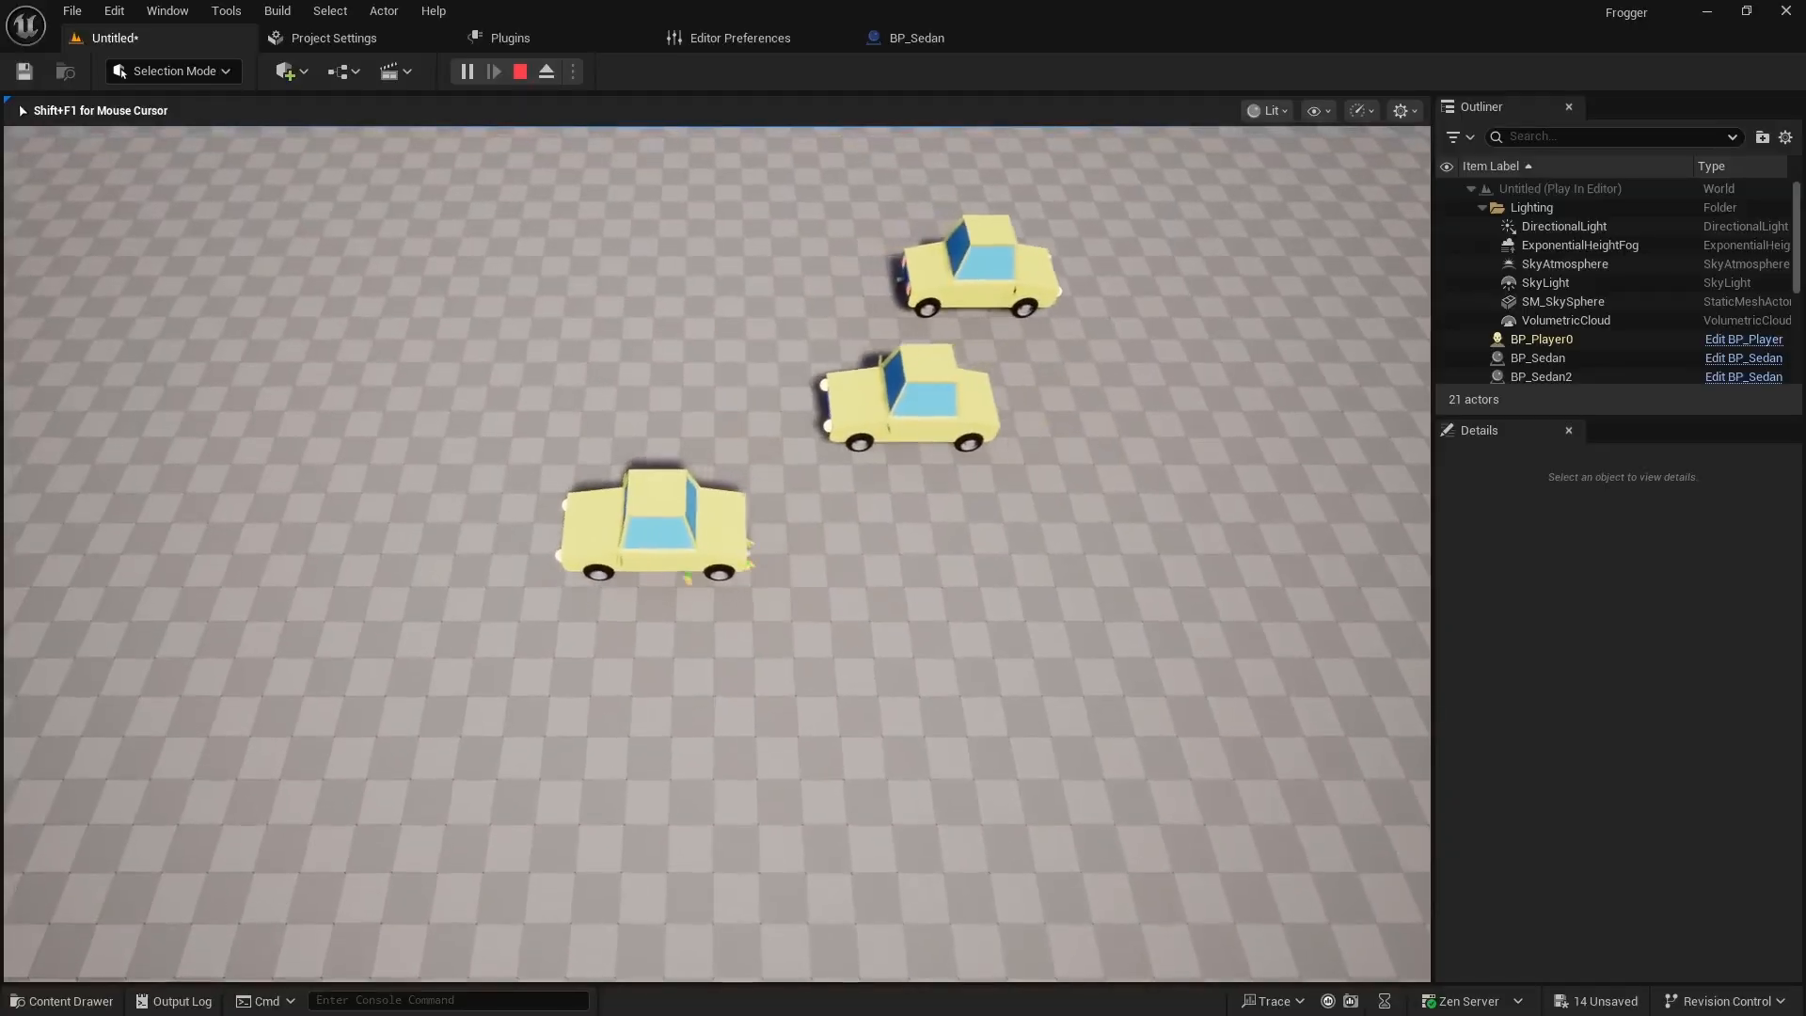
key("d")
key("s")
key("Escape")
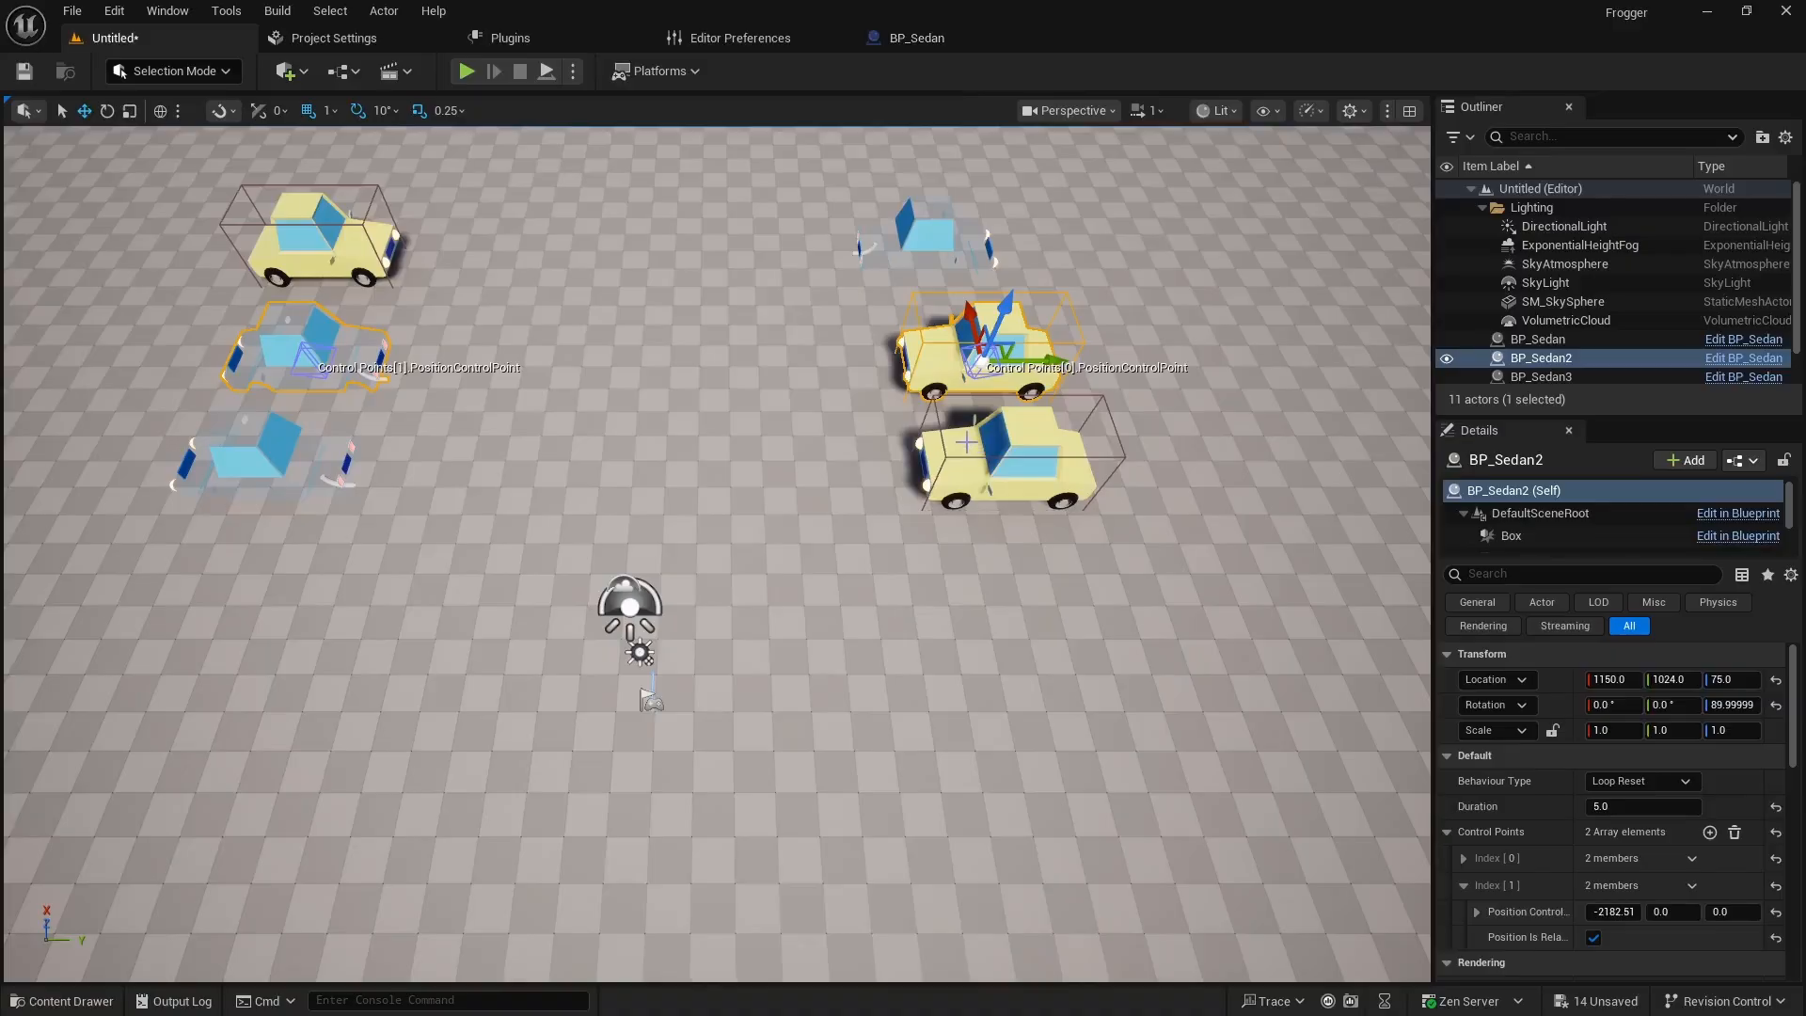
In BP_Sedan's EventGraph, add a Timeline node whose Play input is driven by Parent: BeginPlay.
left_click(896, 35)
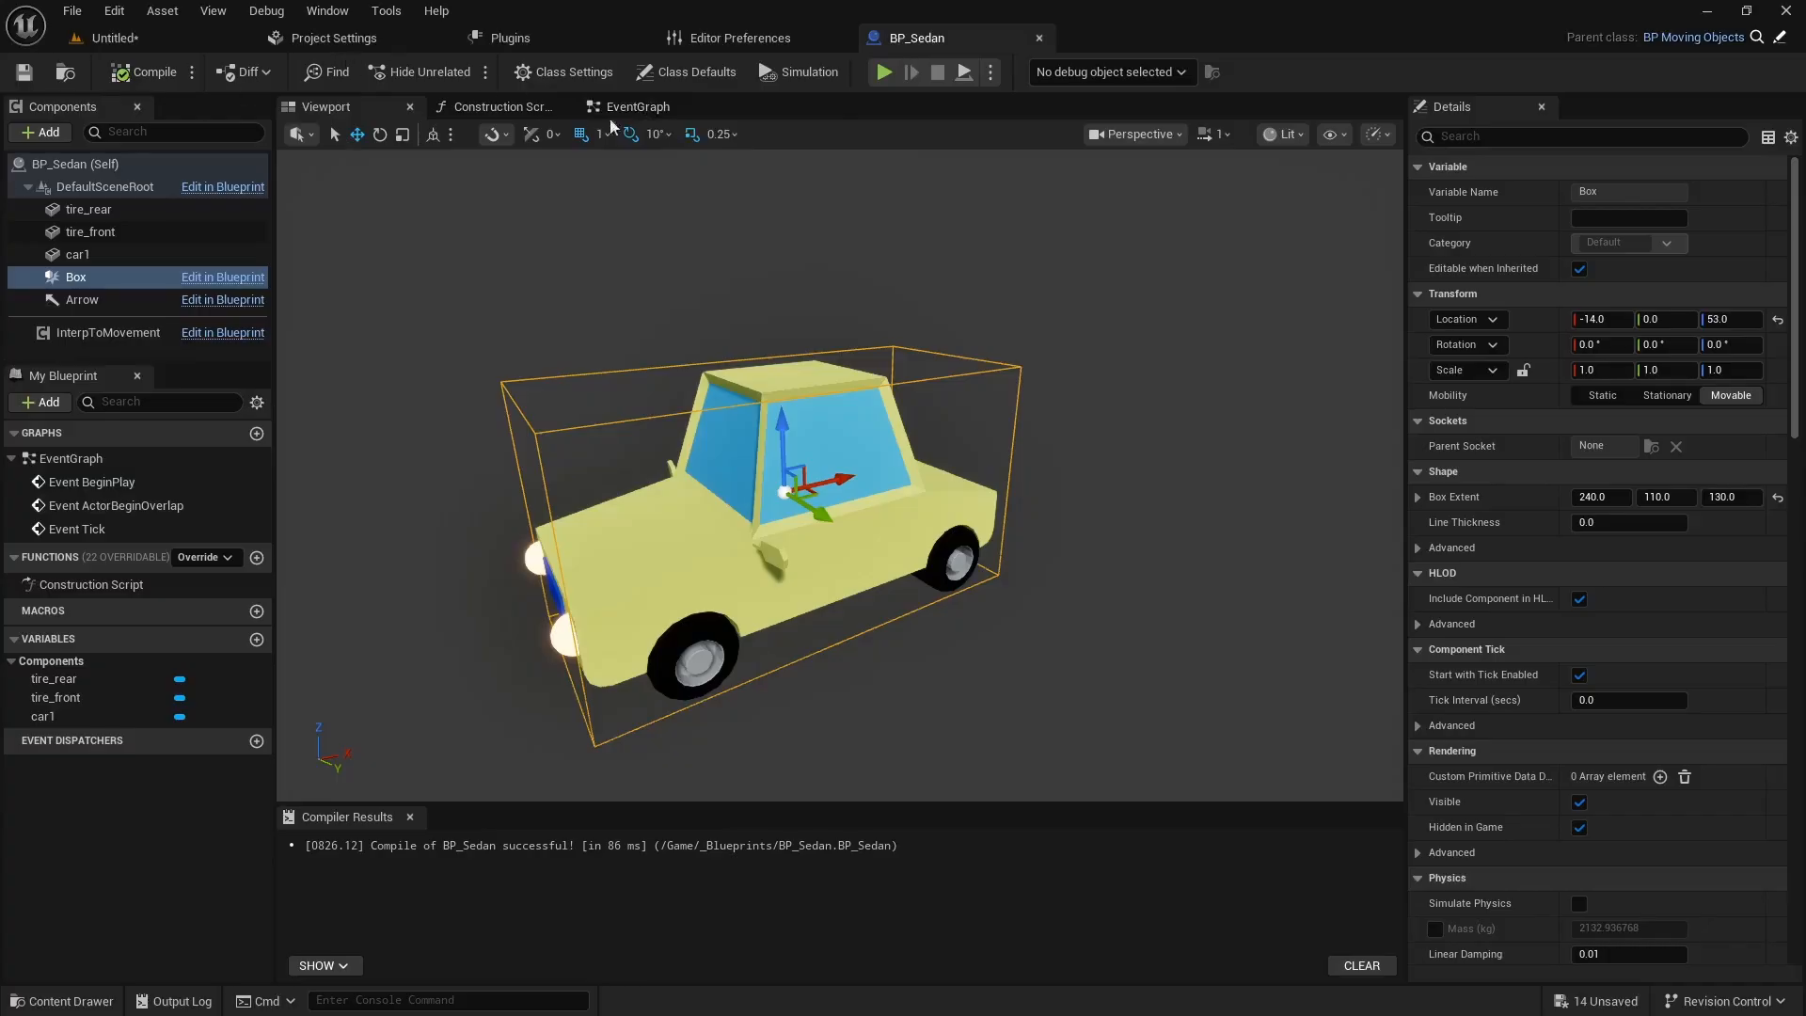
left_click(632, 107)
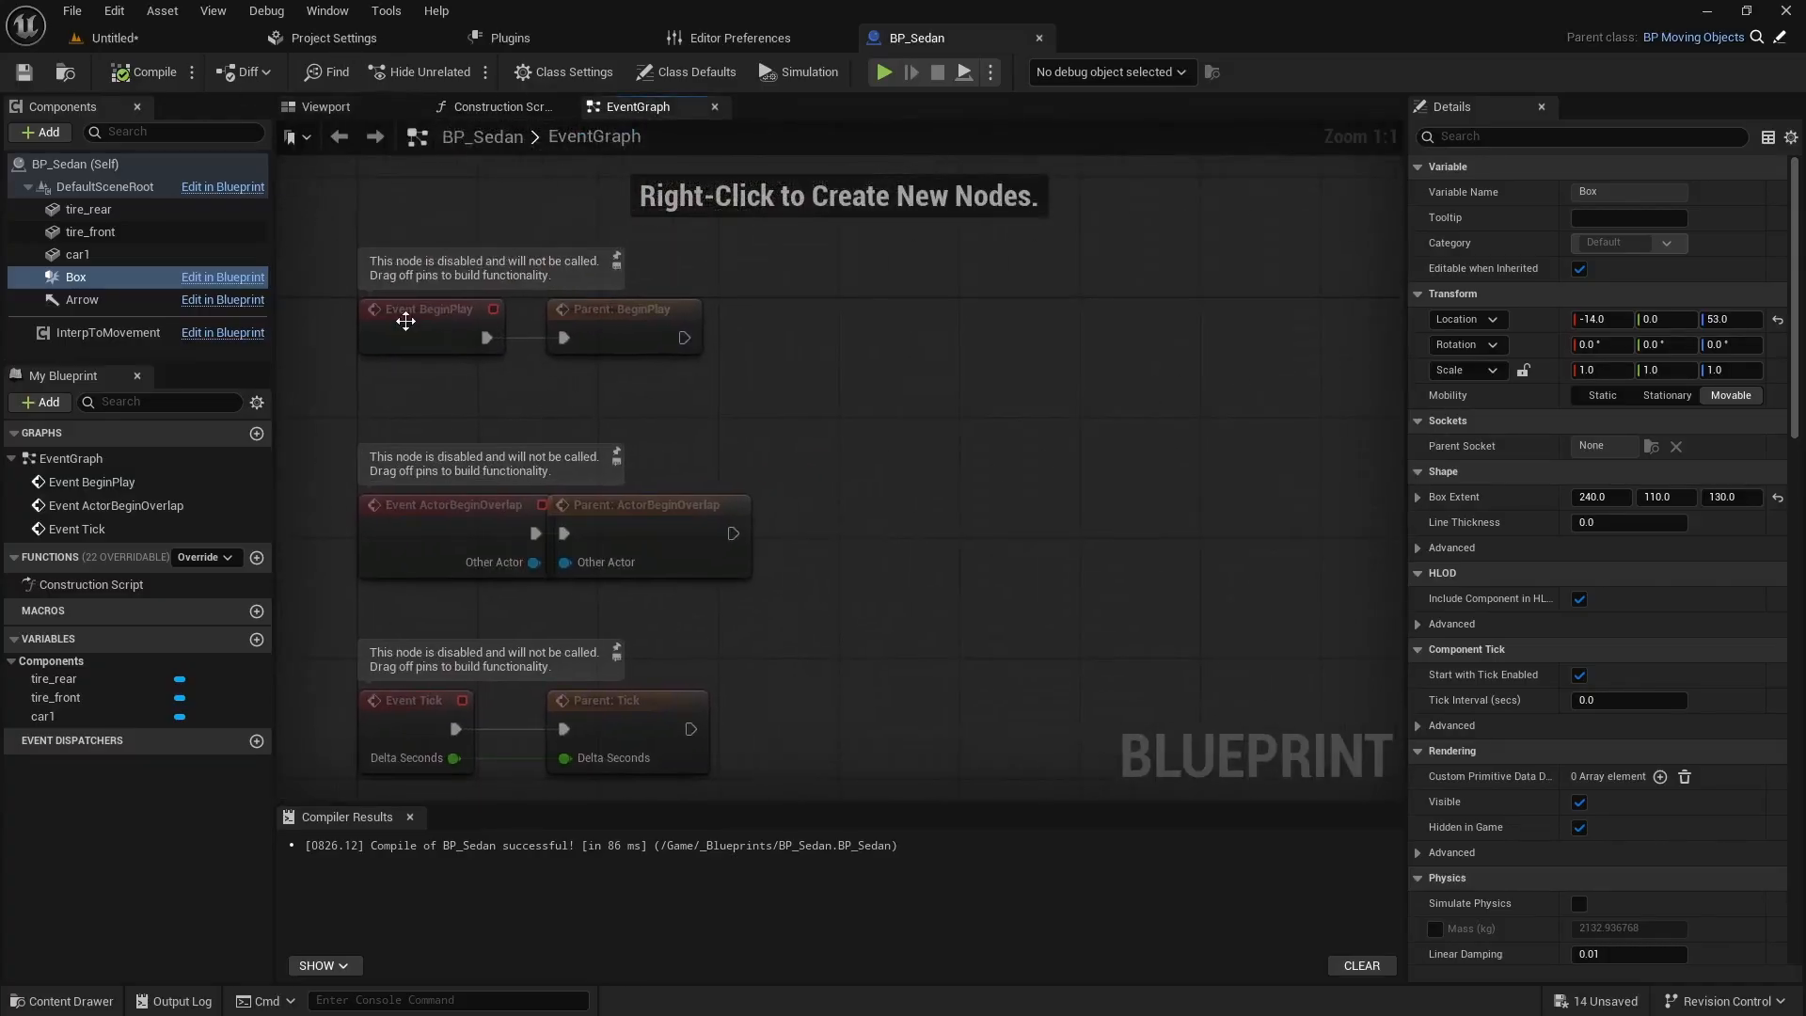
left_click_drag(684, 337, 874, 383)
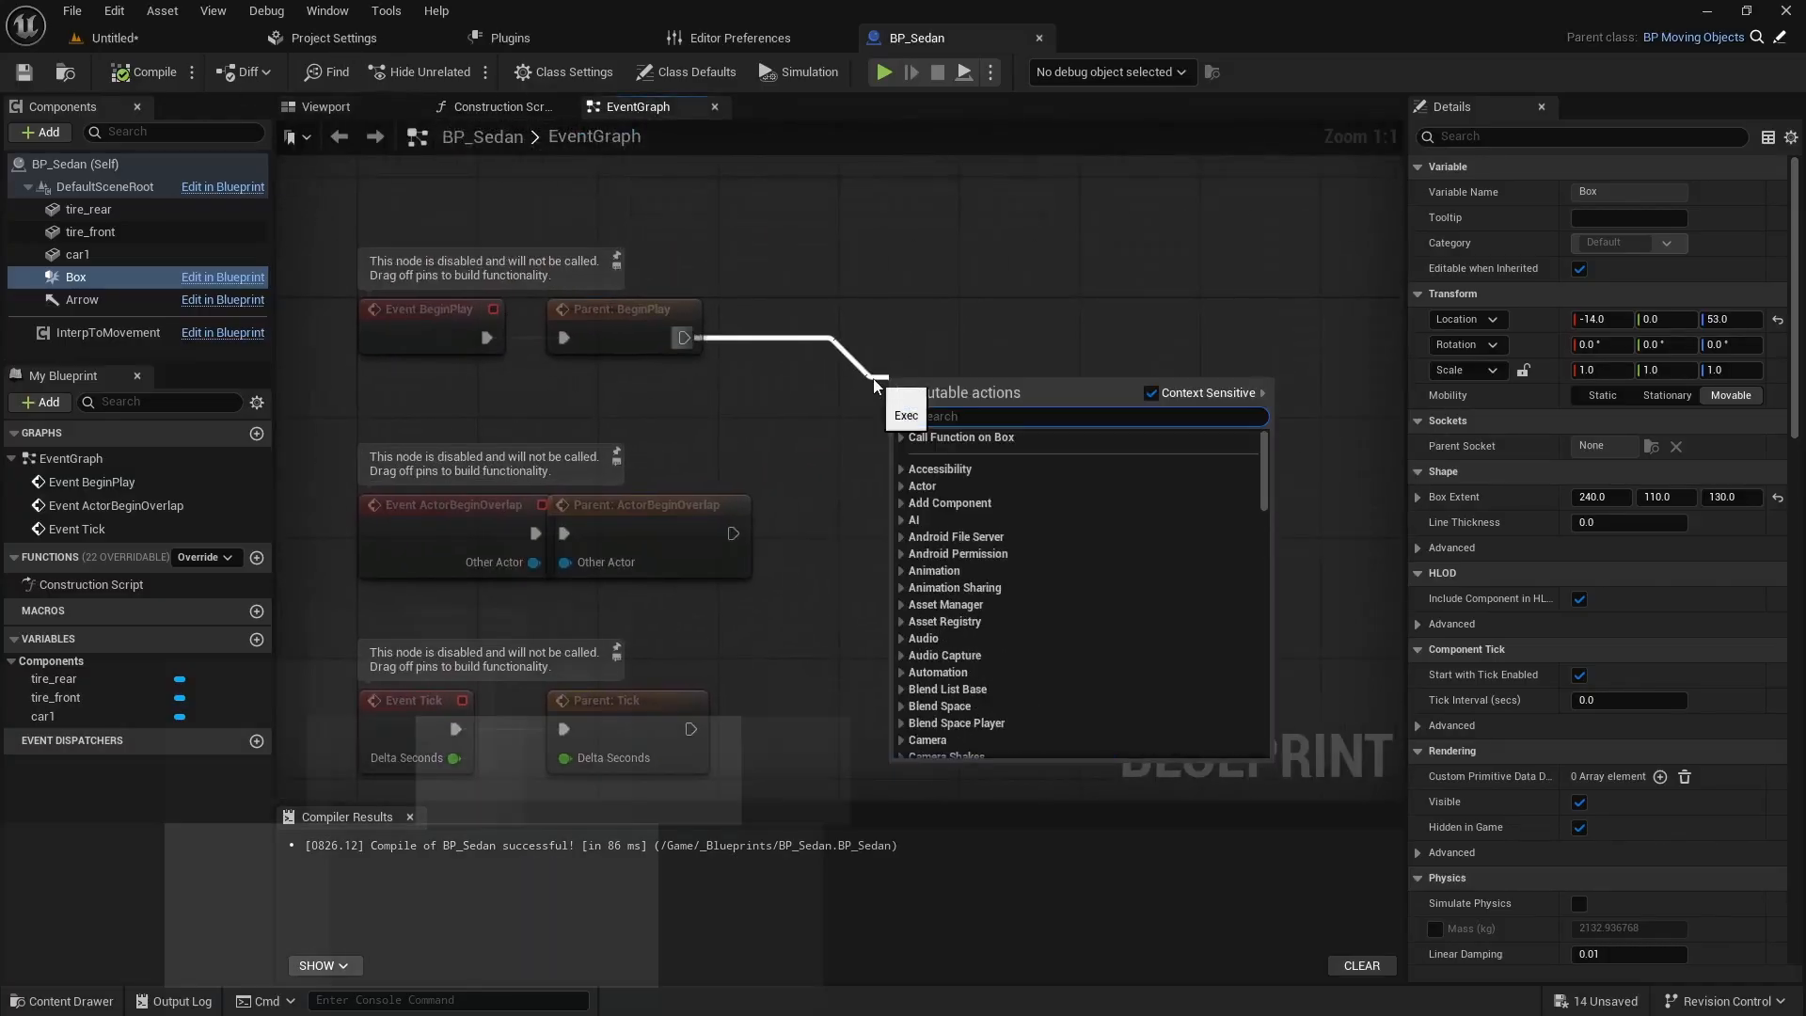
type("timeline")
key("Return")
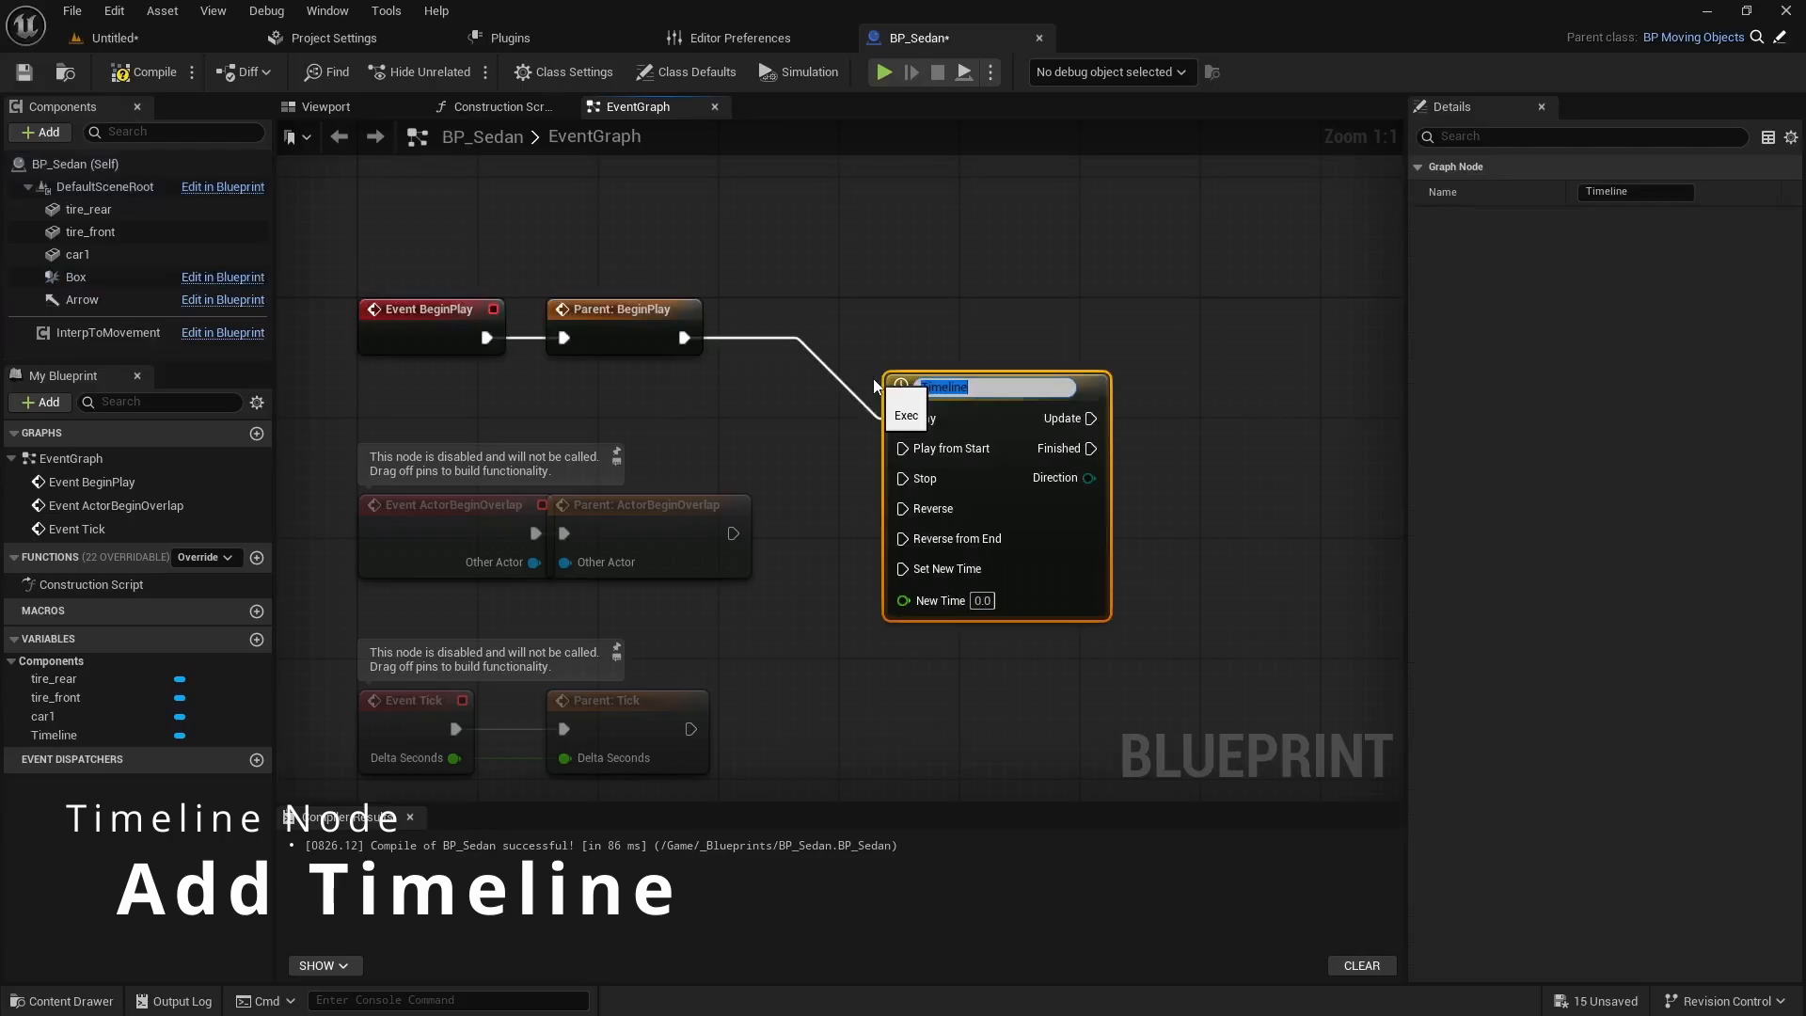
left_click_drag(1029, 395, 998, 379)
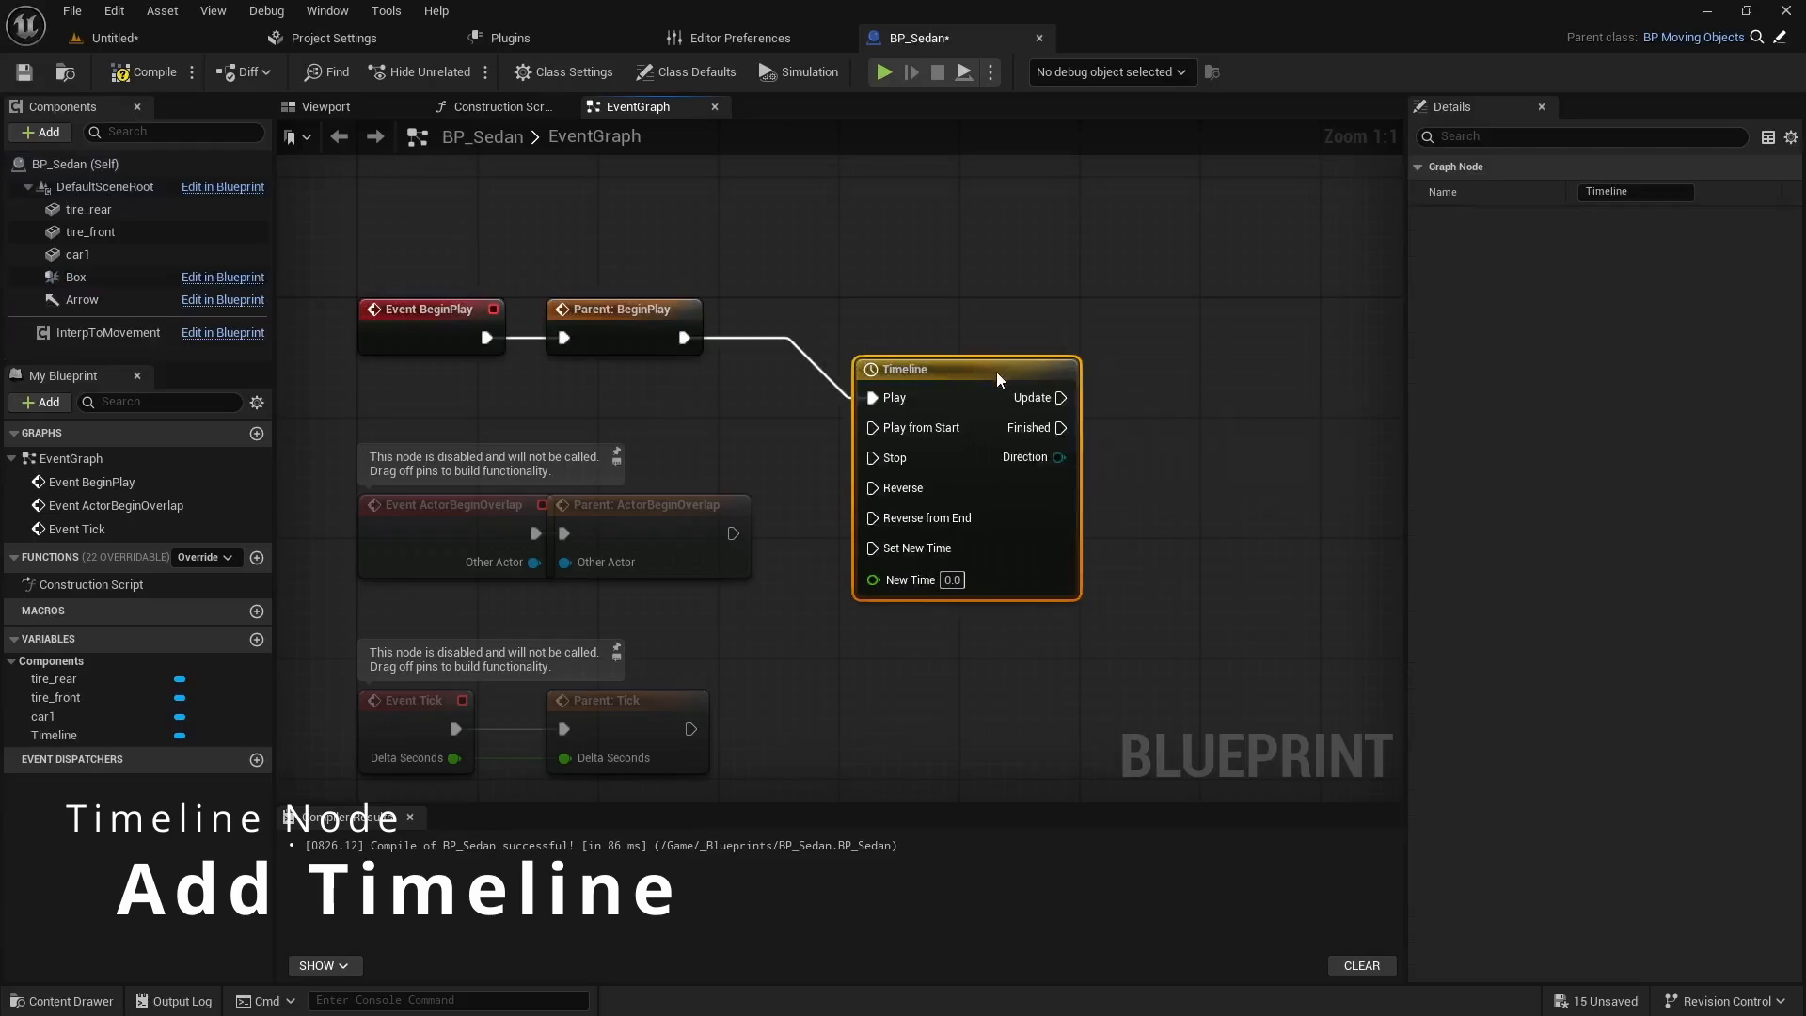
Add references to the tire_rear and tire_front components to the graph, beyond the Timeline node.
right_click_drag(1187, 543, 1109, 489)
left_click(65, 212)
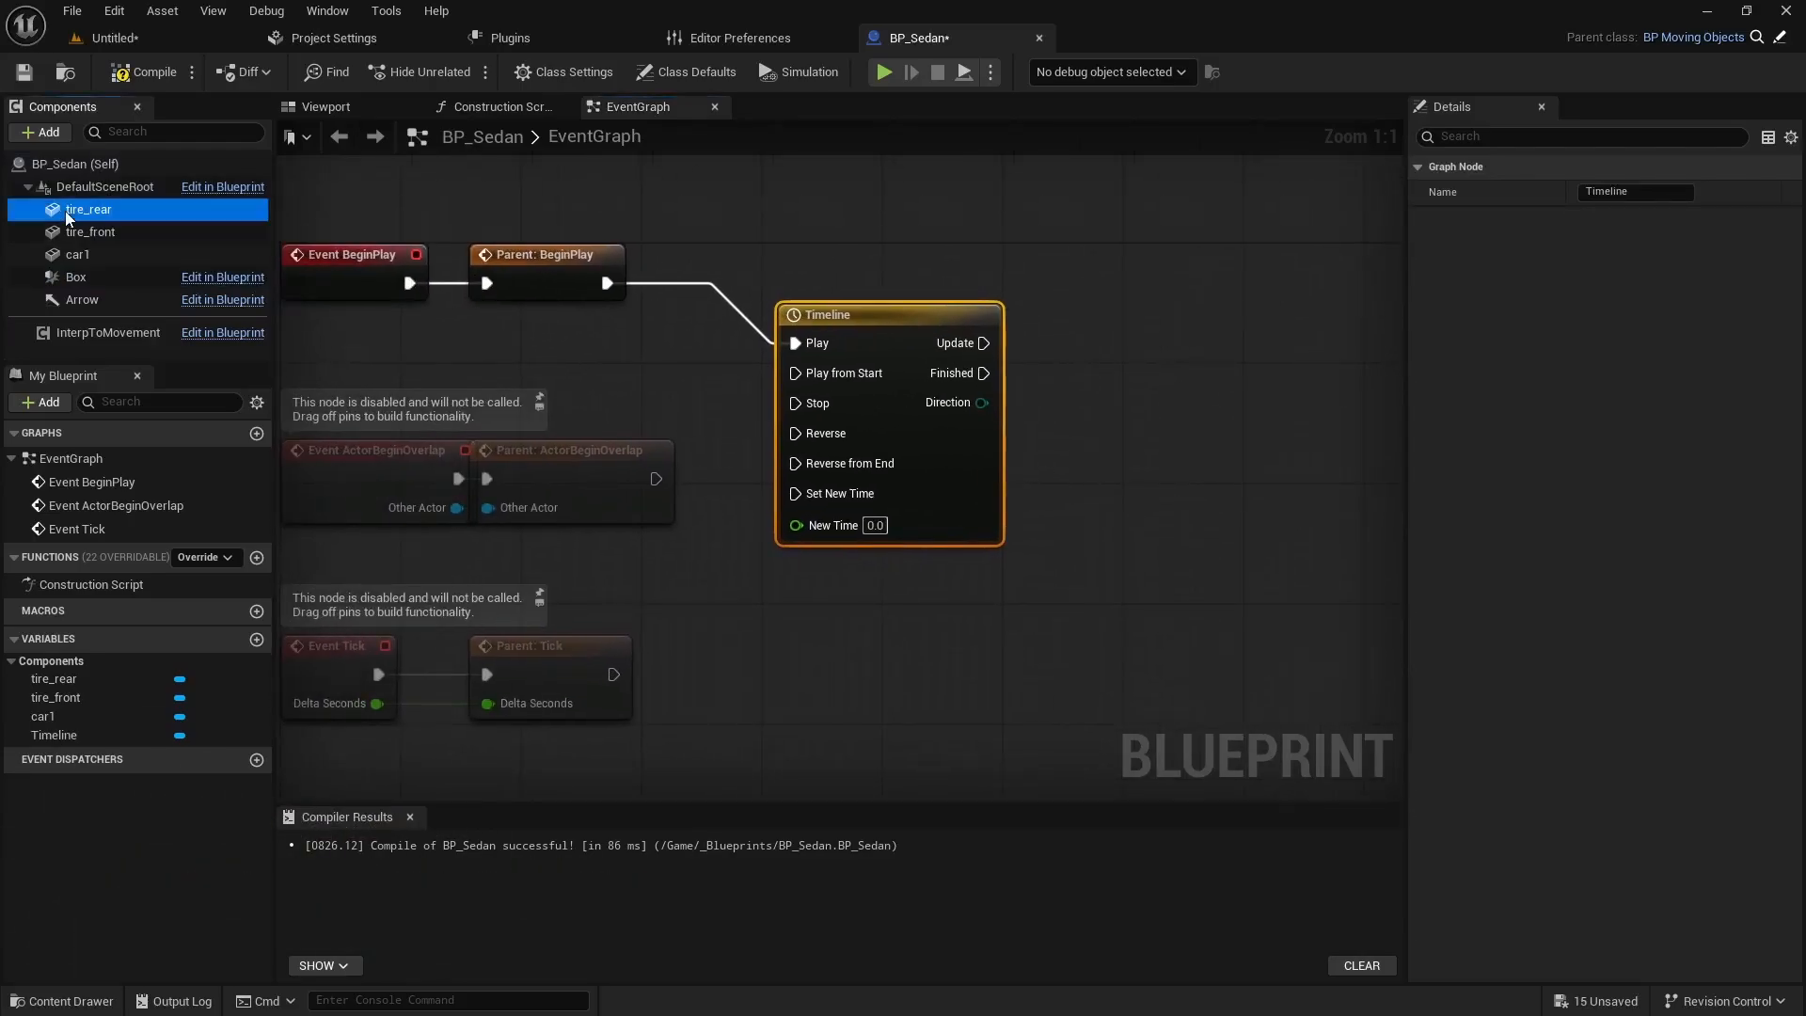
left_click(97, 232, "ctrl")
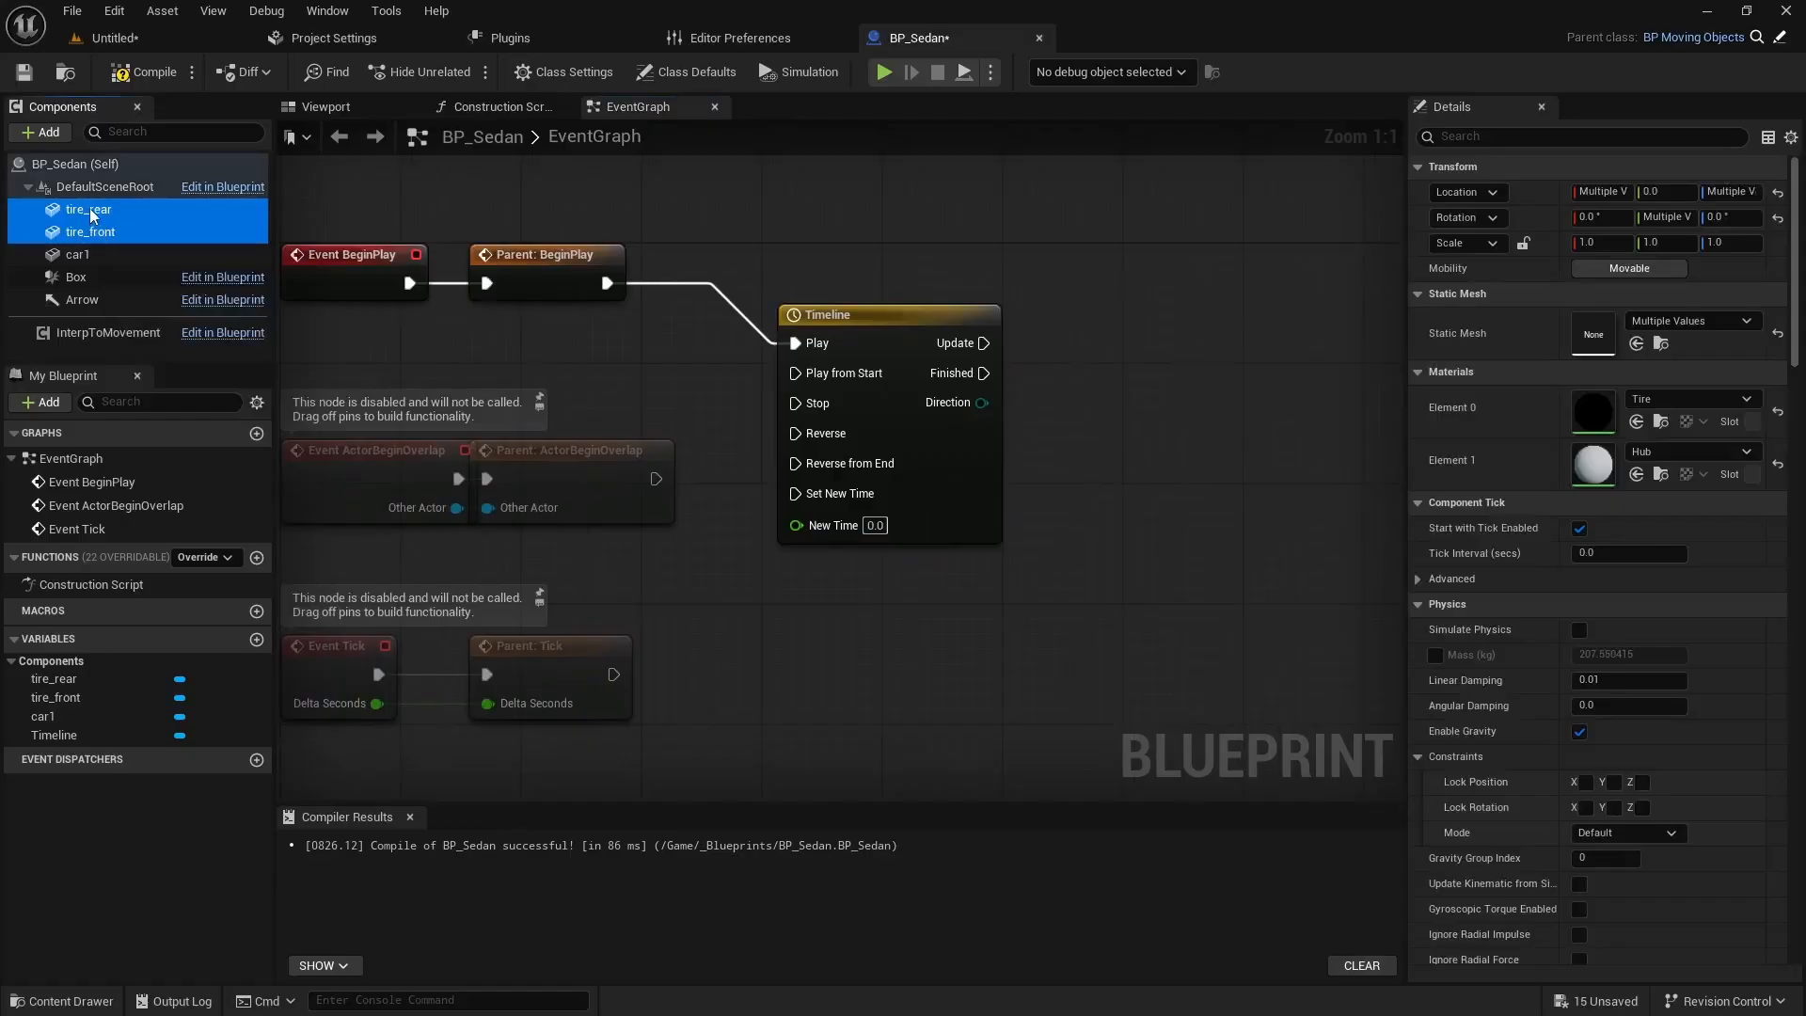
left_click_drag(89, 209, 1162, 235)
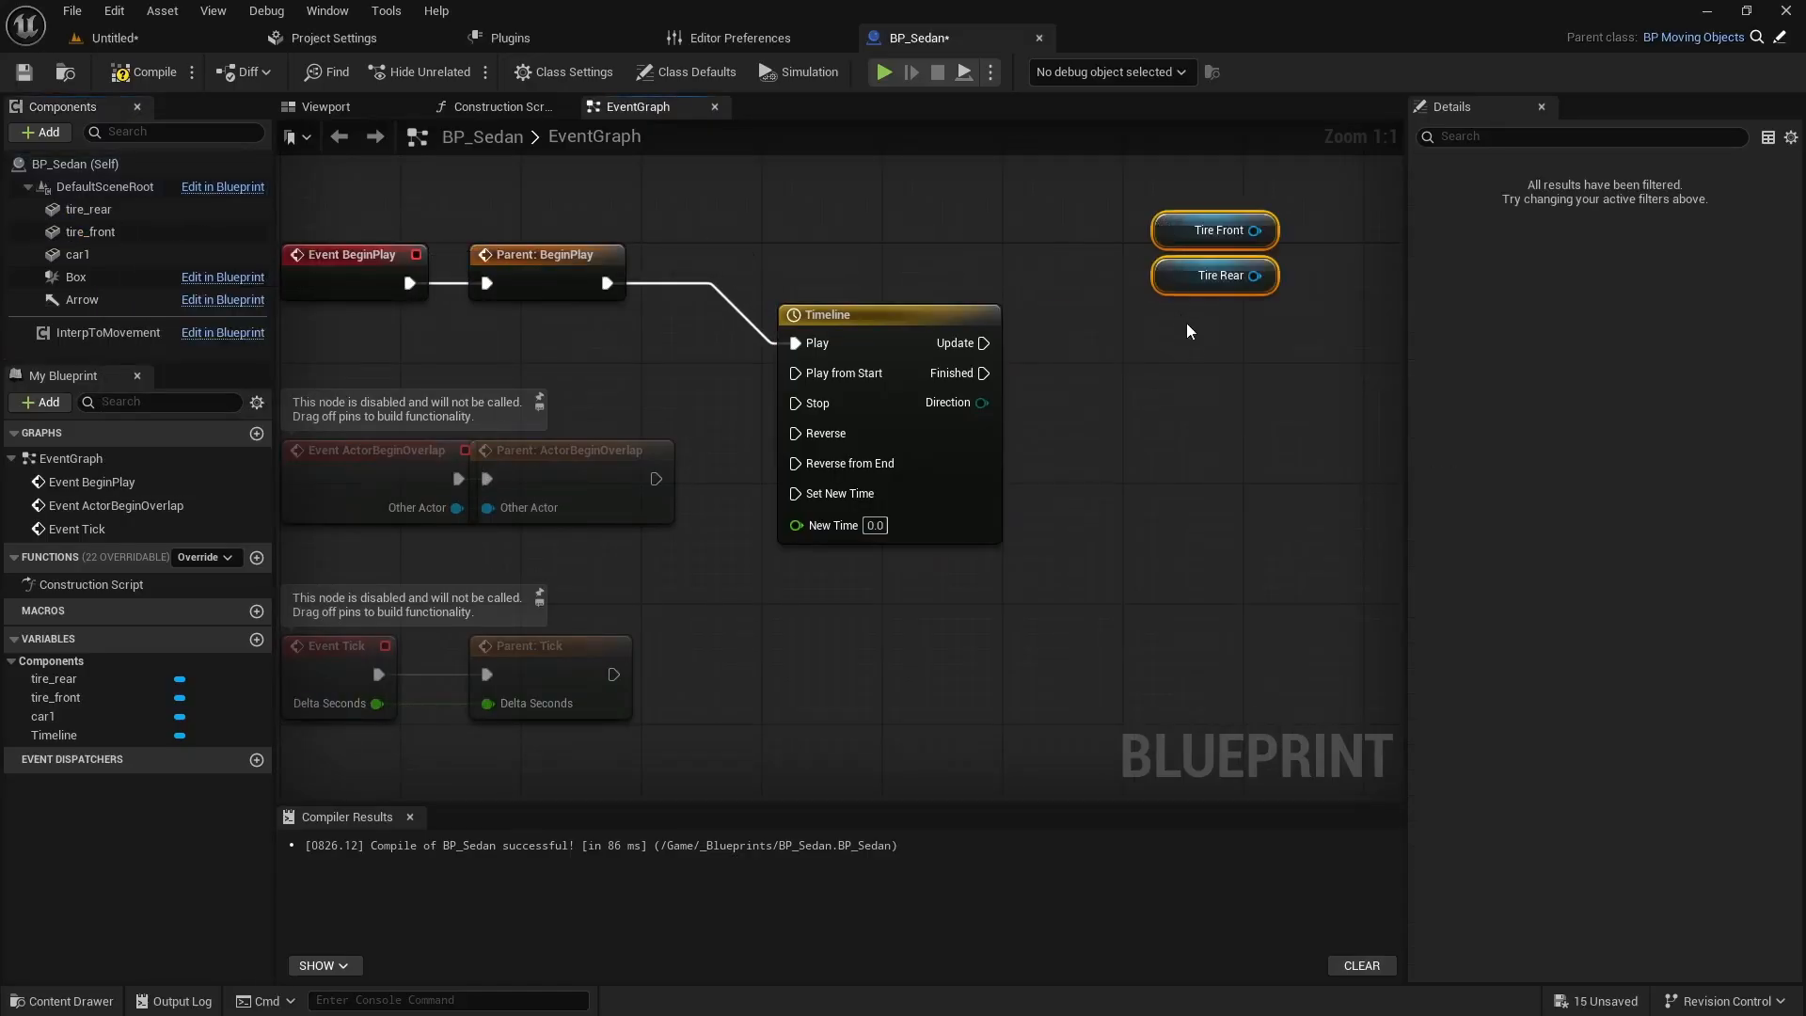
Add a Set Relative Rotation node and connect both Tire Rear and Tire Front to its Target.
right_click_drag(1186, 331, 965, 298)
left_click_drag(1026, 239, 965, 321)
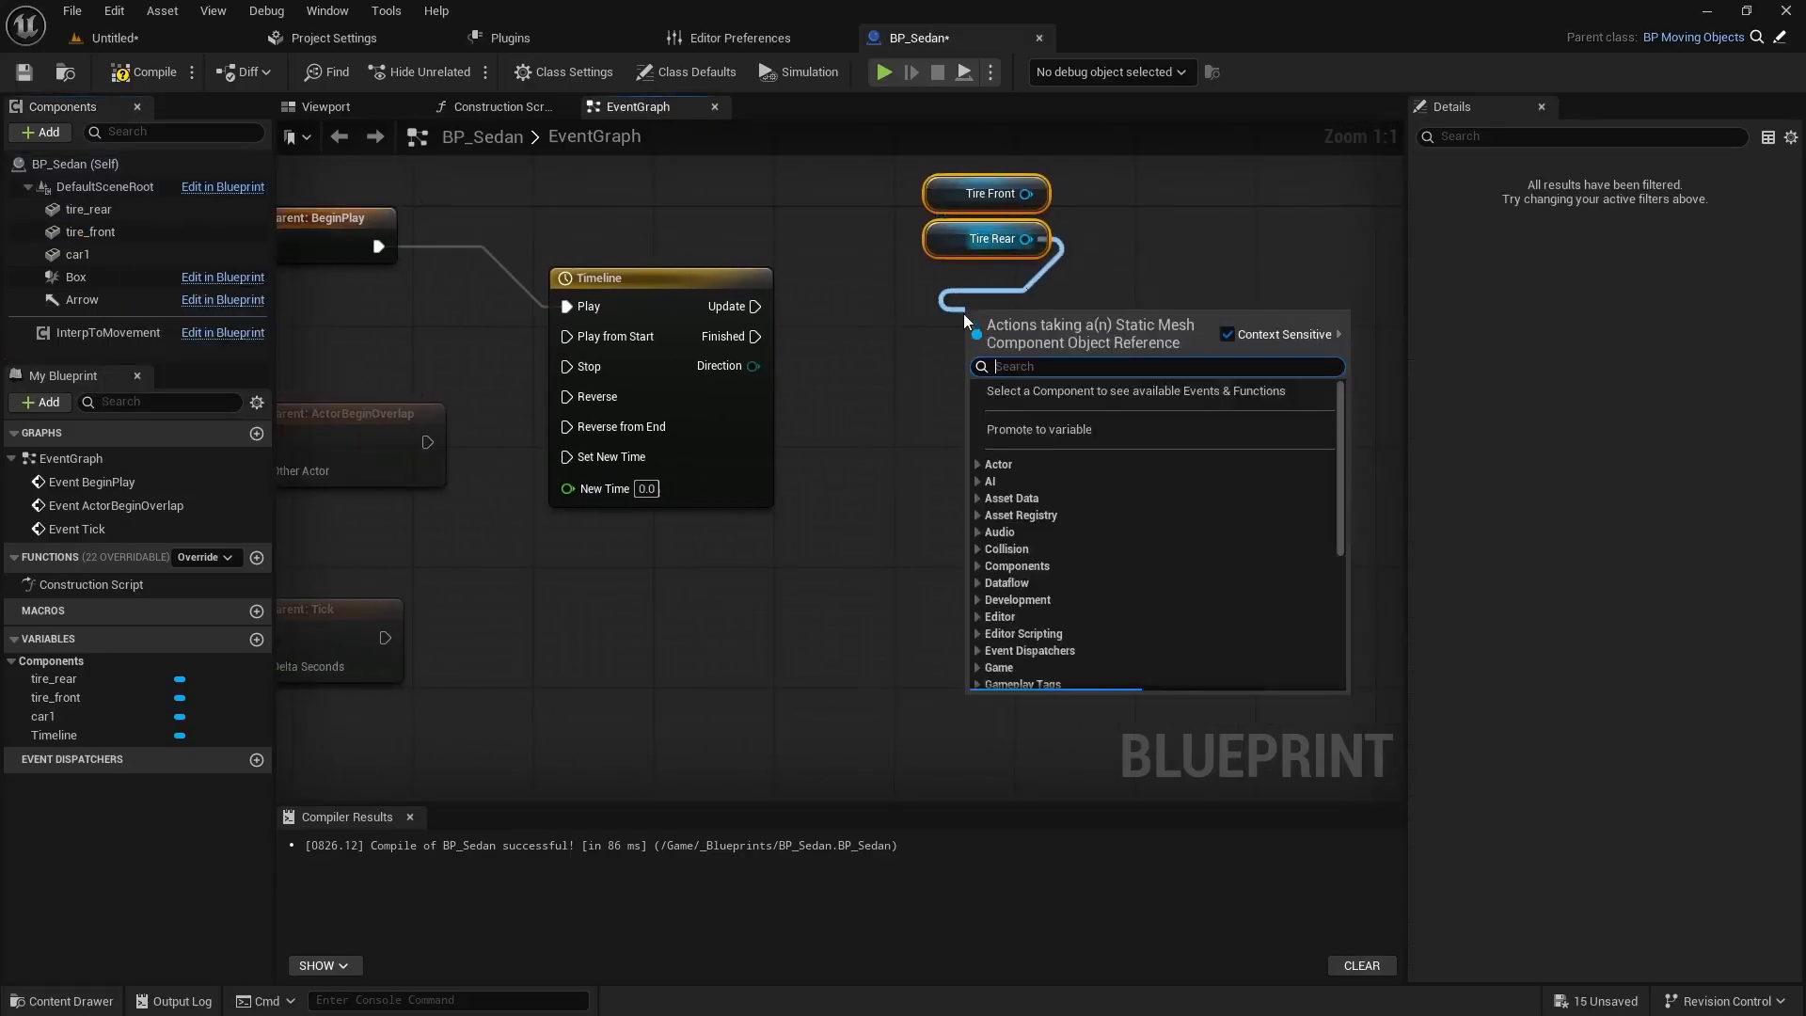
type("set relativ")
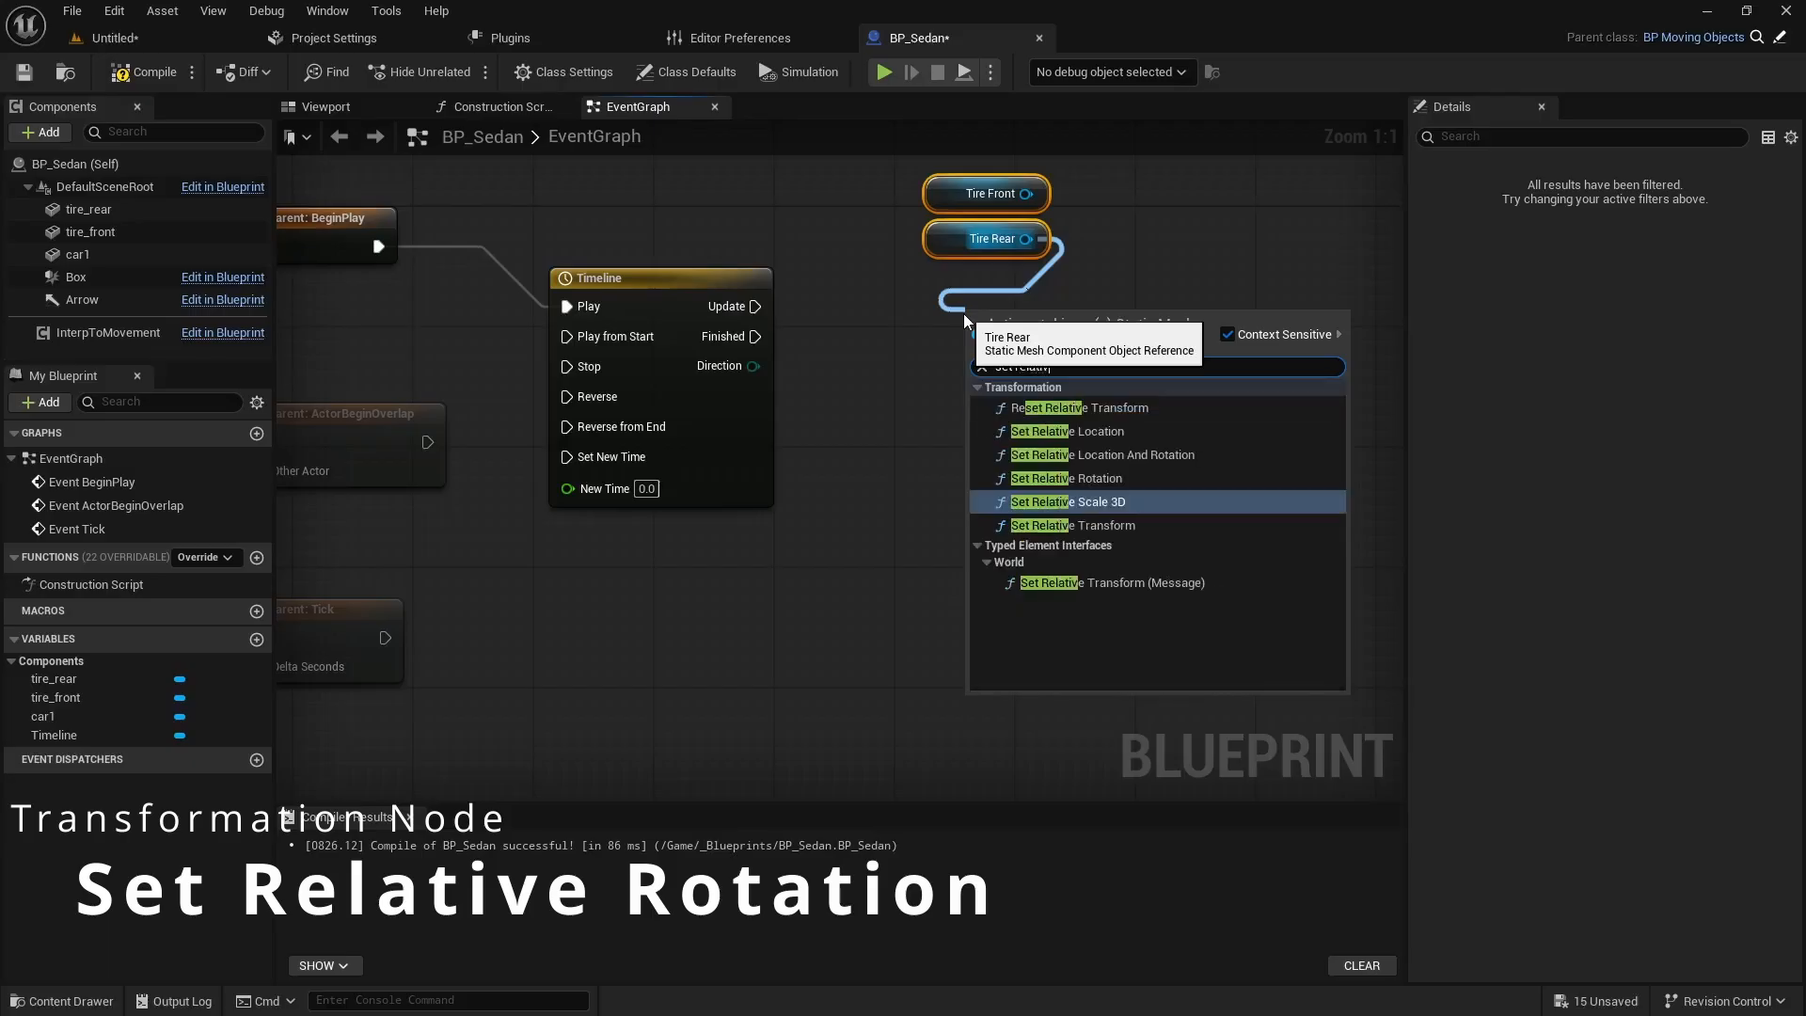
type("e rota")
key("Return")
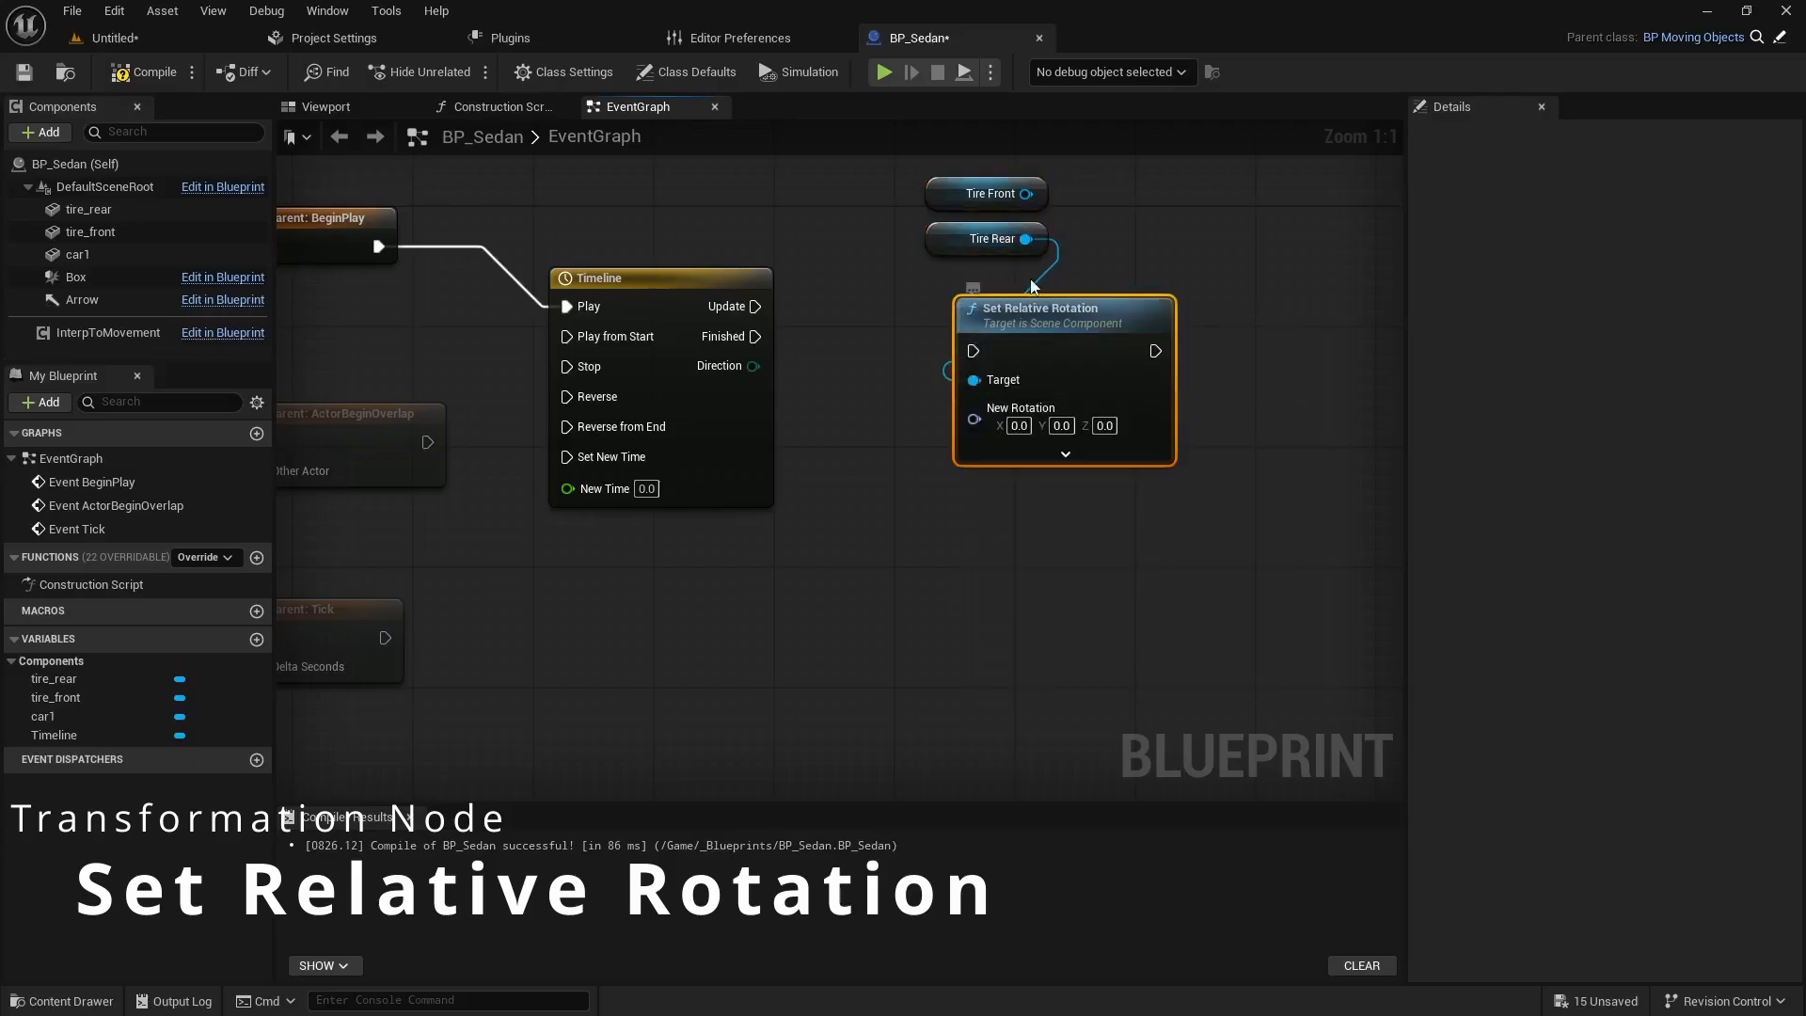
left_click_drag(1026, 193, 976, 380)
Connect the Timeline's Update output to Set Relative Rotation, arrange the tire nodes, and split the New Rotation struct pin.
left_click_drag(1059, 305, 1044, 259)
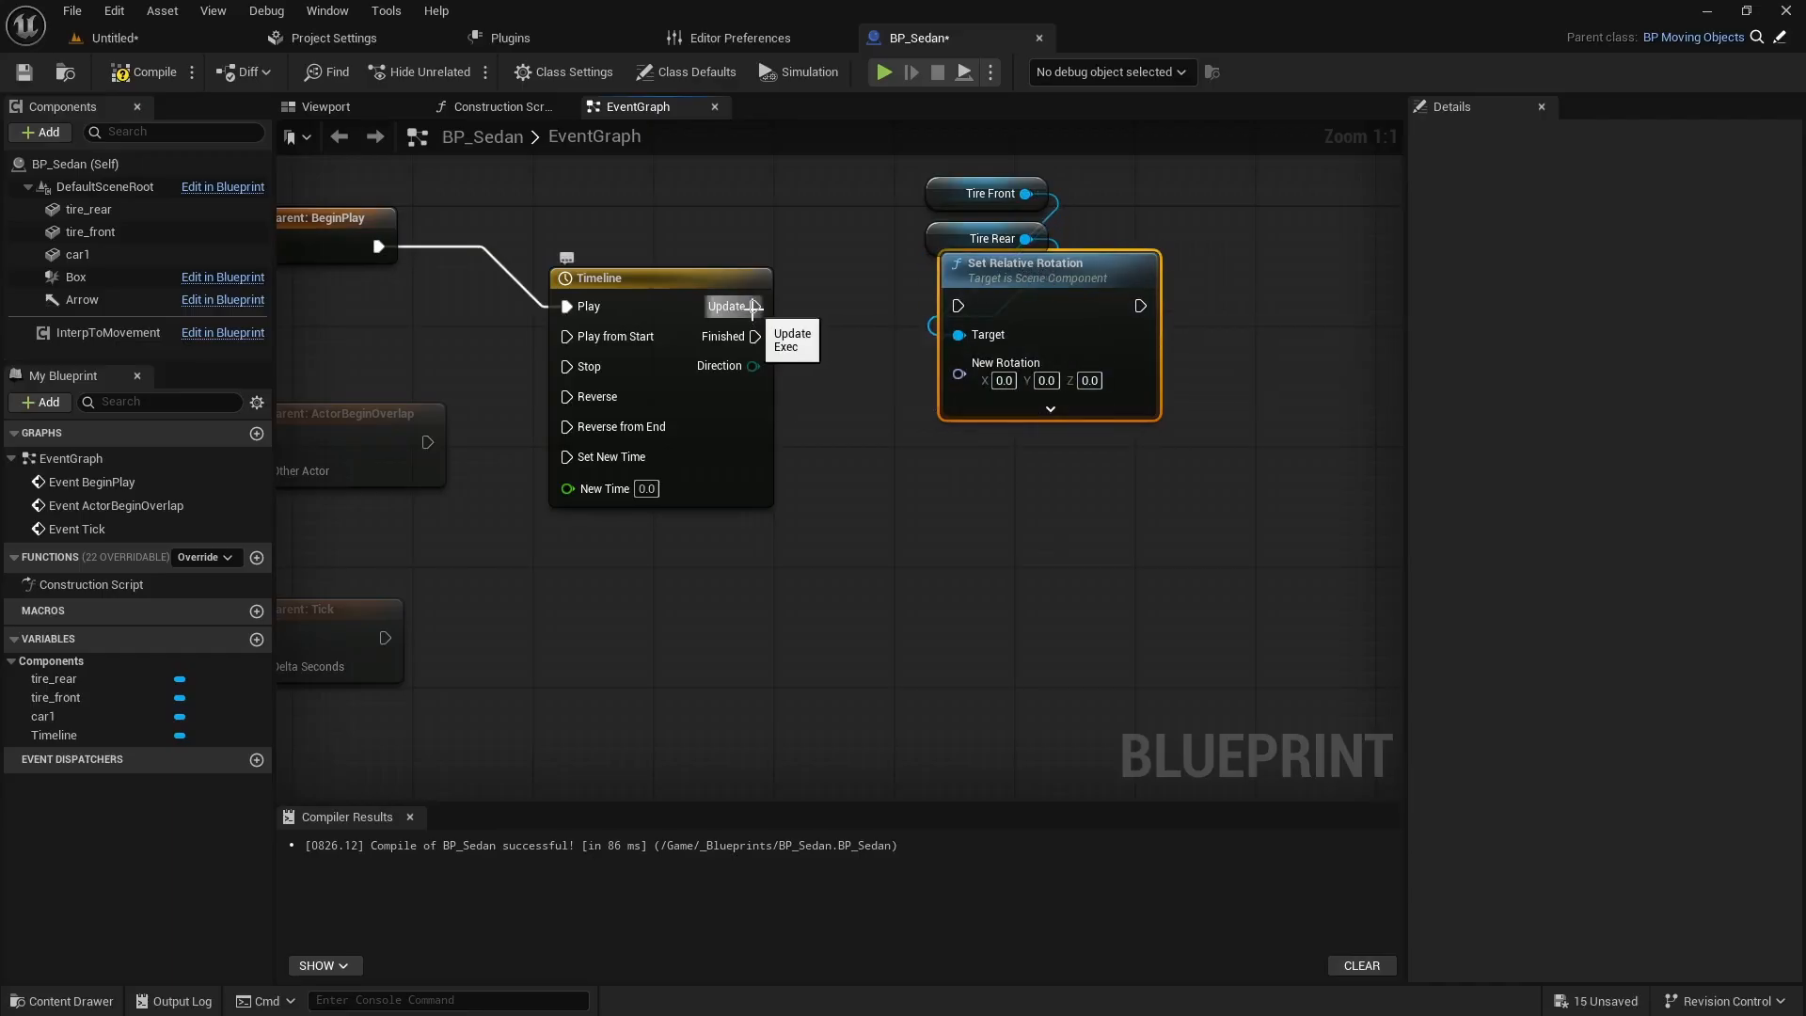
left_click_drag(755, 306, 957, 306)
left_click_drag(983, 482, 972, 198)
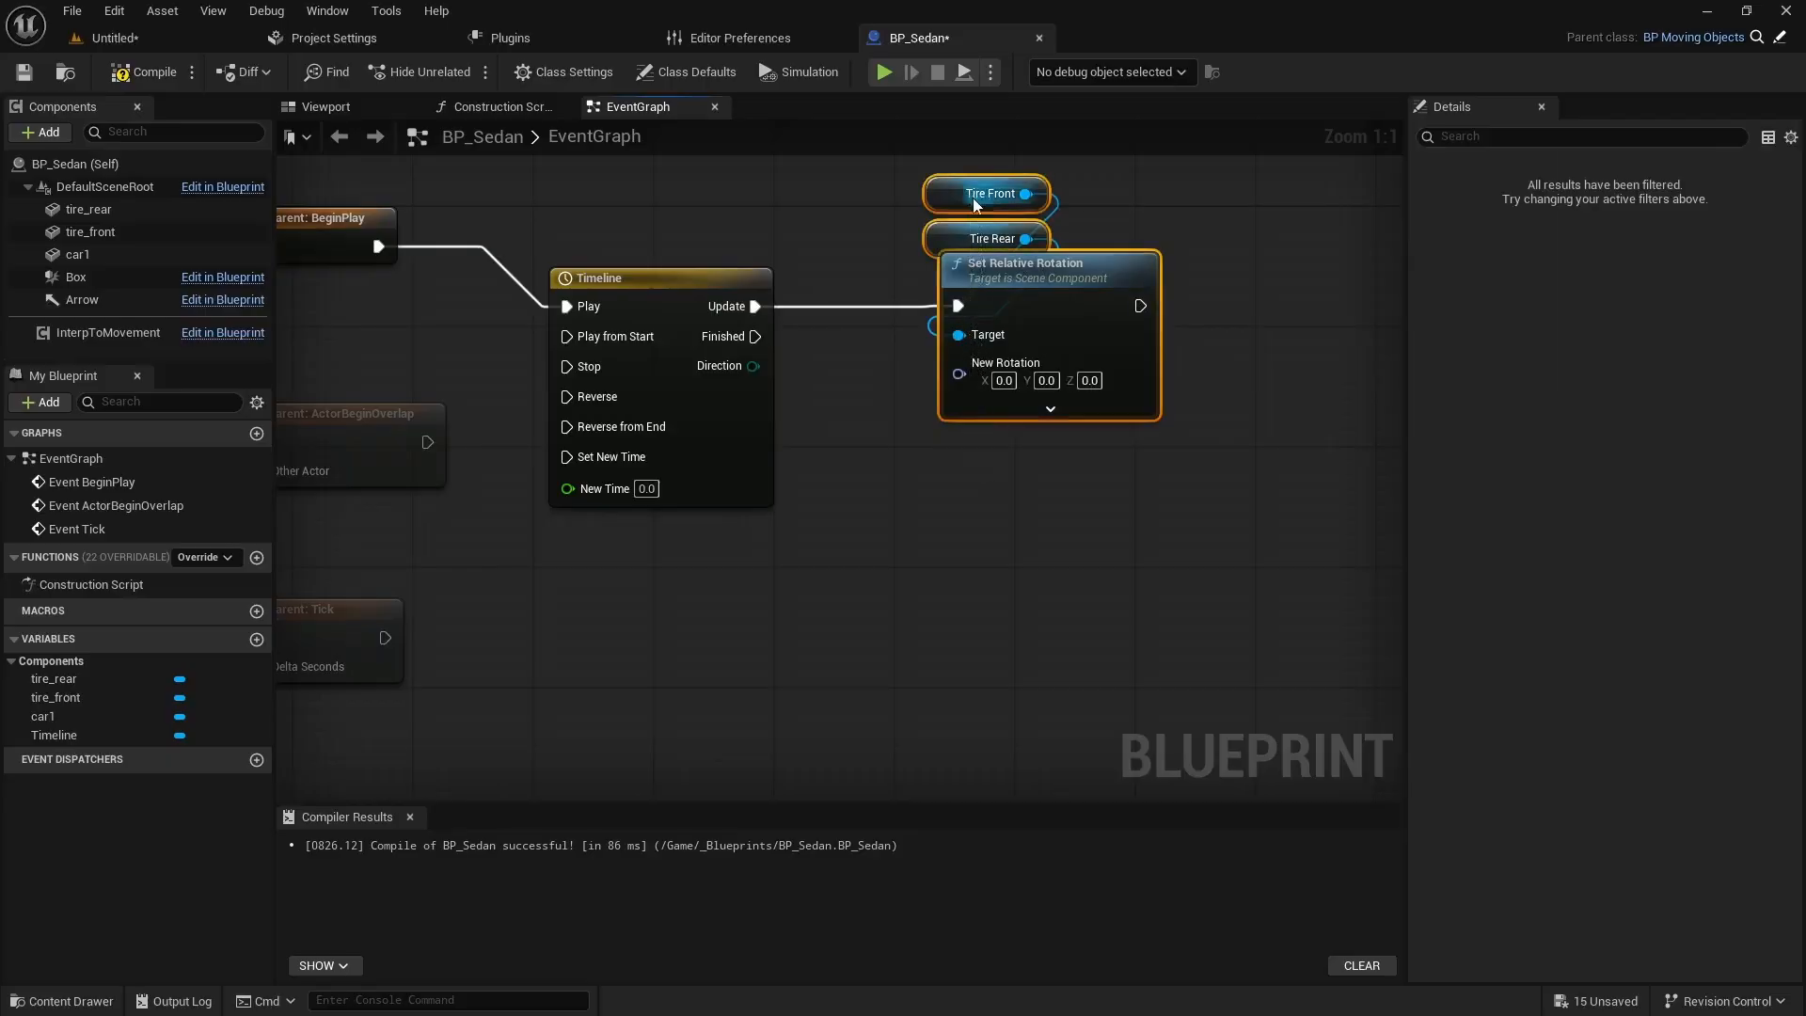
left_click_drag(1023, 267, 1027, 216)
right_click_drag(1006, 376, 970, 469)
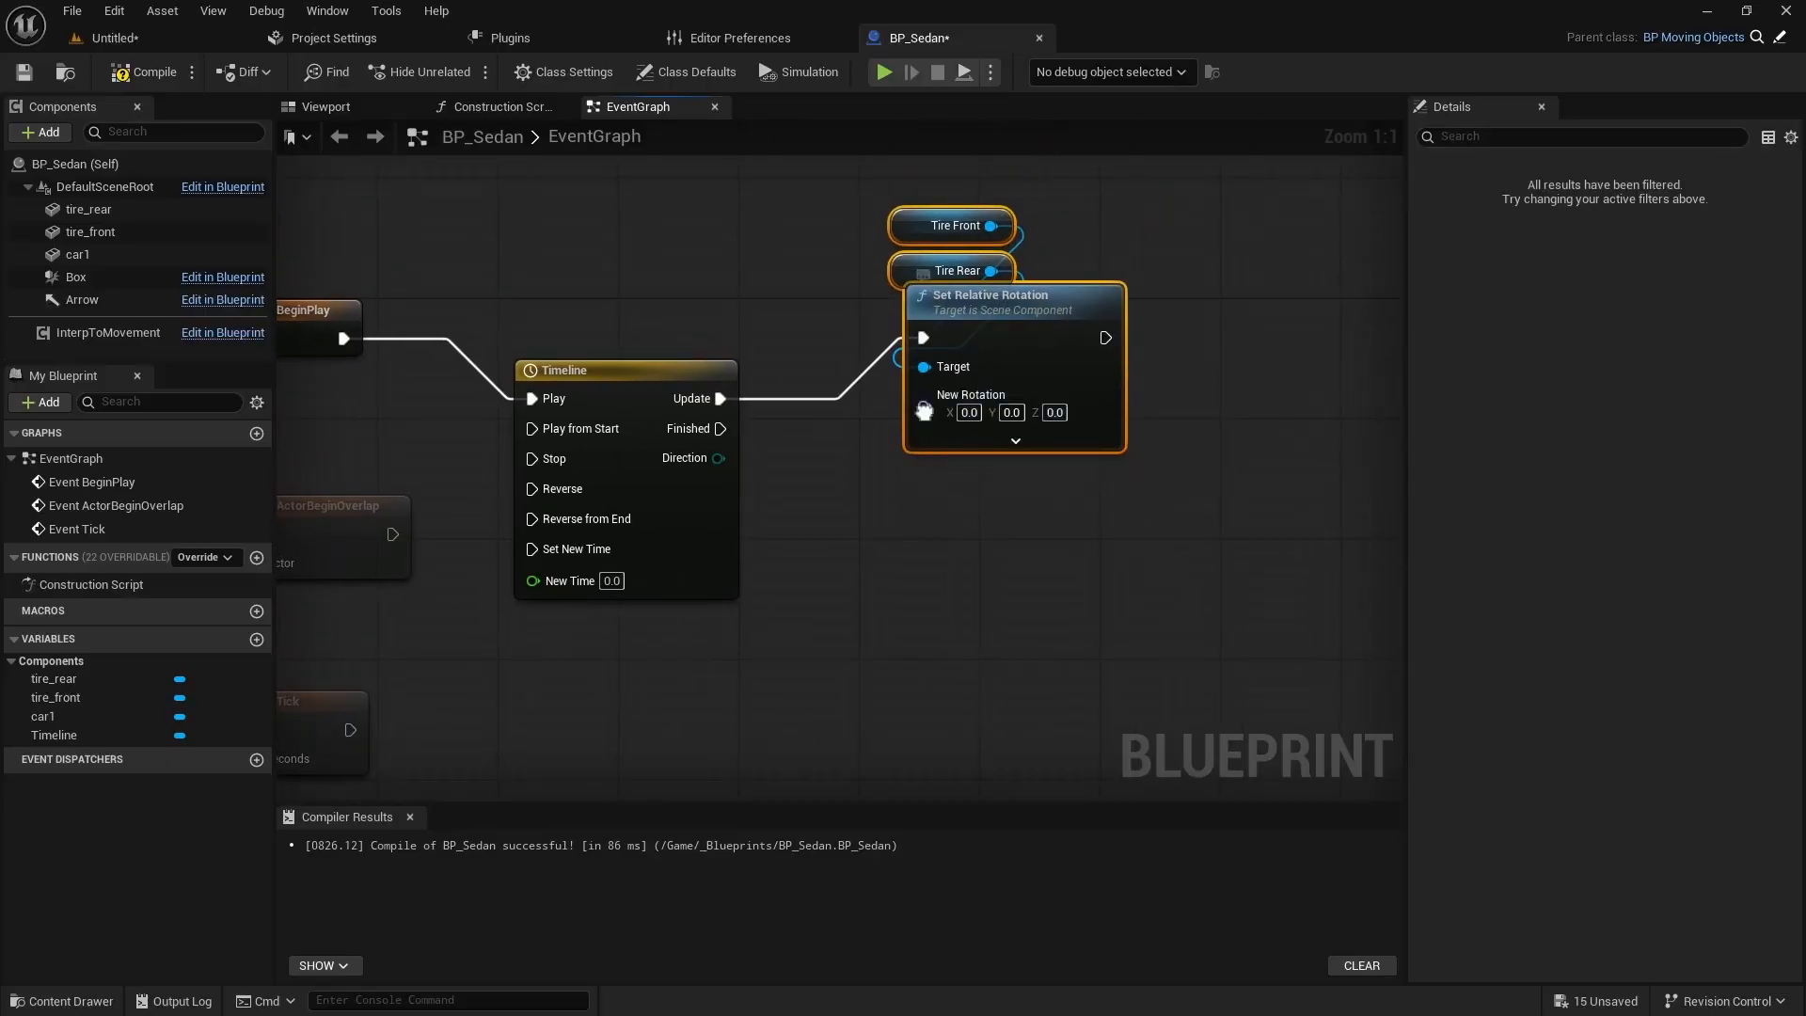
right_click(922, 406)
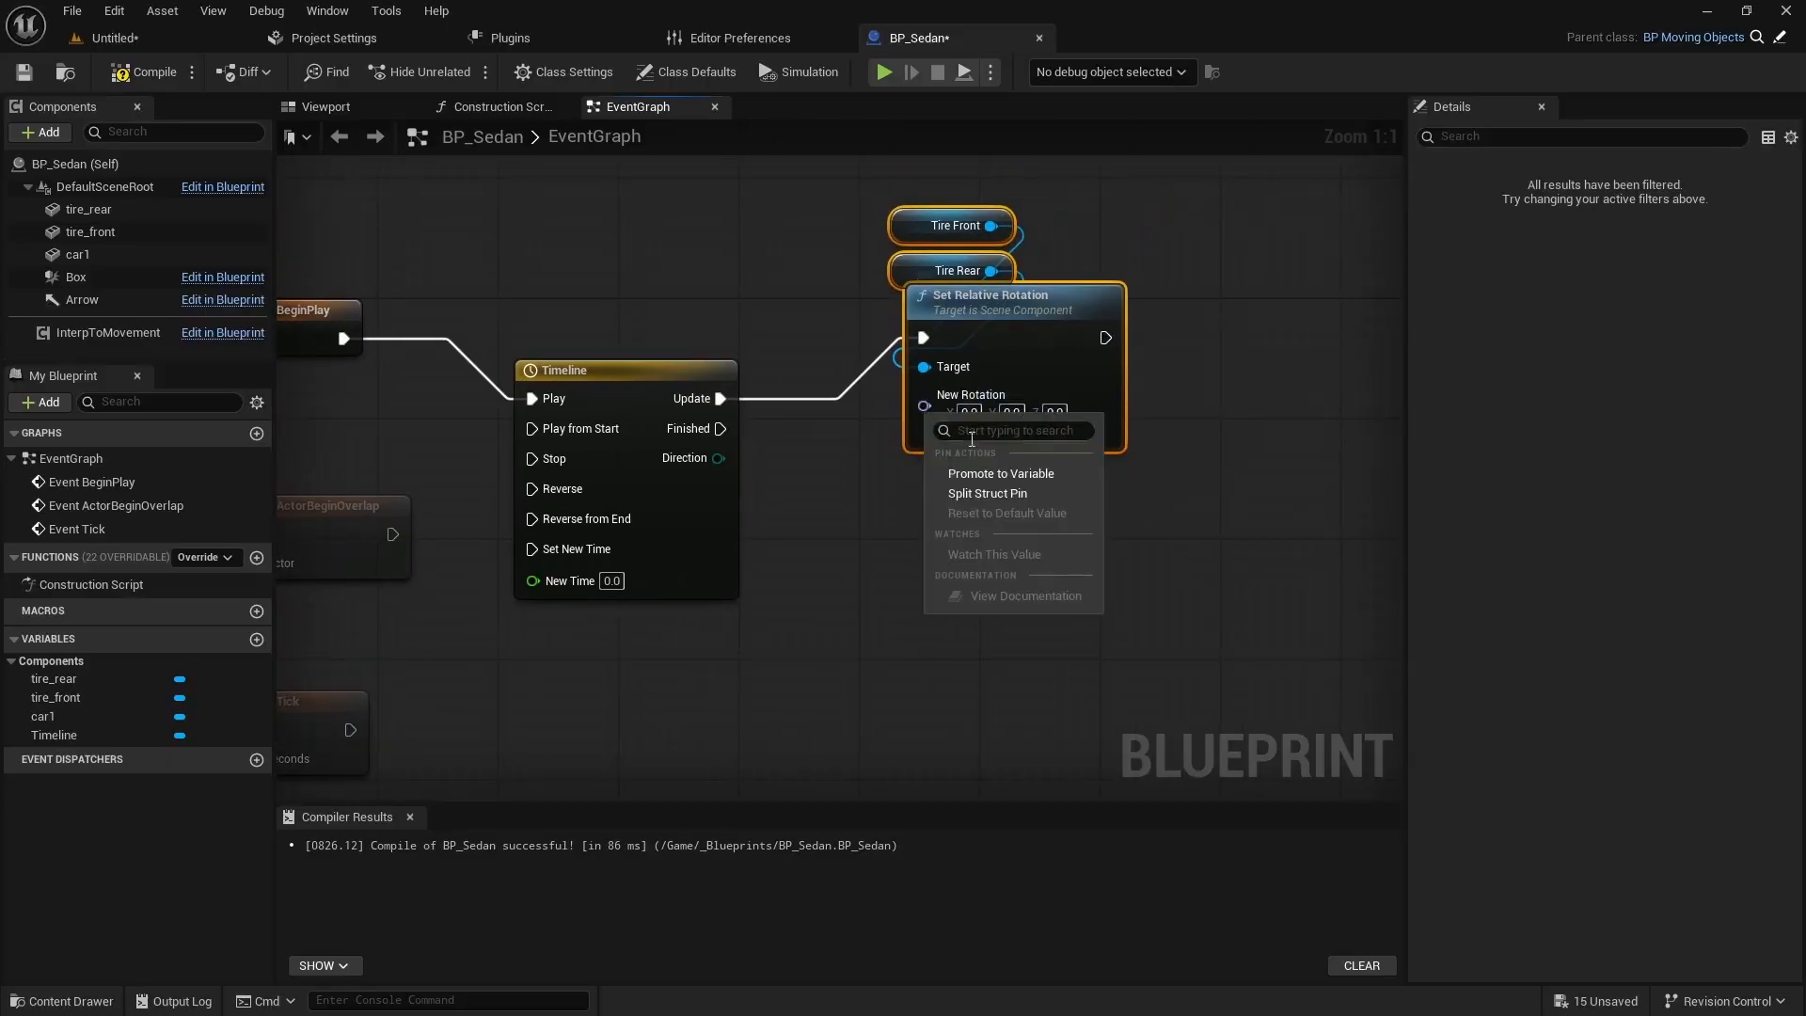
left_click(985, 490)
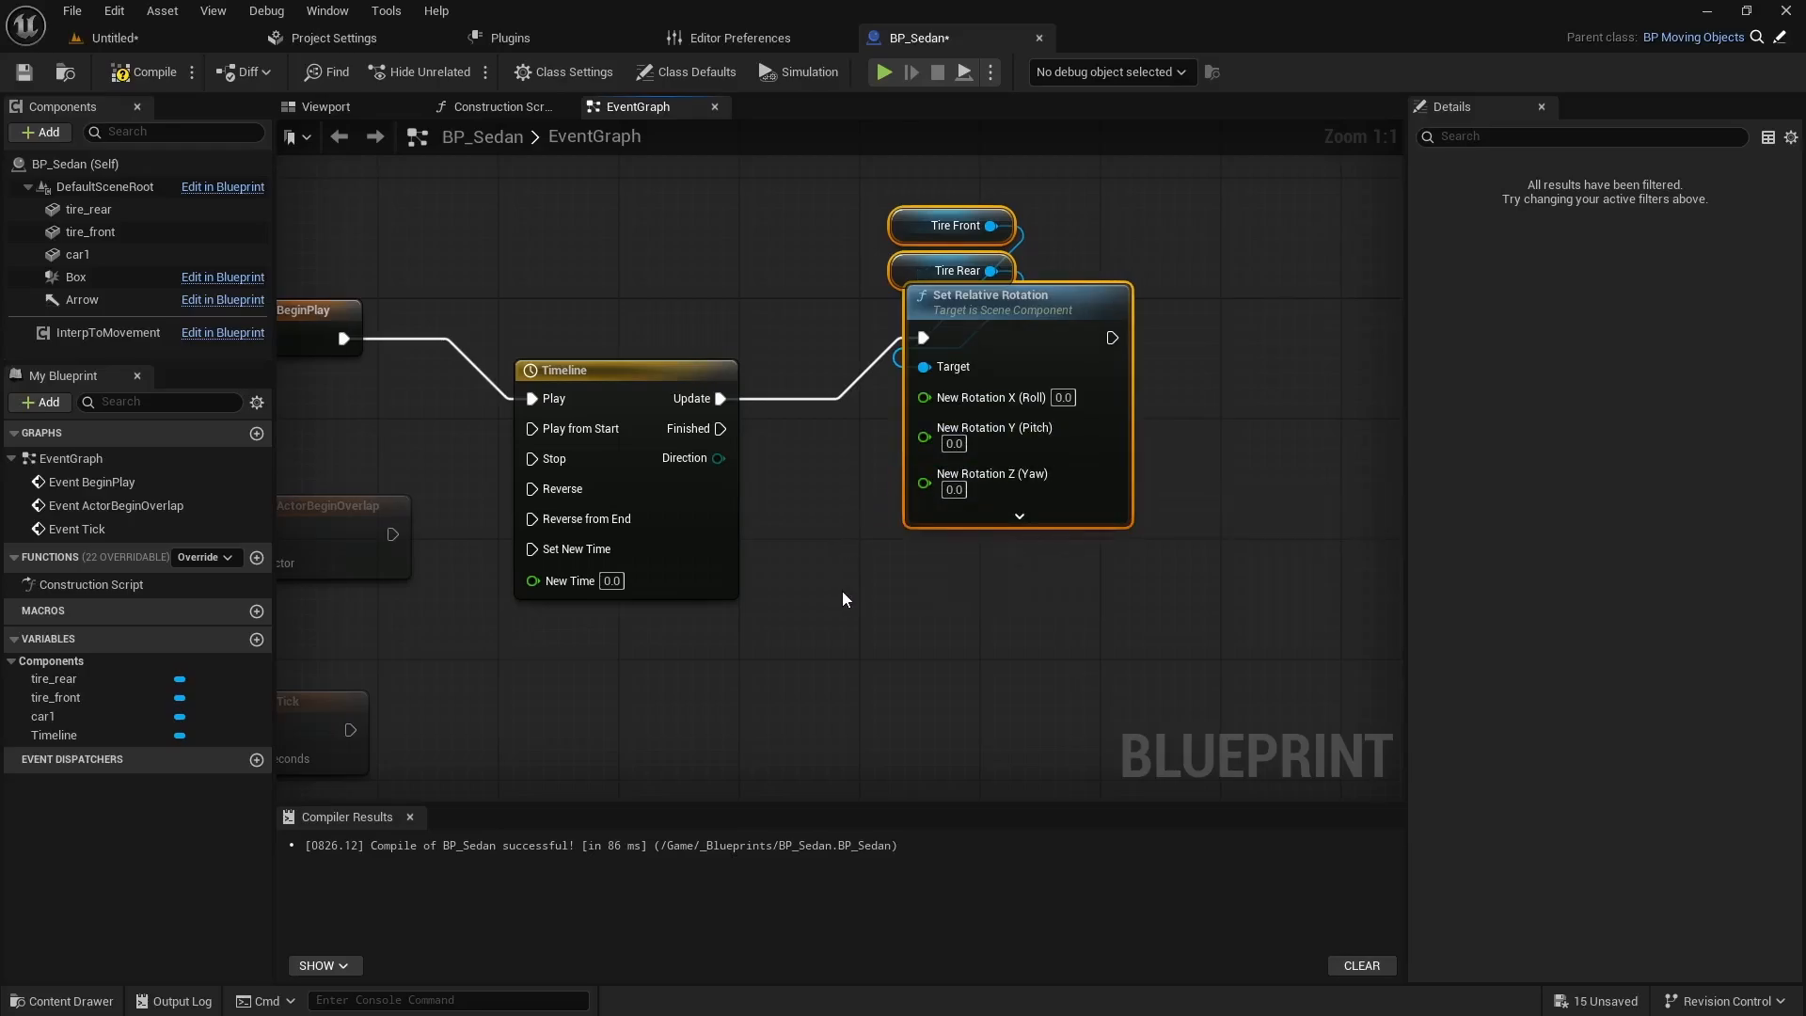
Check in the viewport which axis tire_front has to rotate about, using its rotation gizmo.
right_click_drag(843, 591, 910, 560)
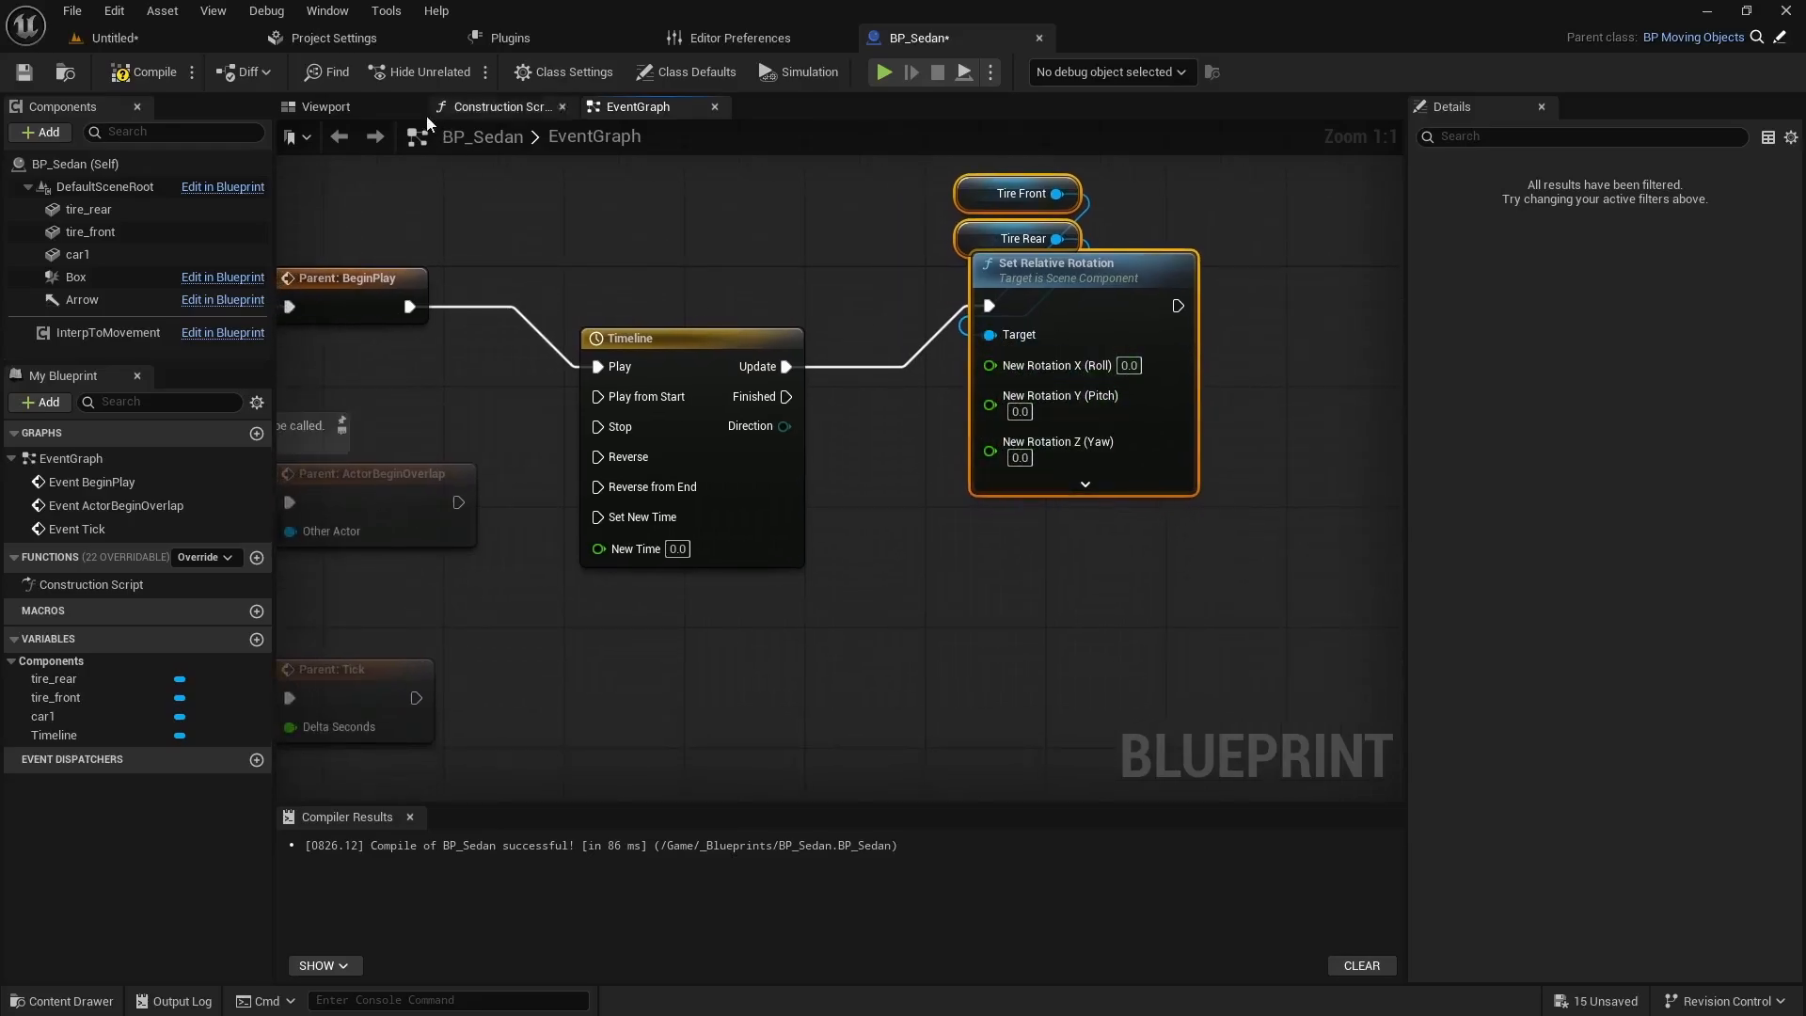
left_click(331, 106)
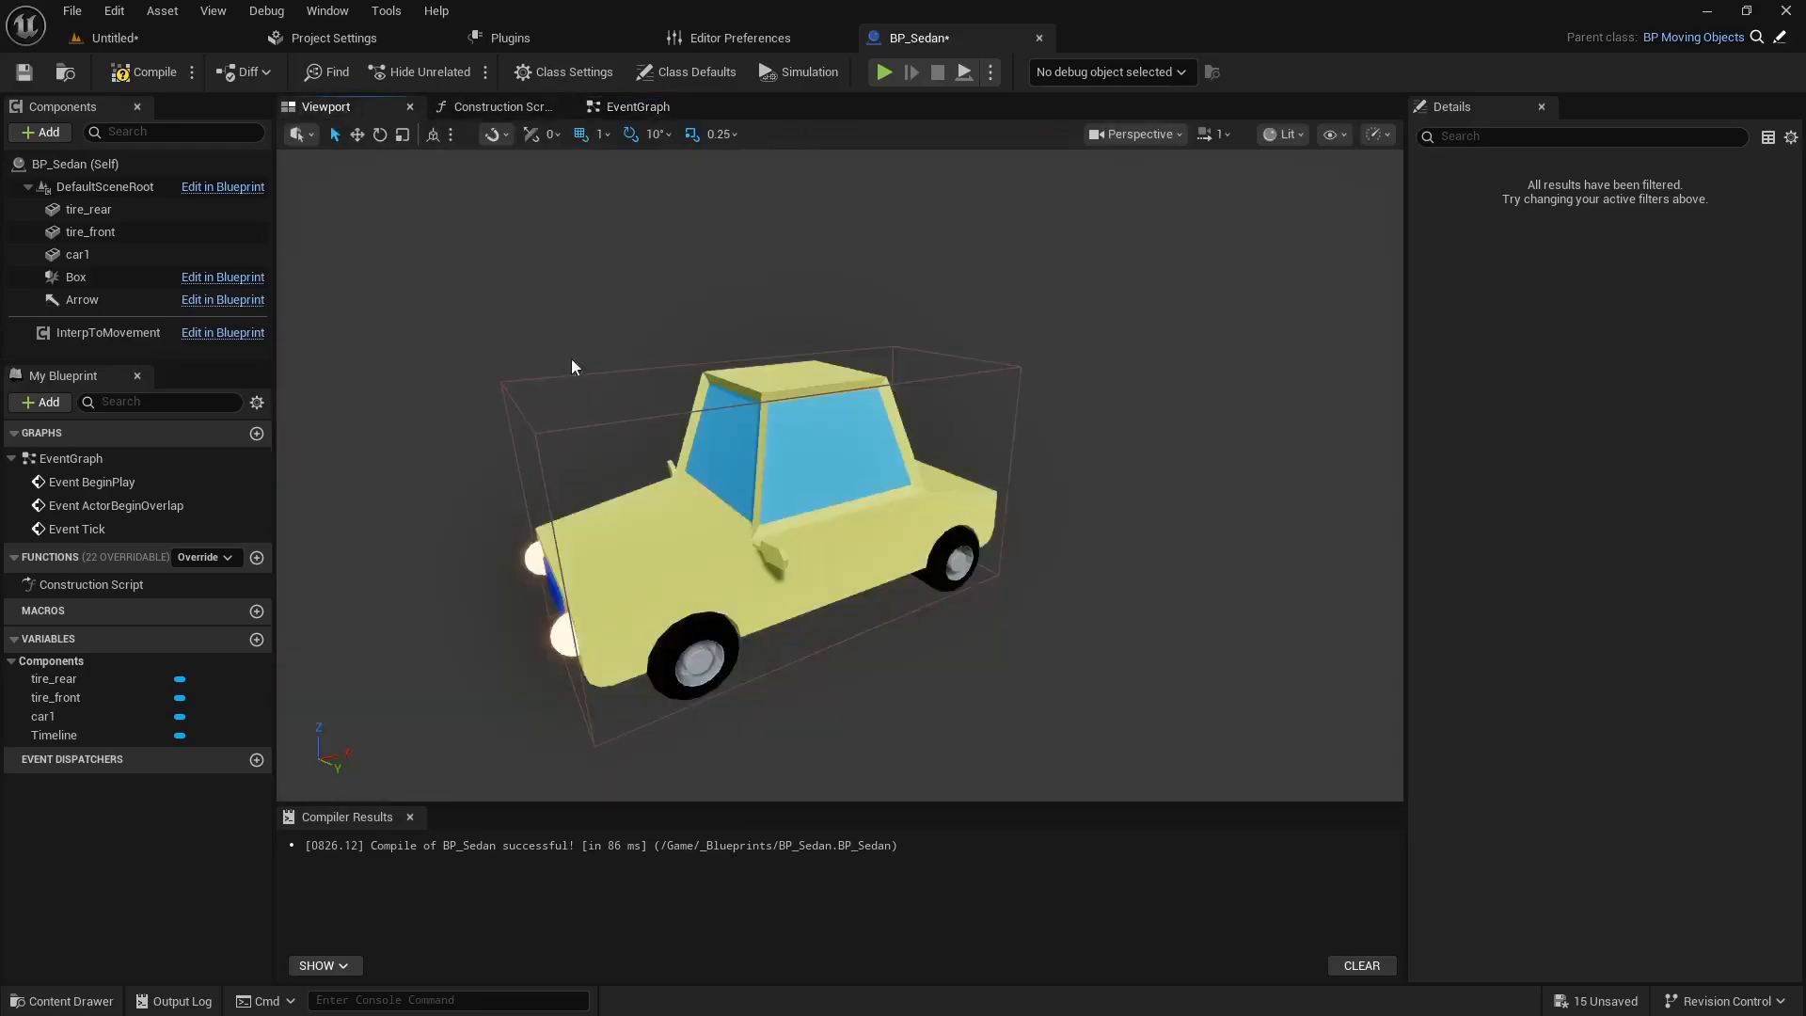
left_click(85, 232)
mouse_move(759, 791)
right_mouse_down()
mouse_move(760, 696)
mouse_move(760, 752)
mouse_move(734, 752)
mouse_move(760, 791)
right_mouse_up()
key("e")
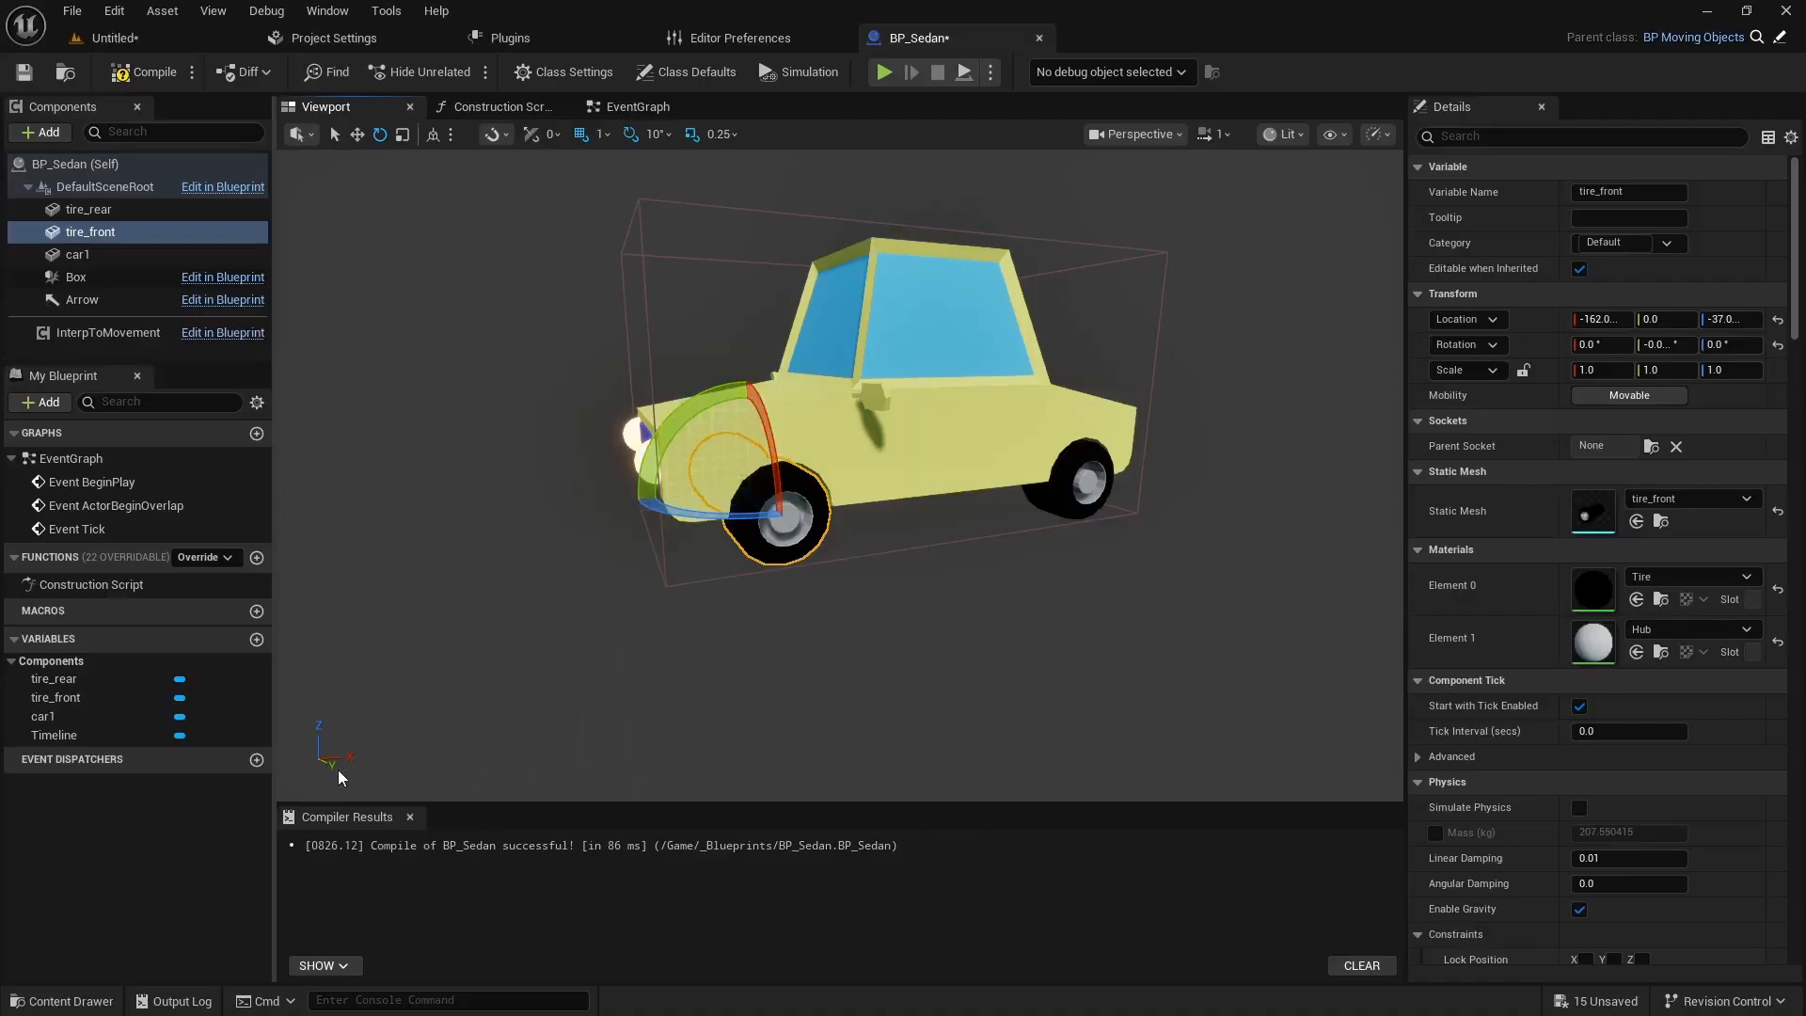
left_click_drag(681, 417, 856, 442)
key("w")
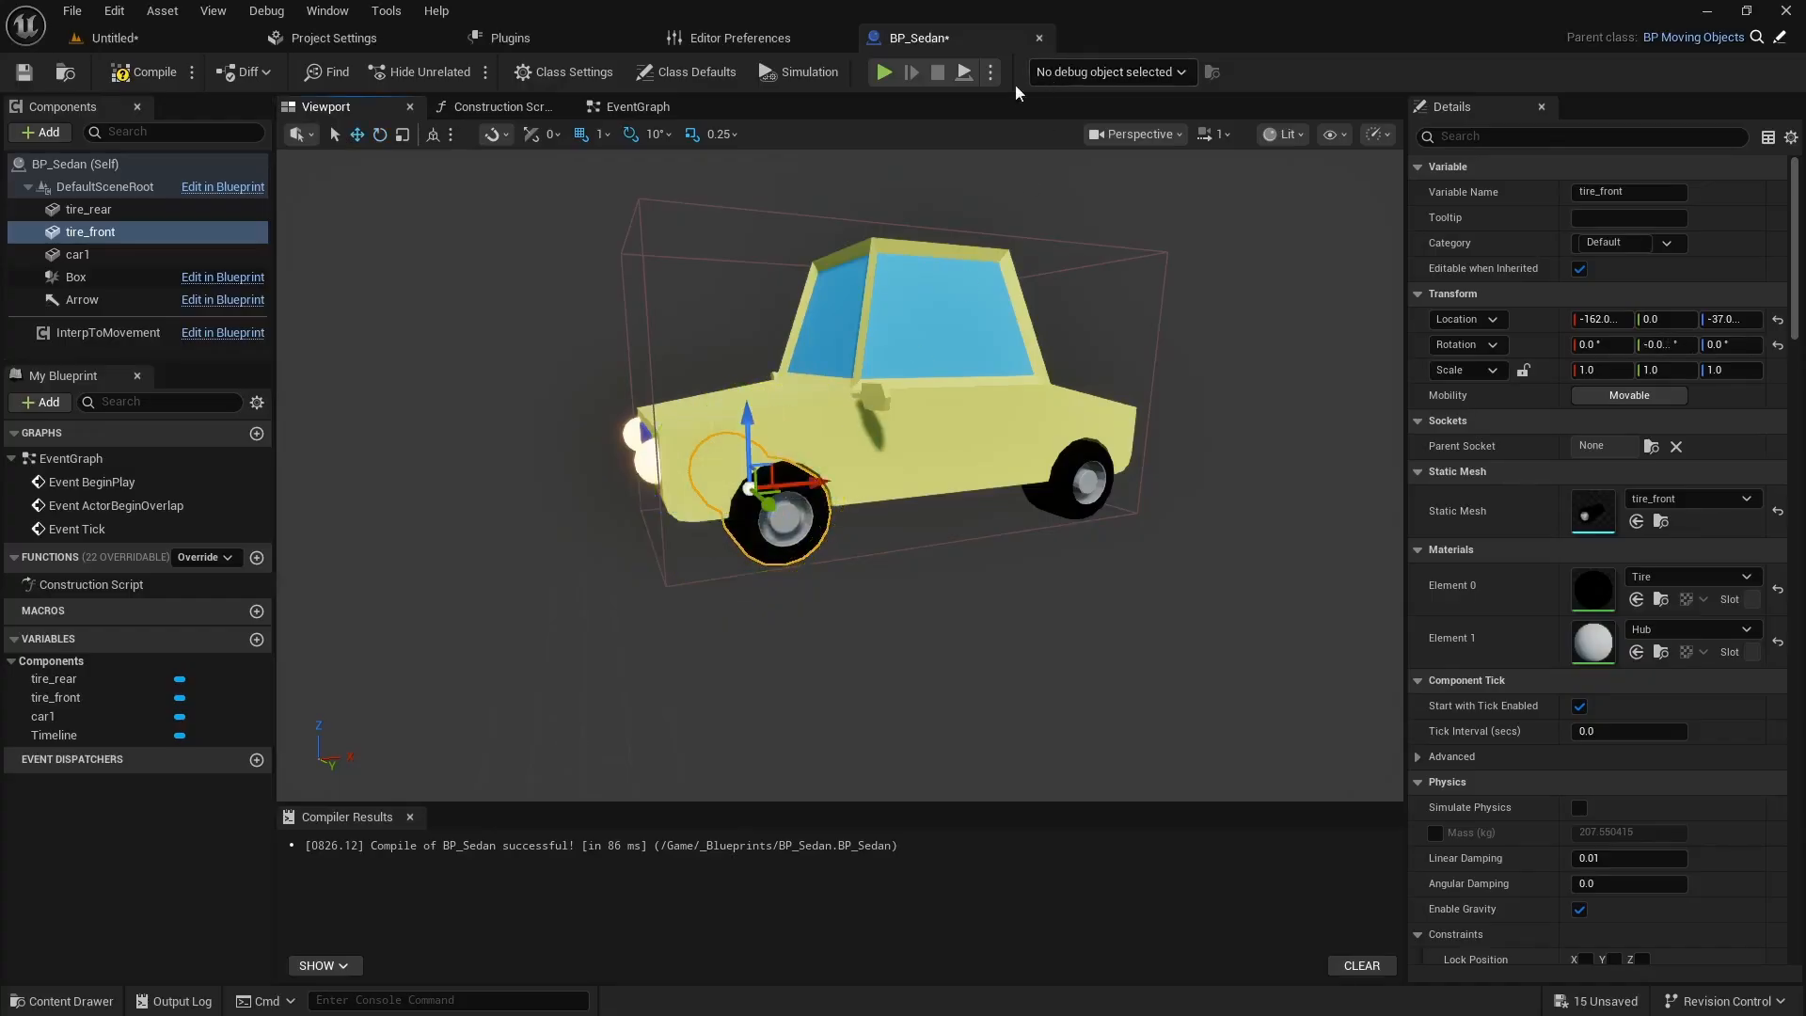
left_click(646, 109)
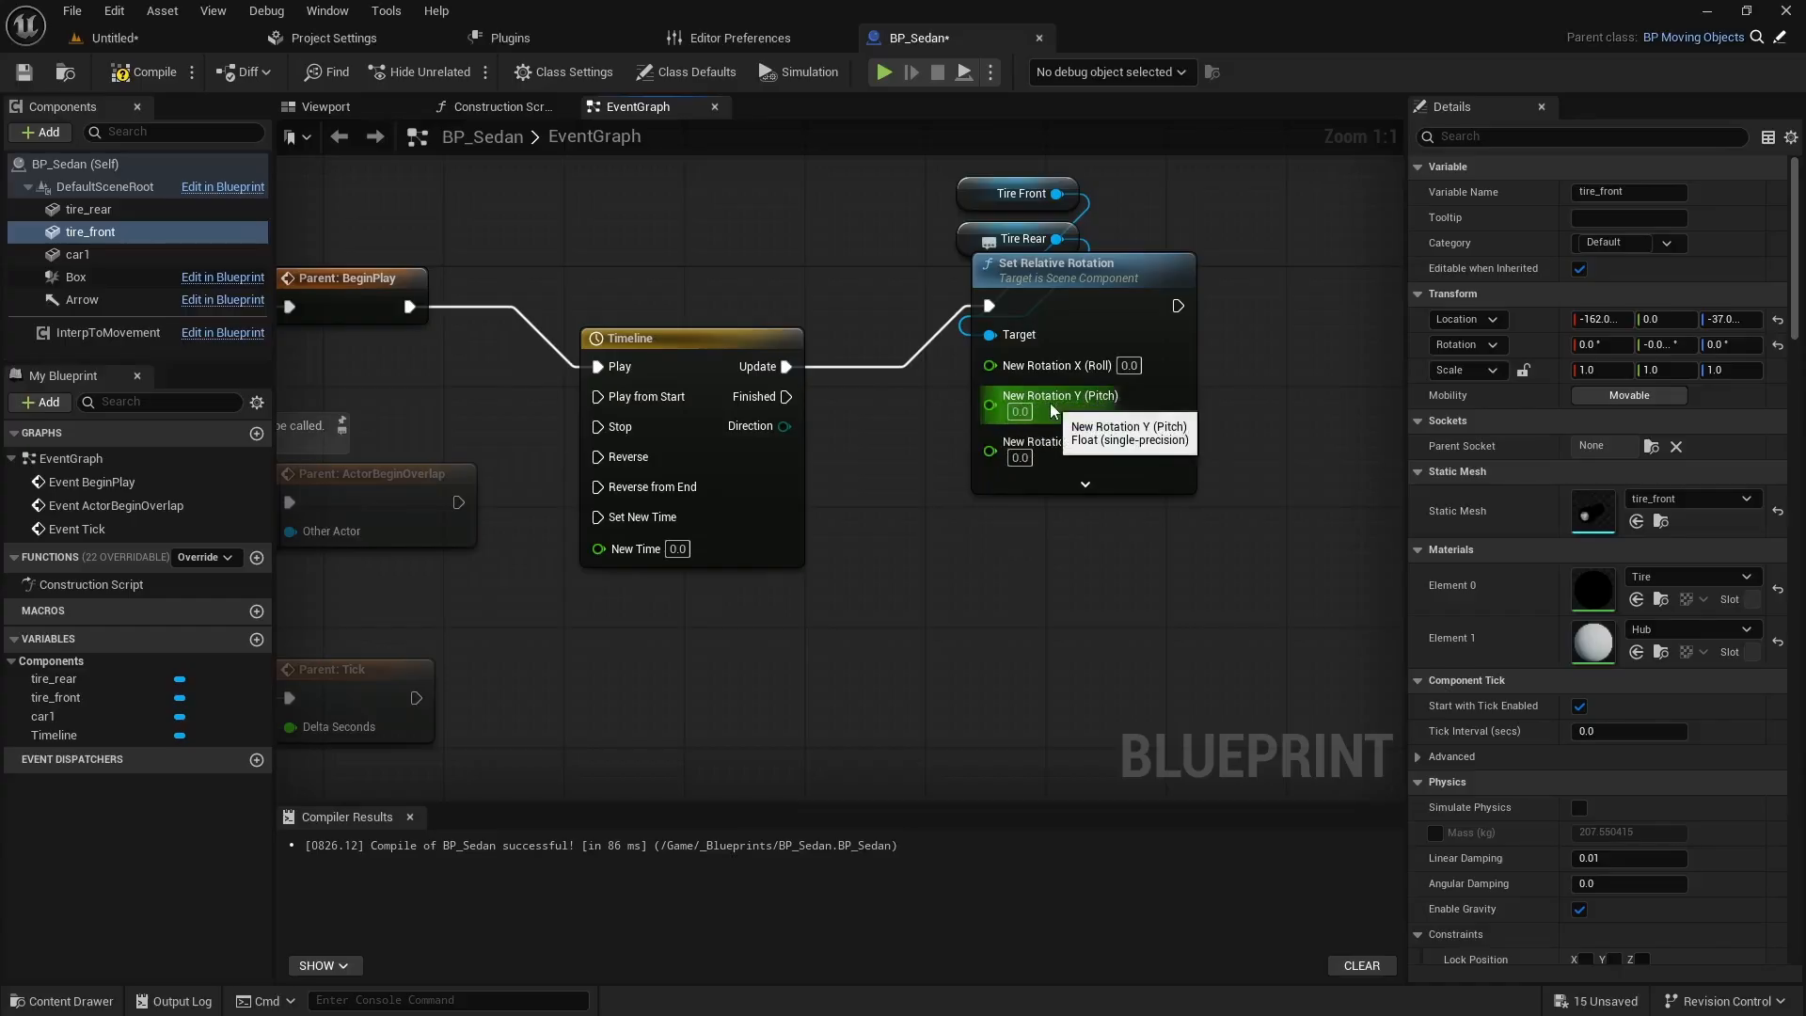
Open the Timeline node for editing and add a float track named tire_rotation.
left_click(677, 367)
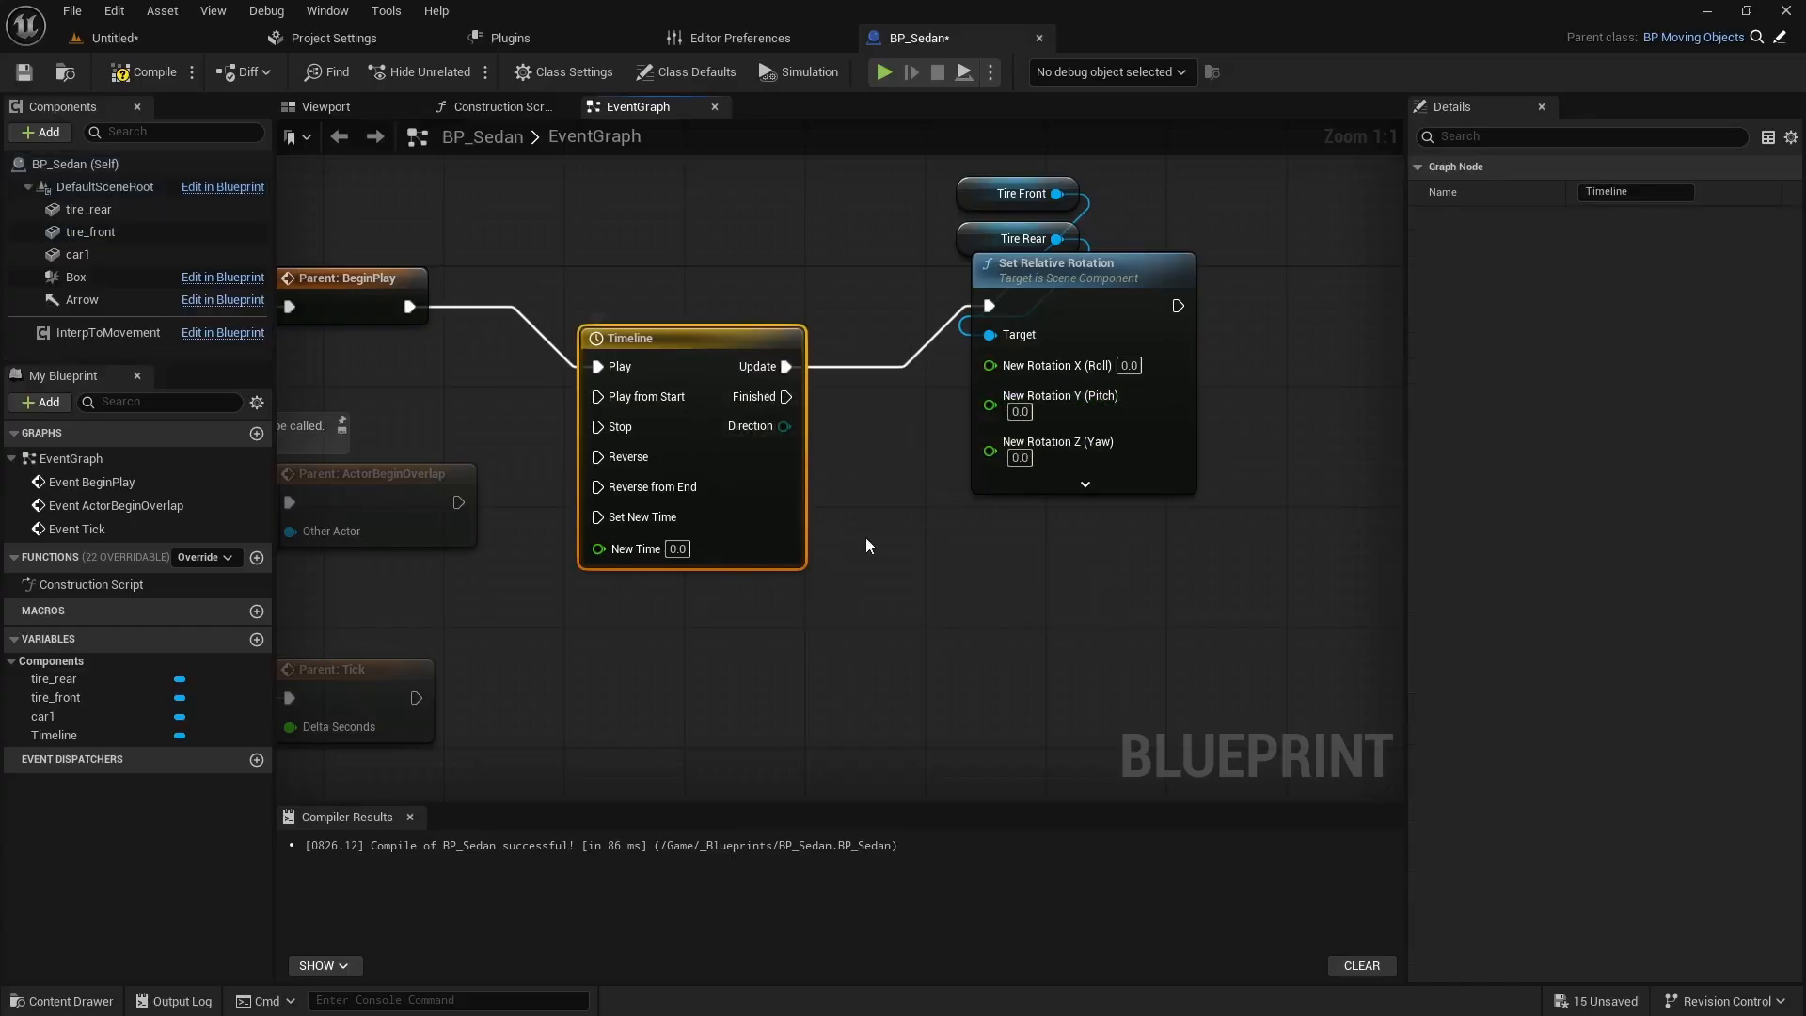
right_click_drag(866, 539, 807, 513)
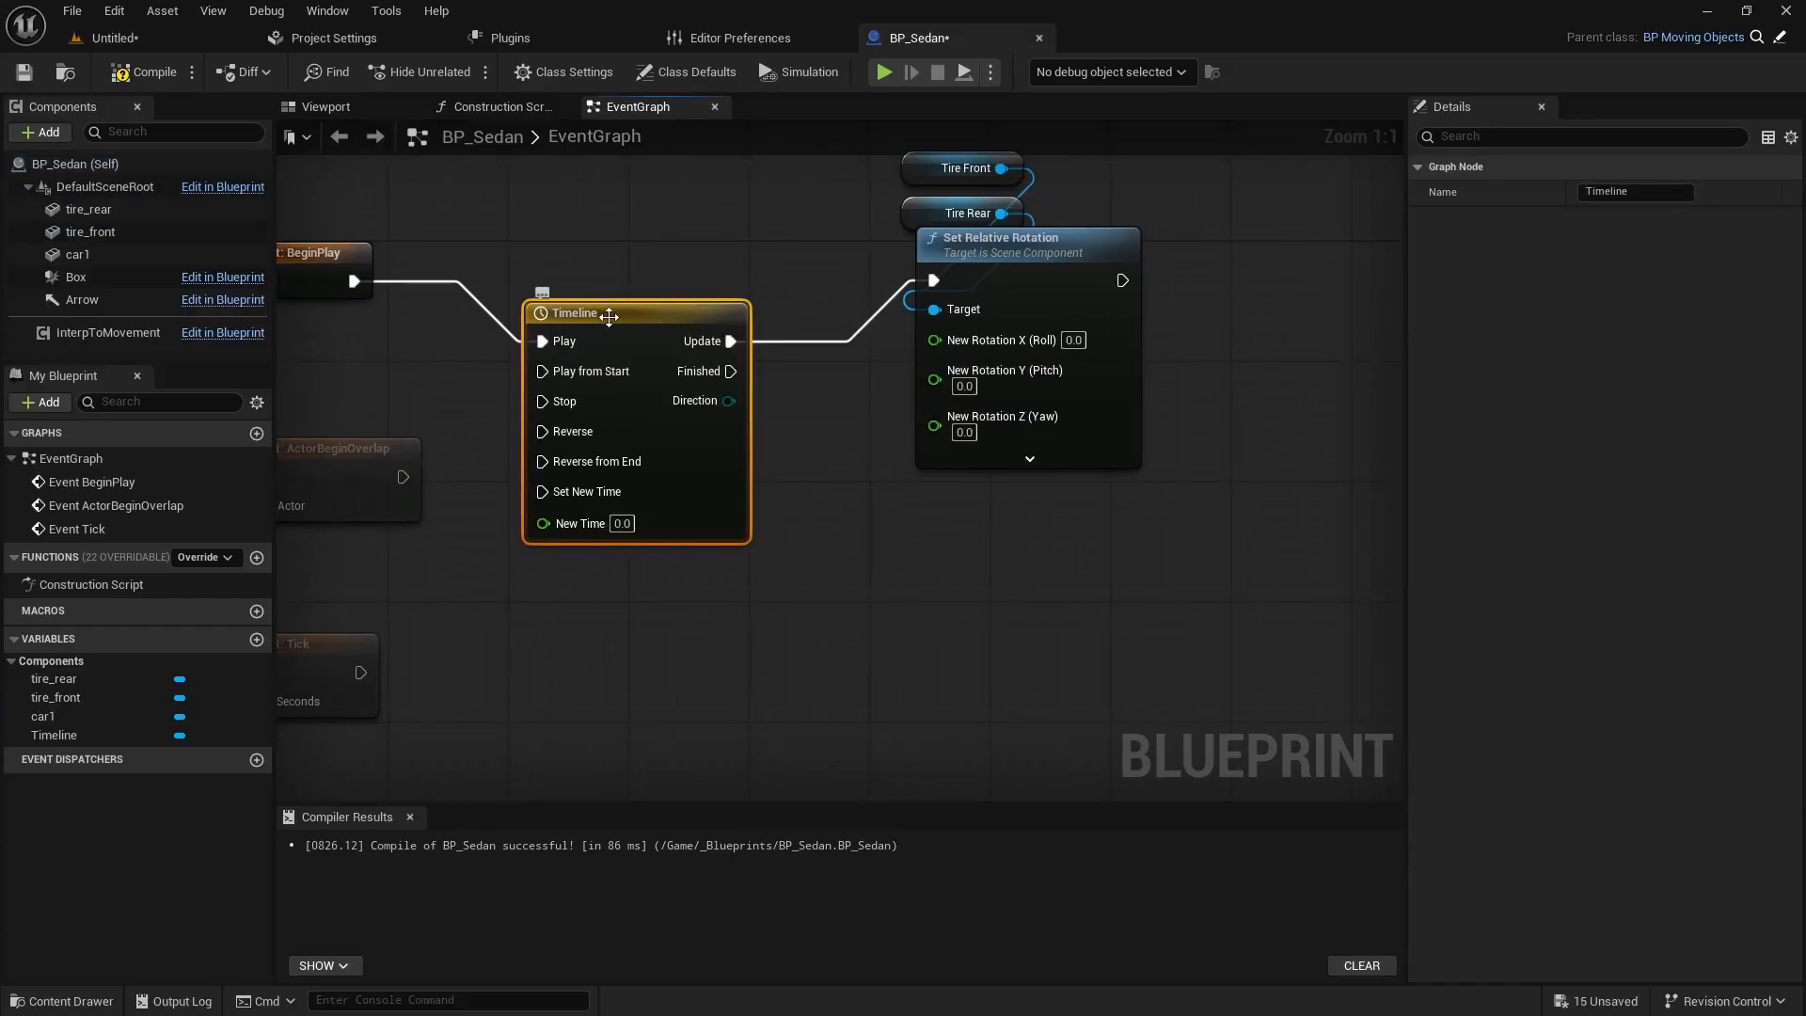
double_click(576, 415)
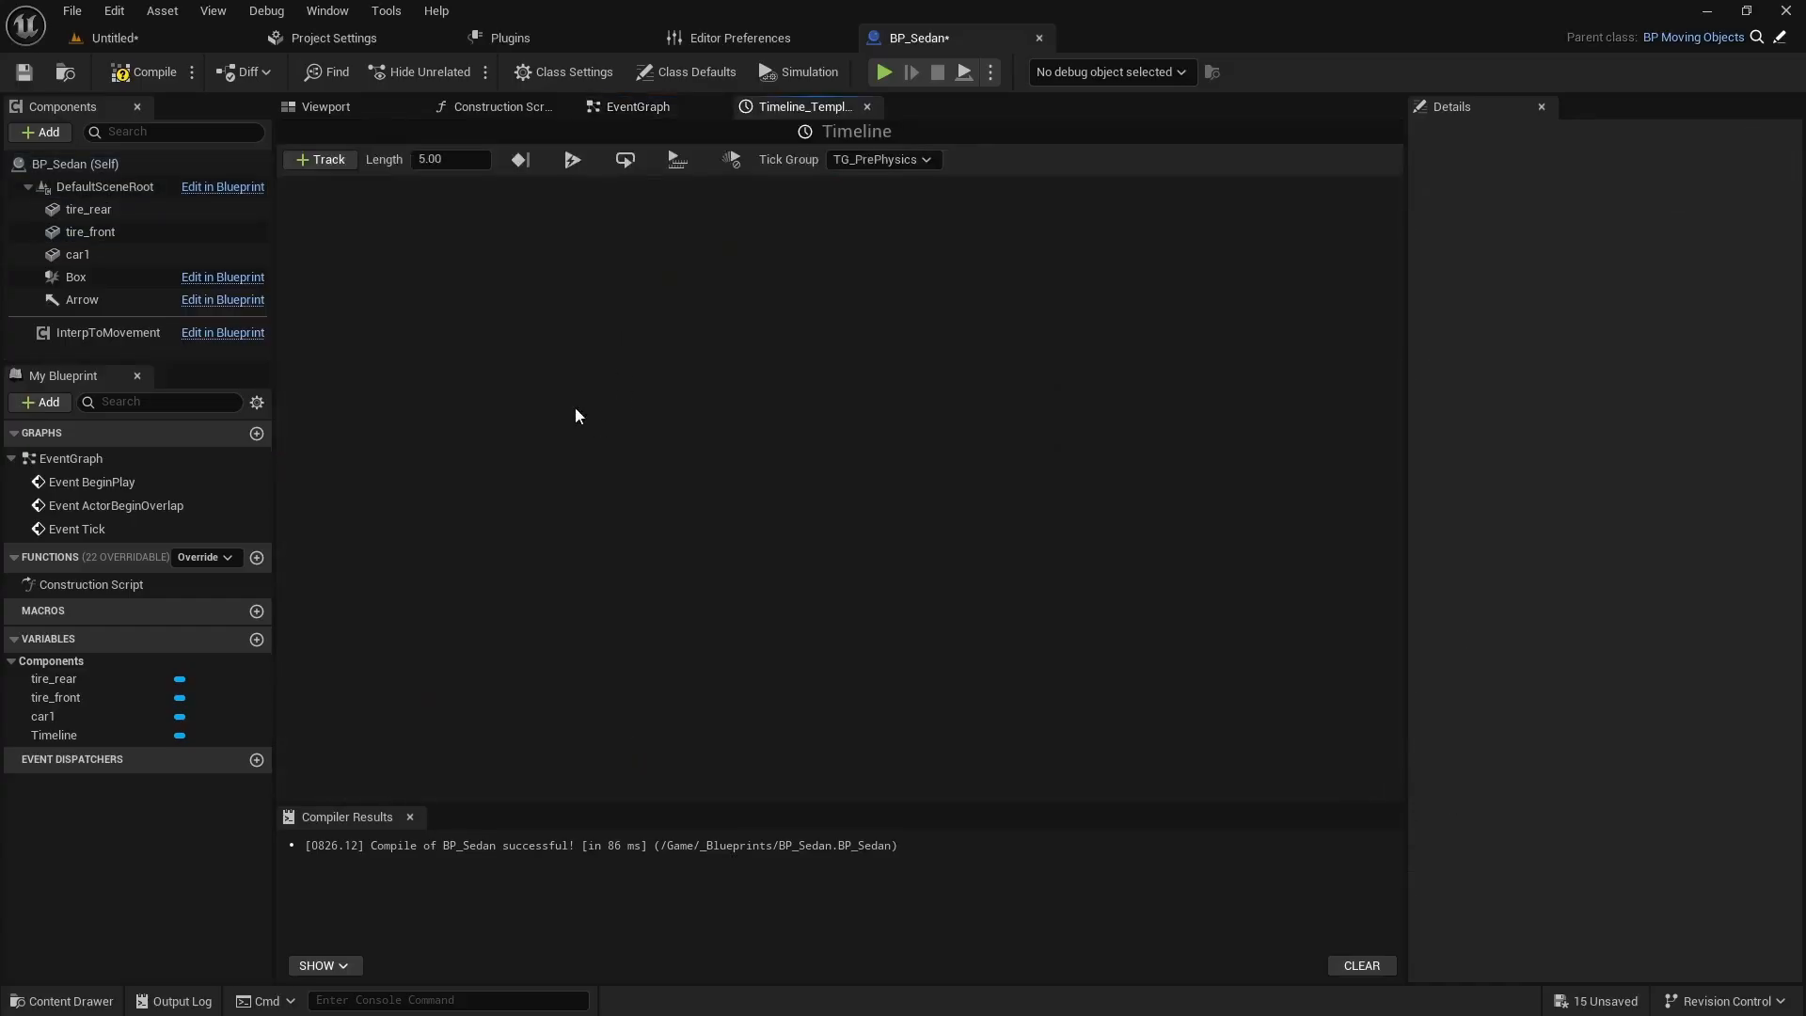
left_click(322, 161)
left_click(363, 190)
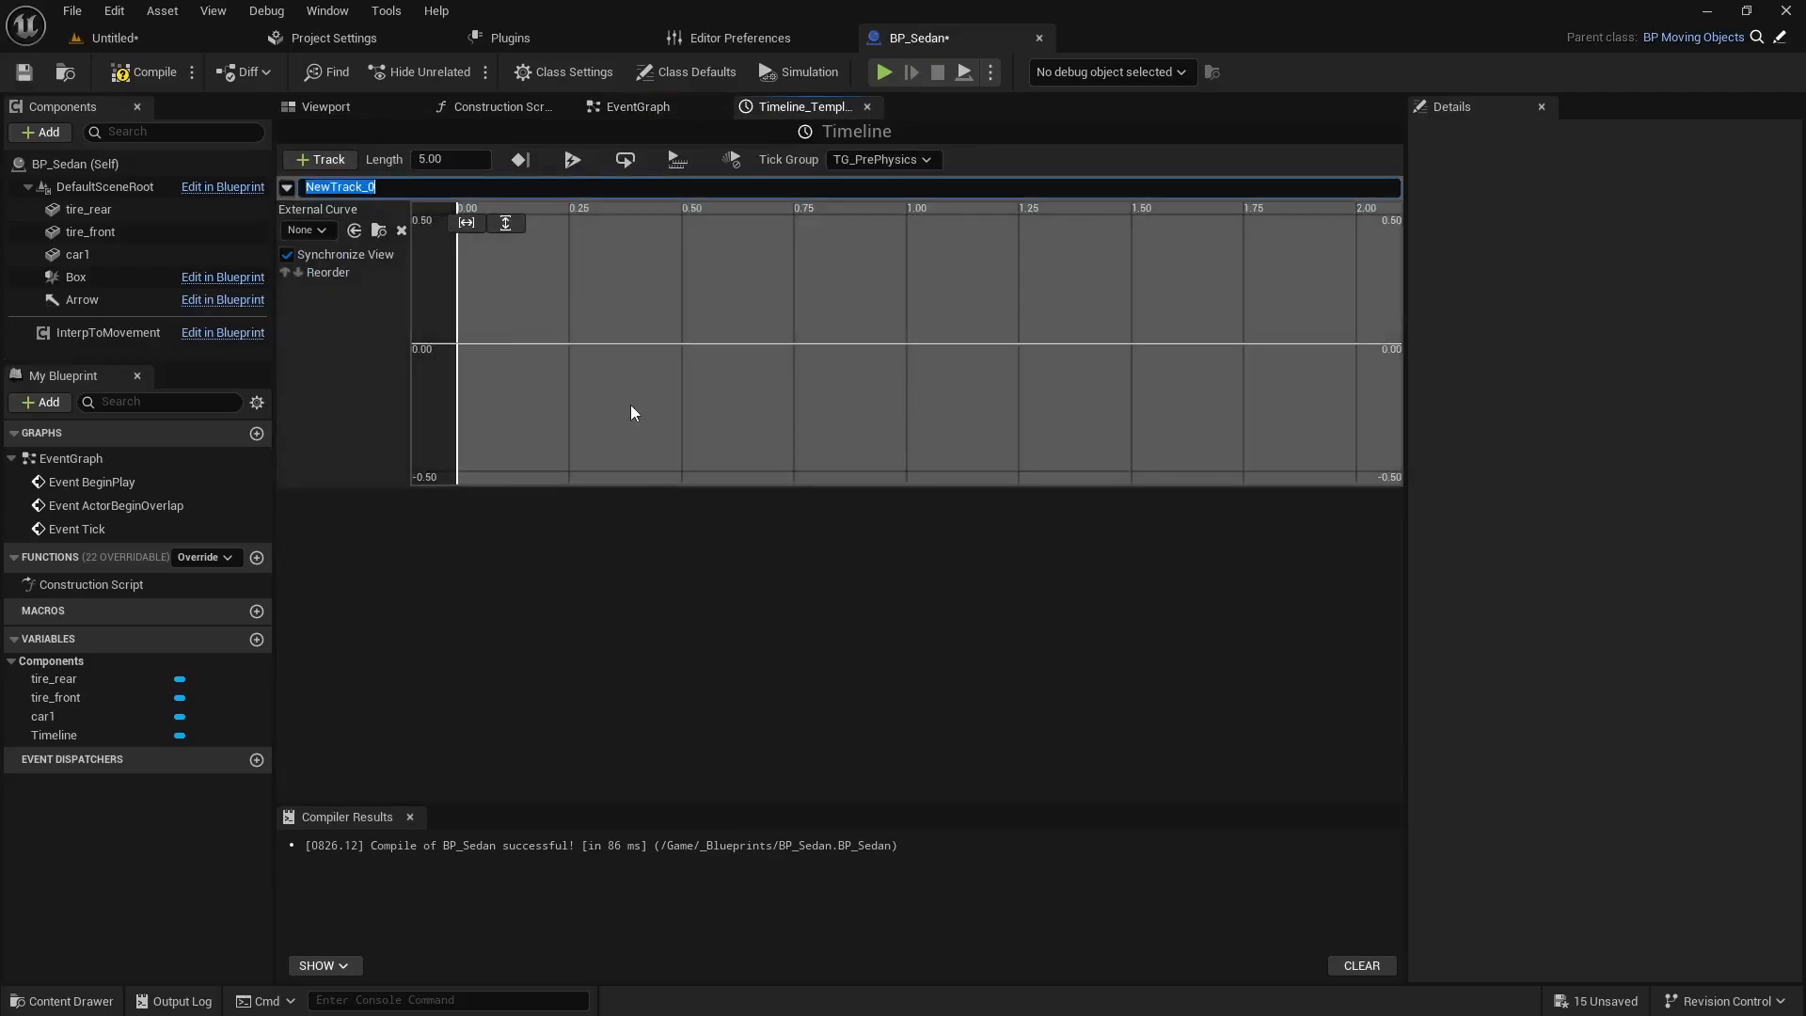
type("tire_rotation")
key("Return")
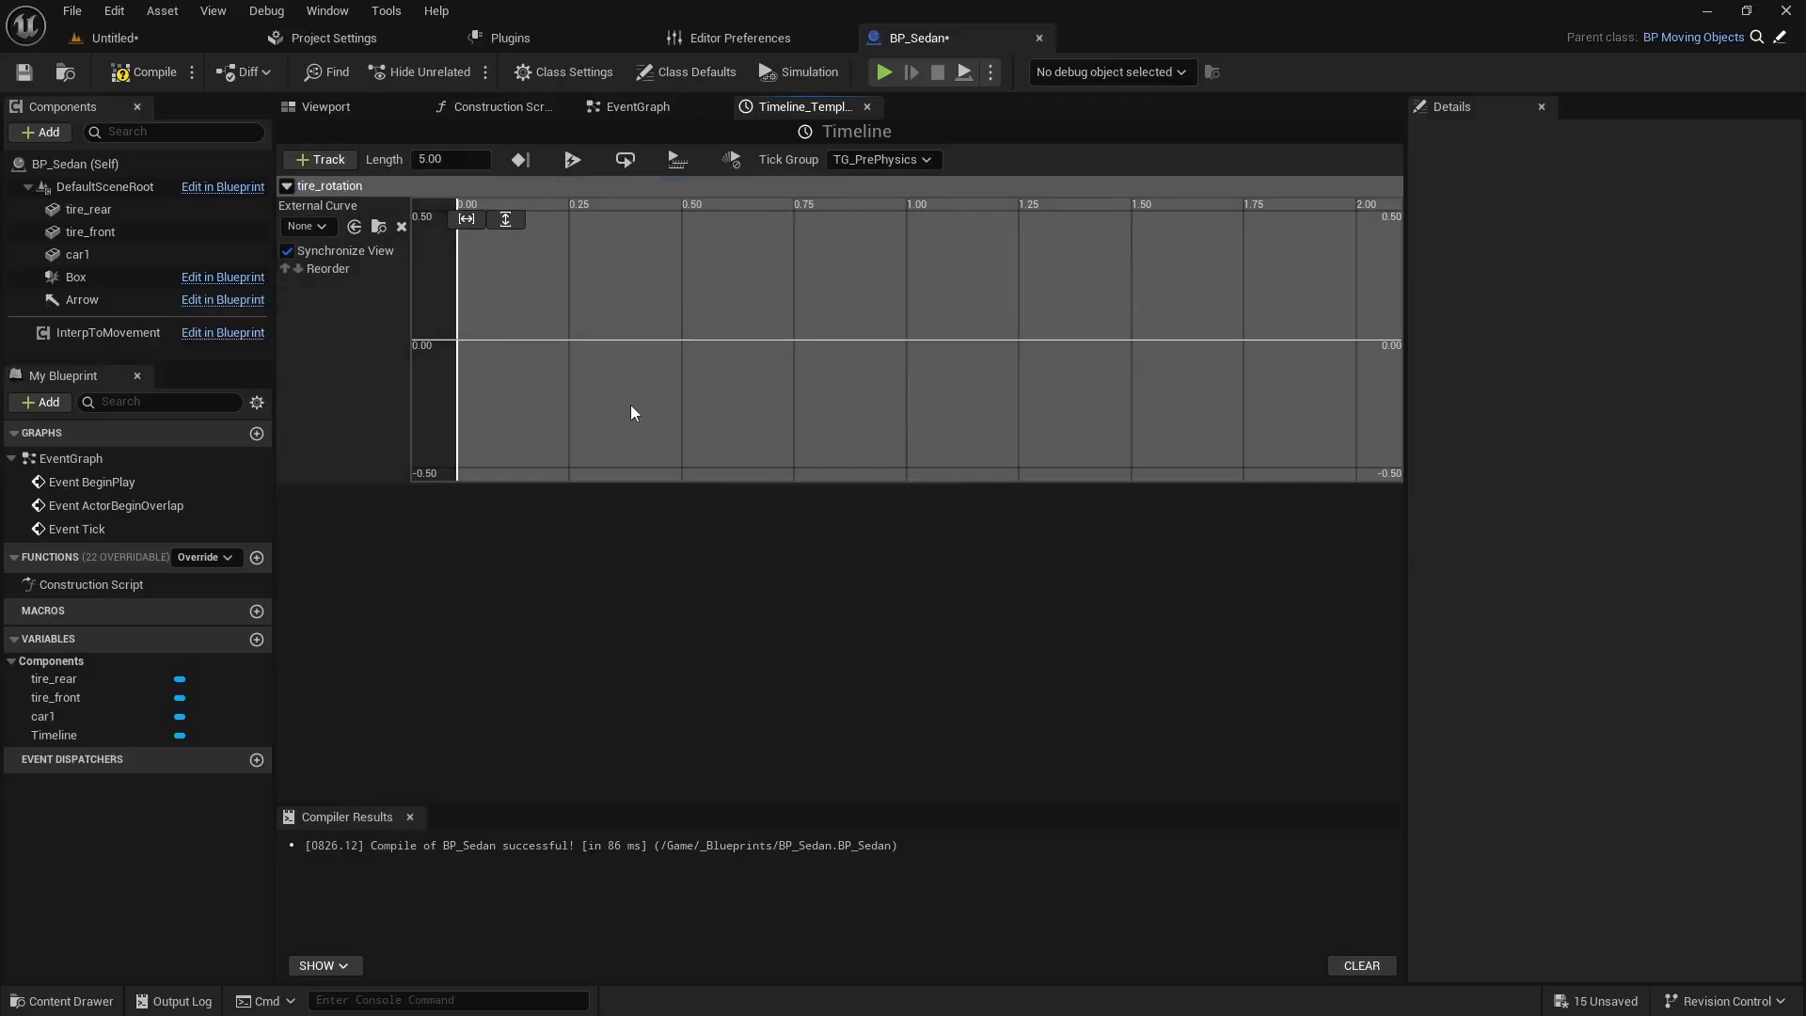
Add a key to the tire_rotation curve at time 0 with value 0.
right_click(651, 311)
left_click(708, 350)
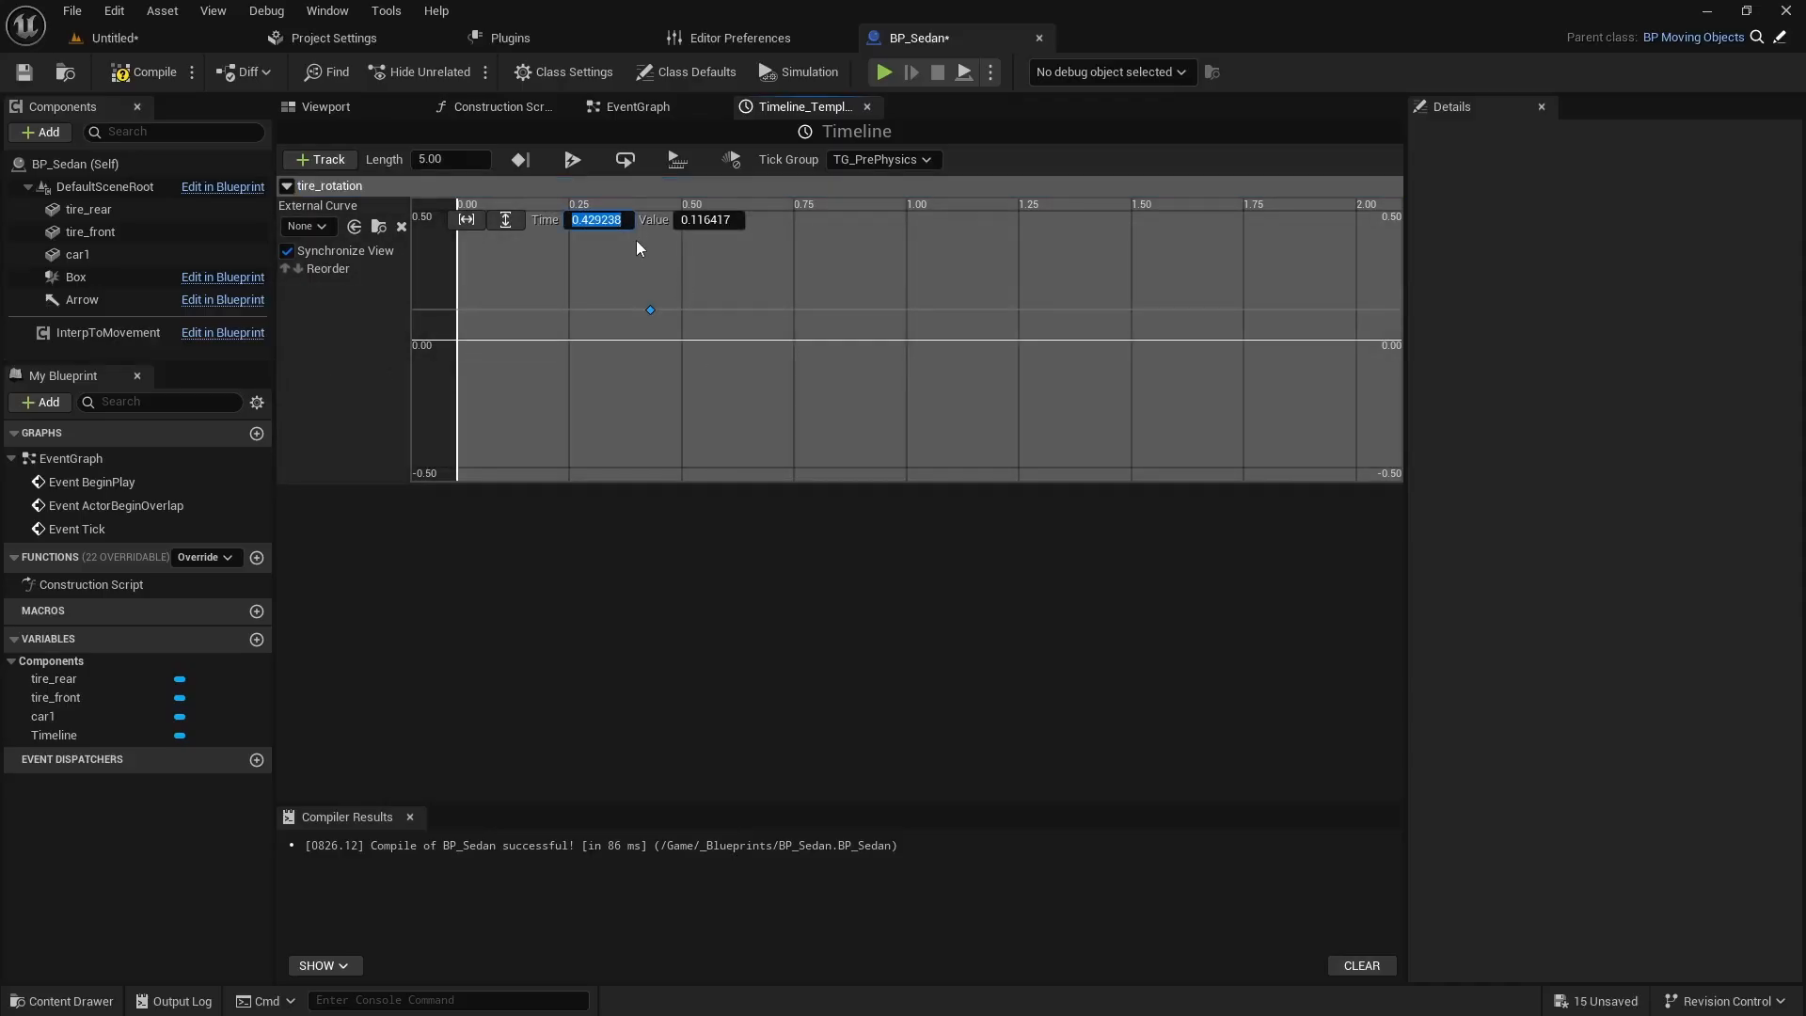
type("0")
key("Tab")
type("0")
key("Return")
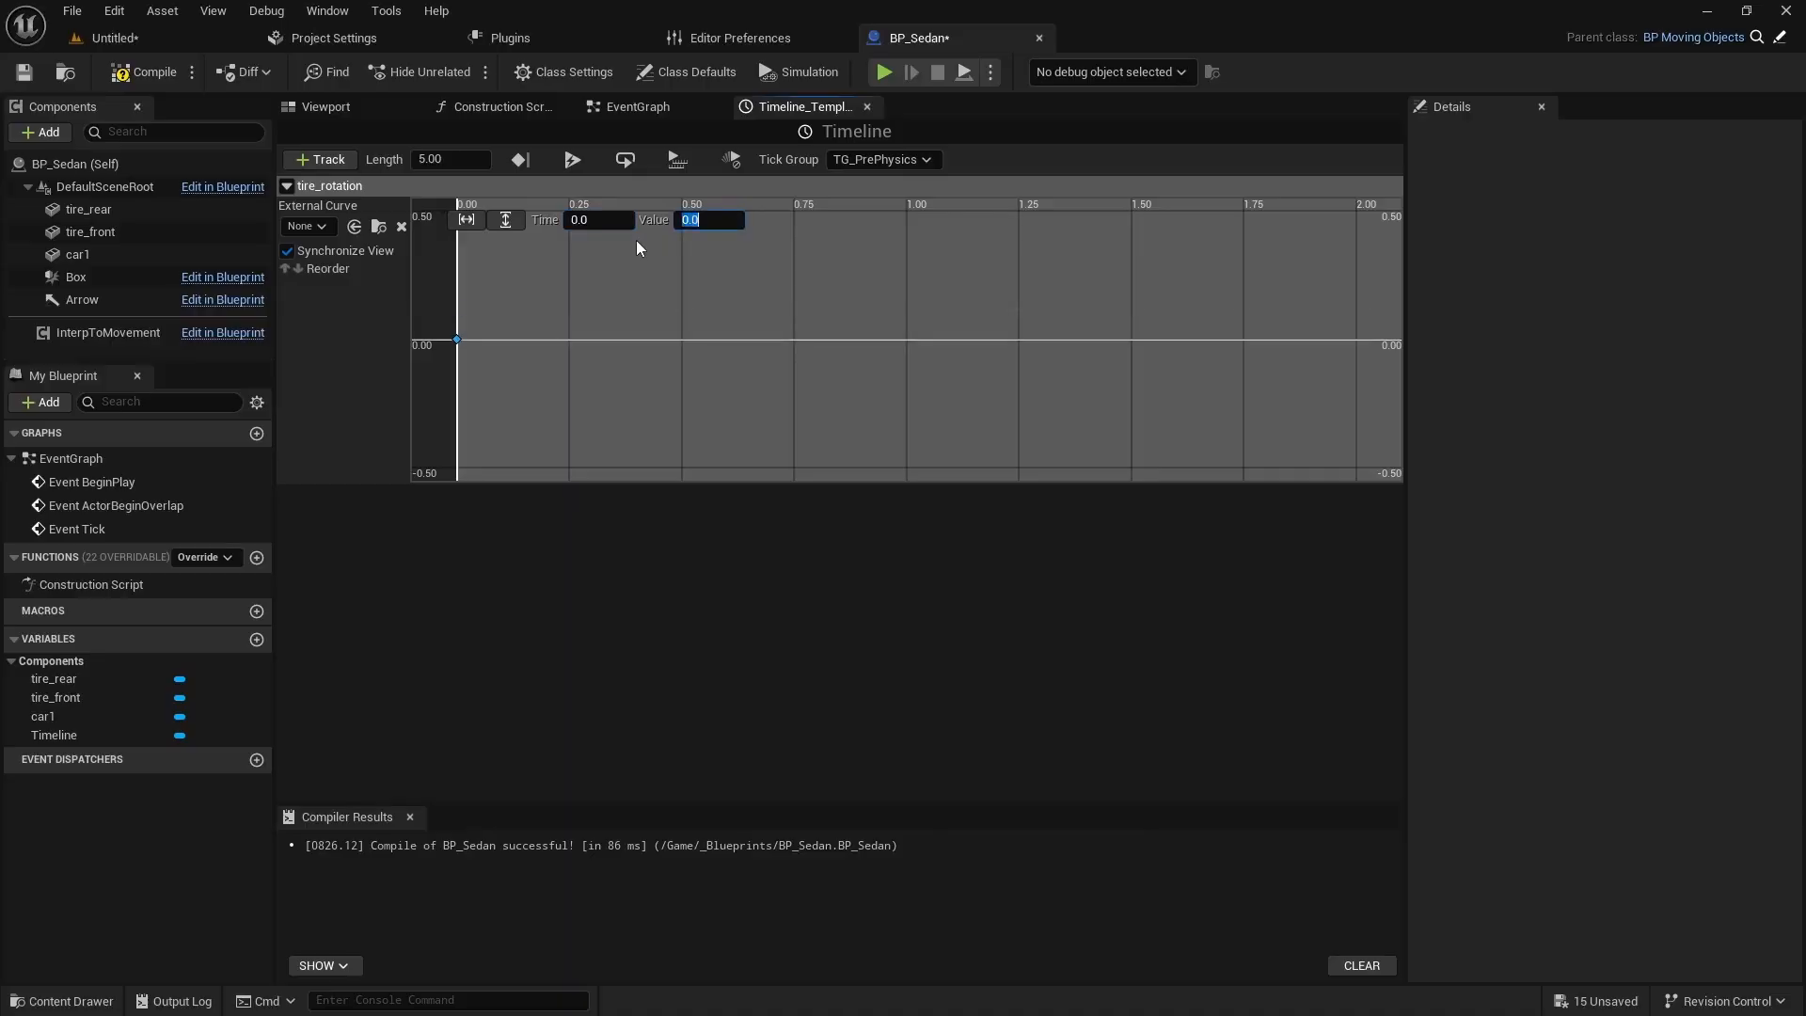
Add a second key to the tire_rotation curve at time 5.0 with value 359.
right_click(704, 292)
left_click(805, 335)
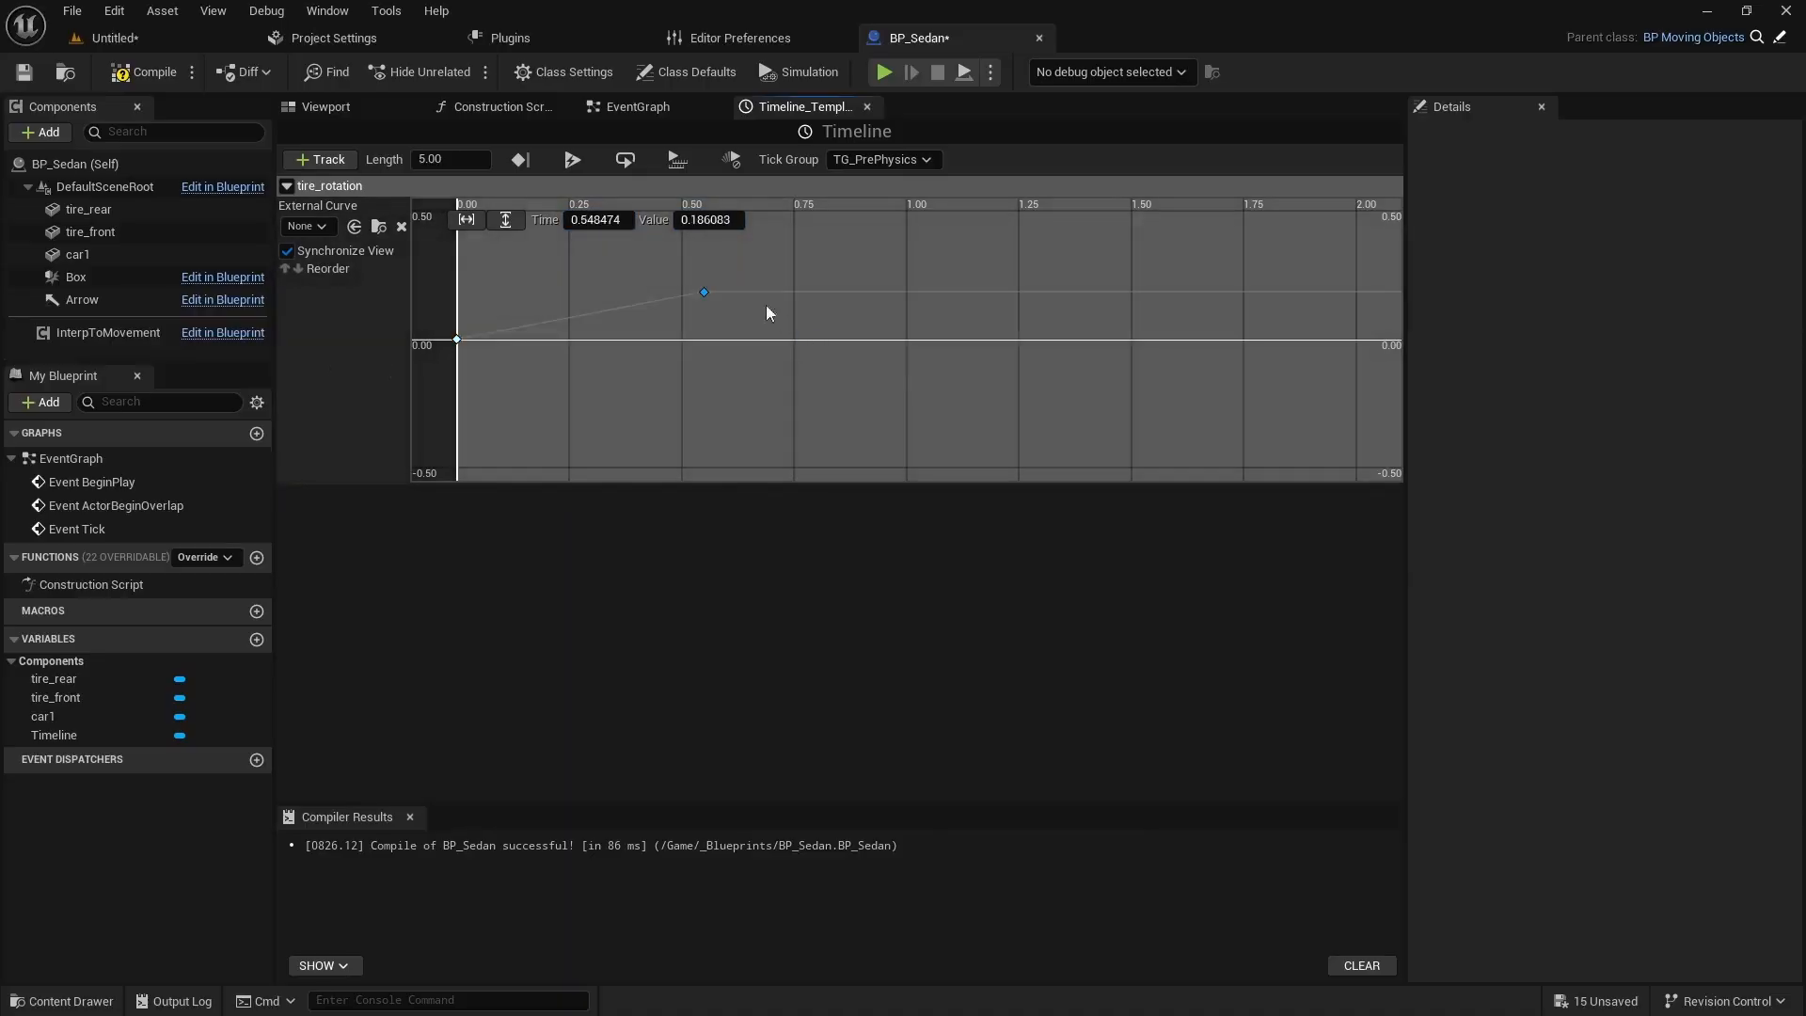
left_click(592, 221)
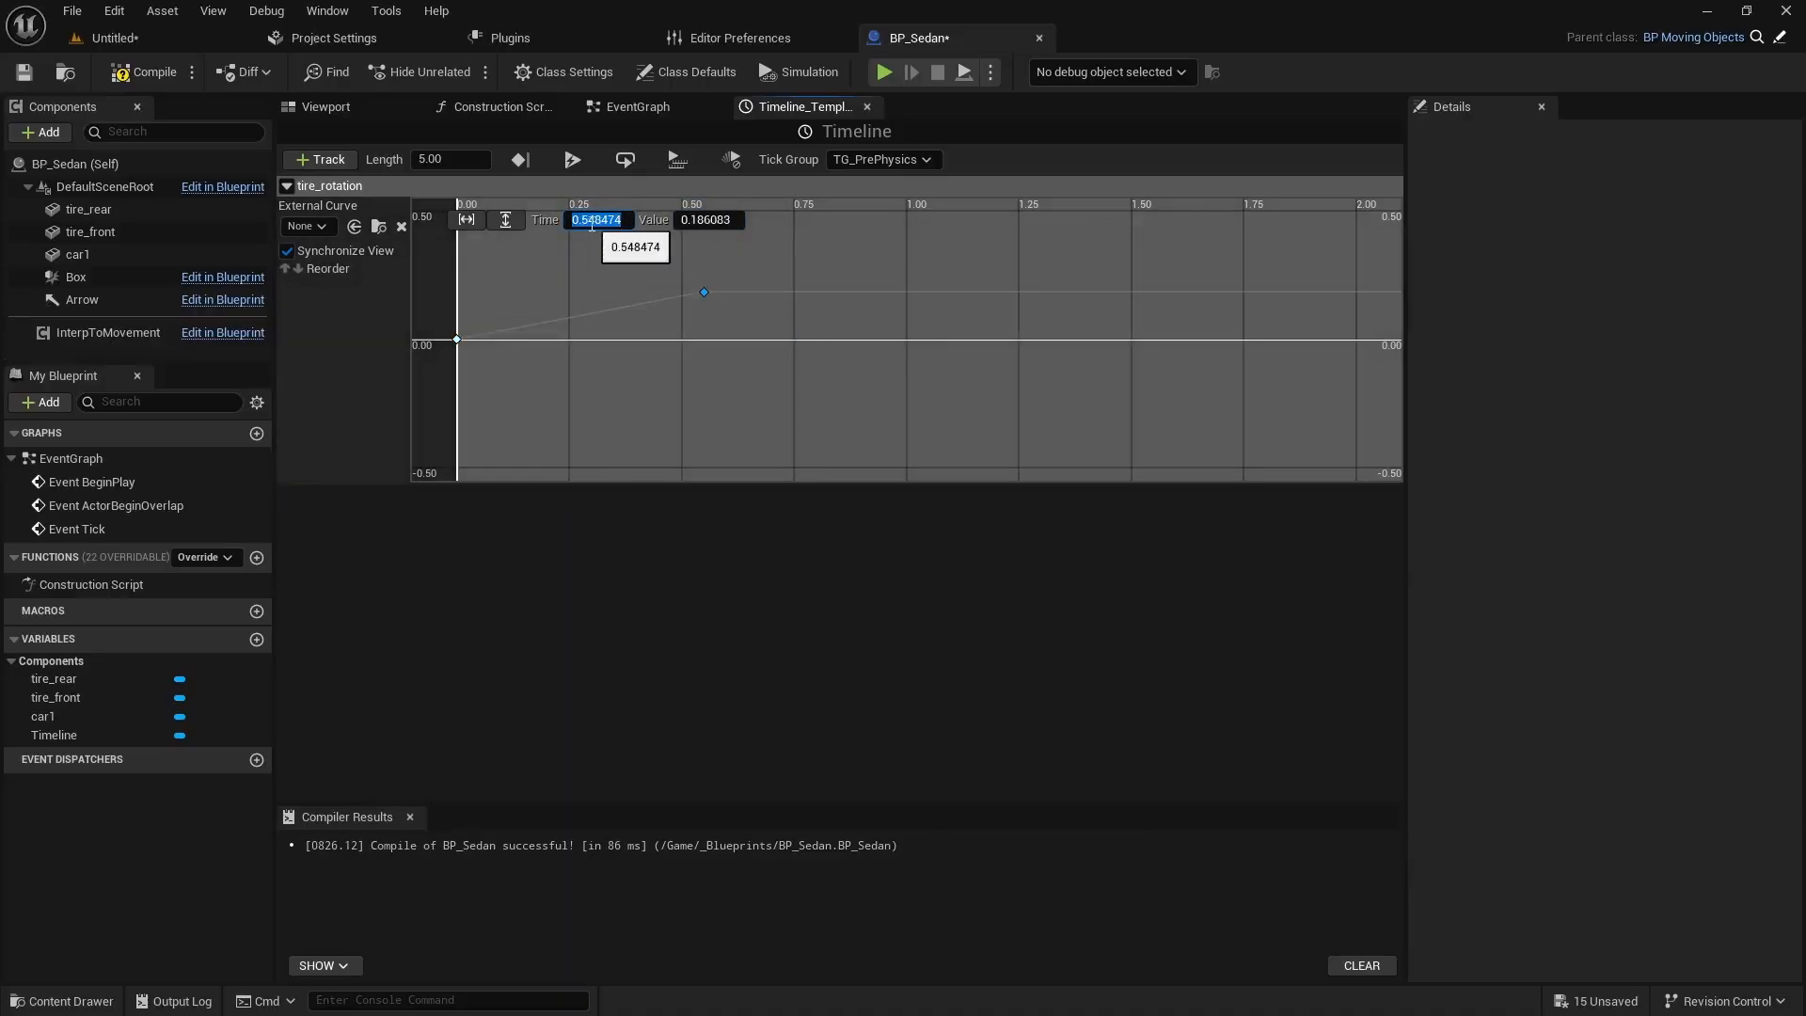
type("5.0")
key("Tab")
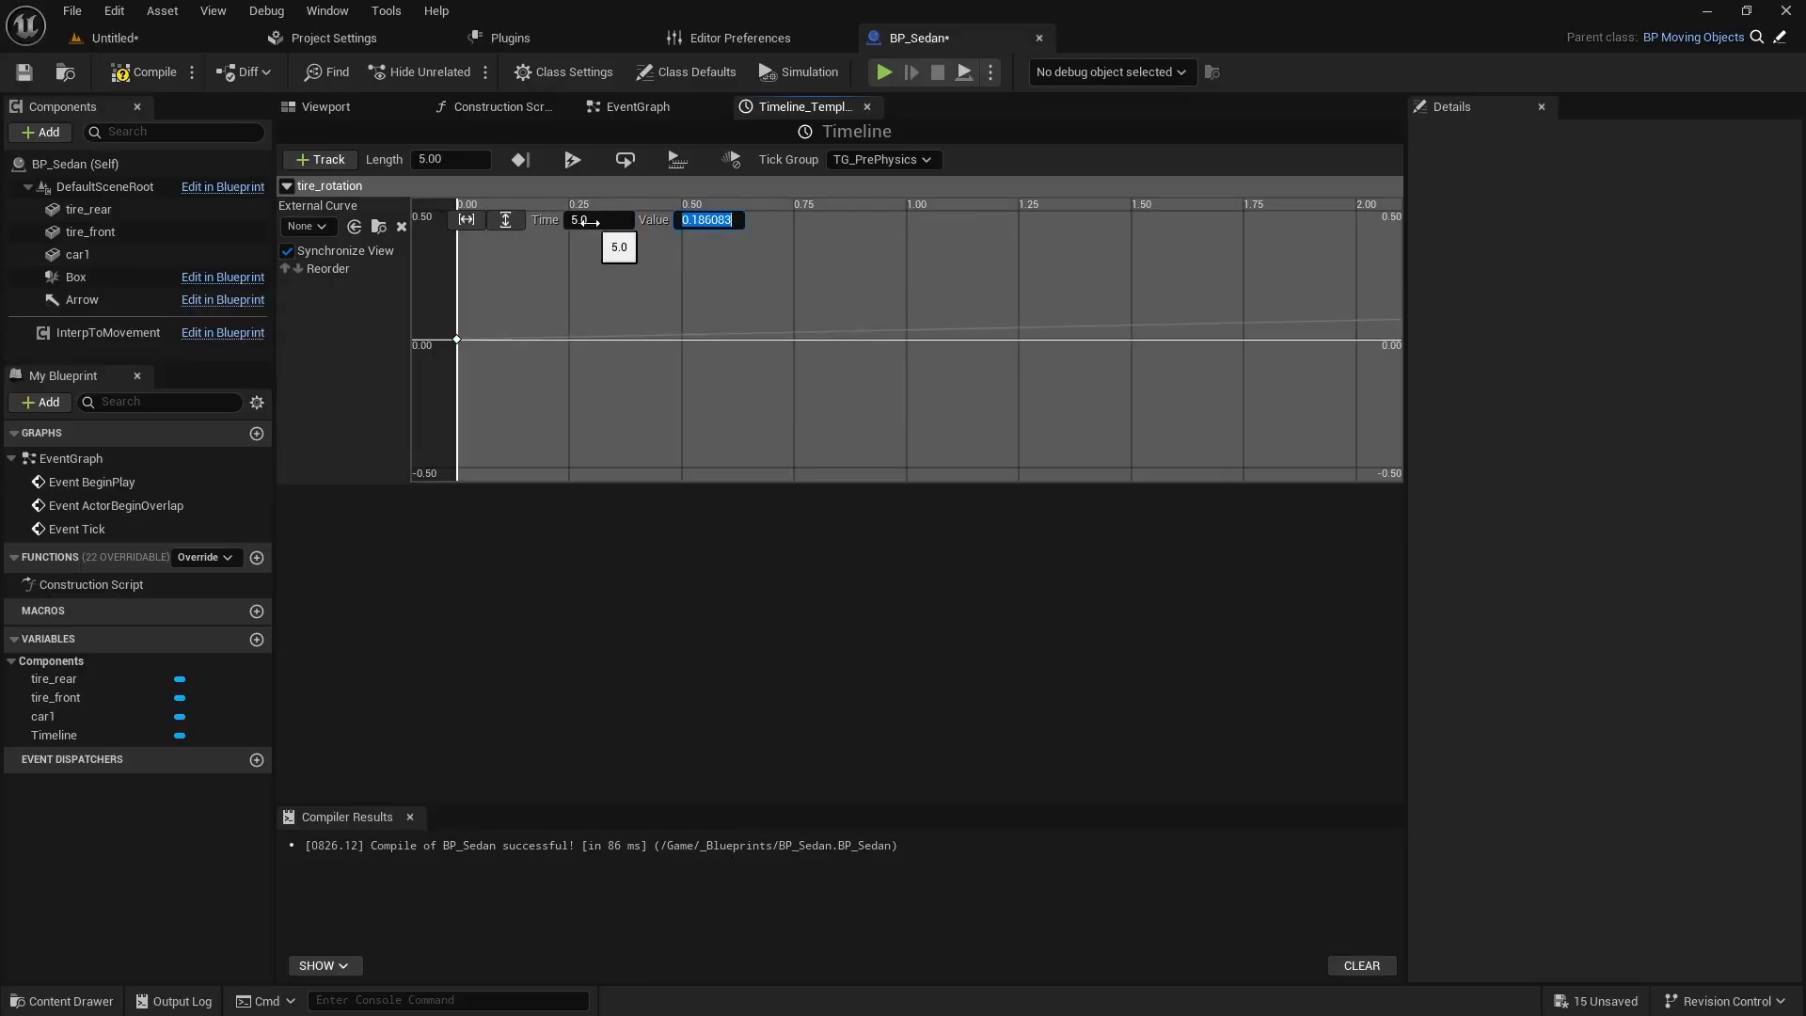
type("359")
key("Return")
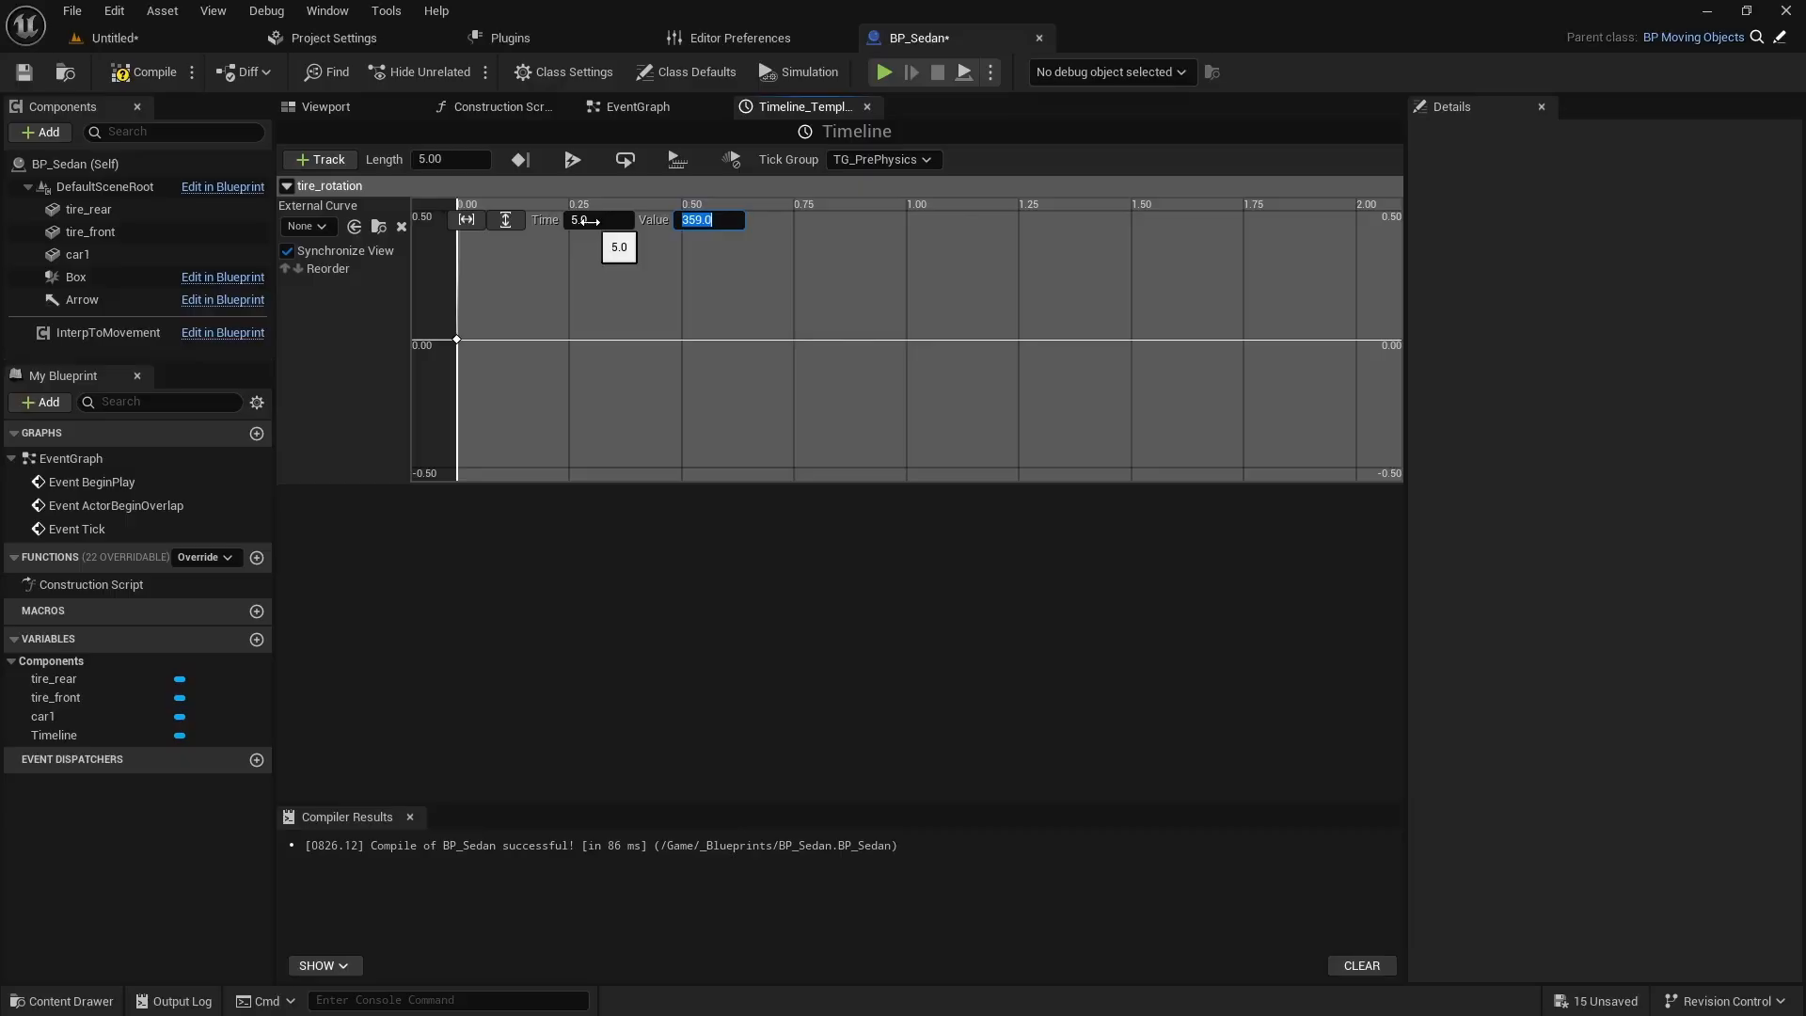
Make the Timeline loop, and compile and save BP_Sedan.
left_click(628, 164)
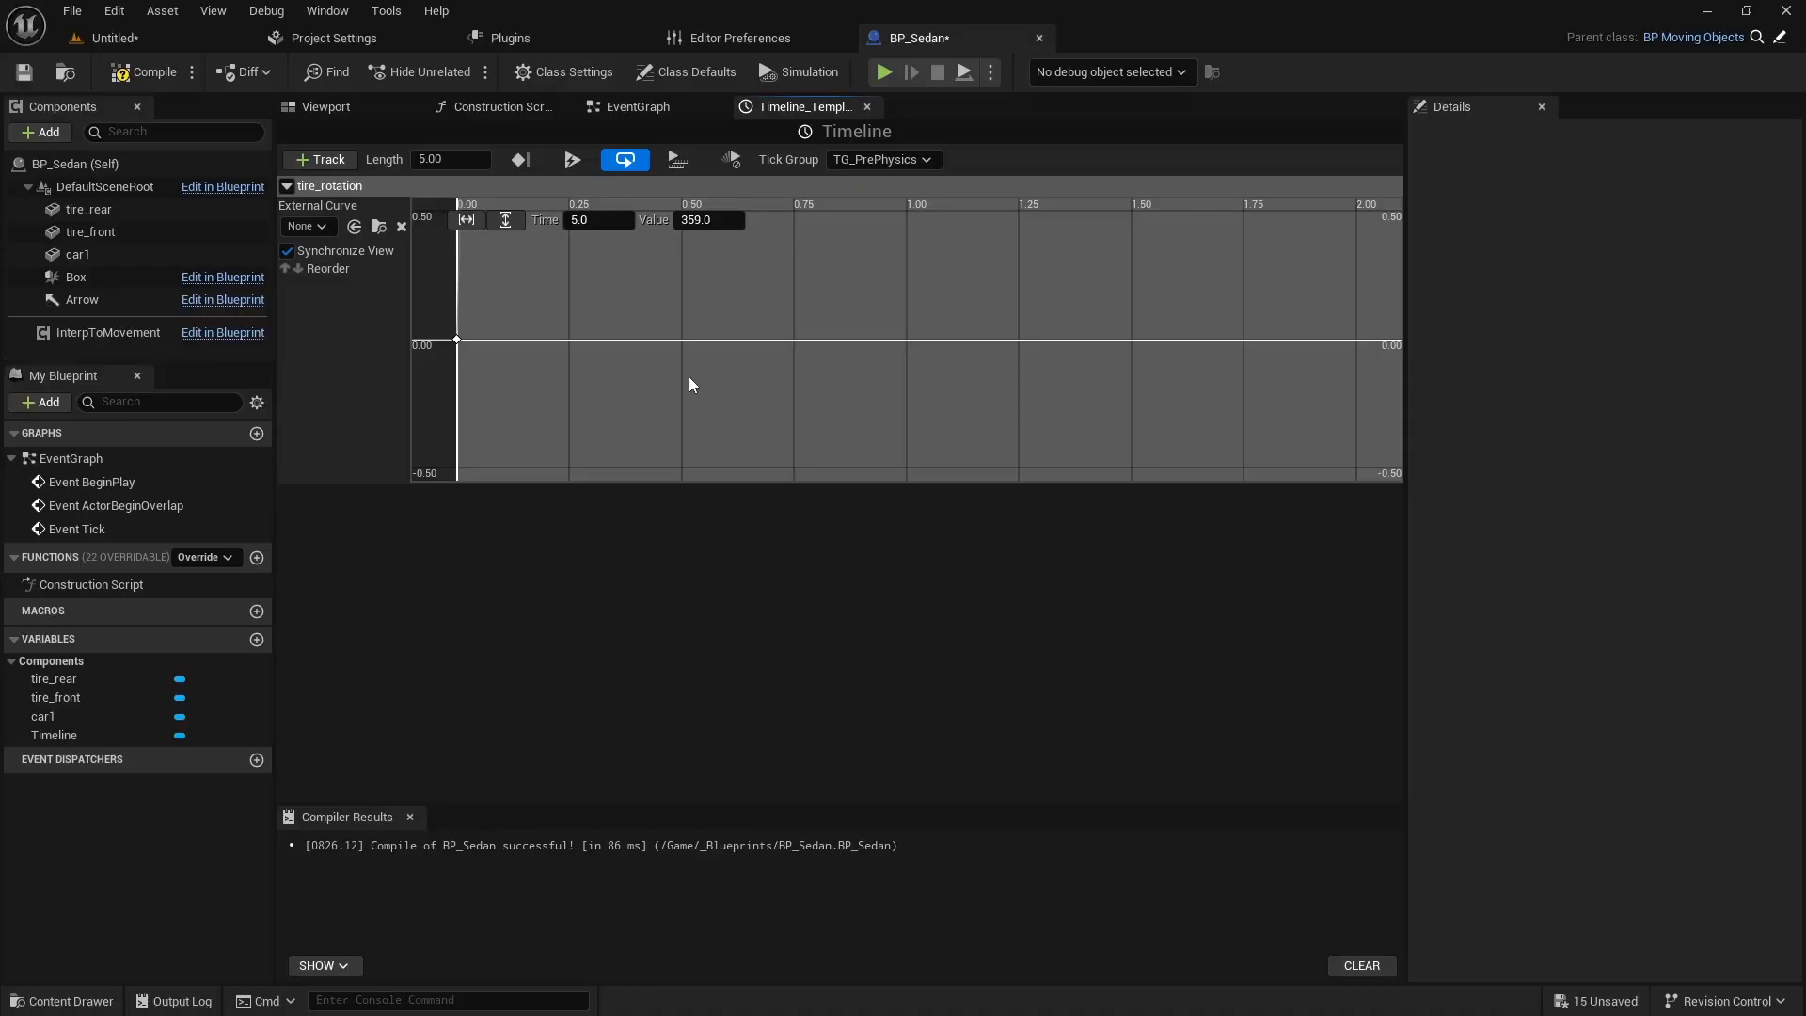
left_click(496, 224)
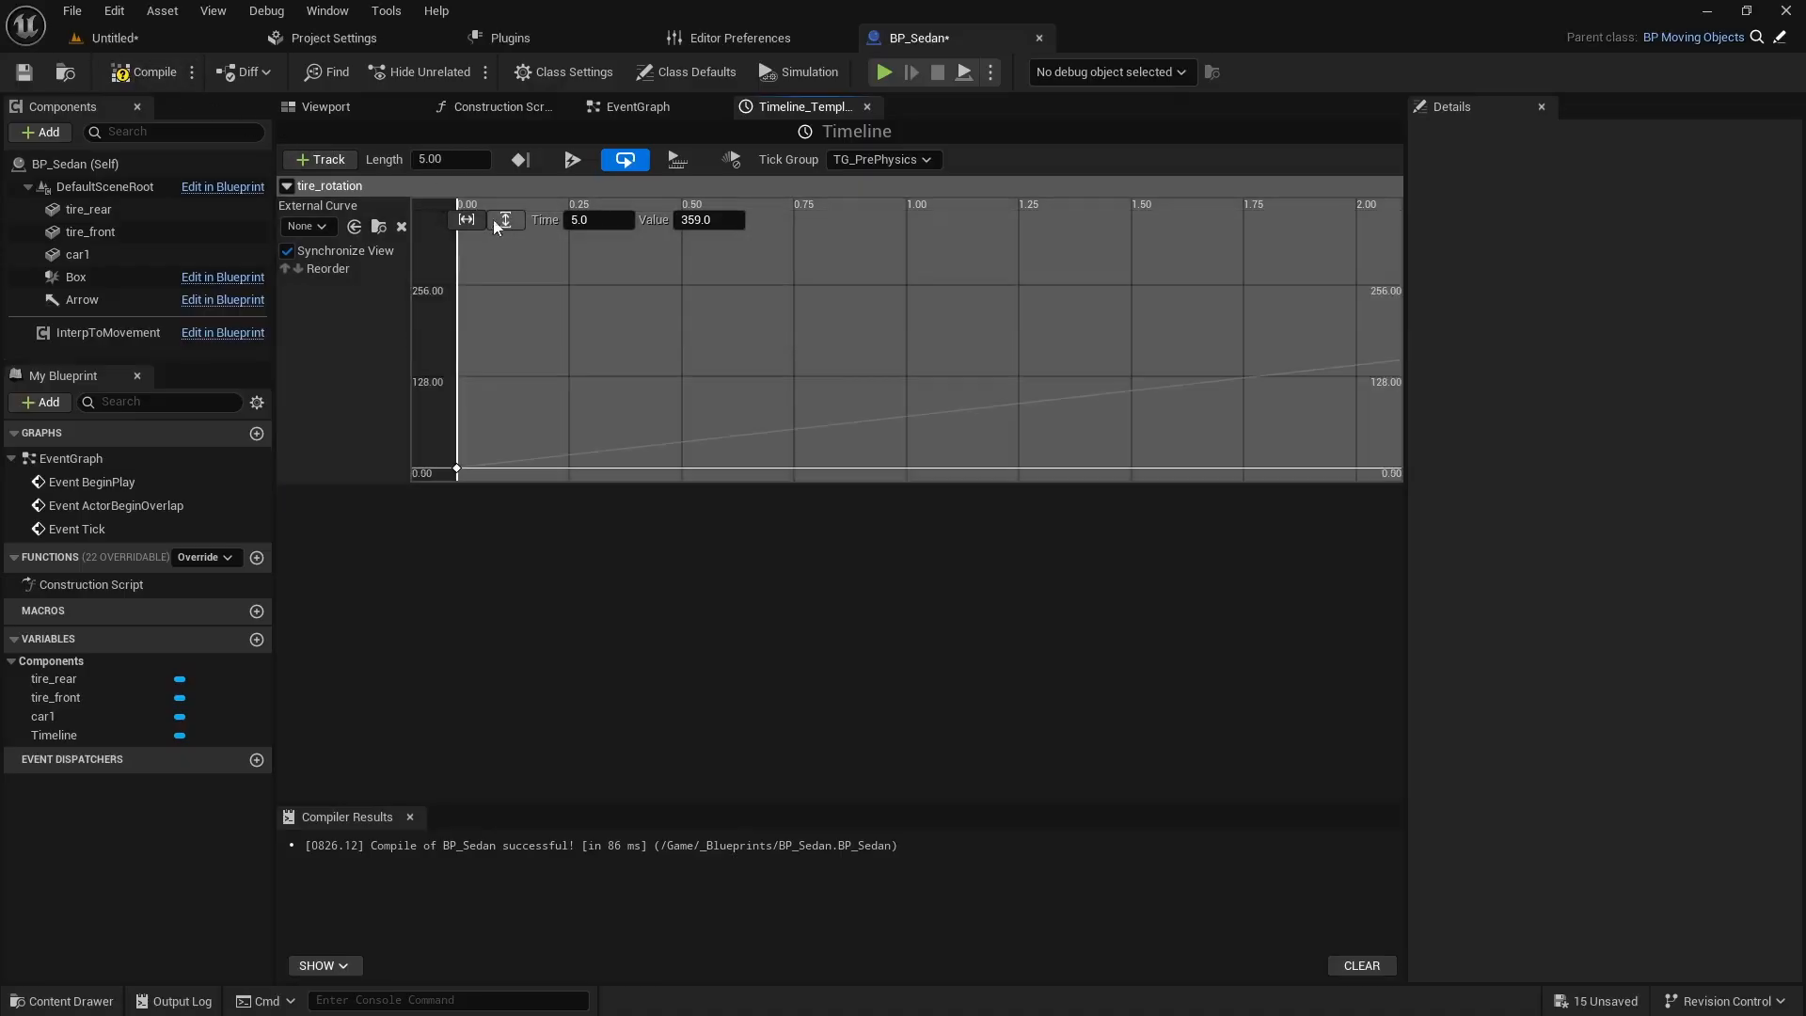
left_click(467, 219)
left_click(141, 72)
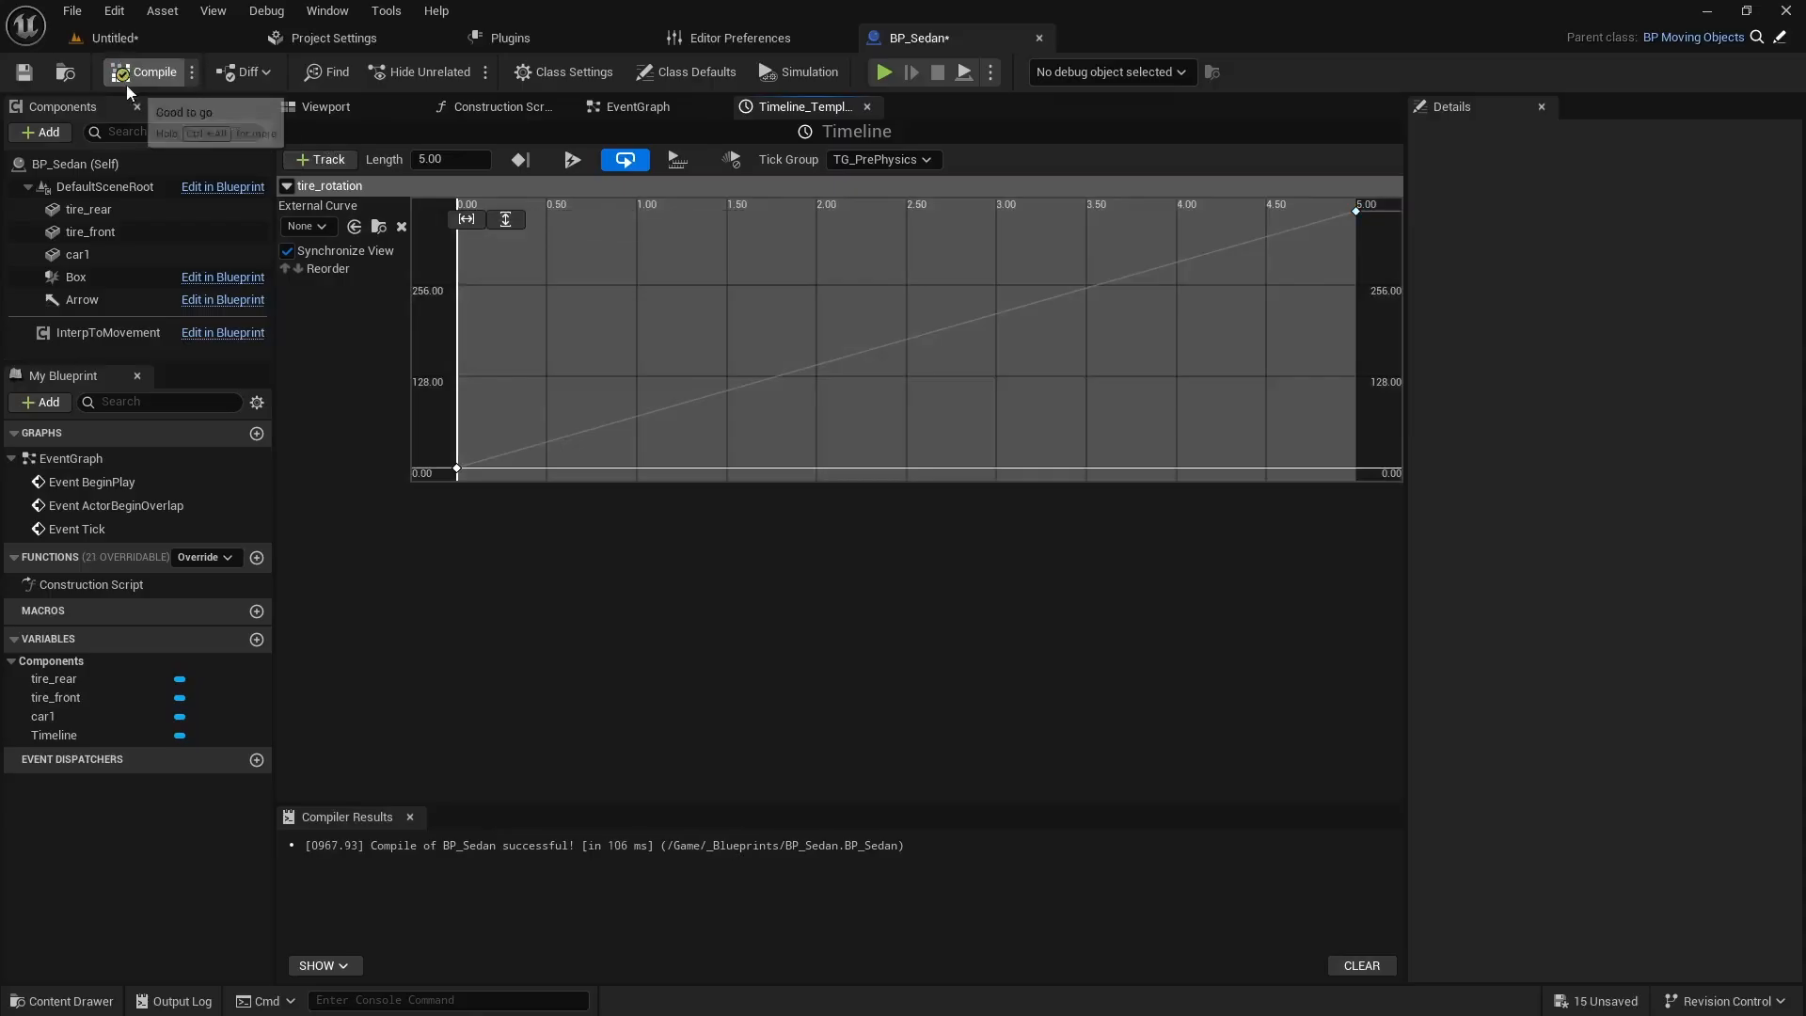
left_click(24, 72)
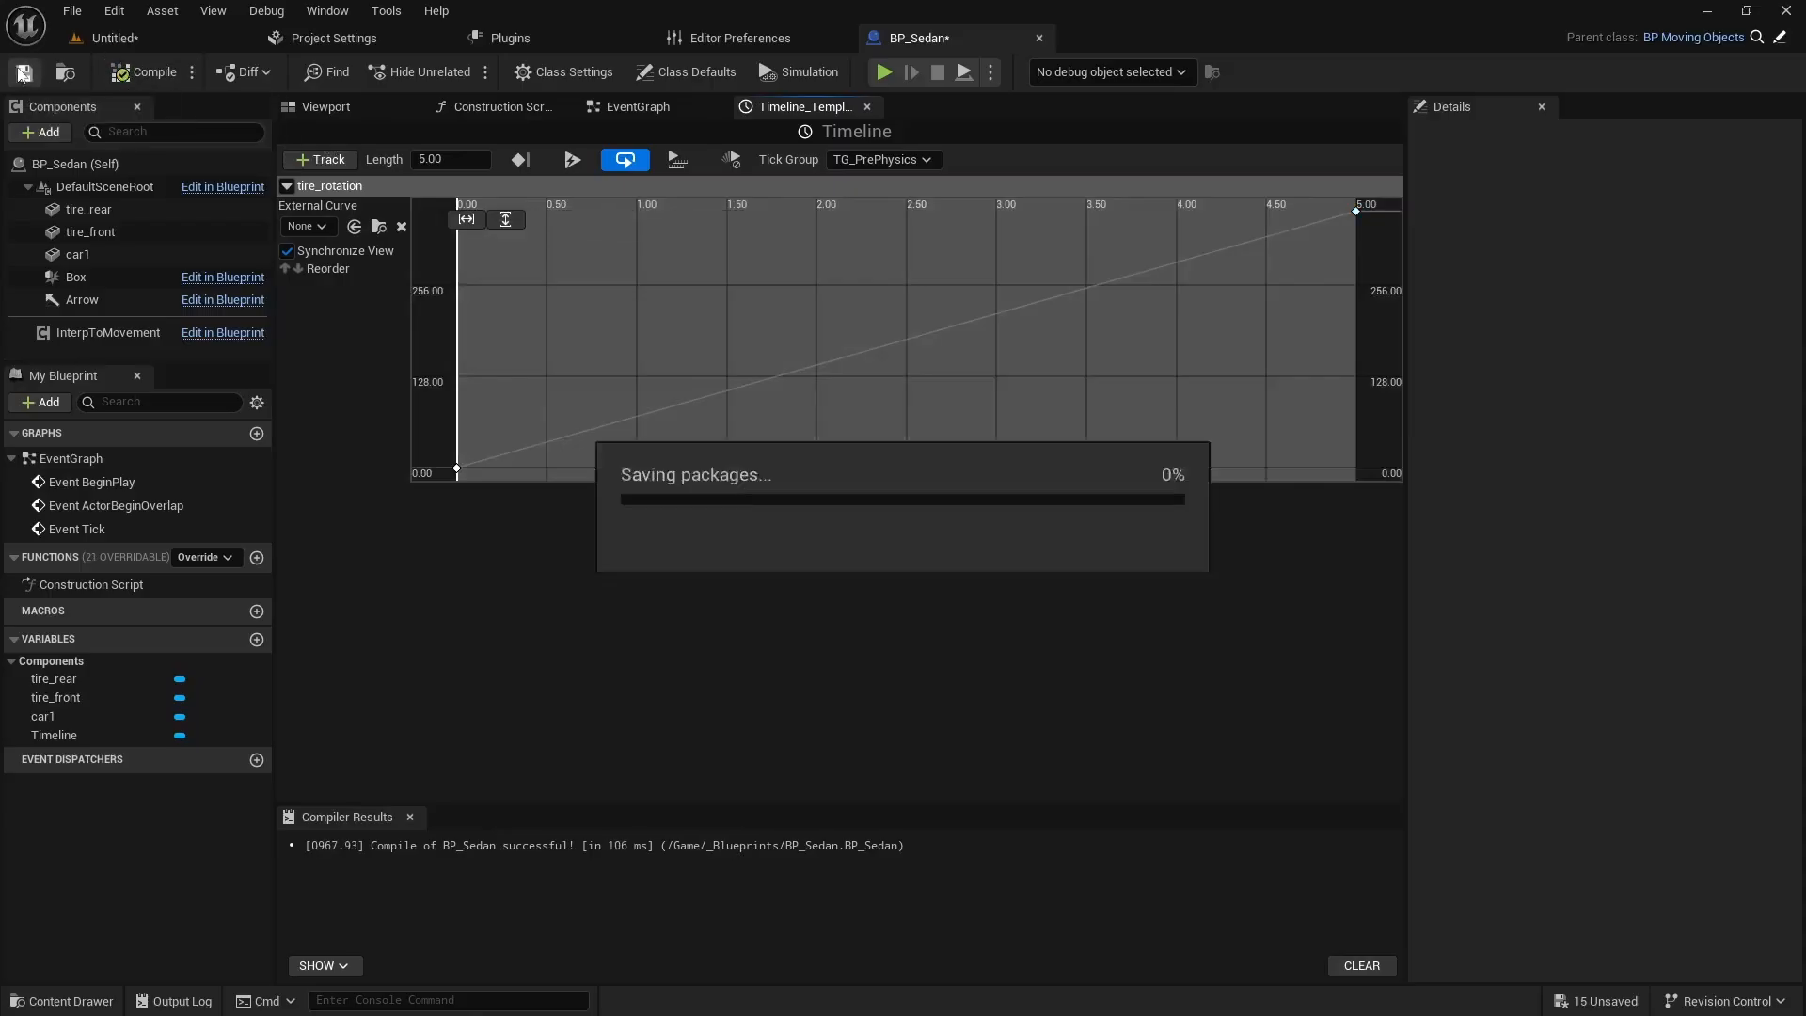
In the EventGraph, connect the Timeline's Tire Rotation output to New Rotation Y (Pitch) of Set Relative Rotation.
left_click(649, 111)
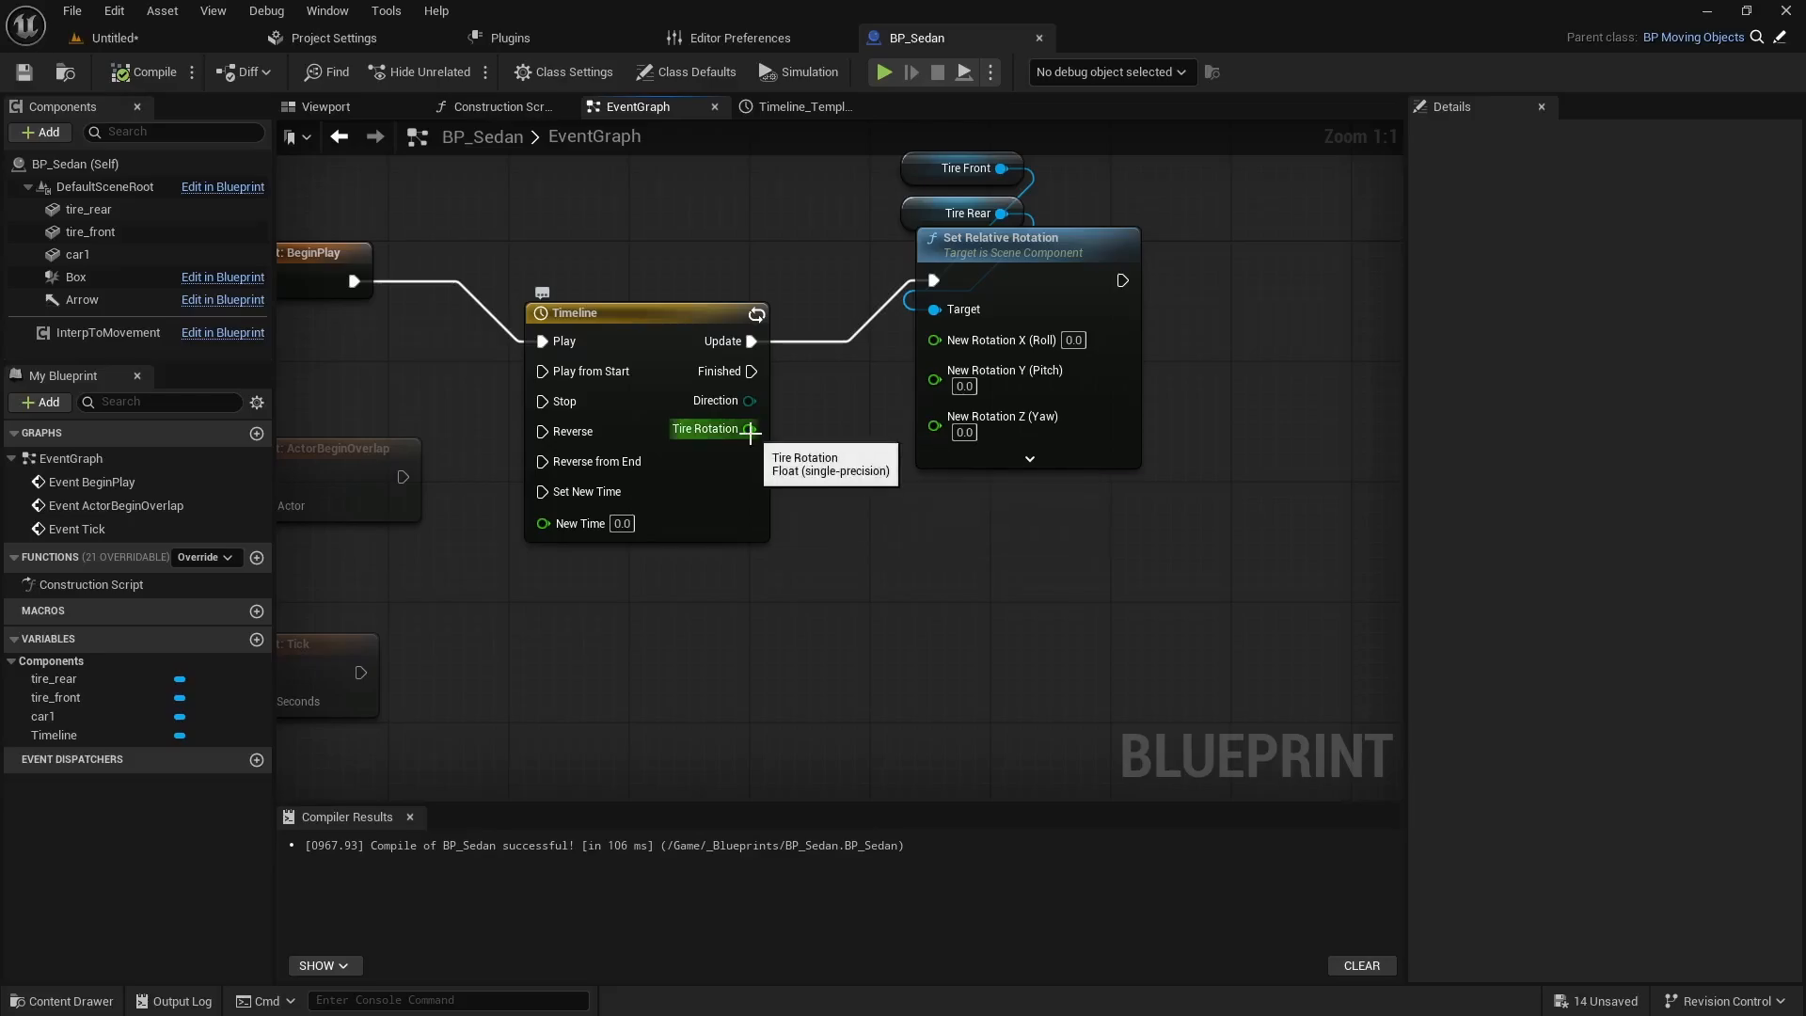
left_click_drag(749, 429, 940, 382)
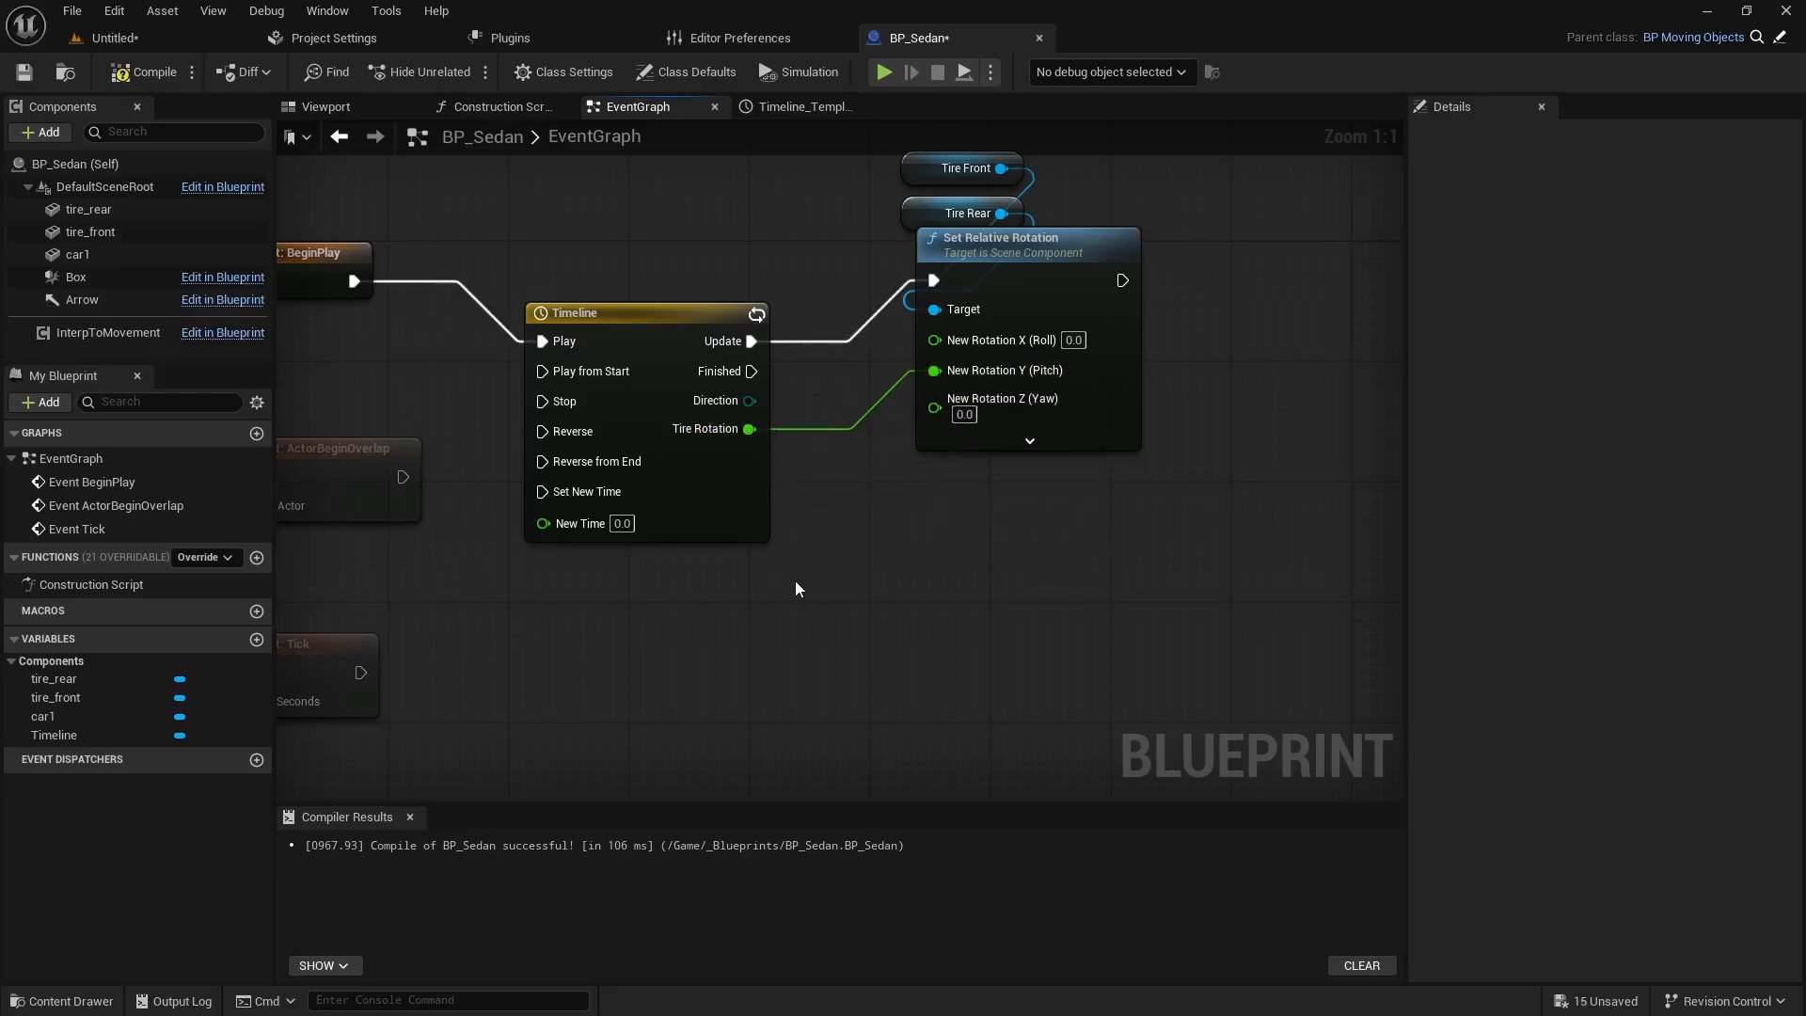
Simulate BP_Sedan in the viewport and examine the tires' rotation up close.
left_click(356, 105)
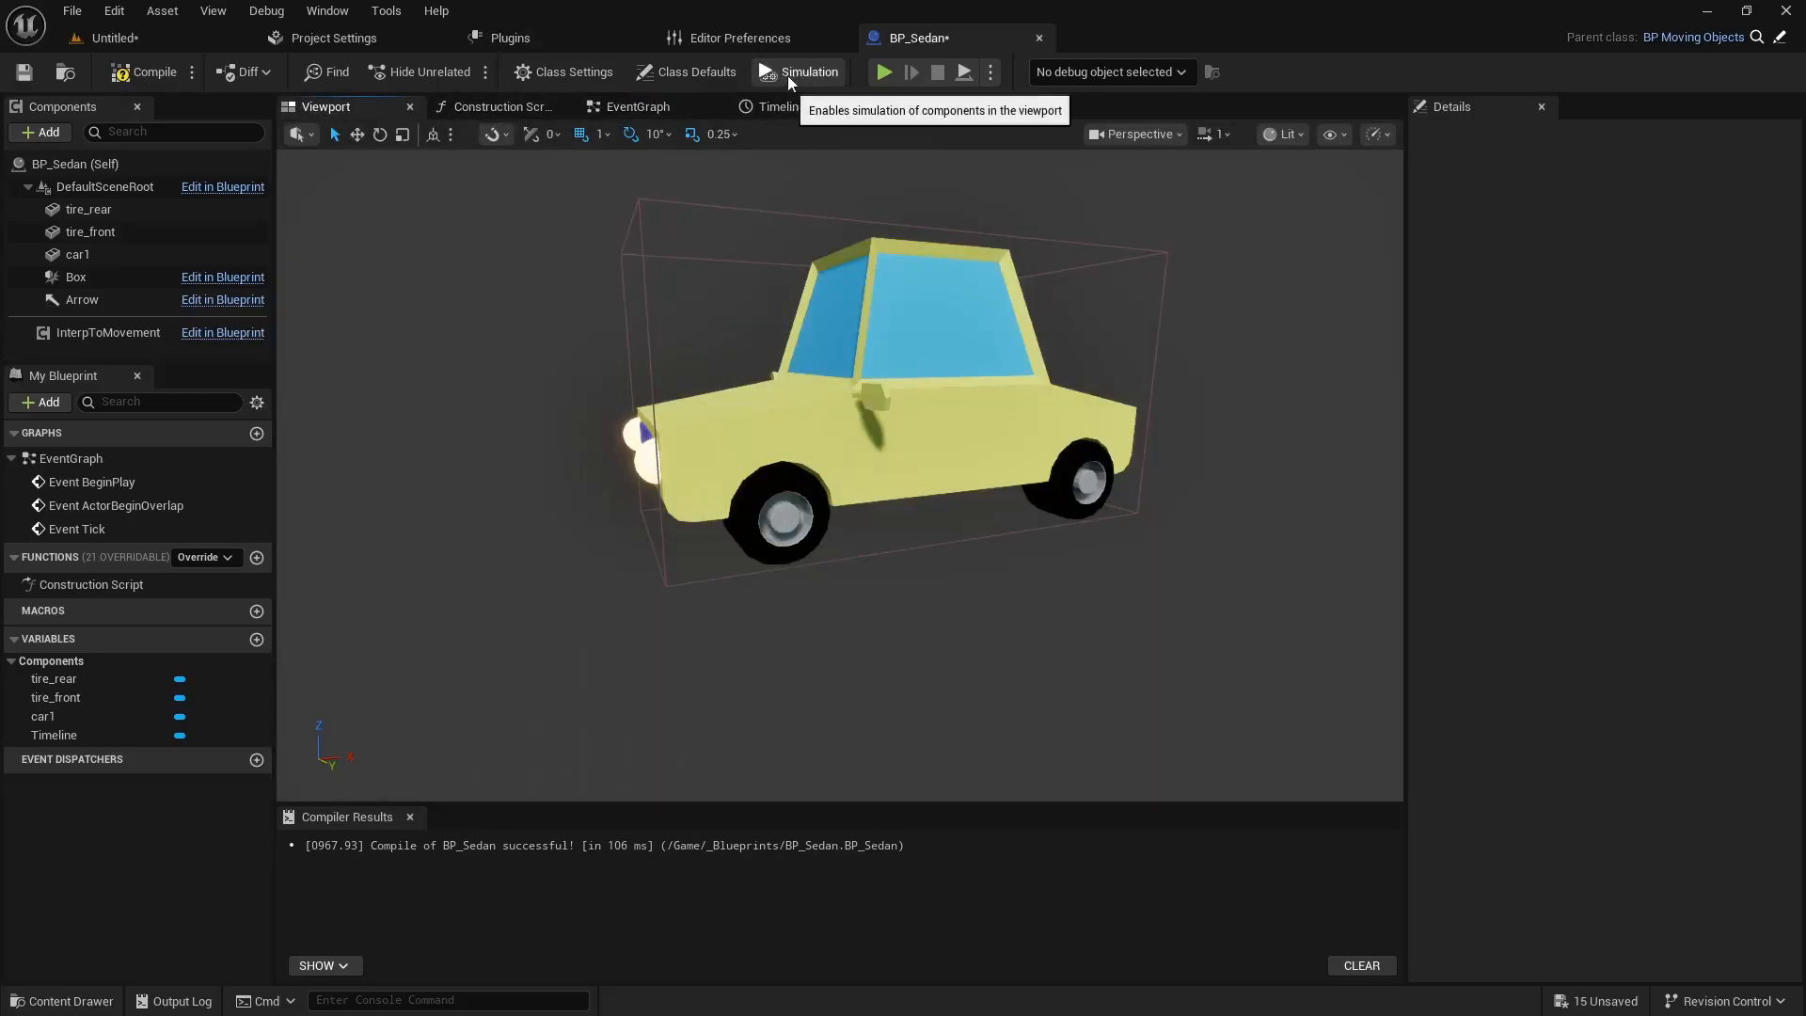
left_click(798, 72)
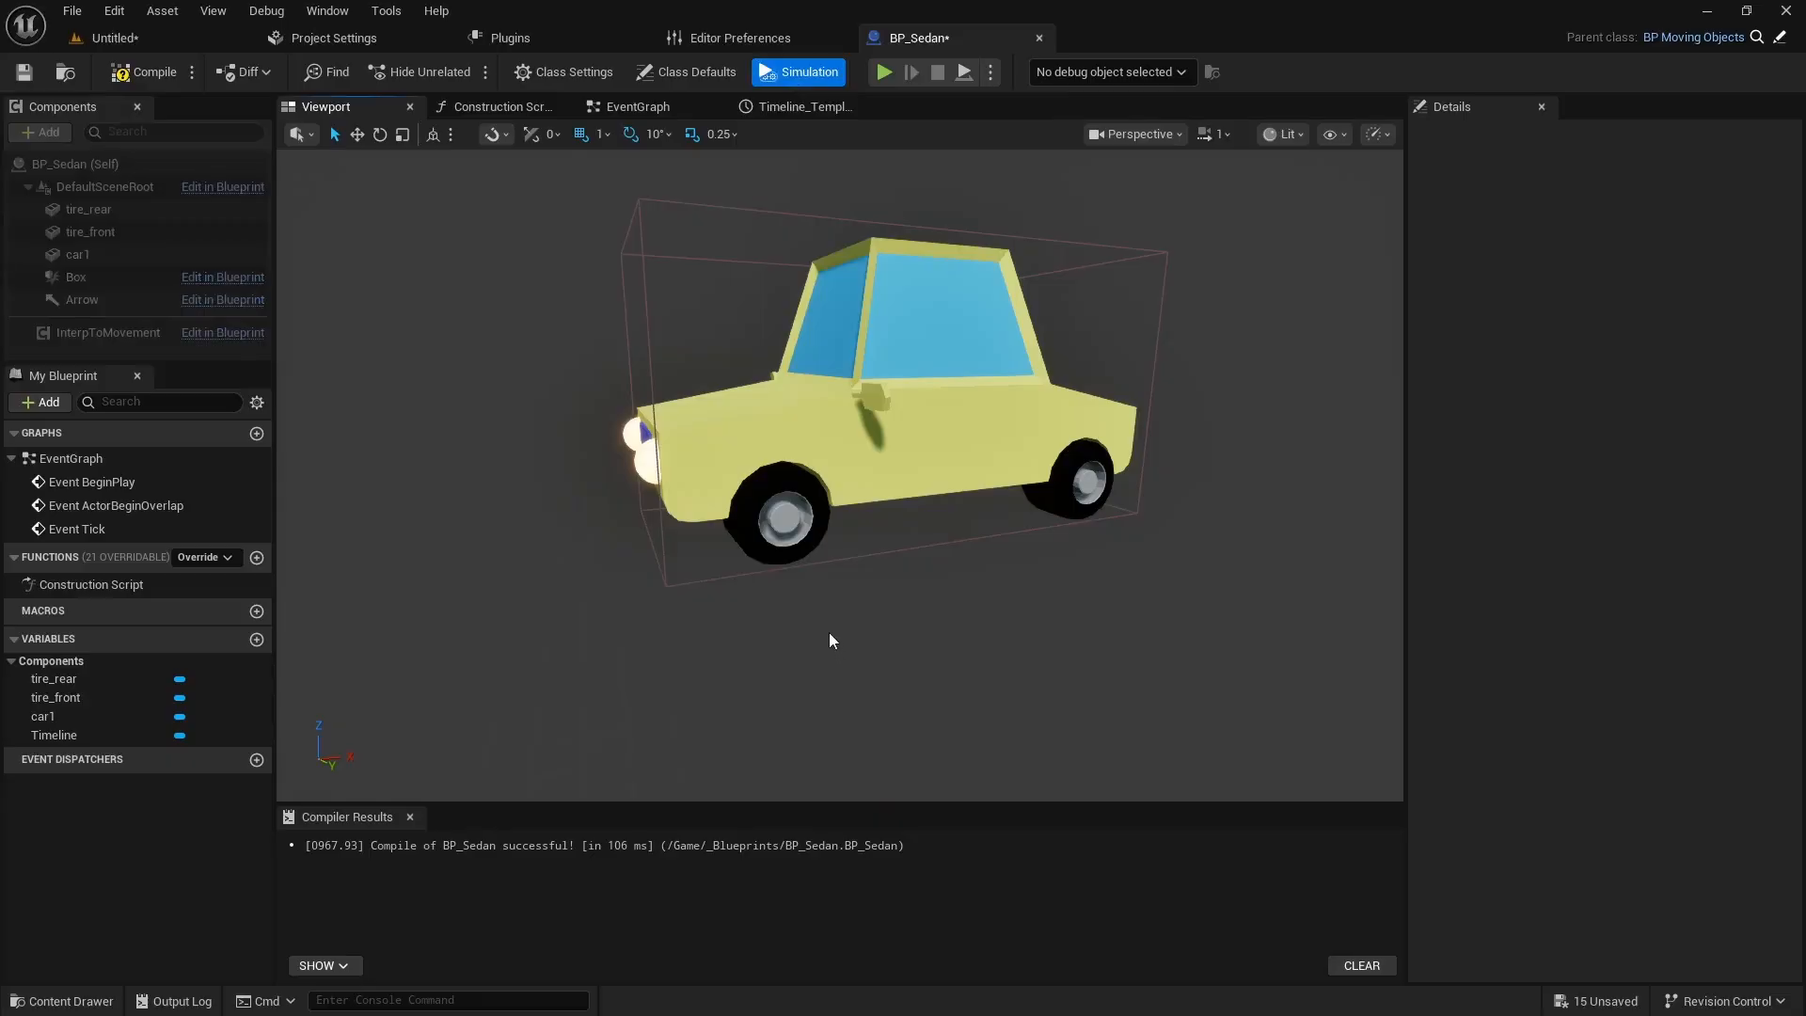
left_click_drag(831, 628, 827, 527)
key("s")
mouse_move(829, 623)
right_mouse_down()
mouse_move(804, 654)
mouse_move(830, 622)
right_mouse_up()
key("w")
key("s")
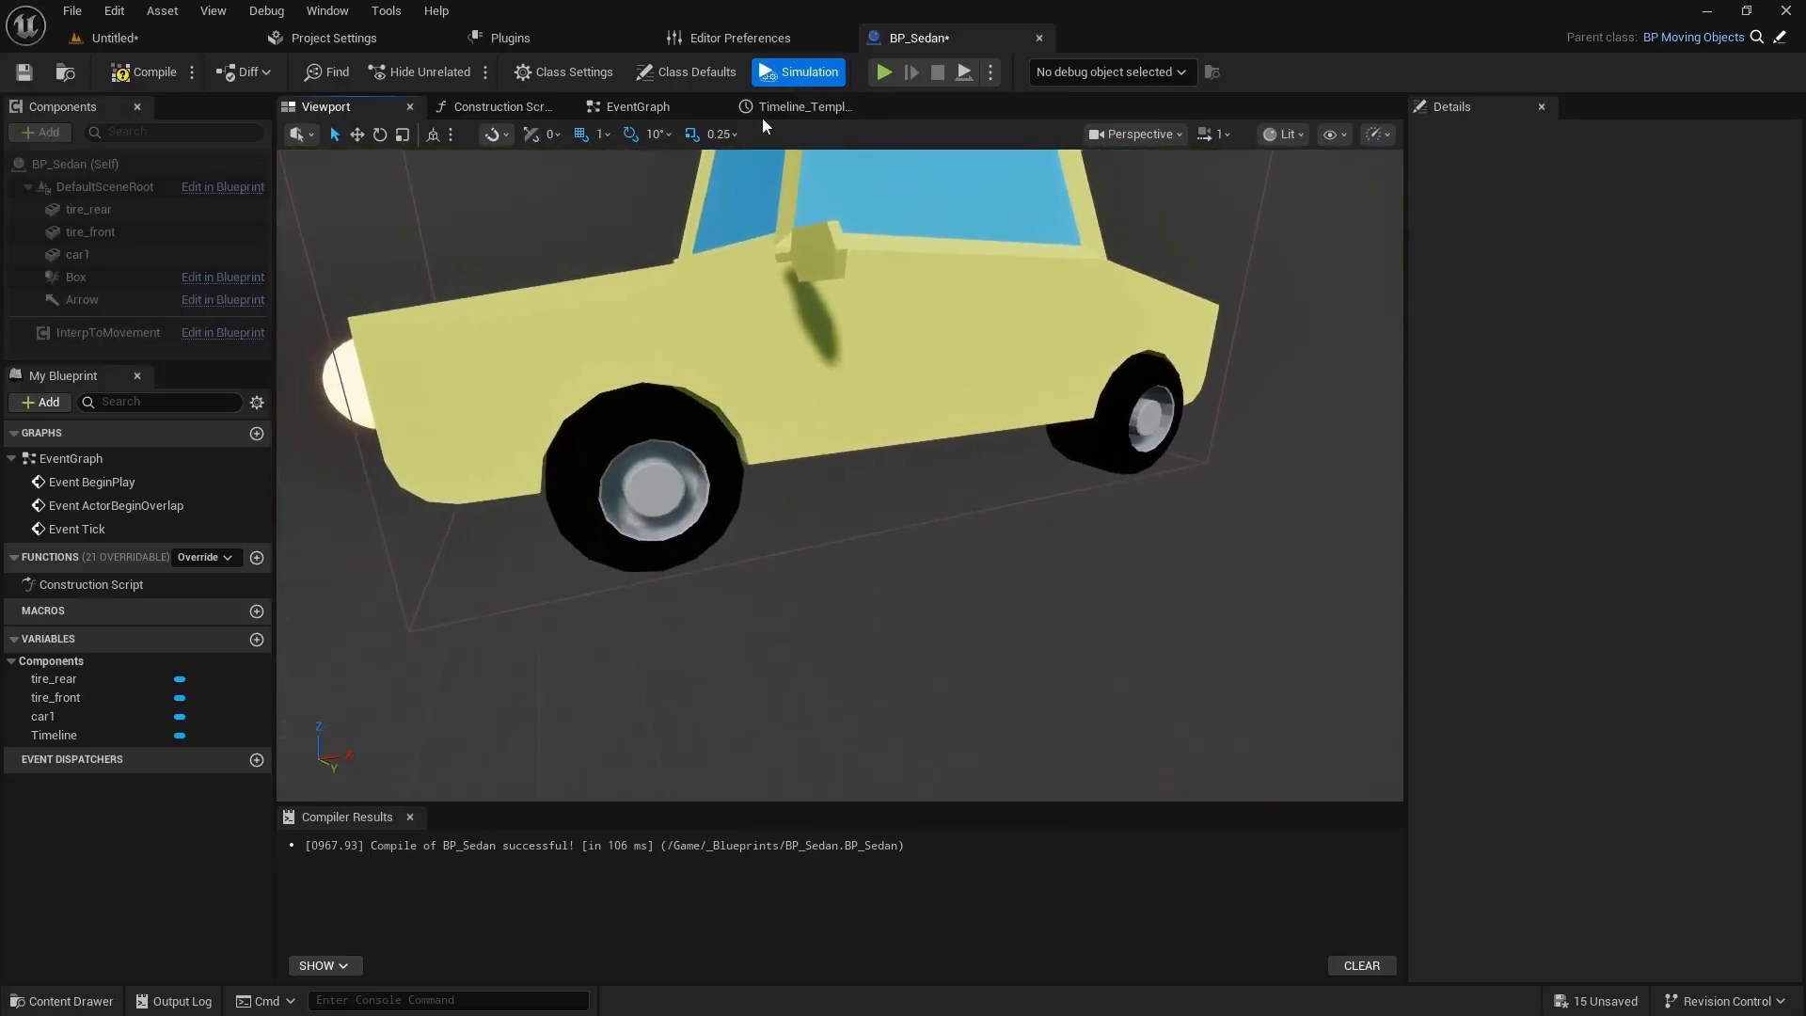
left_click(797, 73)
Compile BP_Sedan and run the simulation once more to check the tire rotation.
left_click(150, 71)
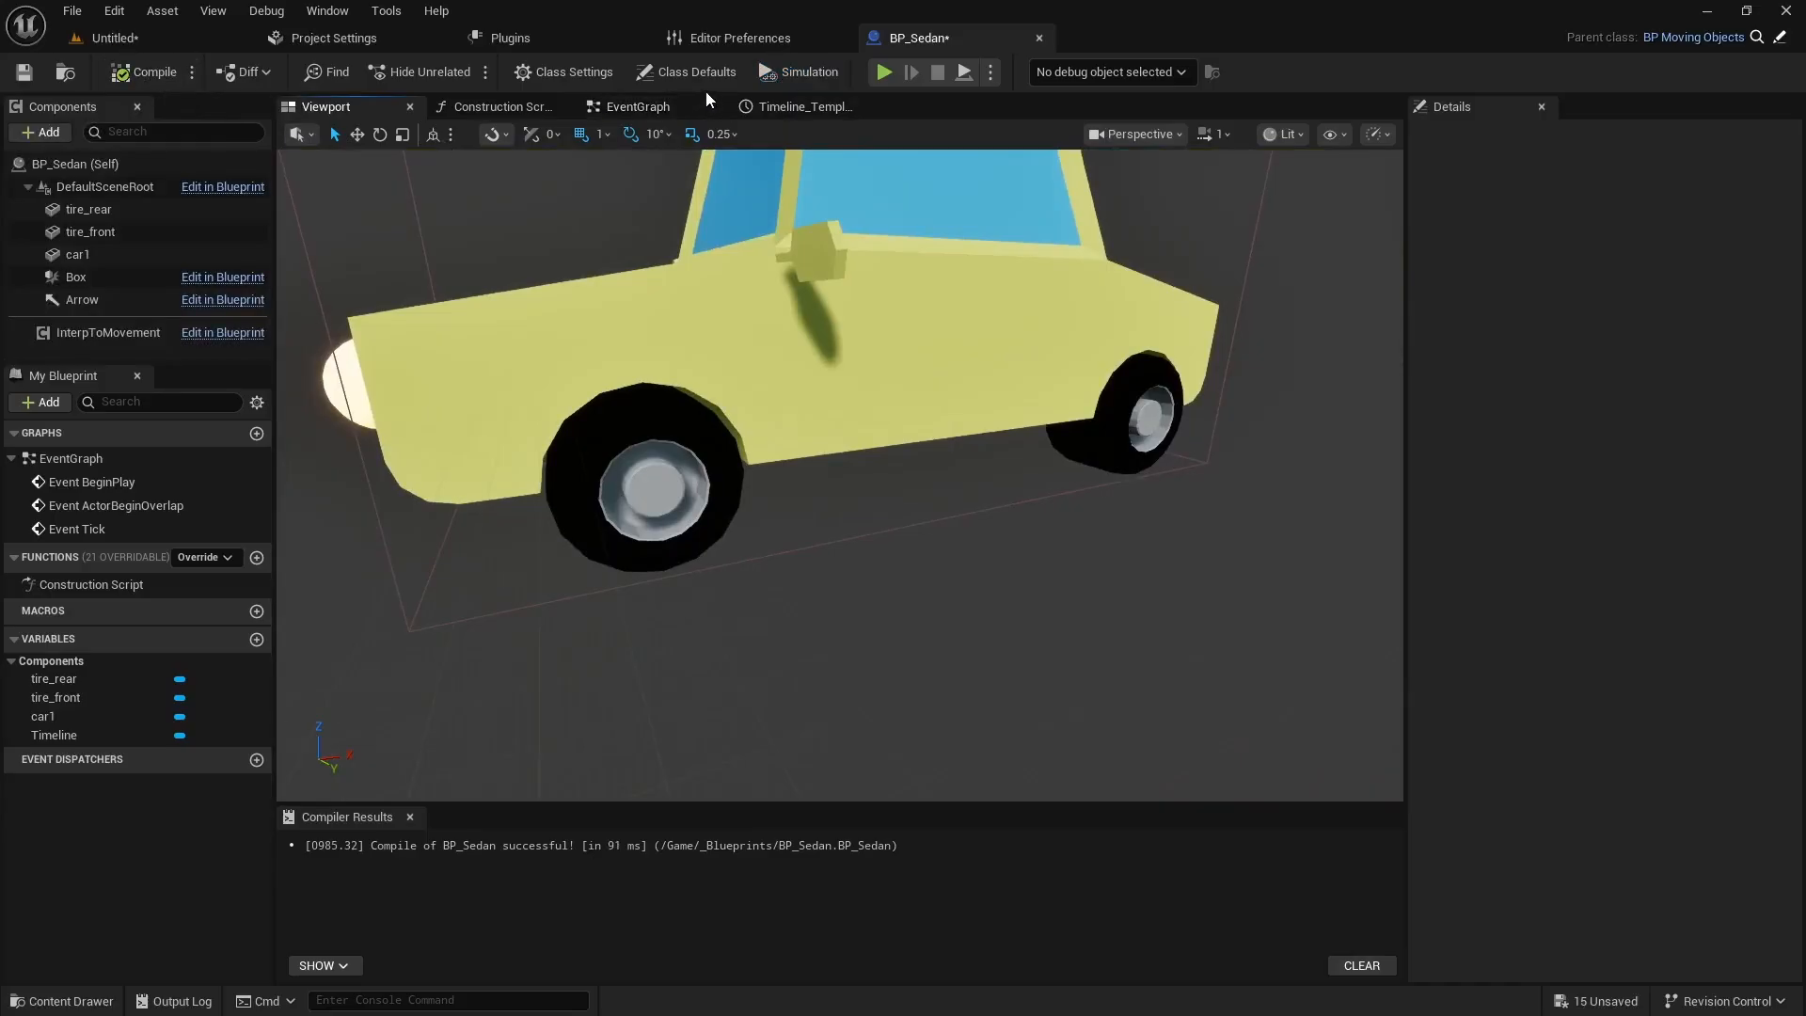
left_click(766, 72)
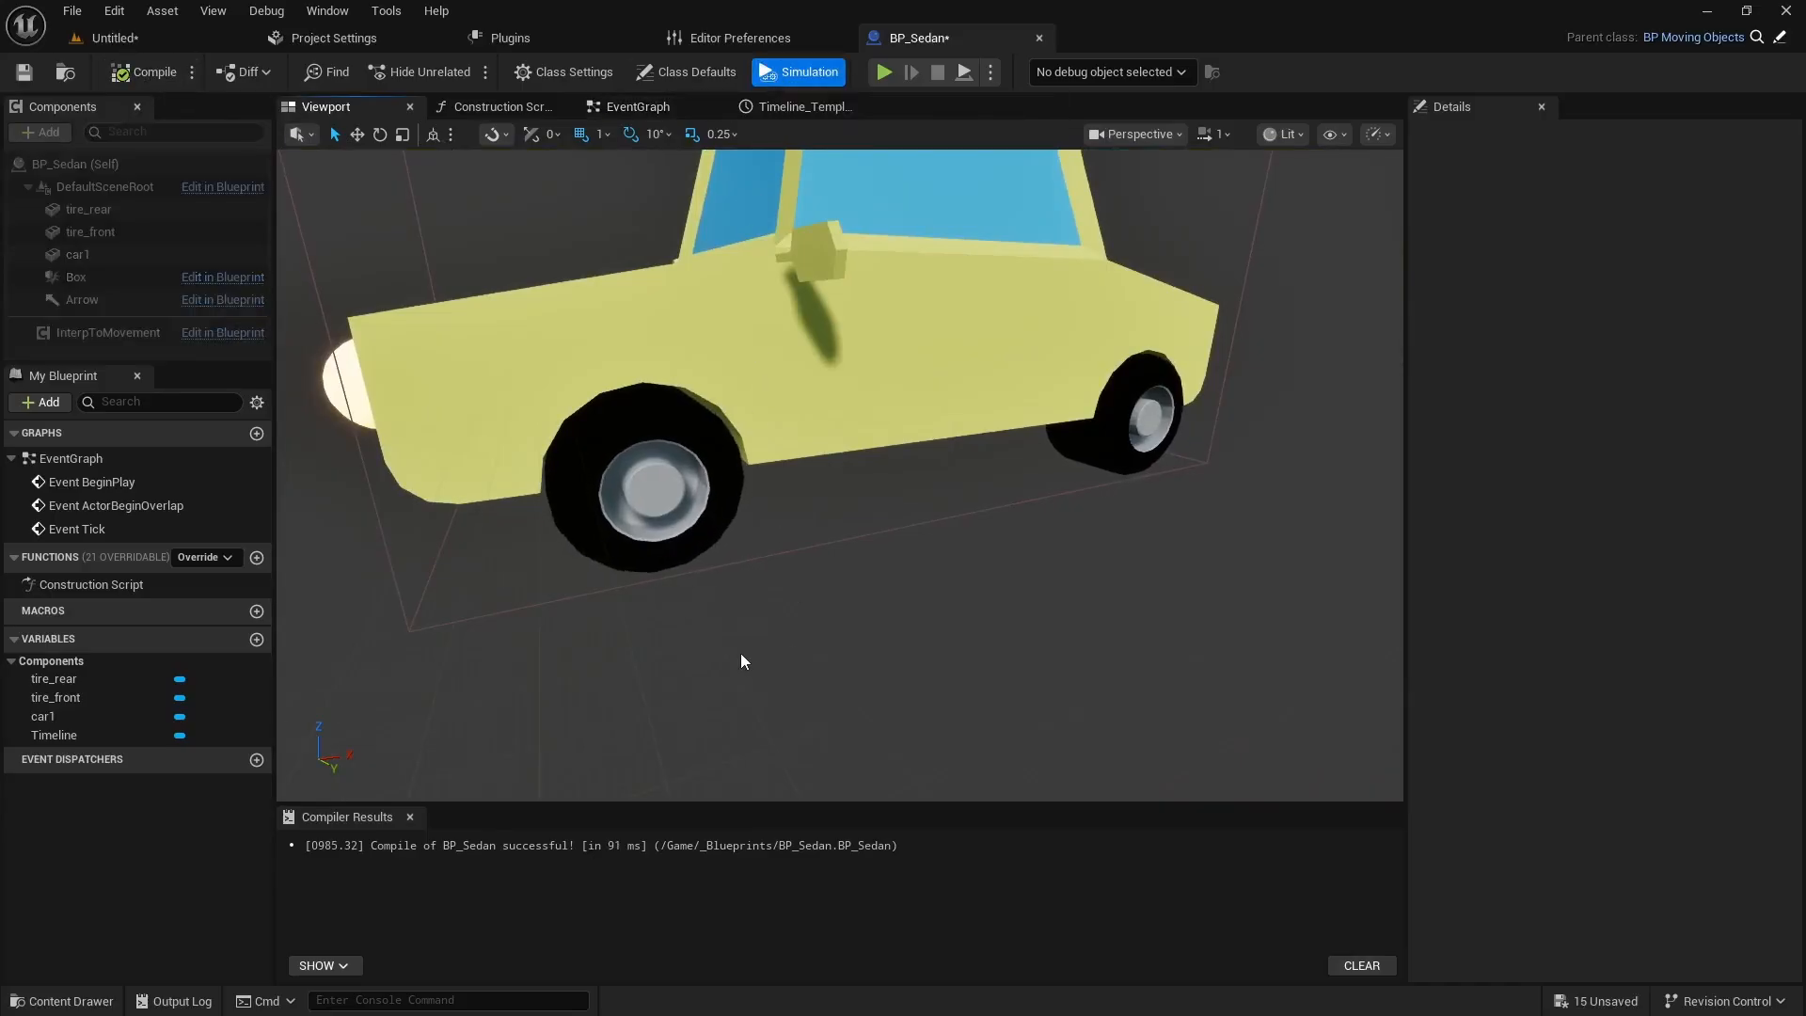
left_click(820, 73)
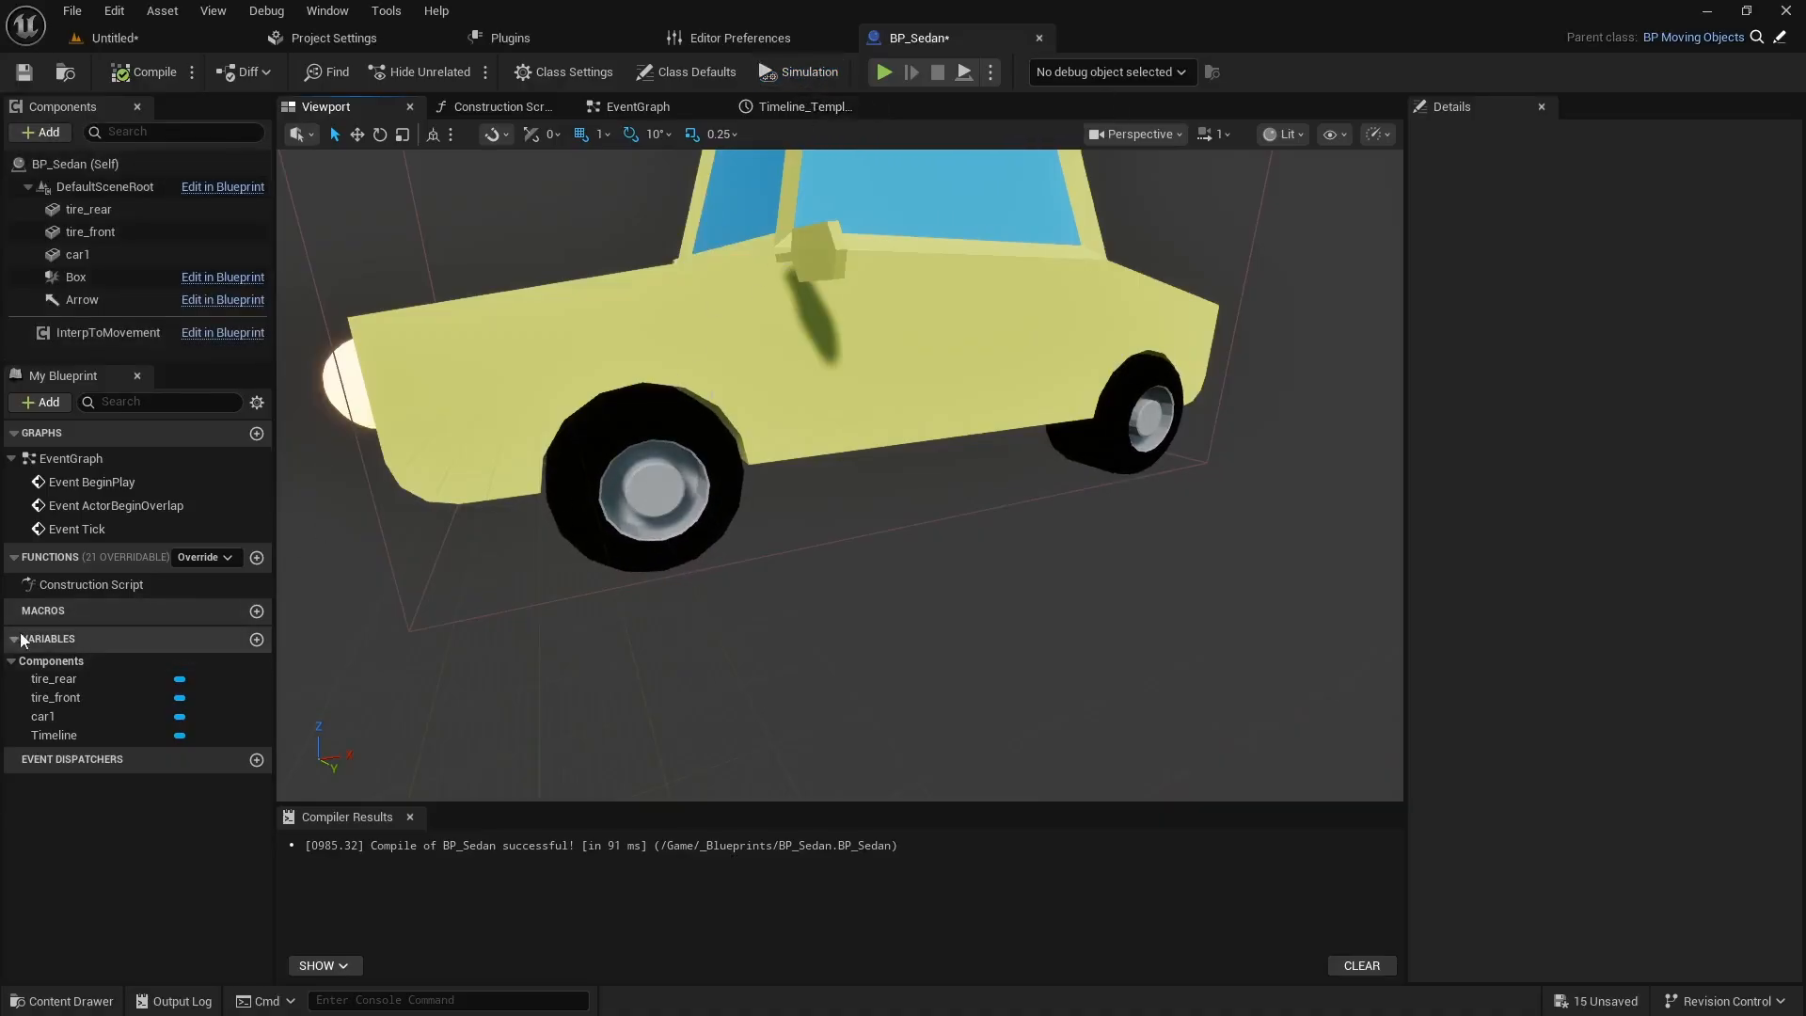
Add a new variable named TireSpeed to BP_Sedan.
left_click(257, 639)
type("tire")
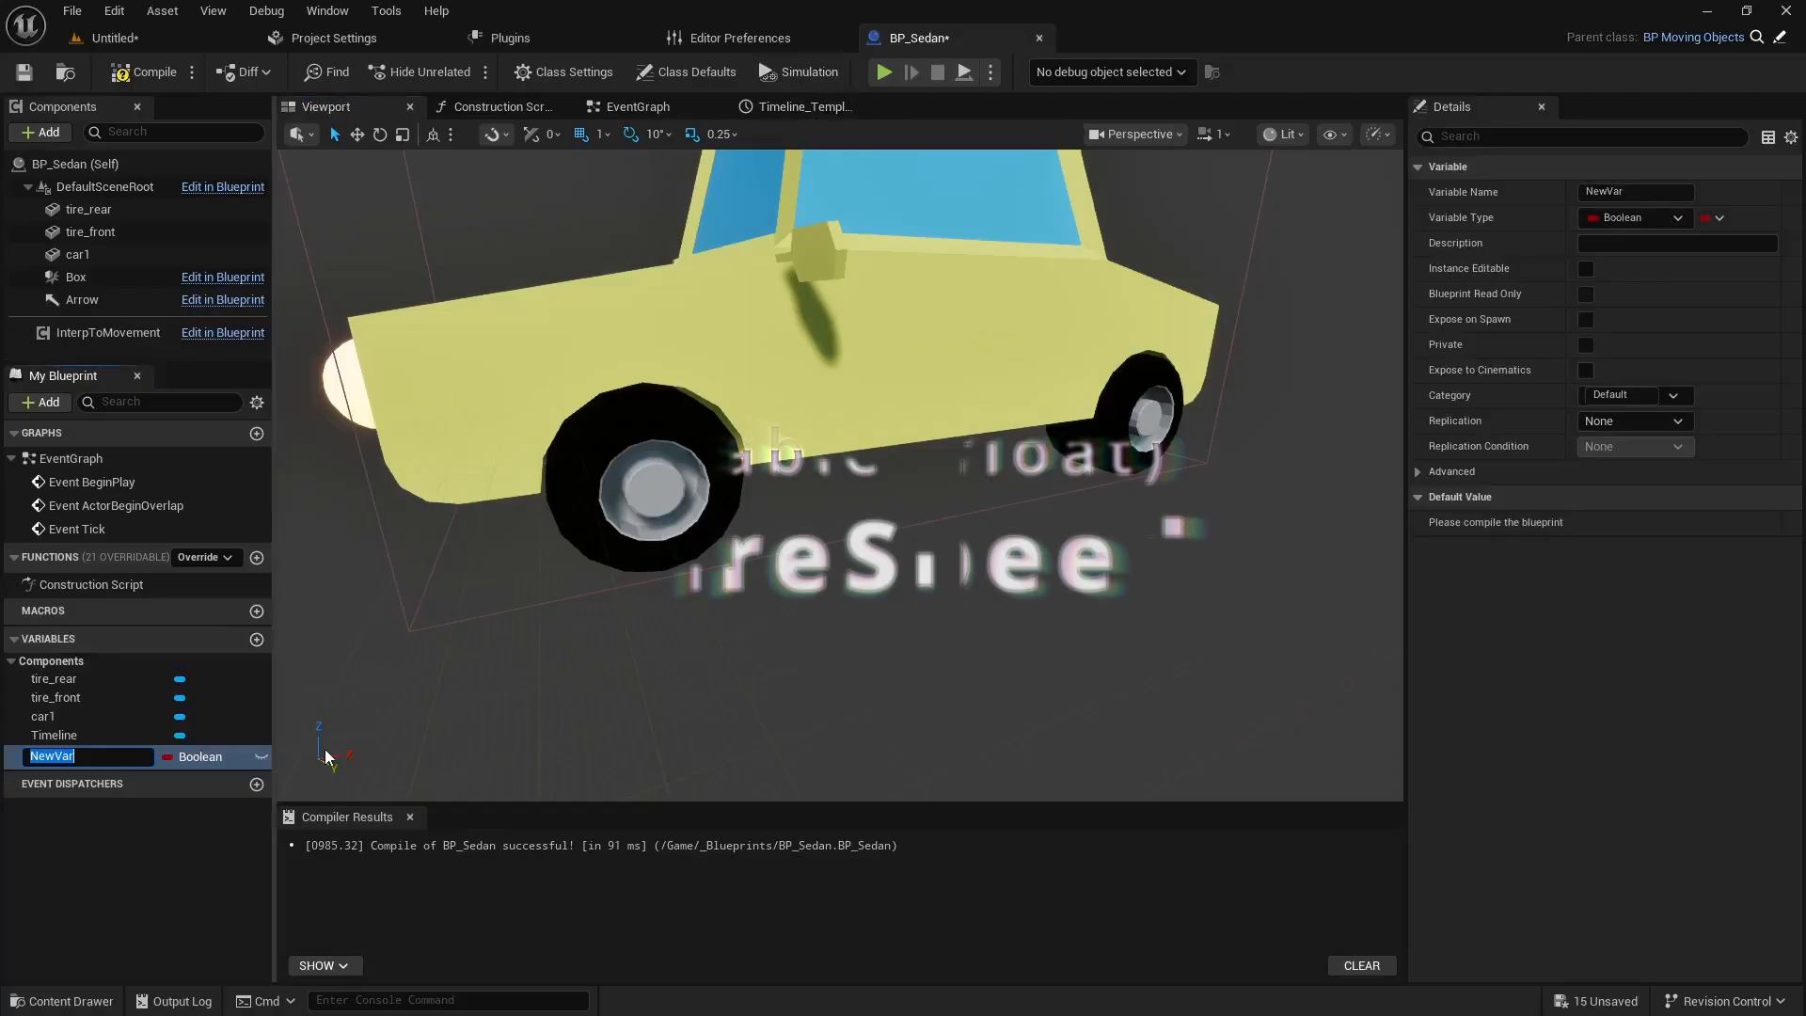
key("BackSpace")
key("BackSpace")
key("BackSpace")
key("BackSpace")
type("Tire")
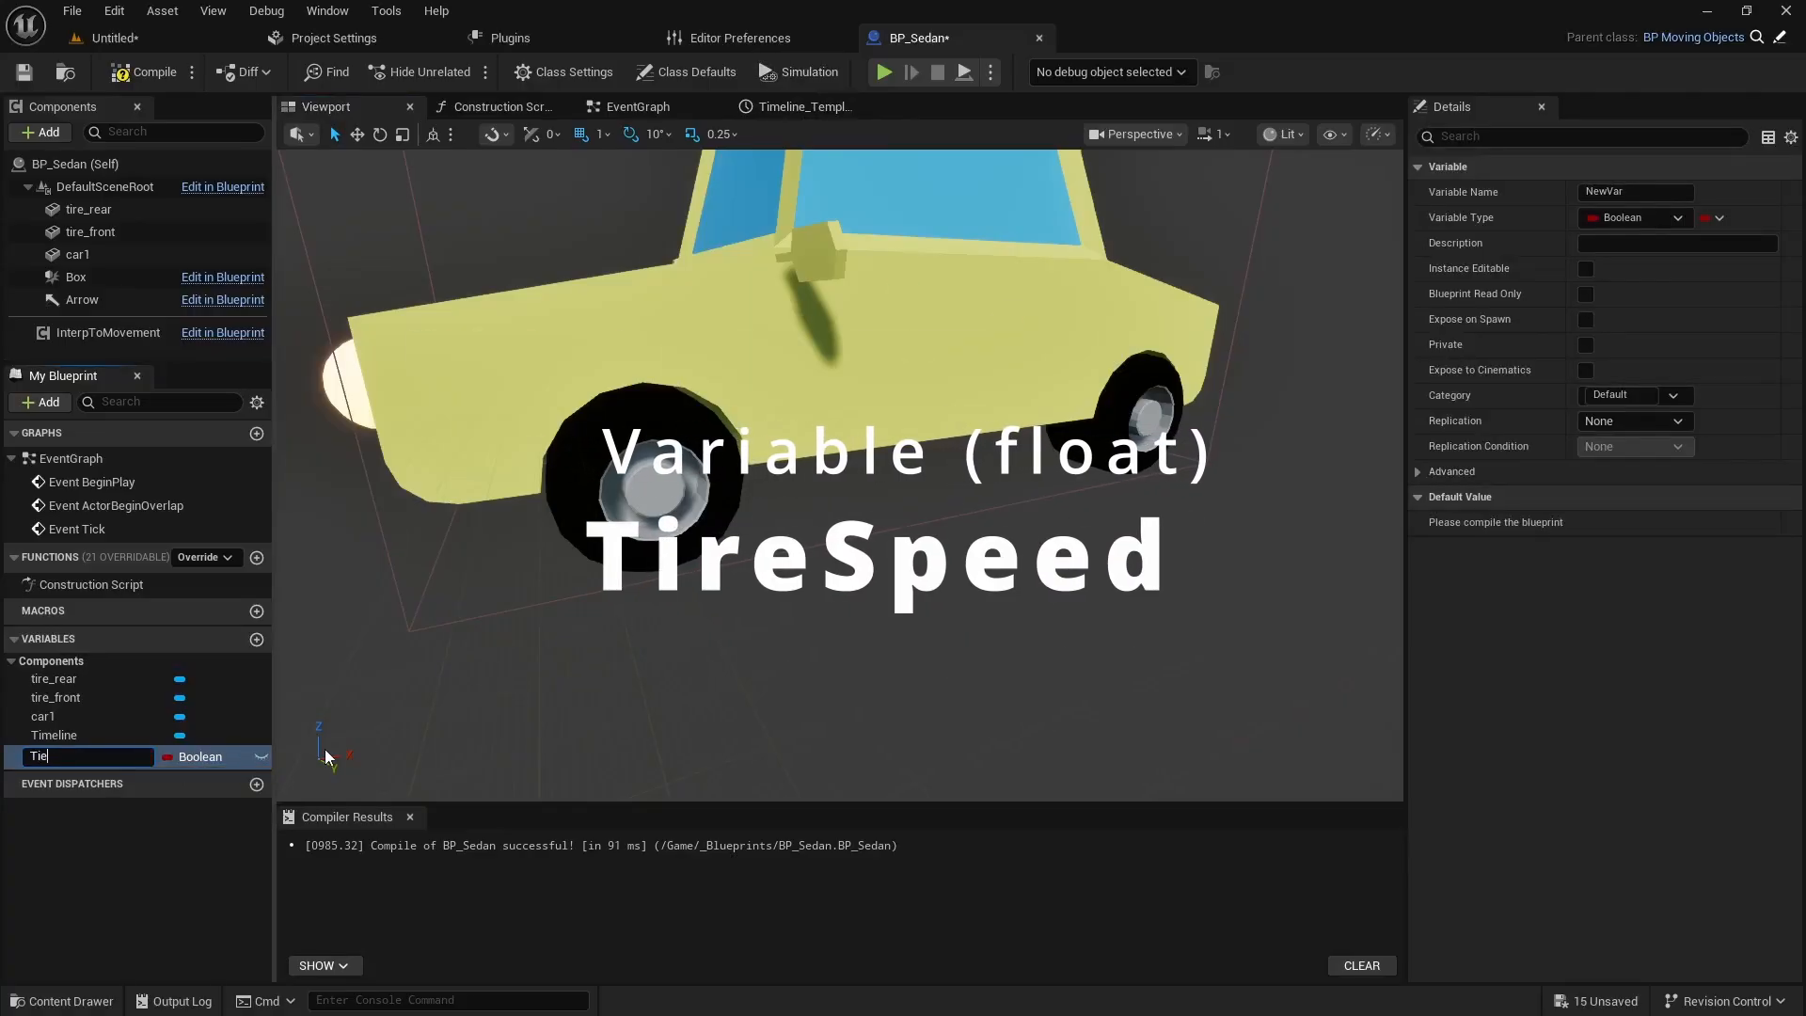
type("Speed")
key("Return")
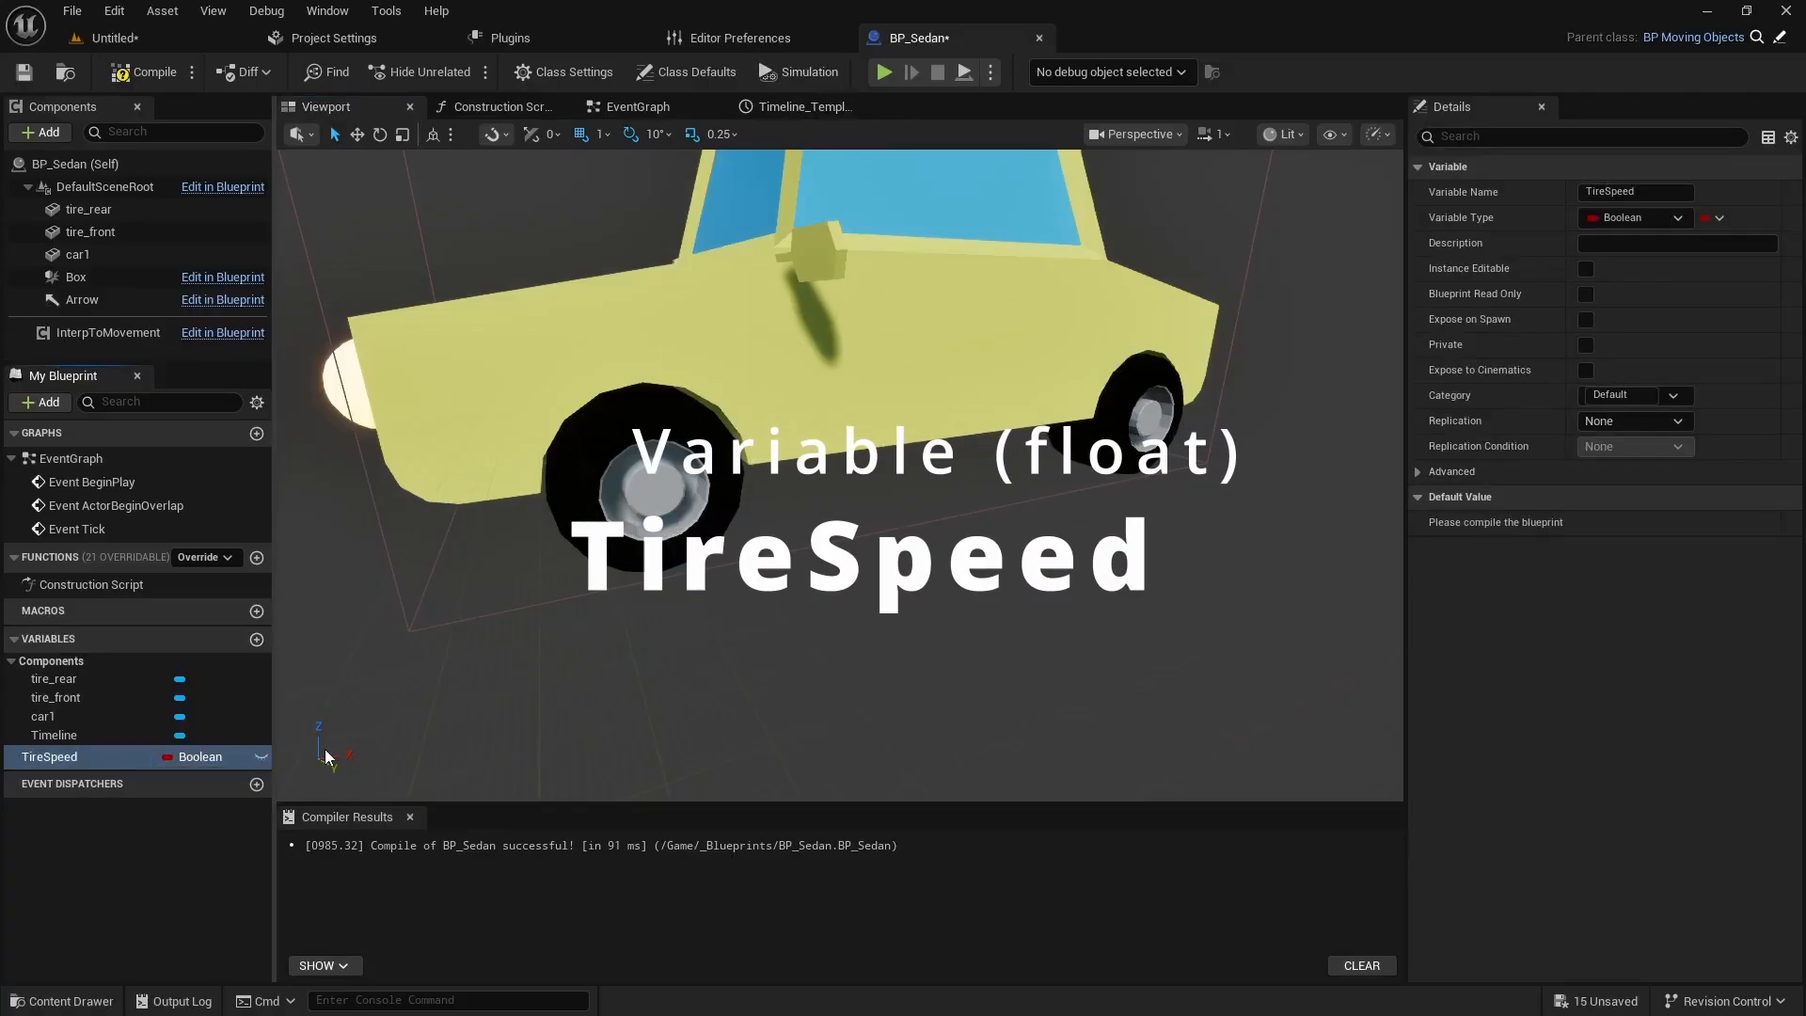
Change the TireSpeed variable's type to Float, make it instance editable, and compile BP_Sedan.
left_click(198, 756)
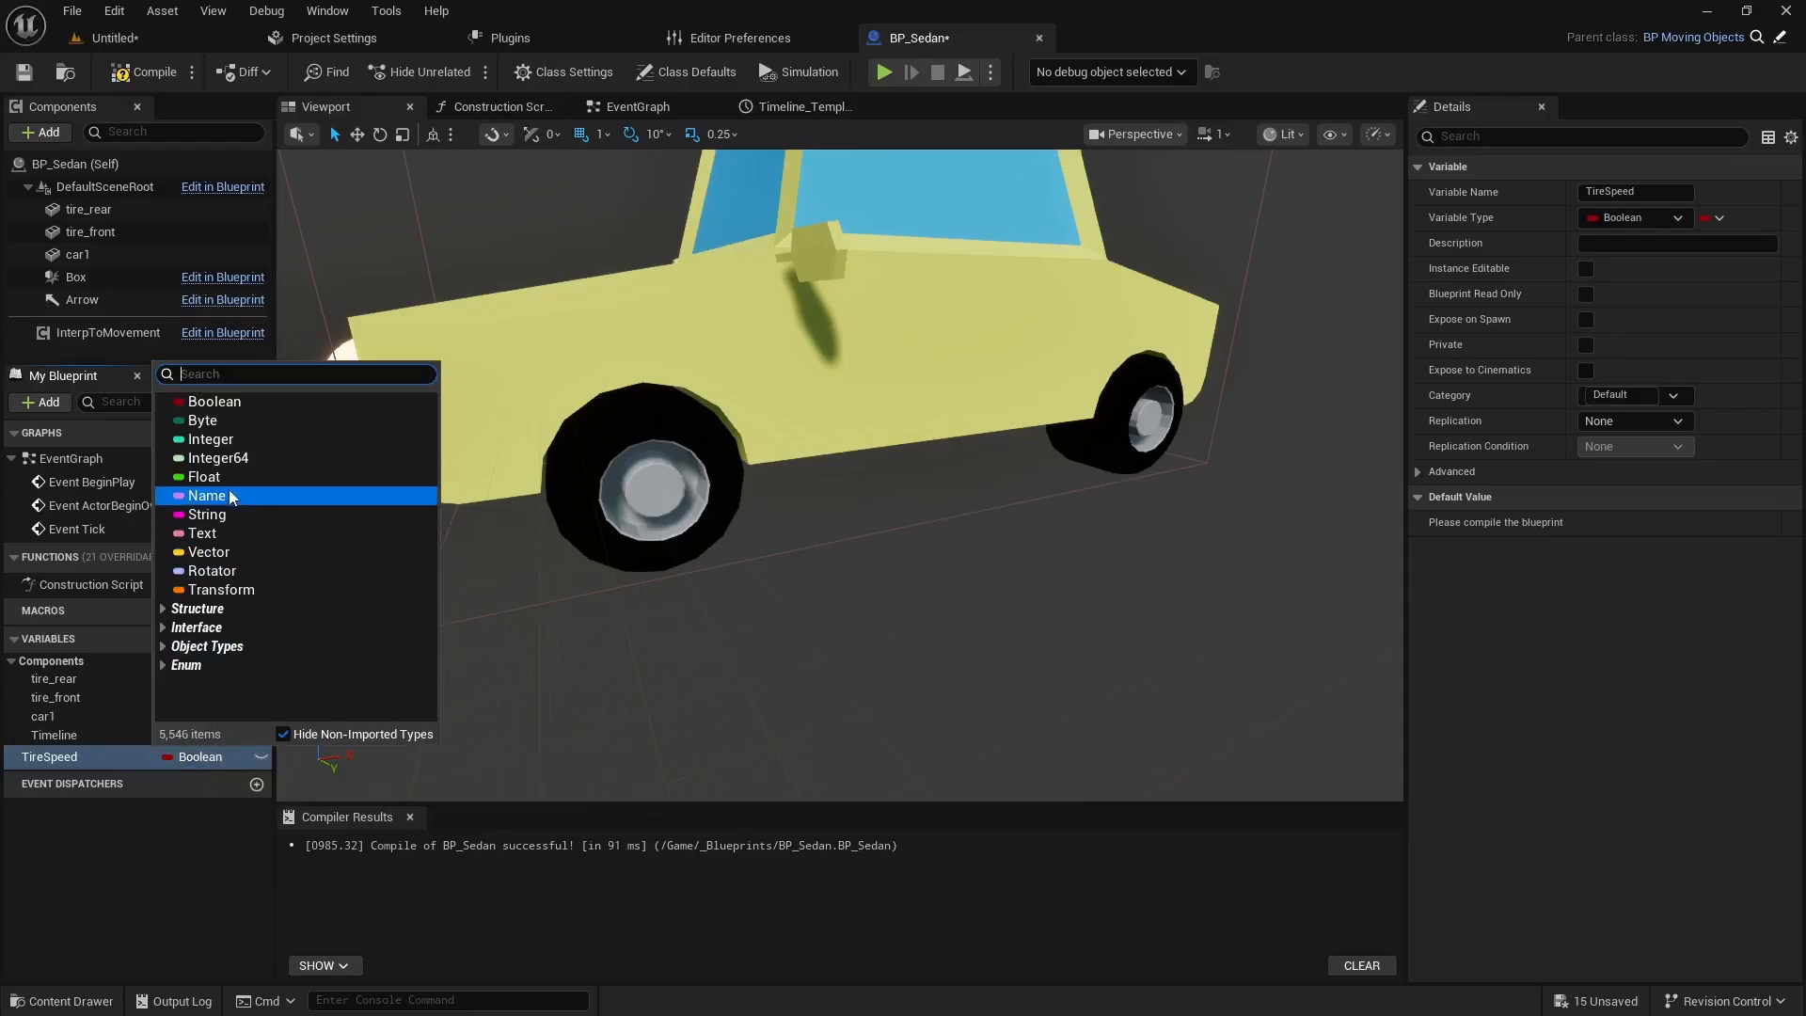
left_click(227, 483)
left_click(262, 757)
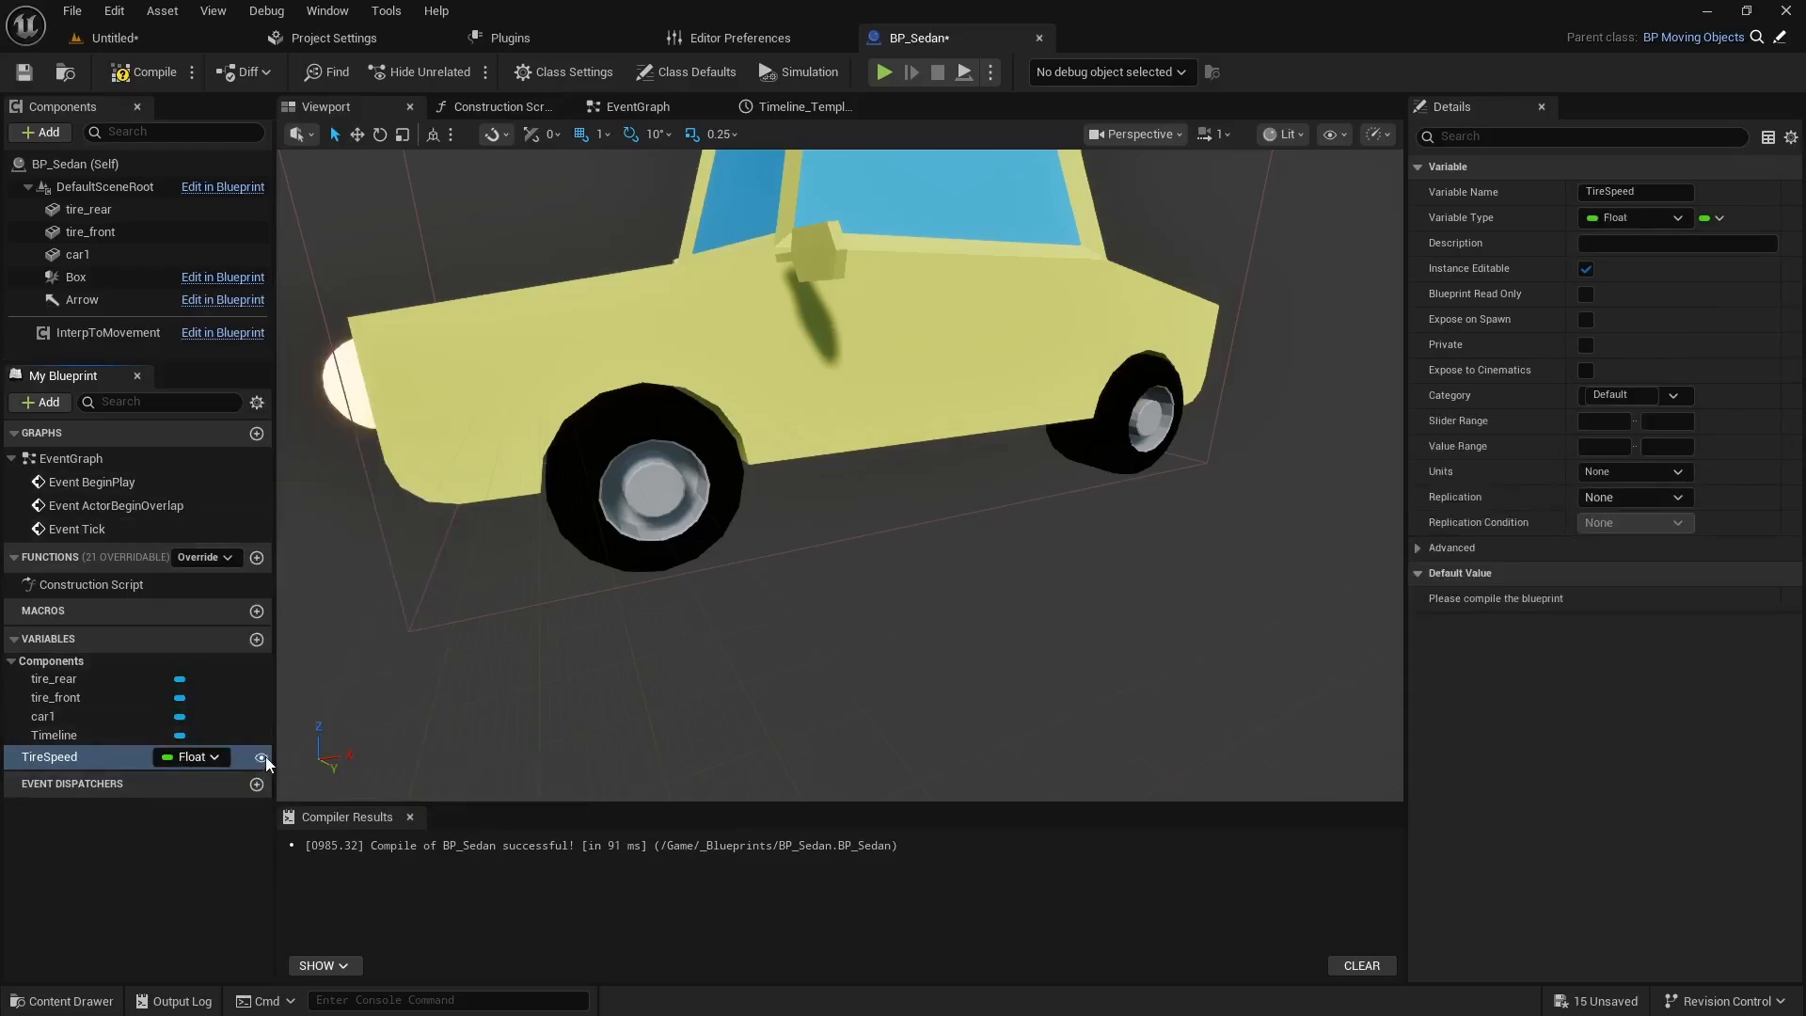
left_click(145, 72)
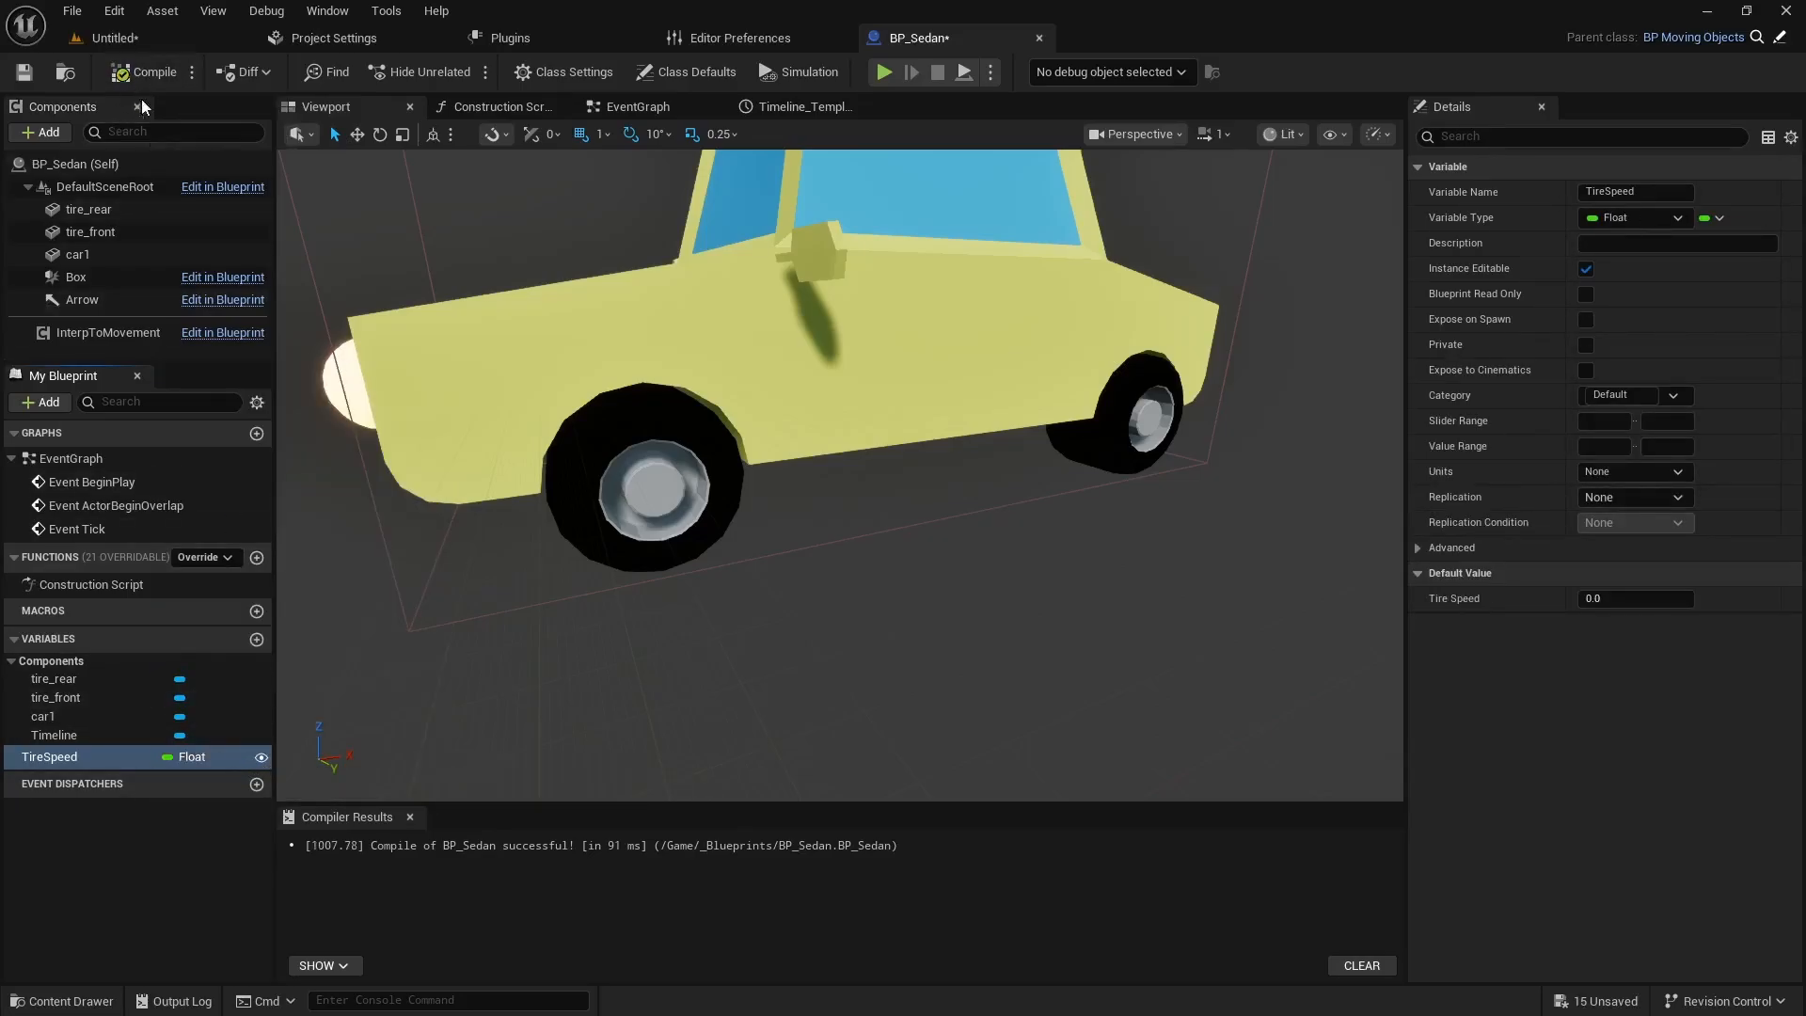
Set the TireSpeed variable's default value to 4.0 and compile BP_Sedan.
left_click(1628, 597)
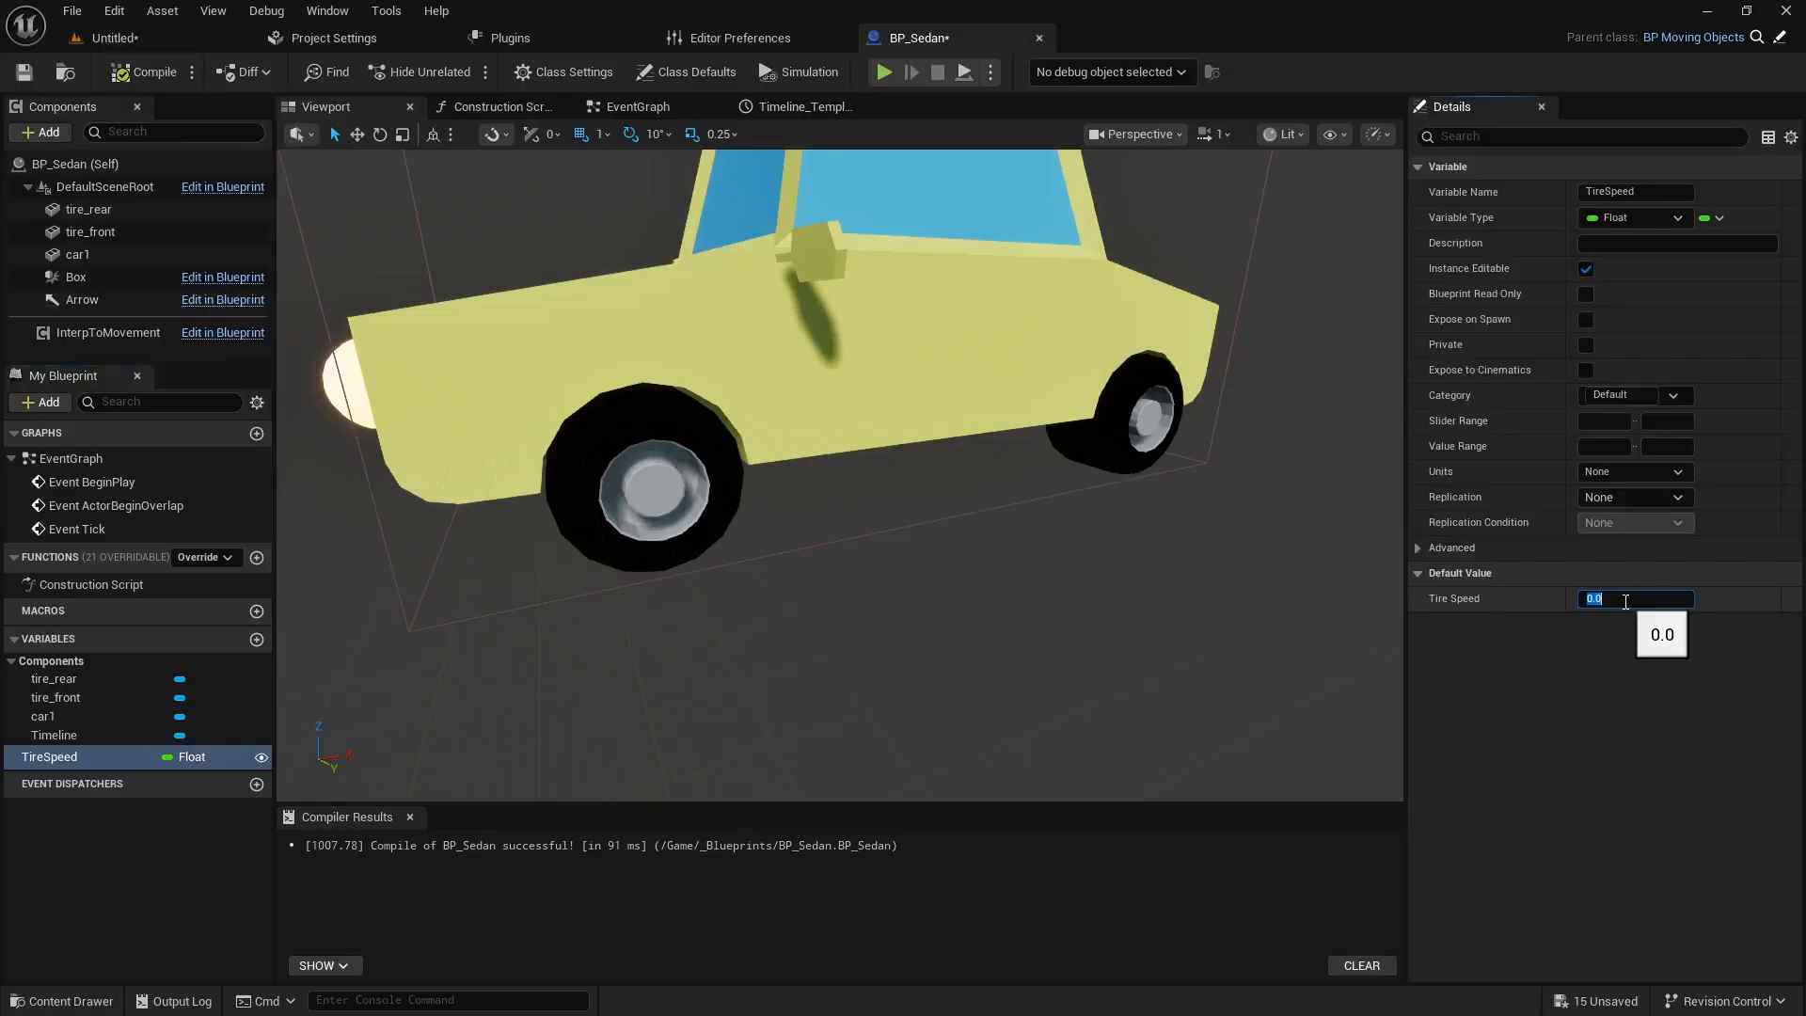
type("4")
key("Return")
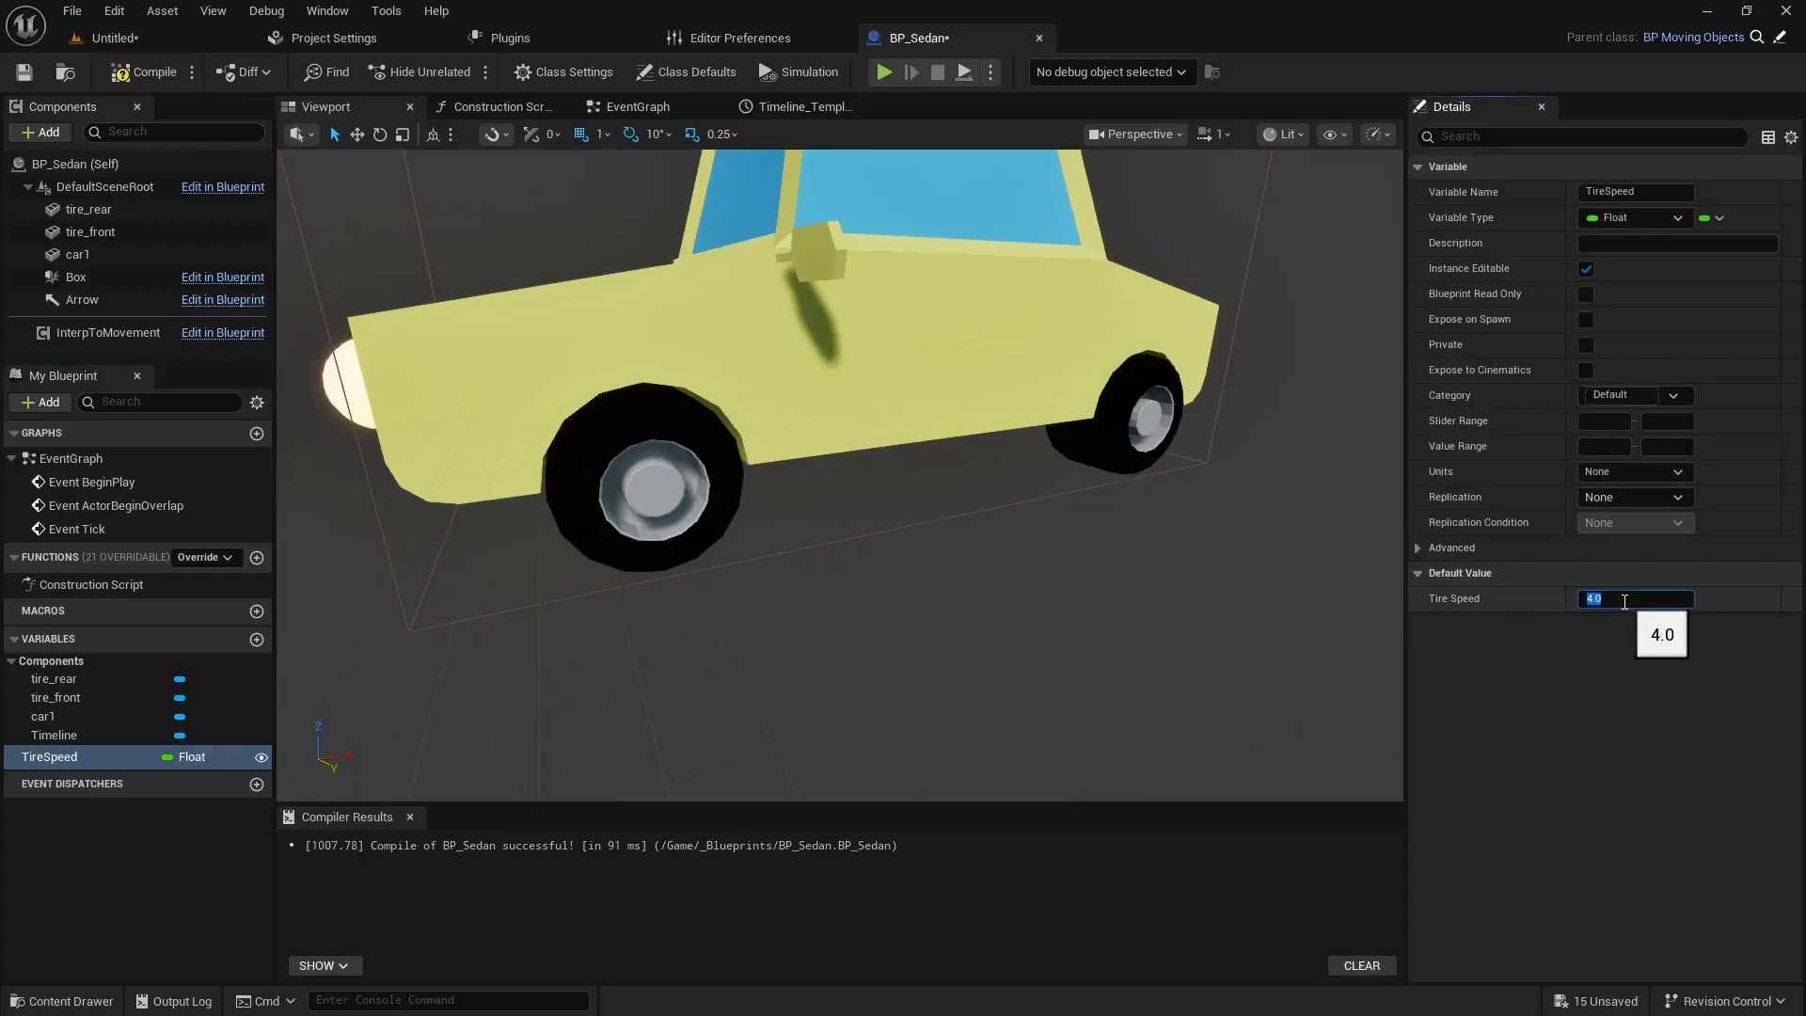
left_click(143, 71)
In the EventGraph, insert a Multiply node between the Timeline's Tire Rotation output and New Rotation Y (Pitch) of Set Relative Rotation.
left_click(674, 110)
right_click_drag(849, 562, 890, 550)
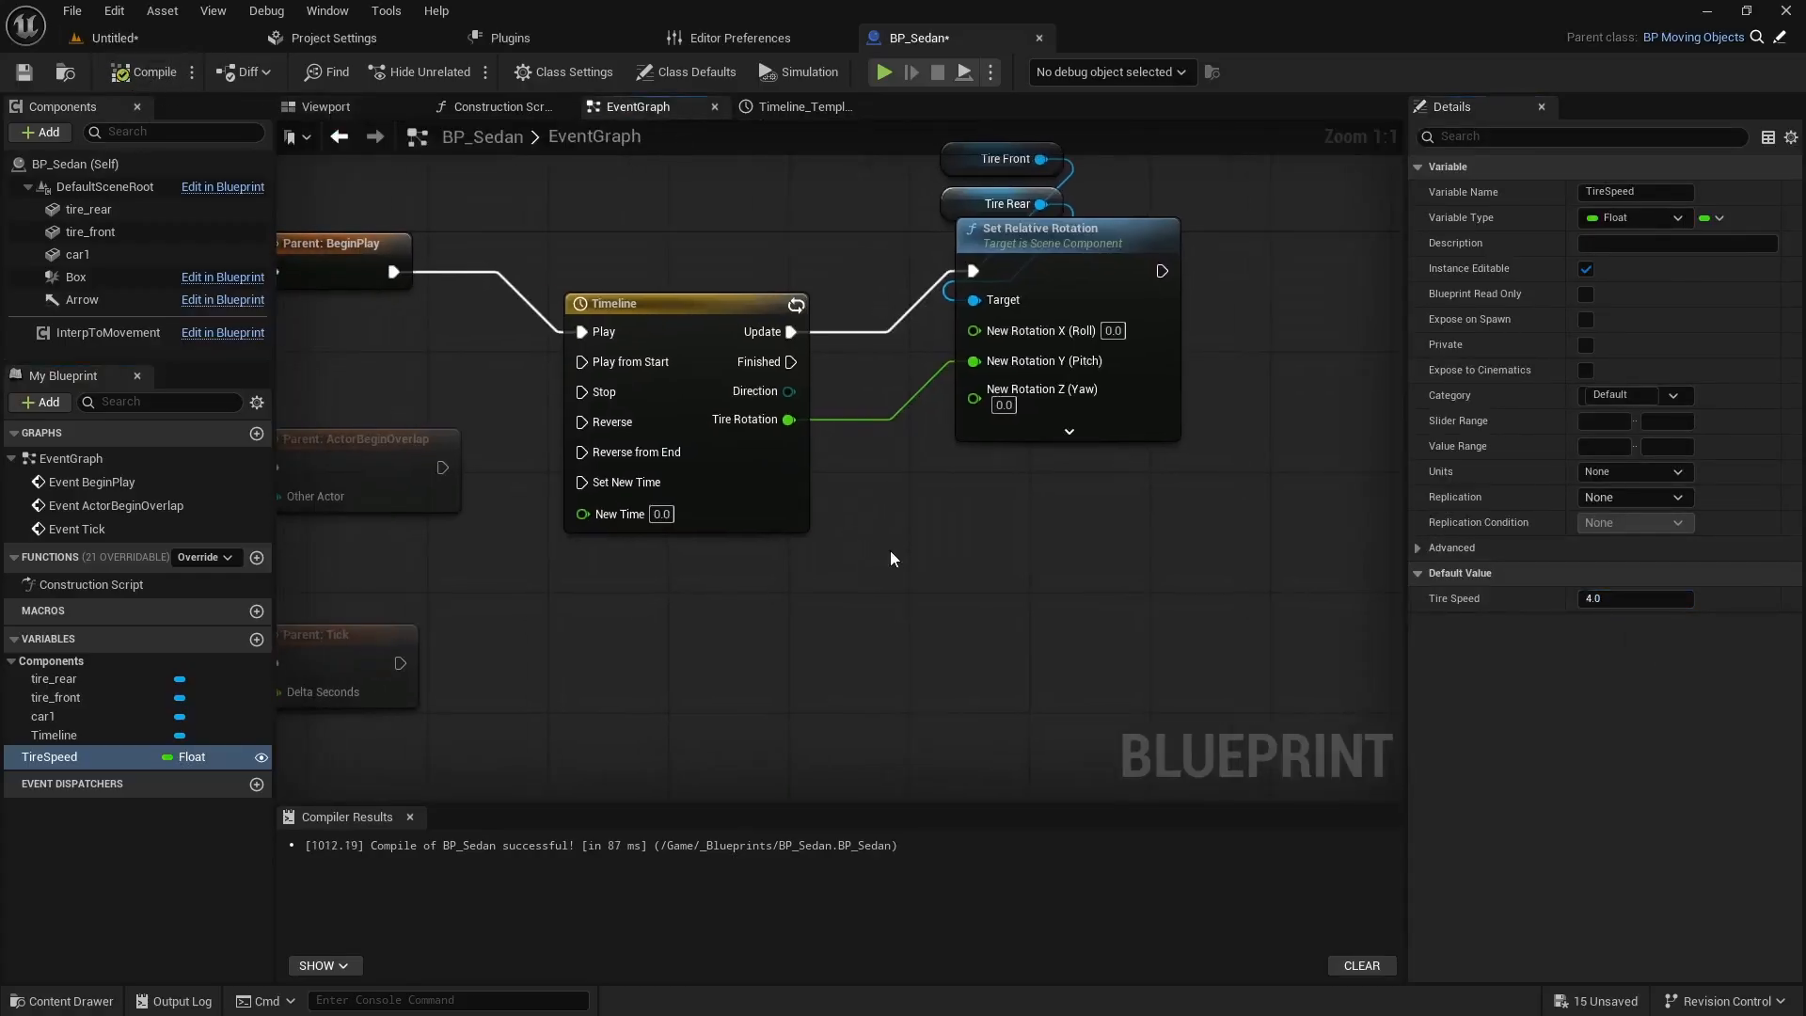
right_click_drag(1057, 550, 1047, 572)
left_click_drag(1176, 496, 925, 183)
left_click_drag(1059, 284, 1125, 279)
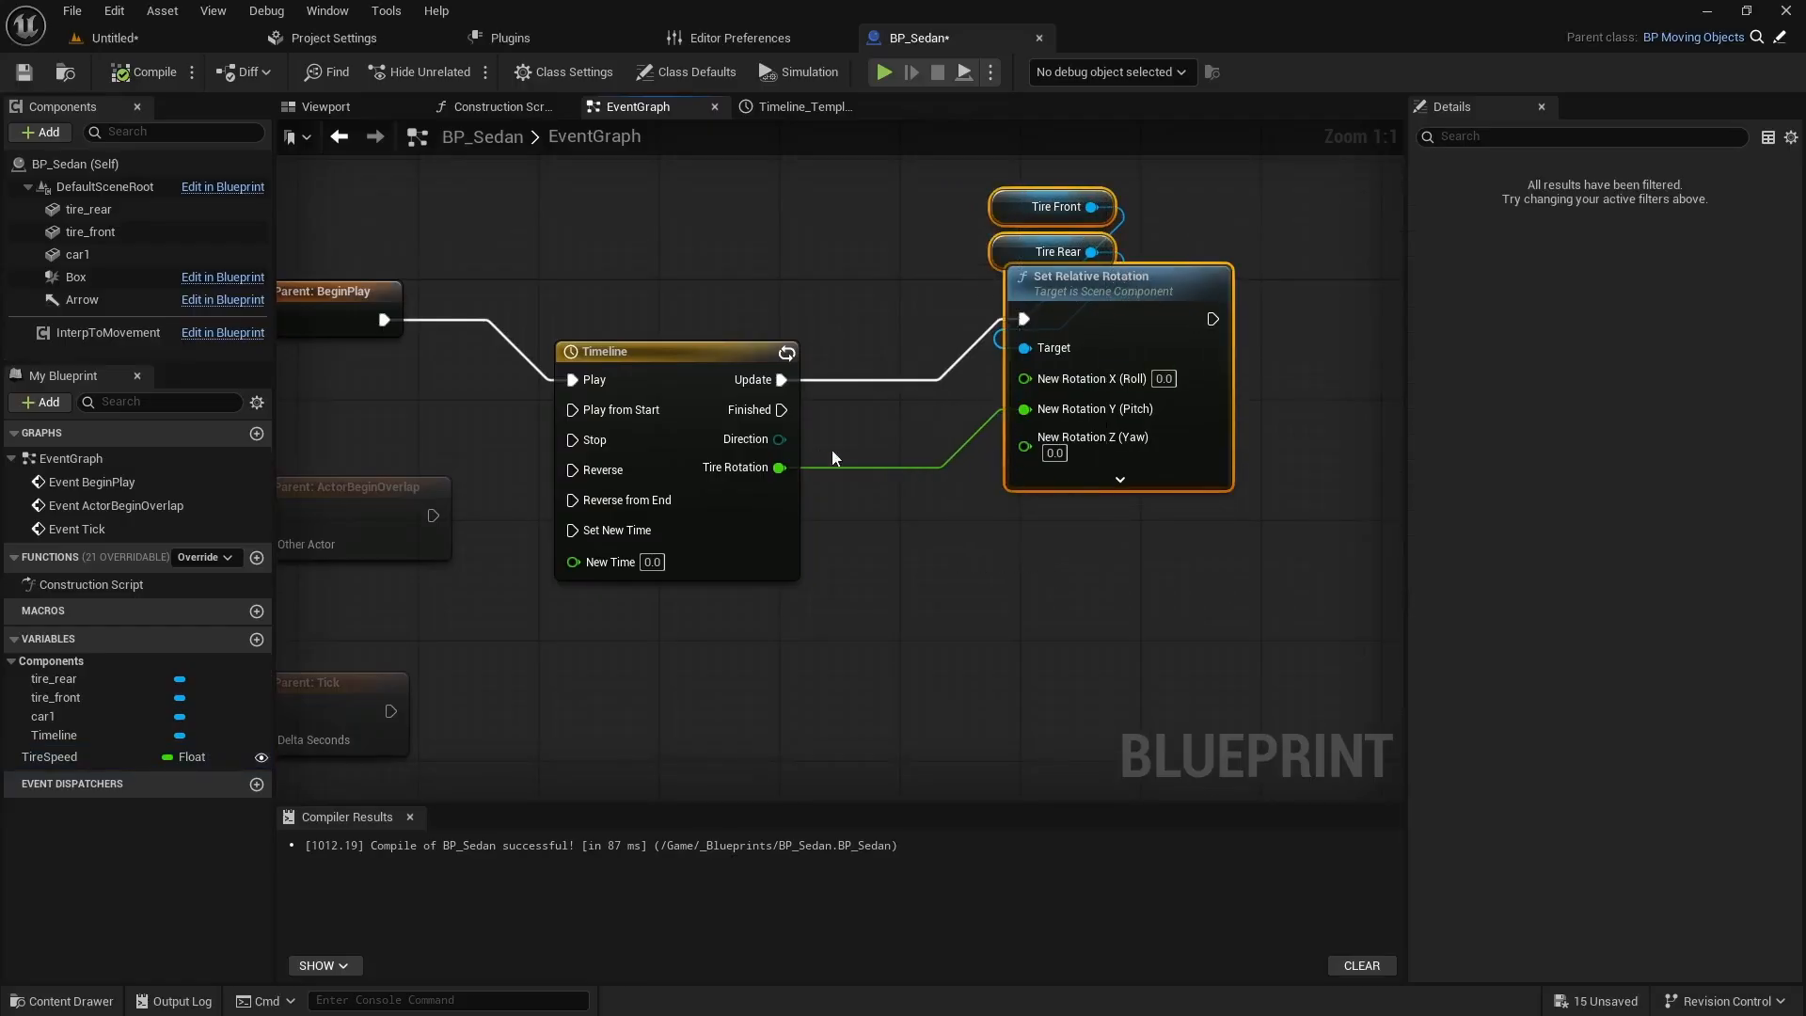
left_click_drag(779, 467, 852, 489)
type("mult")
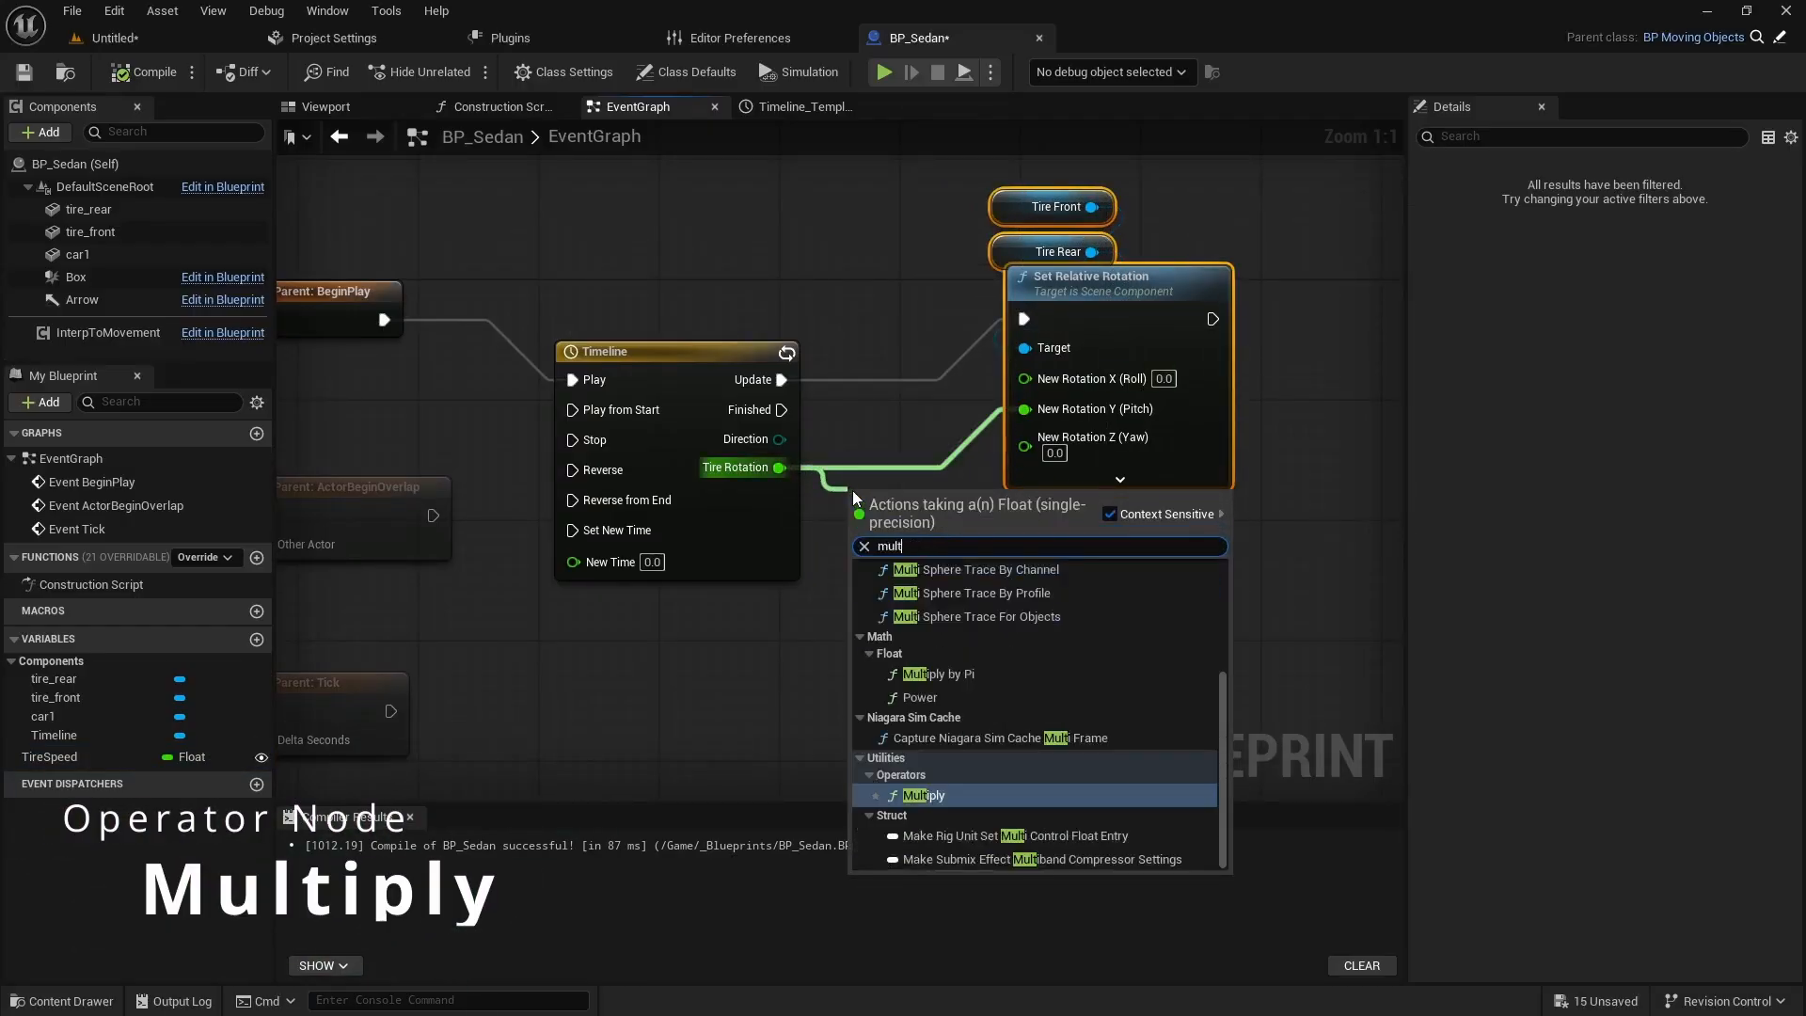
key("Return")
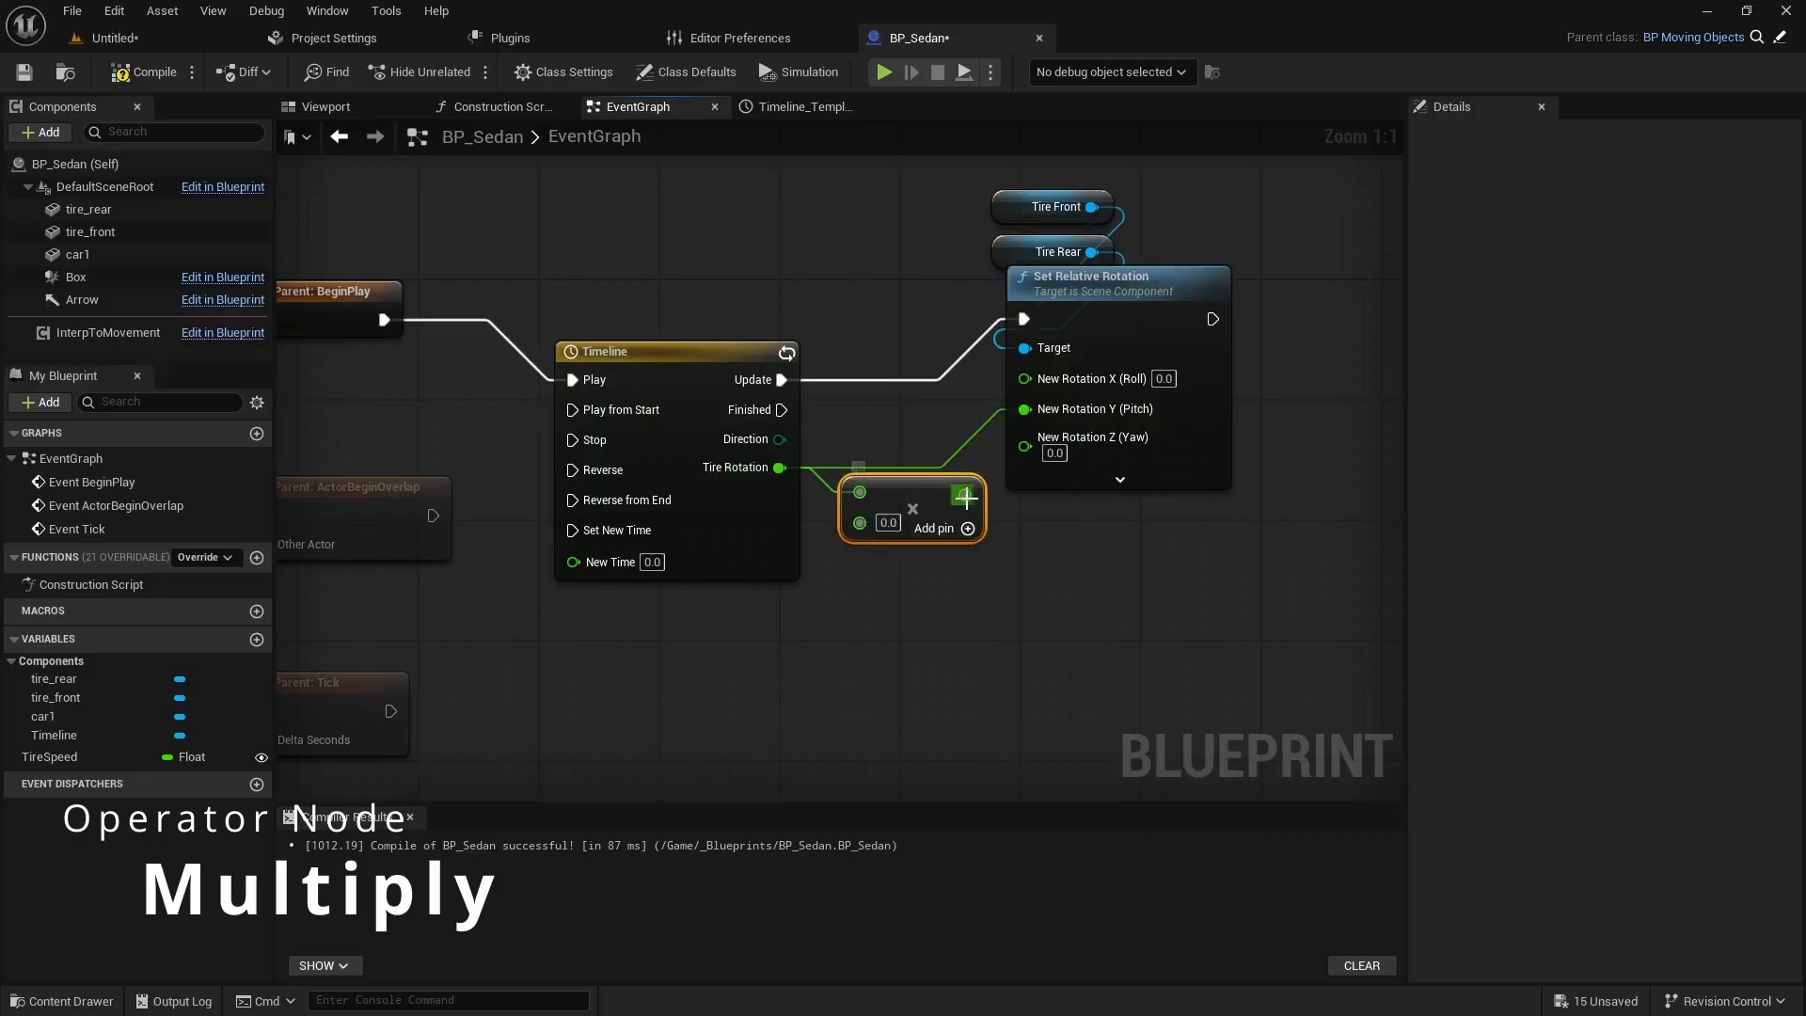
left_click_drag(965, 495, 1023, 414)
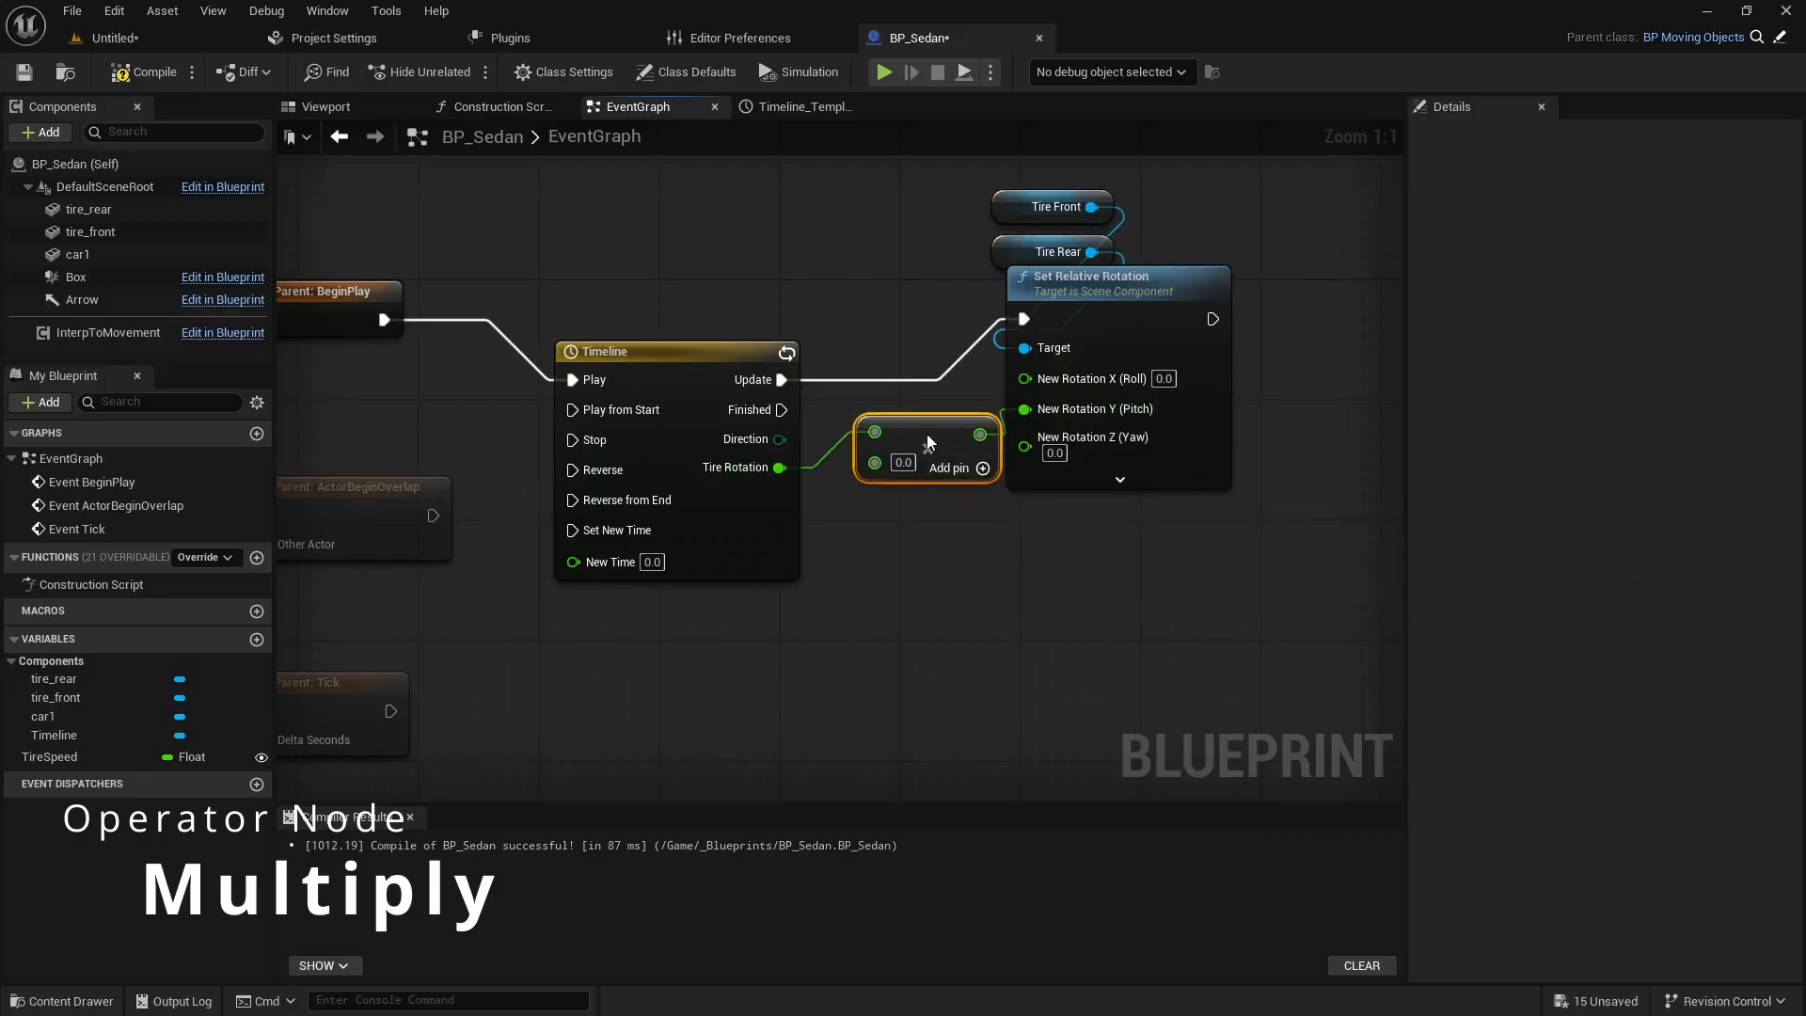
left_click_drag(922, 487, 907, 487)
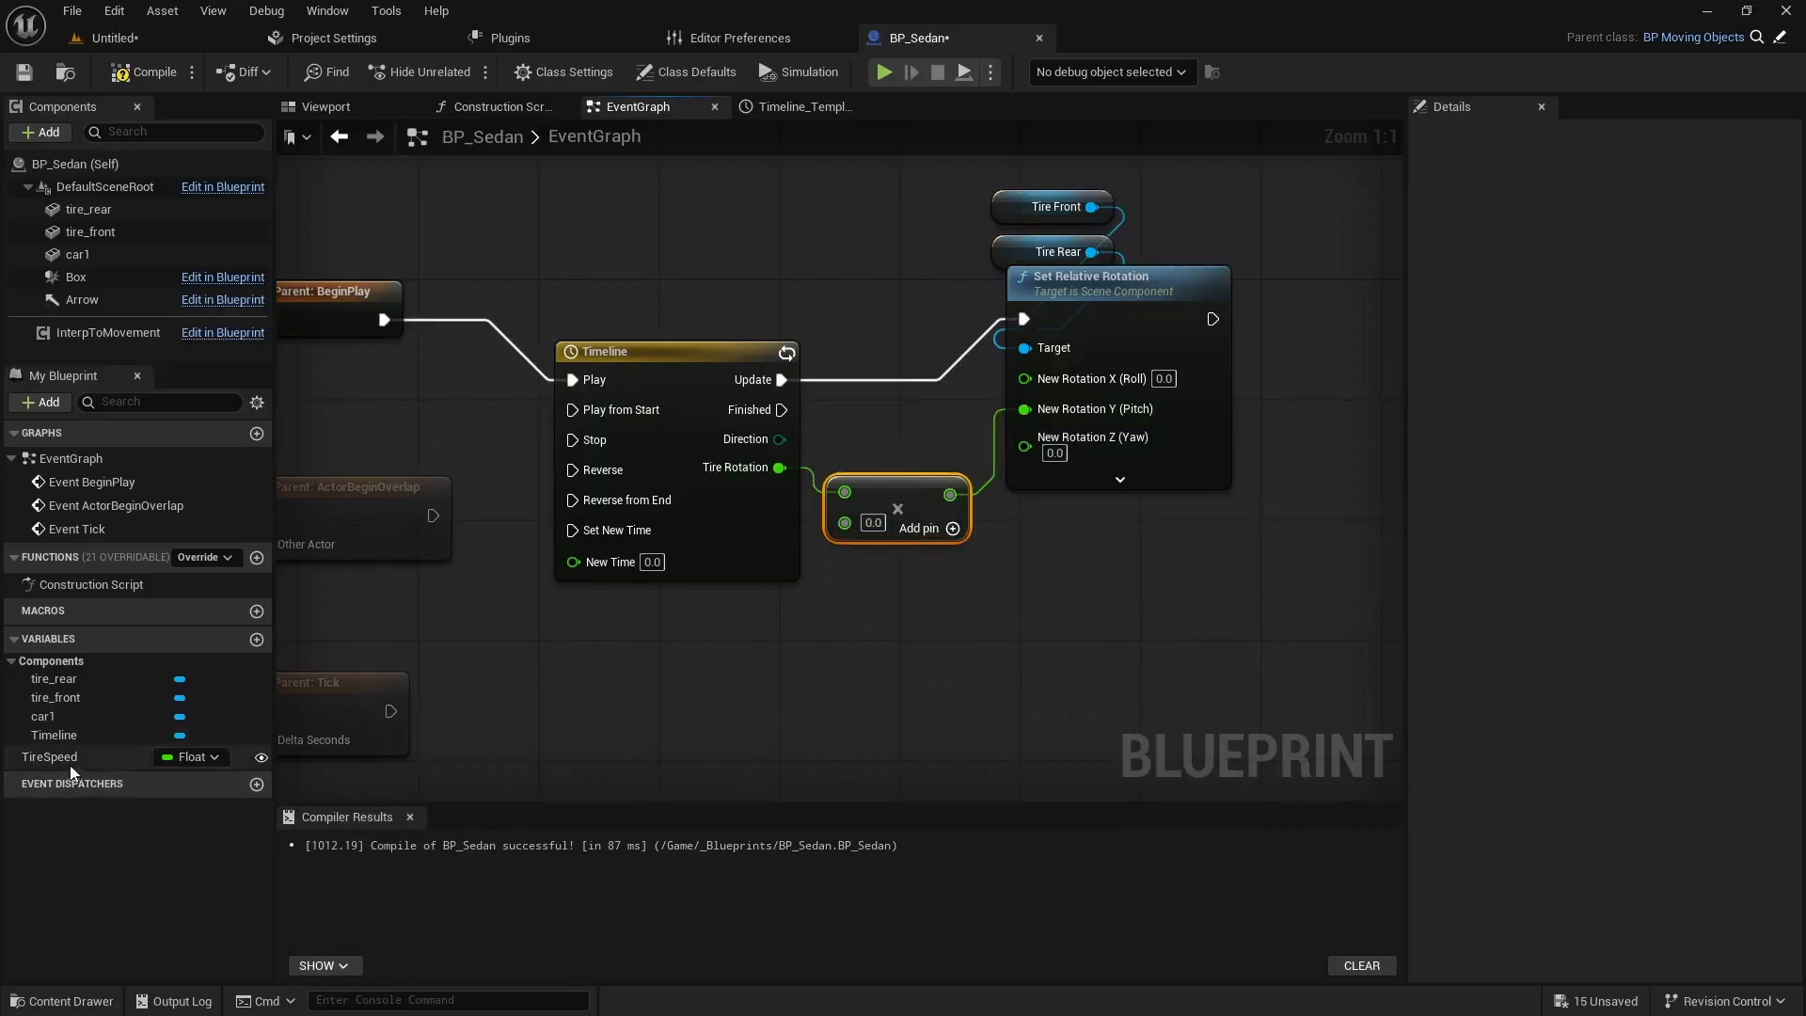
Connect a TireSpeed getter to the Multiply node's second input, tidy the Timeline node's placement, and compile BP_Sedan.
left_click_drag(56, 756, 877, 562)
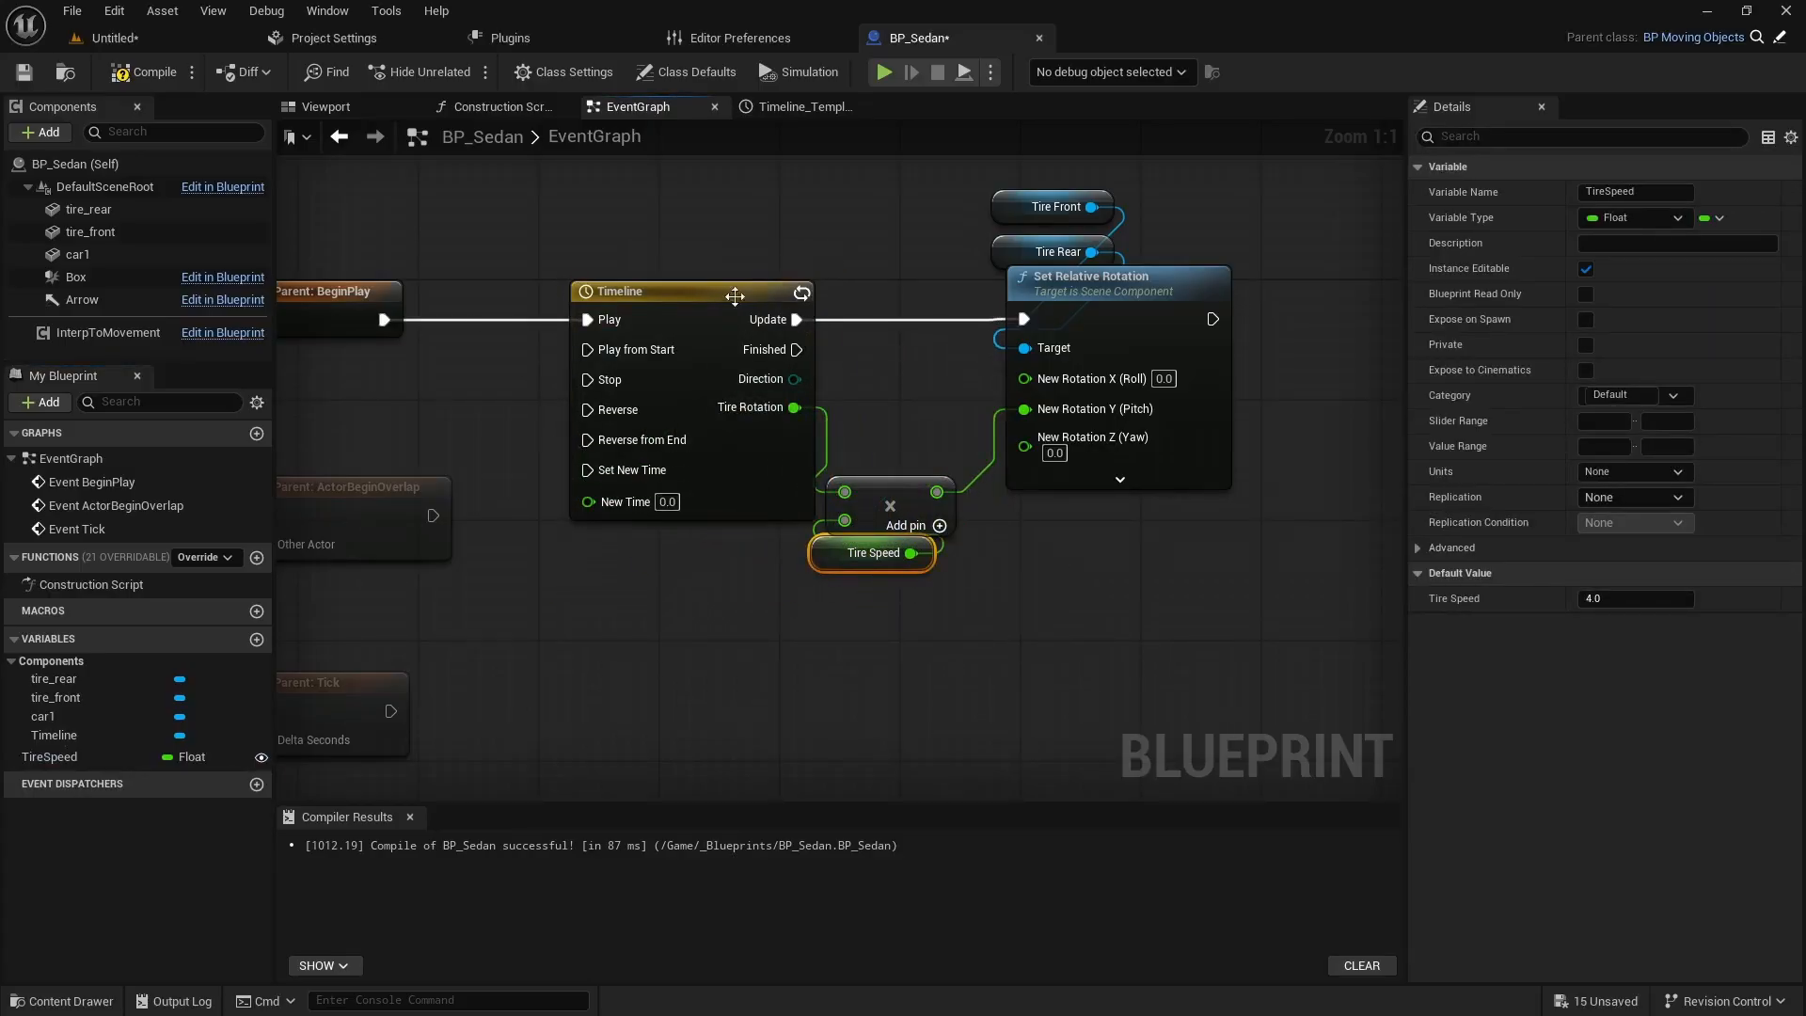
left_click_drag(735, 296, 720, 357)
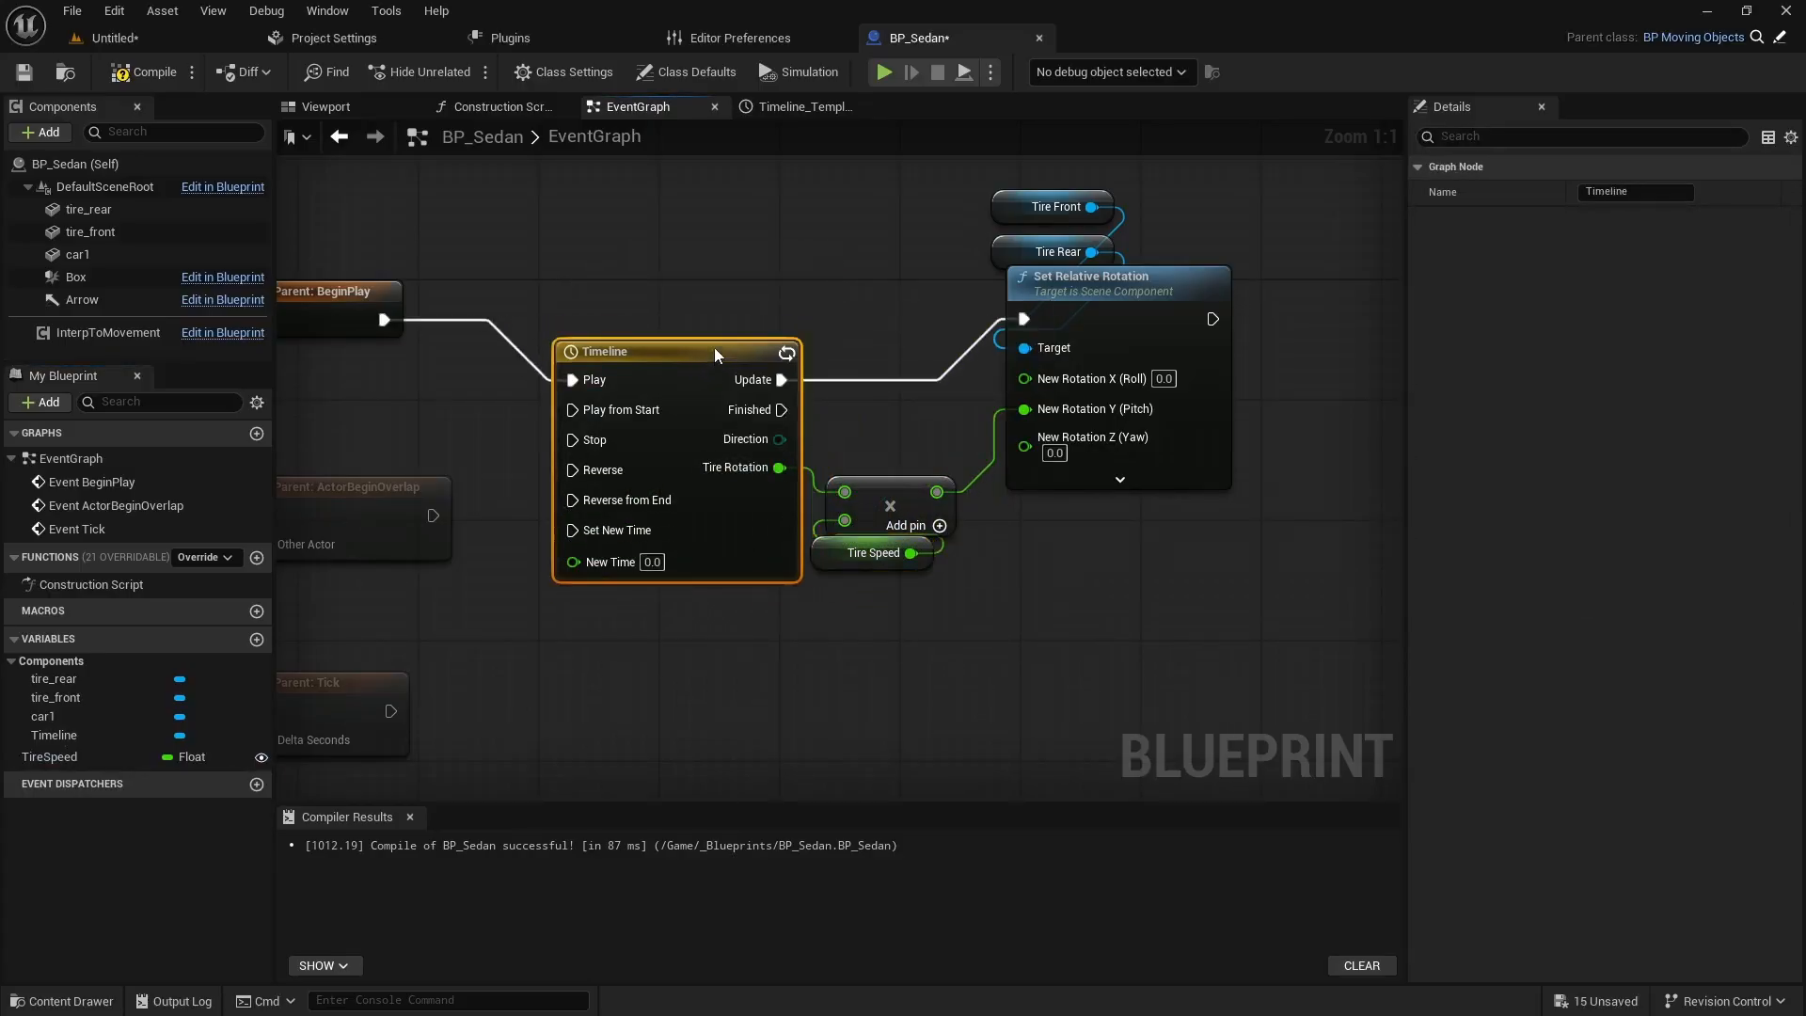
left_click(149, 71)
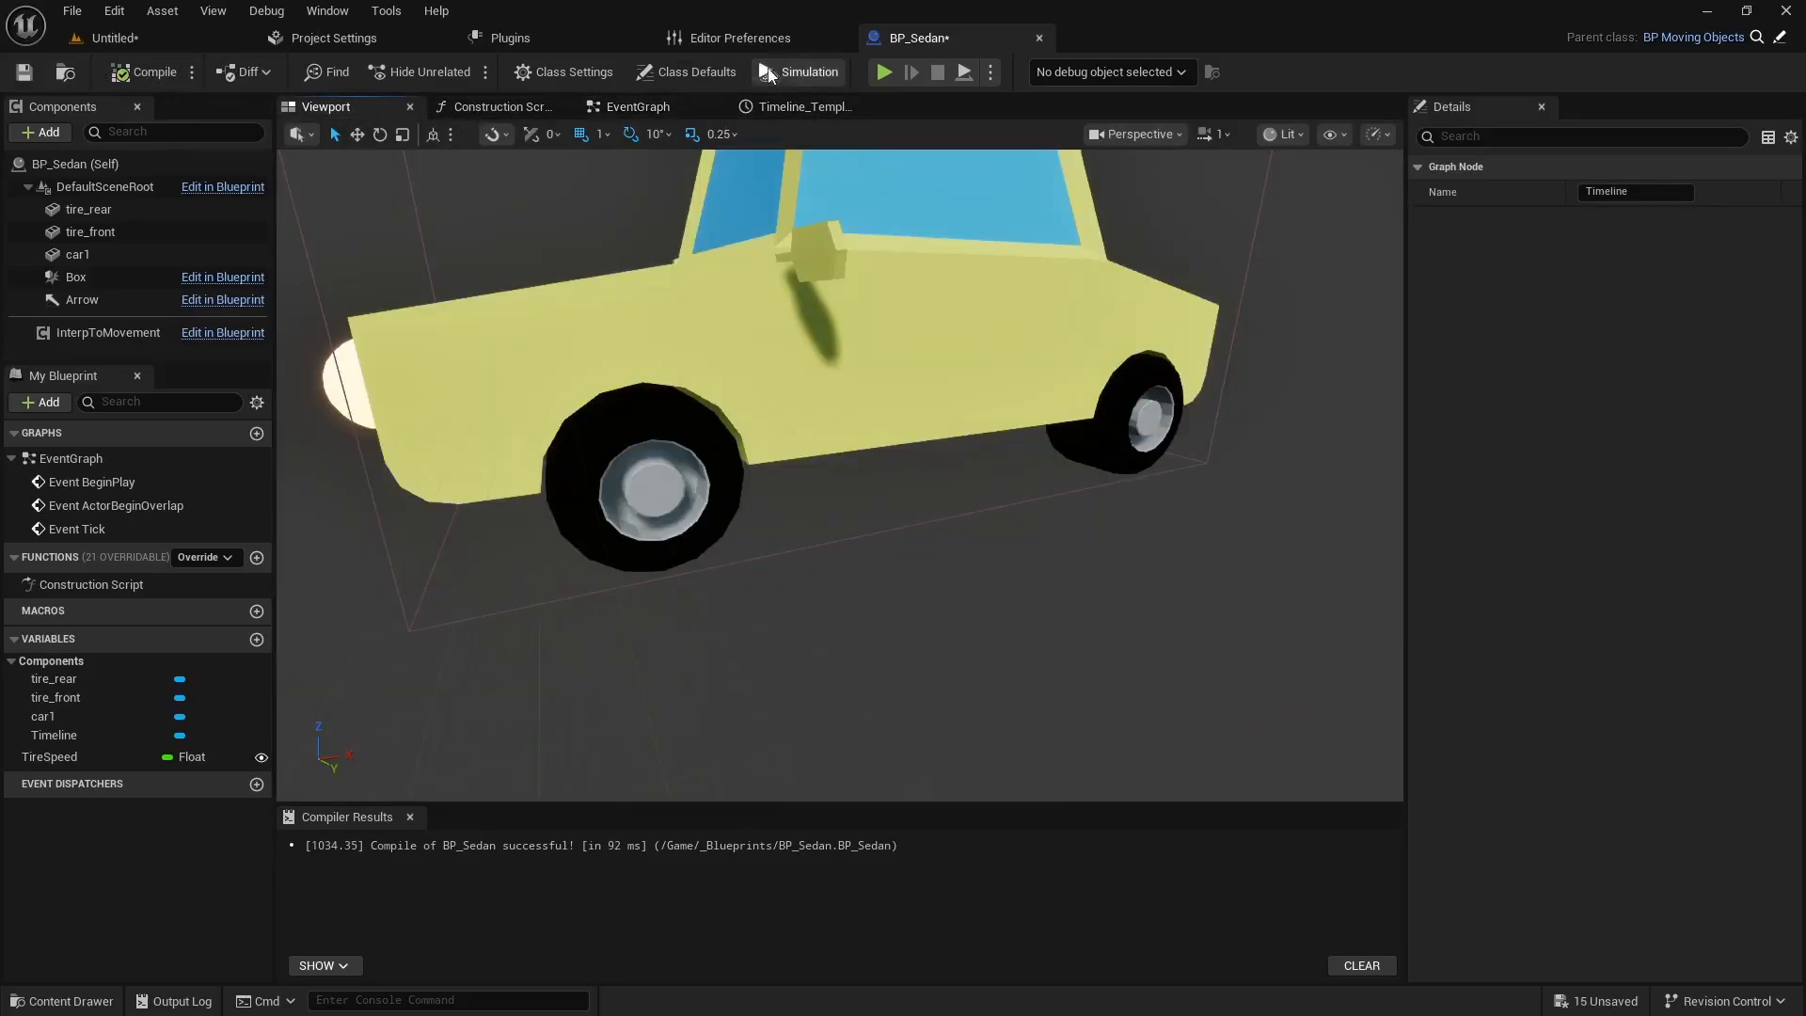
Simulate BP_Sedan in the viewport to check the tire speed, and save the blueprint.
left_click(795, 71)
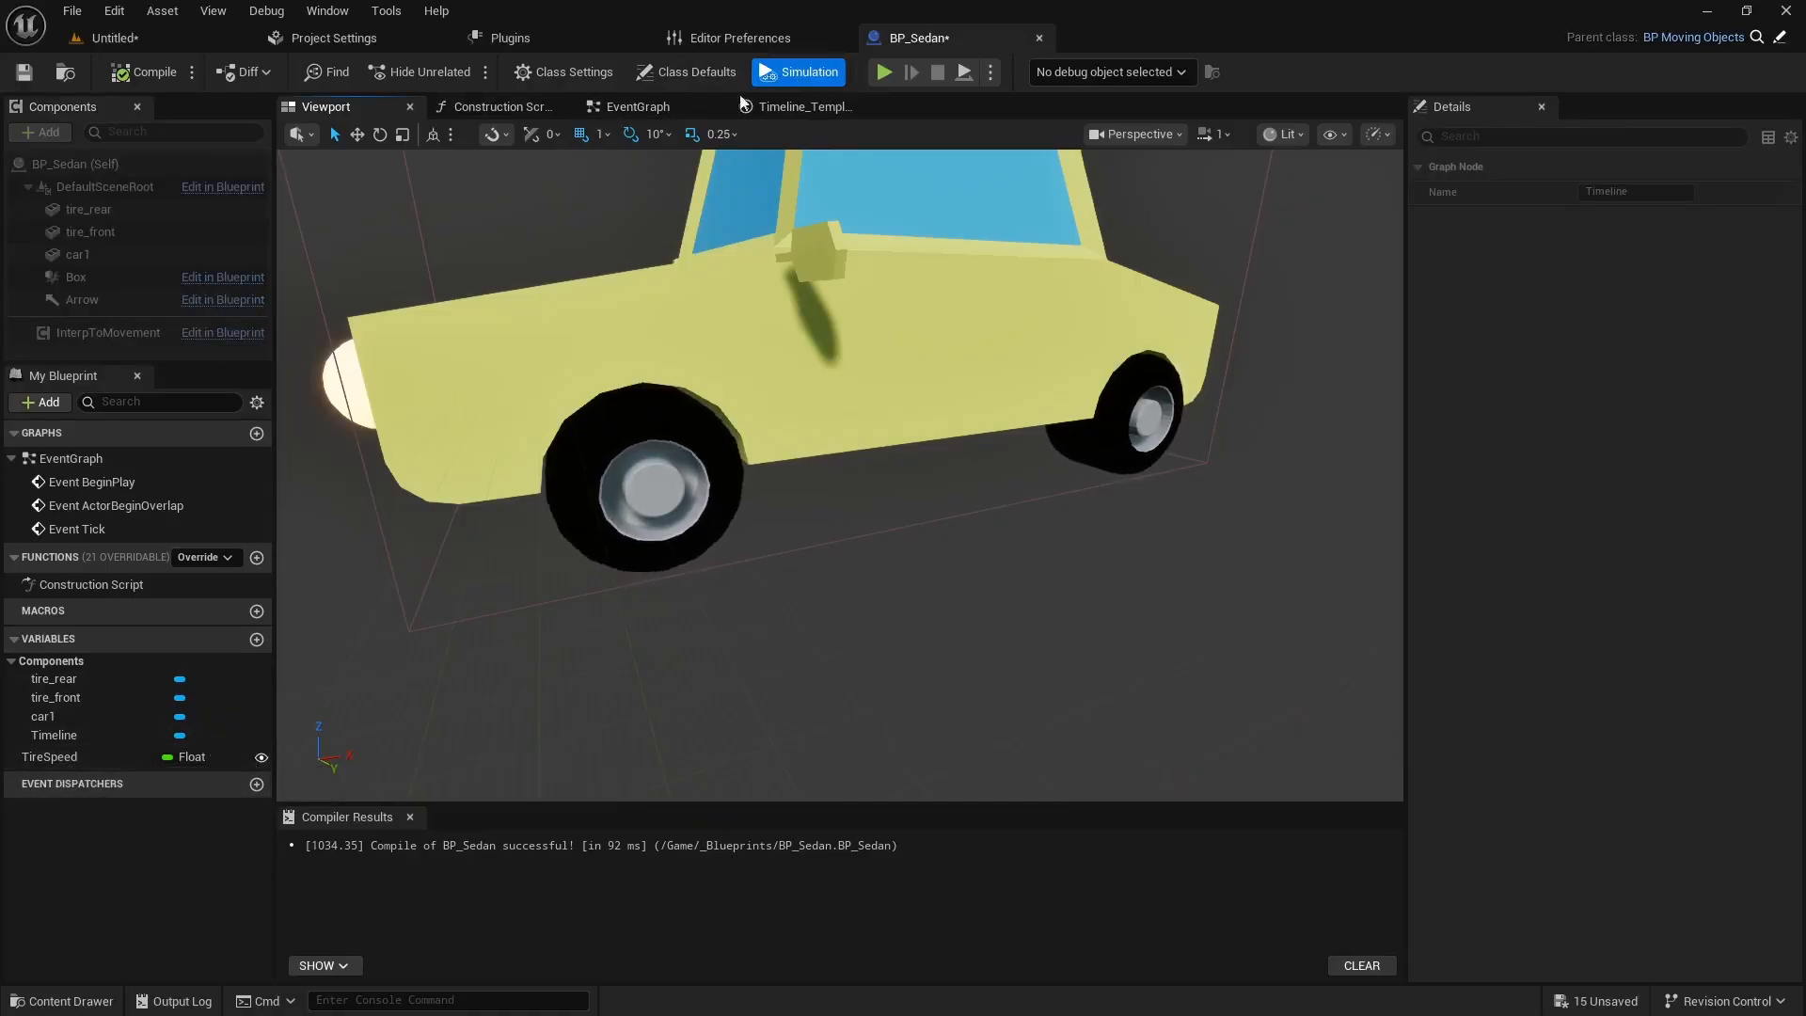
left_click(24, 71)
In the level, select the nearest sedan, BP_Sedan, and examine its Tire Speed and Duration settings and its tires up close.
left_click(137, 37)
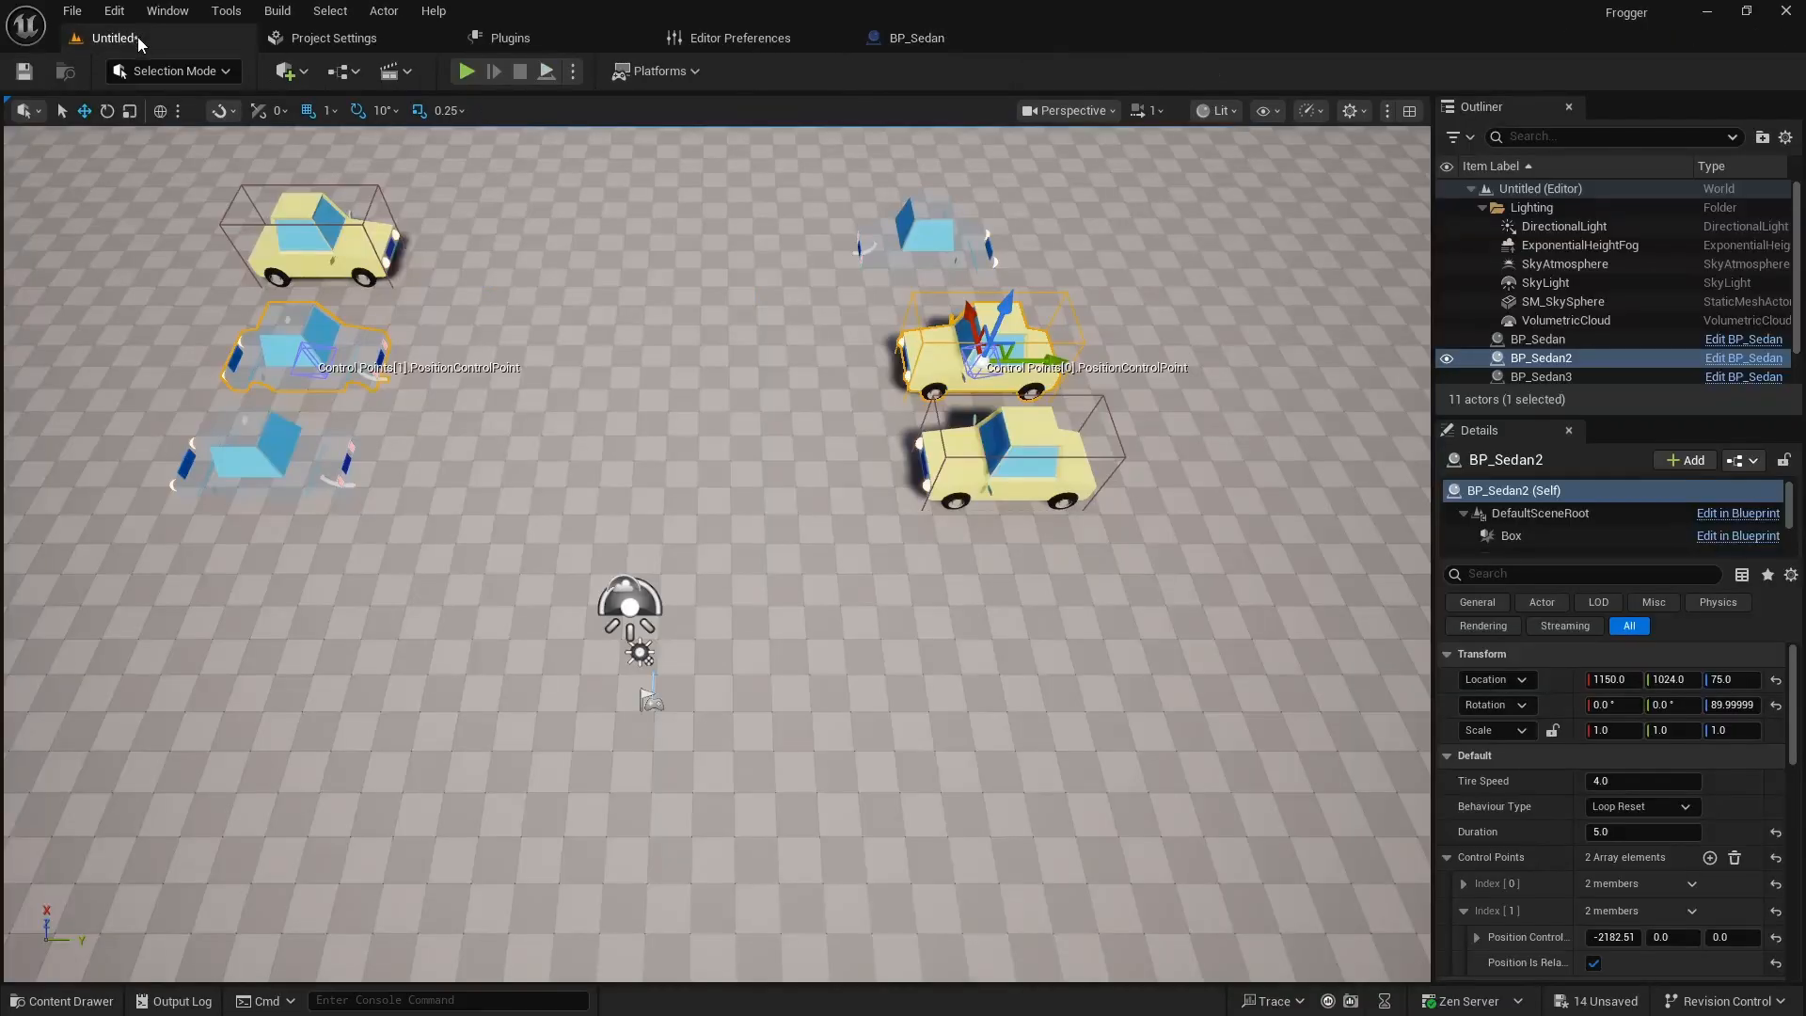
left_click(1025, 505)
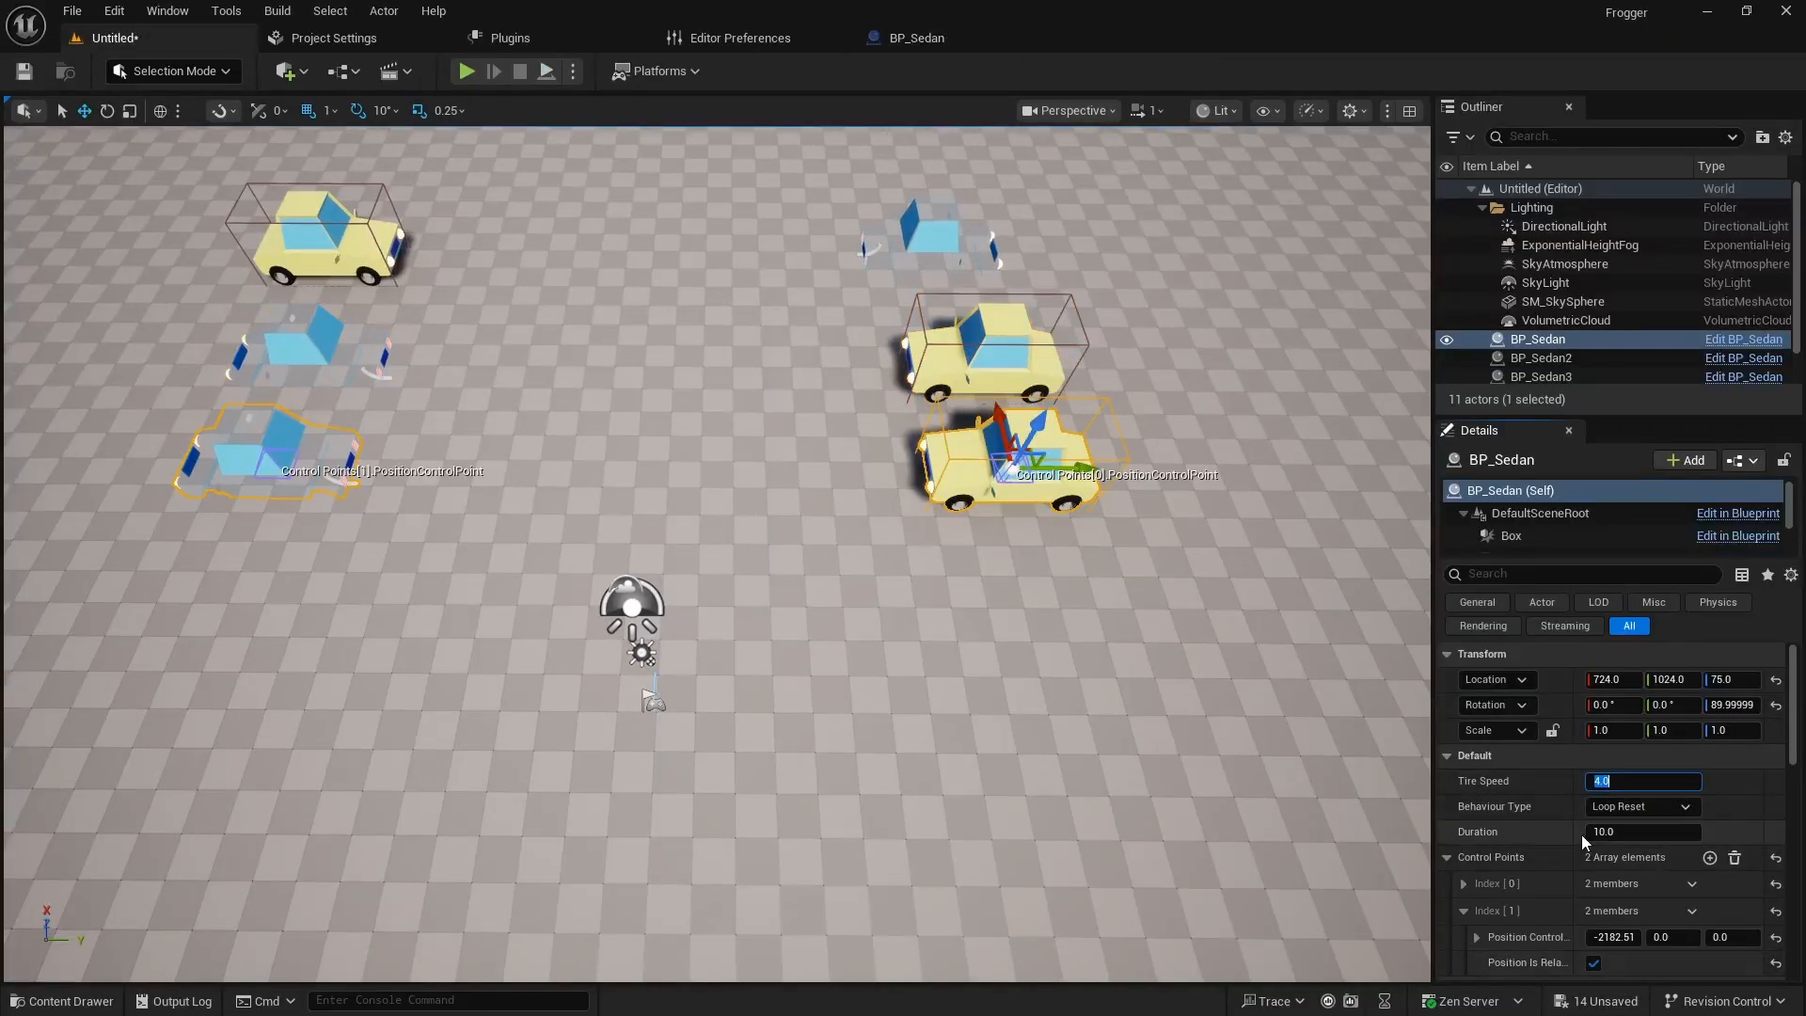
mouse_move(796, 616)
right_mouse_down()
mouse_move(889, 612)
mouse_move(903, 555)
mouse_move(847, 451)
mouse_move(734, 630)
mouse_move(818, 611)
mouse_move(743, 616)
mouse_move(803, 621)
right_mouse_up()
key("w")
key("s")
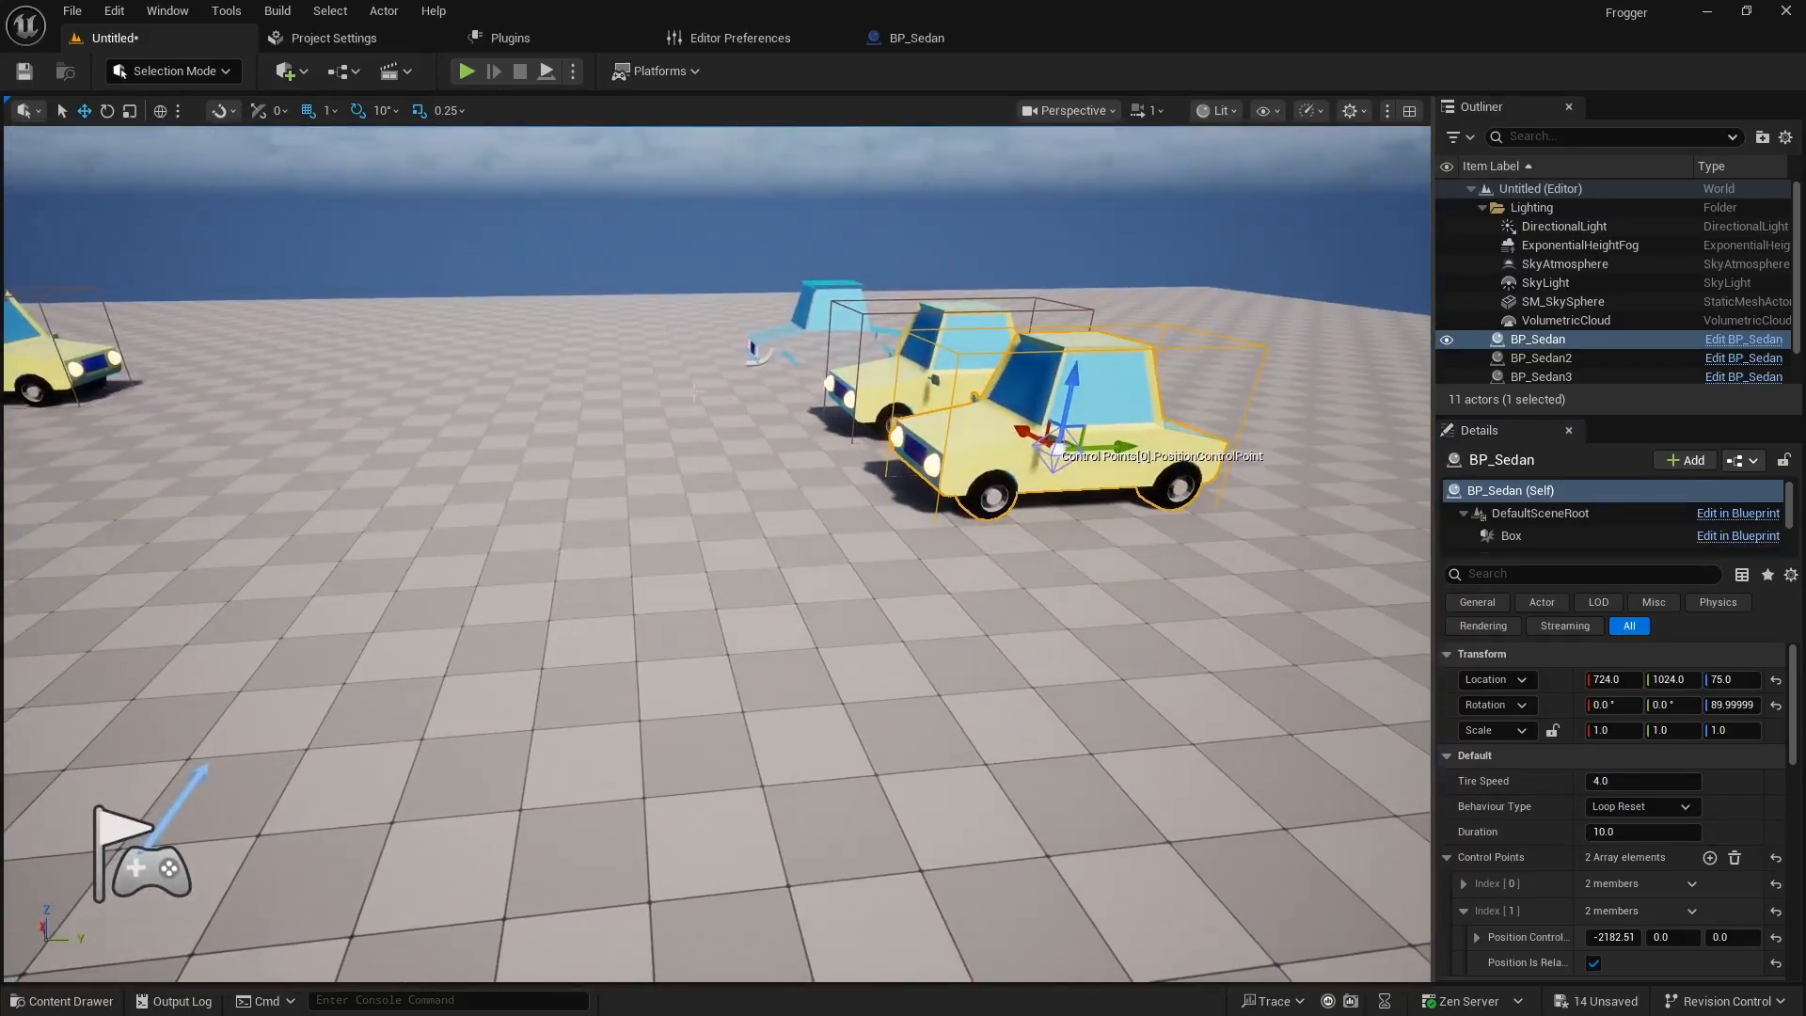
Return to the BP_Sedan blueprint and examine the whole car from the front in the viewport.
left_click(917, 37)
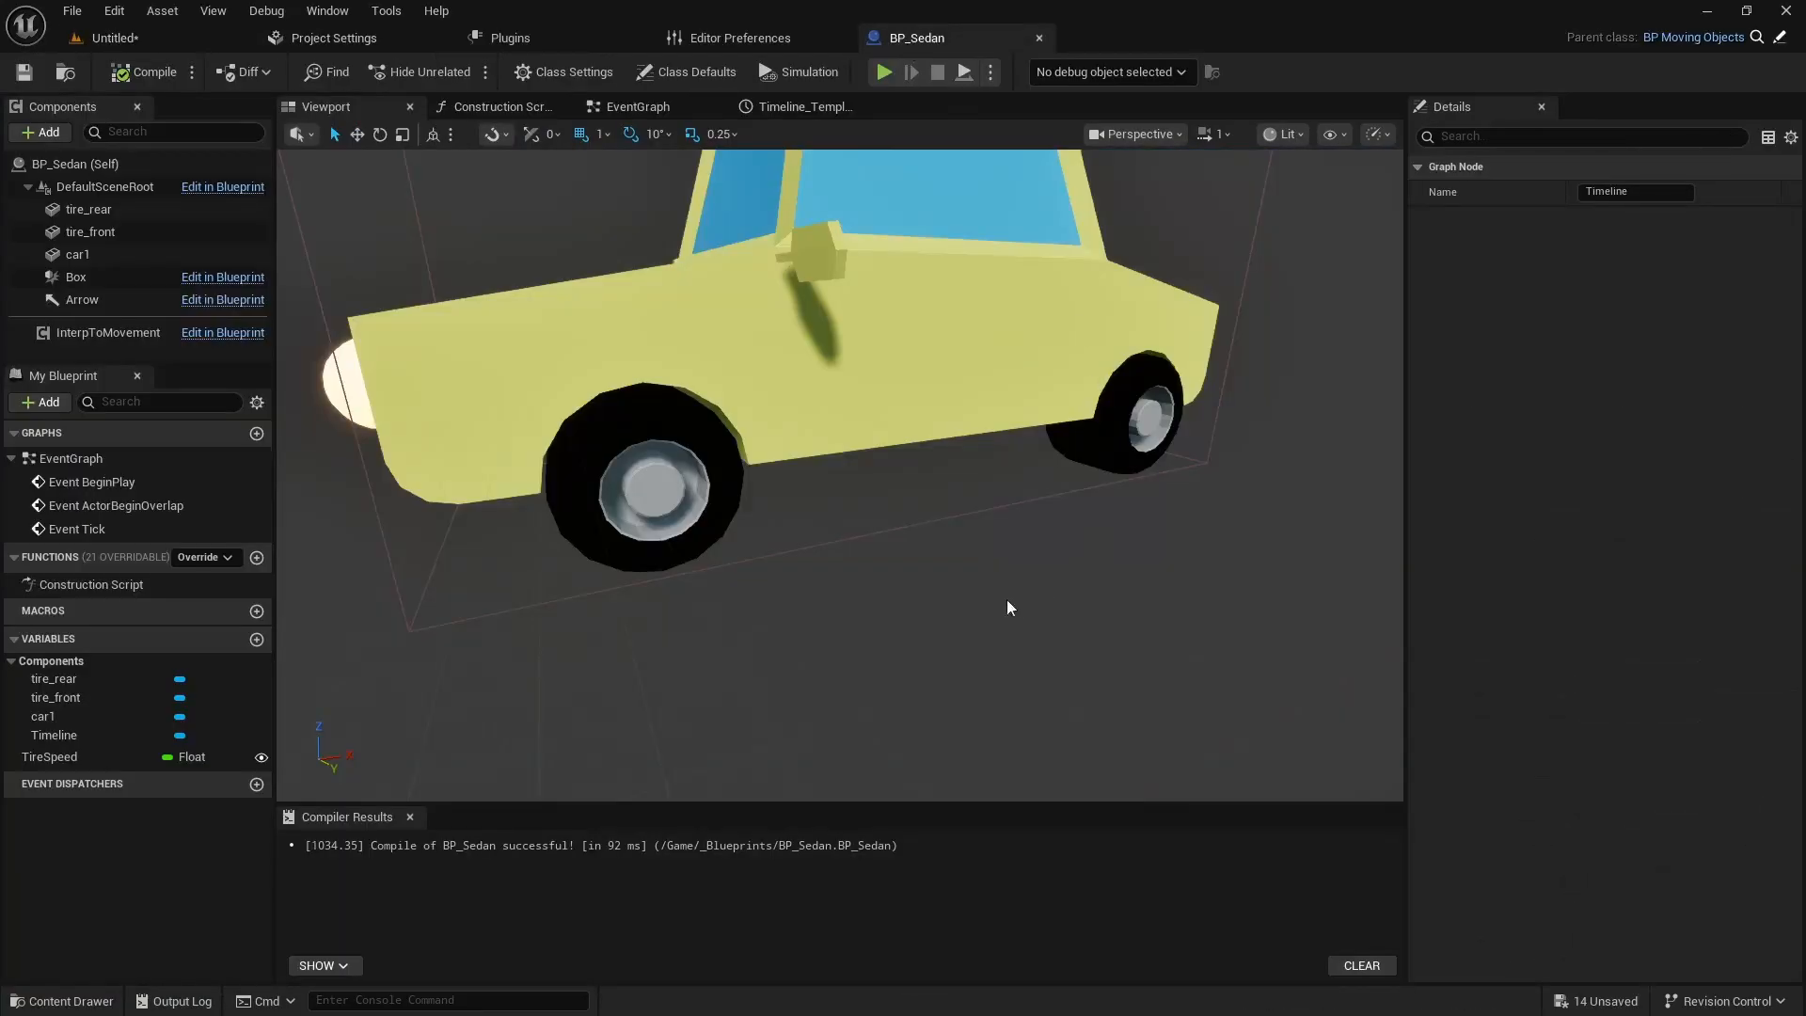
mouse_move(840, 475)
right_mouse_down()
mouse_move(842, 500)
mouse_move(987, 498)
mouse_move(931, 475)
mouse_move(912, 405)
mouse_move(913, 475)
mouse_move(828, 480)
mouse_move(828, 442)
right_mouse_up()
key("s")
key("a")
key("w")
key("a")
key("s")
key("d")
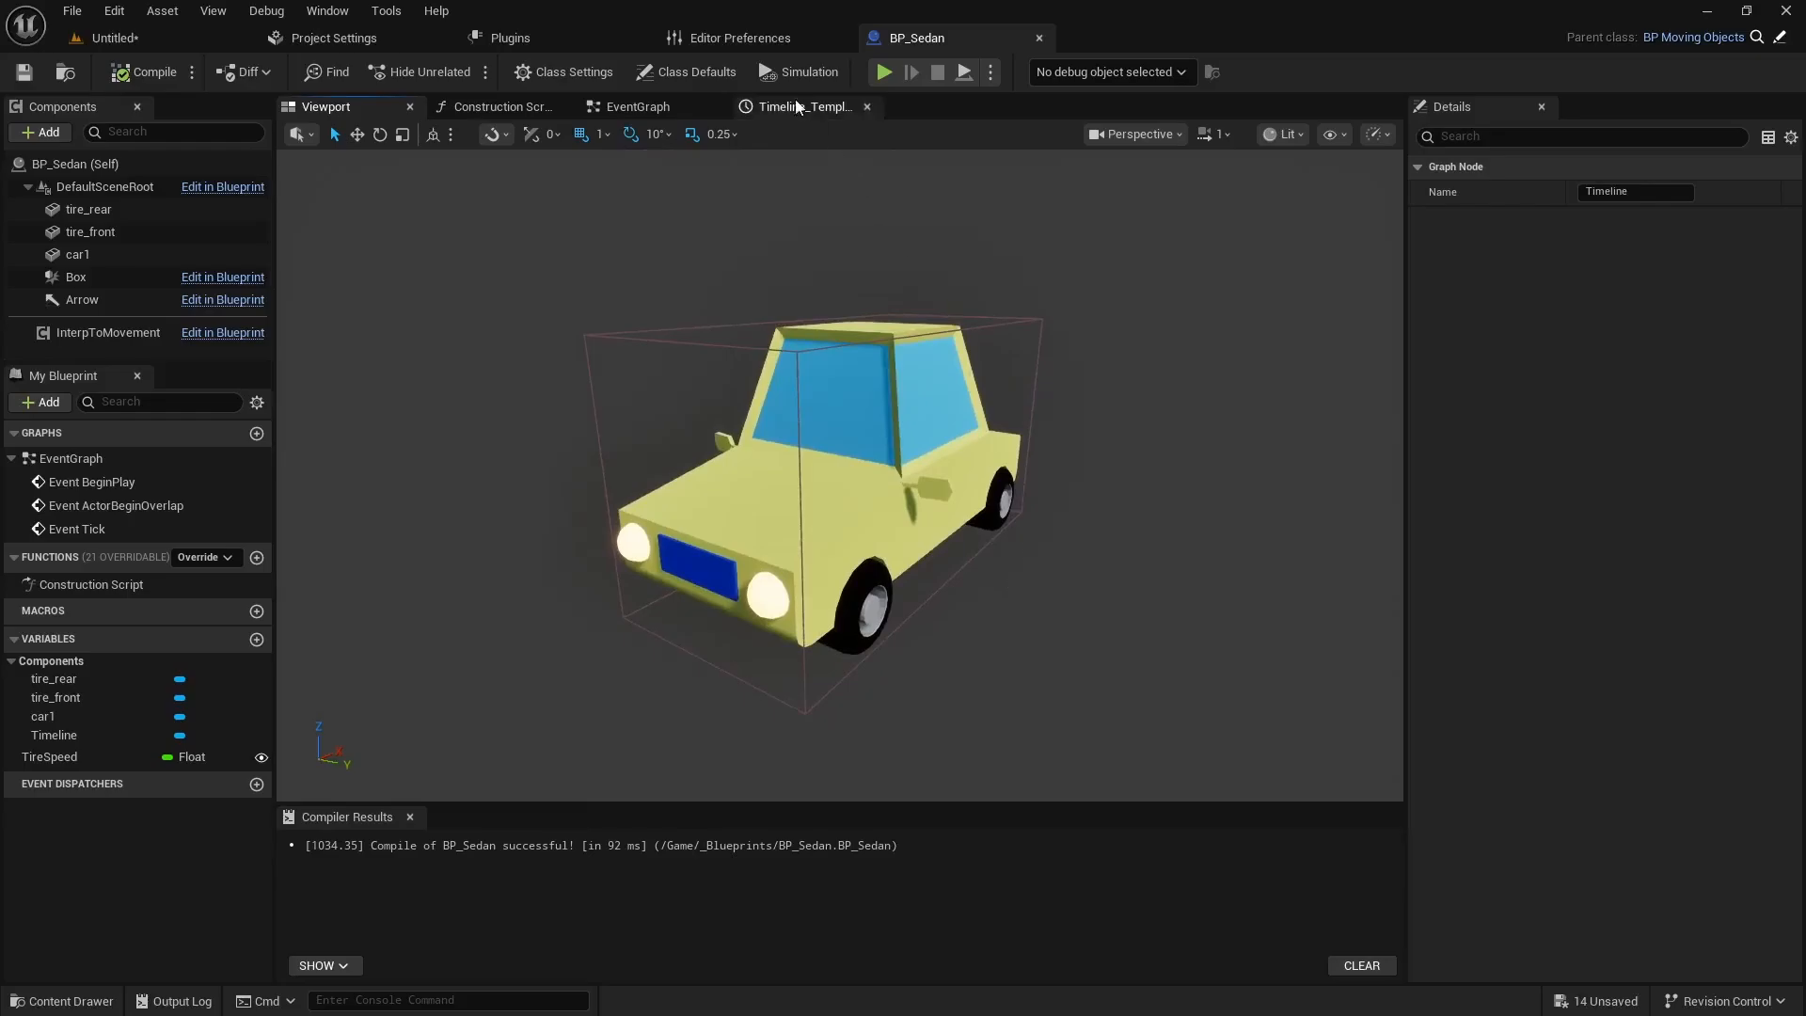
Add a float track named wiggle to BP_Sedan's Timeline.
left_click(727, 100)
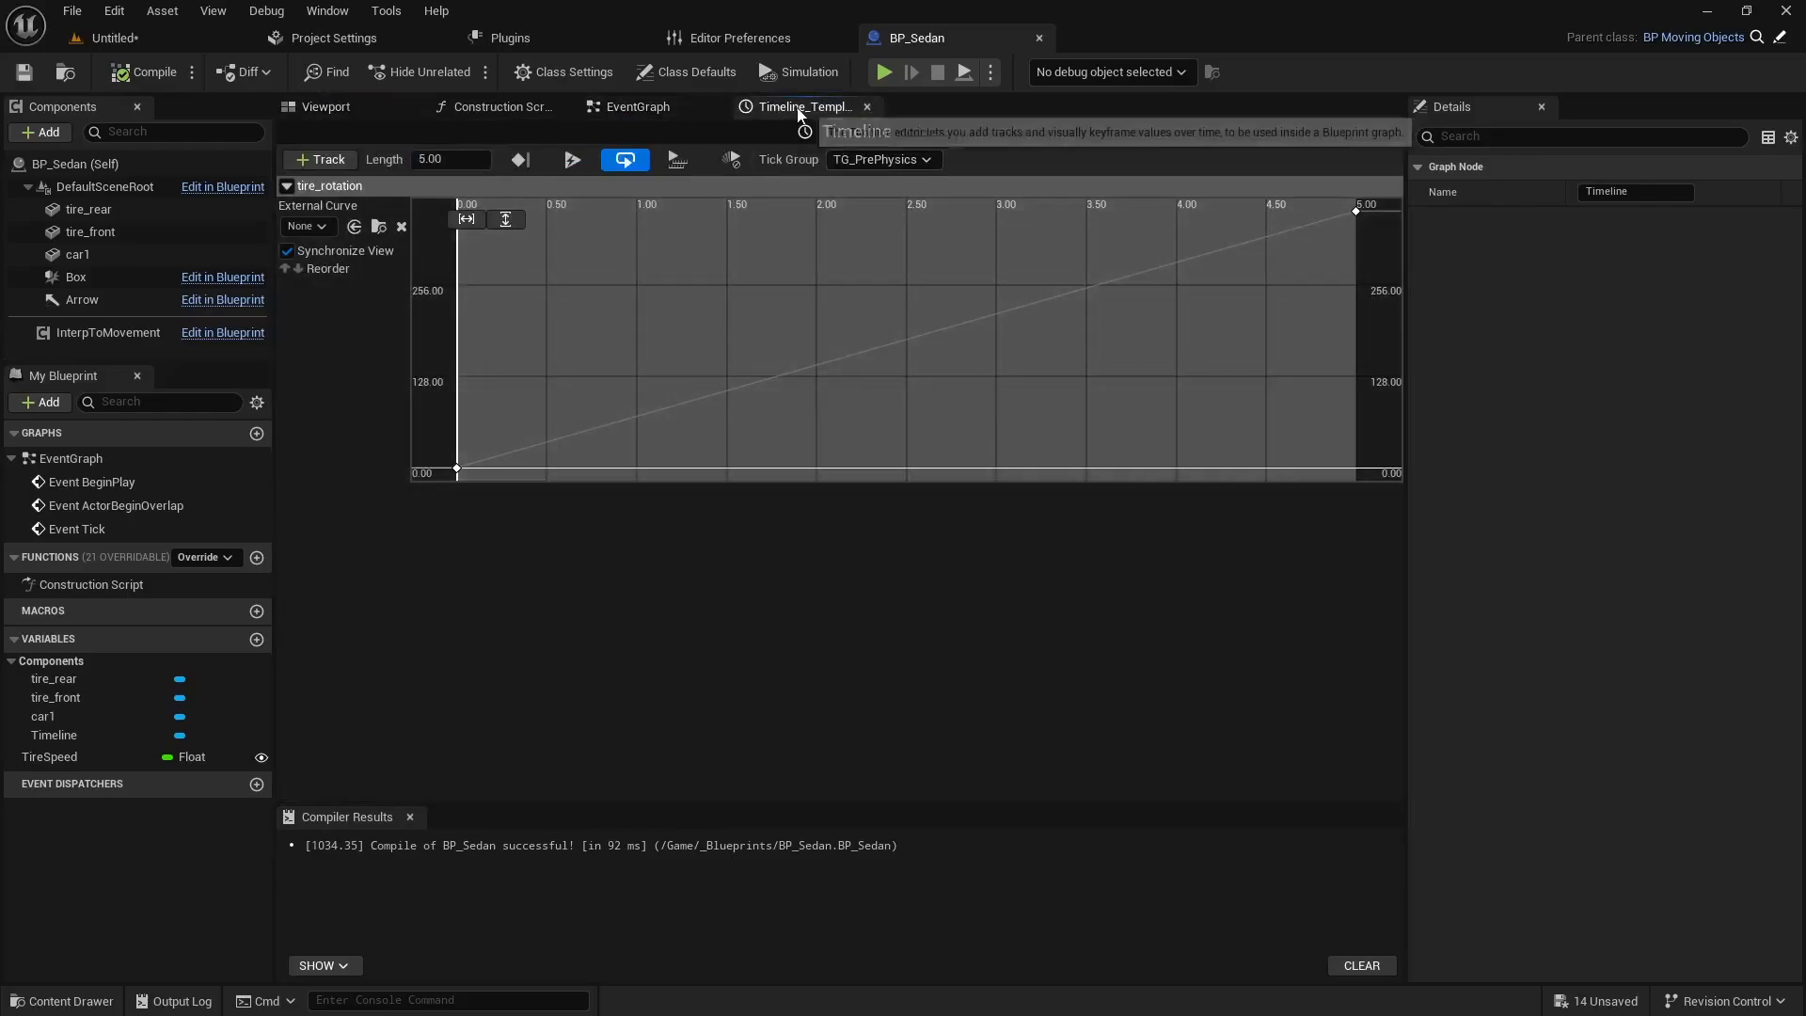
left_click(321, 160)
left_click(363, 186)
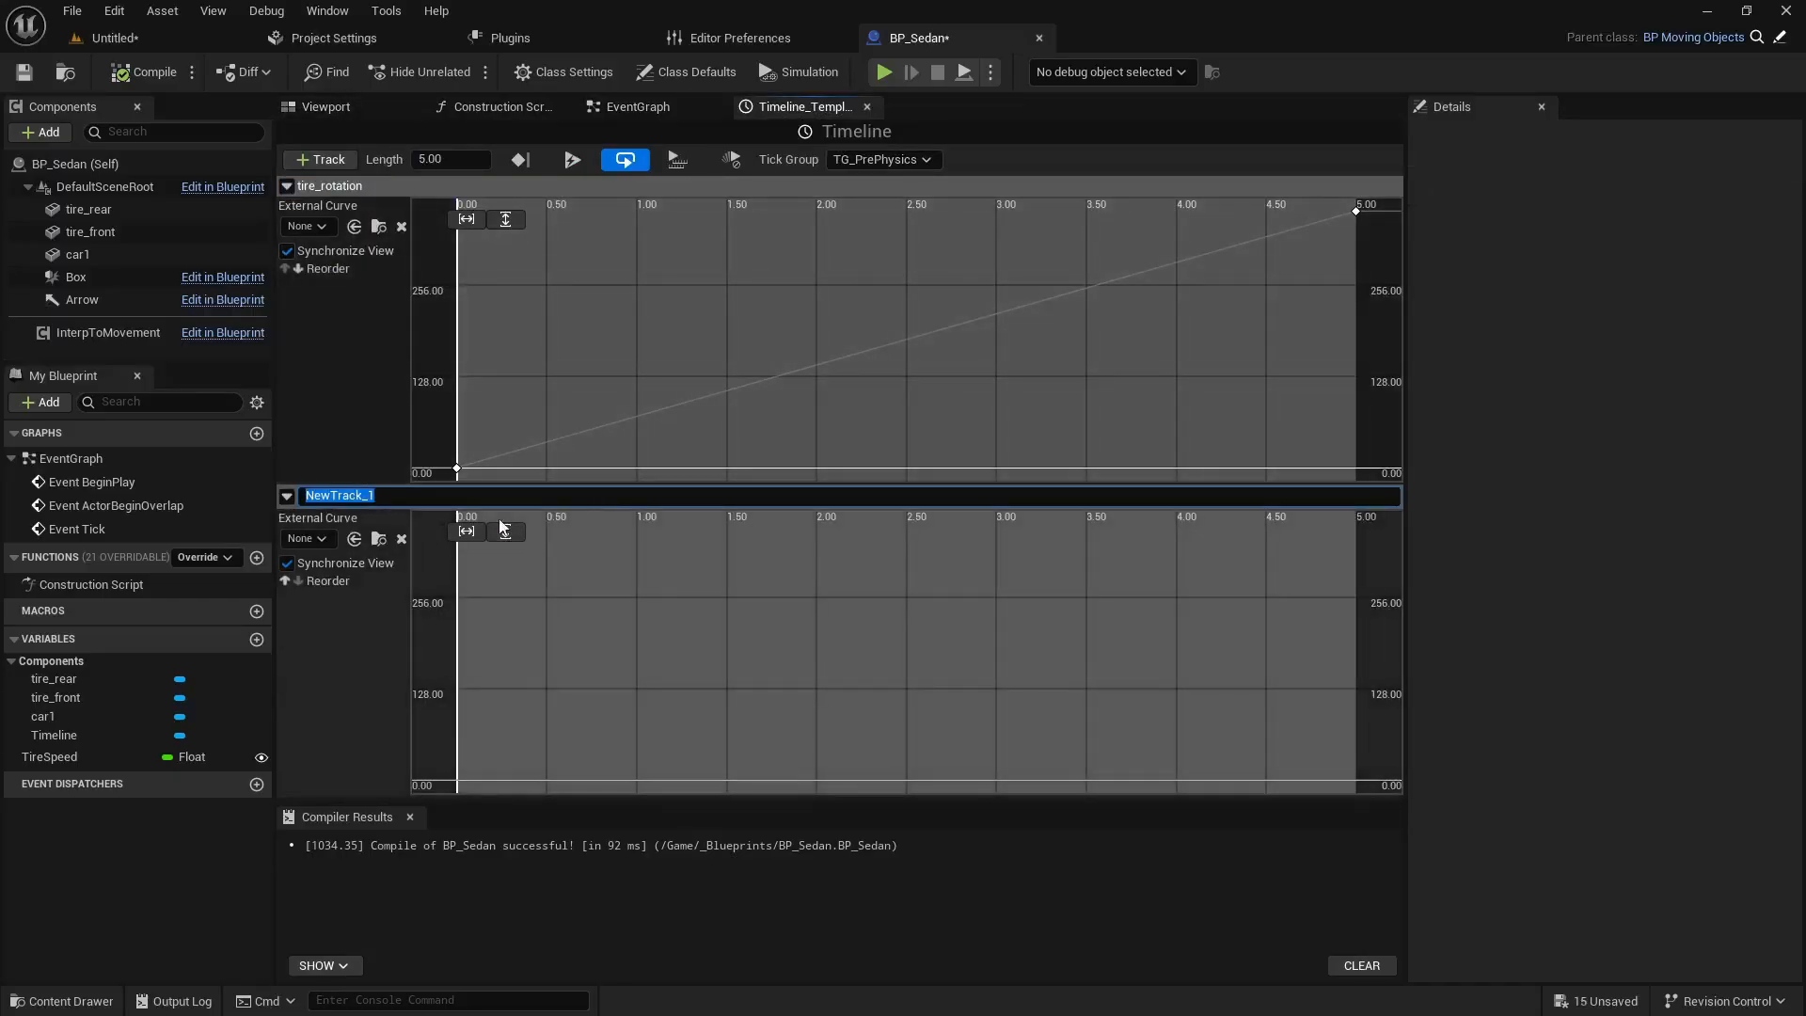
type("wiggle")
key("Return")
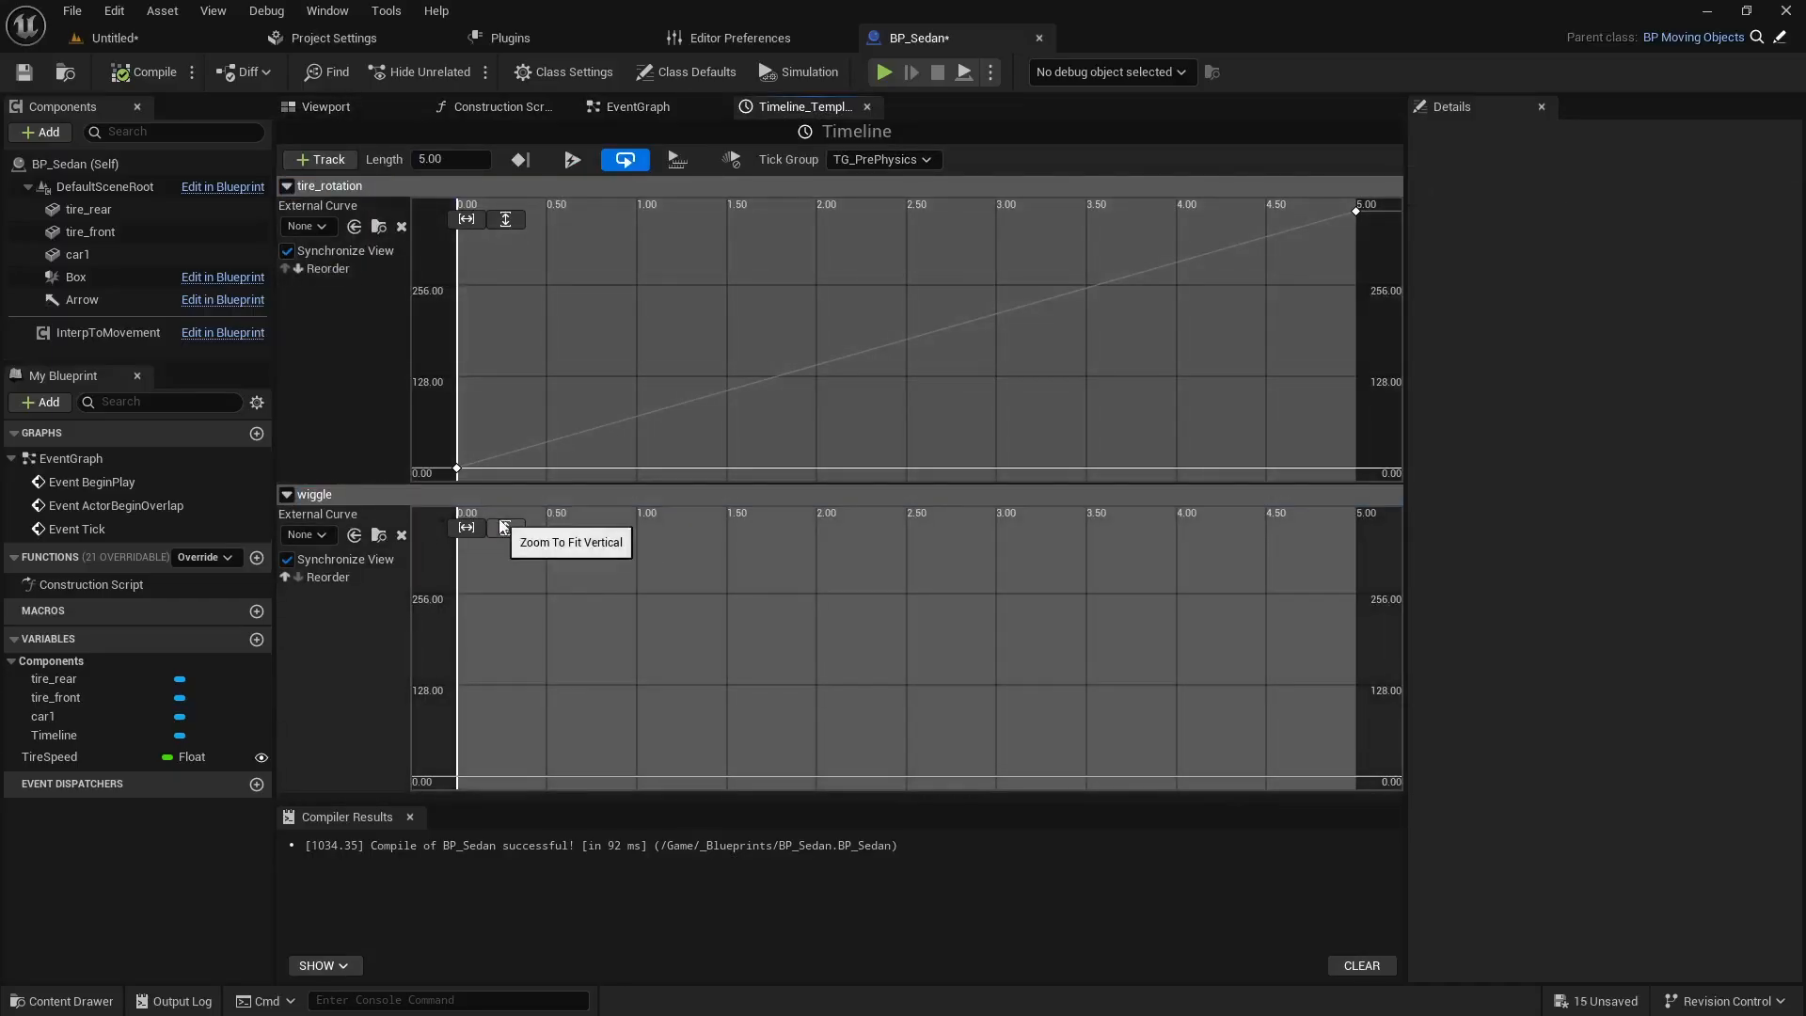
Add a key to the wiggle track at time 0 with value 0.
right_click(758, 658)
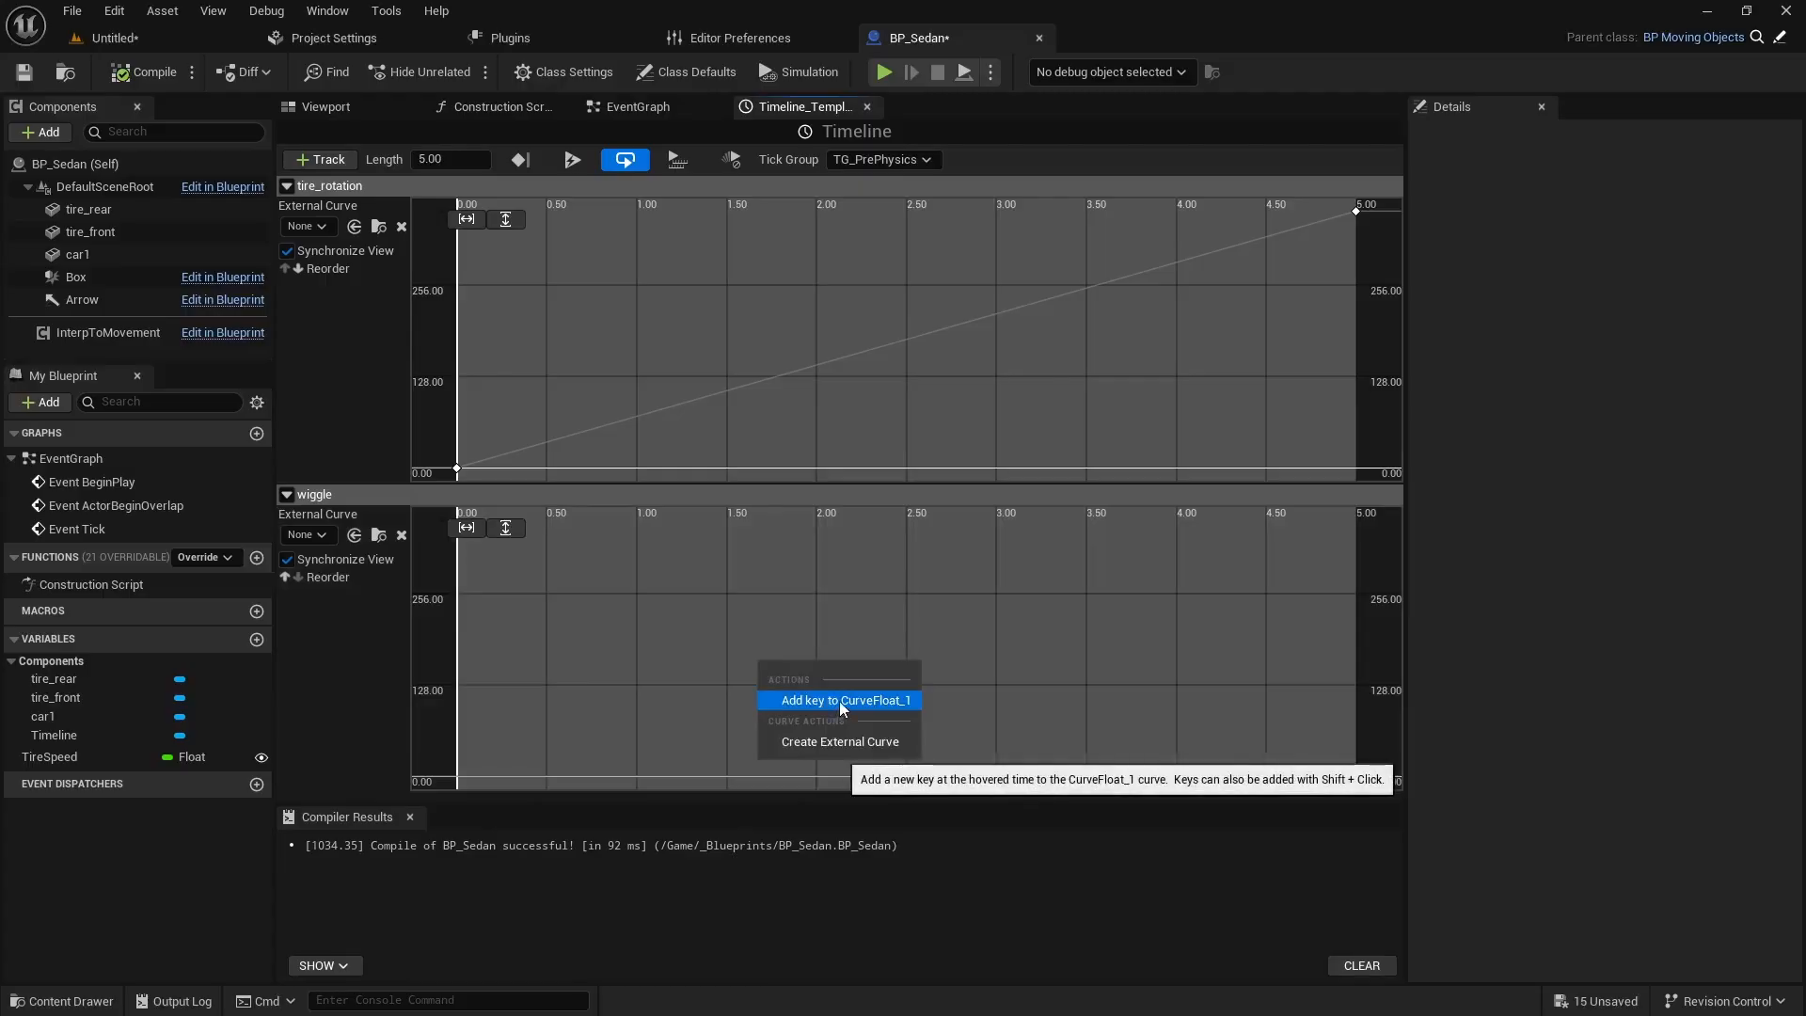
left_click(838, 701)
left_click(576, 528)
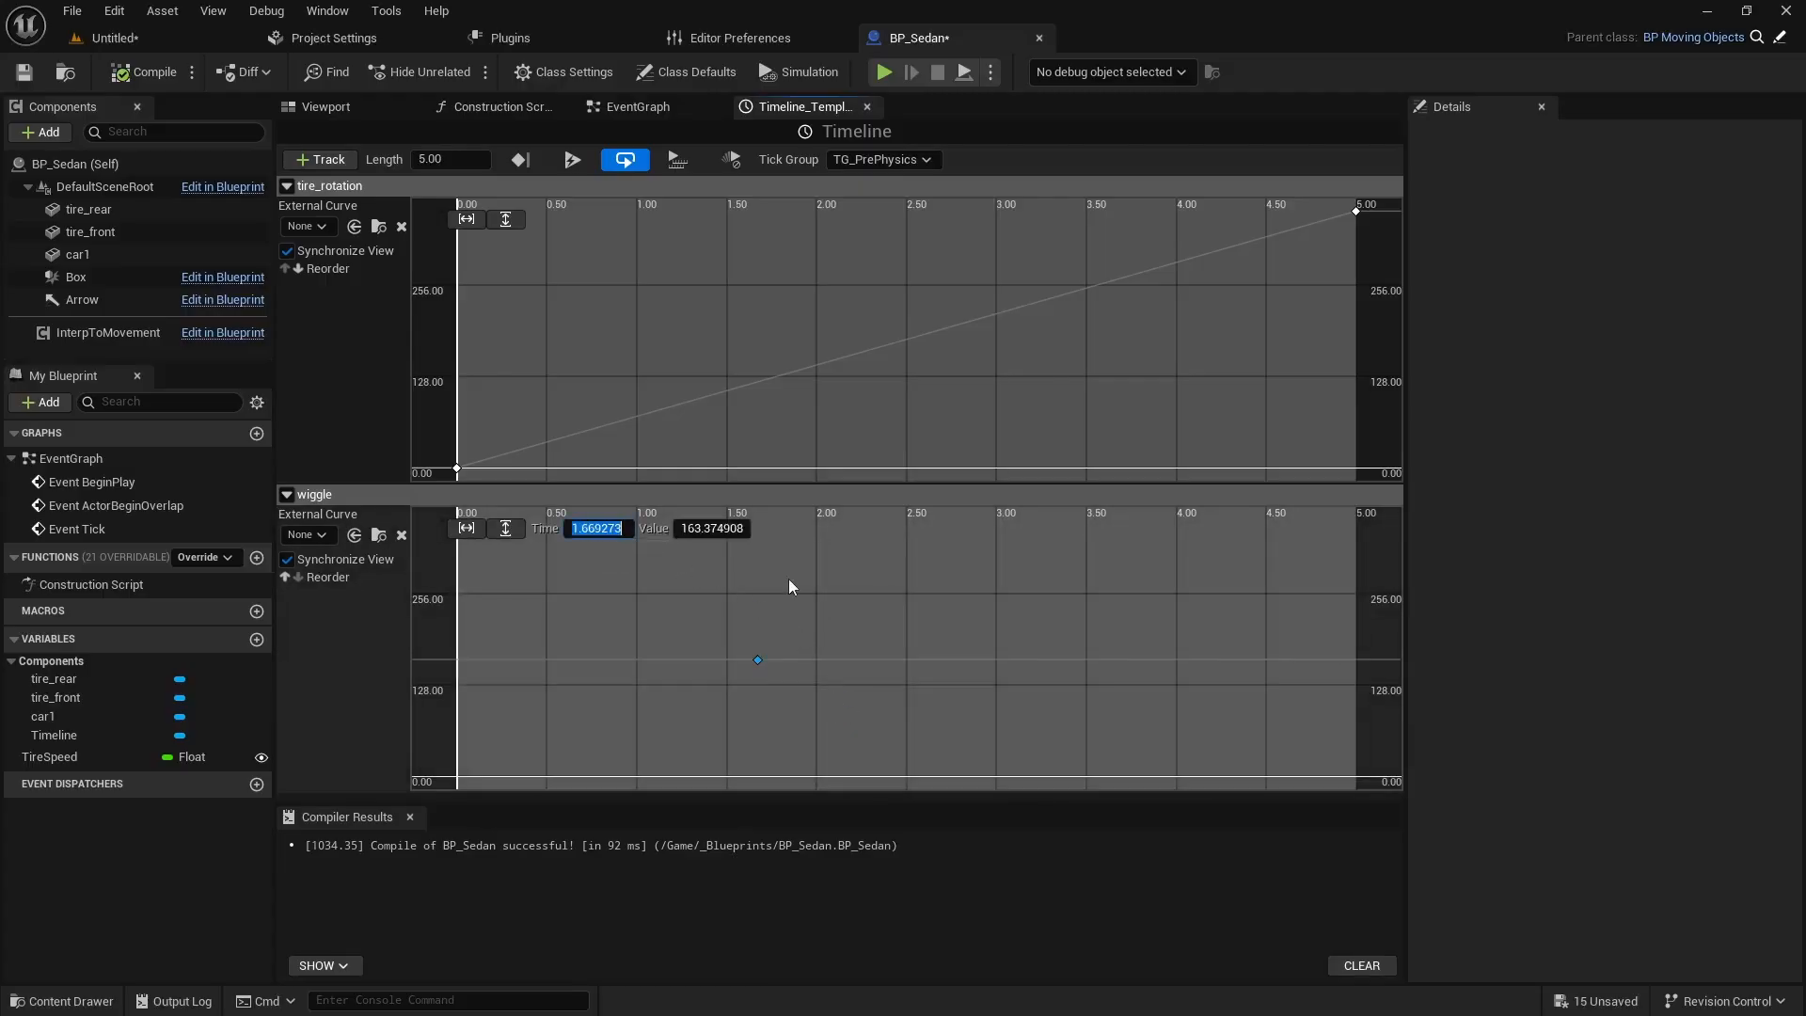
type("0")
key("Tab")
type("0")
key("Return")
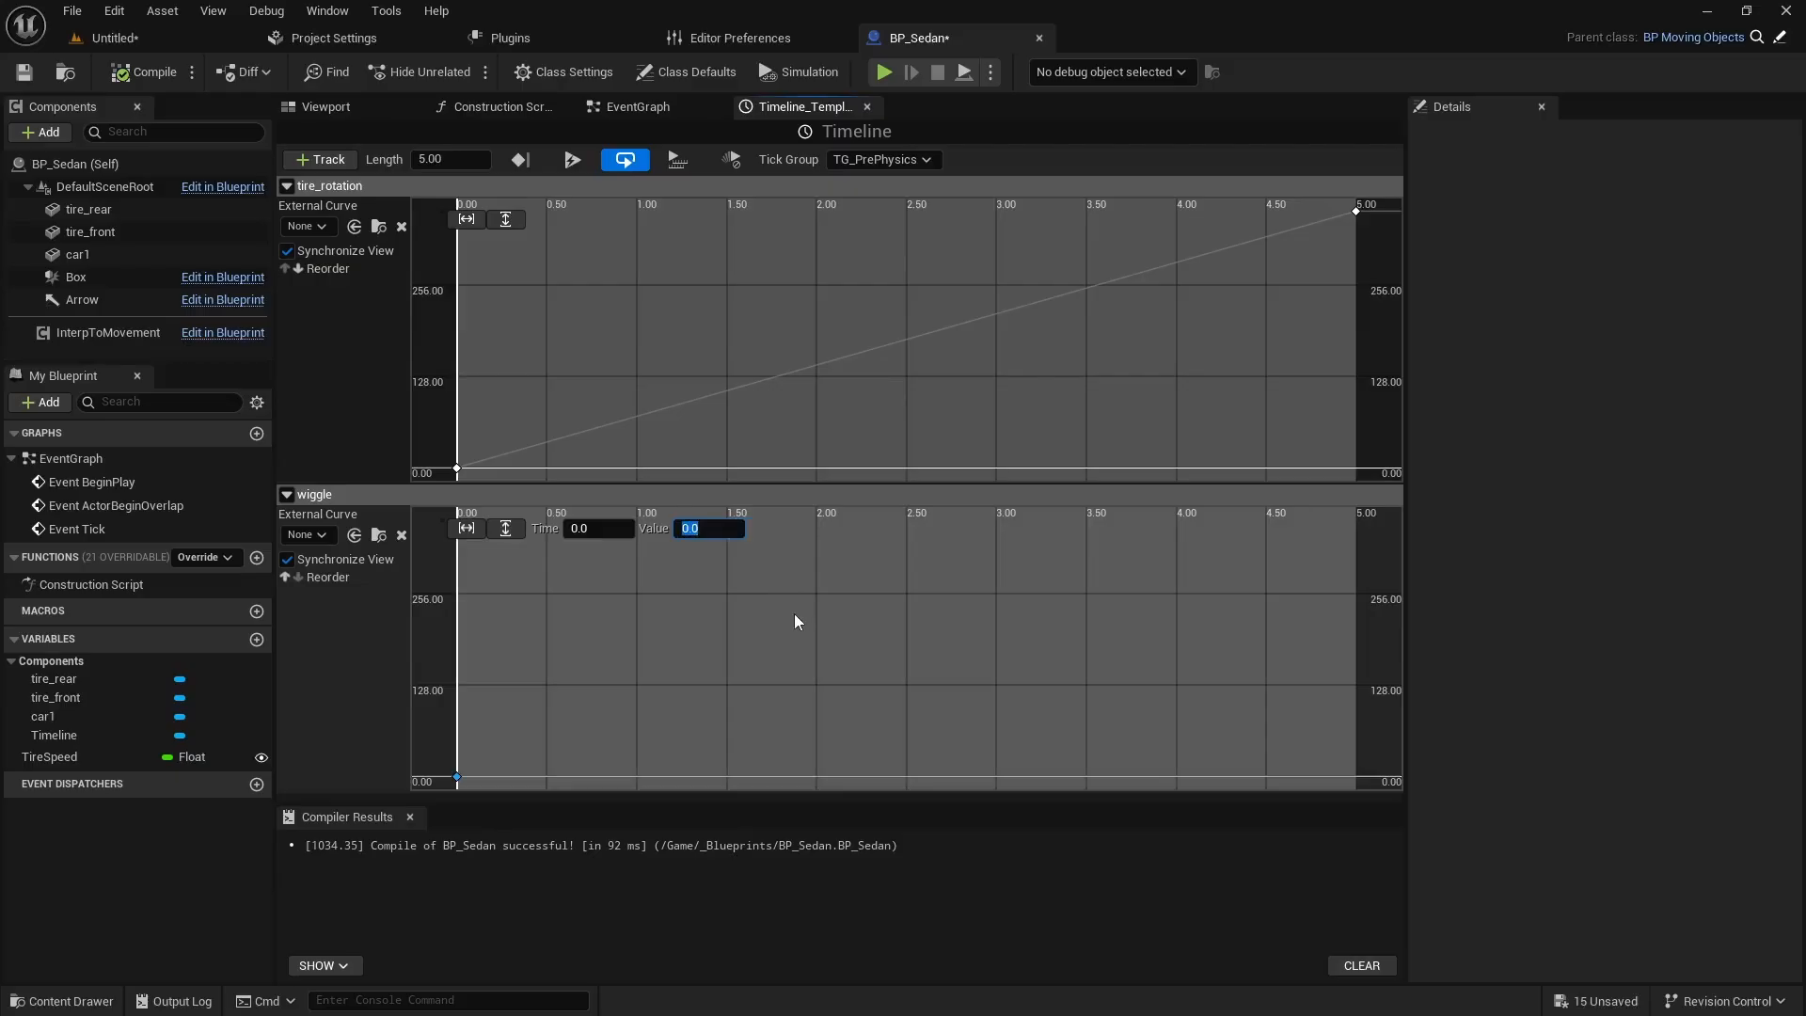
Add a key to the wiggle track at time 5 with value 0.
right_click(793, 613)
left_click(839, 636)
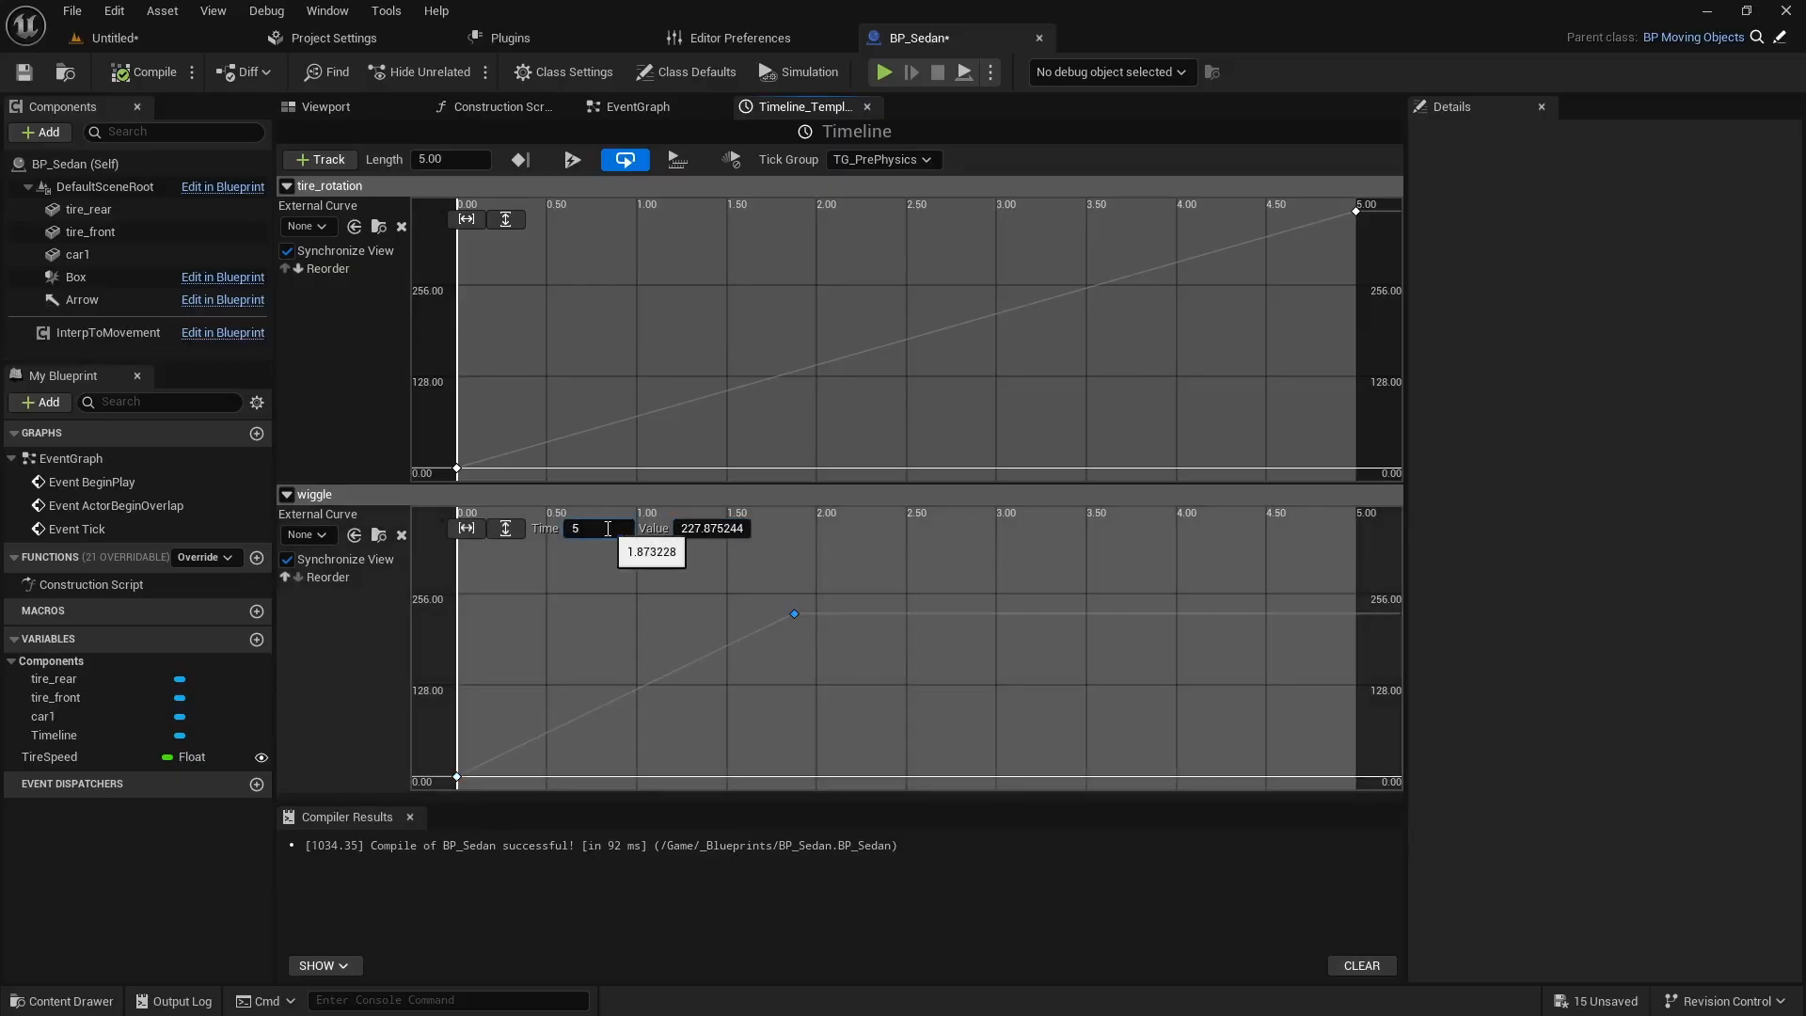
left_click(607, 528)
type("5")
key("Tab")
type("0")
key("Return")
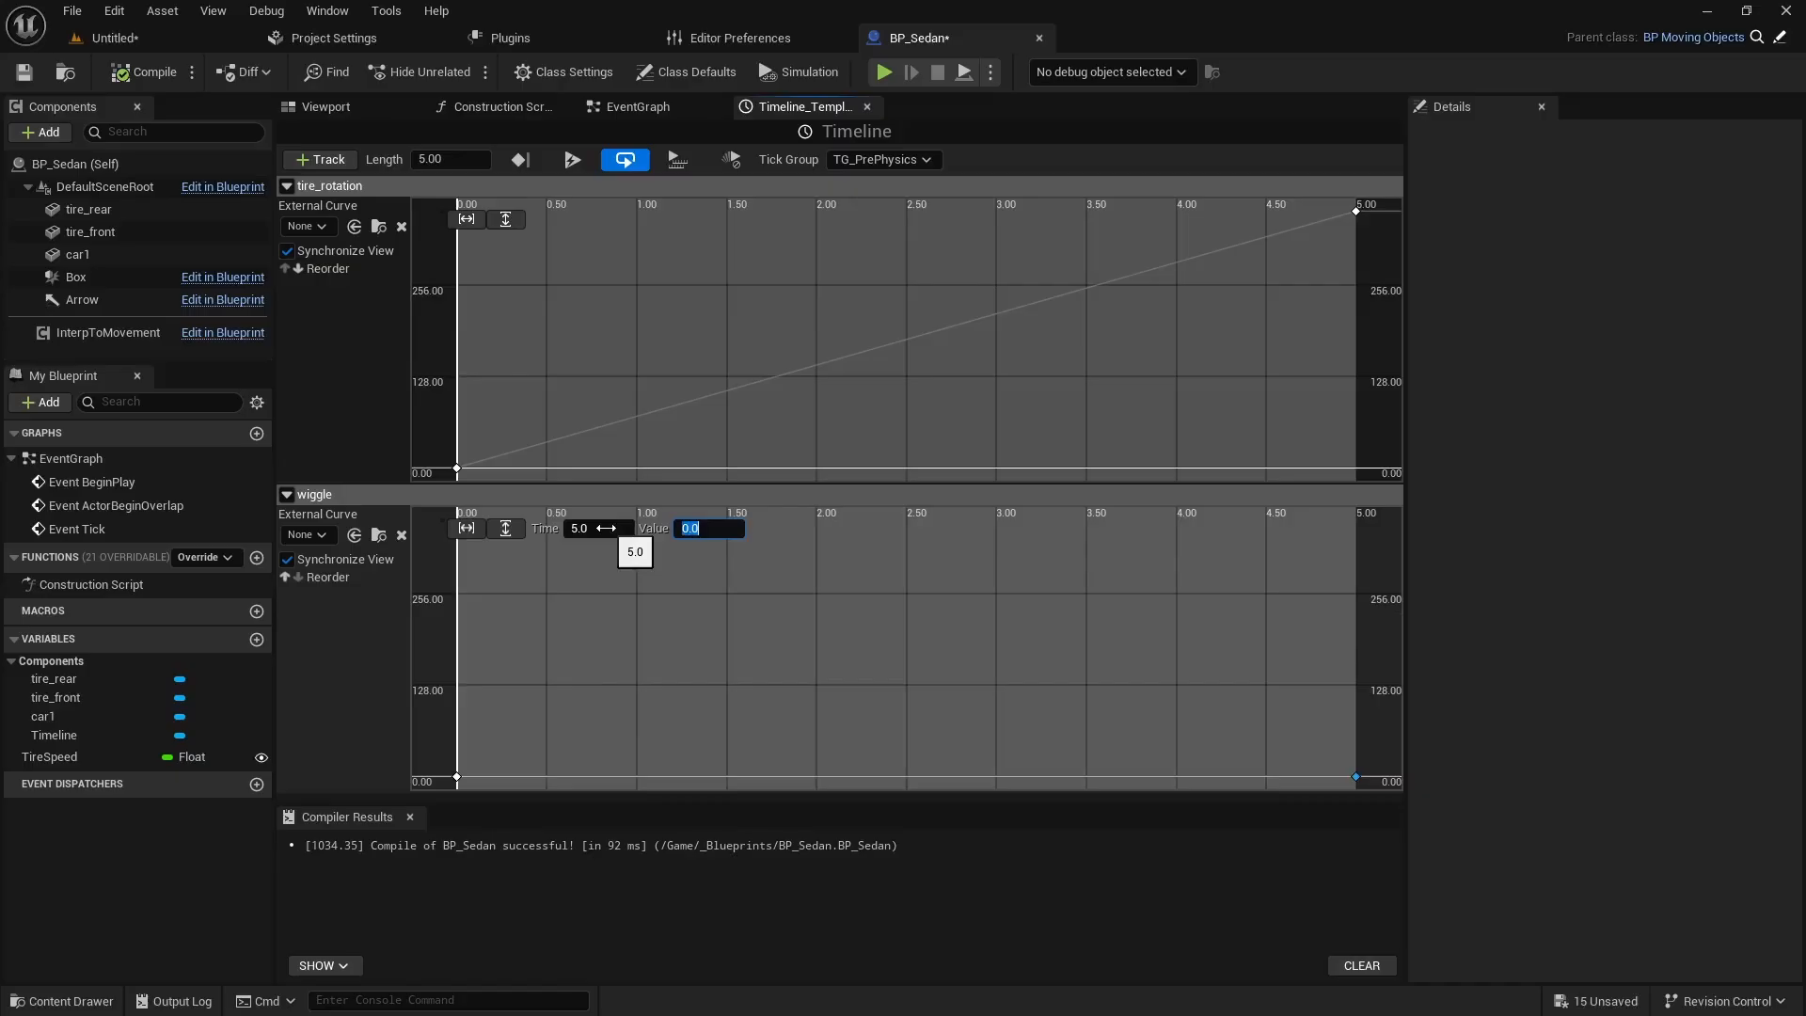
Add a key to the wiggle track at time 1.25 with value 2.
right_click(630, 631)
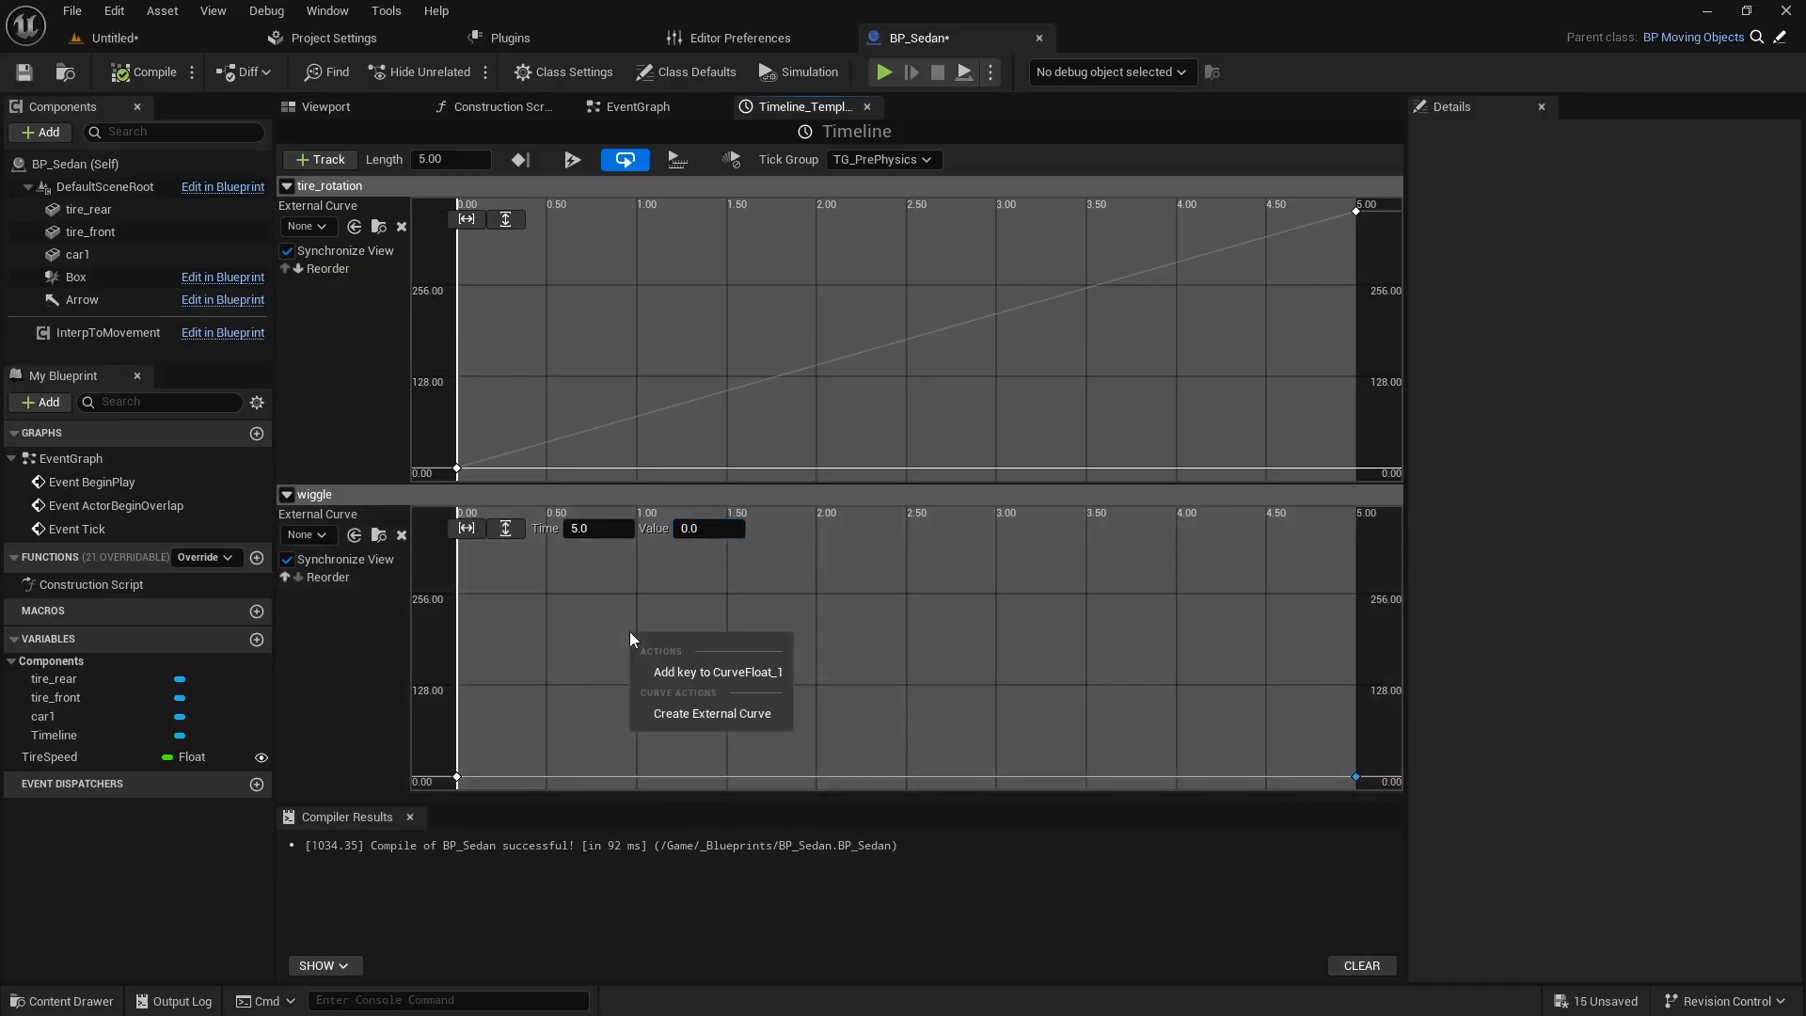
left_click(698, 669)
left_click(616, 530)
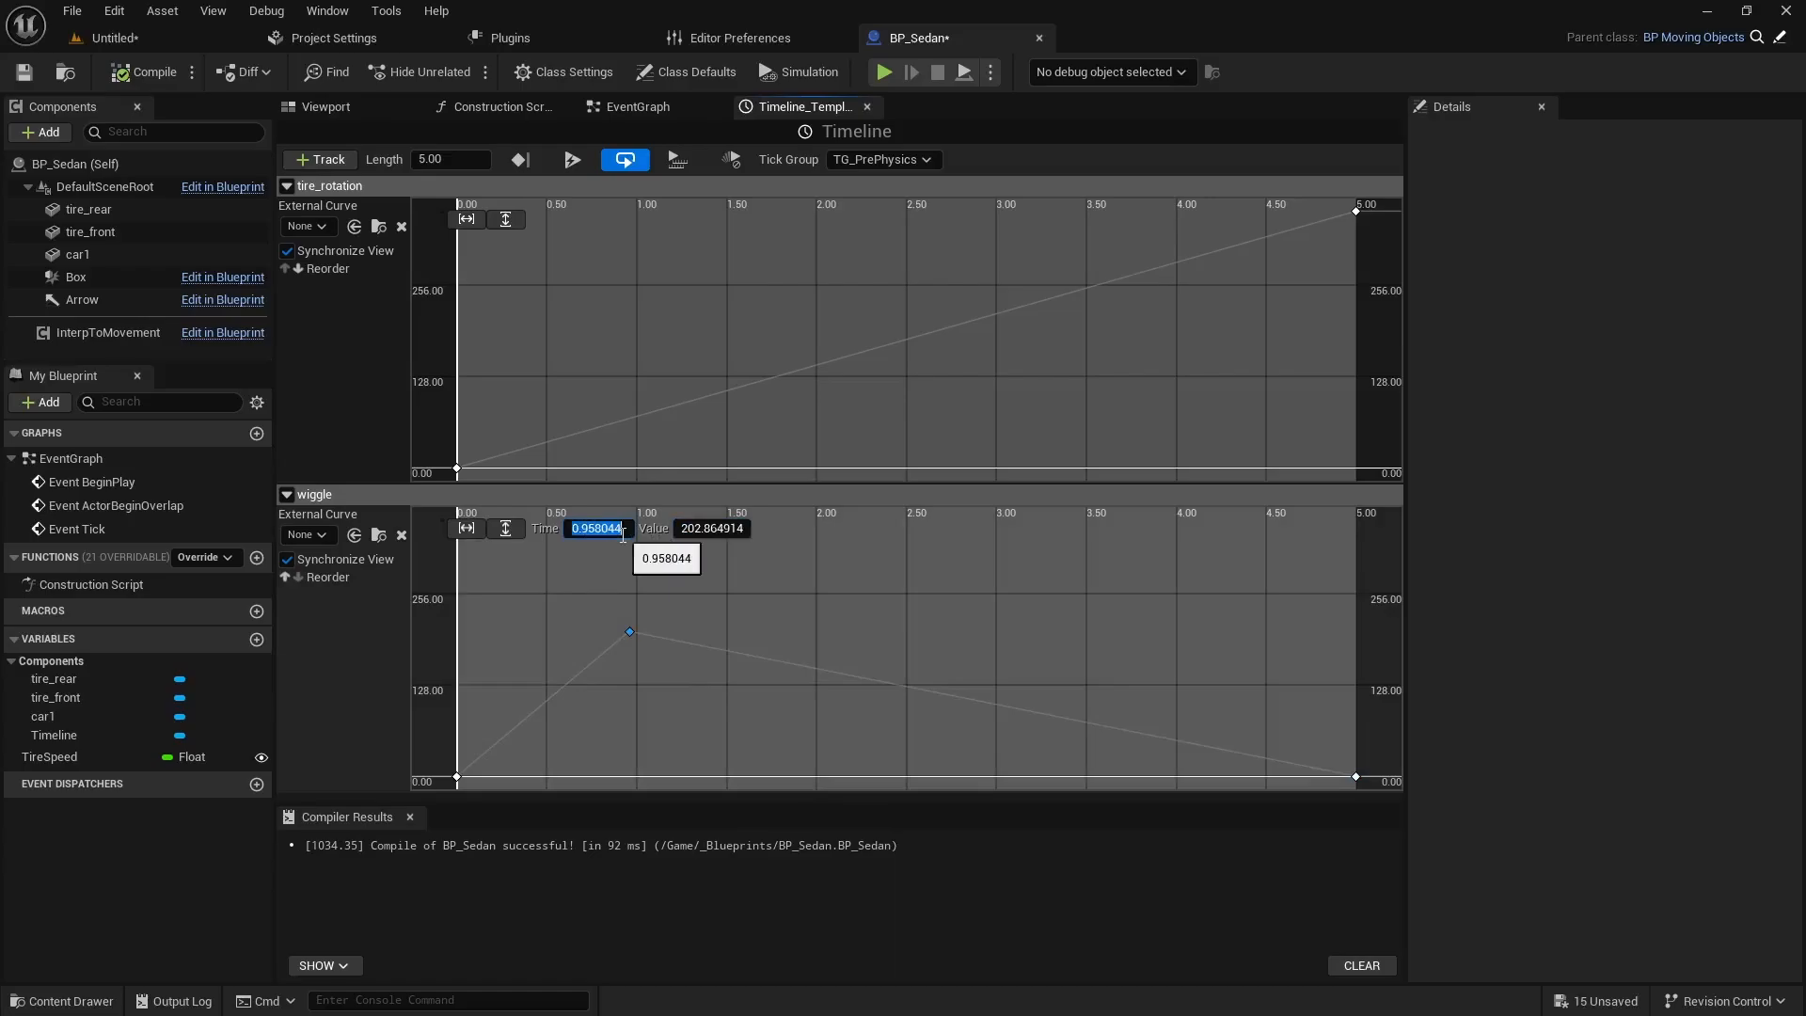
key("Tab")
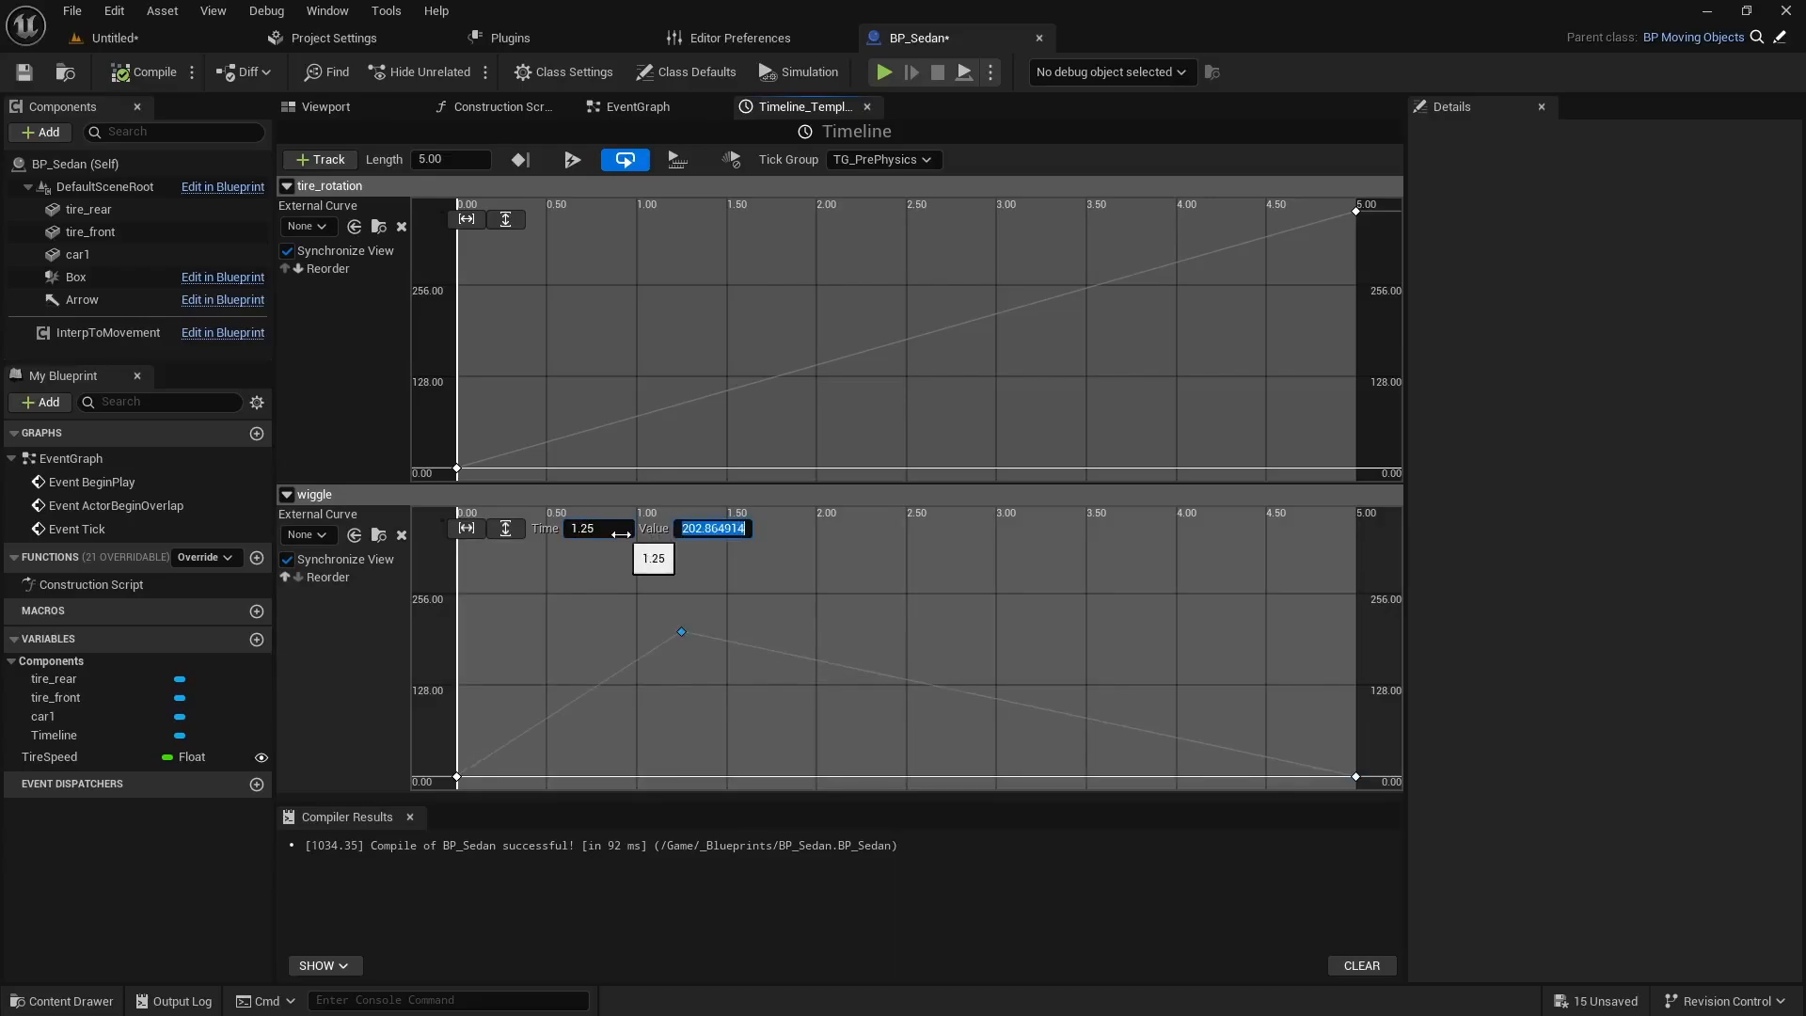
key("Return")
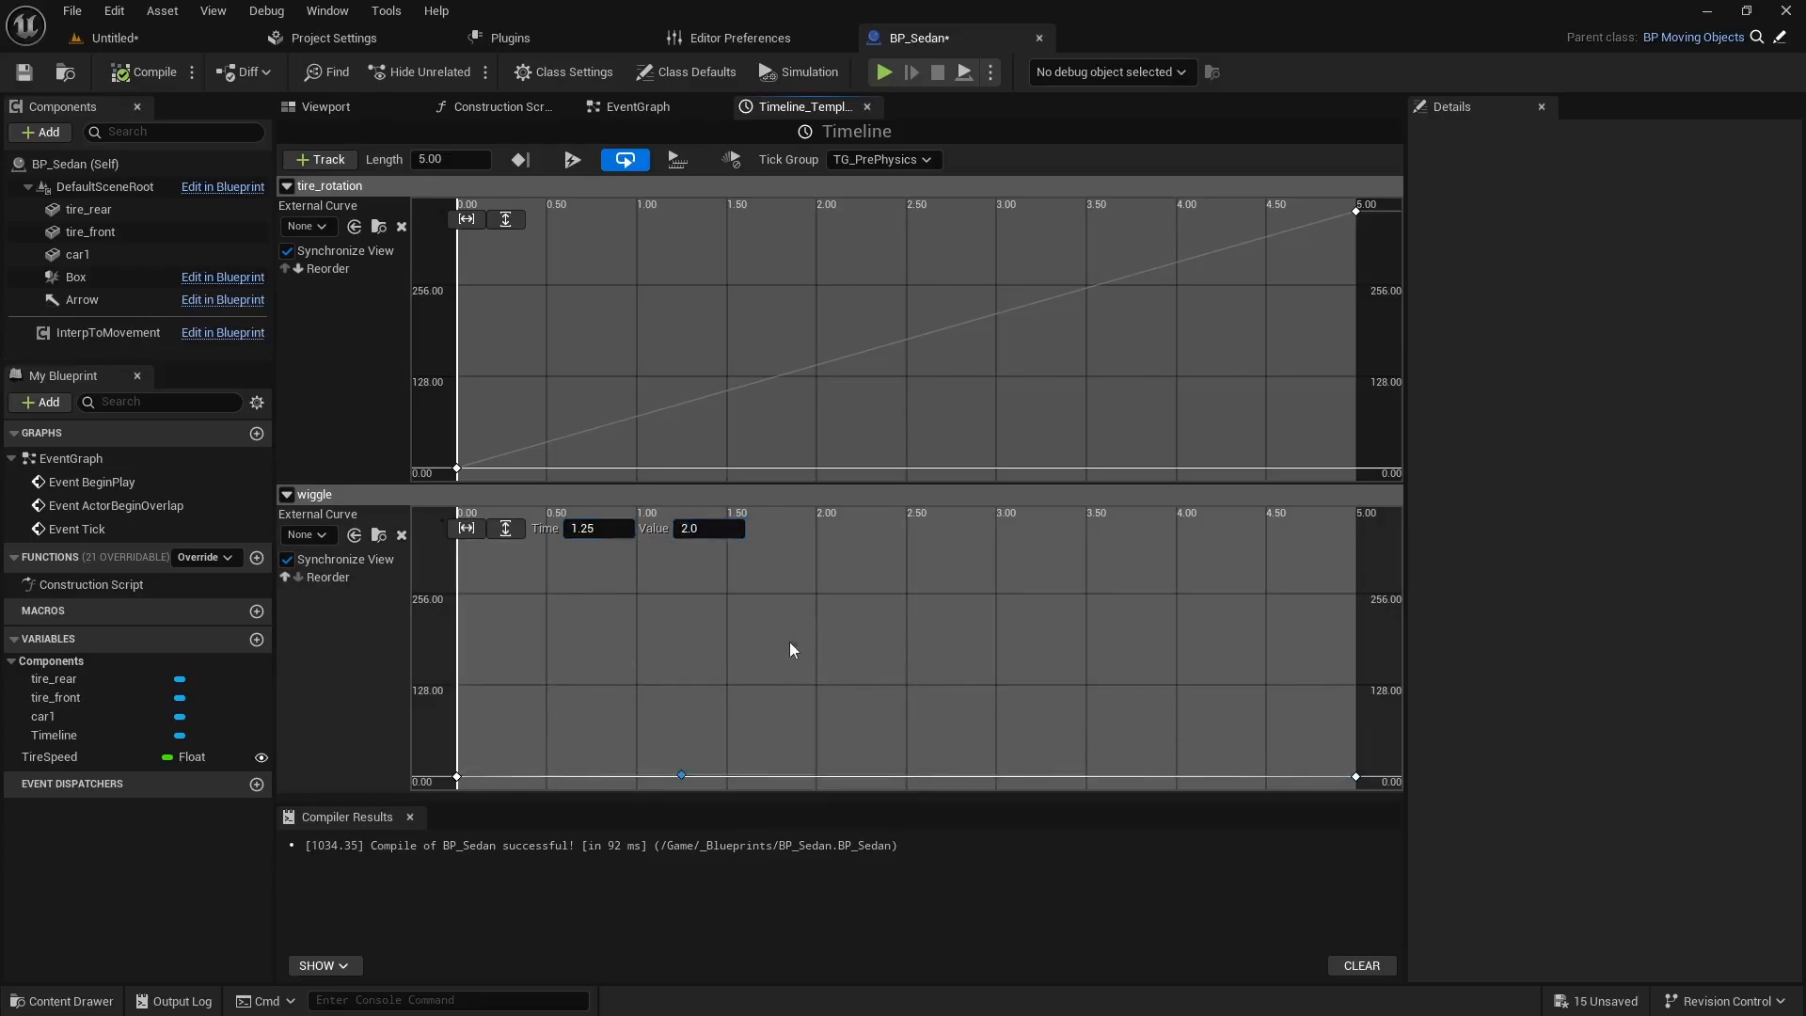
Add a key to the wiggle track at time 3.75 with value -2.
right_click(788, 641)
left_click(875, 681)
left_click(600, 528)
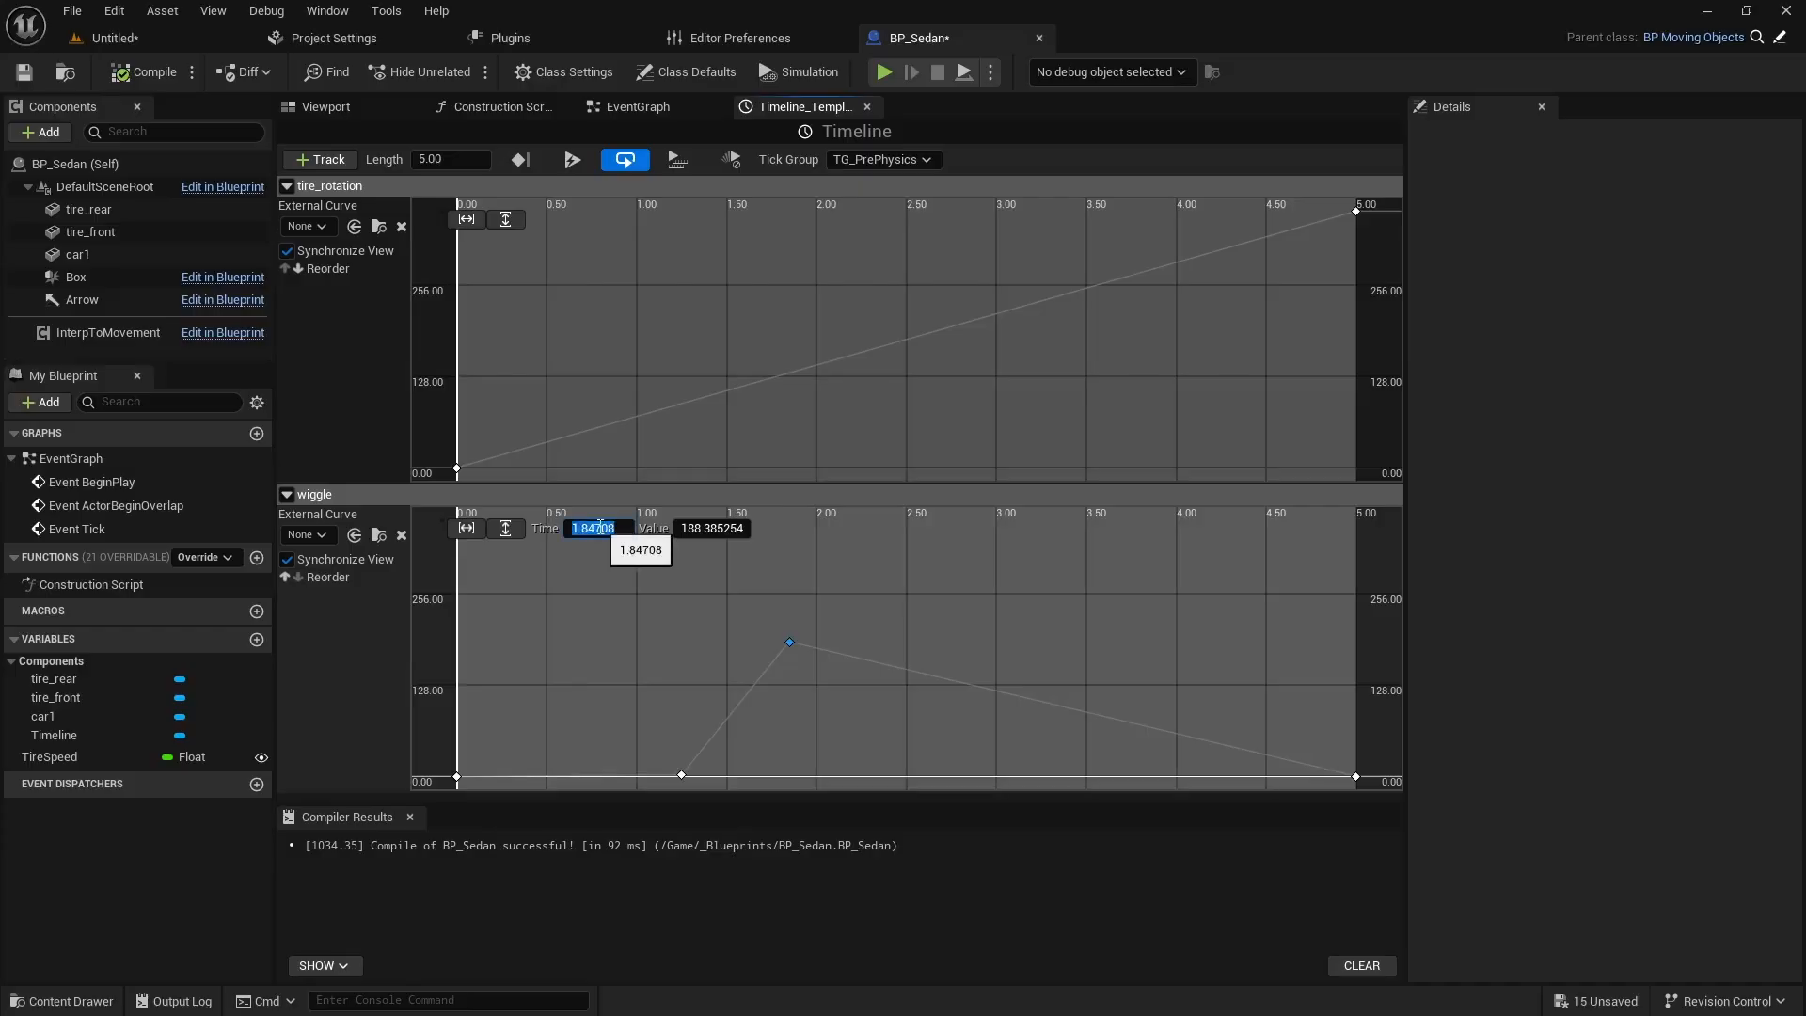
key("Tab")
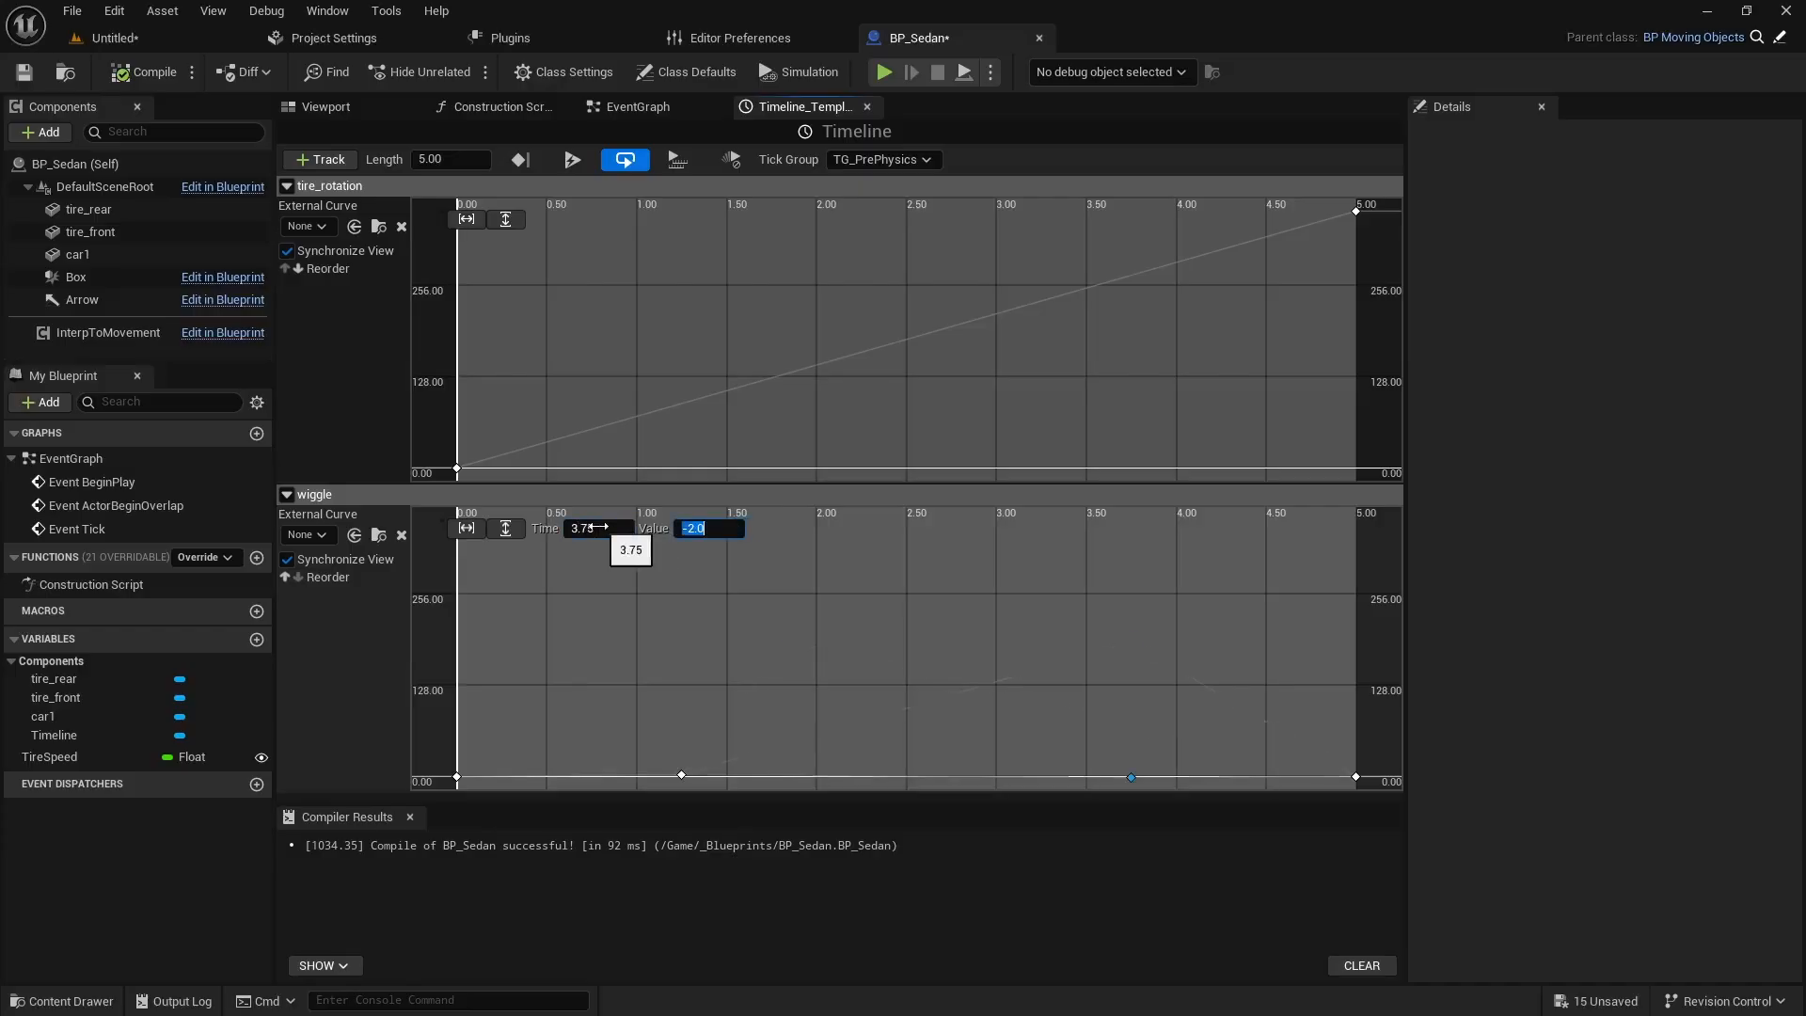
Set the wiggle track's key at time 0 to Auto interpolation.
left_click(505, 528)
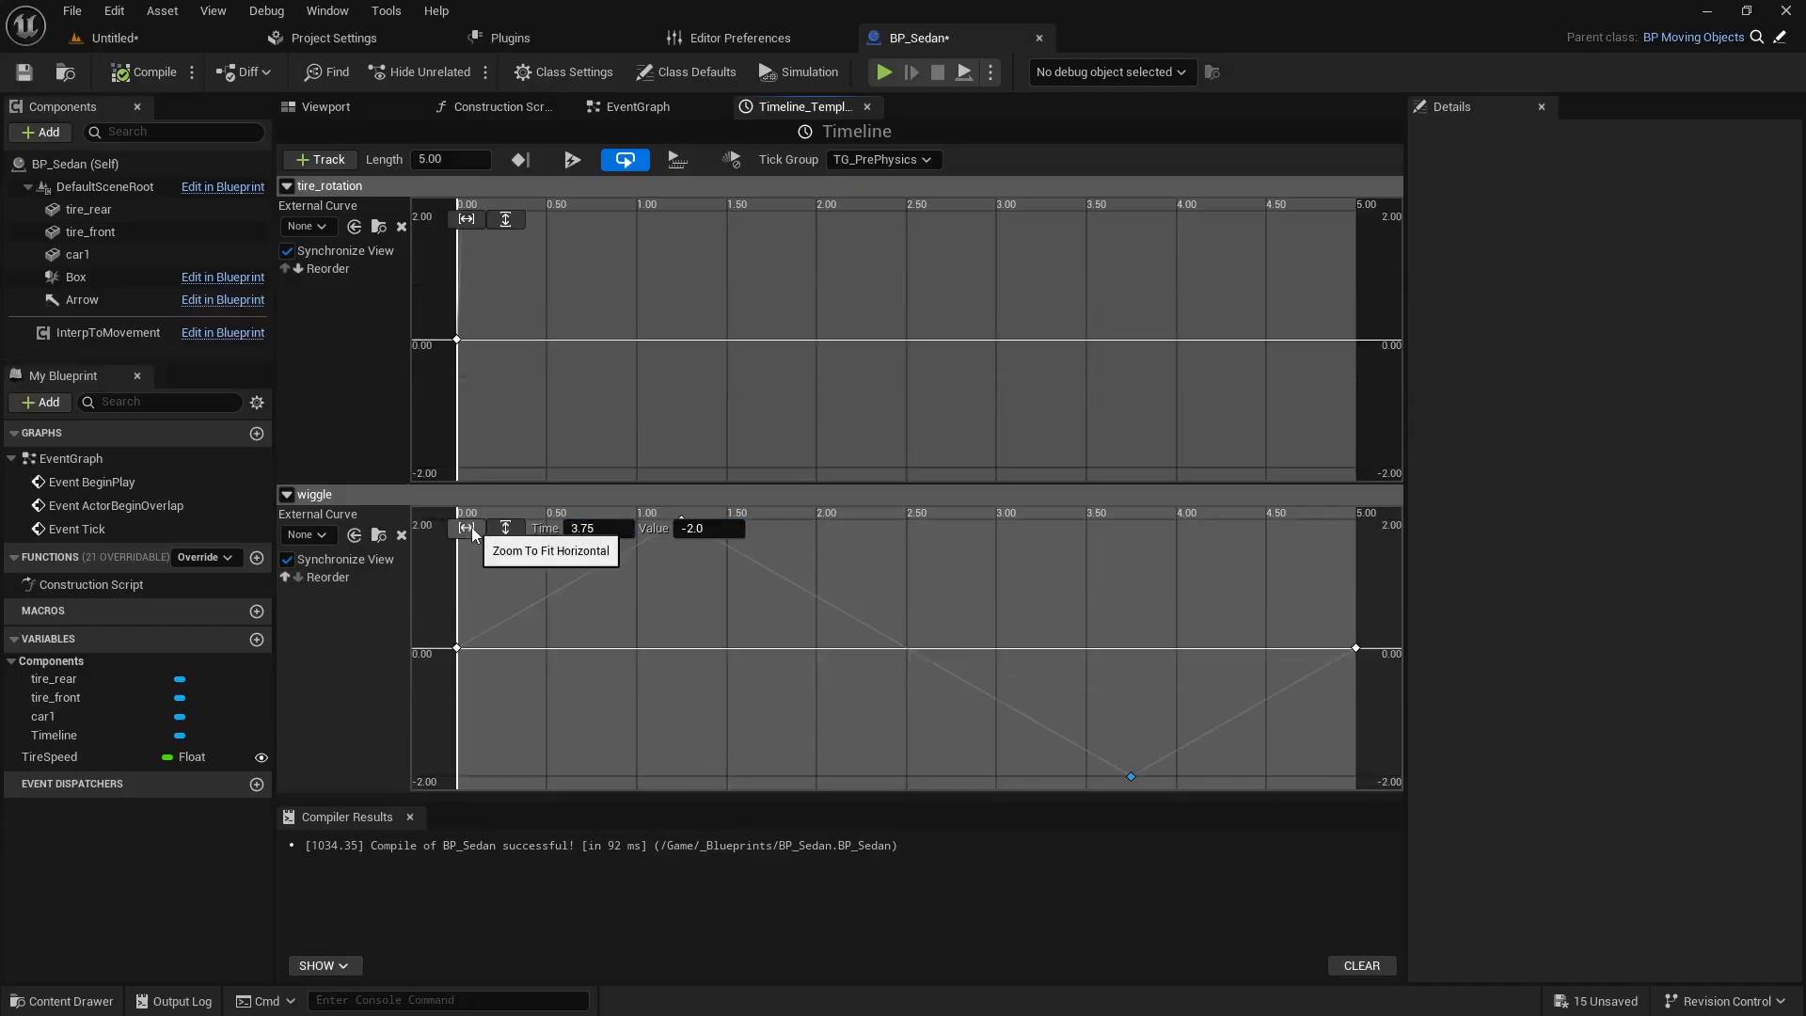
scroll(927, 710, "down", 2)
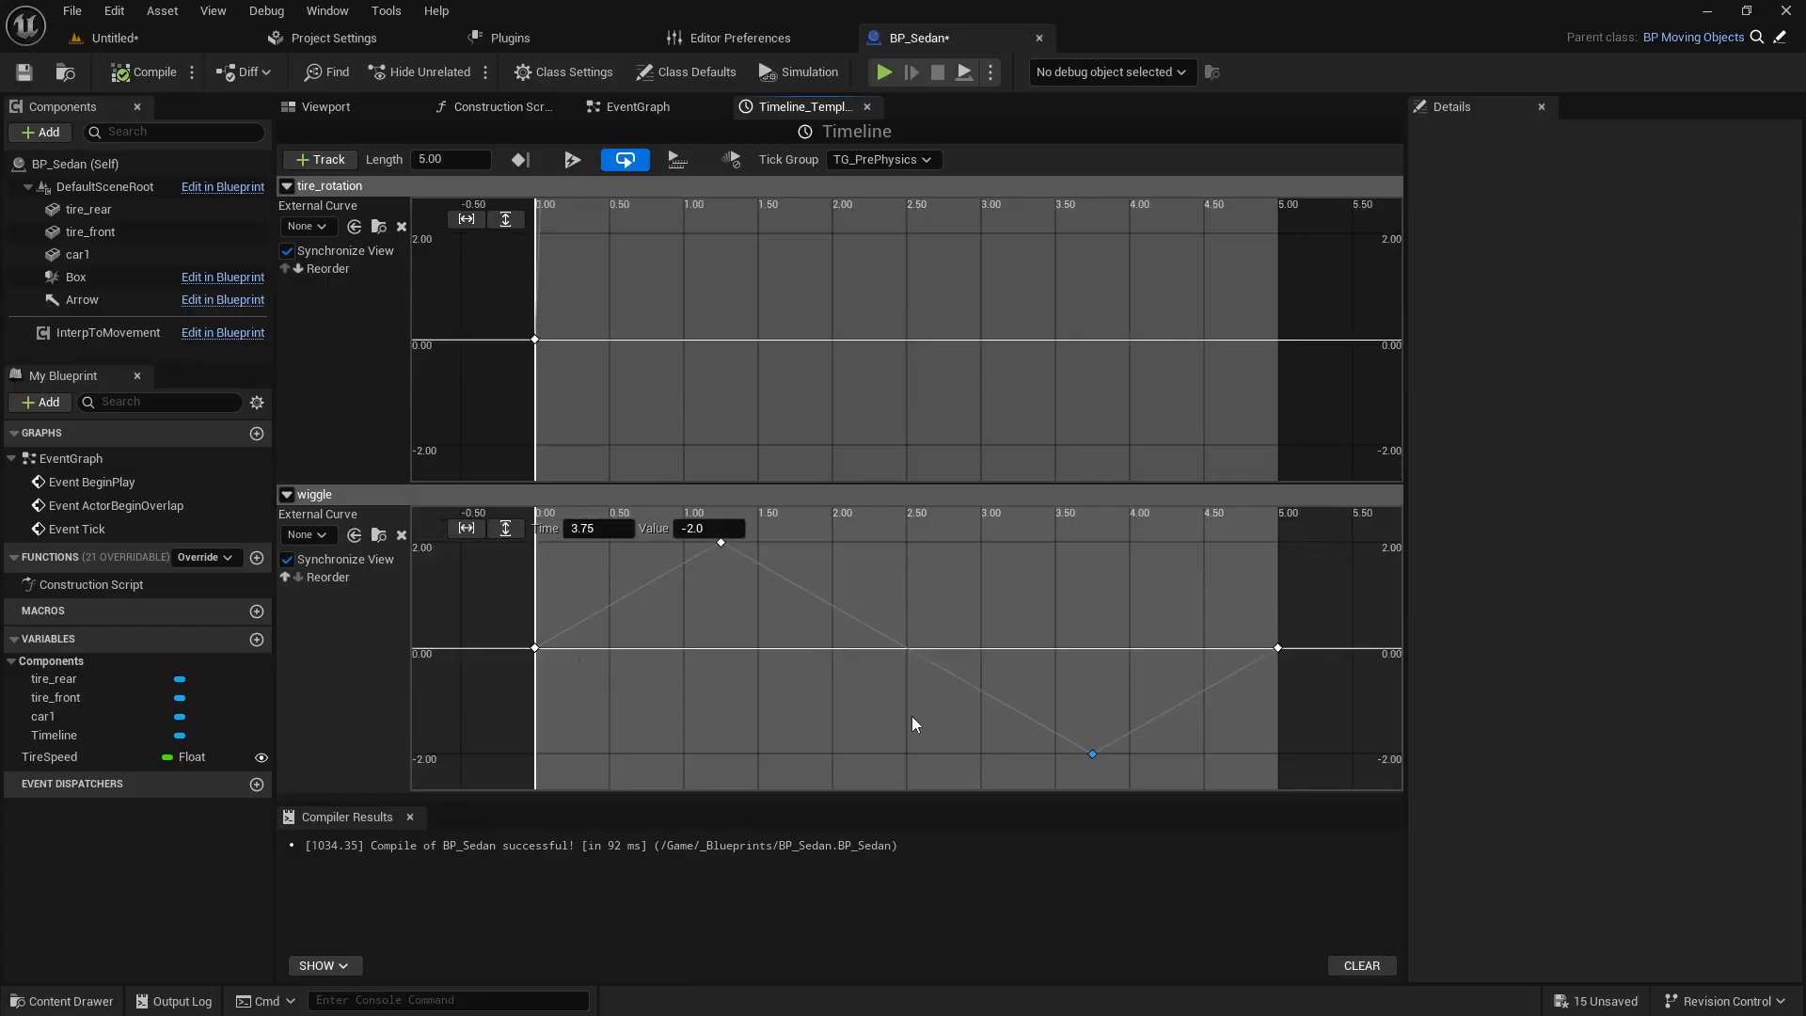
left_click(876, 713)
right_click_drag(870, 705, 828, 701)
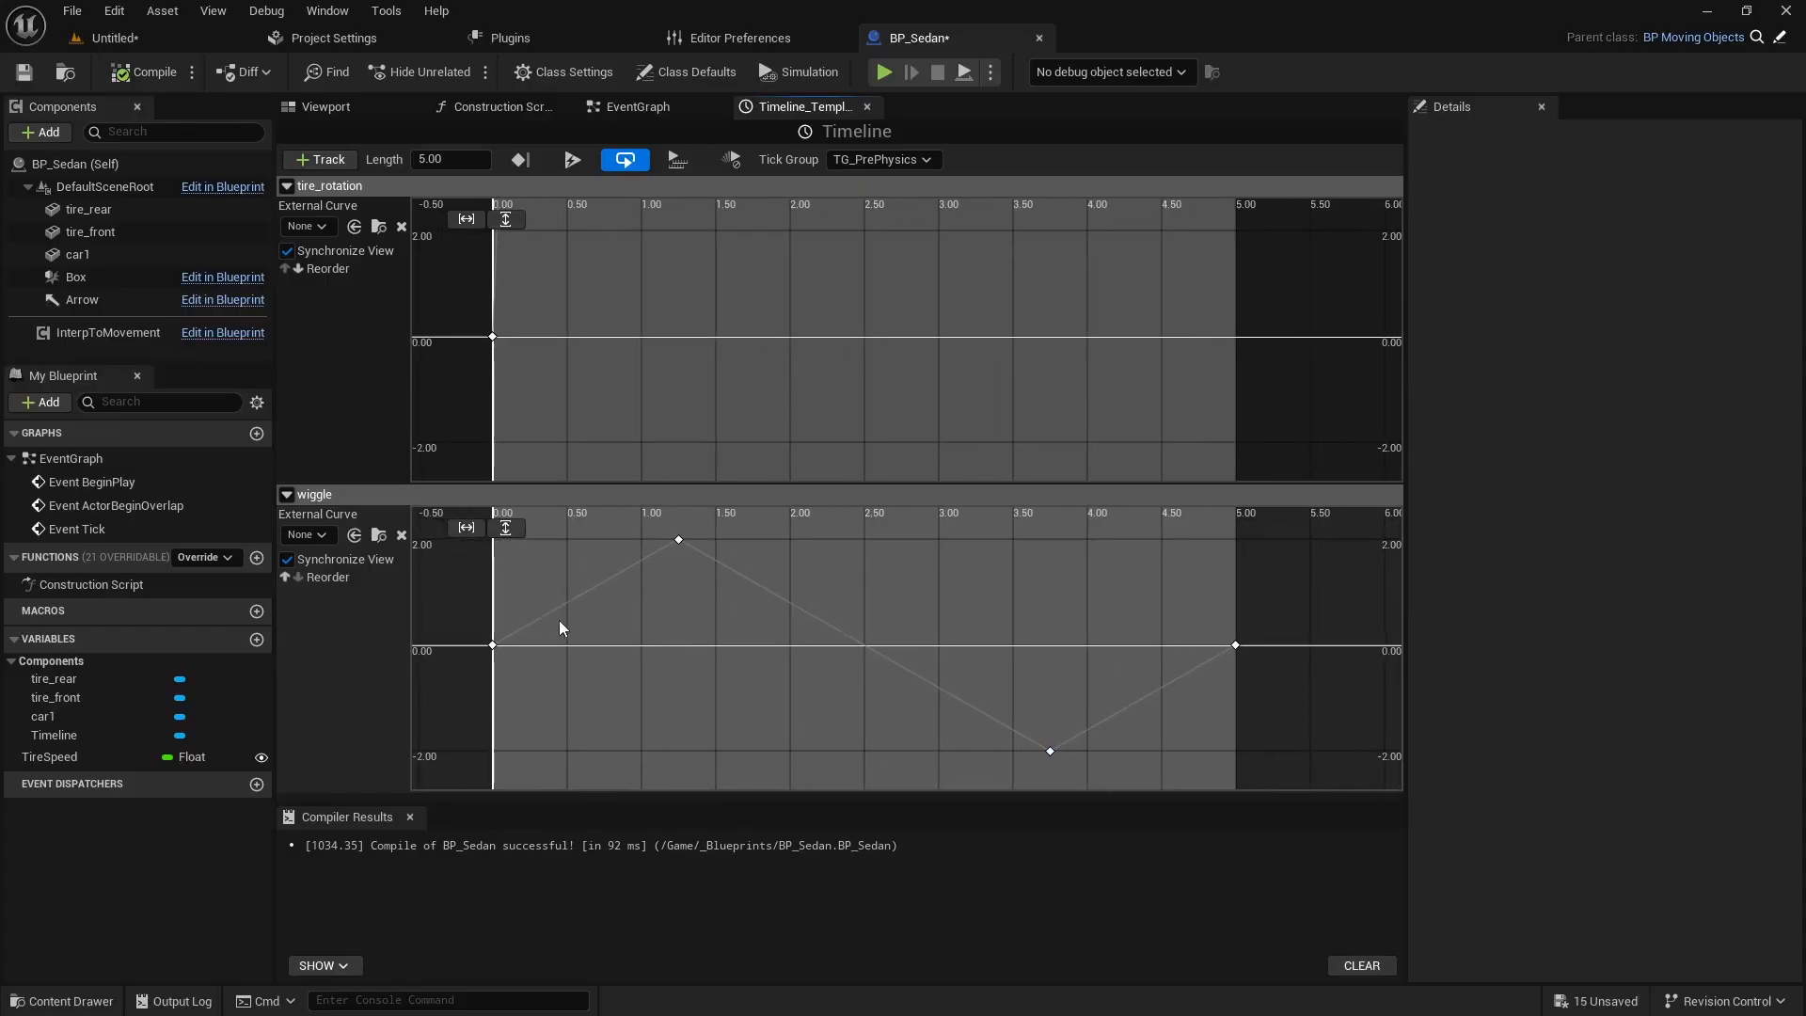
right_click(497, 645)
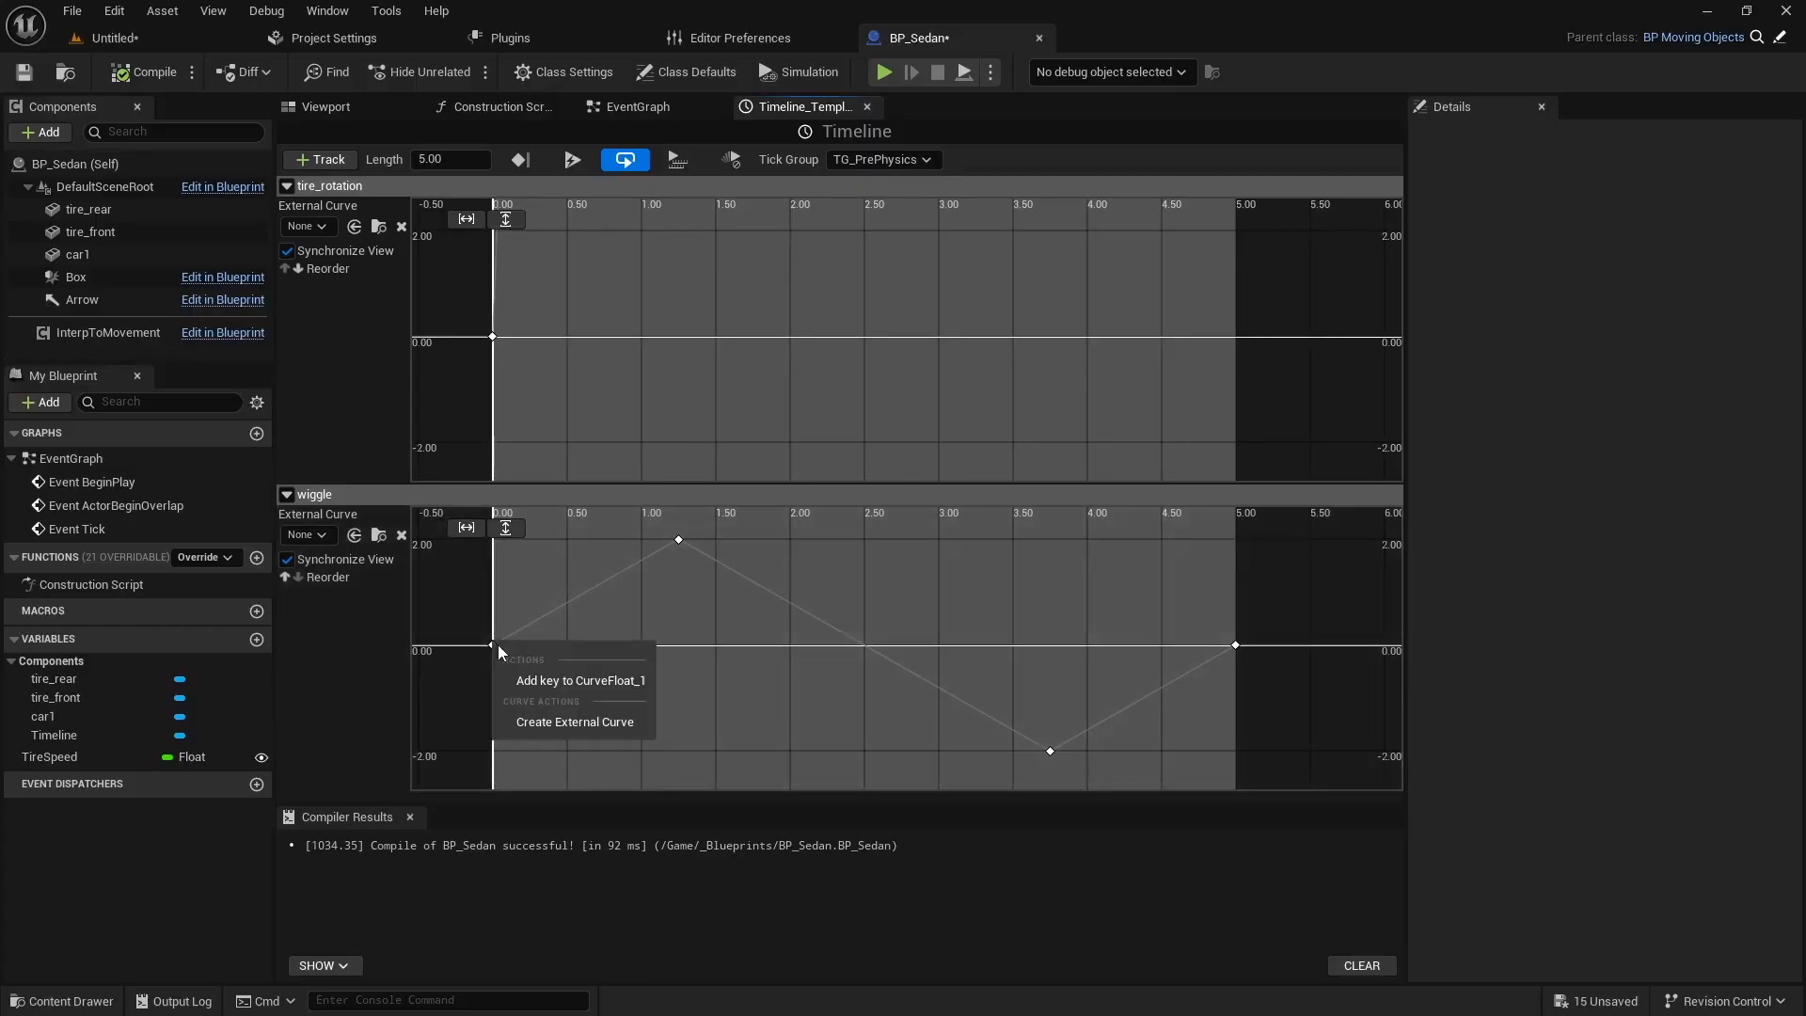
left_click(492, 644)
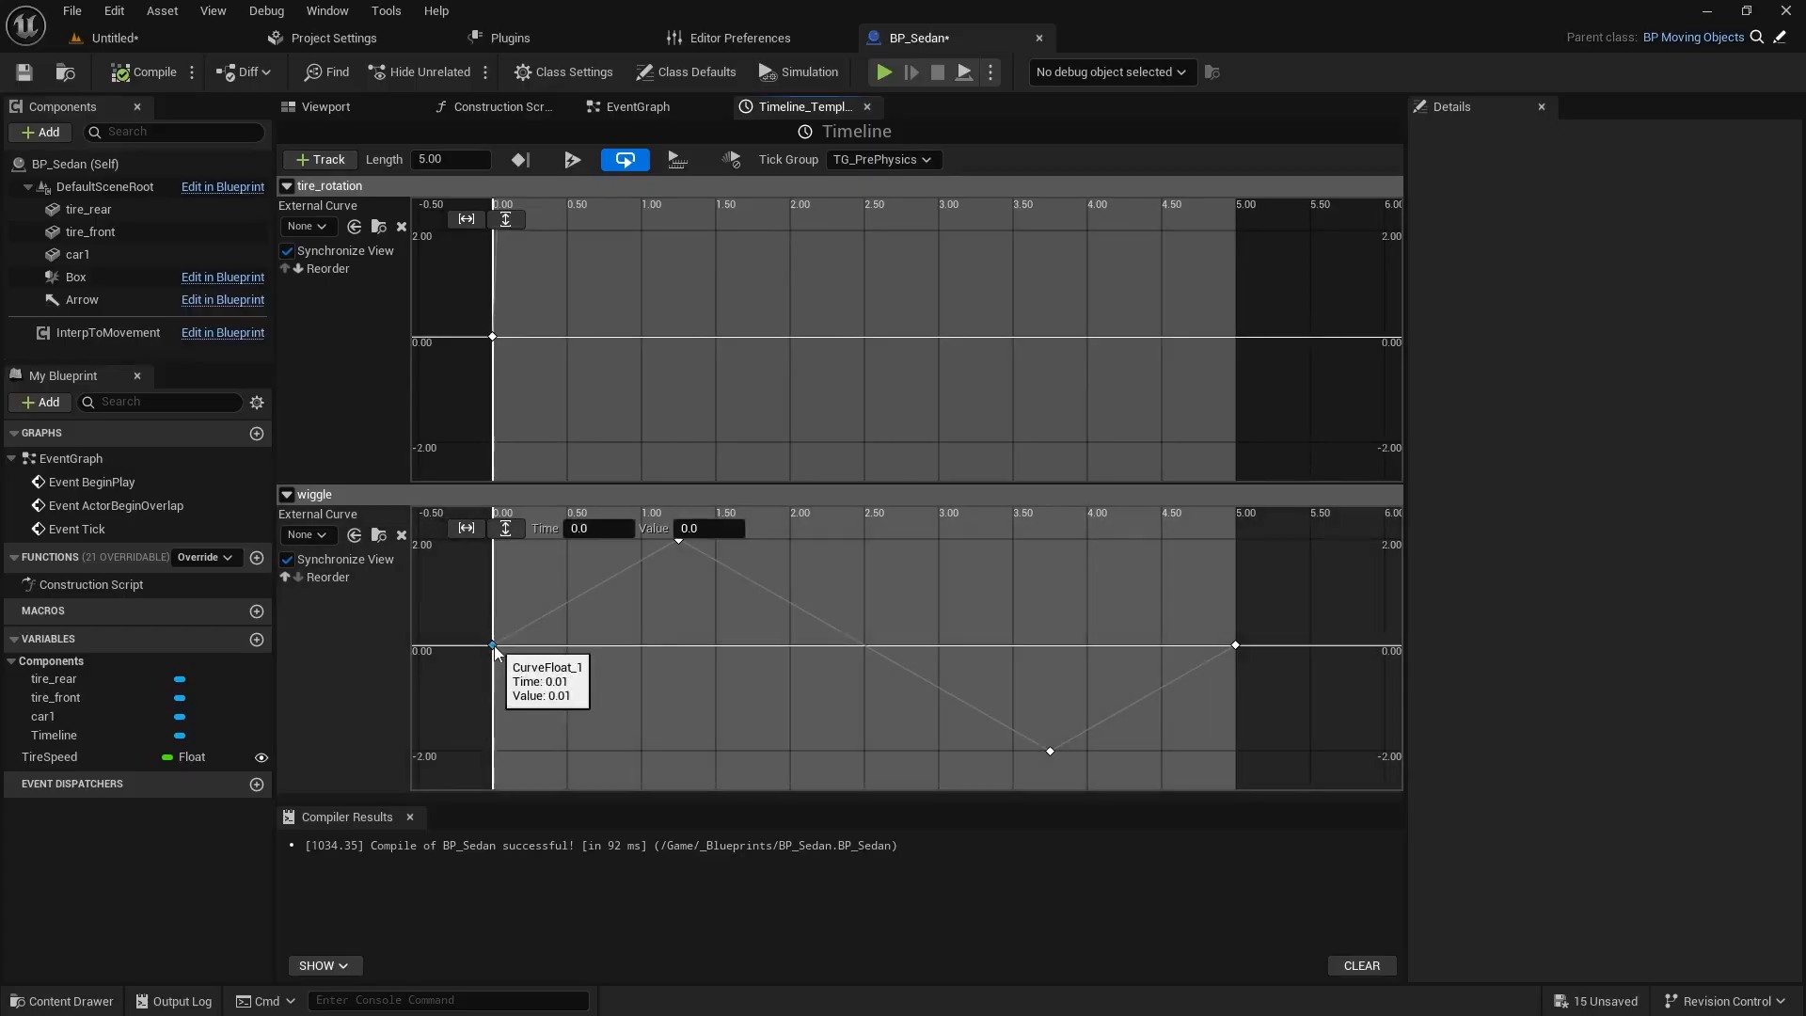
right_click(494, 646)
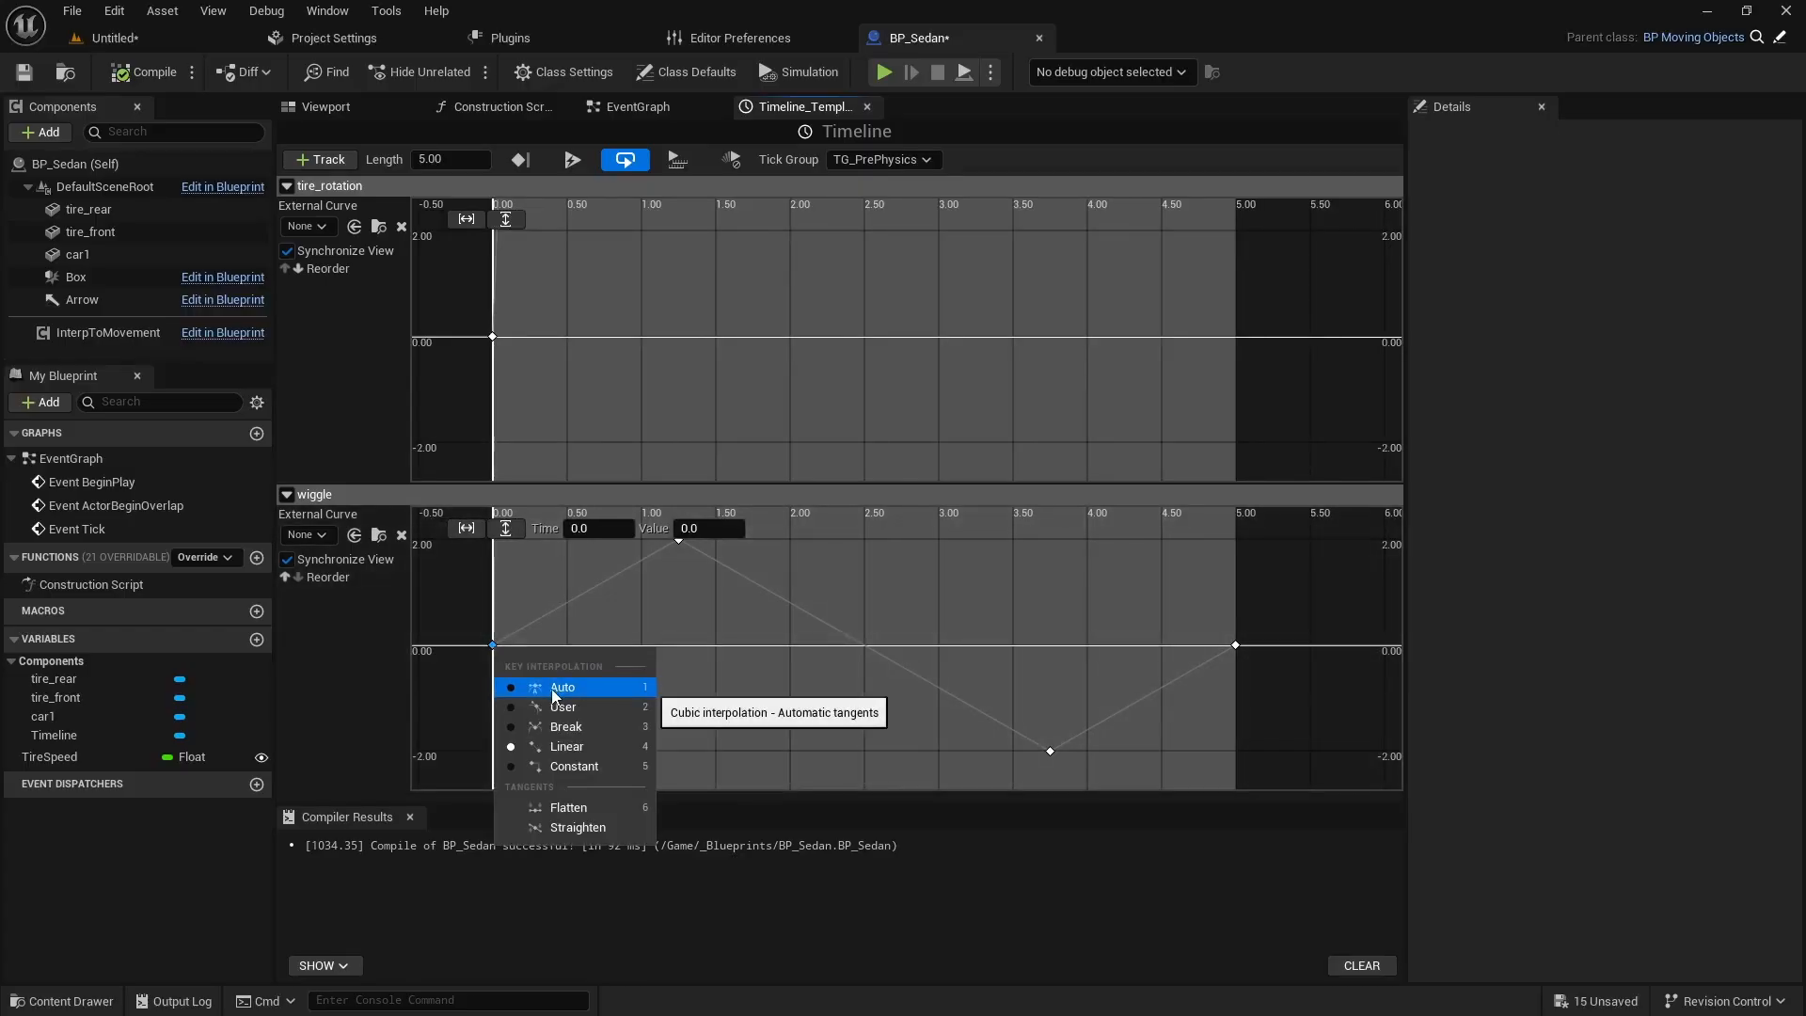
left_click(562, 687)
Set the wiggle keys at times 1.25 and 3.75 to Auto interpolation and compile the blueprint.
right_click(678, 541)
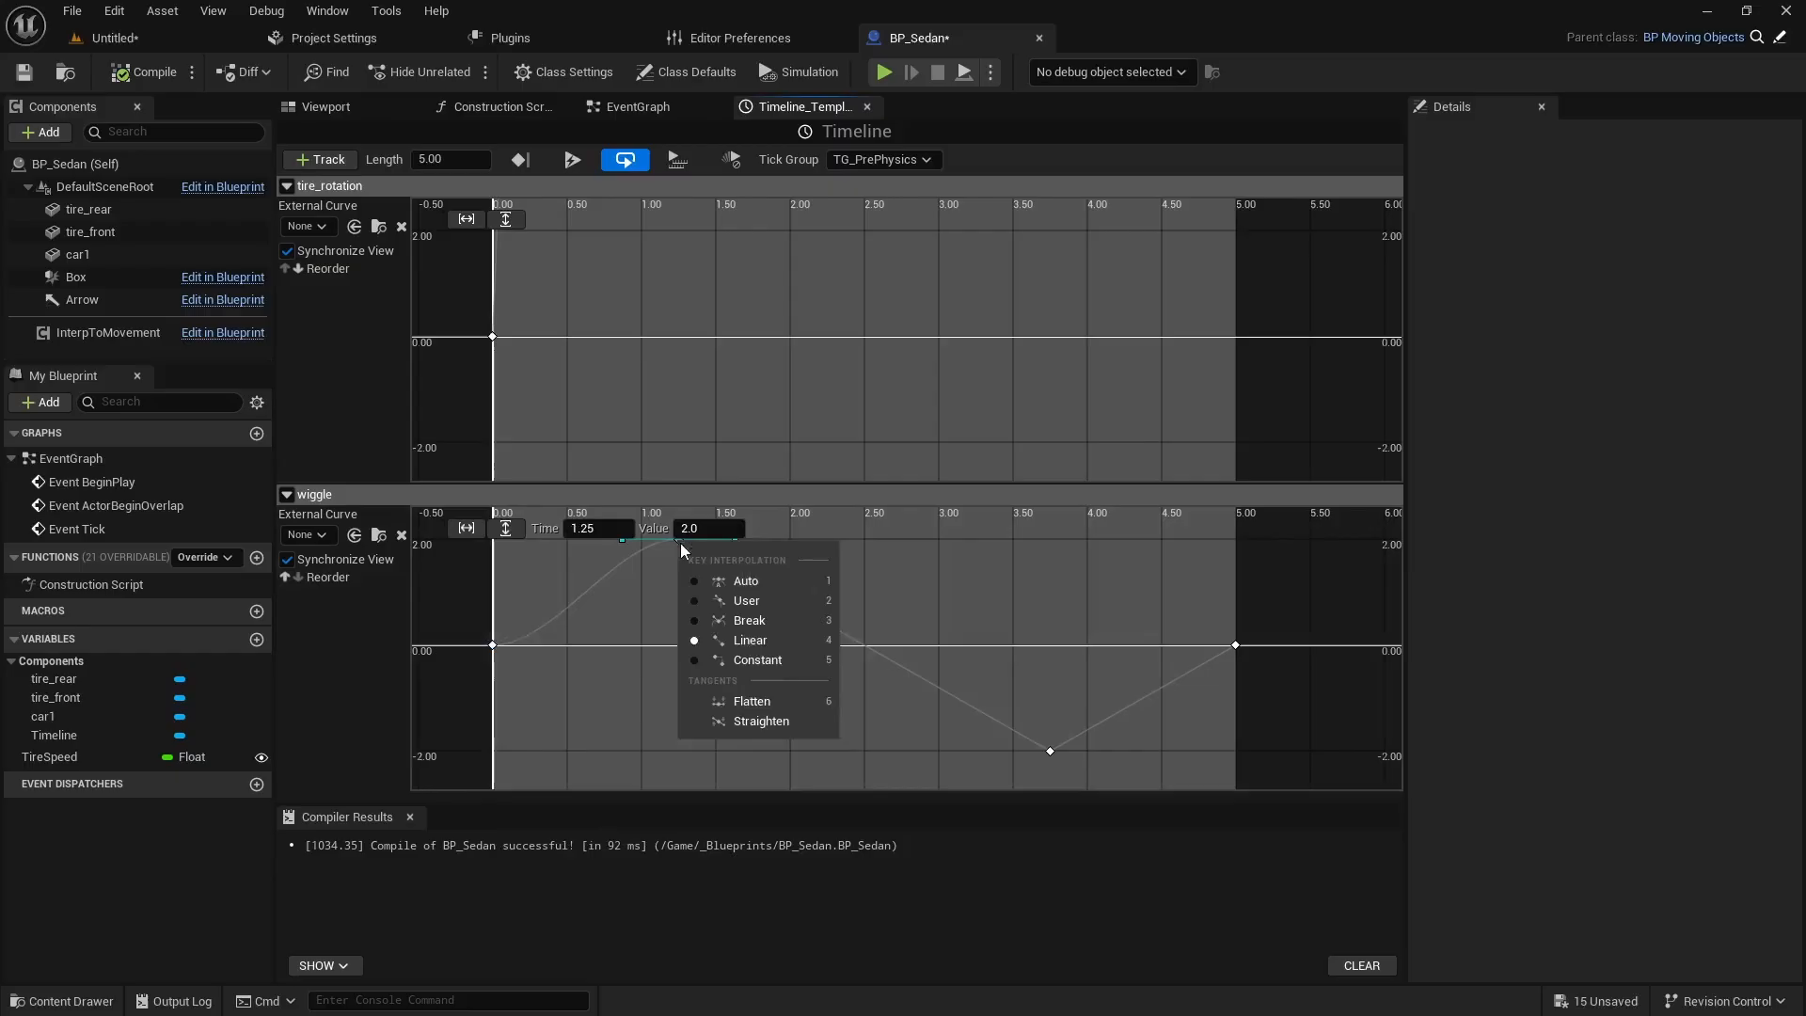
left_click(720, 579)
right_click(1049, 751)
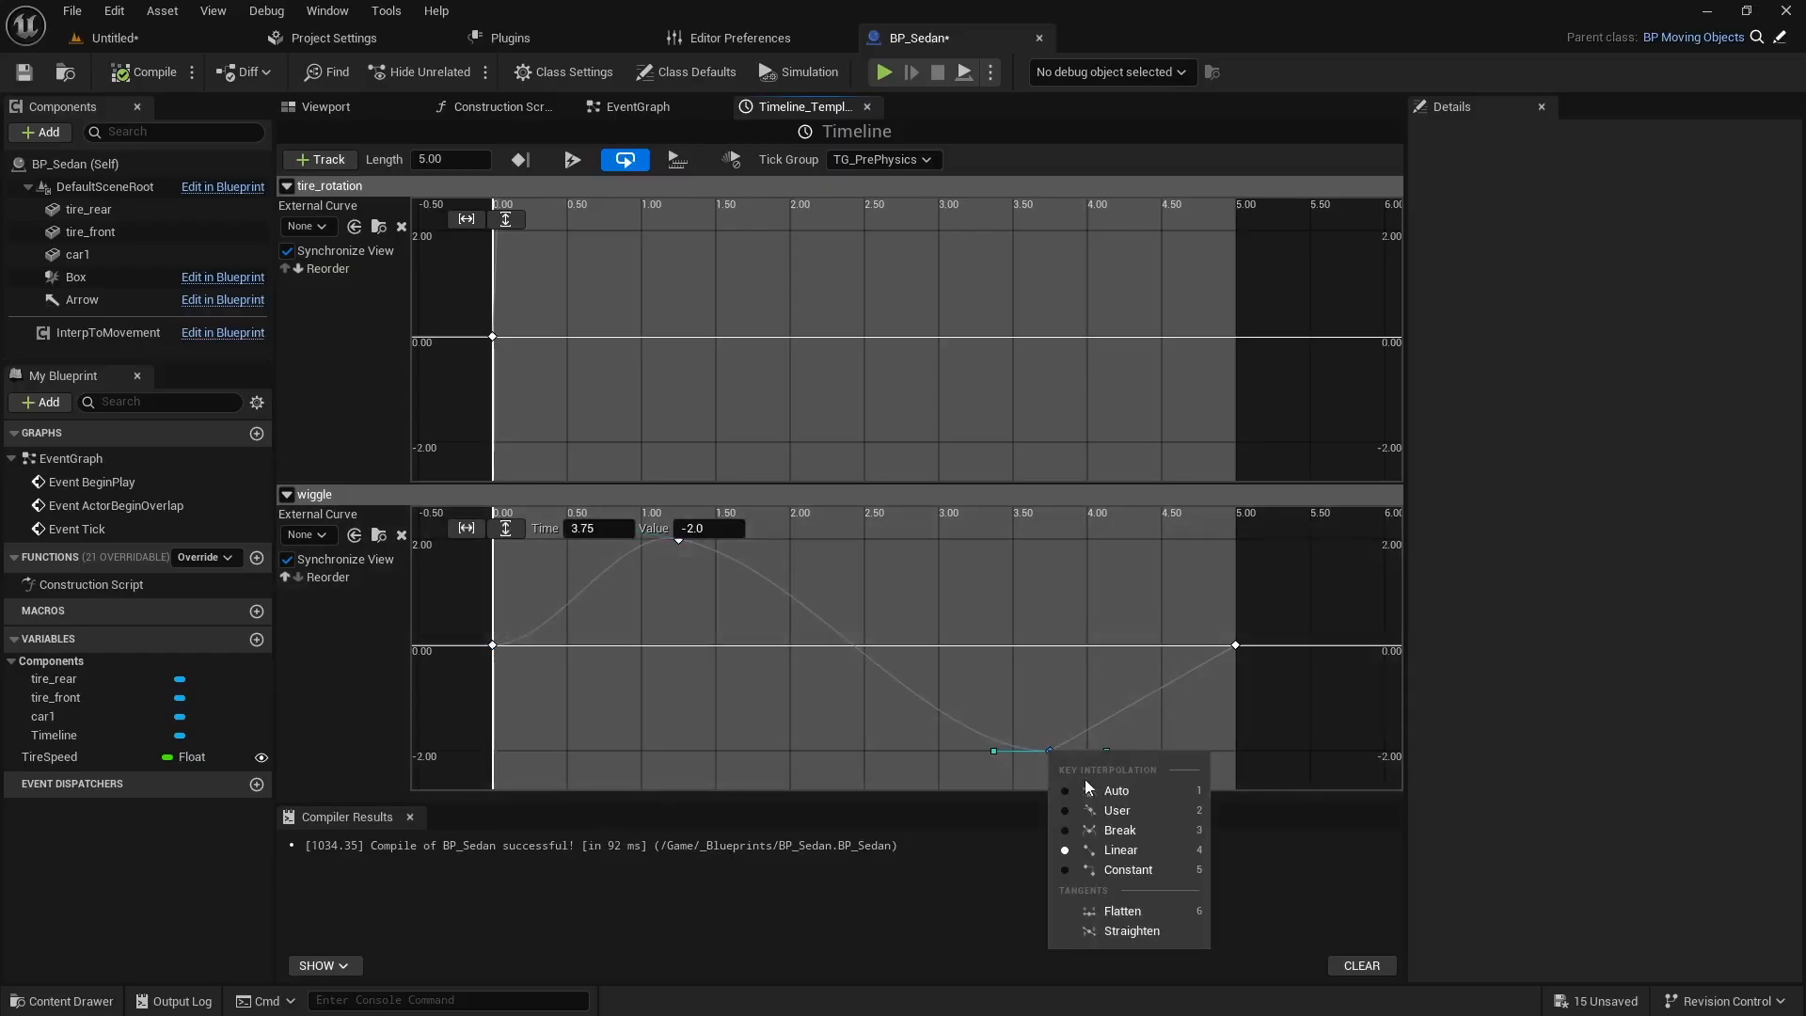
left_click(1091, 789)
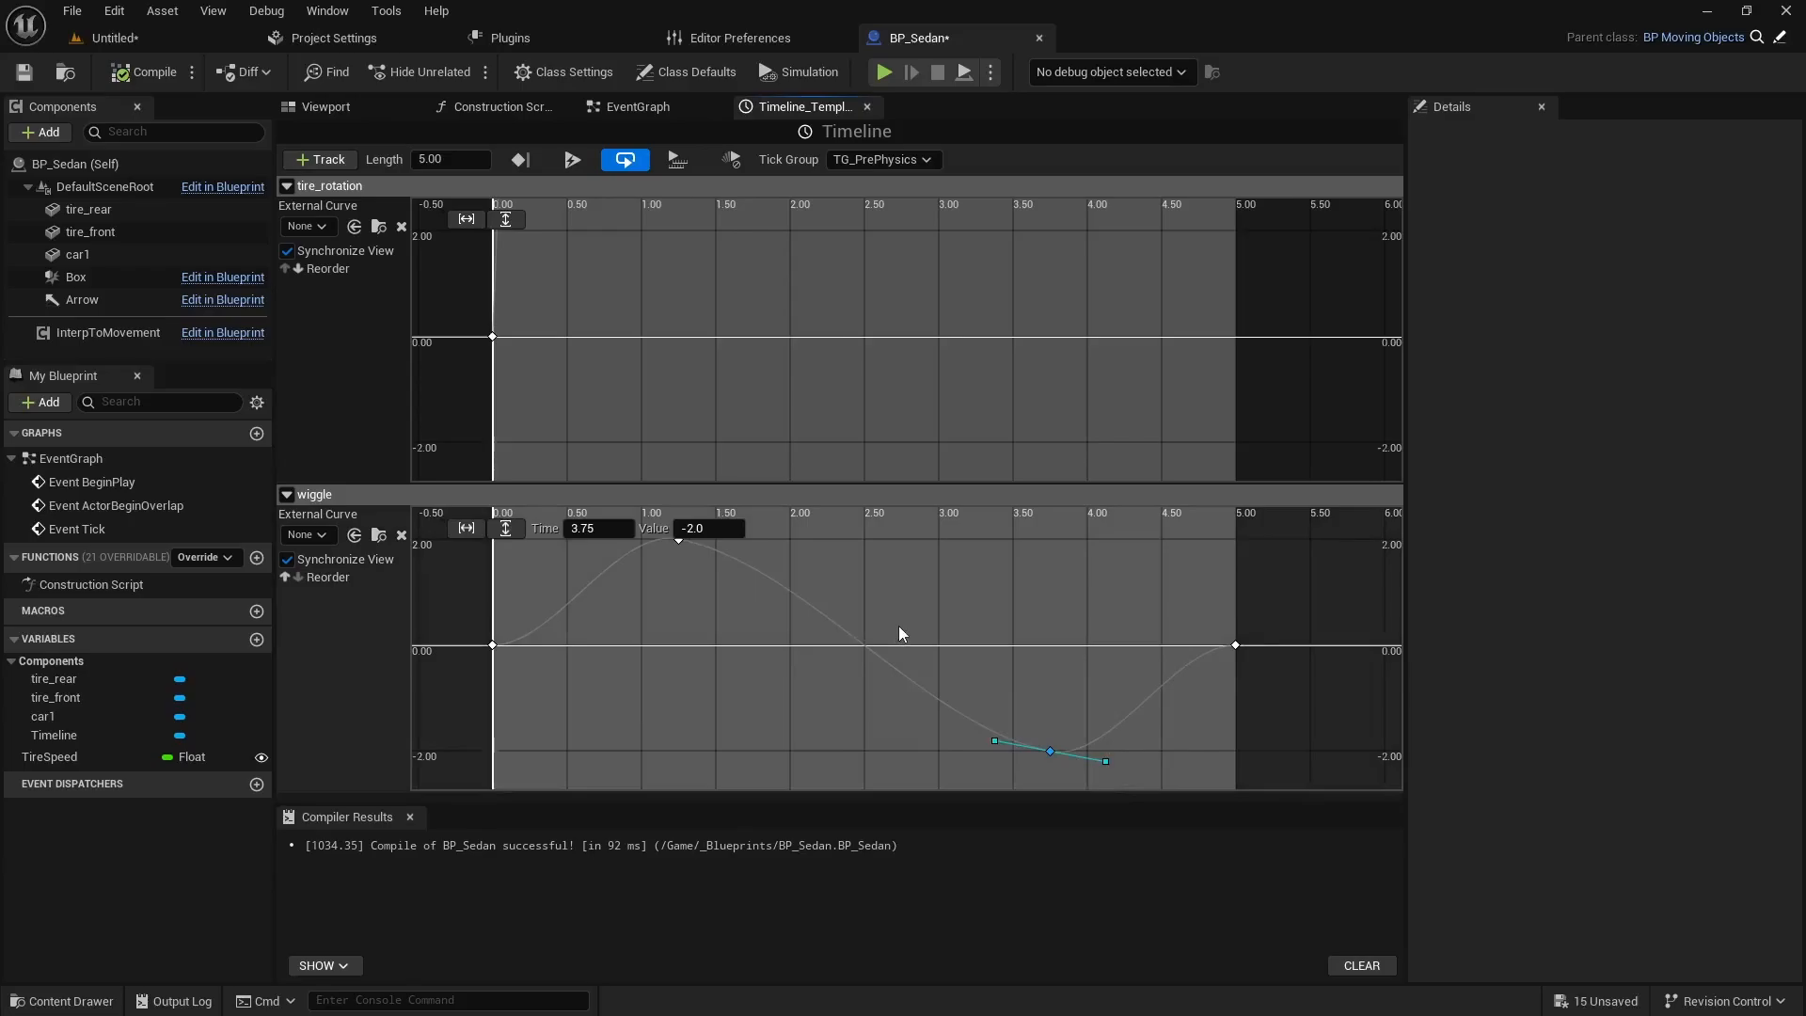
left_click(146, 73)
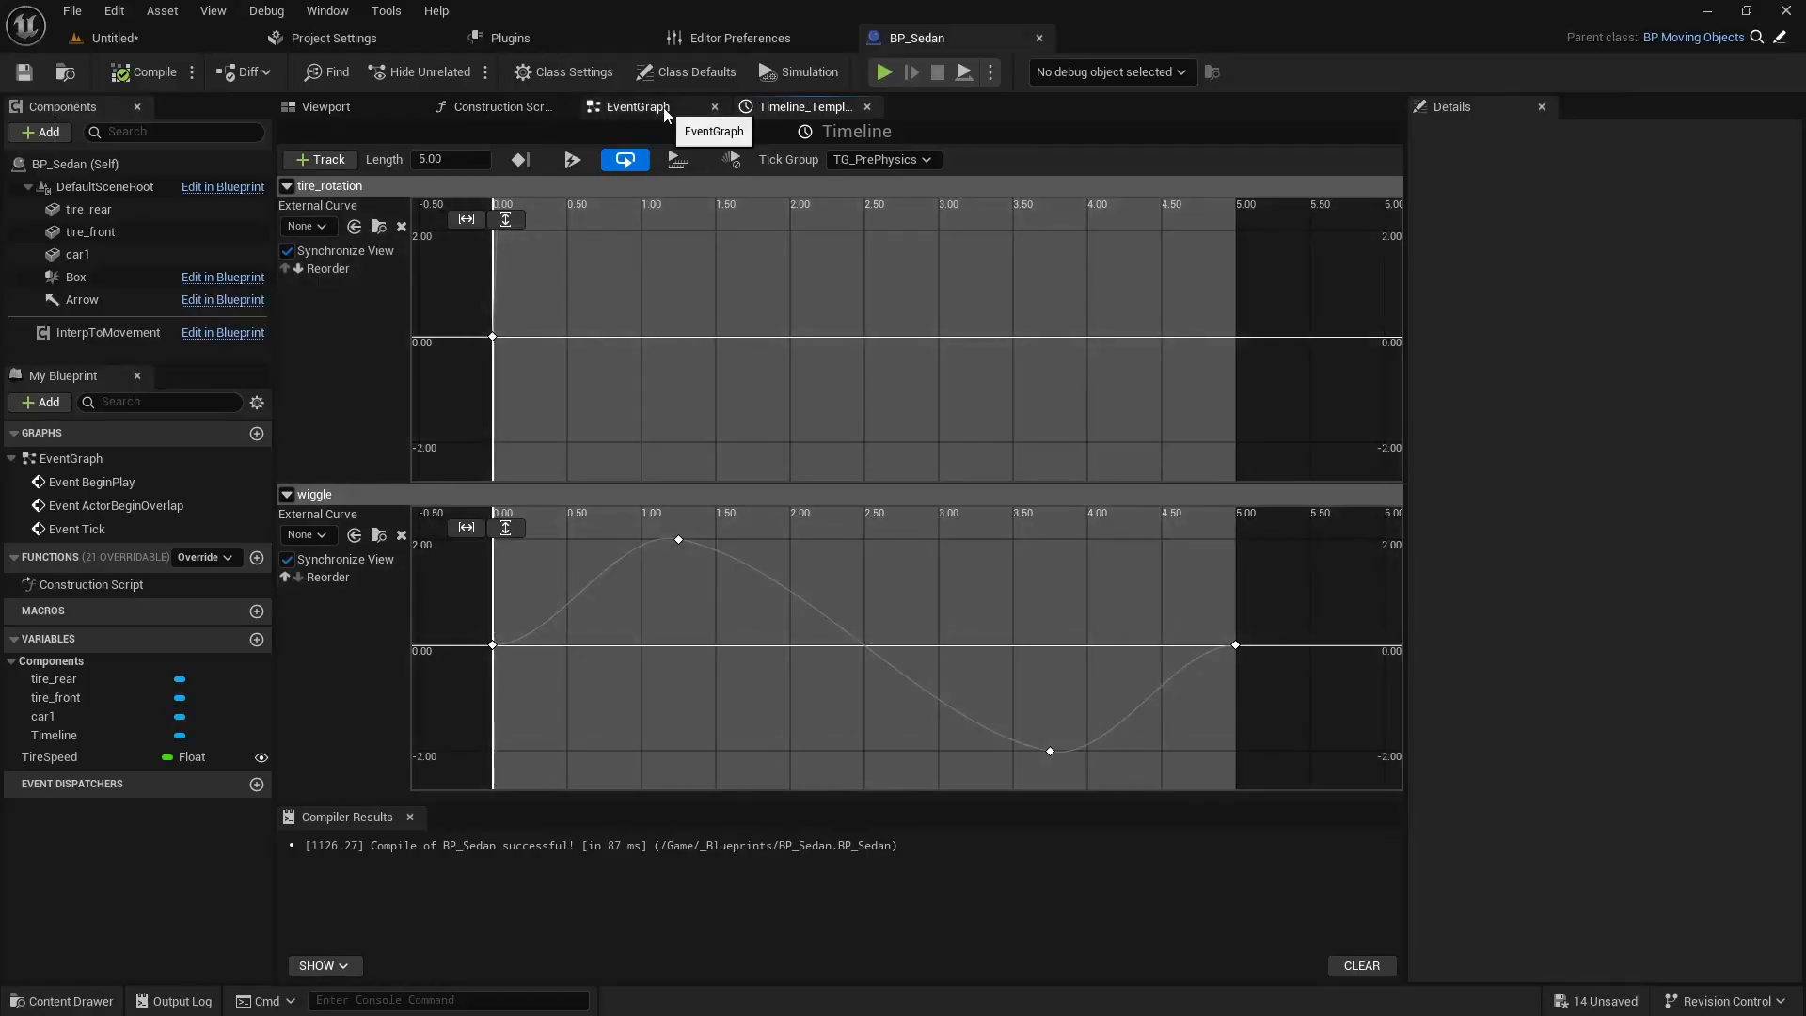
Shift the Timeline node slightly away from the multiply node in the EventGraph to make room for wiring.
left_click(663, 108)
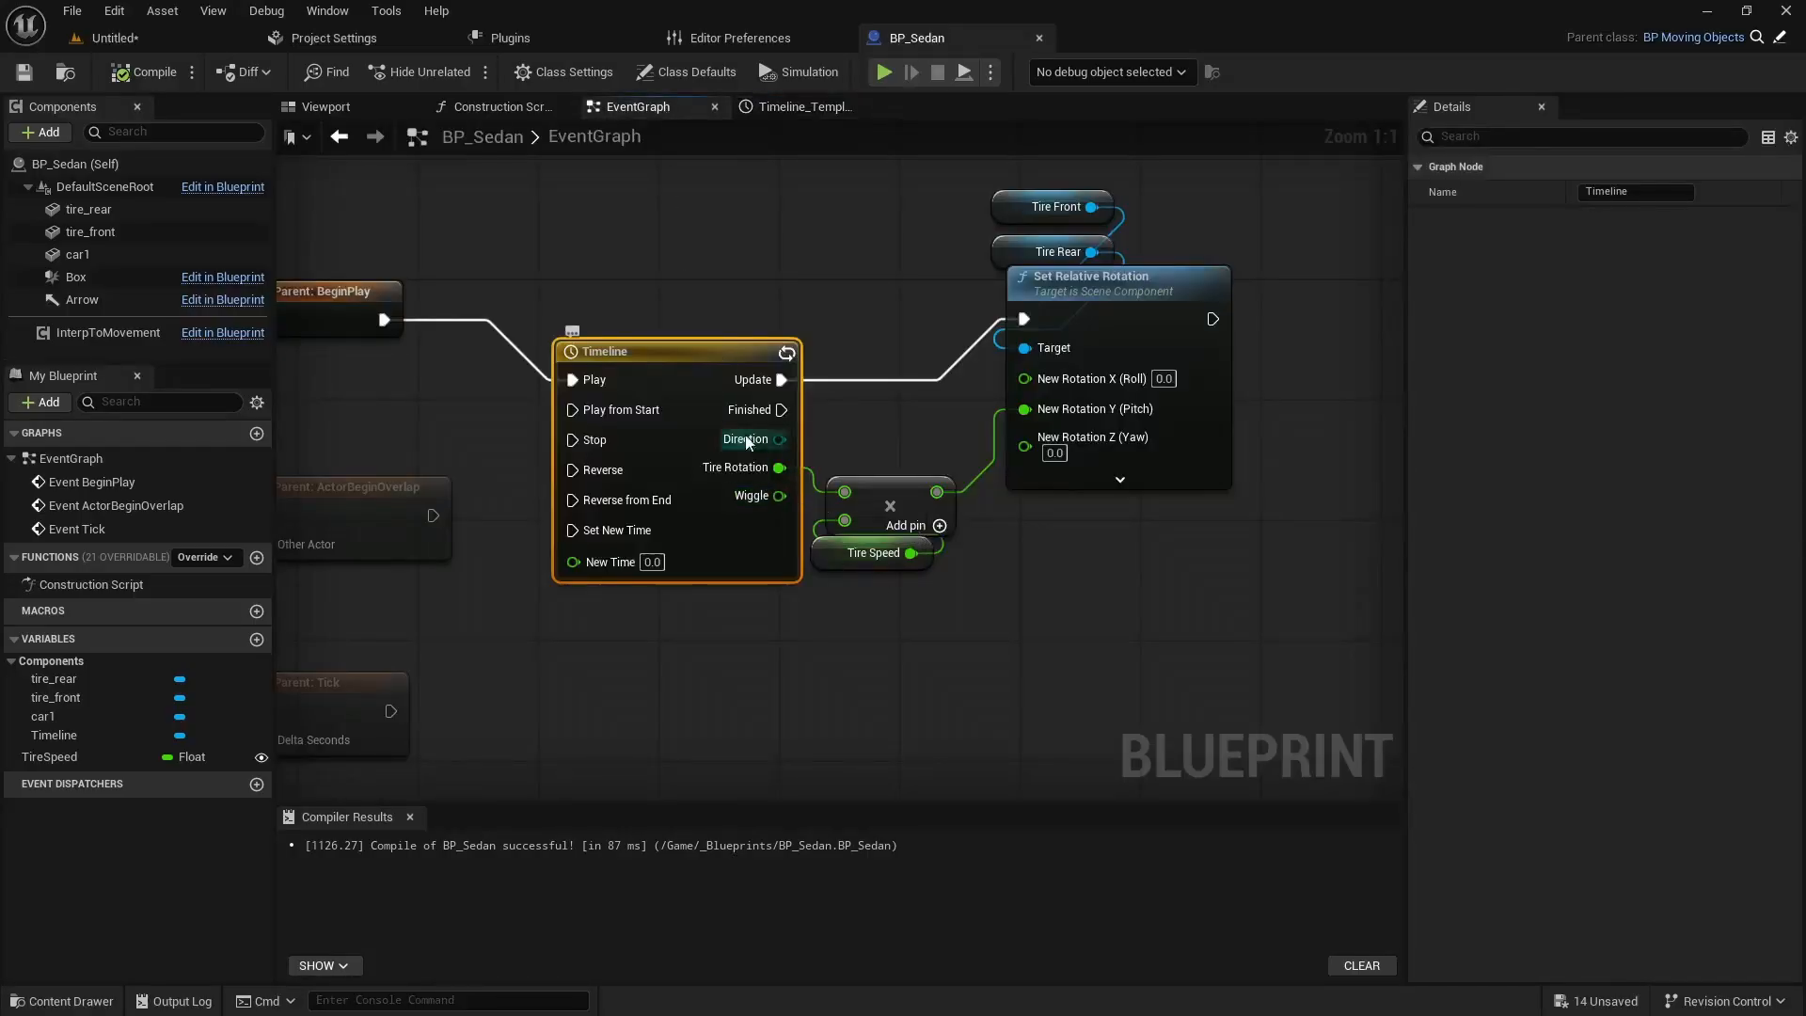
left_click_drag(700, 360, 666, 346)
right_click_drag(1053, 599, 954, 546)
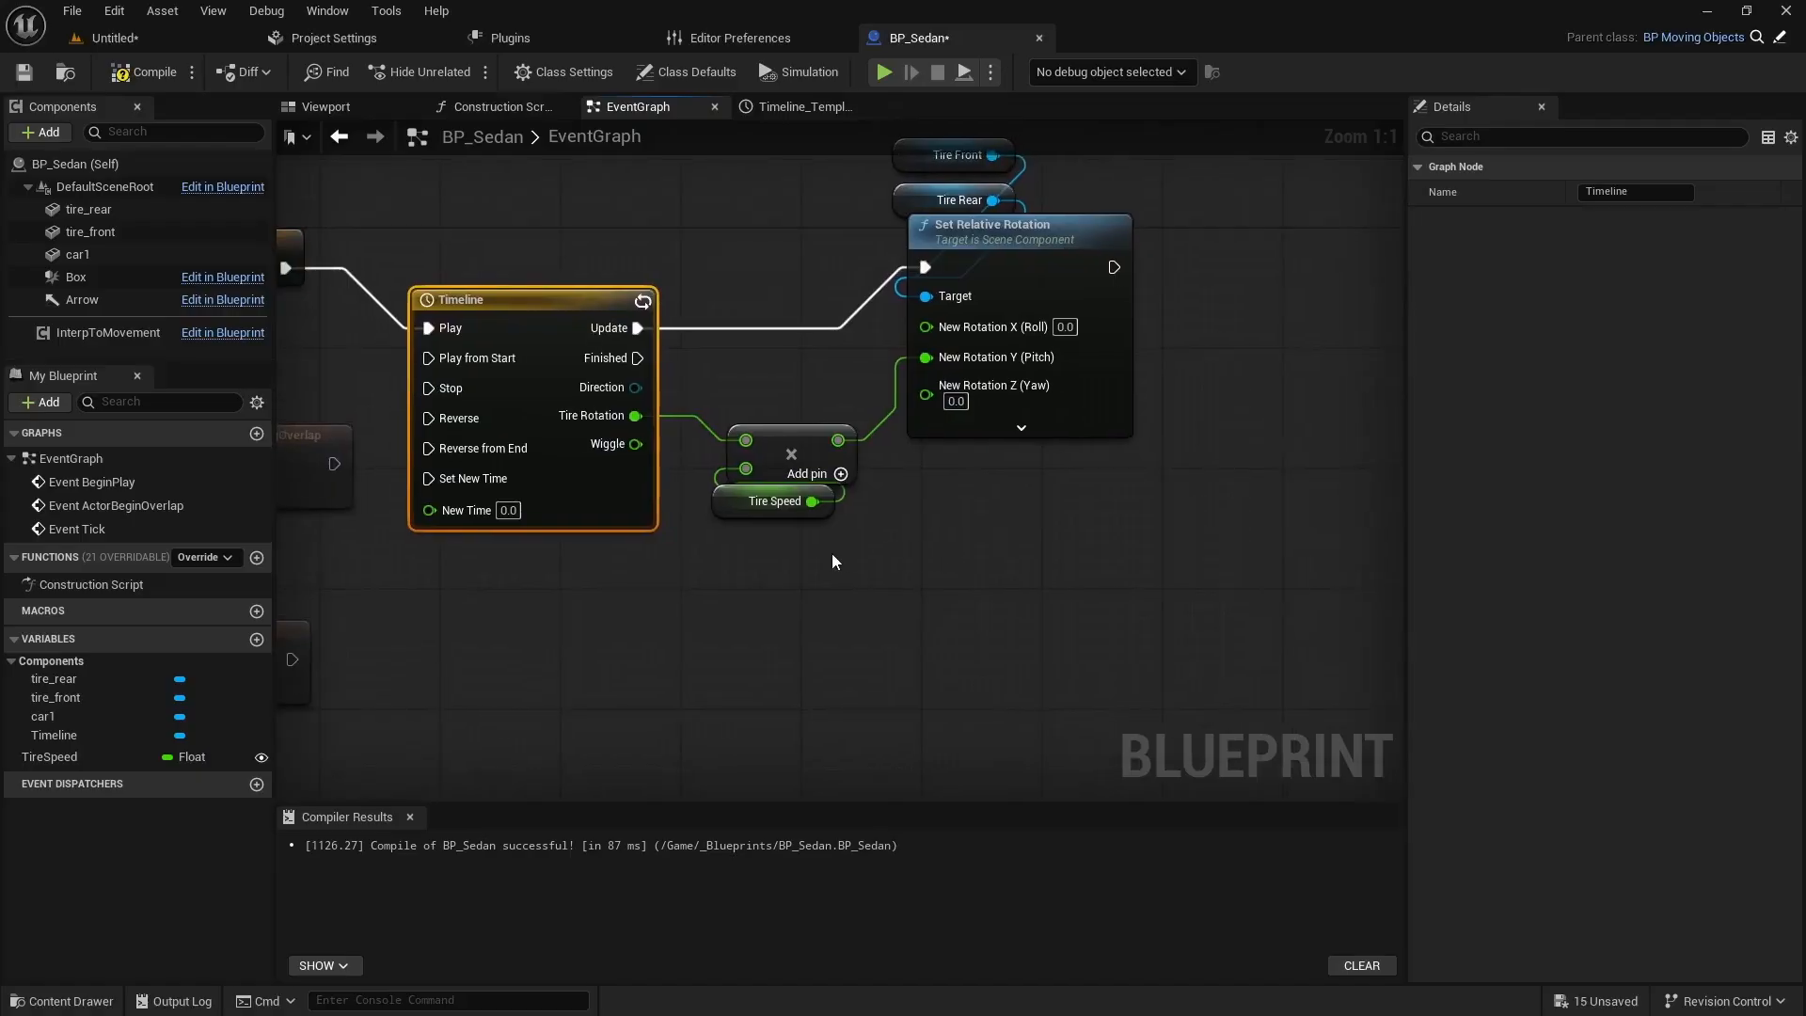
left_click_drag(831, 553, 796, 416)
right_click_drag(1019, 561, 930, 608)
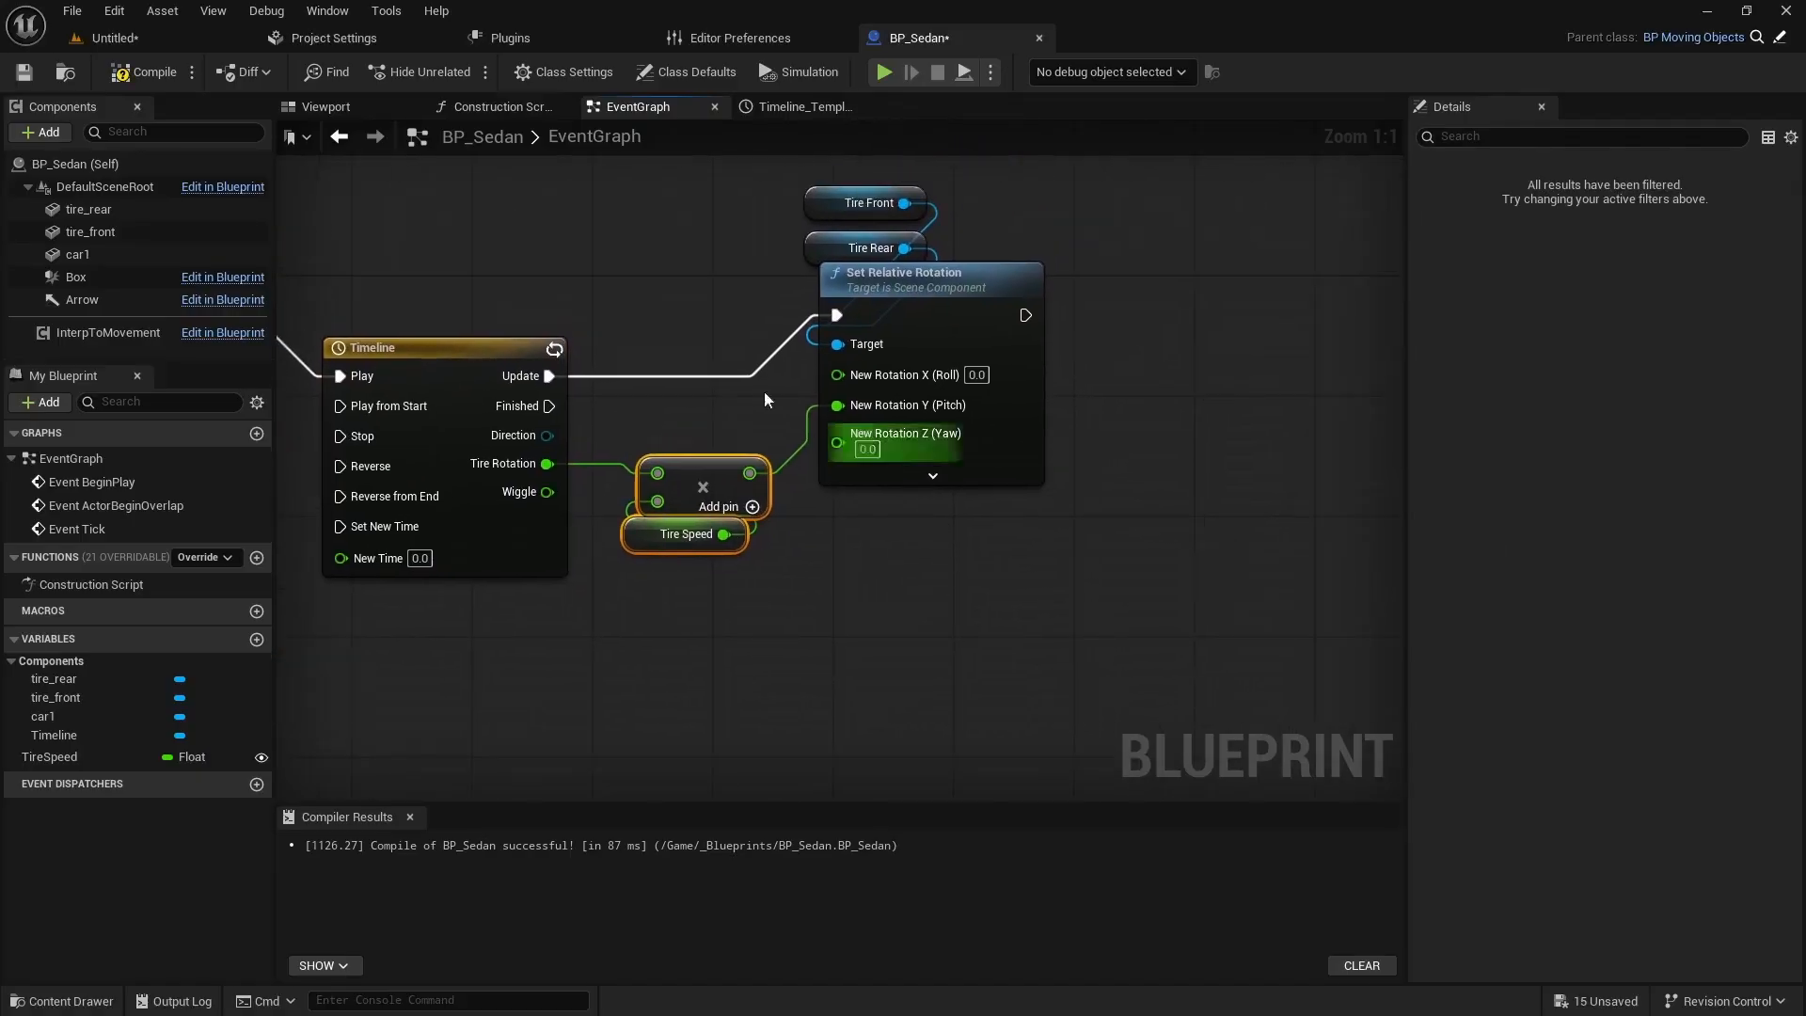
Add a car1 reference to the EventGraph with a Set Relative Rotation node targeting it.
left_click(83, 254)
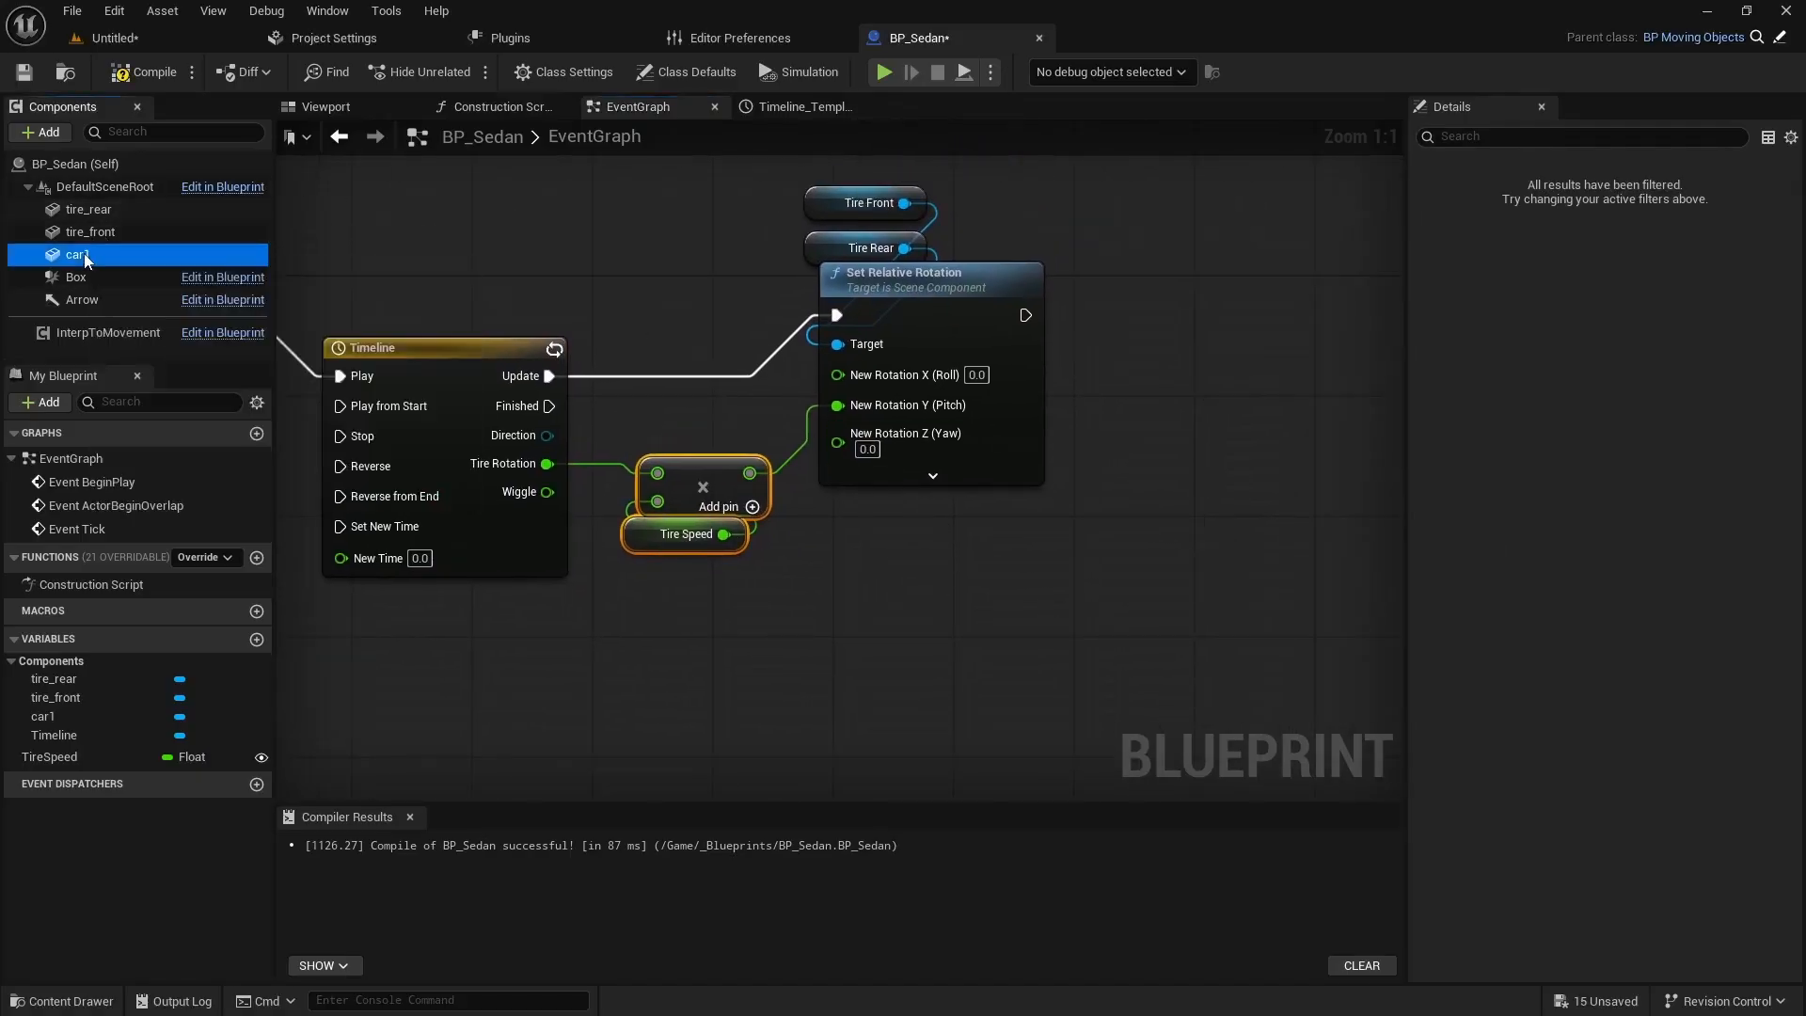
left_click_drag(82, 252, 1223, 310)
type("set re")
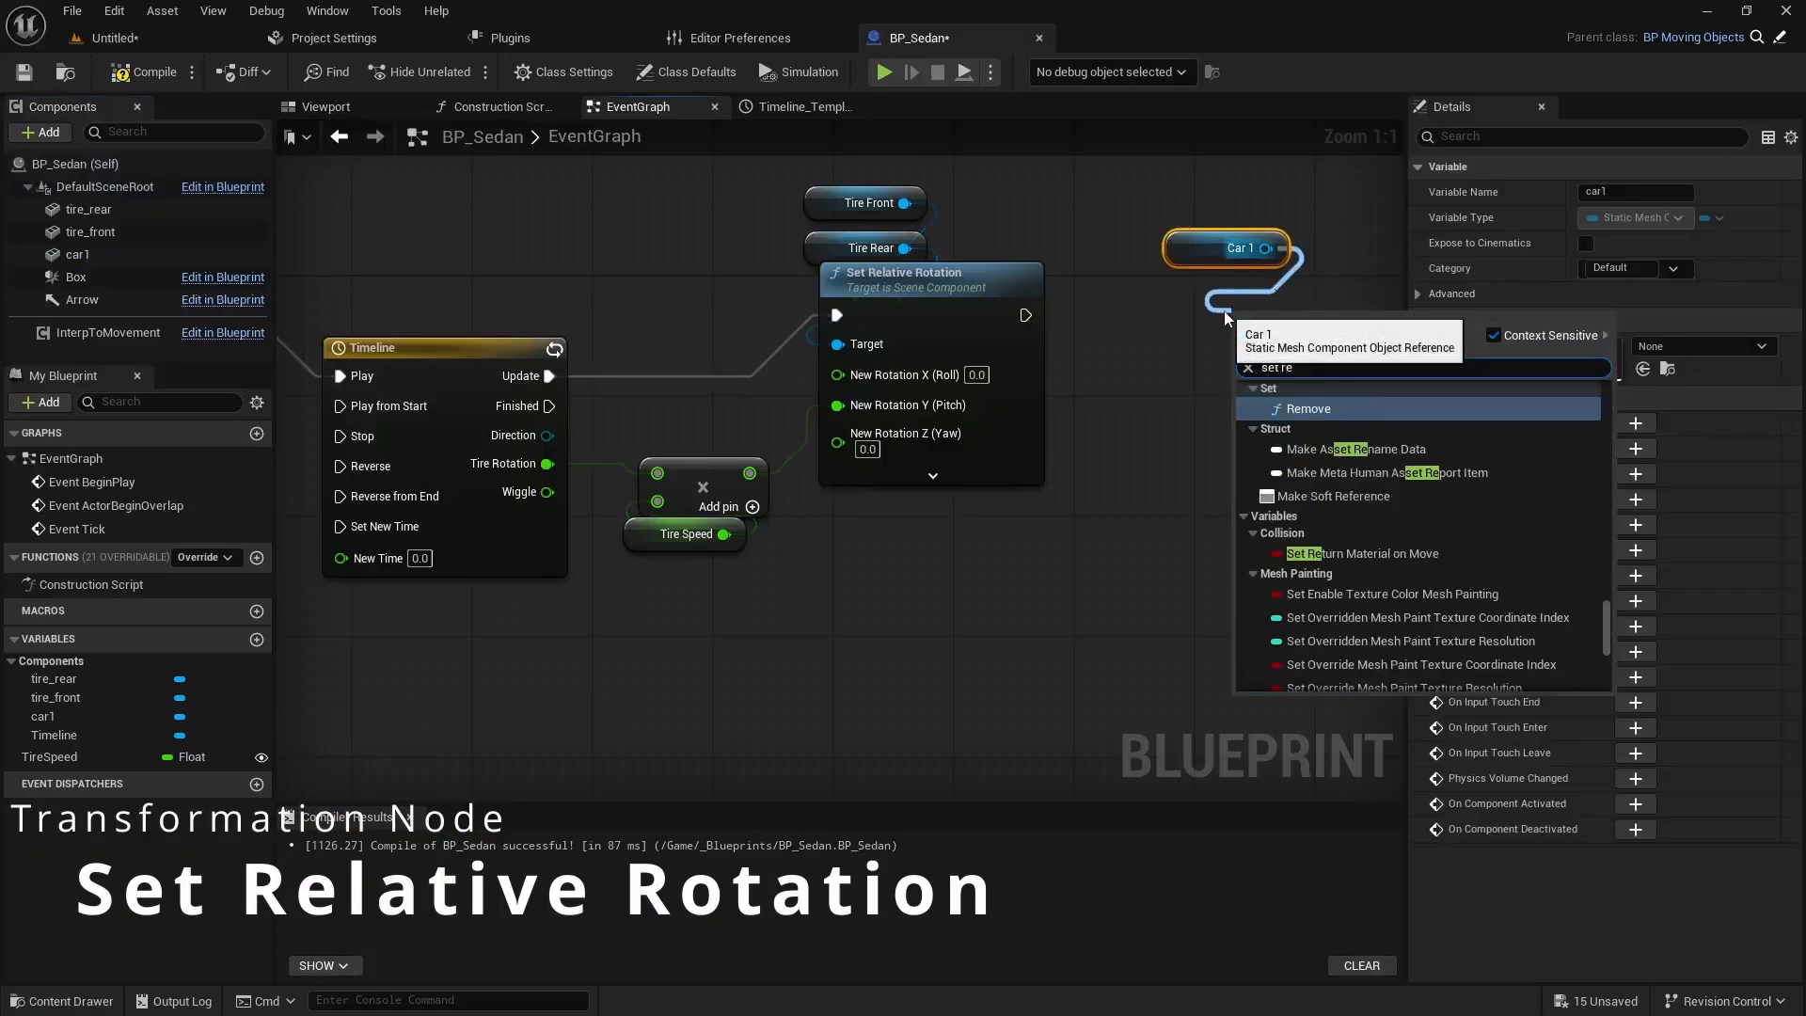
type("lative rot")
key("Return")
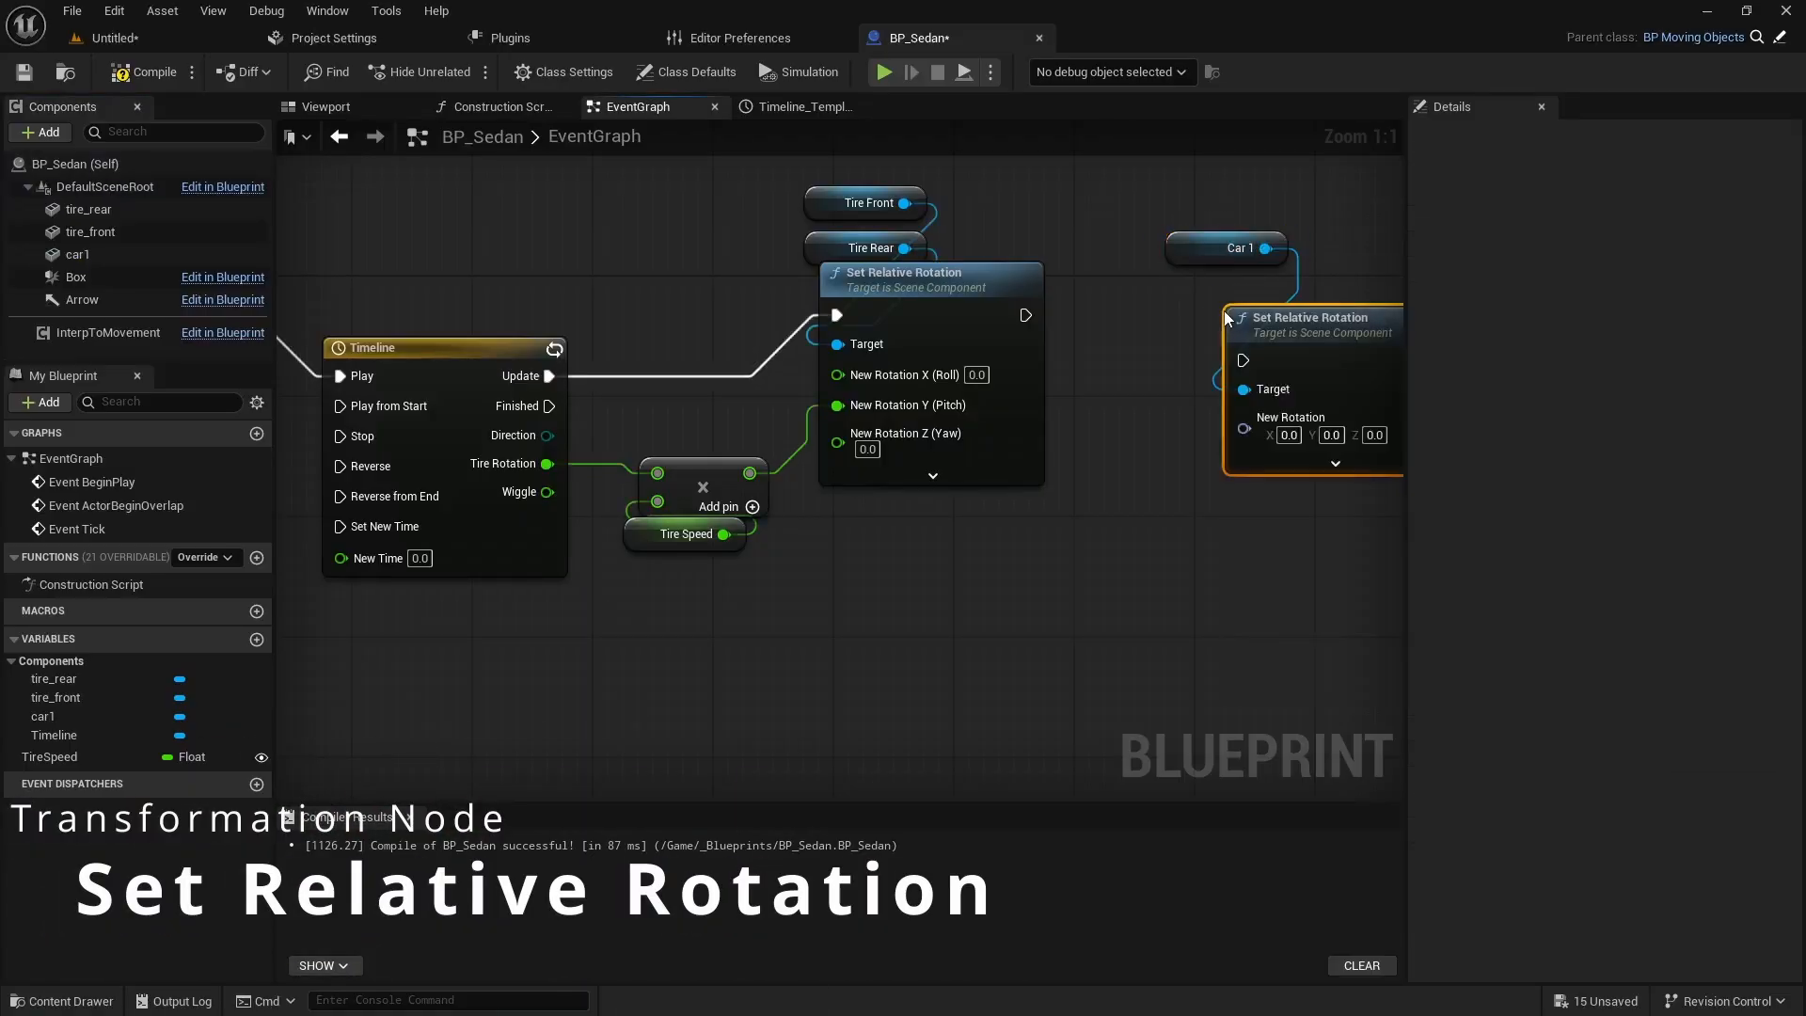
Chain car1's Set Relative Rotation after the tires' rotation node, tidy its placement, and split its New Rotation pin.
left_click_drag(1327, 336, 1245, 309)
left_click_drag(1025, 315, 1169, 331)
left_click_drag(1202, 196, 1175, 324)
left_click(1198, 311)
right_click(1170, 462)
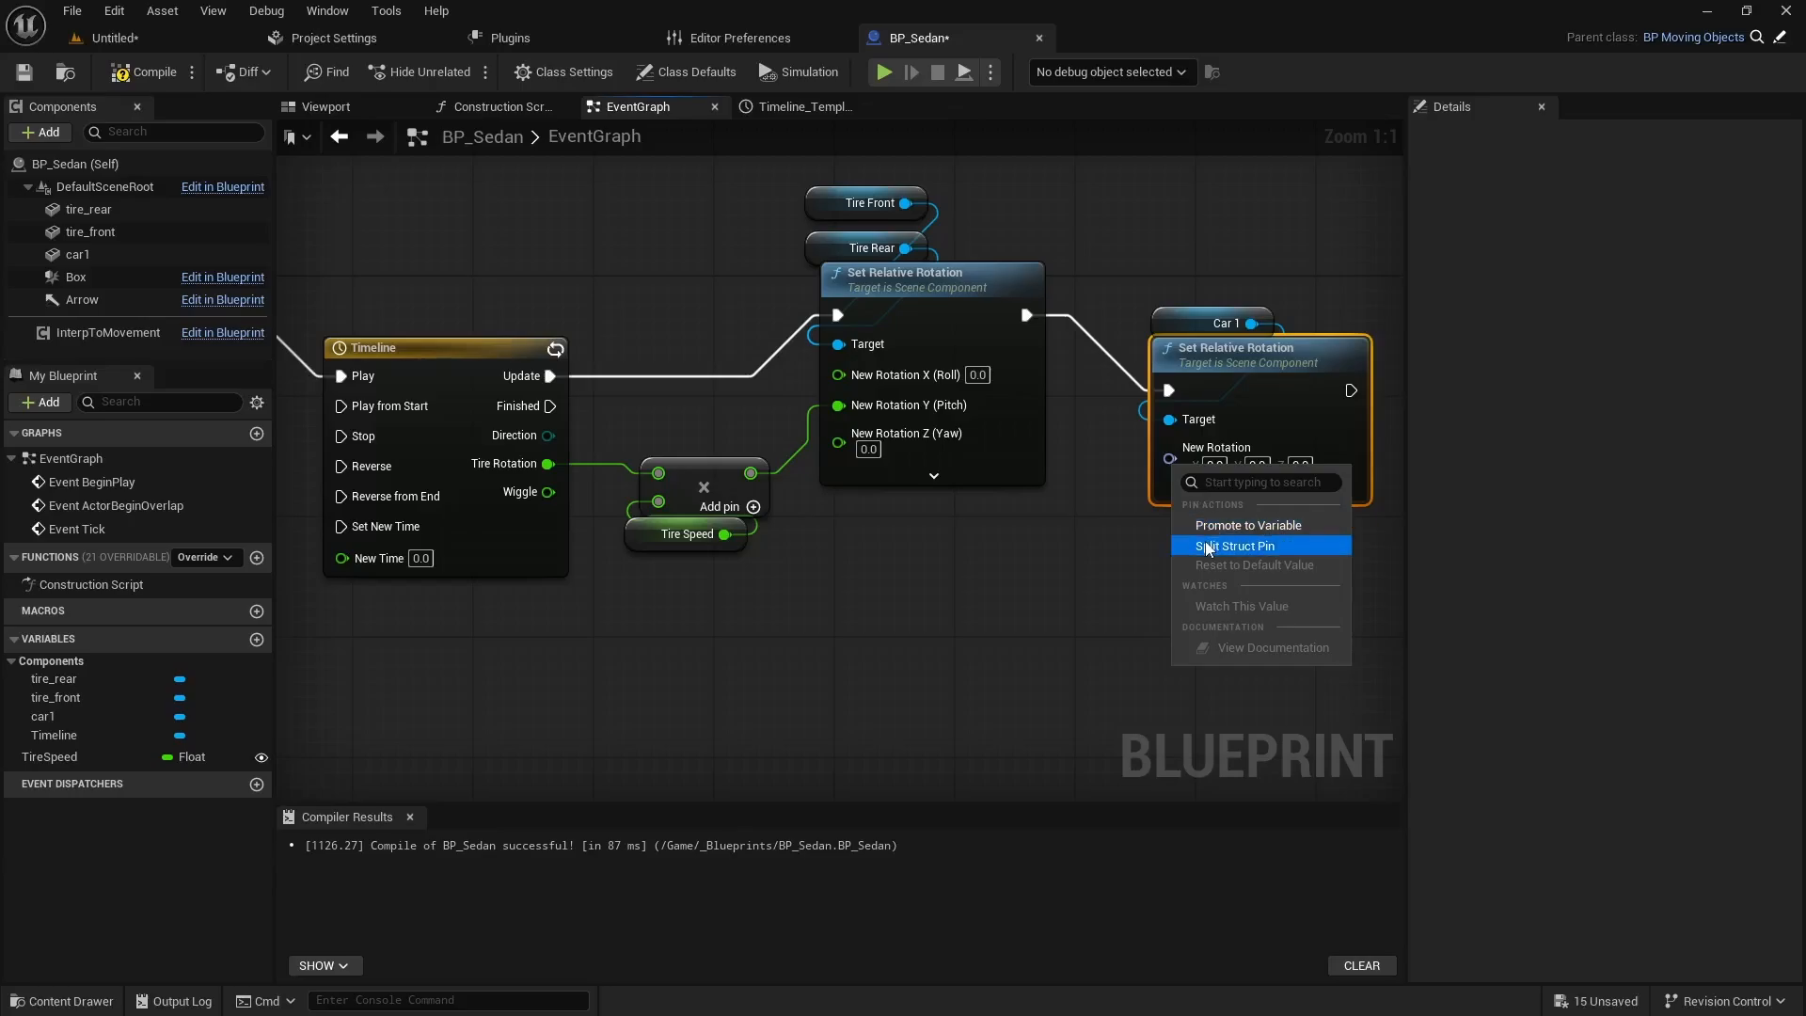
left_click(1205, 545)
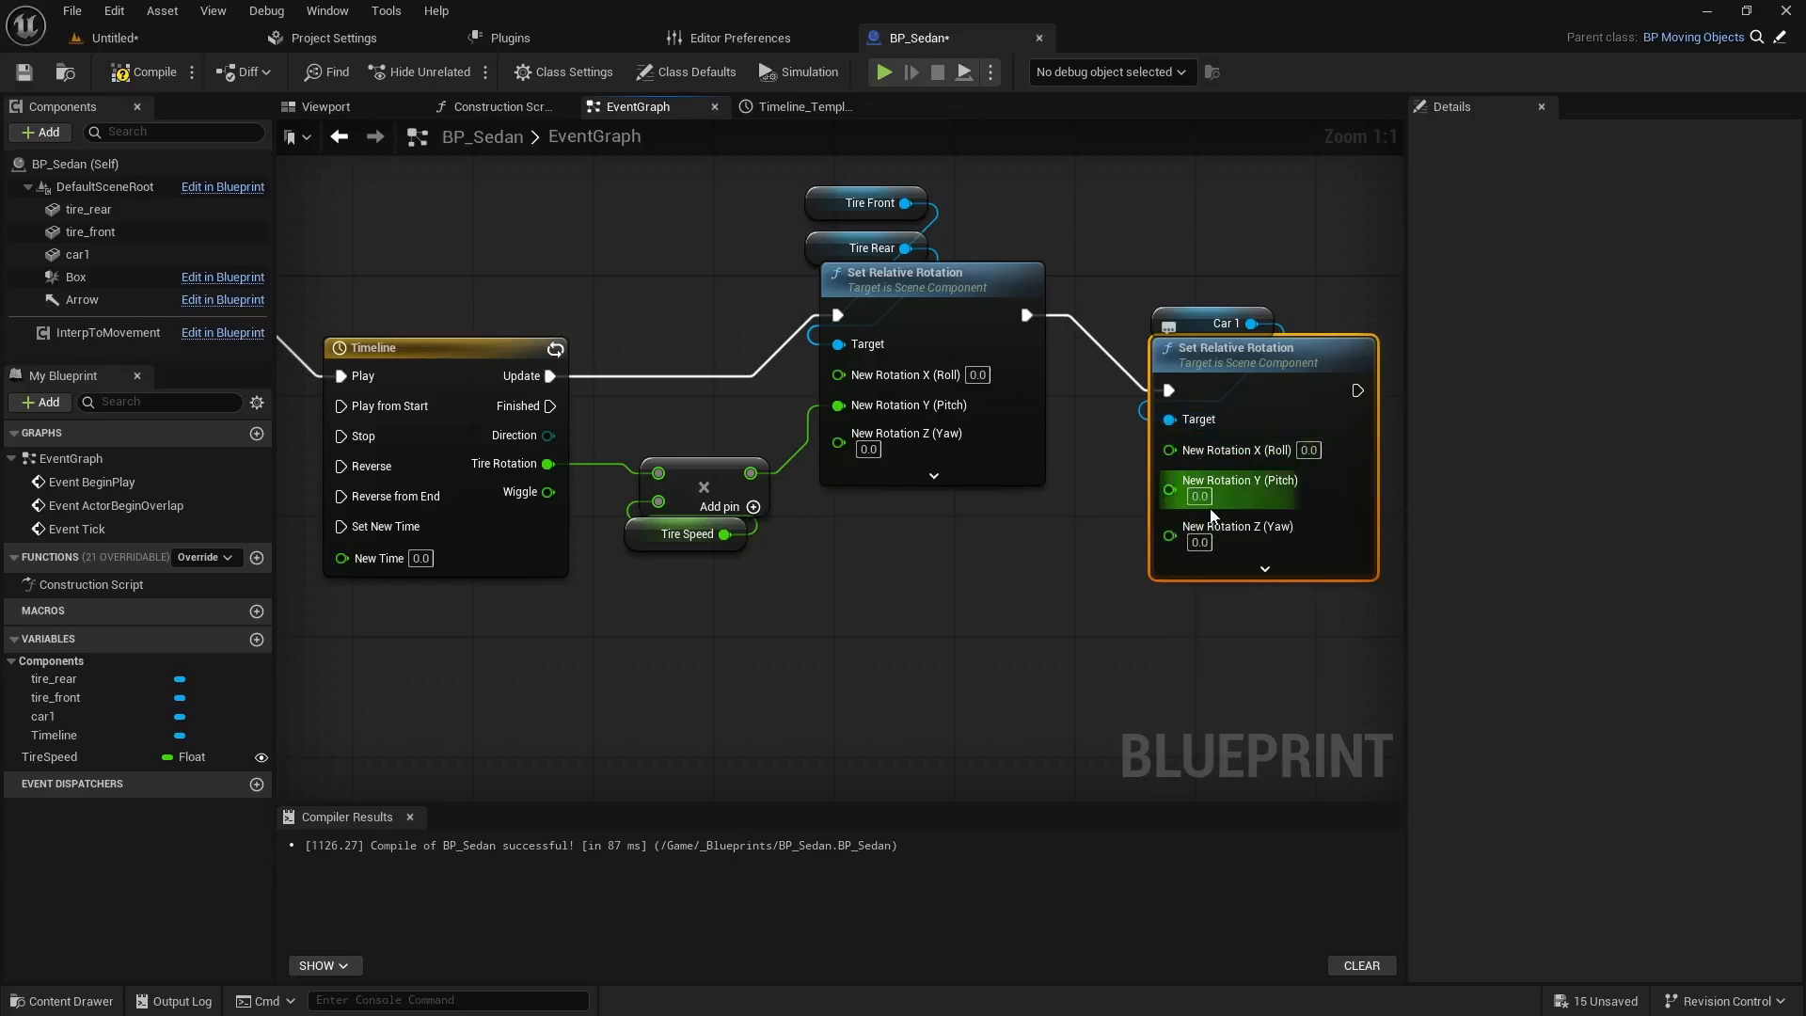
Rotate the car1 mesh slightly about its X axis in the viewport to check the roll direction.
left_click(355, 109)
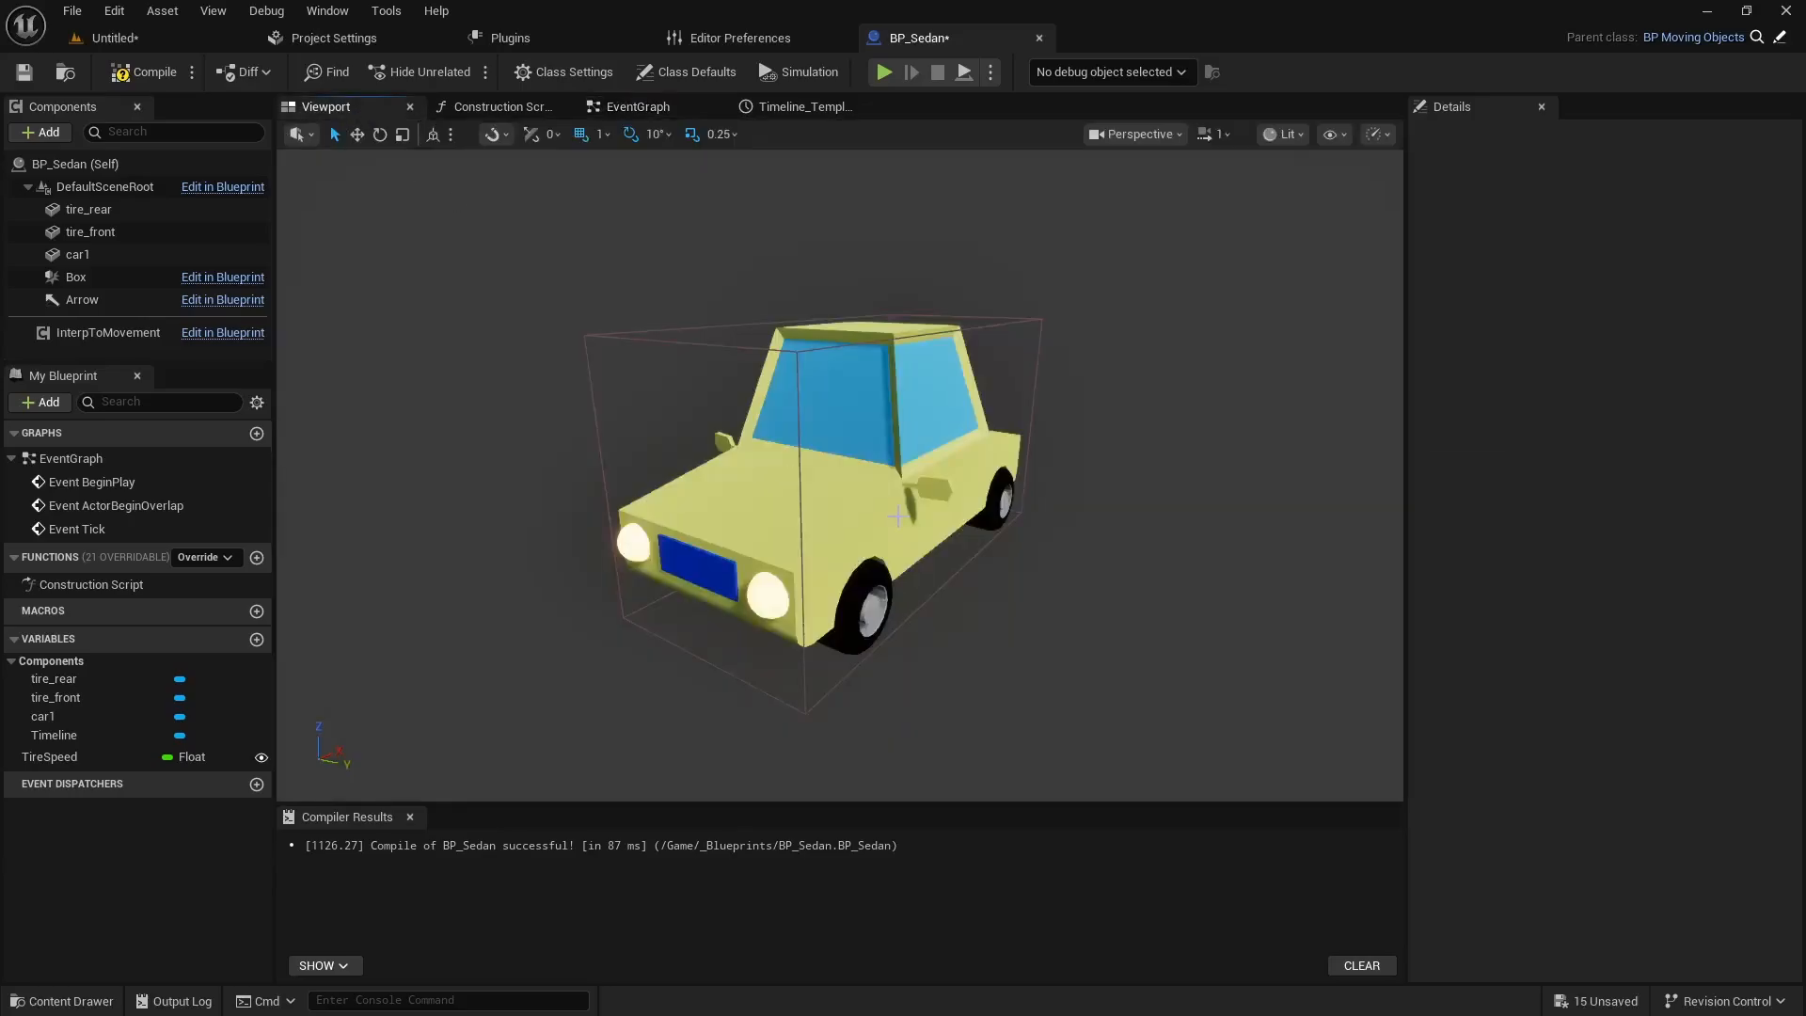
left_click(79, 255)
right_click_drag(1125, 701, 1060, 645)
key("e")
key("w")
key("s")
key("d")
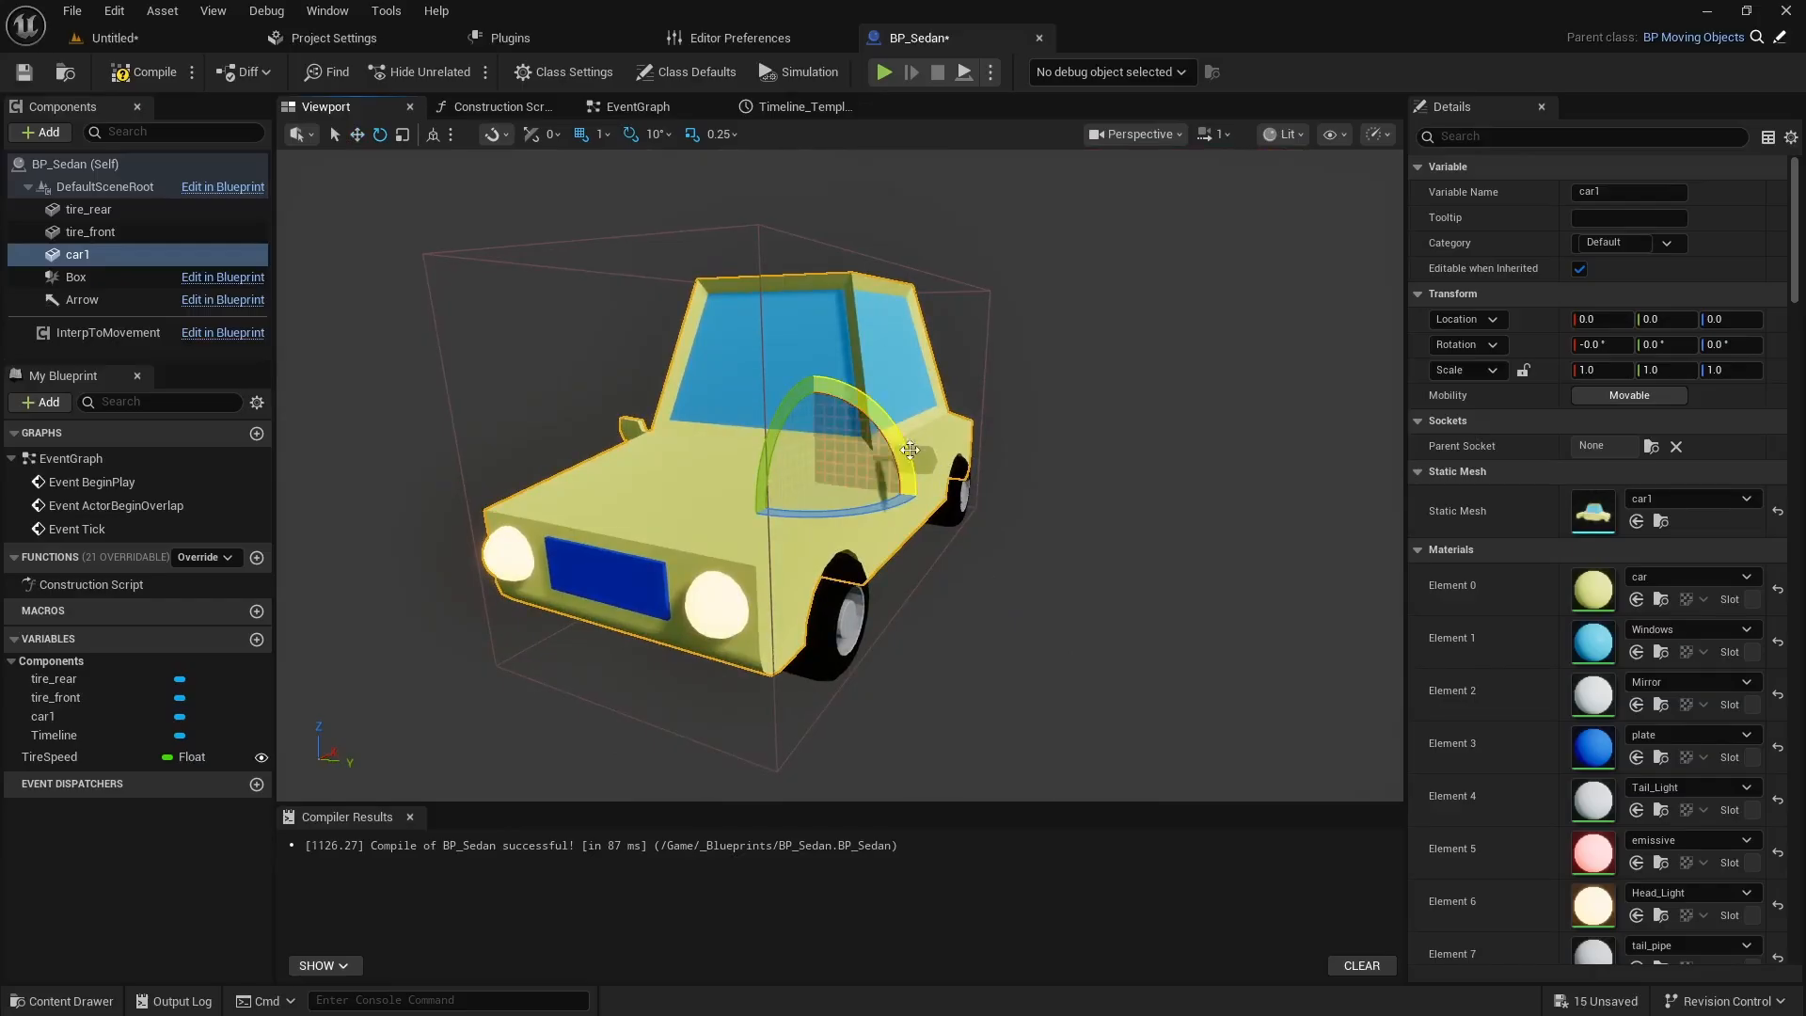
mouse_move(898, 437)
left_mouse_down()
mouse_move(931, 489)
mouse_move(895, 443)
left_mouse_up()
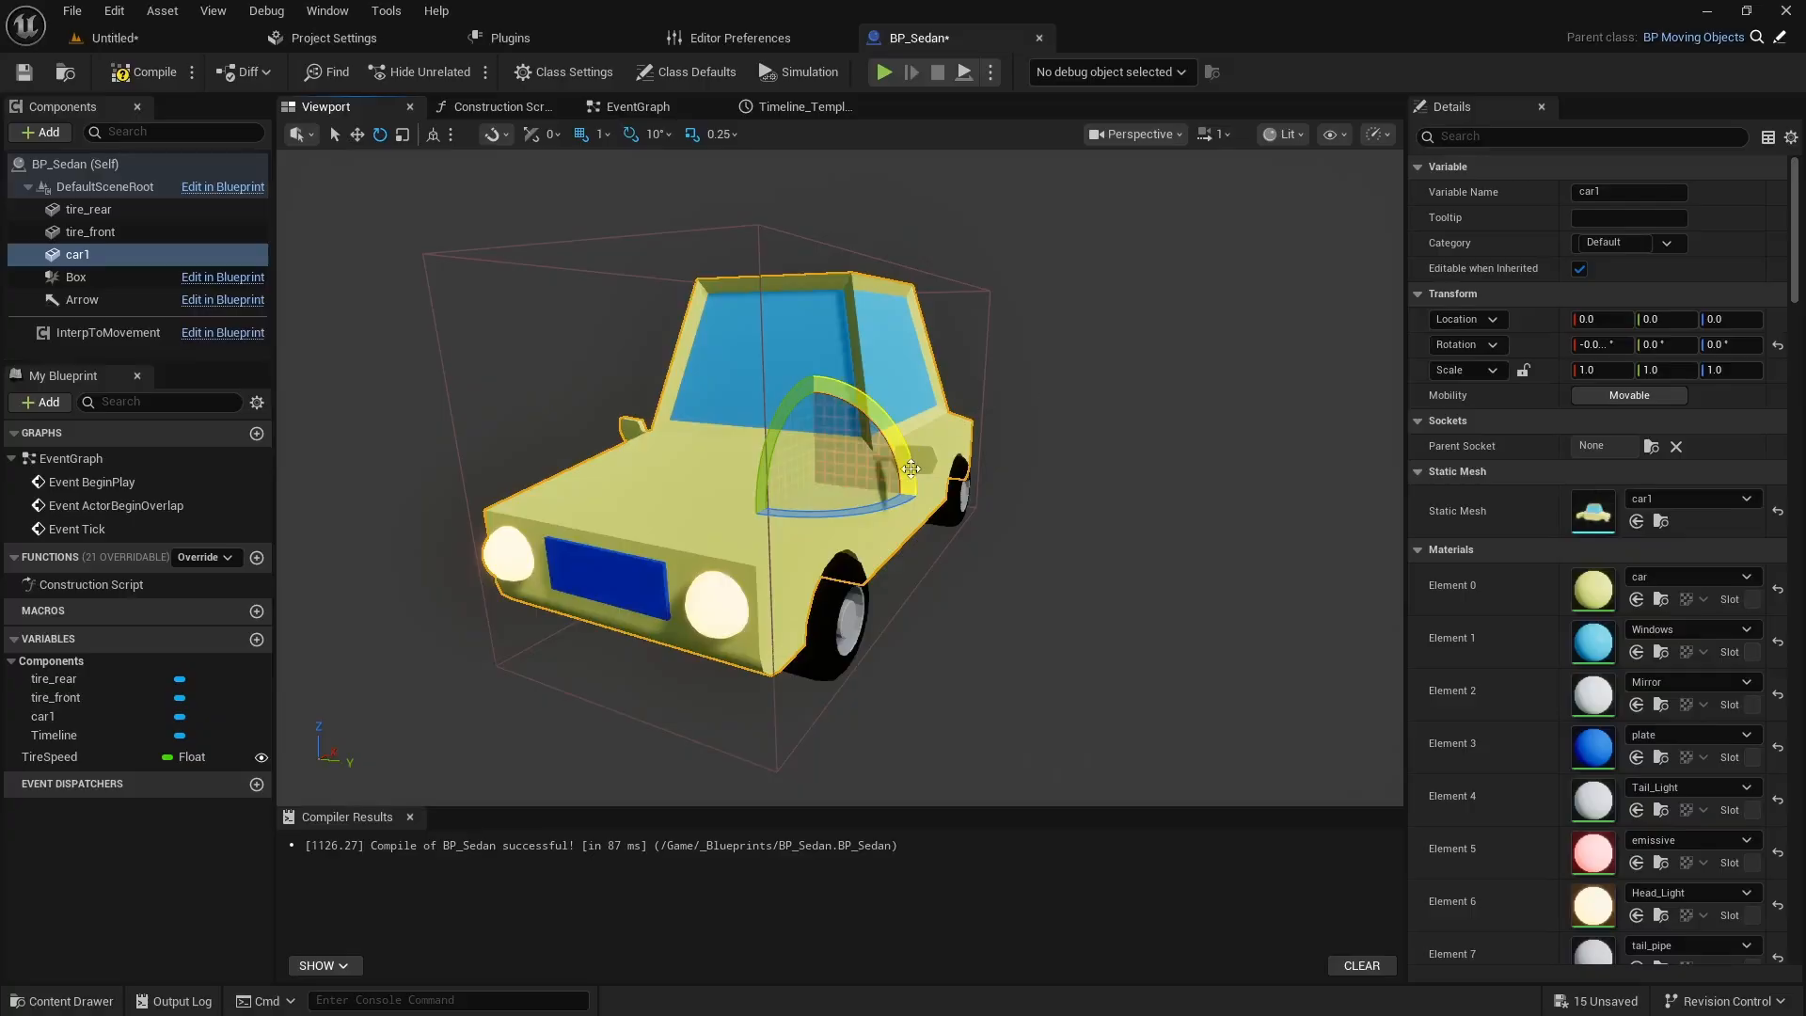
key("w")
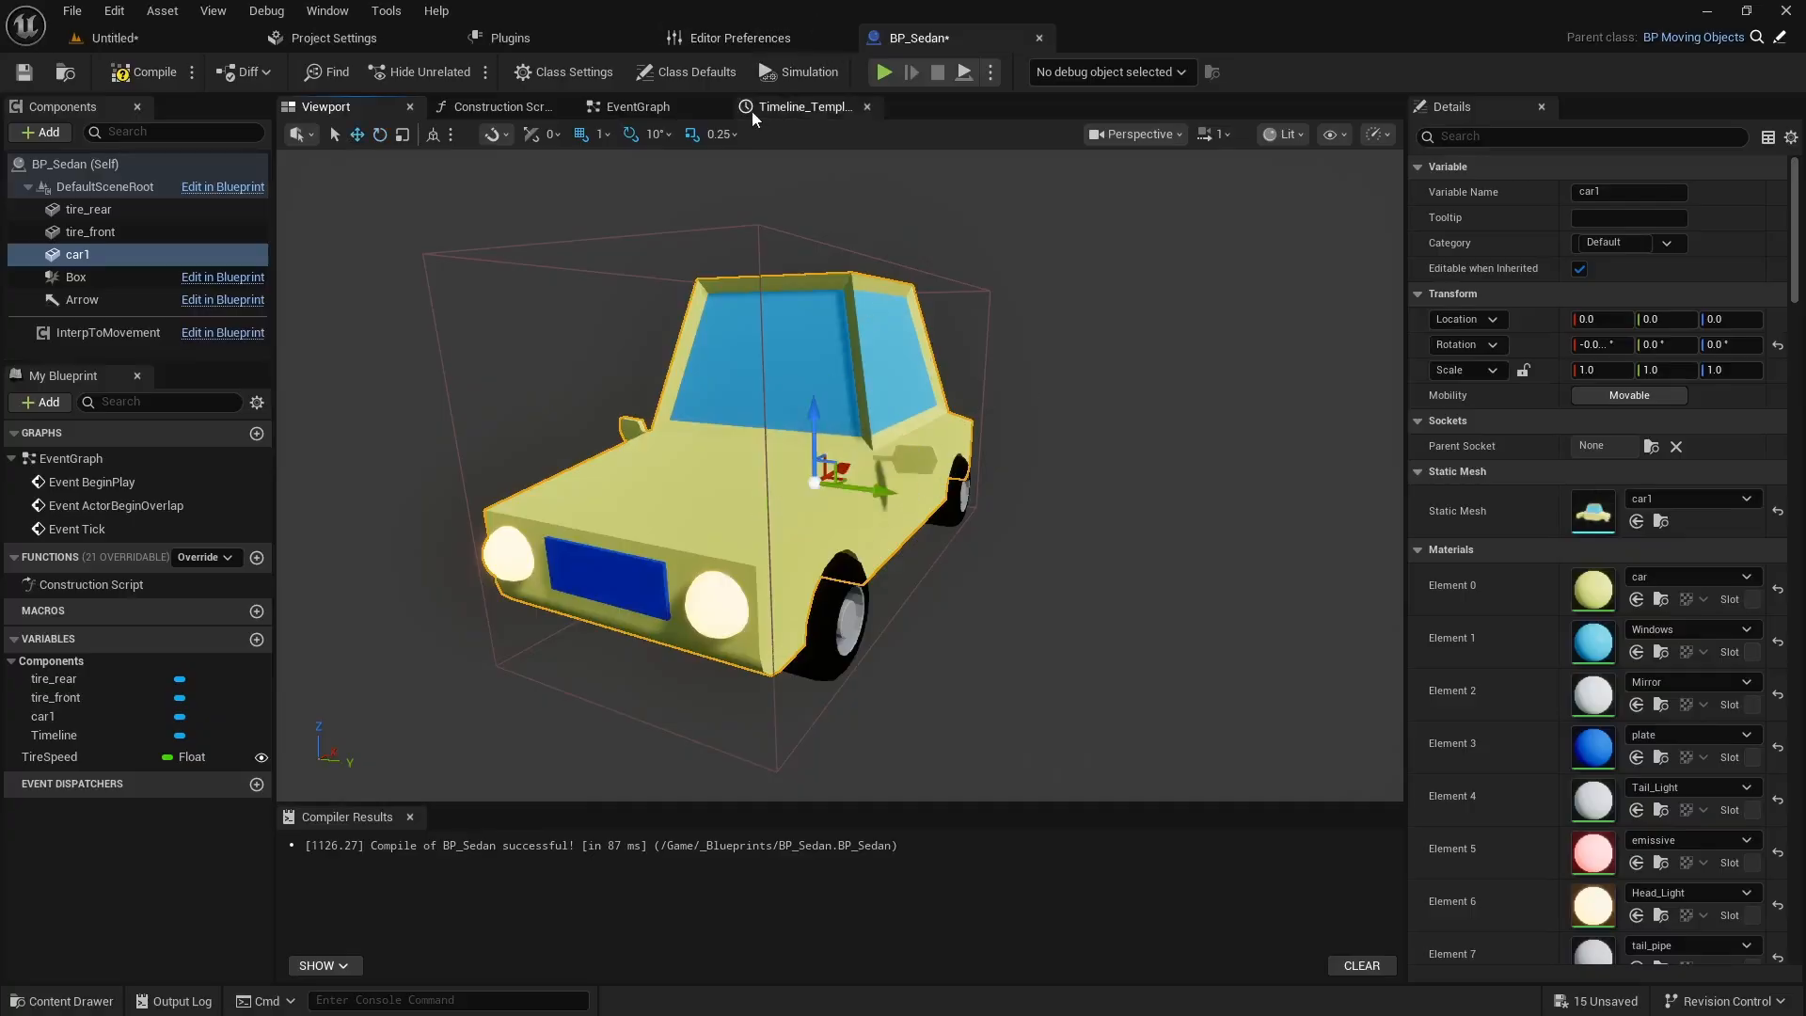
Connect the Timeline's Wiggle output to car1's New Rotation X (Roll) through a reroute node below Tire Speed, then compile and save.
left_click(668, 109)
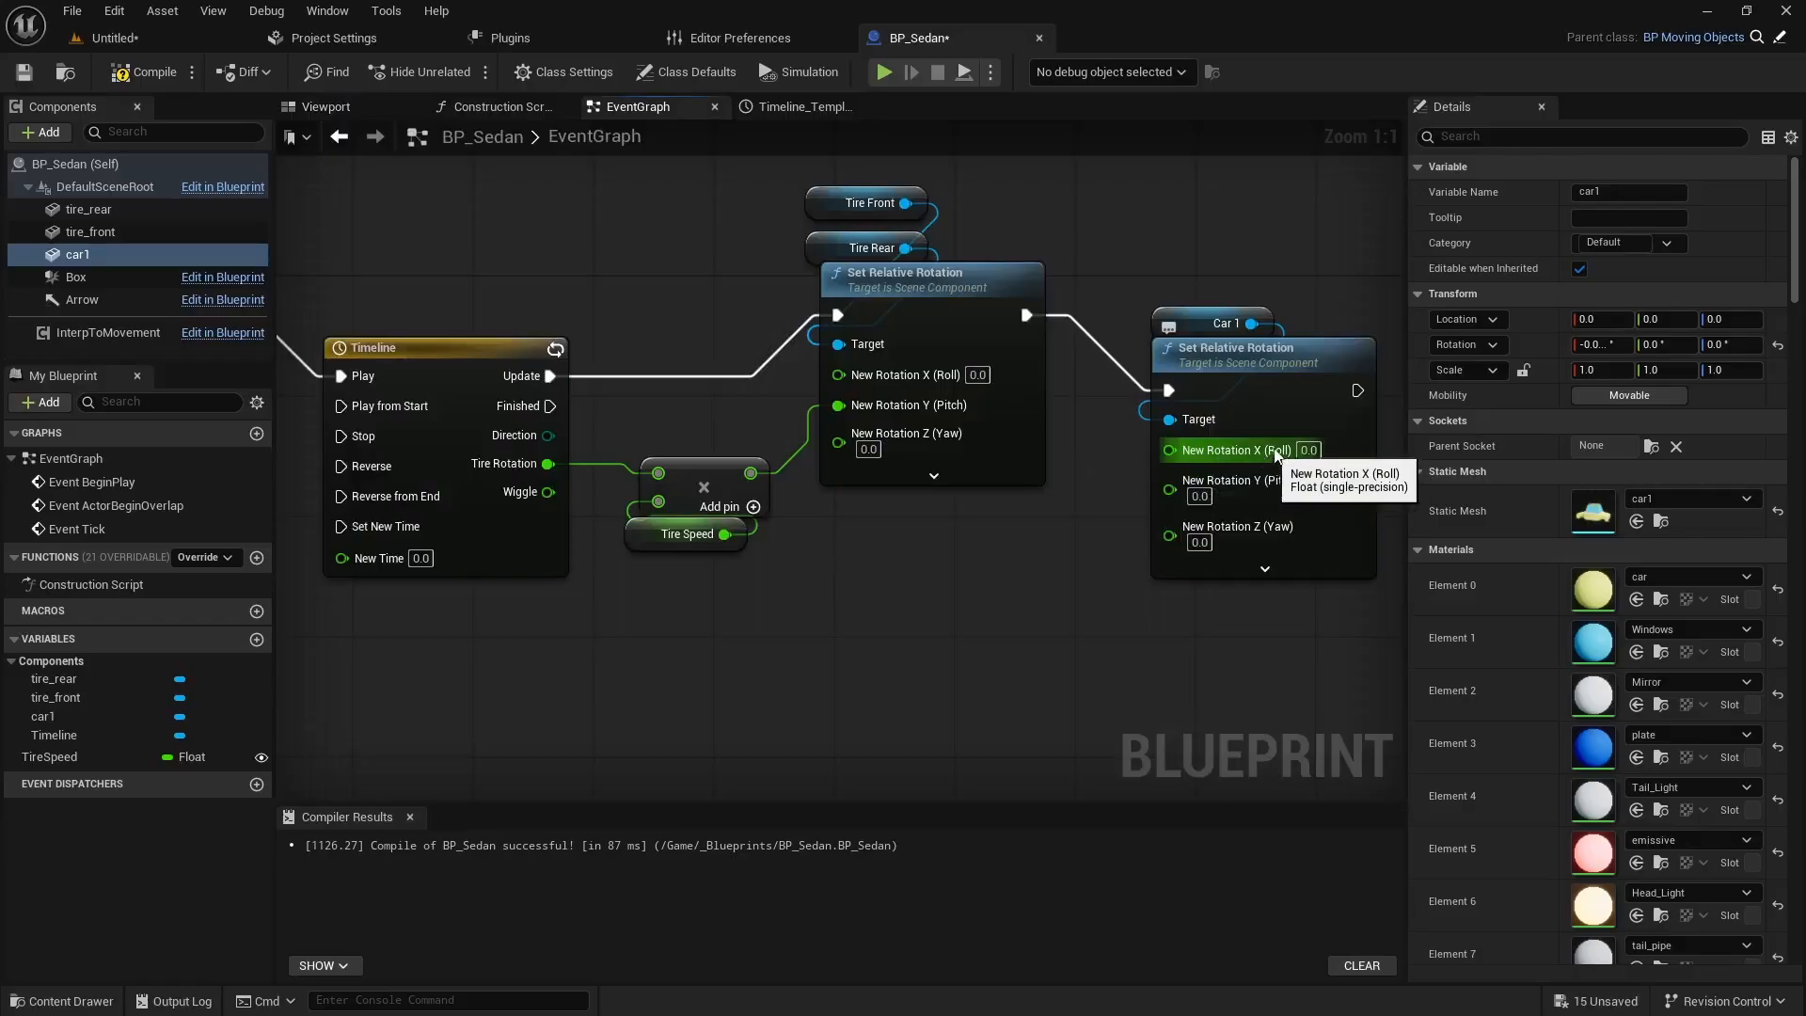
left_click_drag(553, 493, 1168, 449)
double_click(1053, 492)
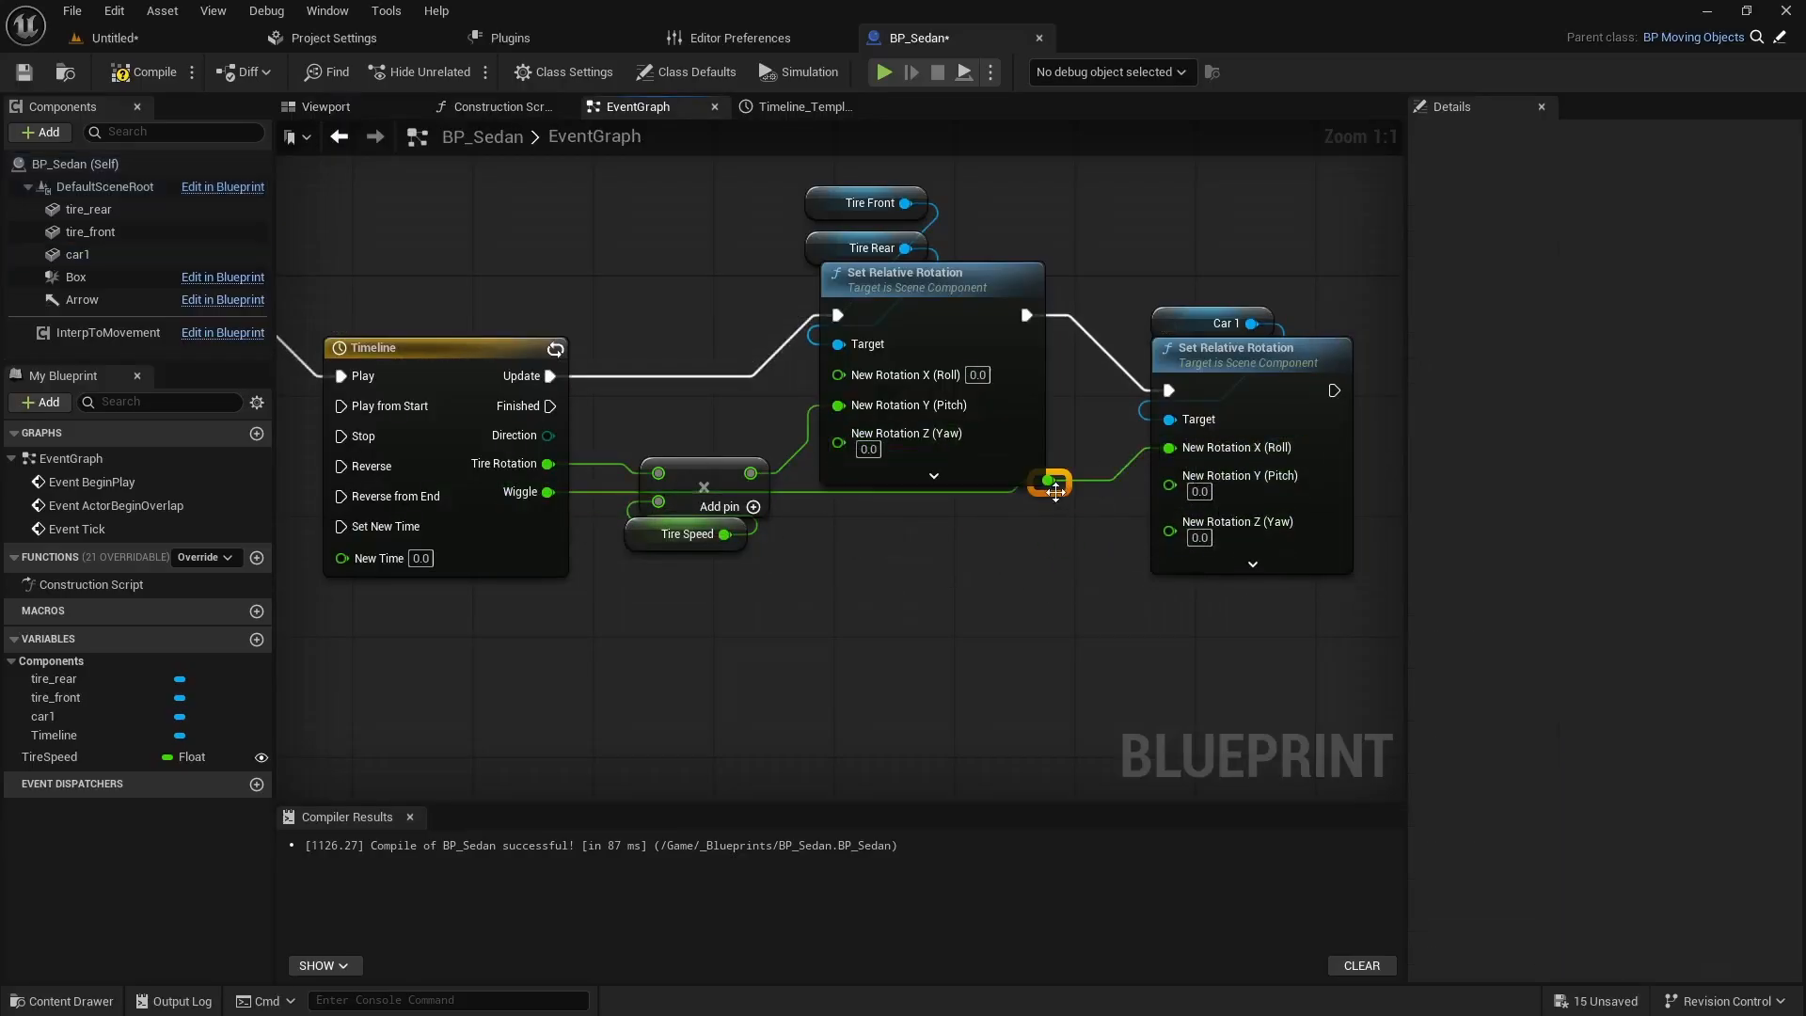
left_click_drag(1053, 493, 658, 587)
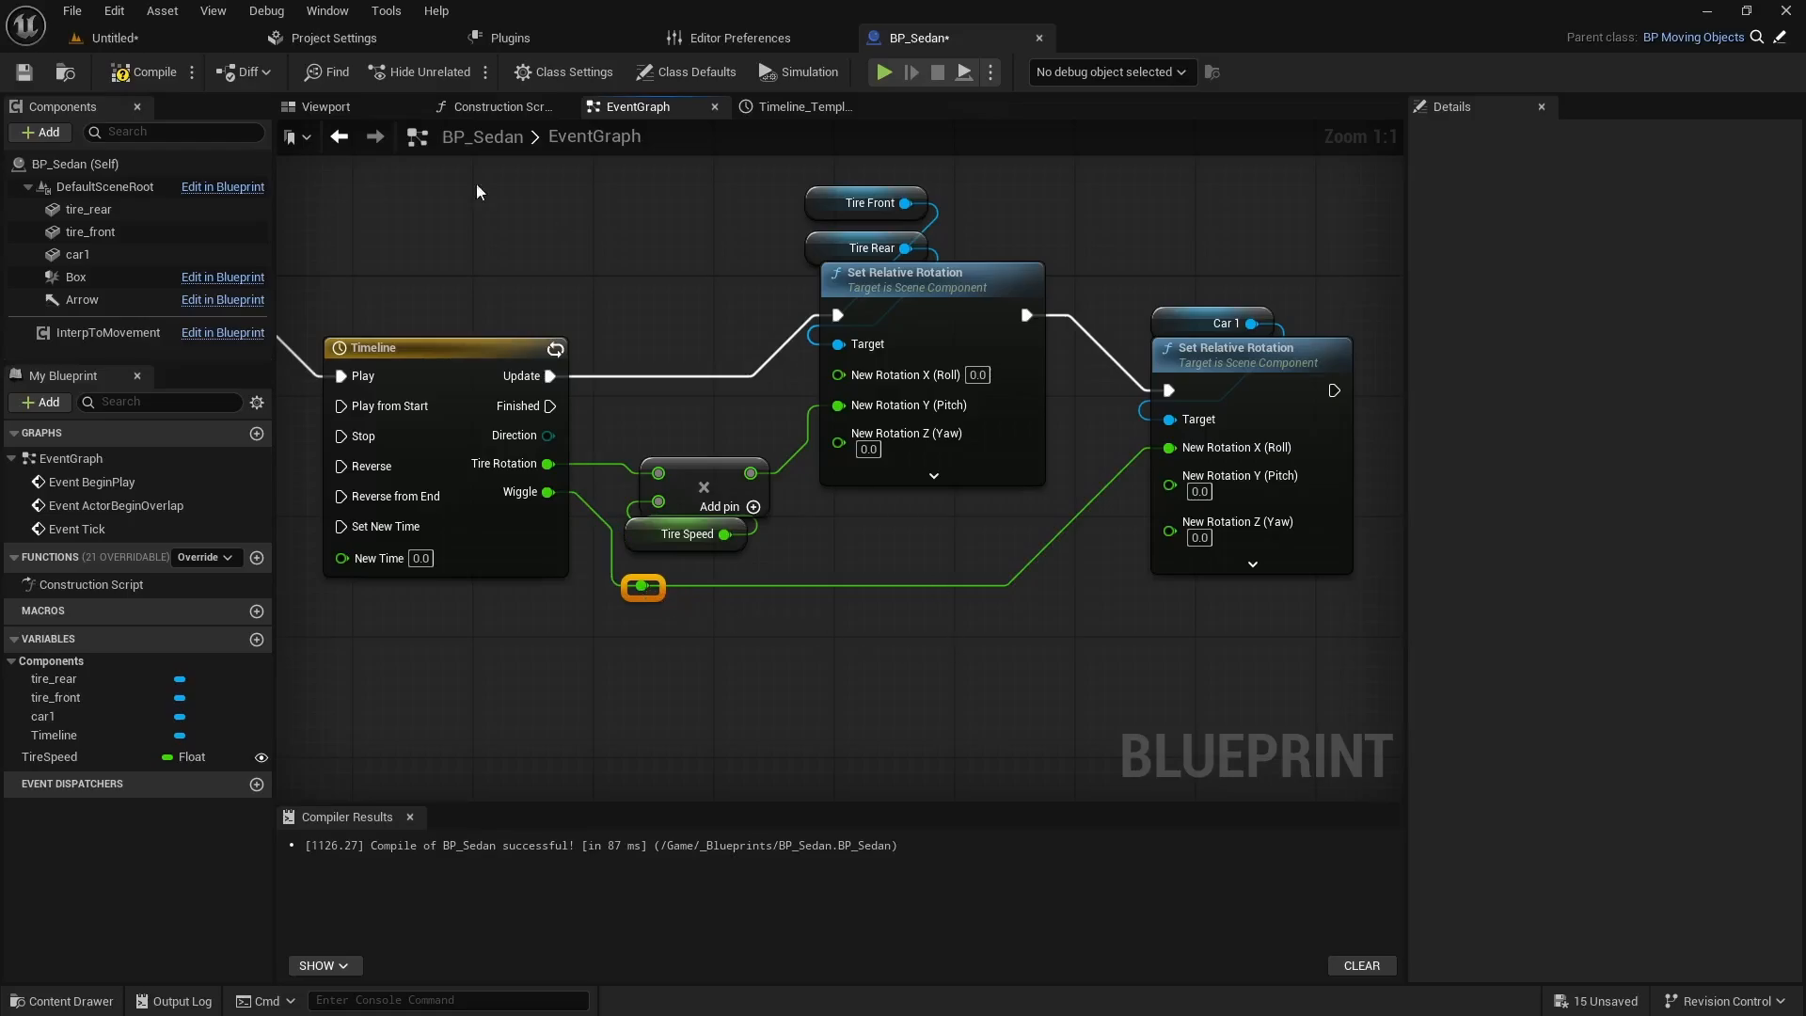
left_click(143, 71)
left_click(23, 71)
Simulate BP_Sedan in its viewport to check the body wiggle, then recompile the blueprint.
left_click(326, 107)
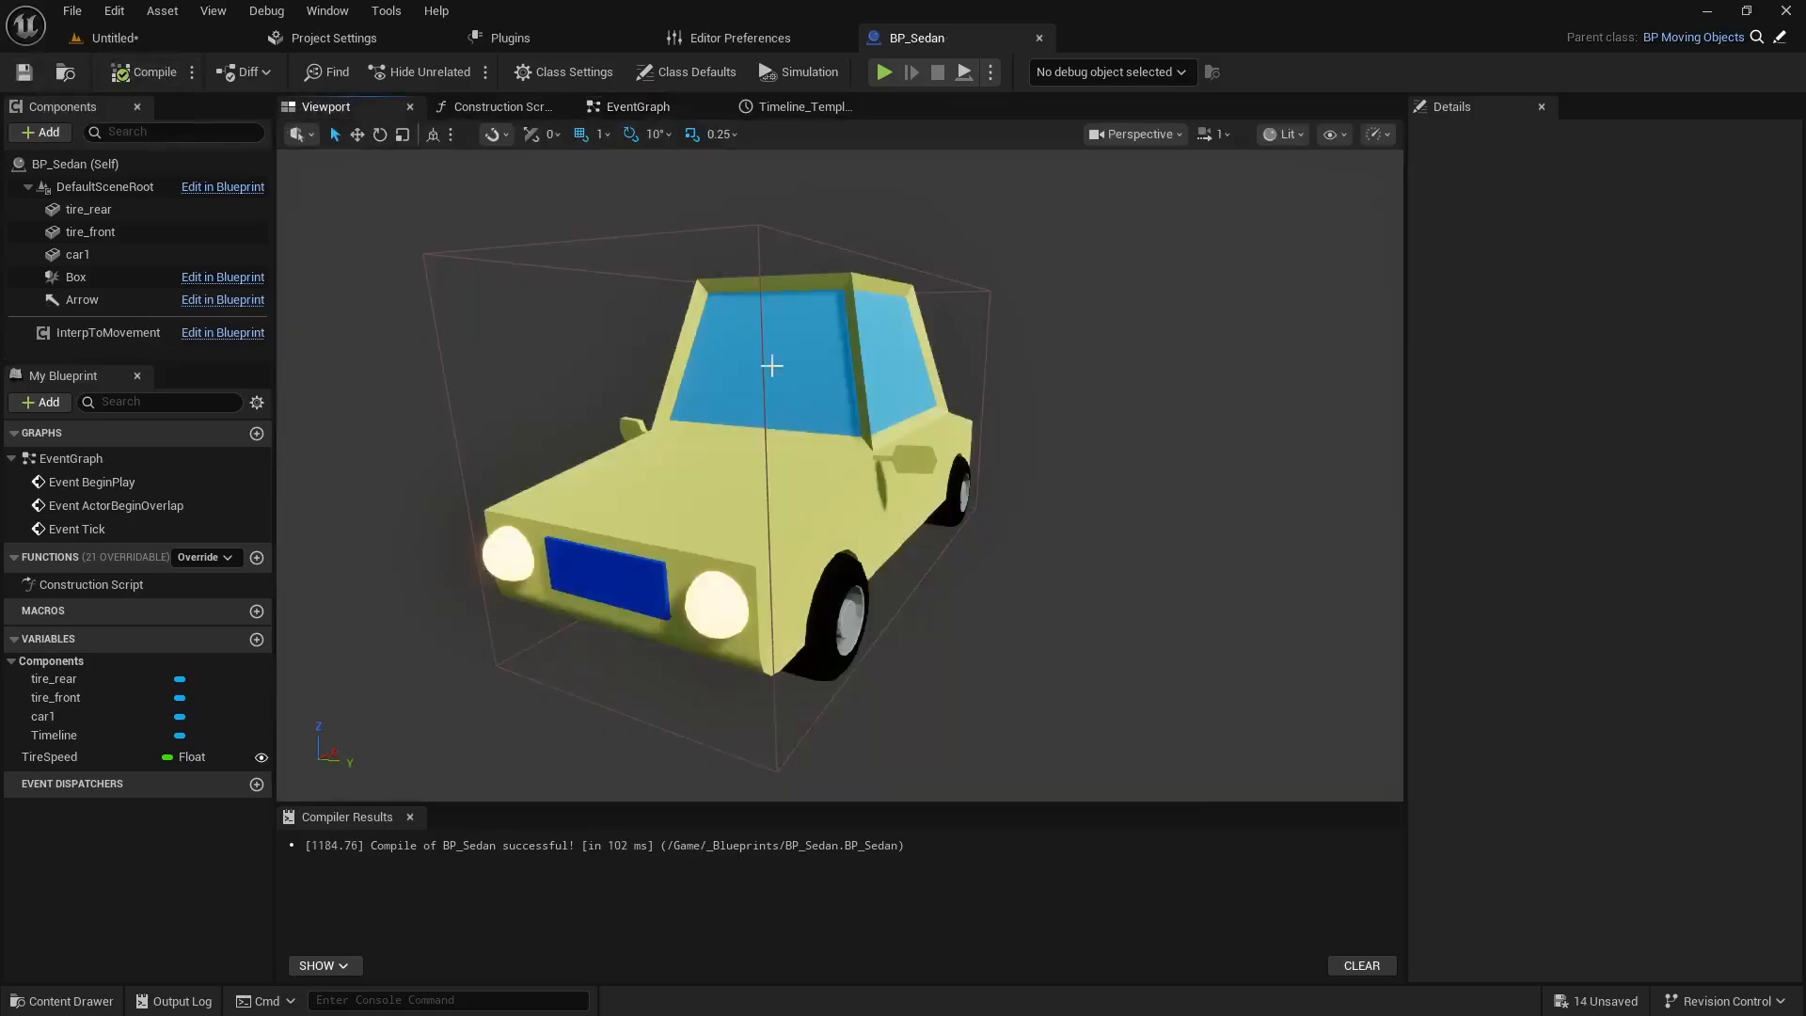
left_click(799, 71)
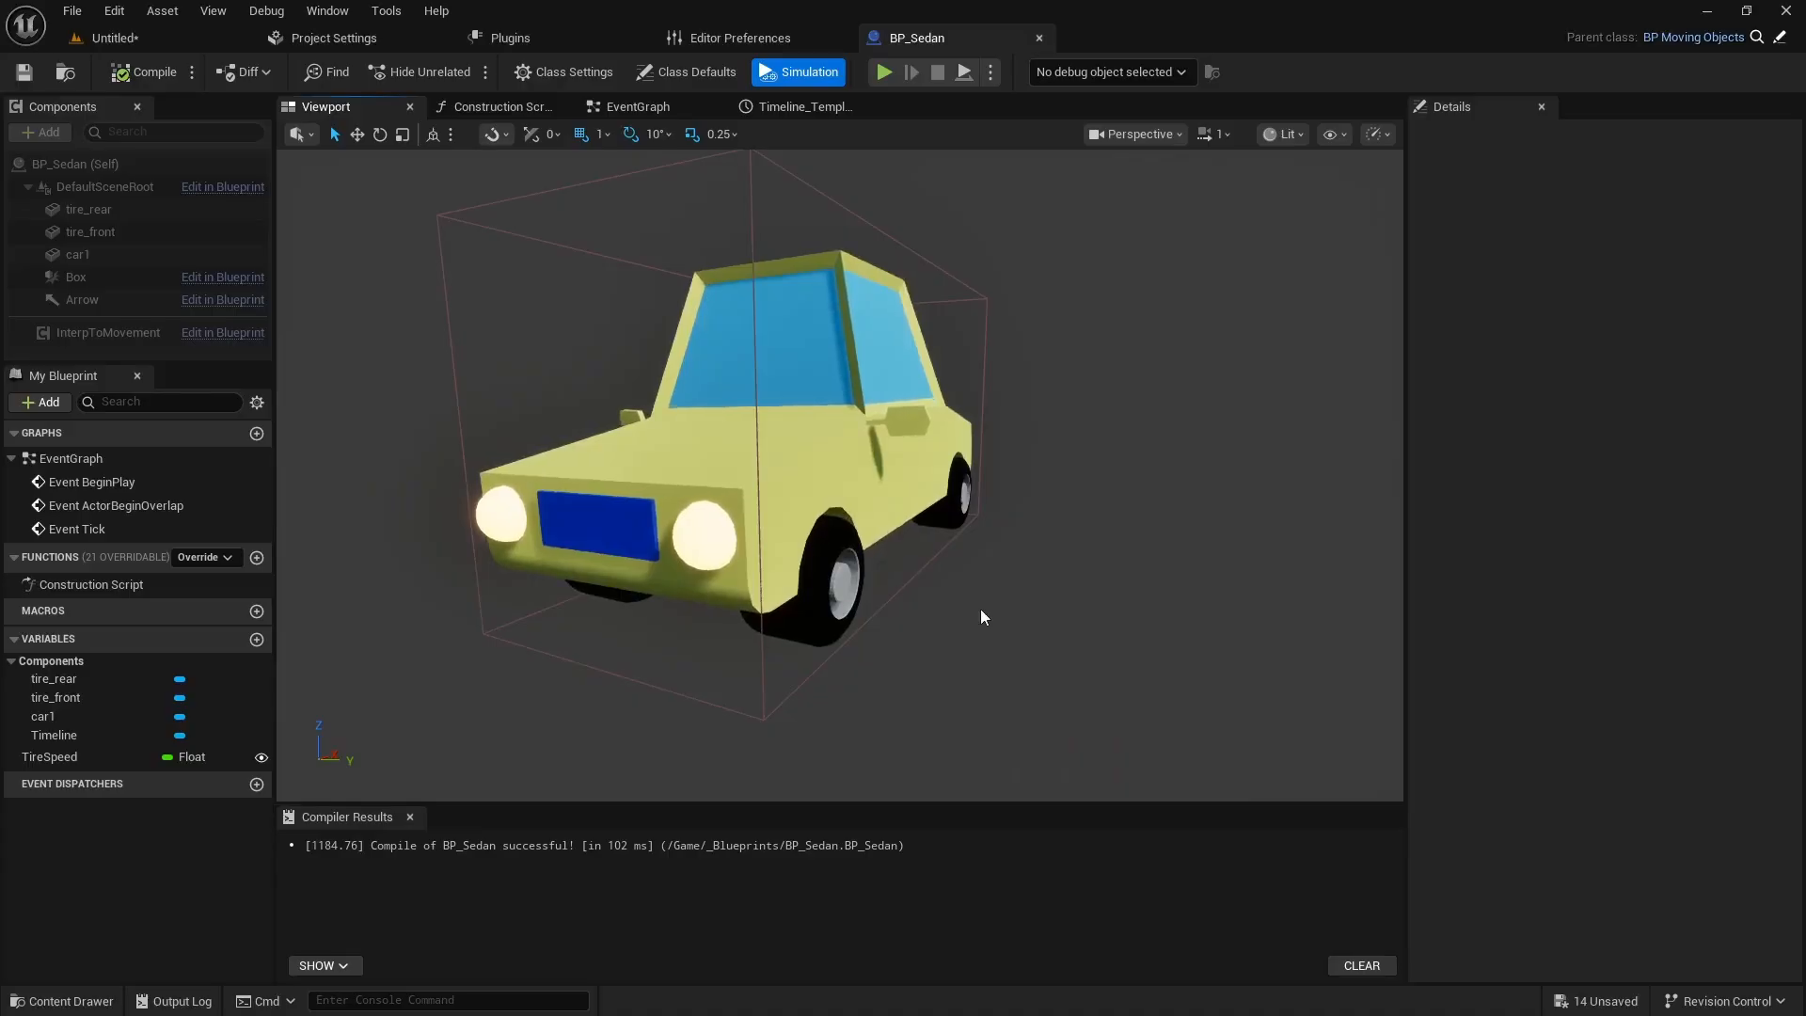
left_click(141, 72)
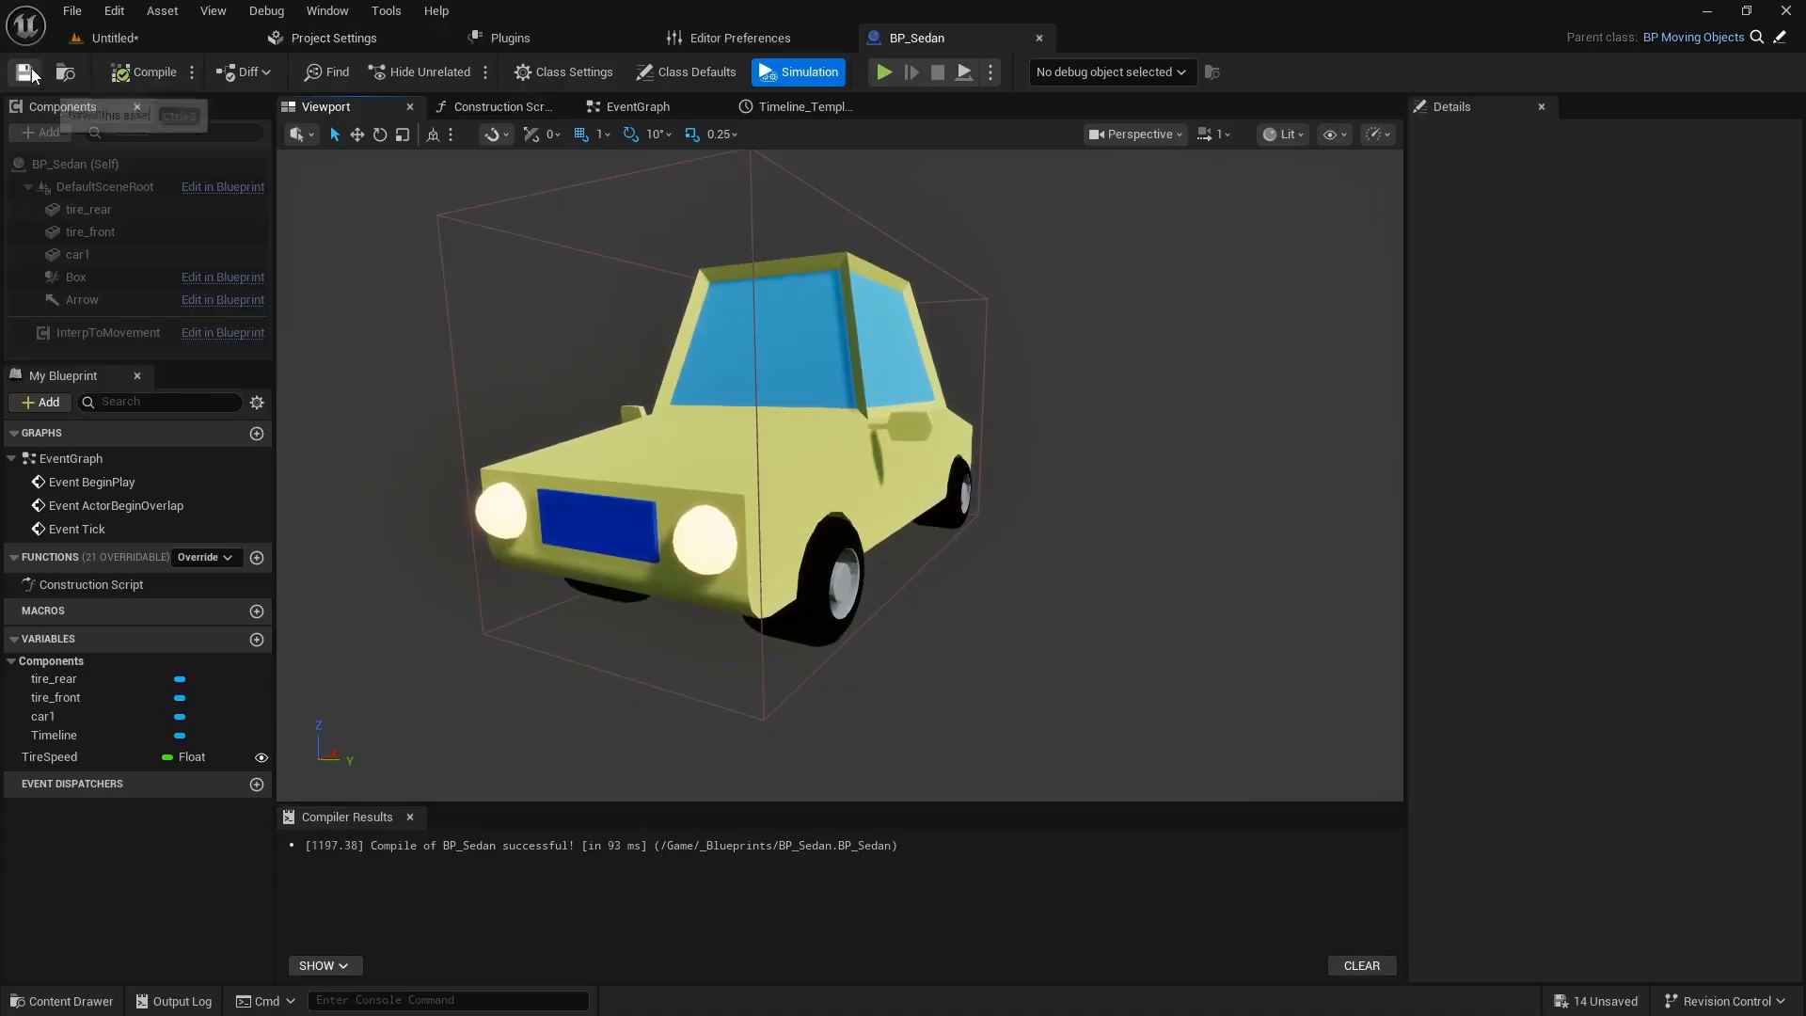
left_click(201, 34)
left_click(971, 34)
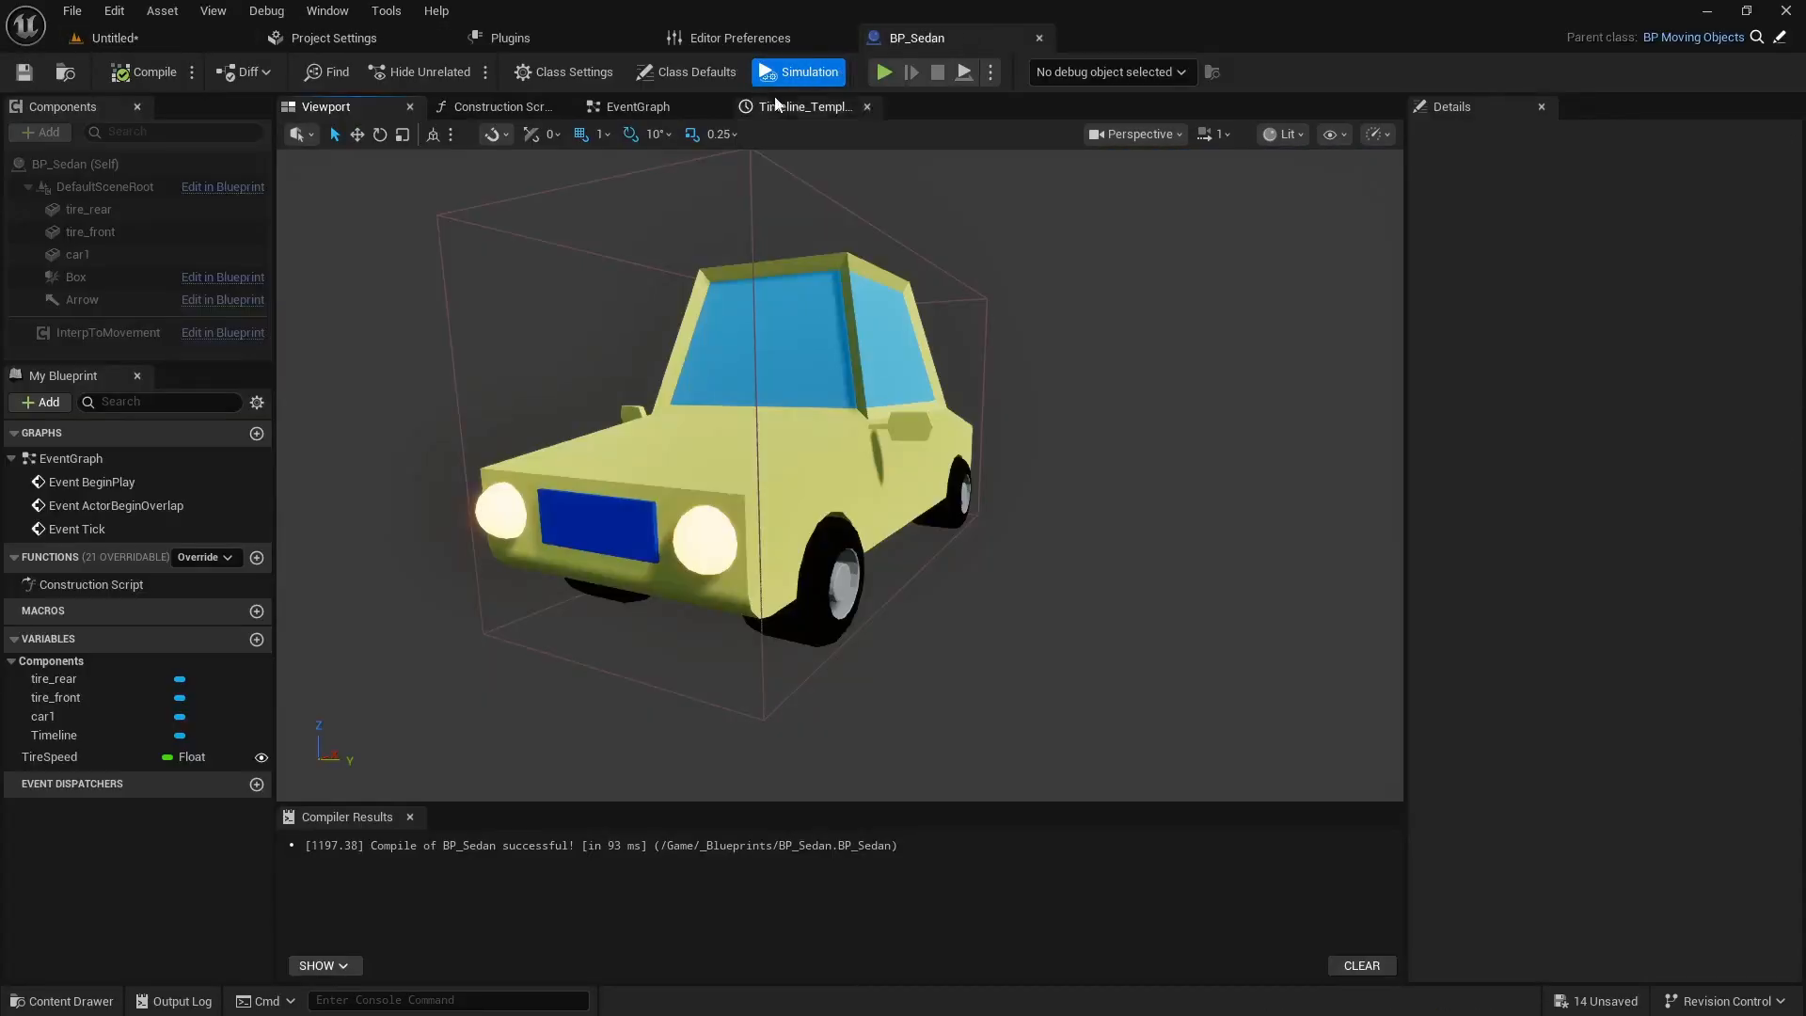
Duplicate the three BP_Sedan actors together in the level and offset the copies along the X axis.
left_click(78, 43)
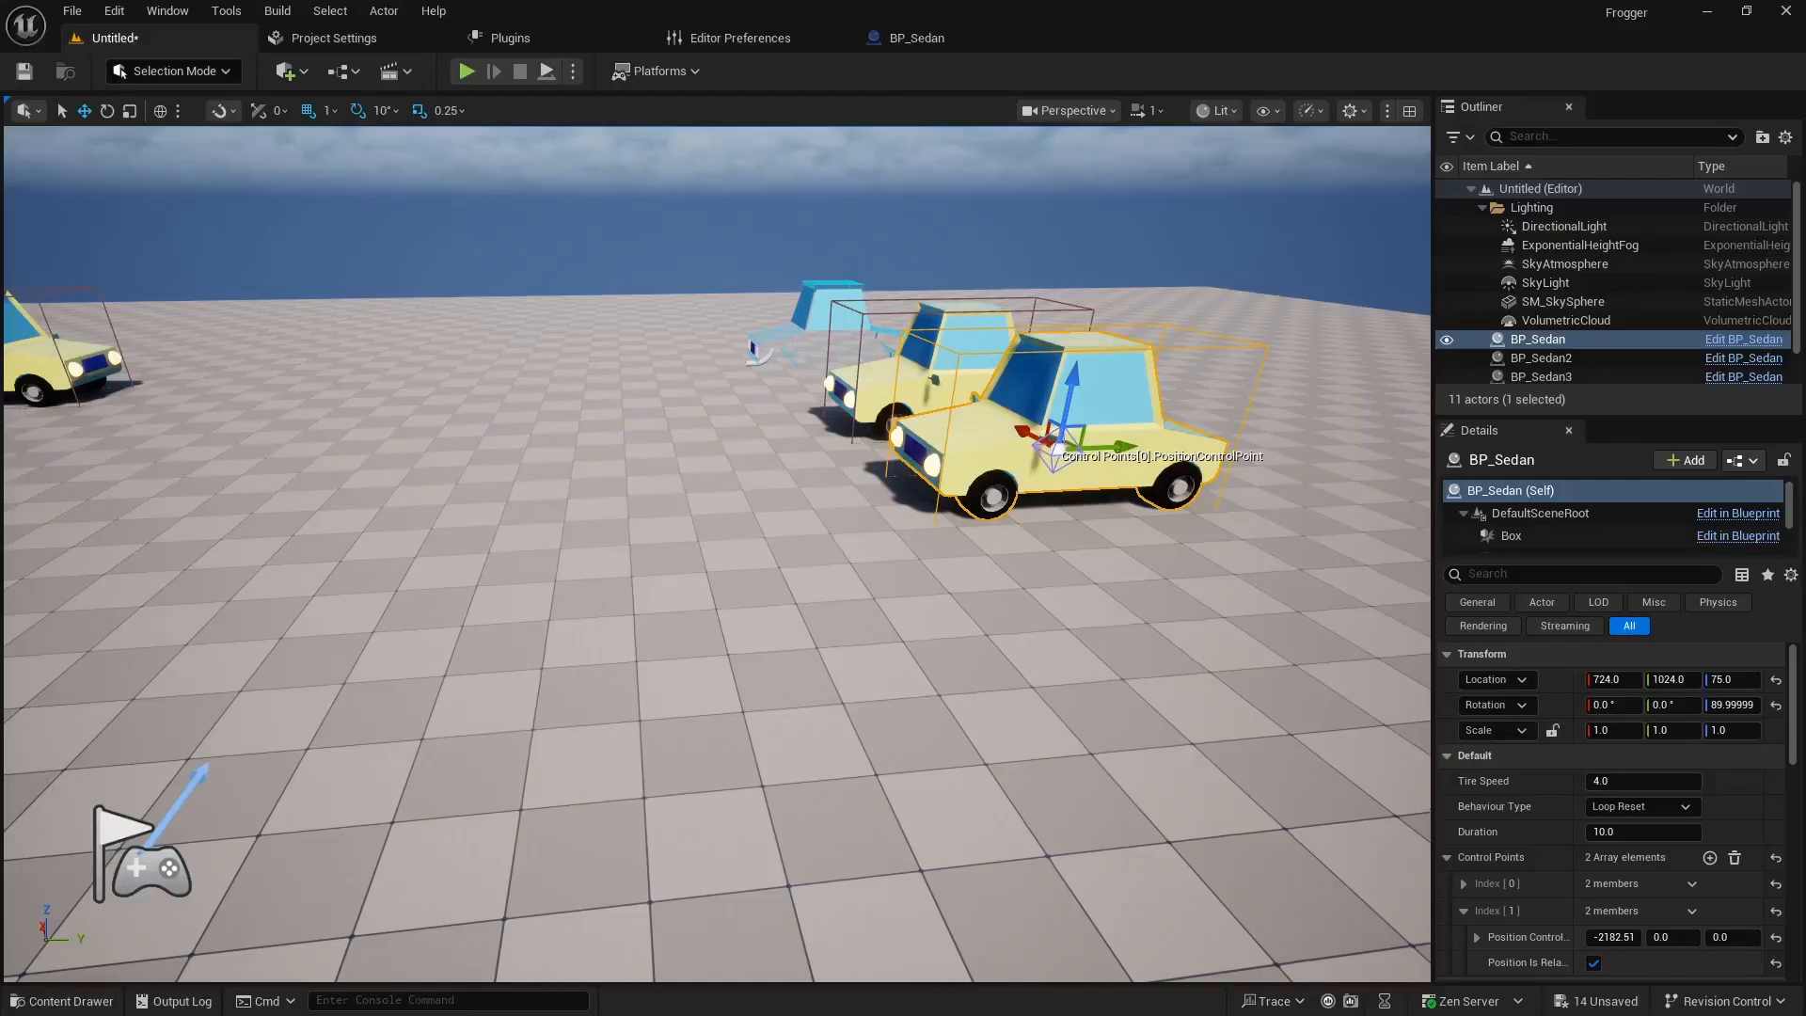
right_click_drag(715, 555, 626, 647)
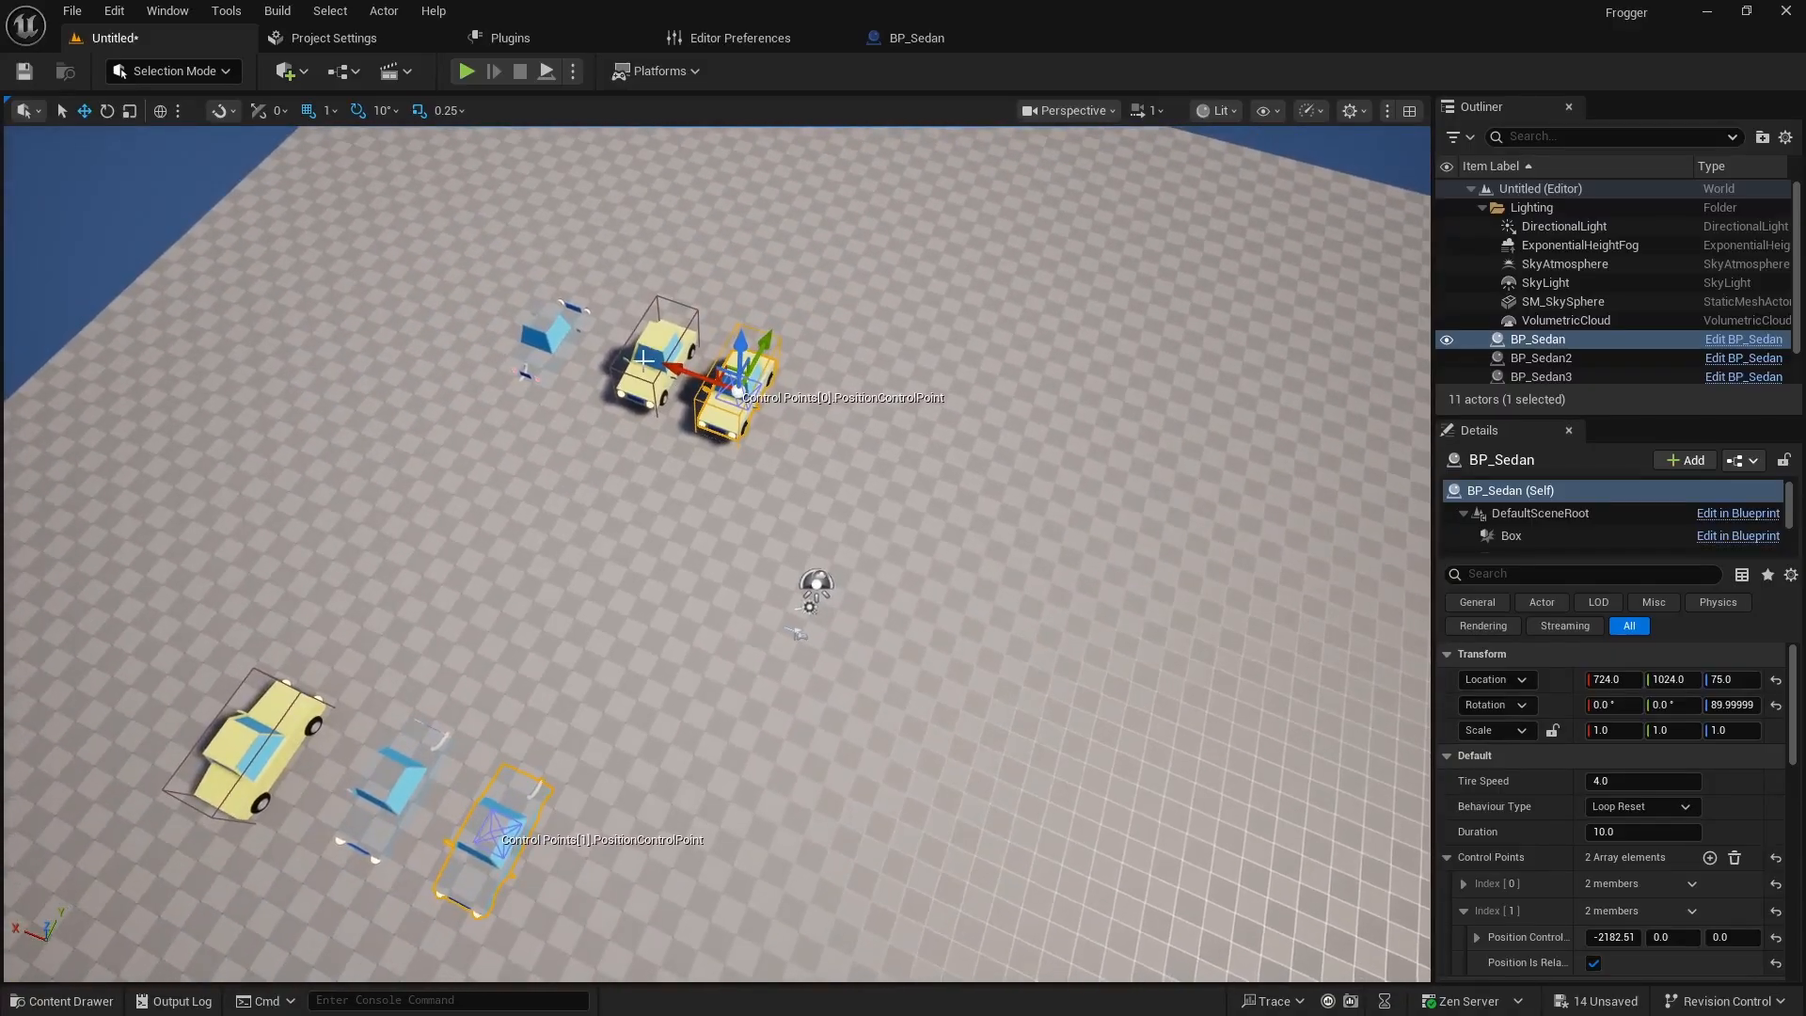
left_click(656, 355, "ctrl")
left_click(288, 712, "ctrl")
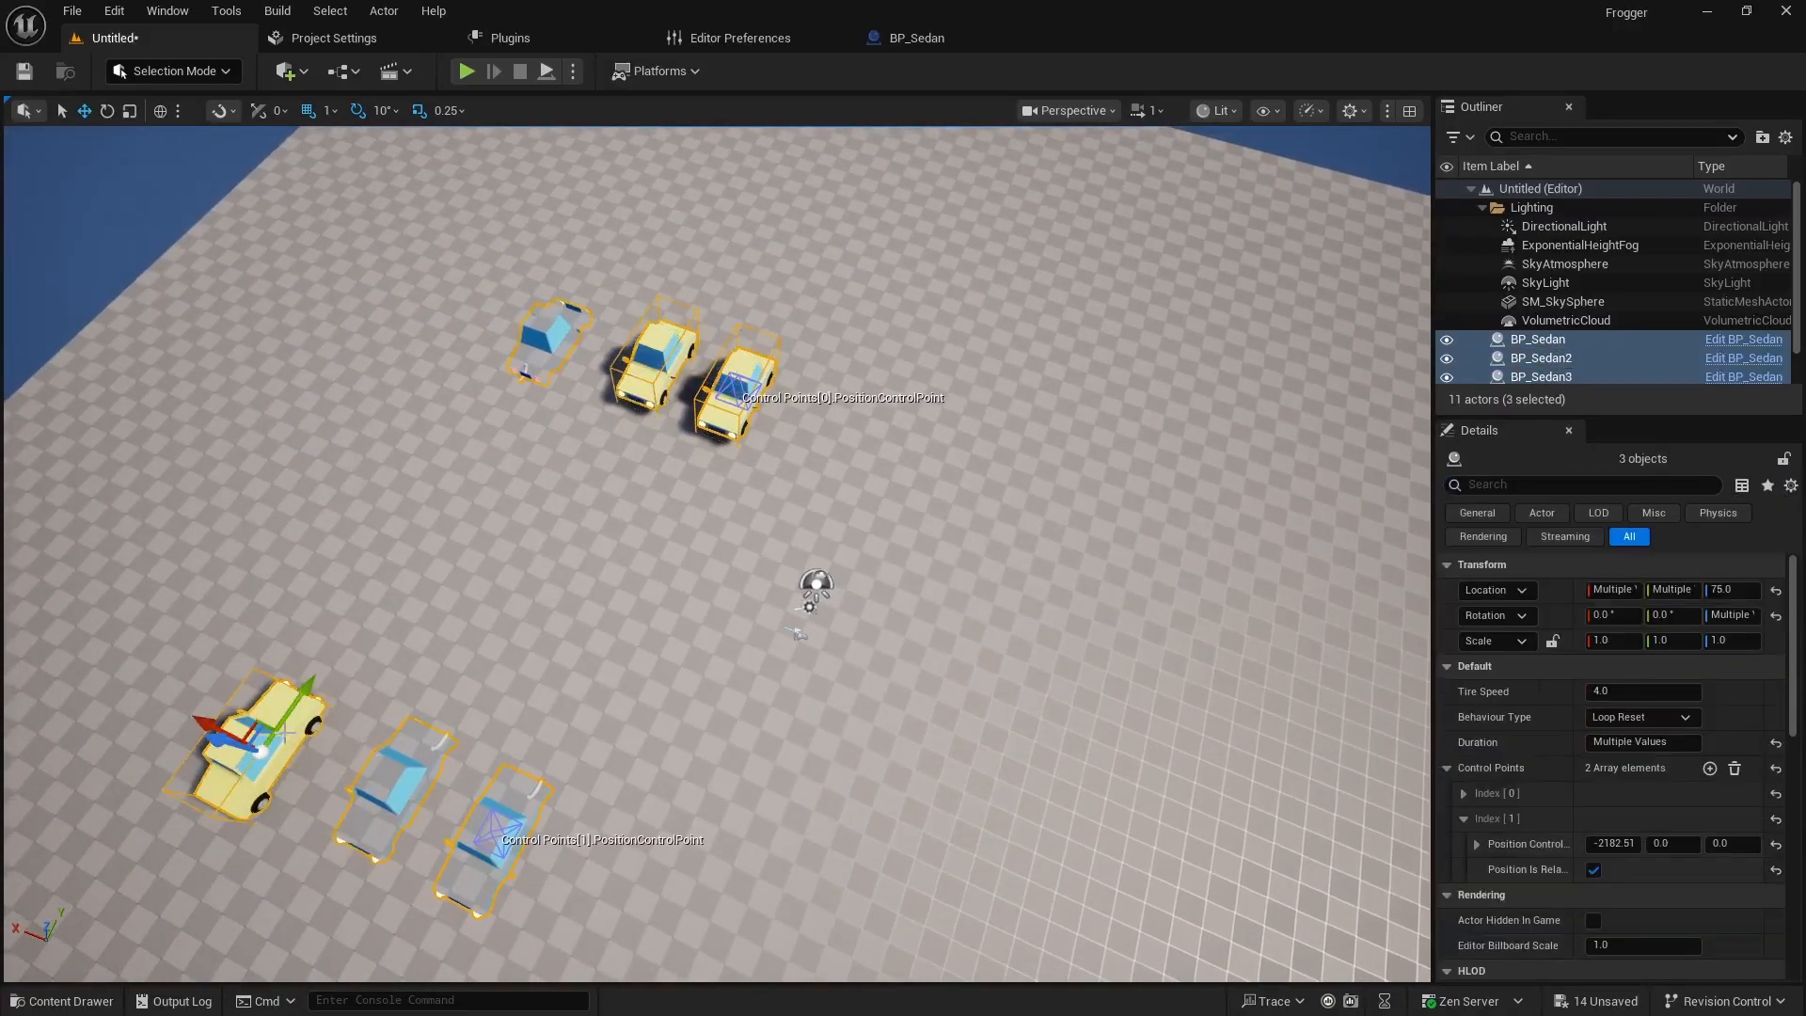
left_click_drag(208, 719, 485, 806, "alt")
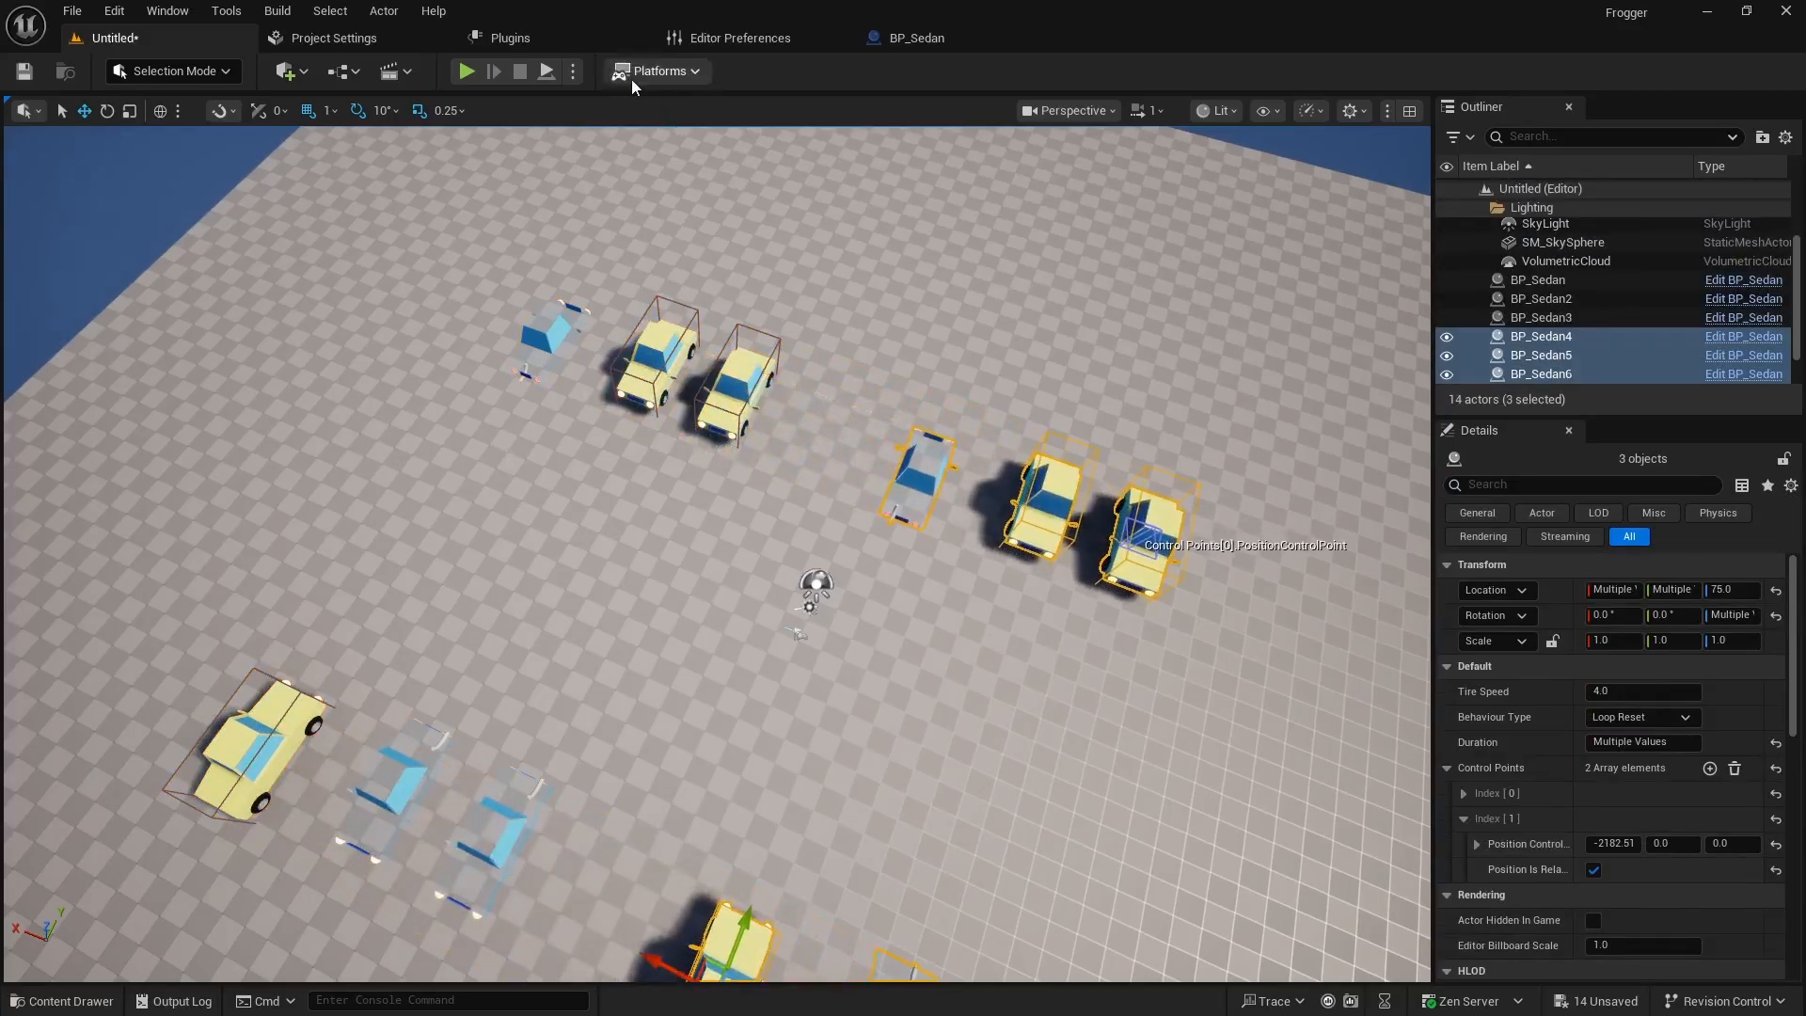
Play the level and move the frog backward and forward among the moving sedans.
left_click(466, 70)
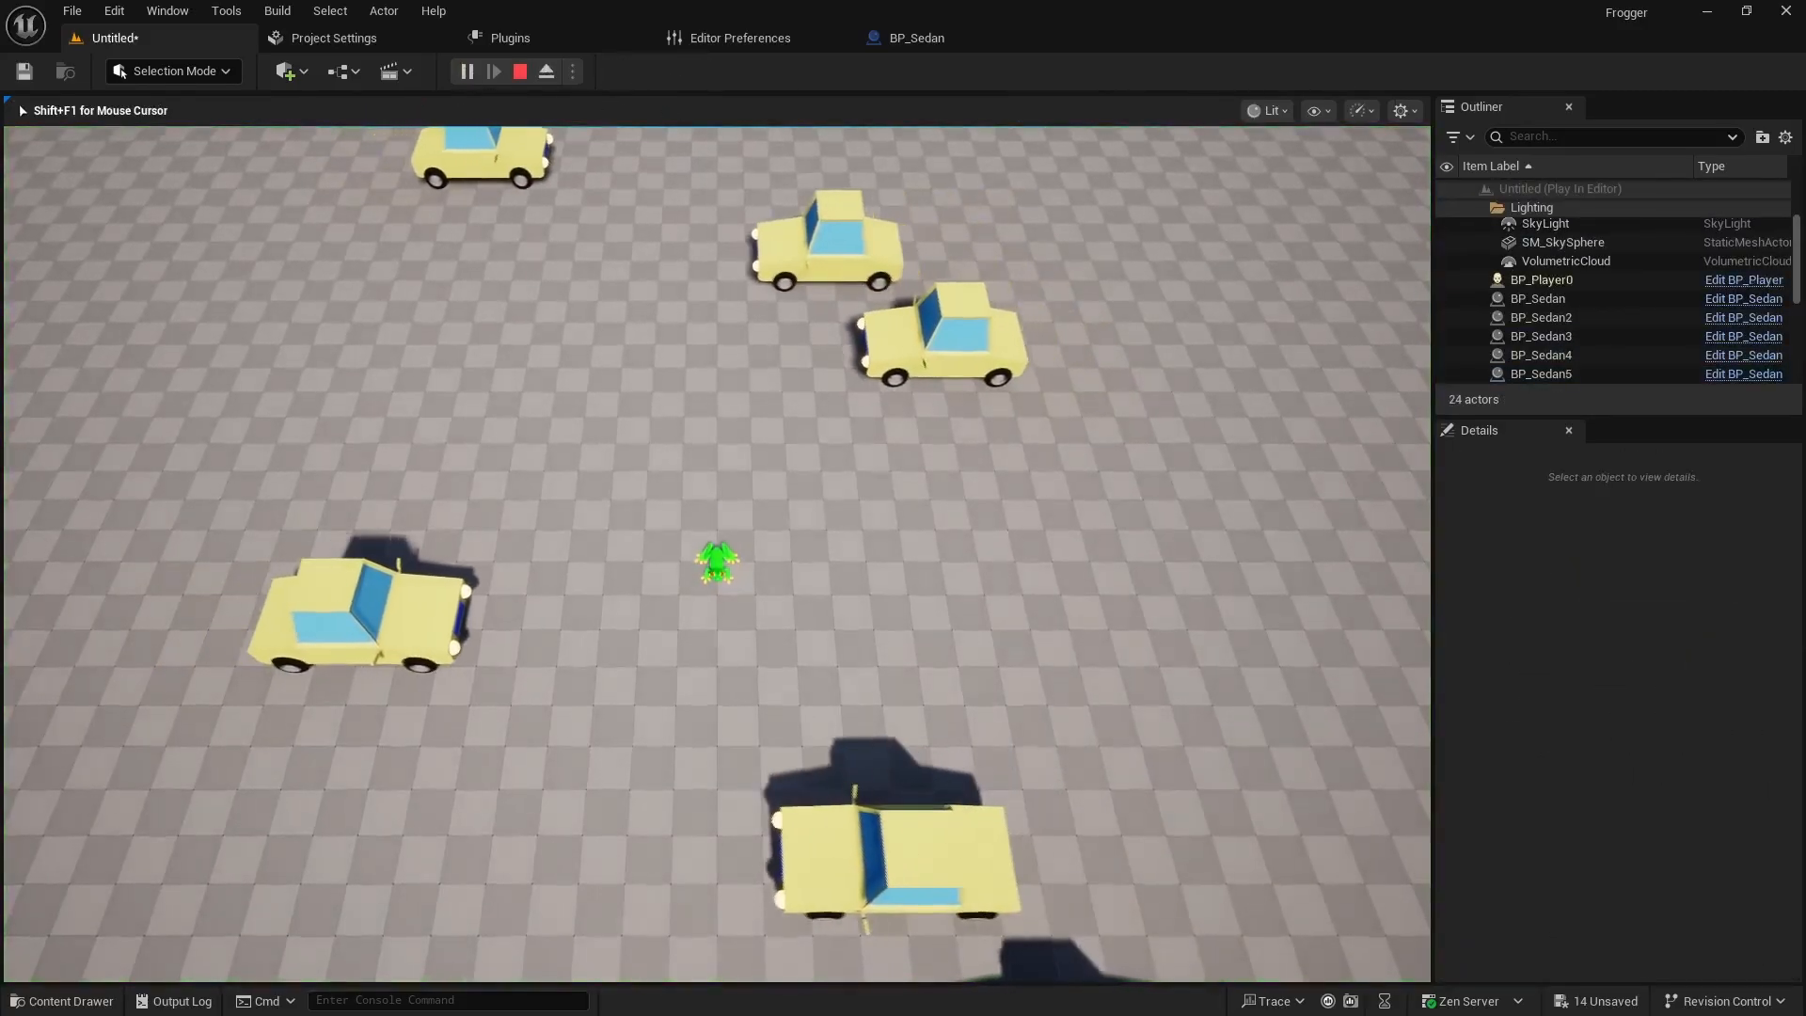
key("s")
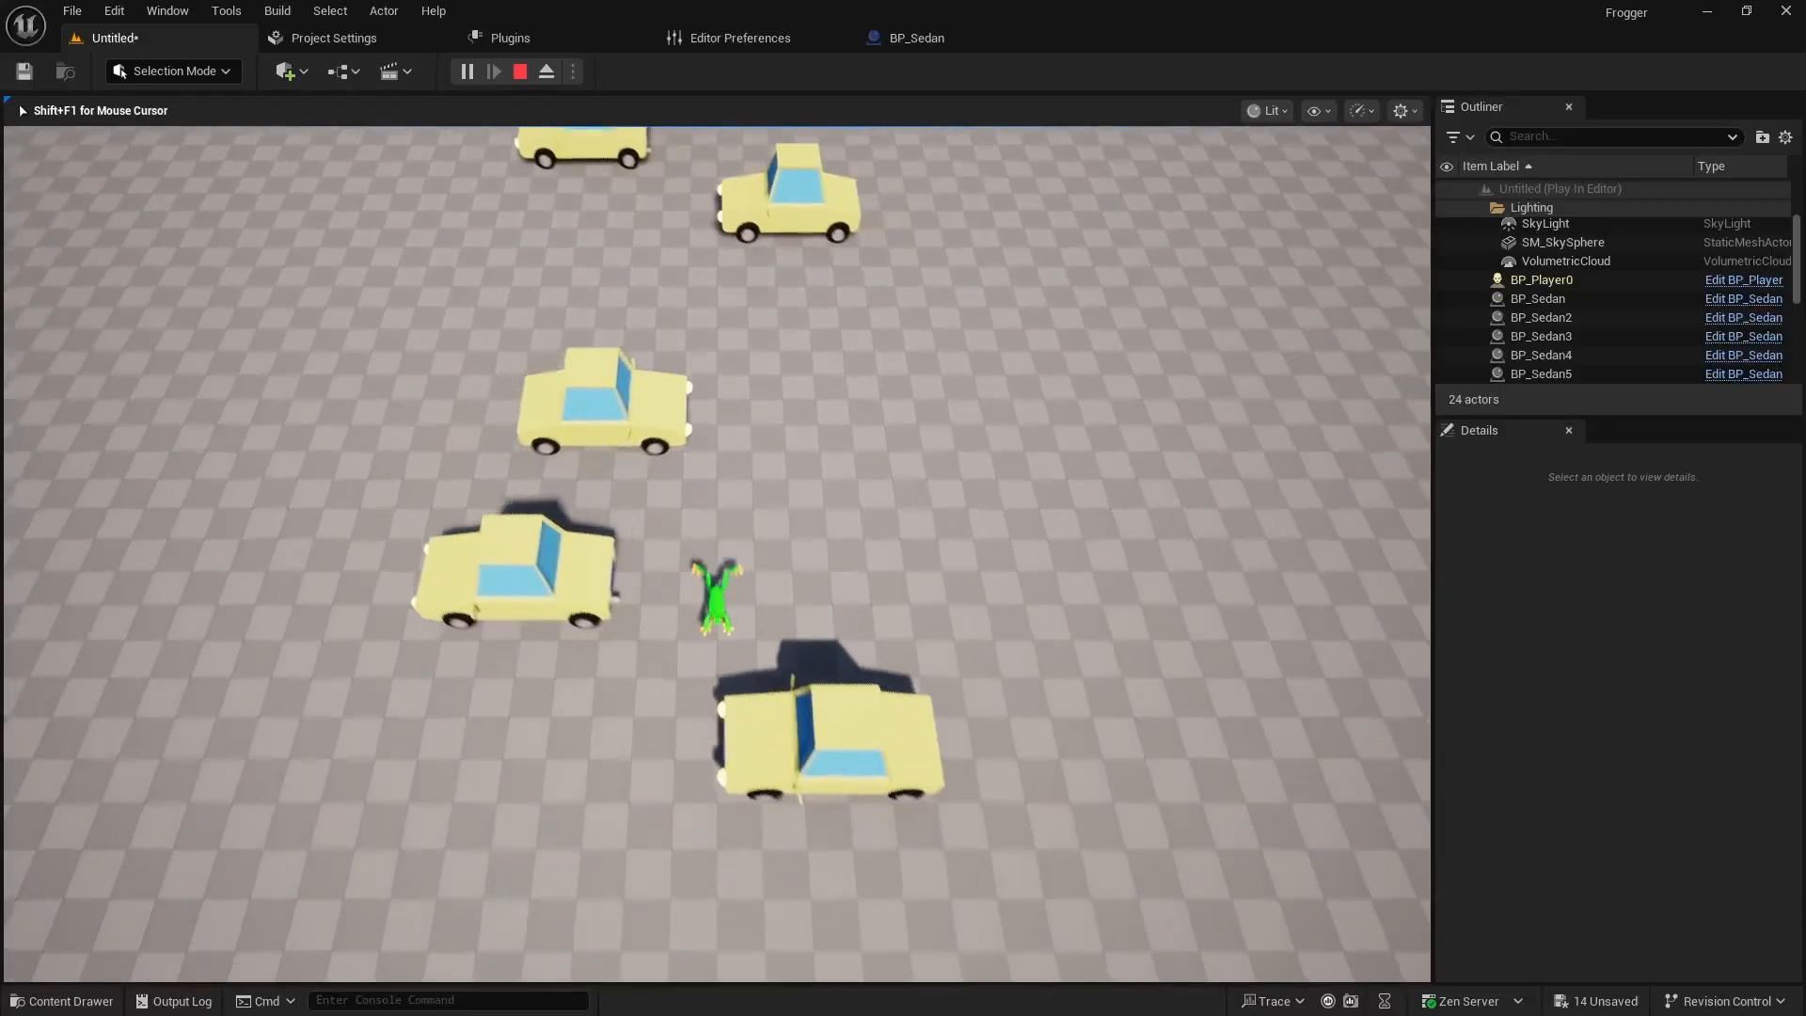
key("w")
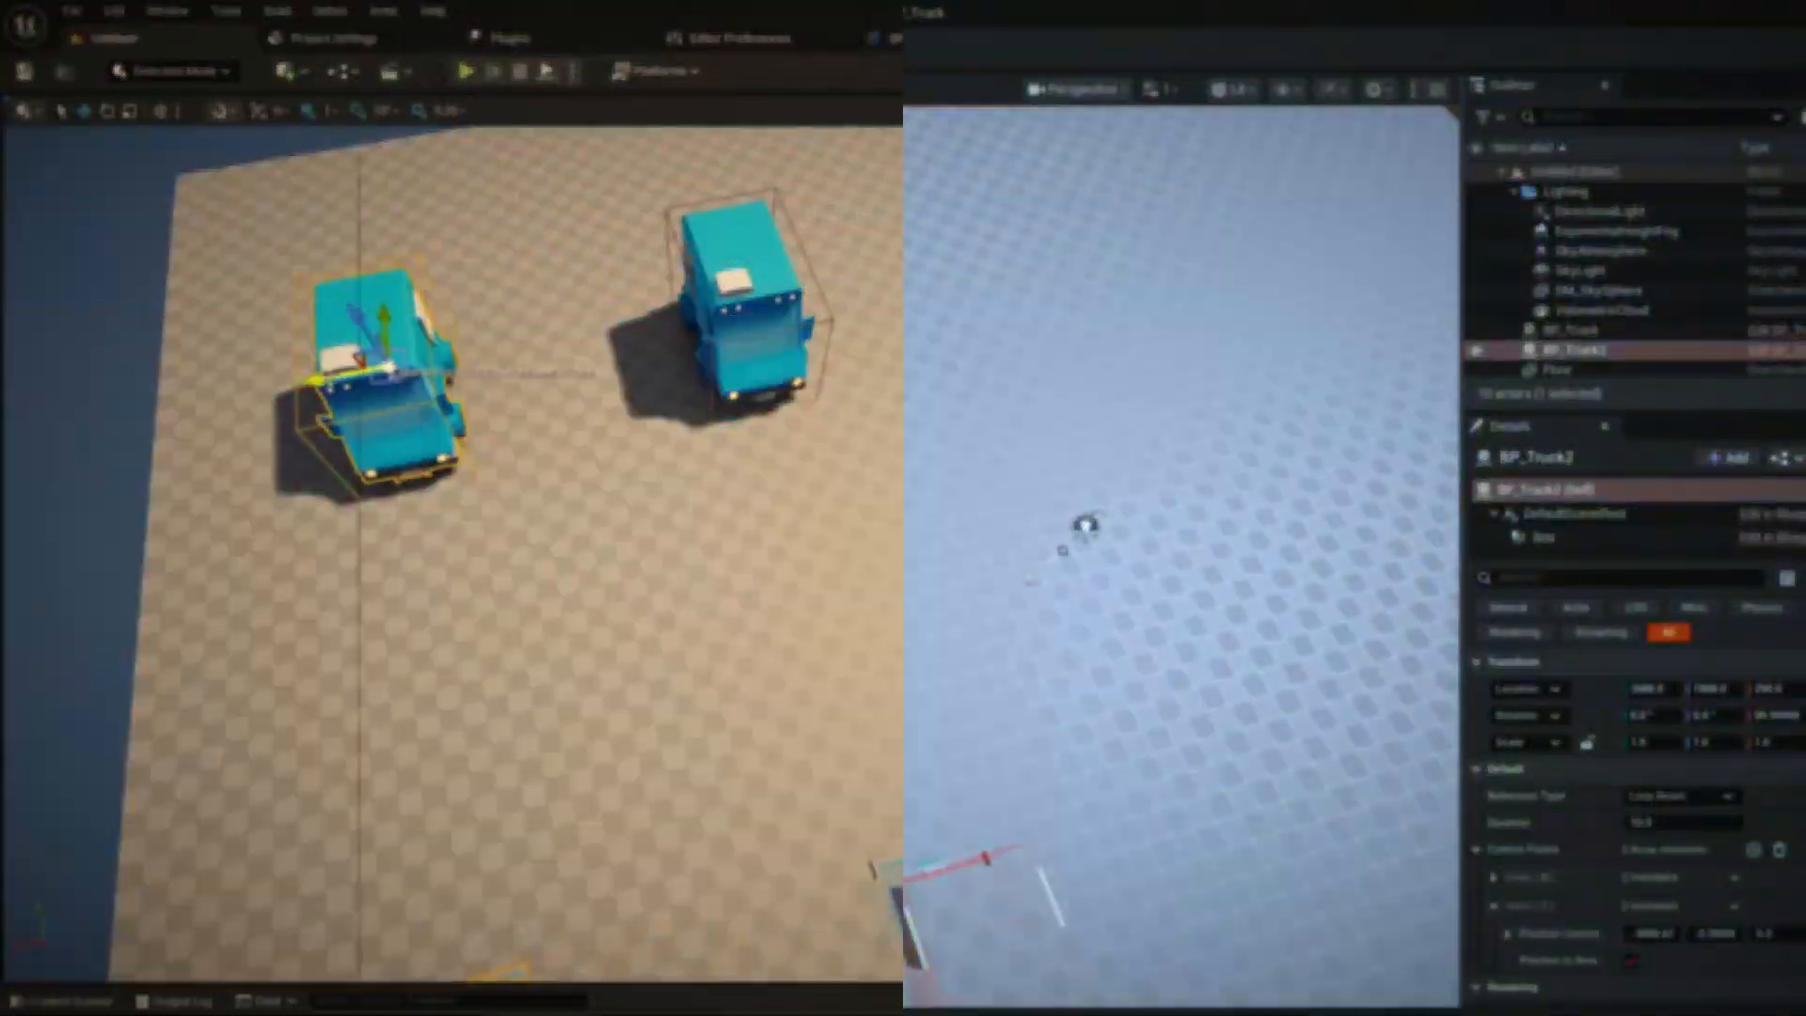
Set the Duration of BP_Truck3 to 7 in the truck level.
left_click(1641, 806)
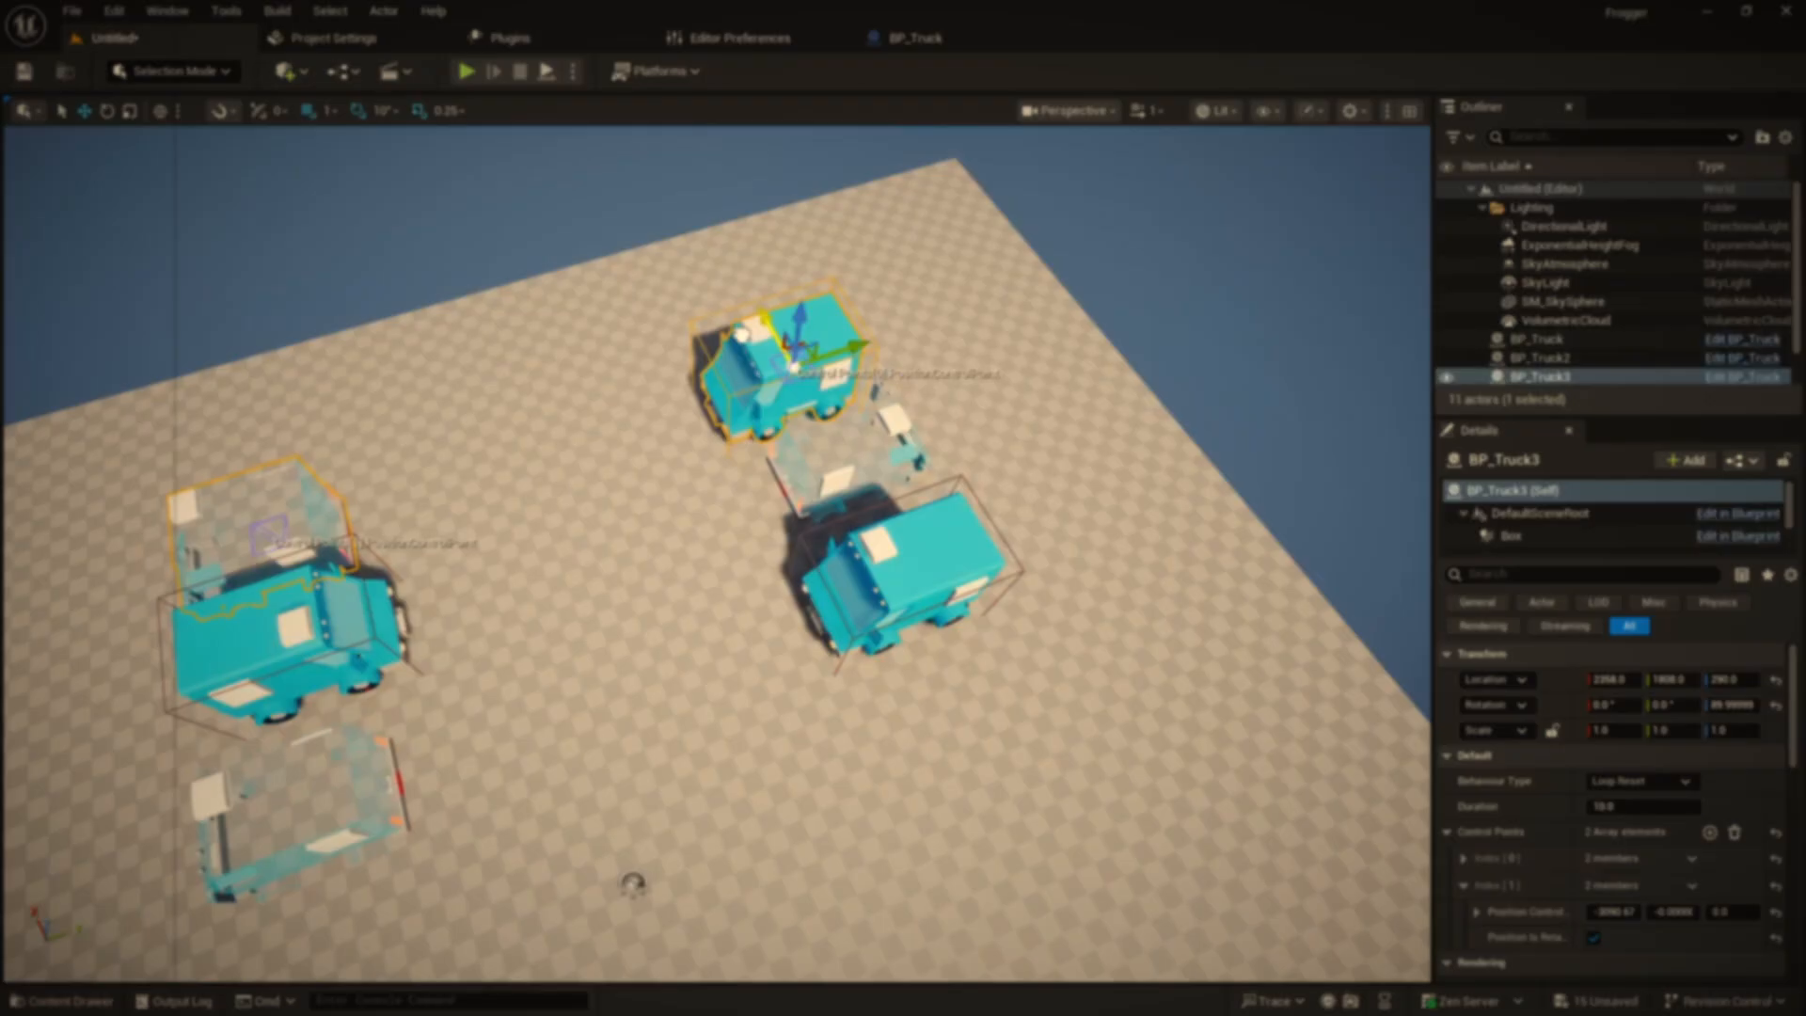
left_click(1636, 806)
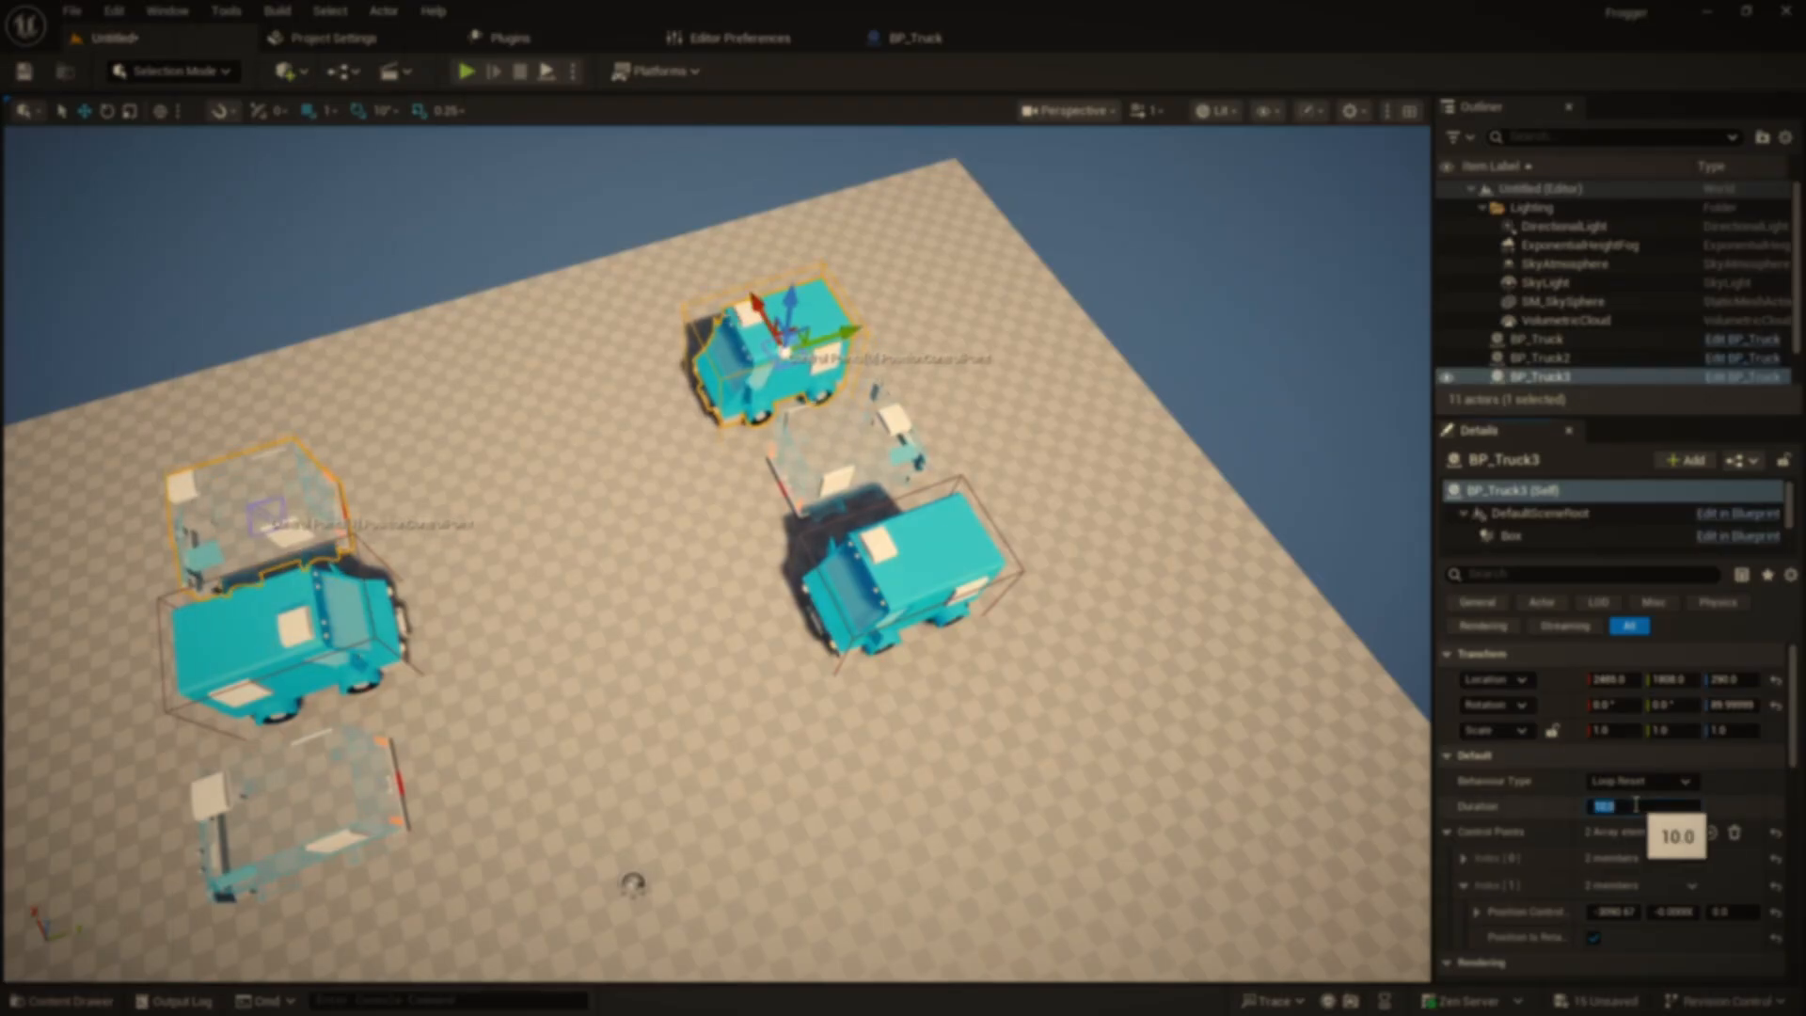
type("7")
key("Return")
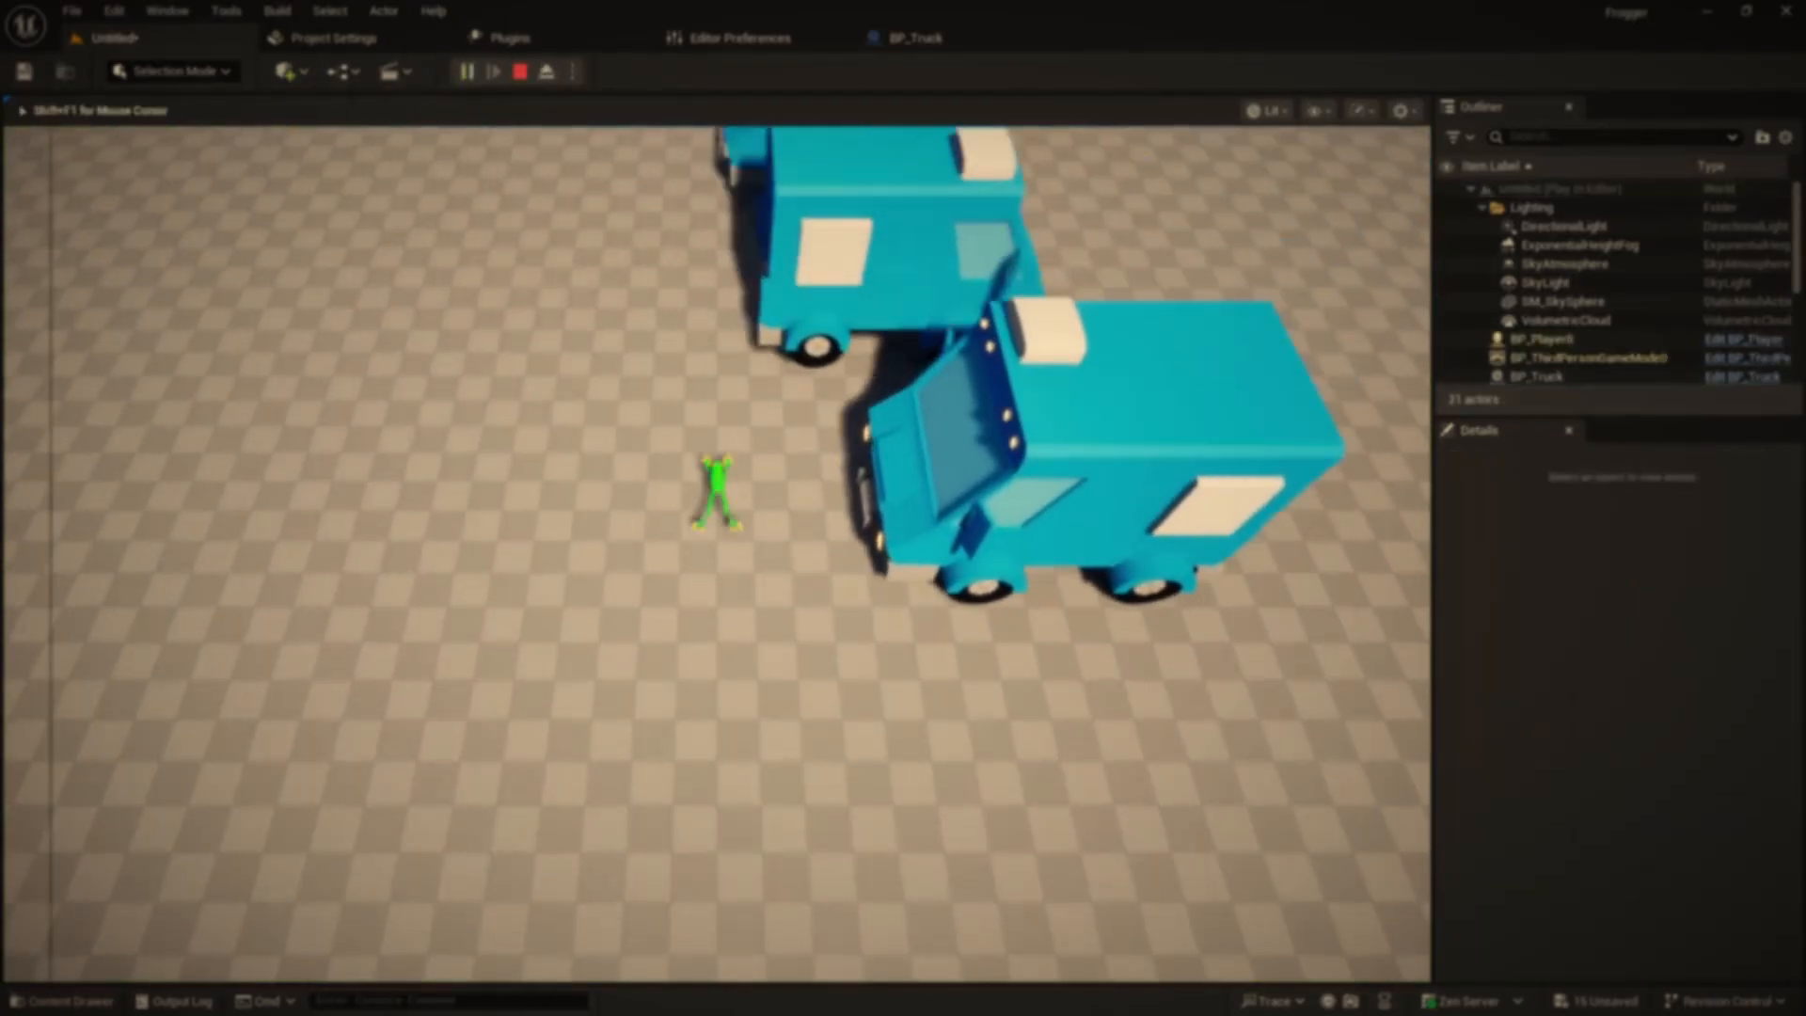